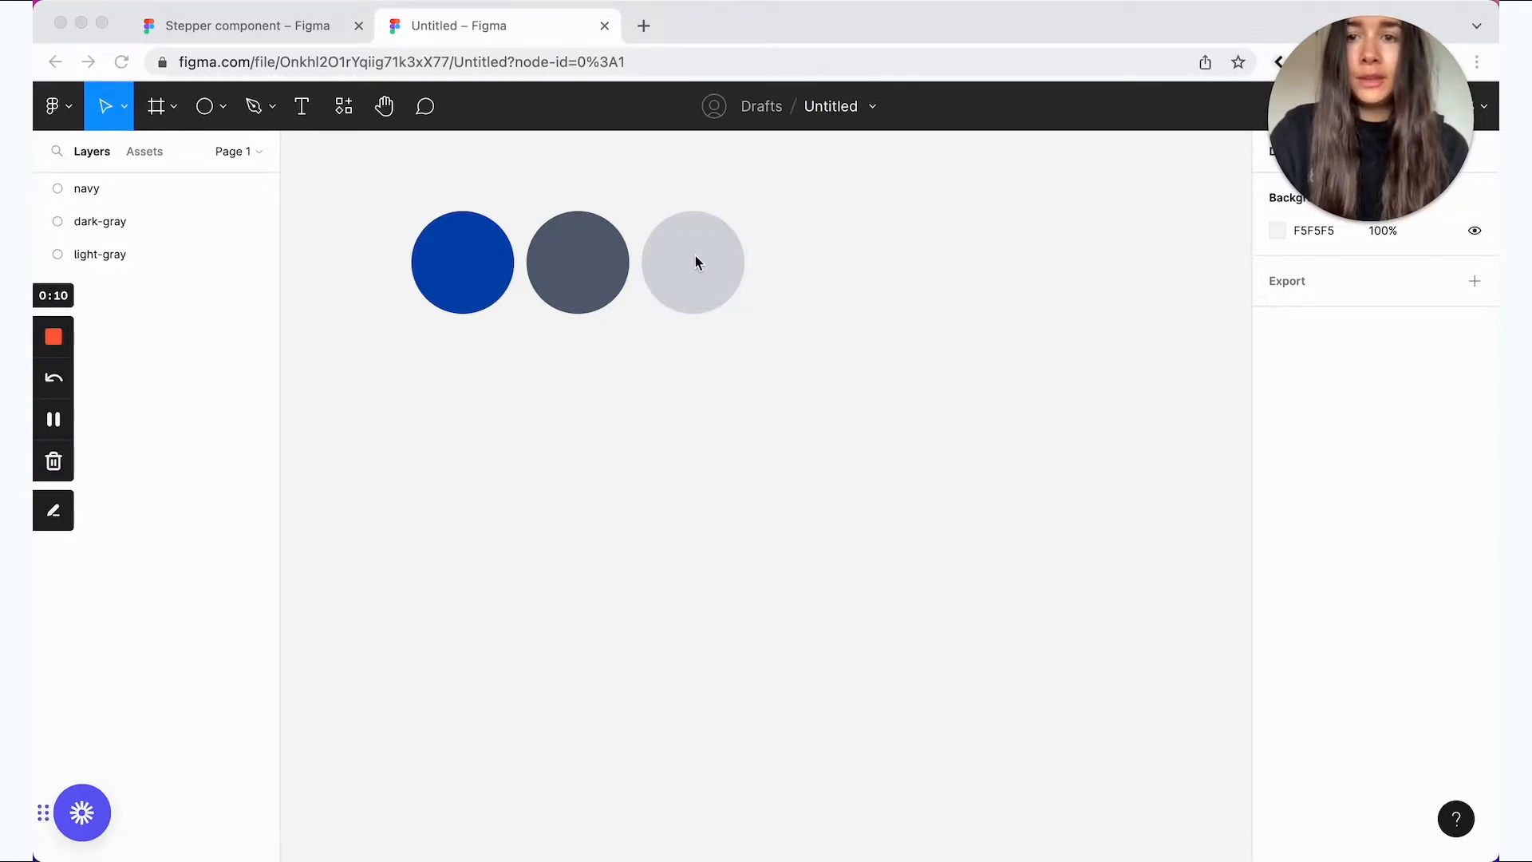
# Step: Generate color styles from the navy, dark-gray and light-gray circles using the Styler plugin's Generate Styles command
pyautogui.click(126, 190)
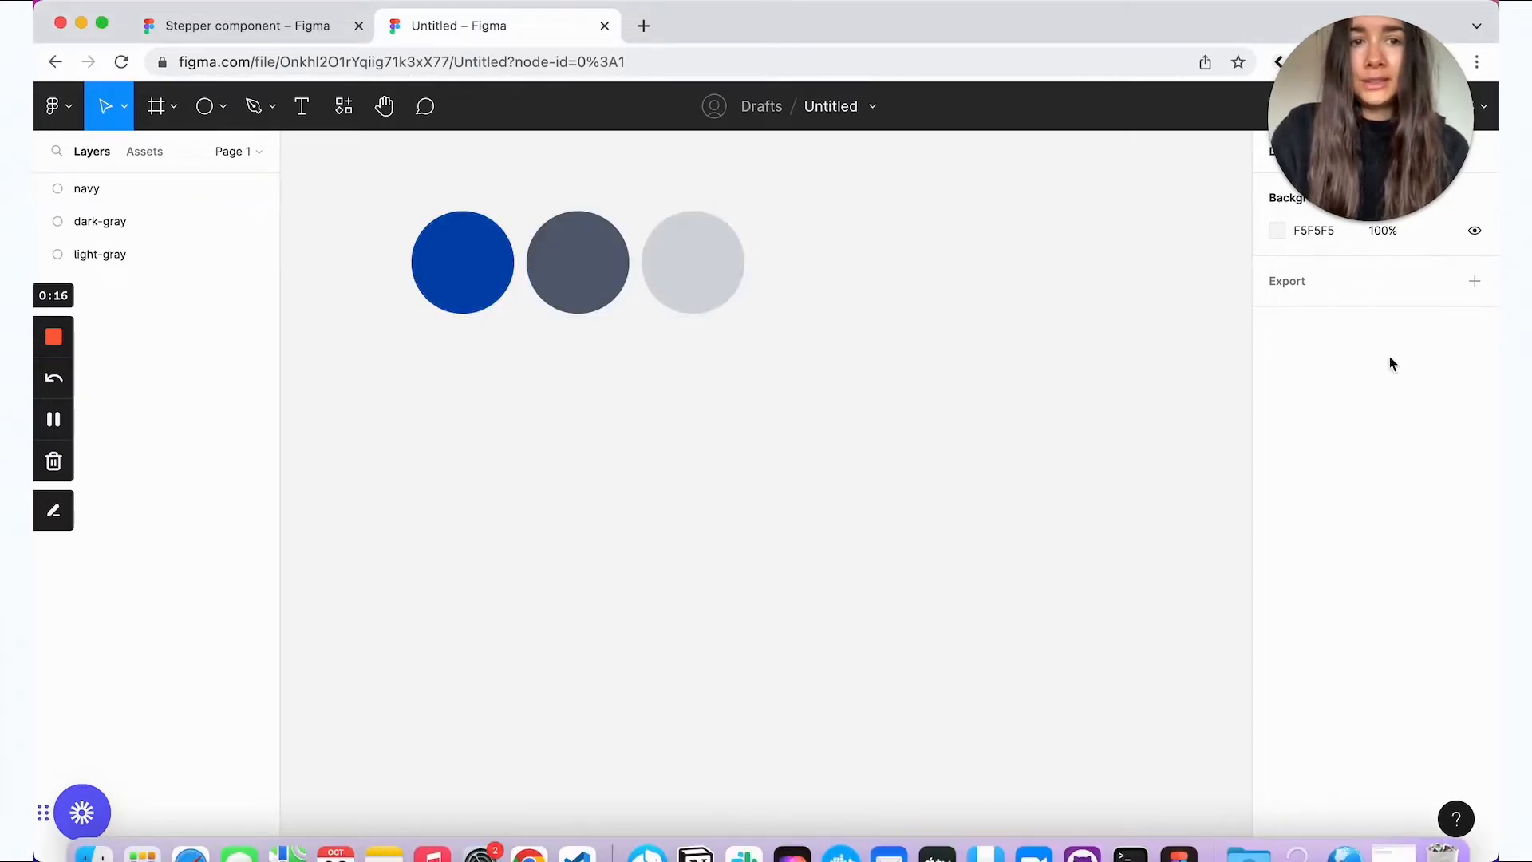
pyautogui.moveTo(769, 328); pyautogui.dragTo(683, 409)
pyautogui.scroll(-3, 684, 410)
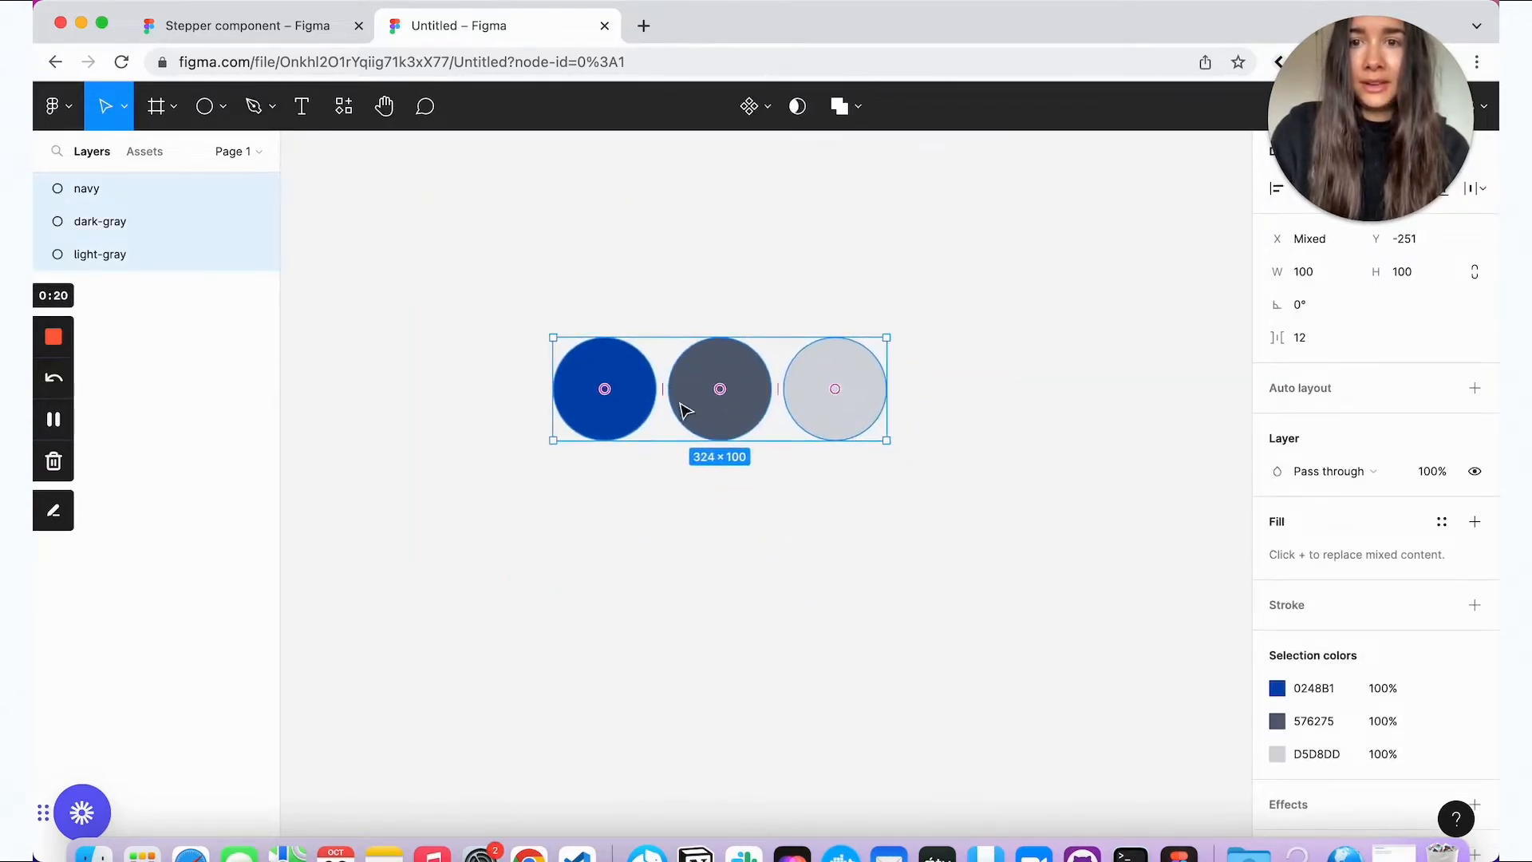
pyautogui.click(344, 106)
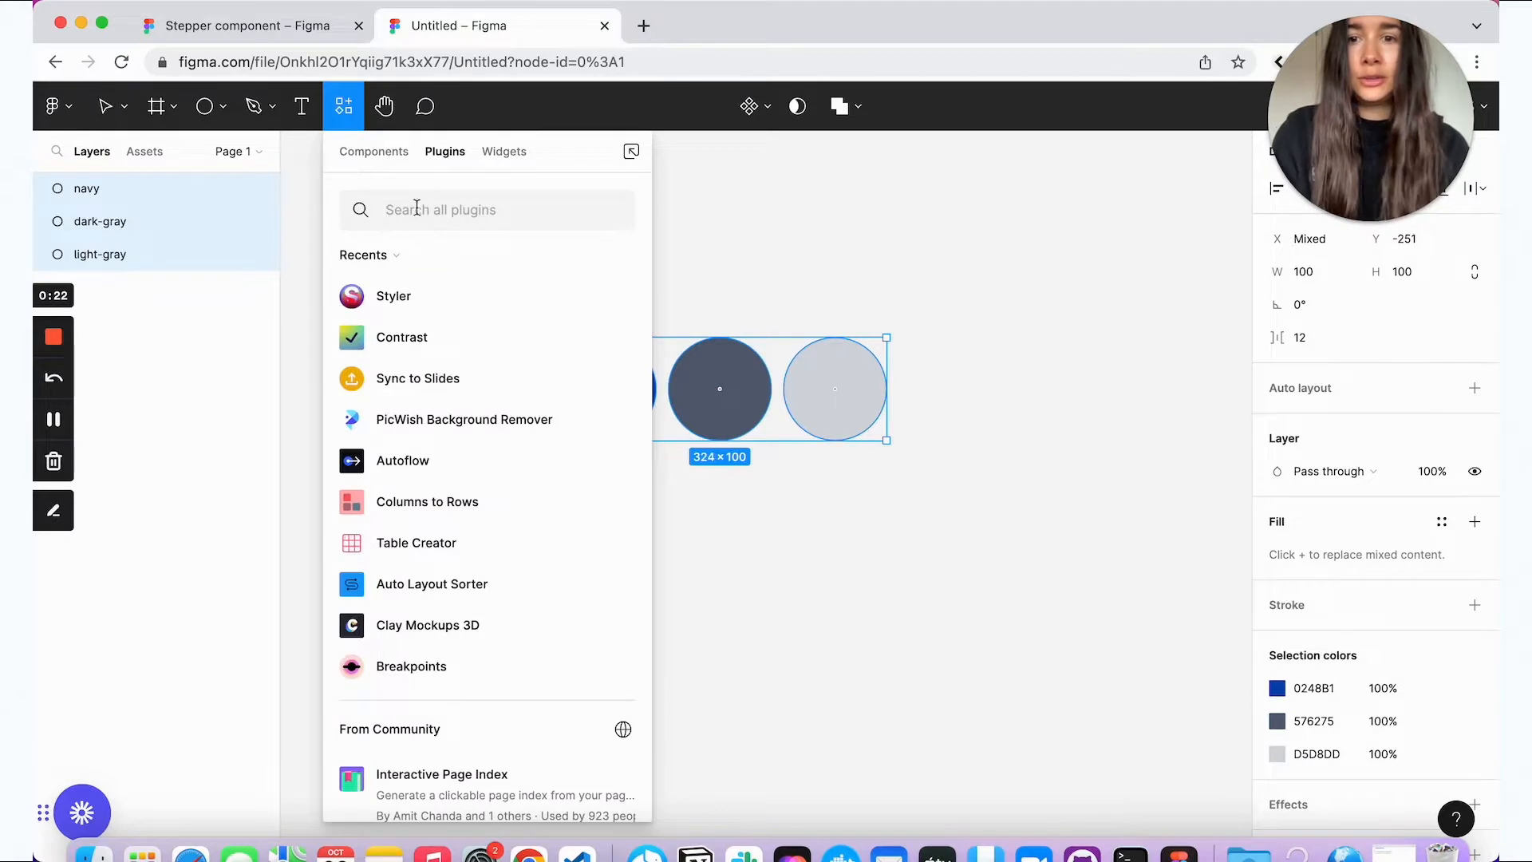
pyautogui.click(418, 308)
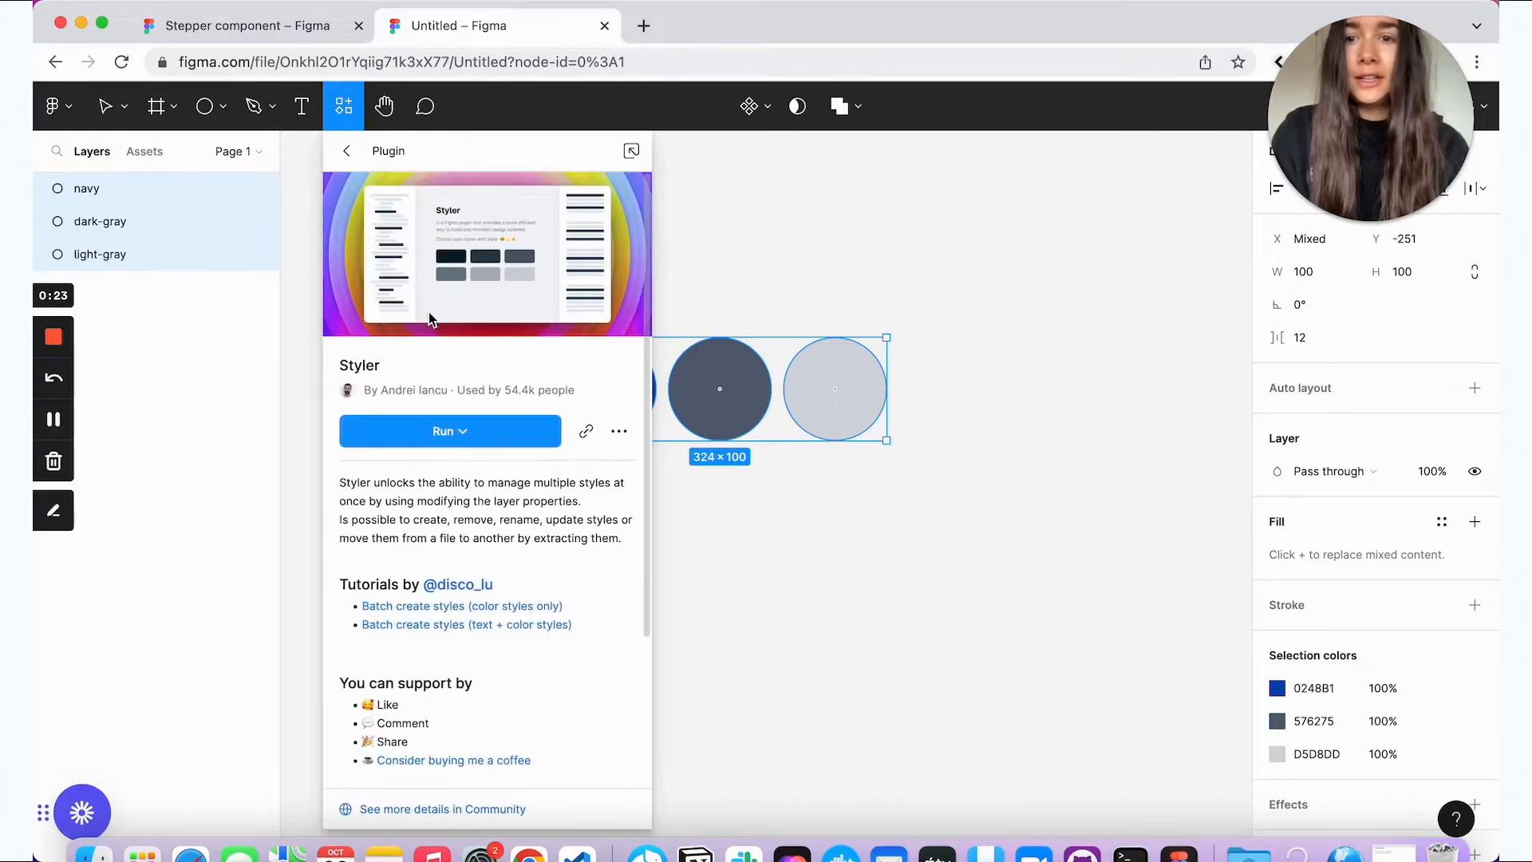
pyautogui.click(475, 441)
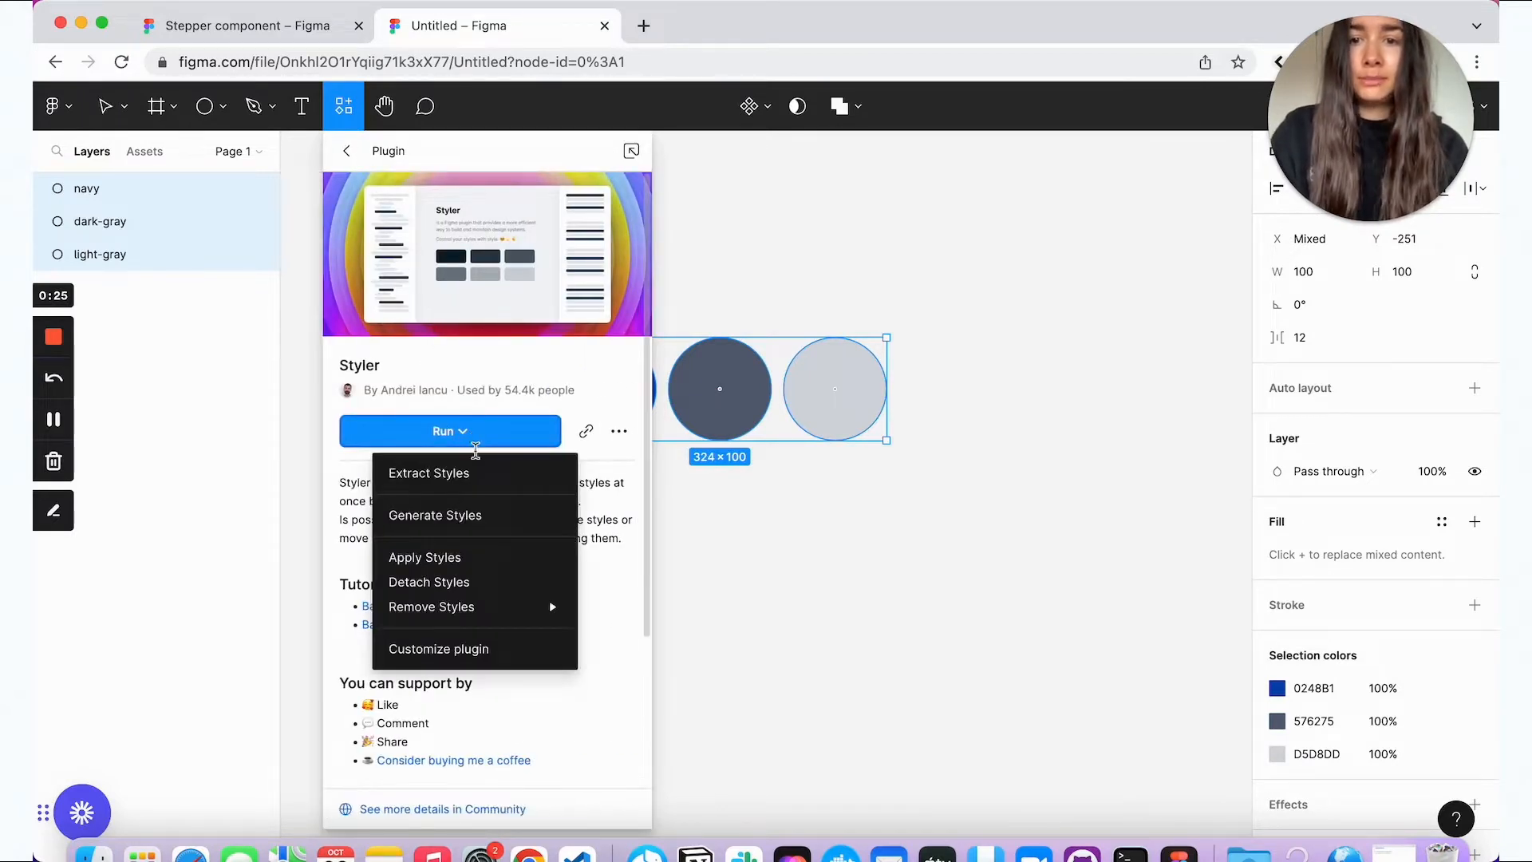
pyautogui.click(484, 513)
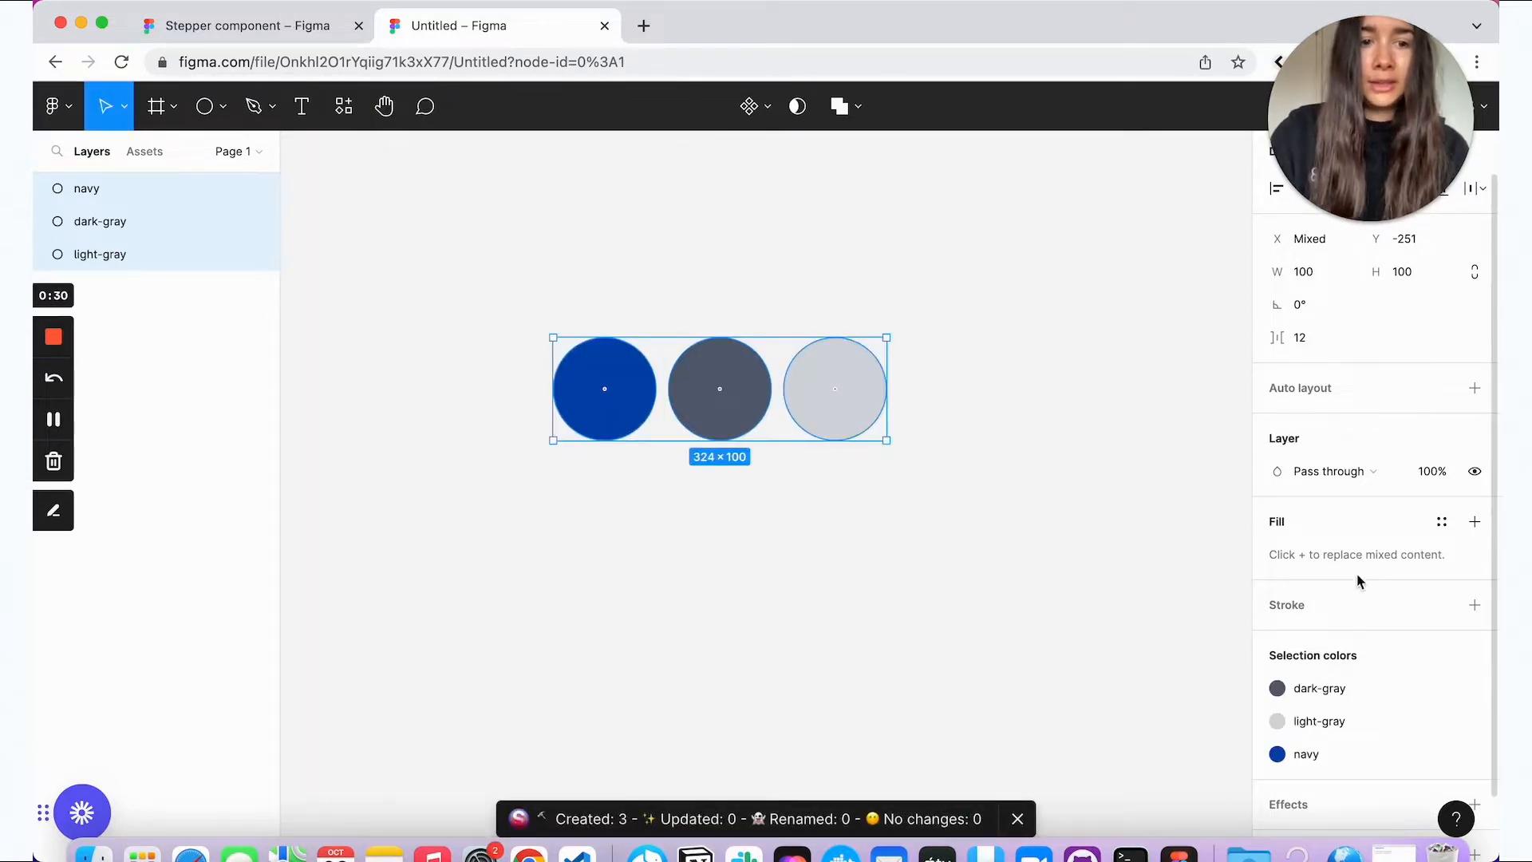
pyautogui.scroll(-2, 1357, 581)
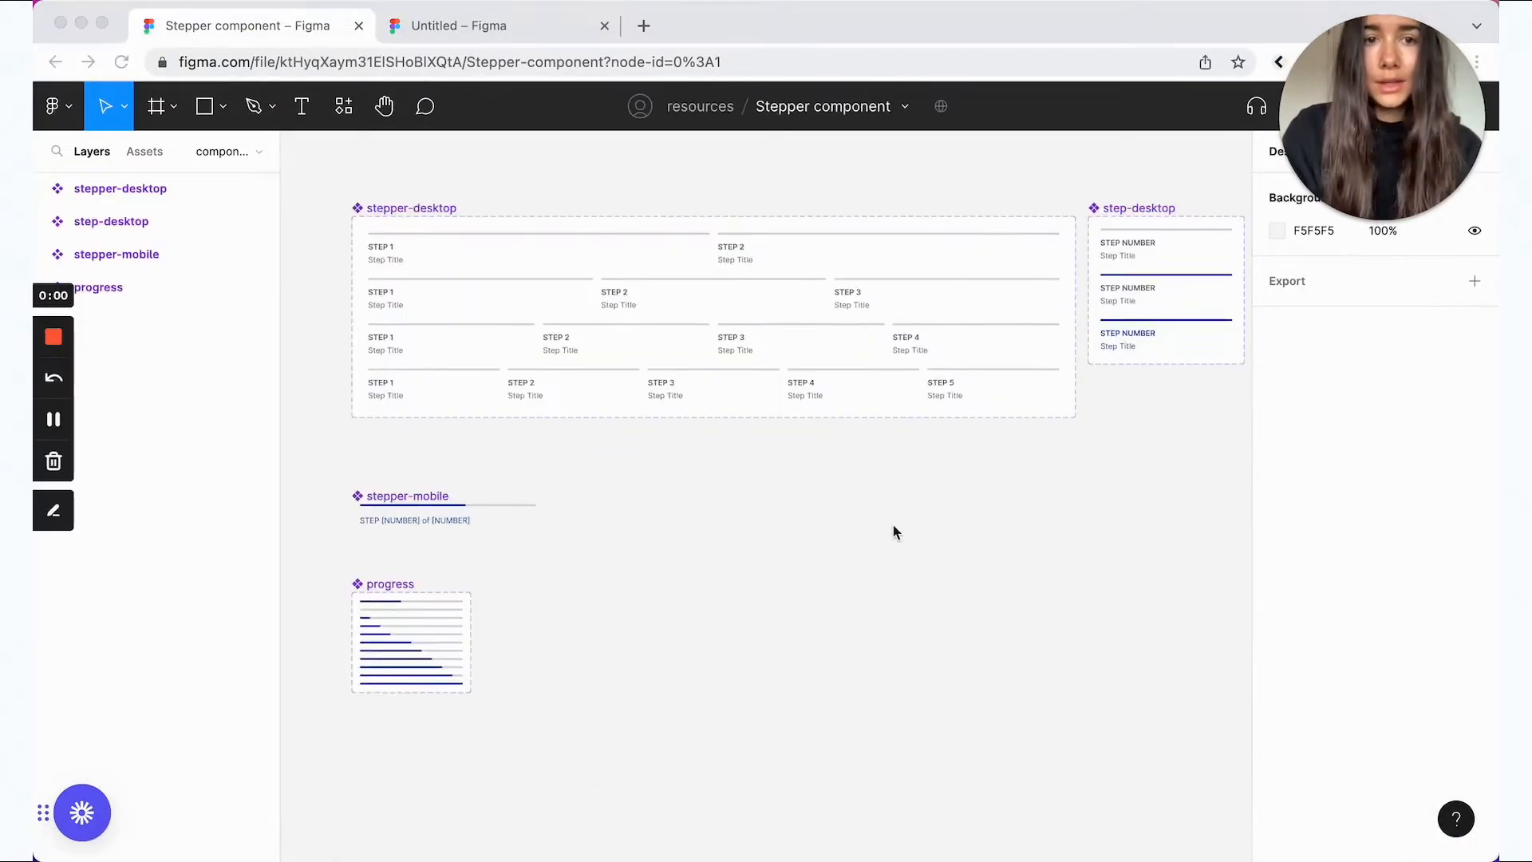
pyautogui.hscroll(5, 893, 524)
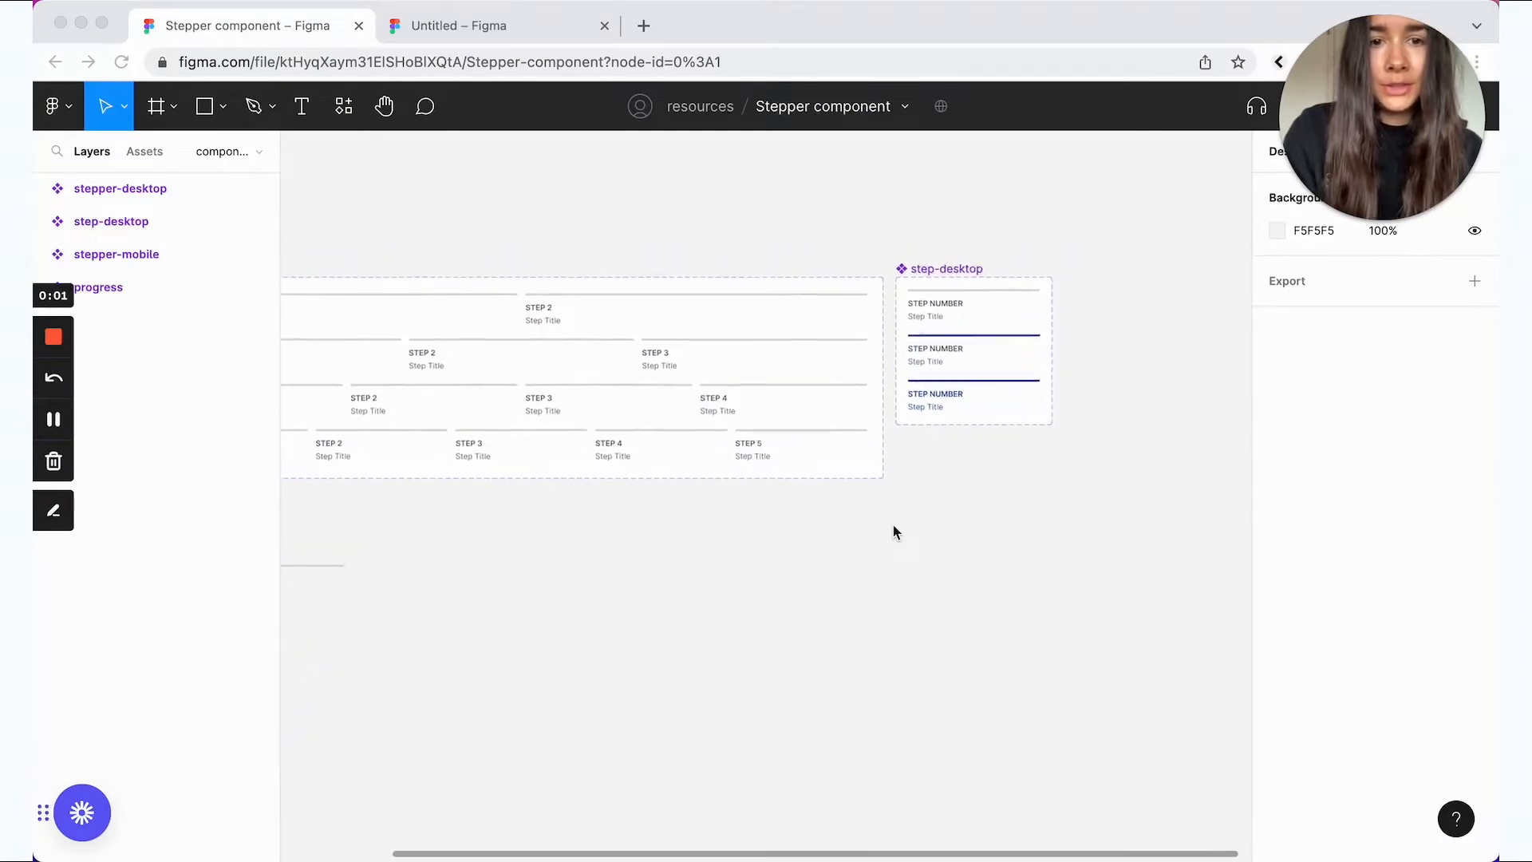
pyautogui.hscroll(-3, 893, 530)
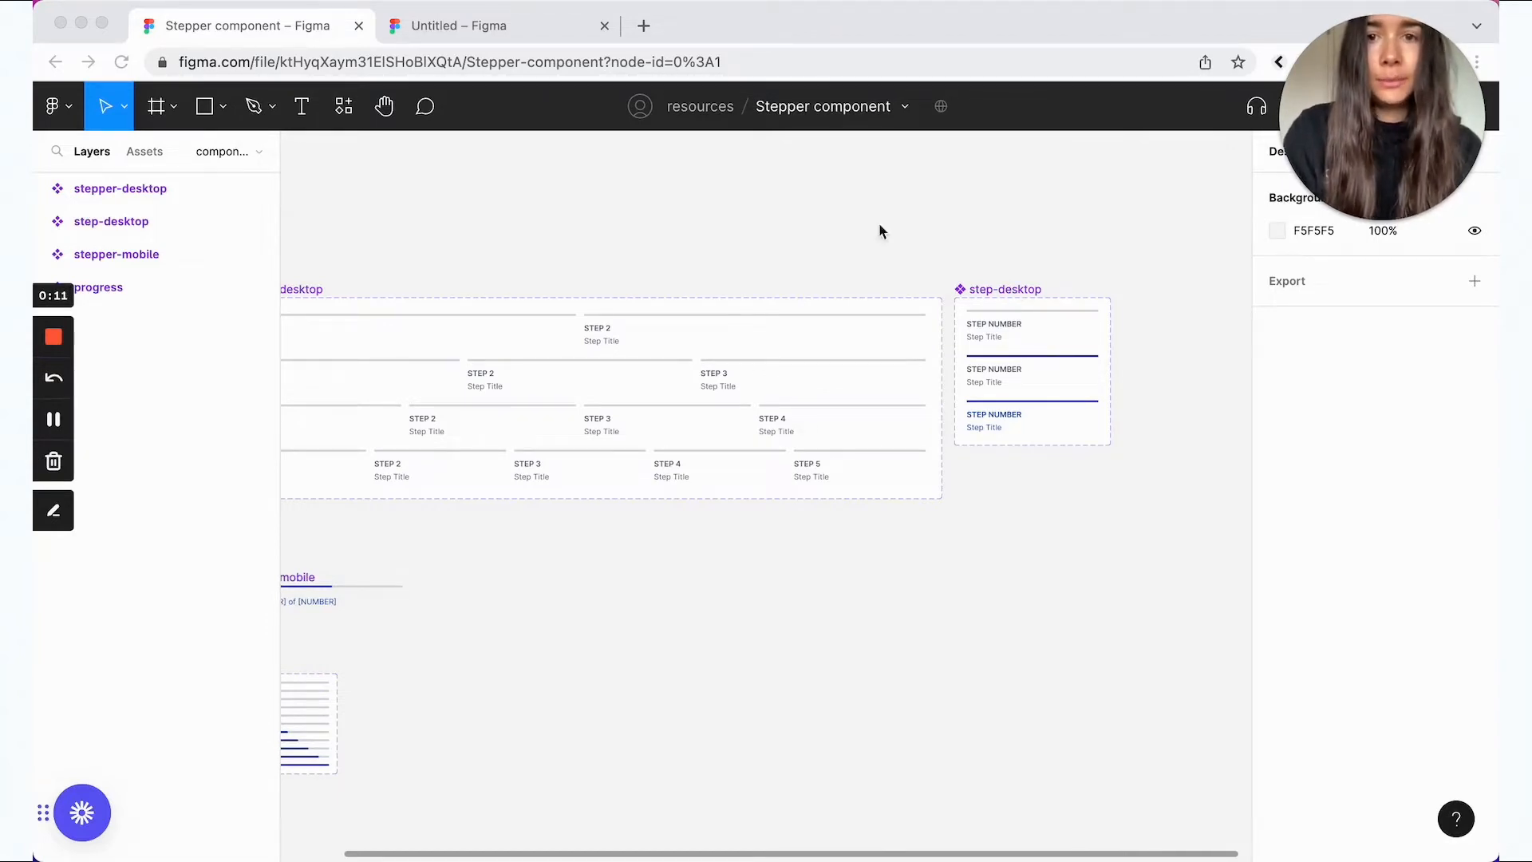
# Step: Switch to the Untitled file and add a text box about 122 × 22 below the circles reading "STEP TITLE"
pyautogui.click(541, 36)
pyautogui.scroll(-2, 667, 581)
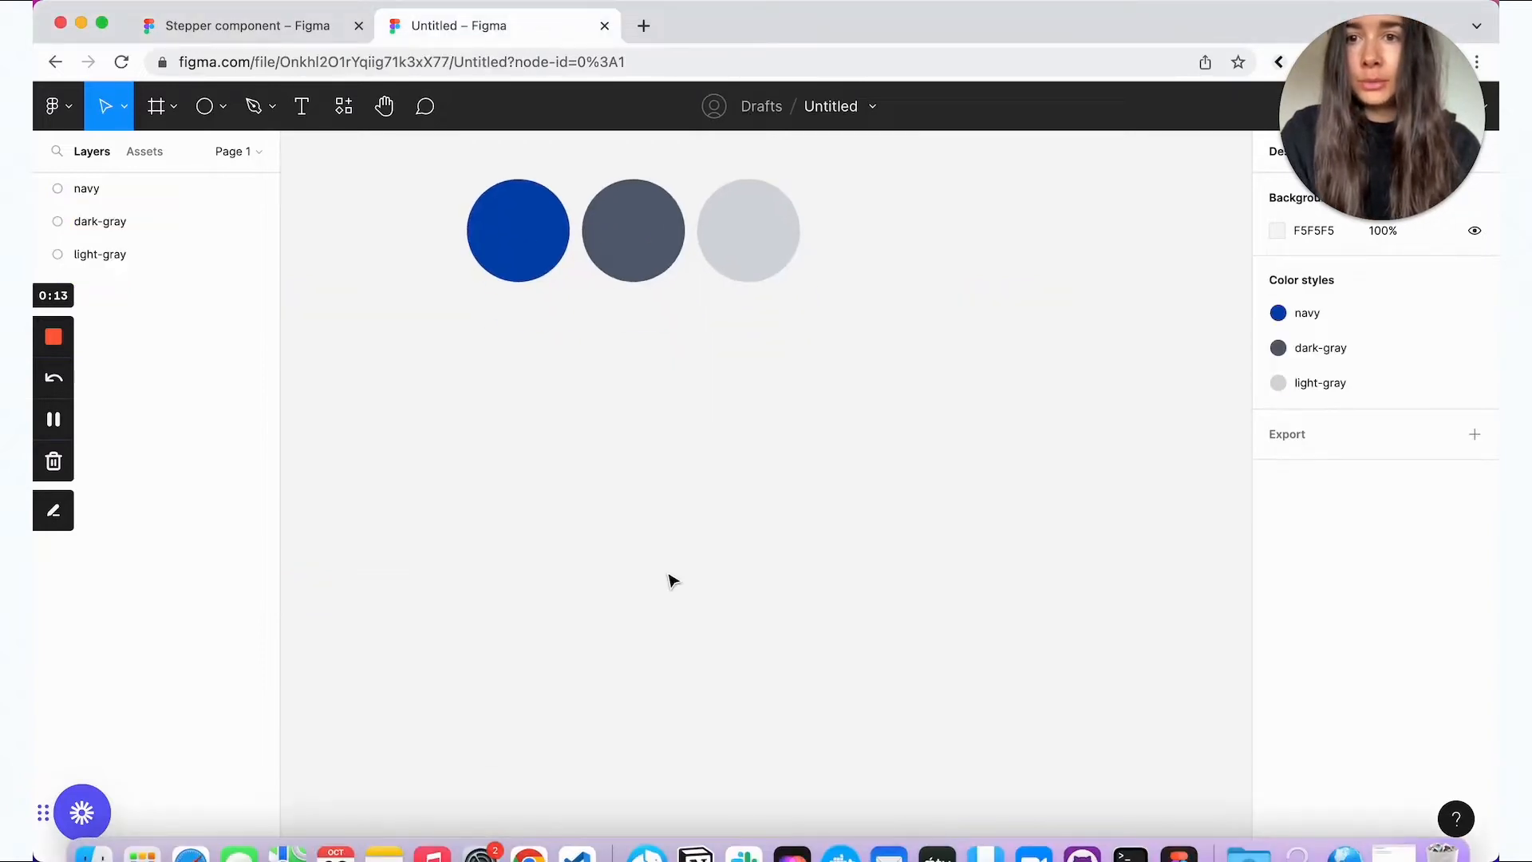
pyautogui.click(301, 106)
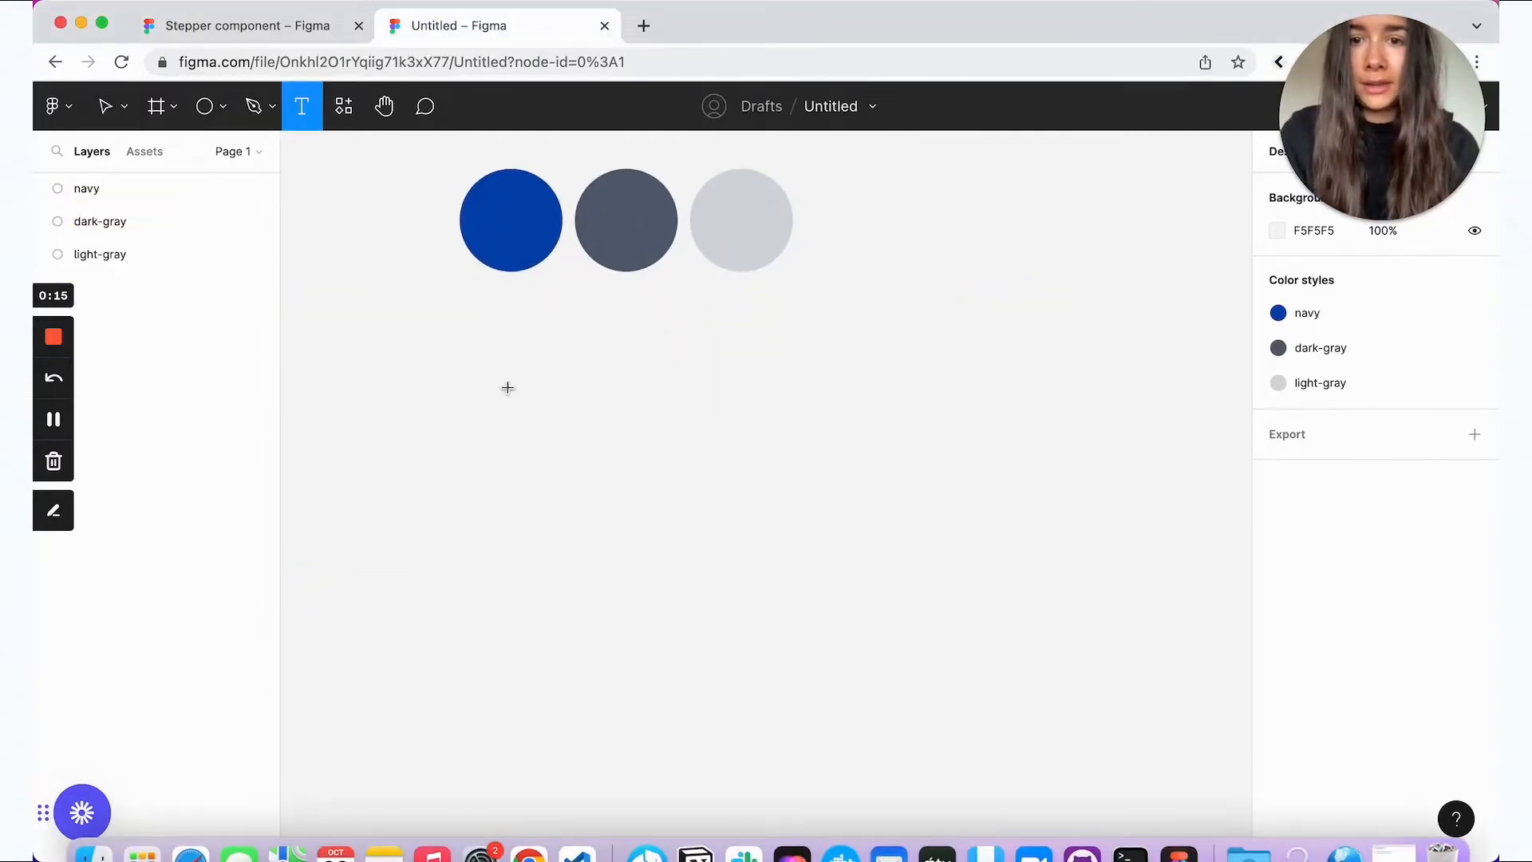
pyautogui.moveTo(511, 386); pyautogui.dragTo(638, 409)
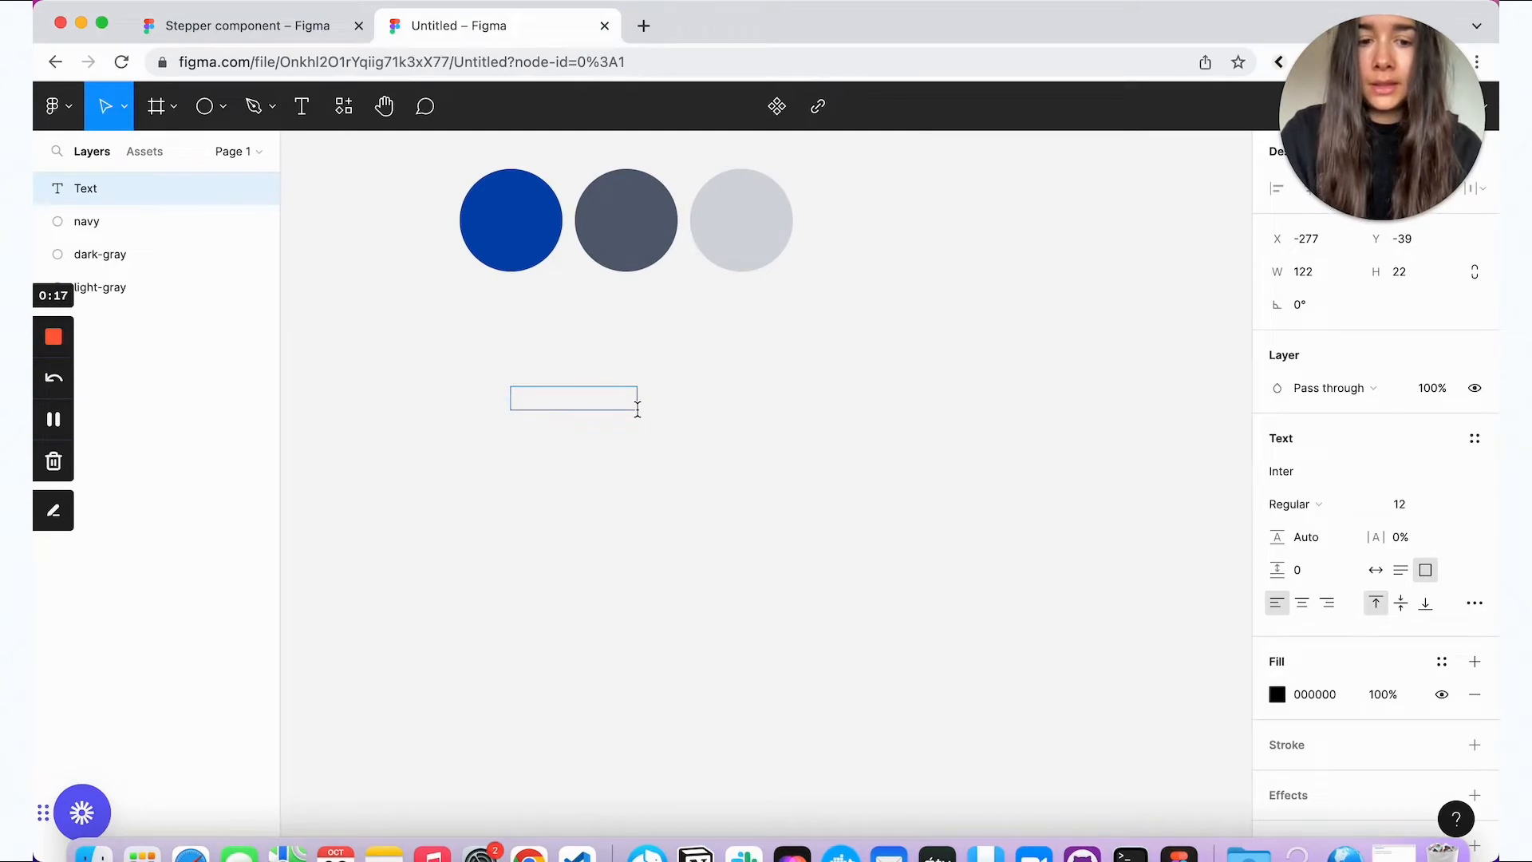
pyautogui.press('super+equal')
pyautogui.hscroll(-3, 640, 414)
pyautogui.scroll(1, 640, 413)
pyautogui.write('ST')
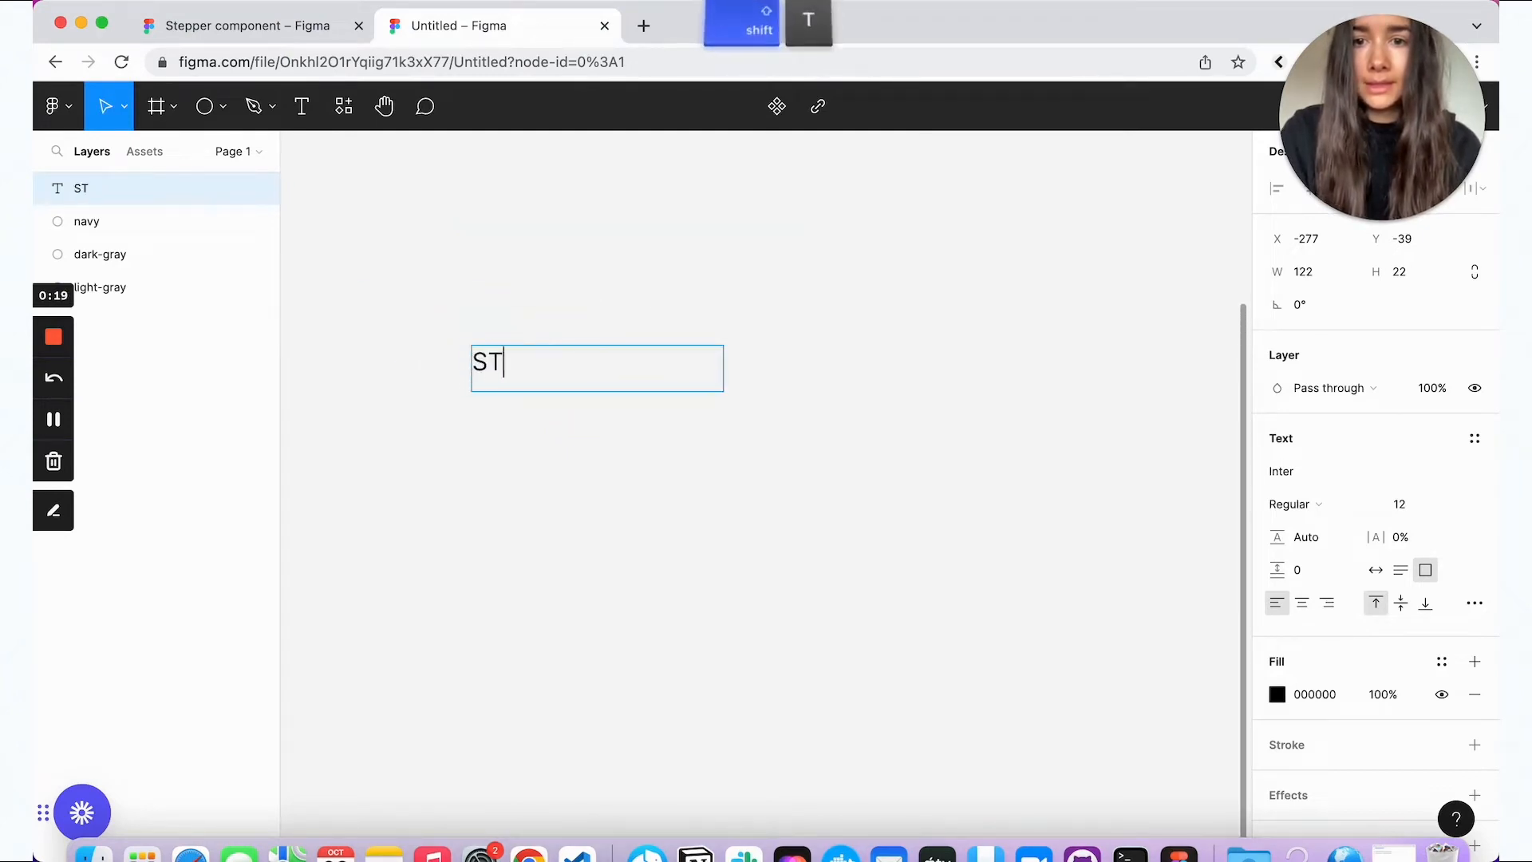
pyautogui.write('EP TITLE')
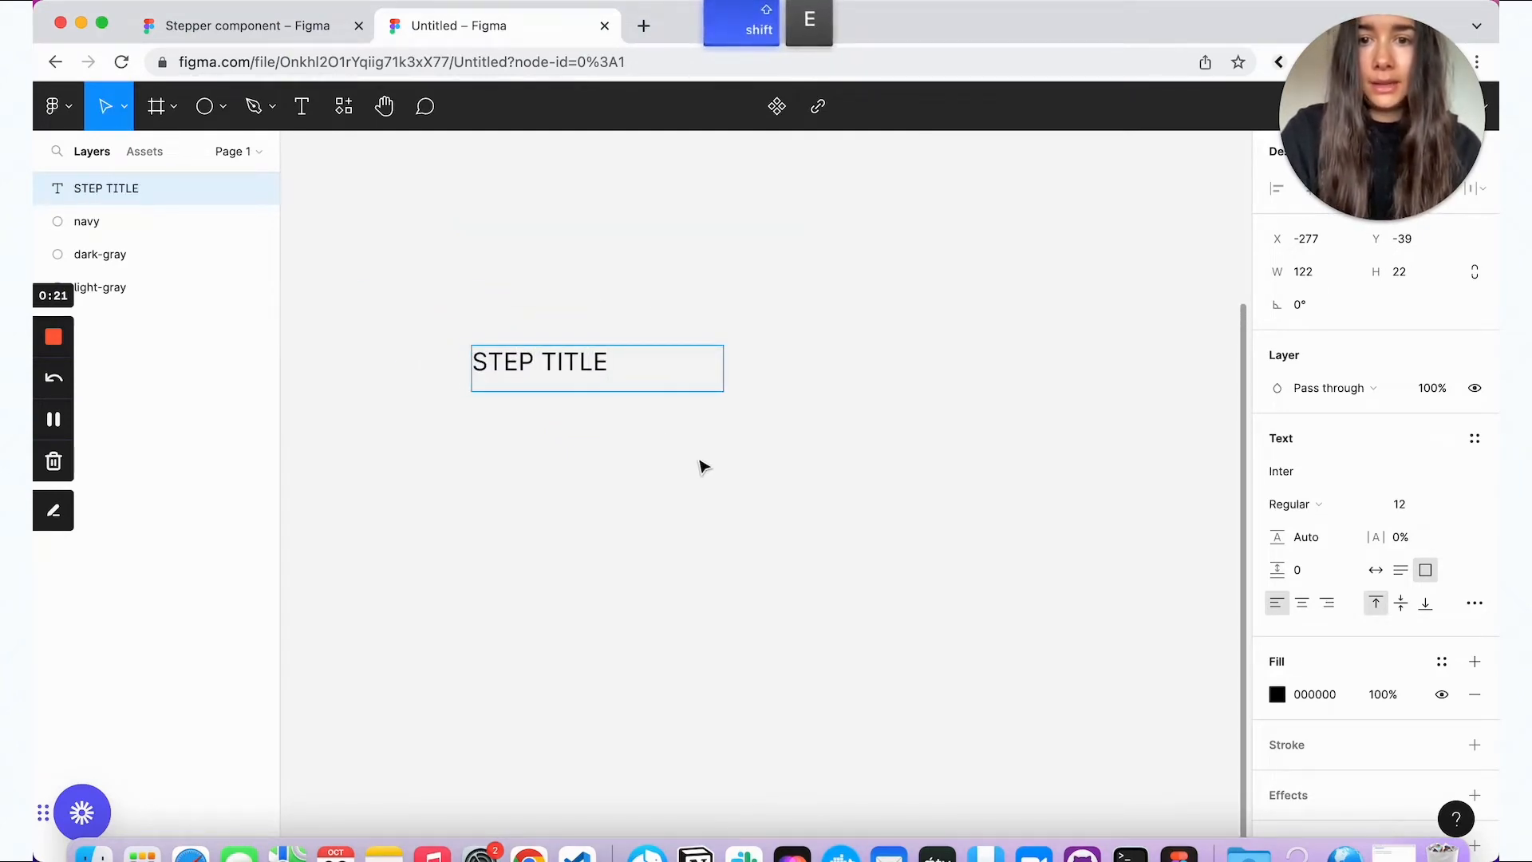
# Step: Replace the word TITLE in the text with "[NUMBER]" and finish editing the text
pyautogui.doubleClick(589, 363)
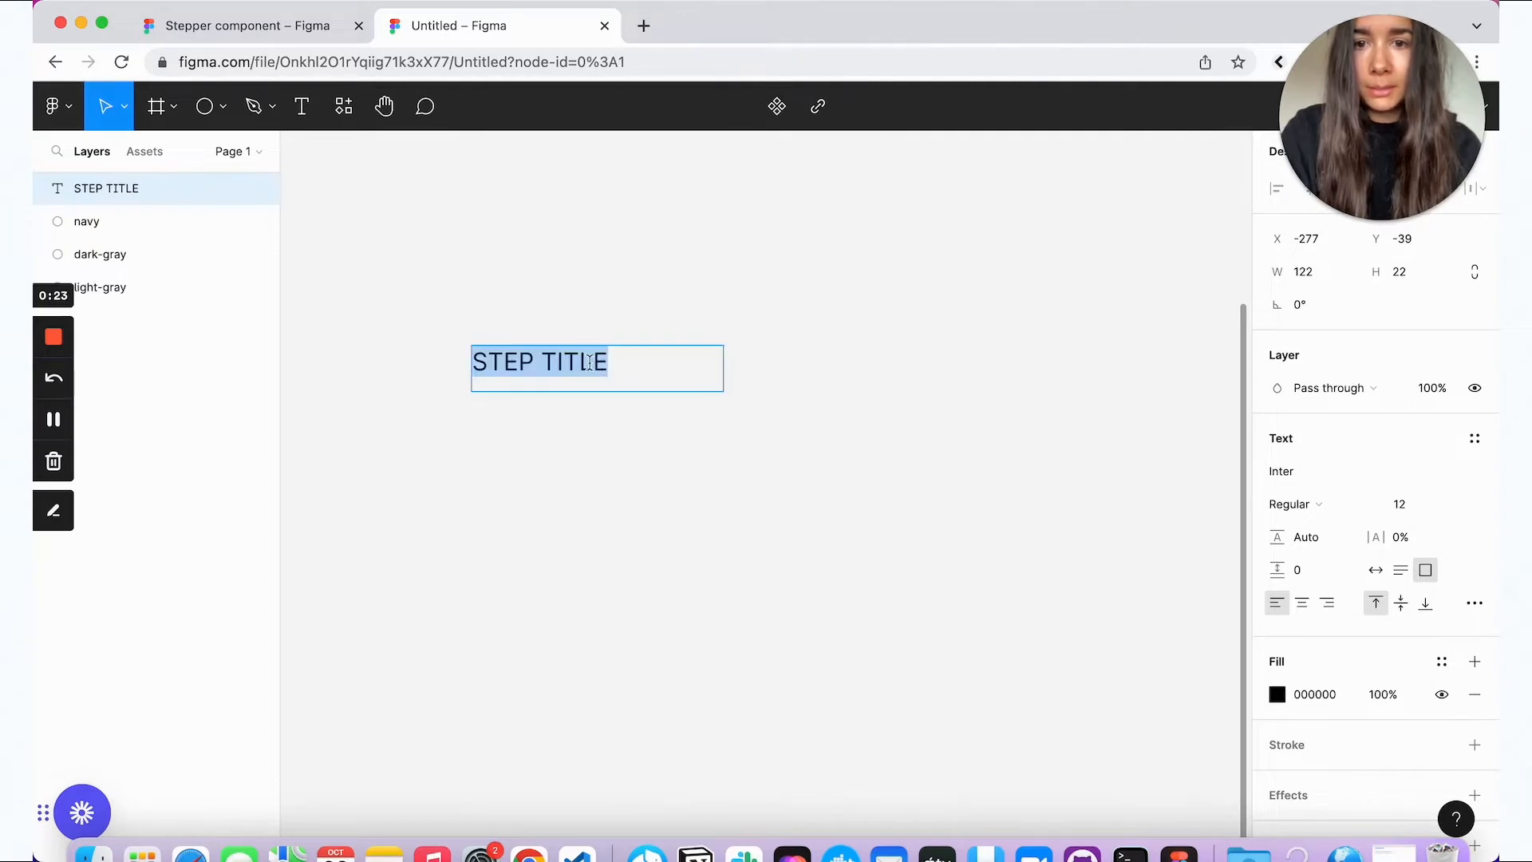
pyautogui.click(537, 363)
pyautogui.moveTo(537, 363); pyautogui.dragTo(654, 364)
pyautogui.doubleClick(654, 364)
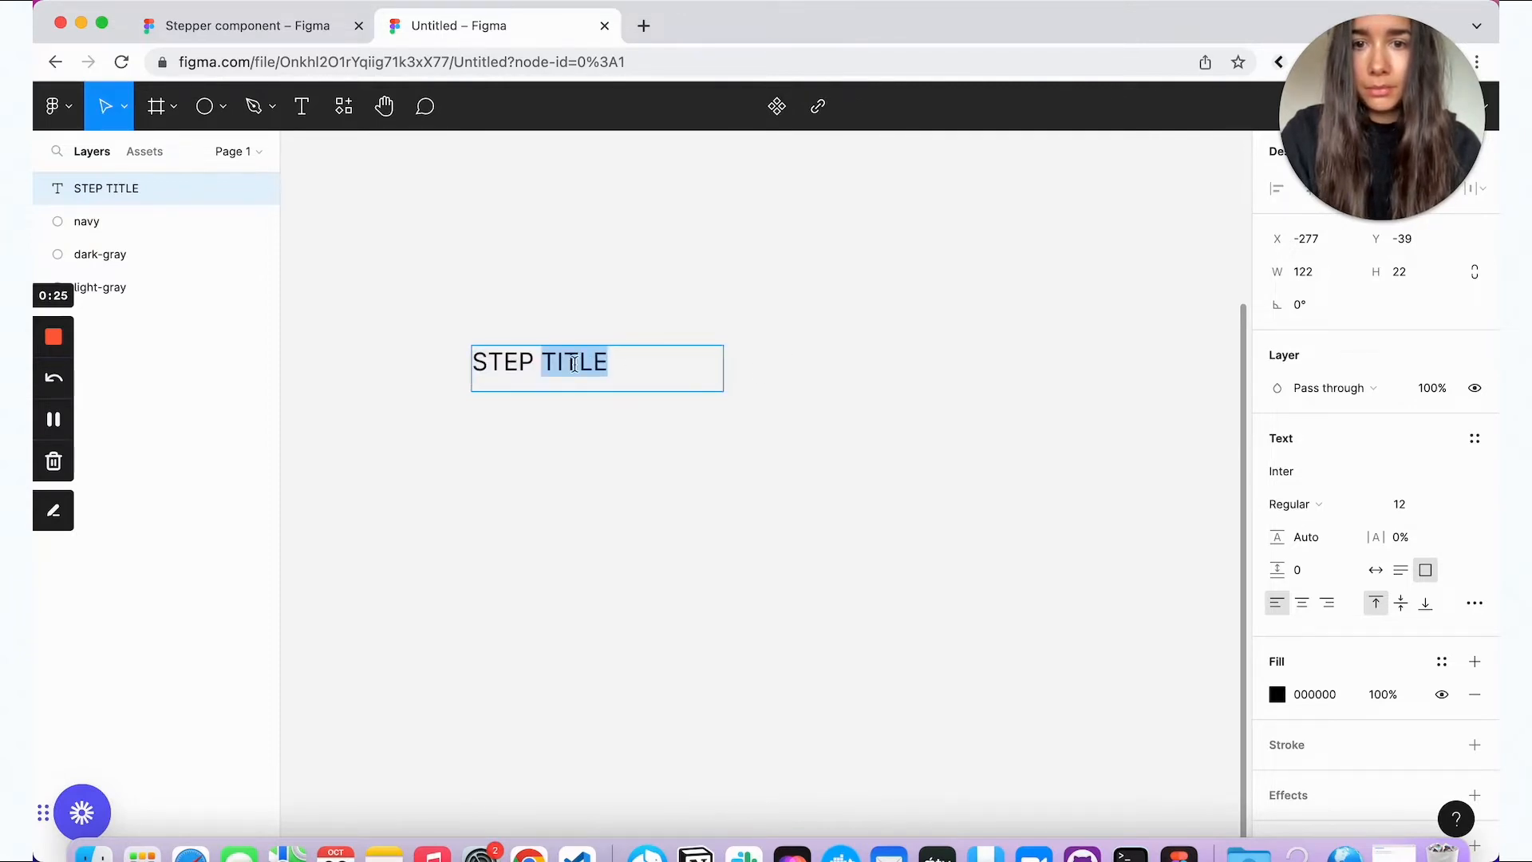
pyautogui.write('[NUMBER]')
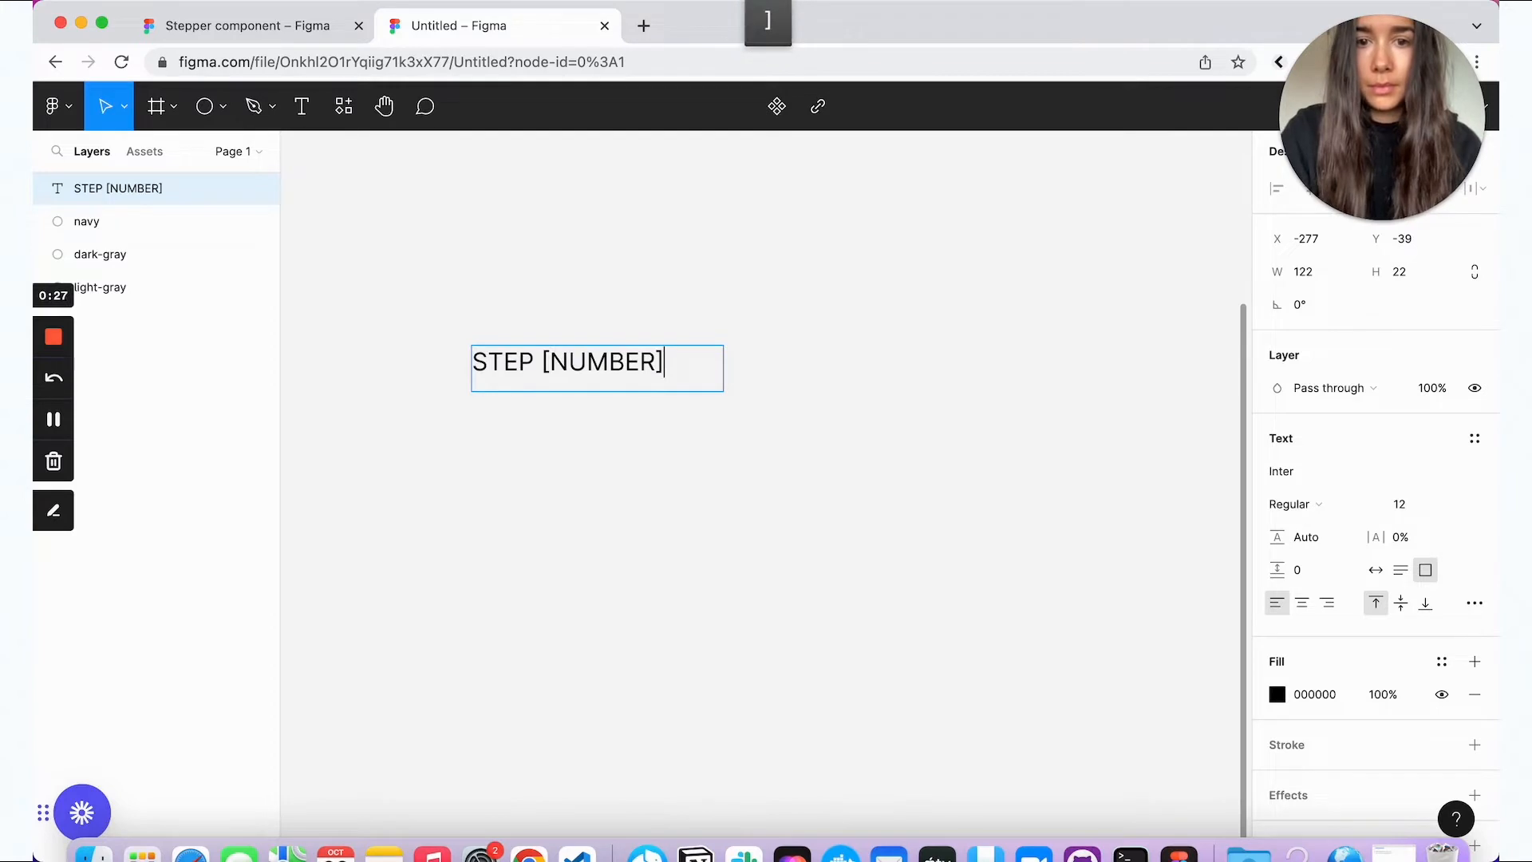
pyautogui.press('Escape')
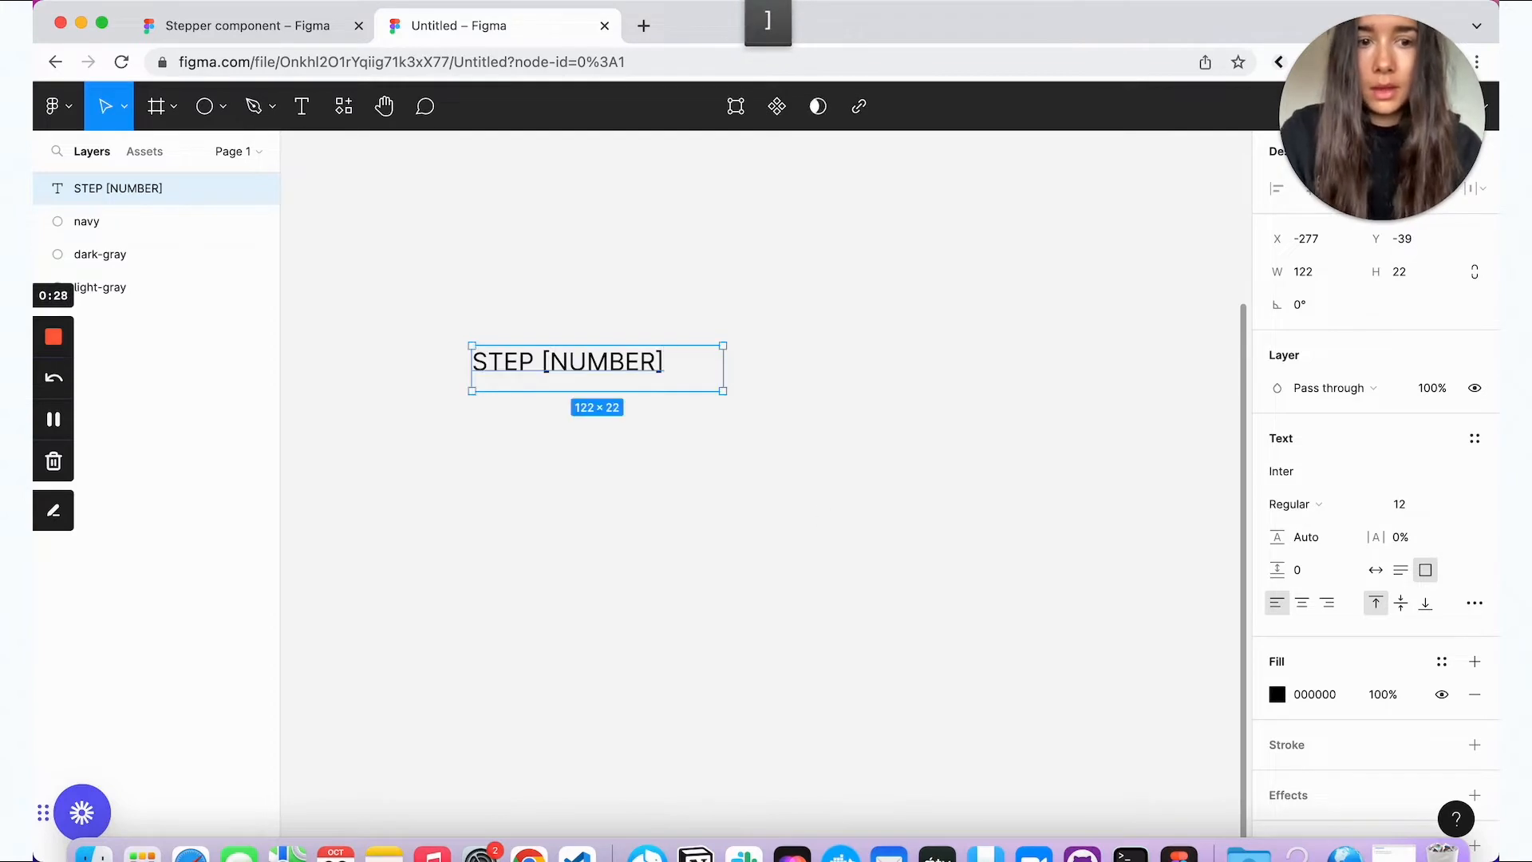
# Step: Set the STEP [NUMBER] text to auto width resizing and Uppercase case
pyautogui.click(1376, 569)
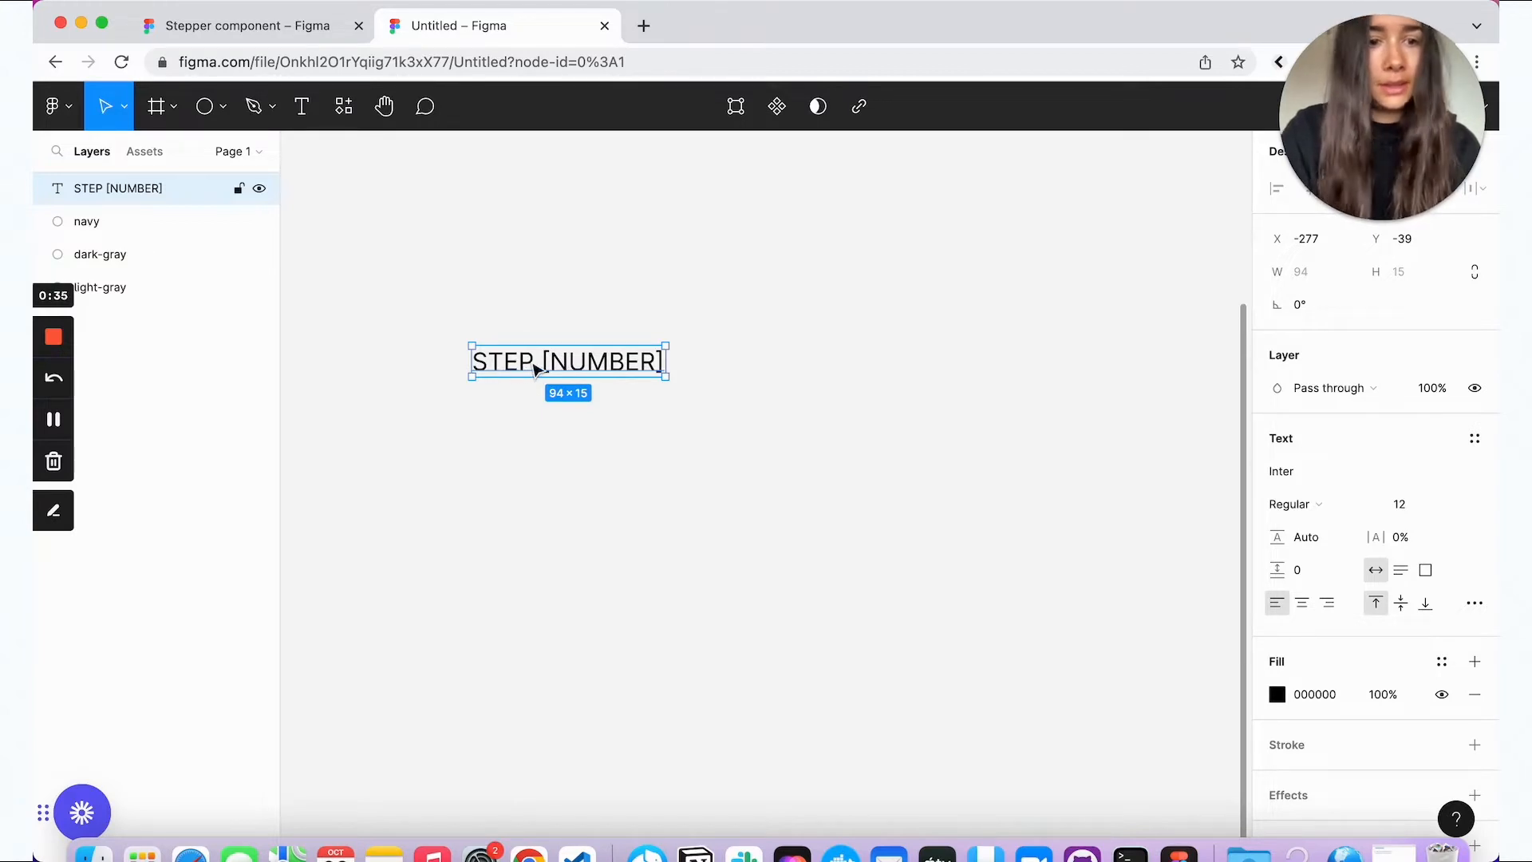
pyautogui.click(1476, 609)
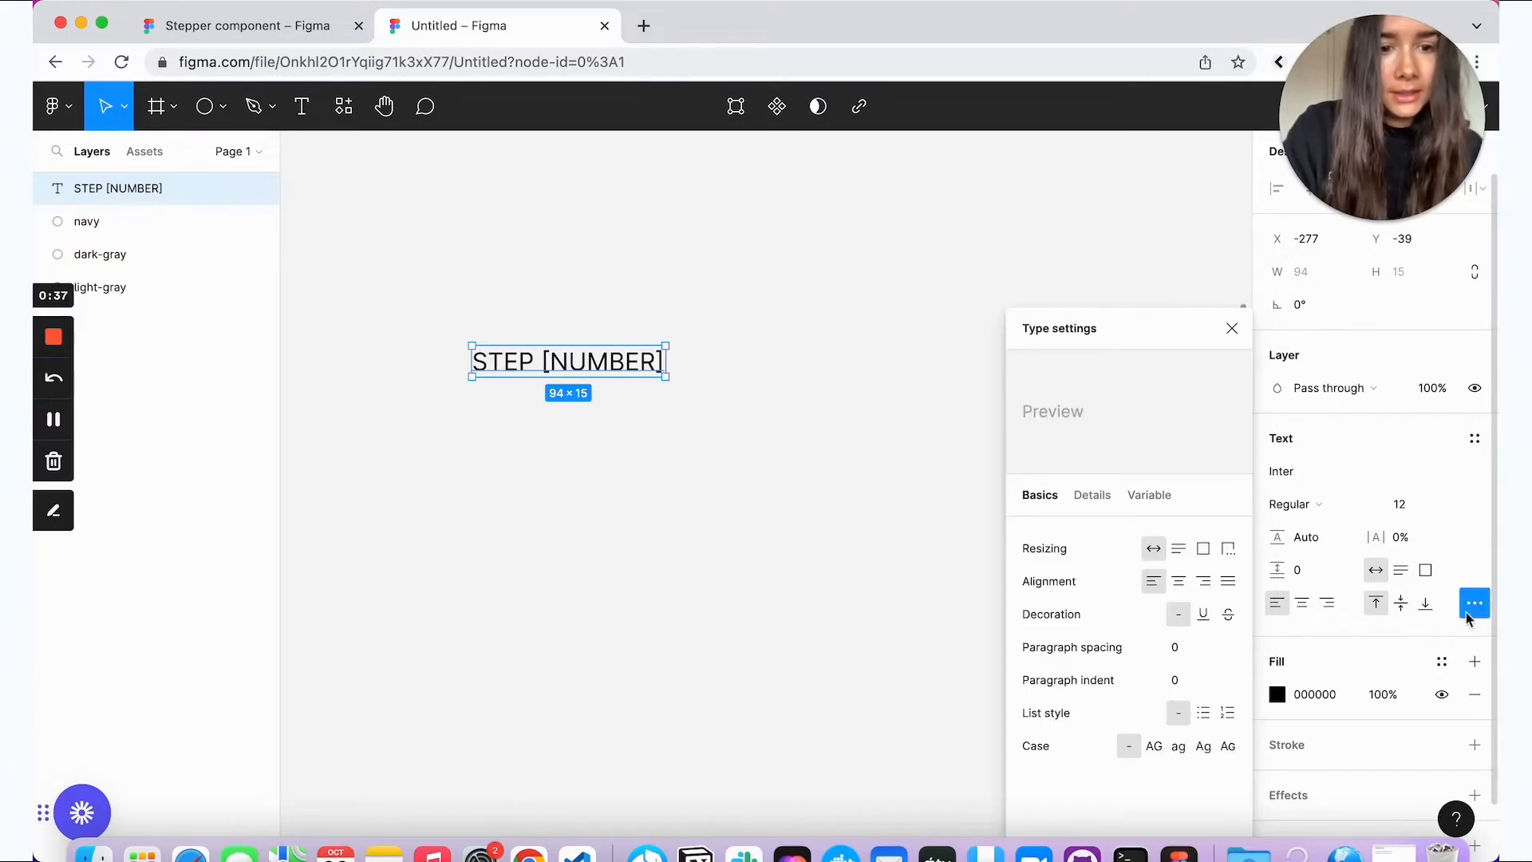
pyautogui.click(1155, 747)
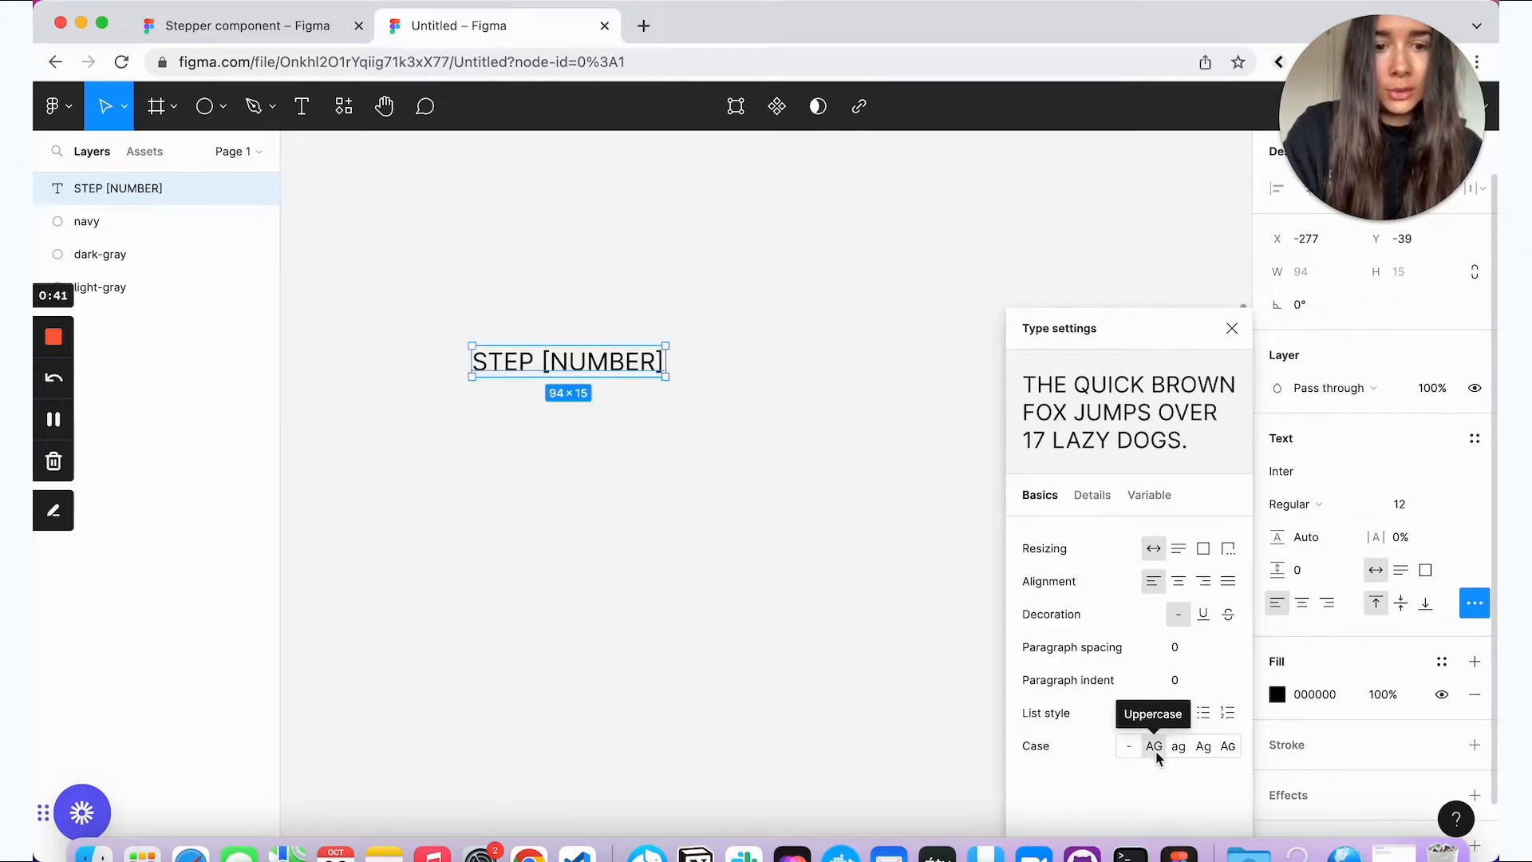
pyautogui.click(735, 474)
pyautogui.click(610, 368)
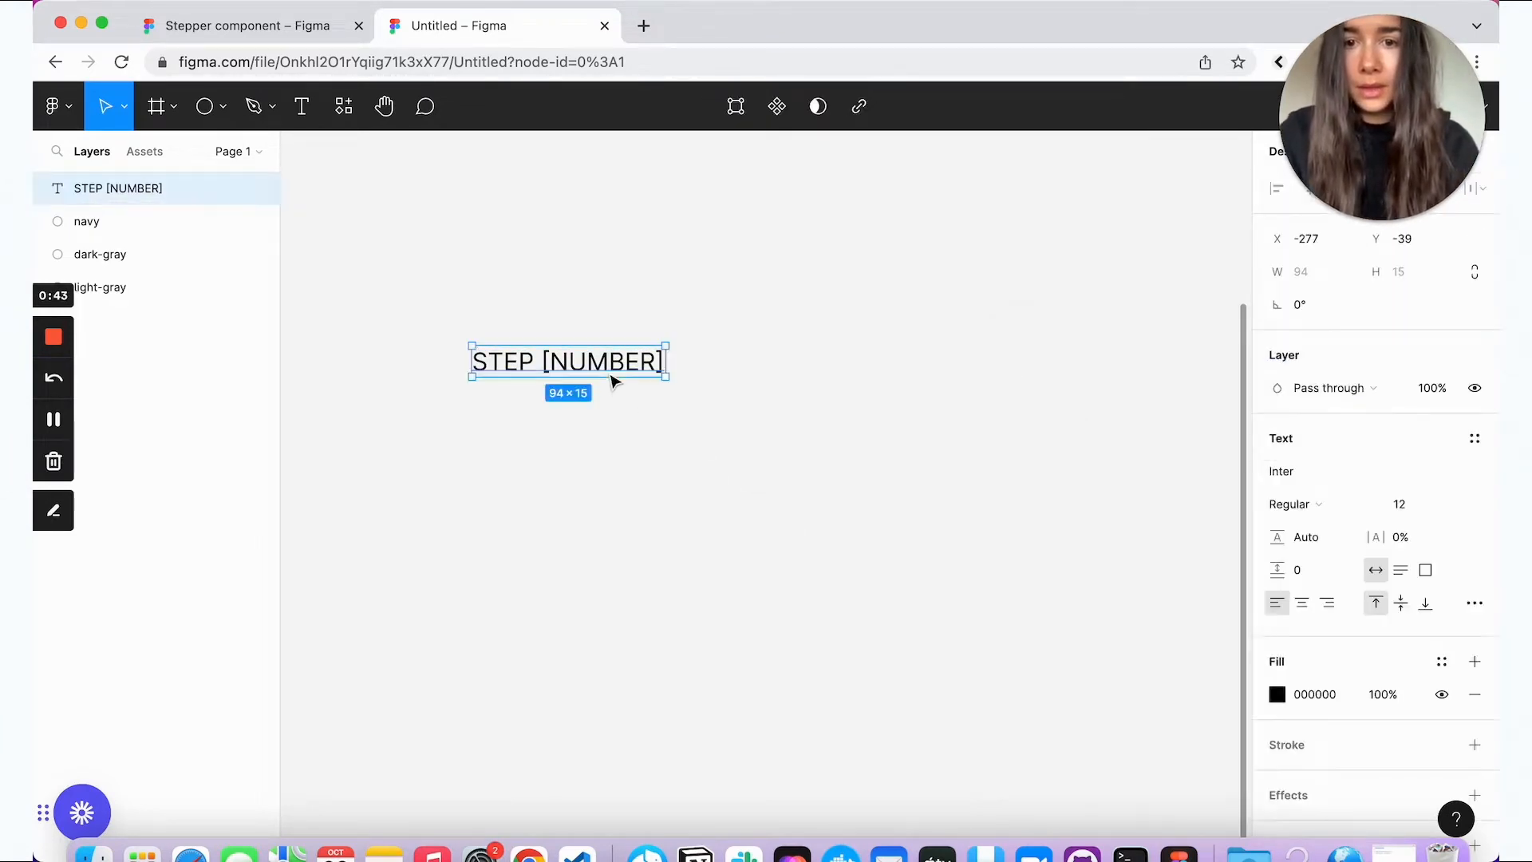
# Step: Style the STEP [NUMBER] text with the dark-gray color style, Semi Bold weight and font size 15
pyautogui.scroll(-2, 1449, 614)
pyautogui.click(1442, 600)
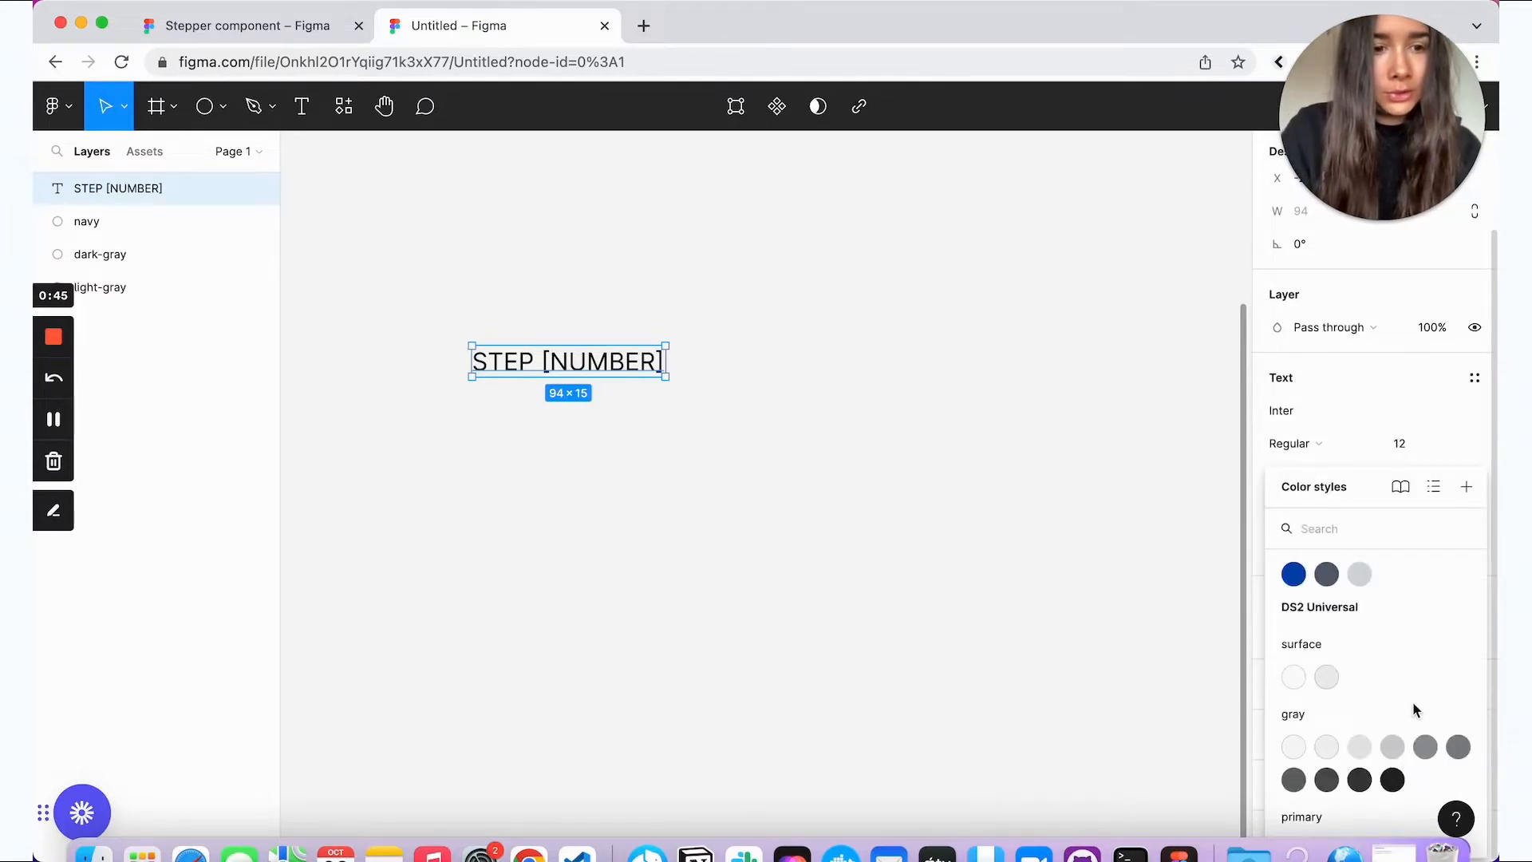
pyautogui.click(1326, 575)
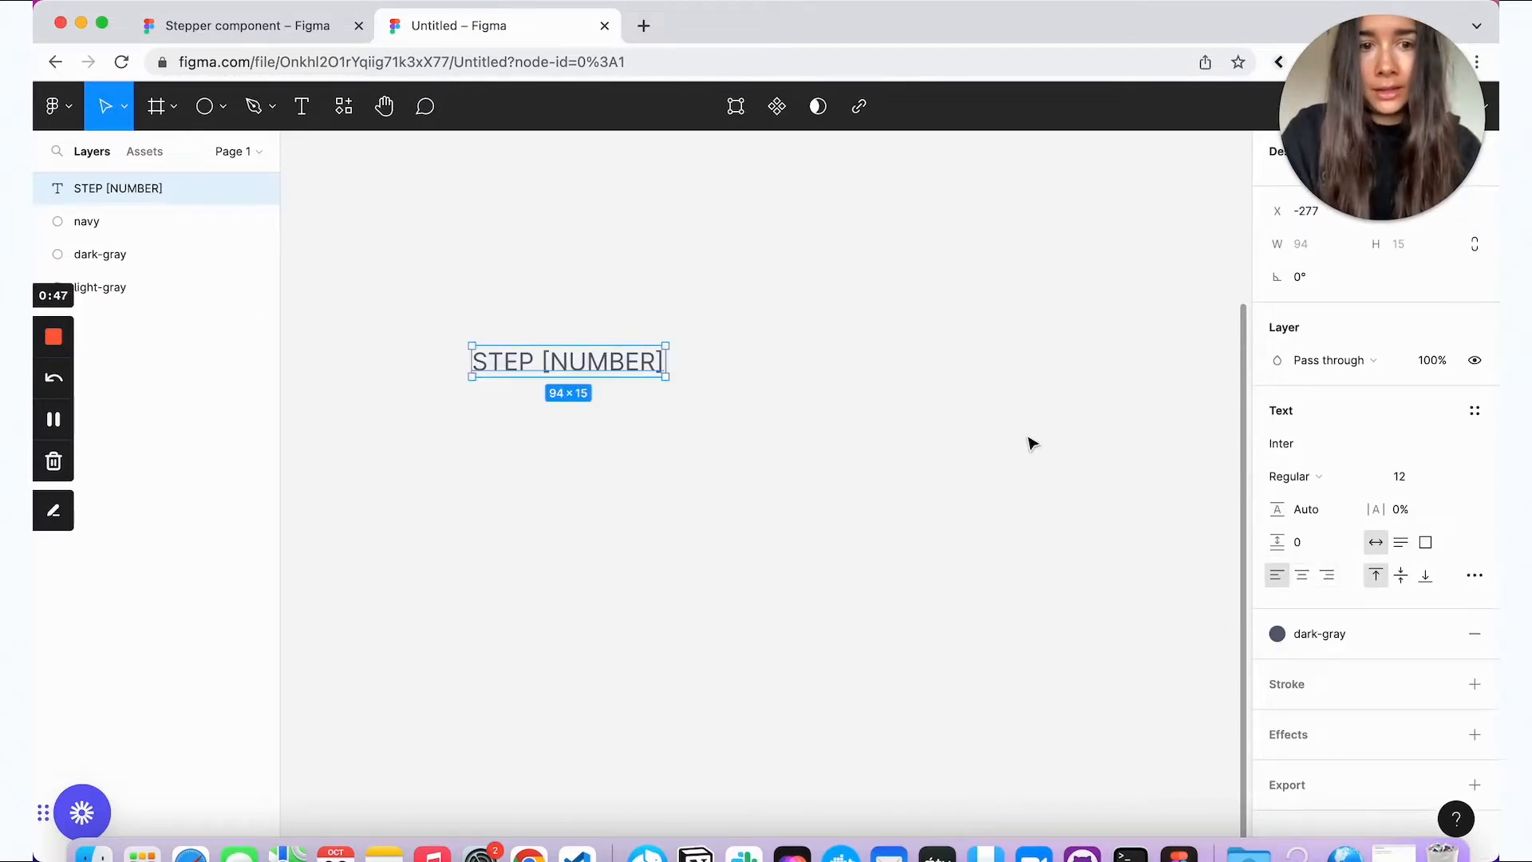
pyautogui.click(1294, 478)
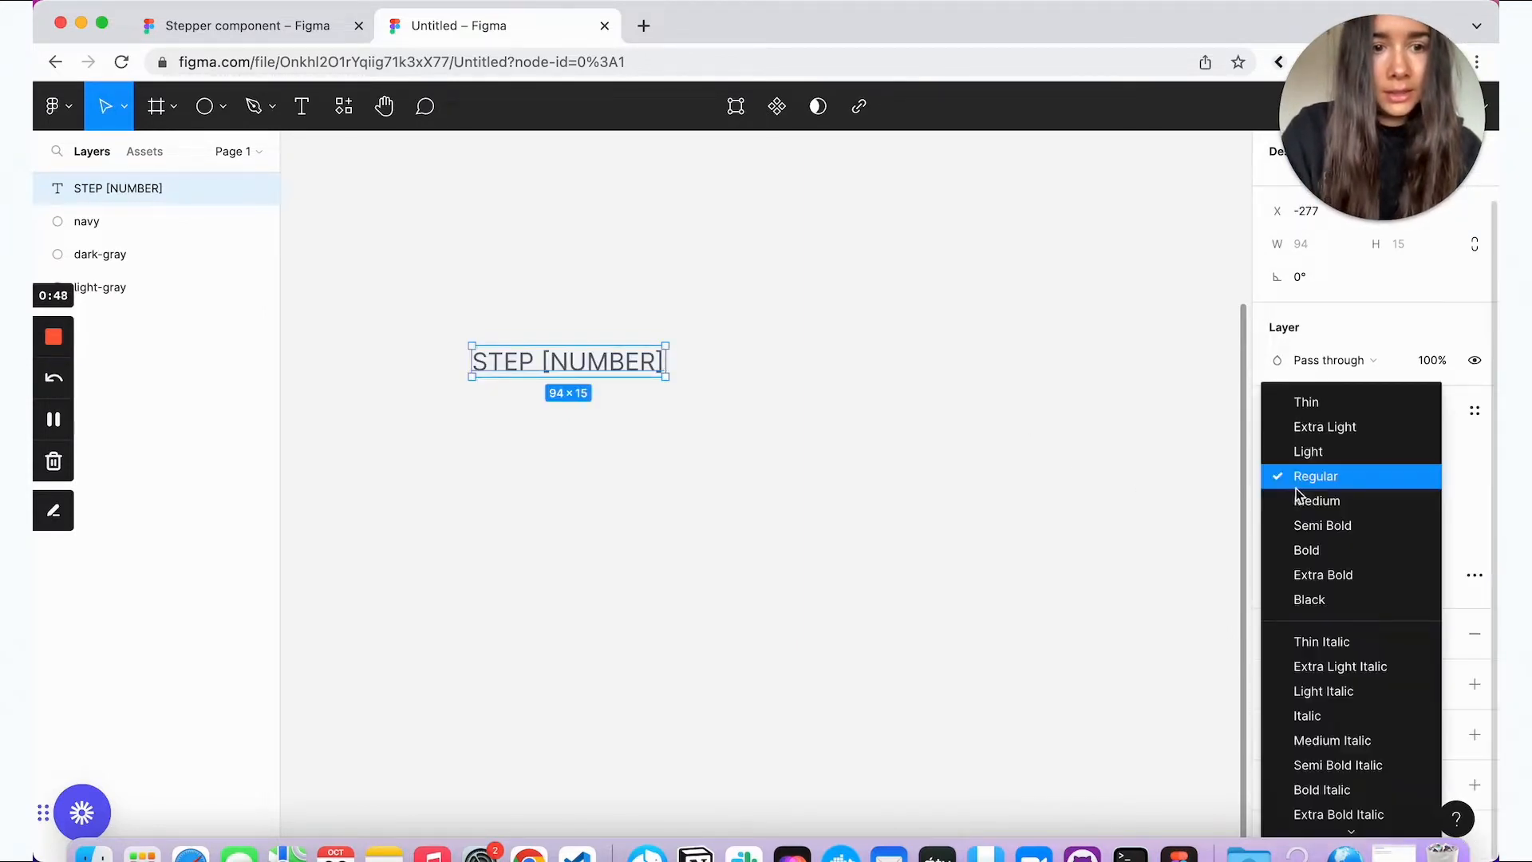
pyautogui.click(1321, 527)
pyautogui.click(1411, 483)
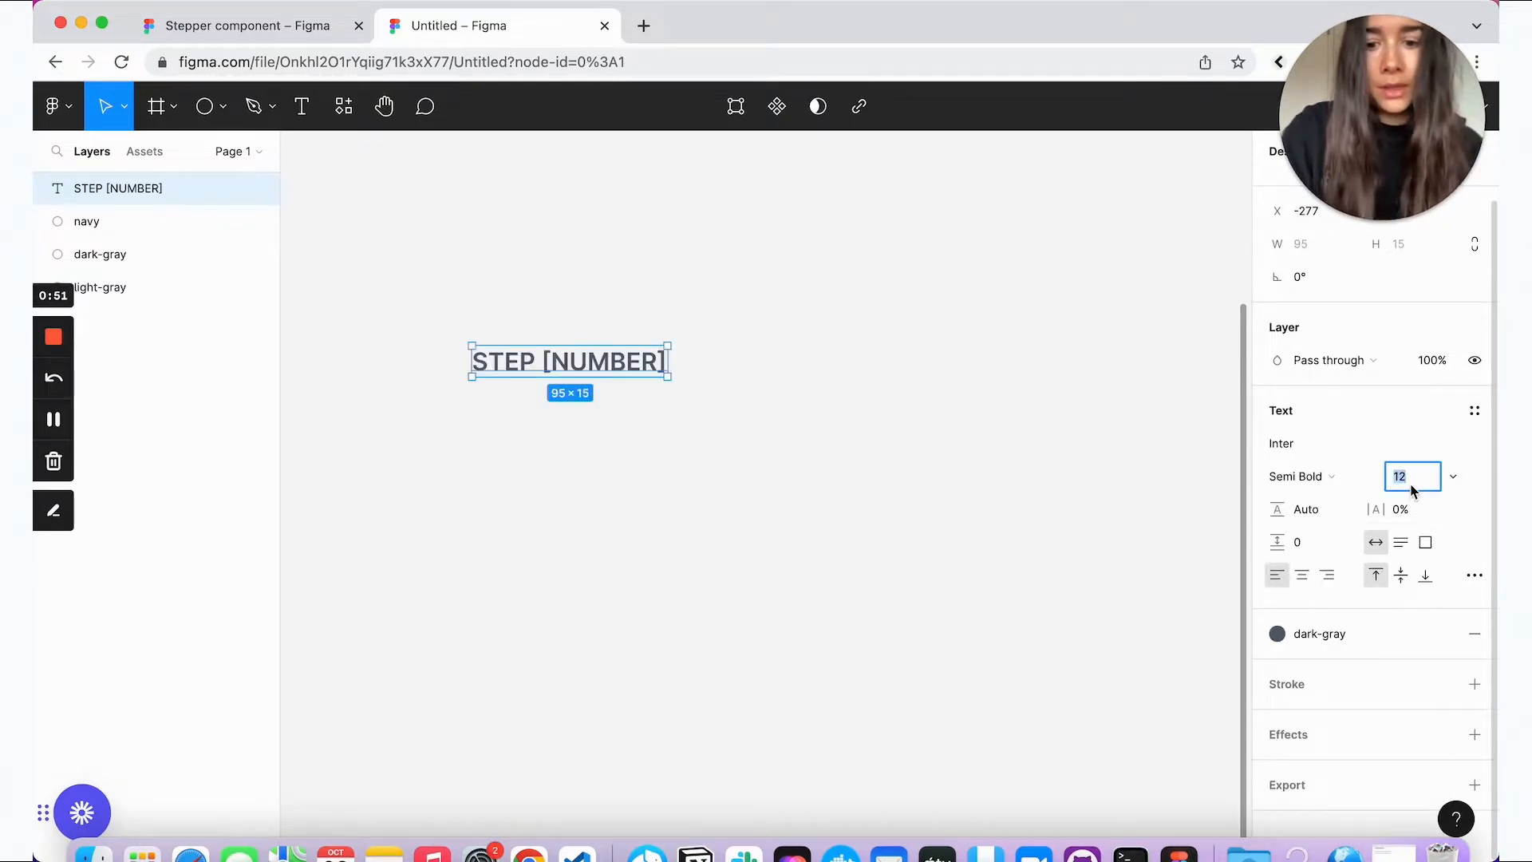
pyautogui.write('15')
pyautogui.press('Return')
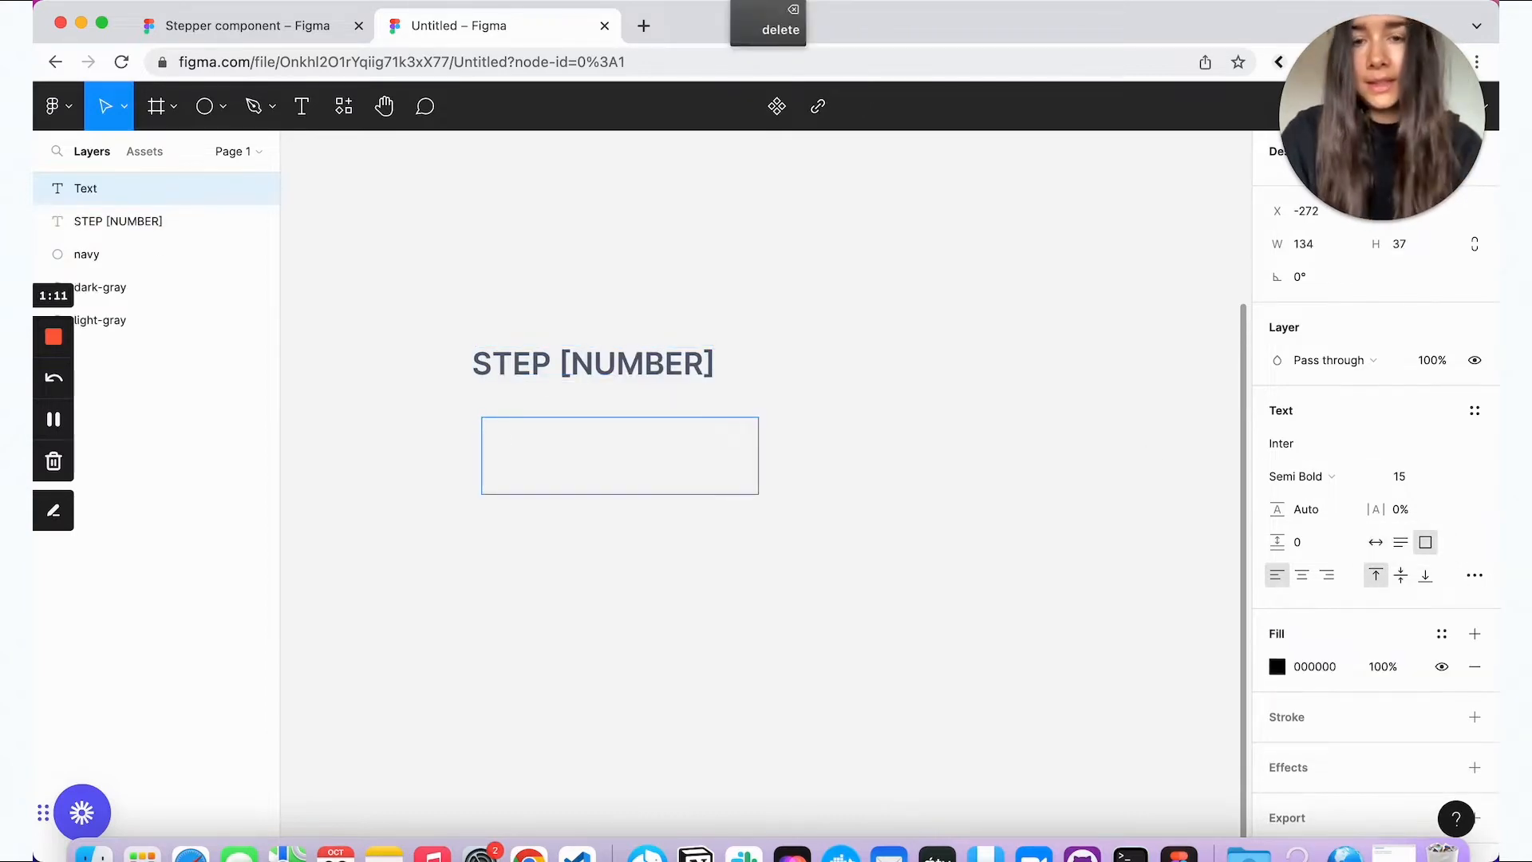
# Step: Enter "[Step Title]" in the empty text box below STEP [NUMBER], with auto width resizing and no case conversion
pyautogui.write('[')
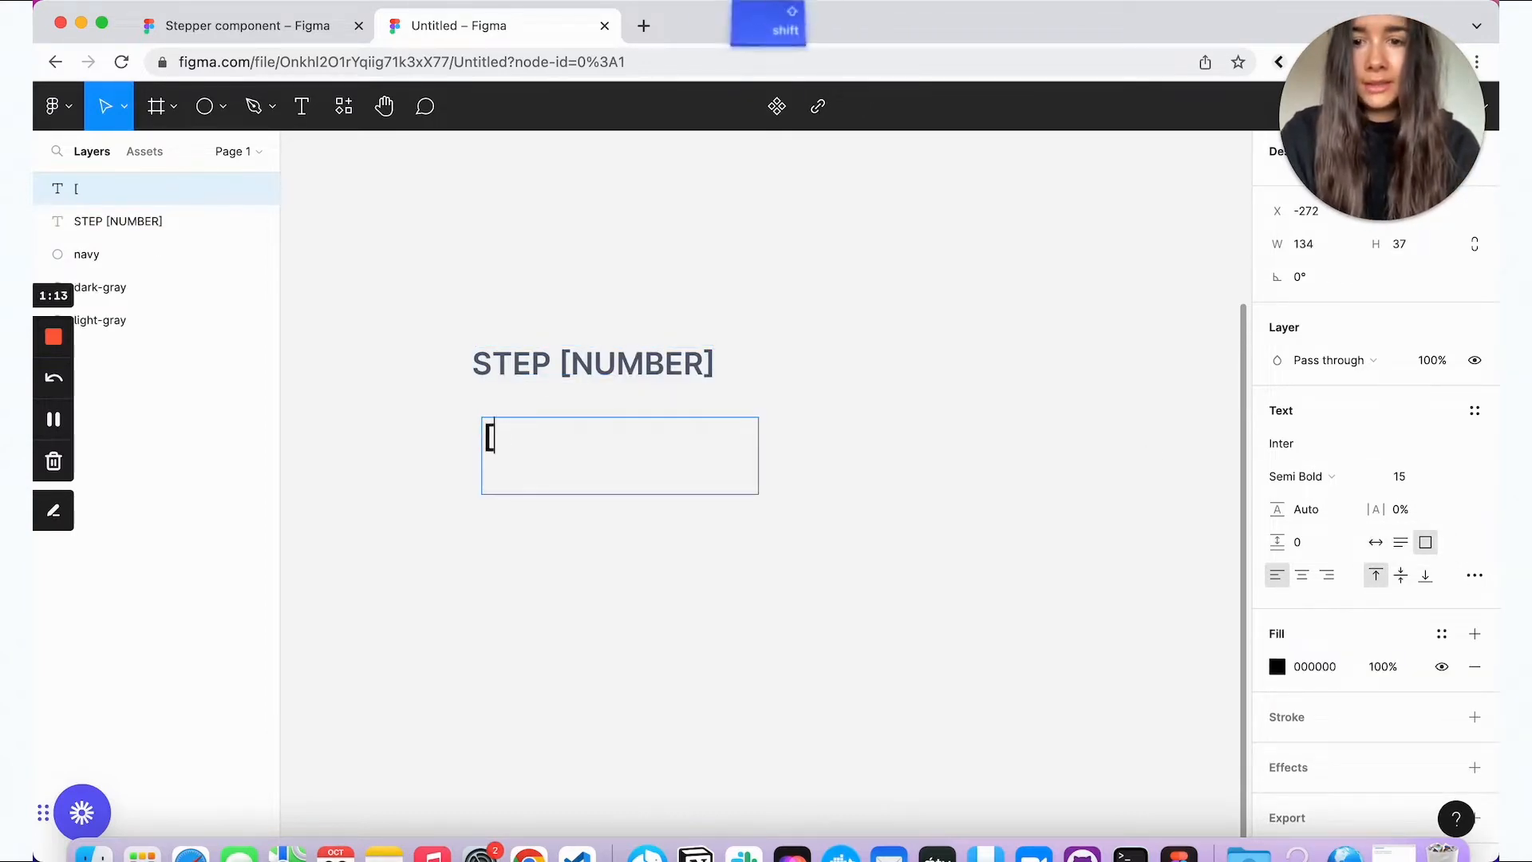
pyautogui.write('Step Title]')
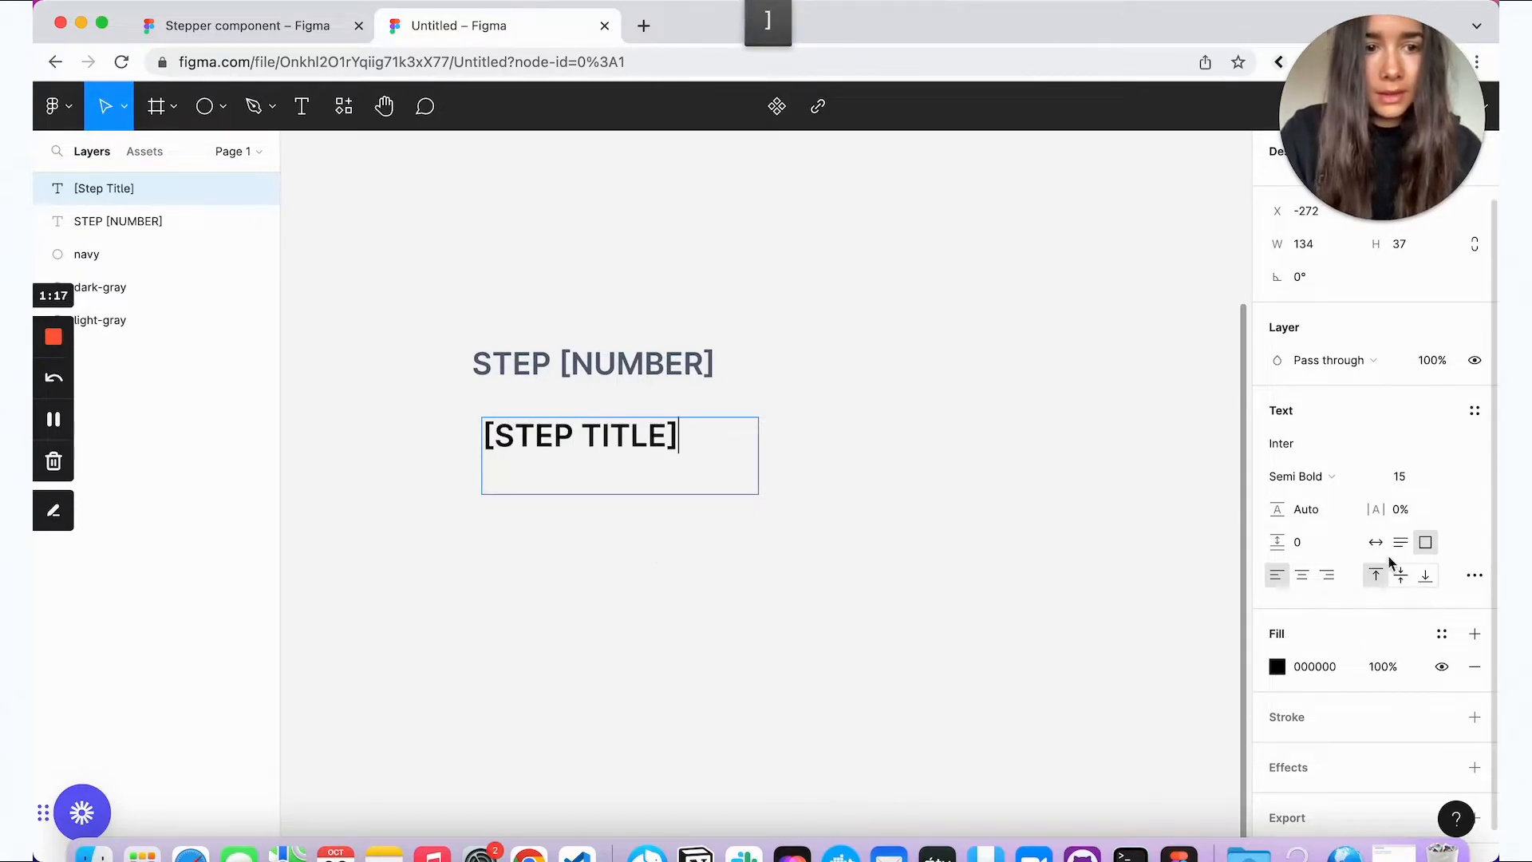
pyautogui.click(1375, 541)
pyautogui.click(1474, 574)
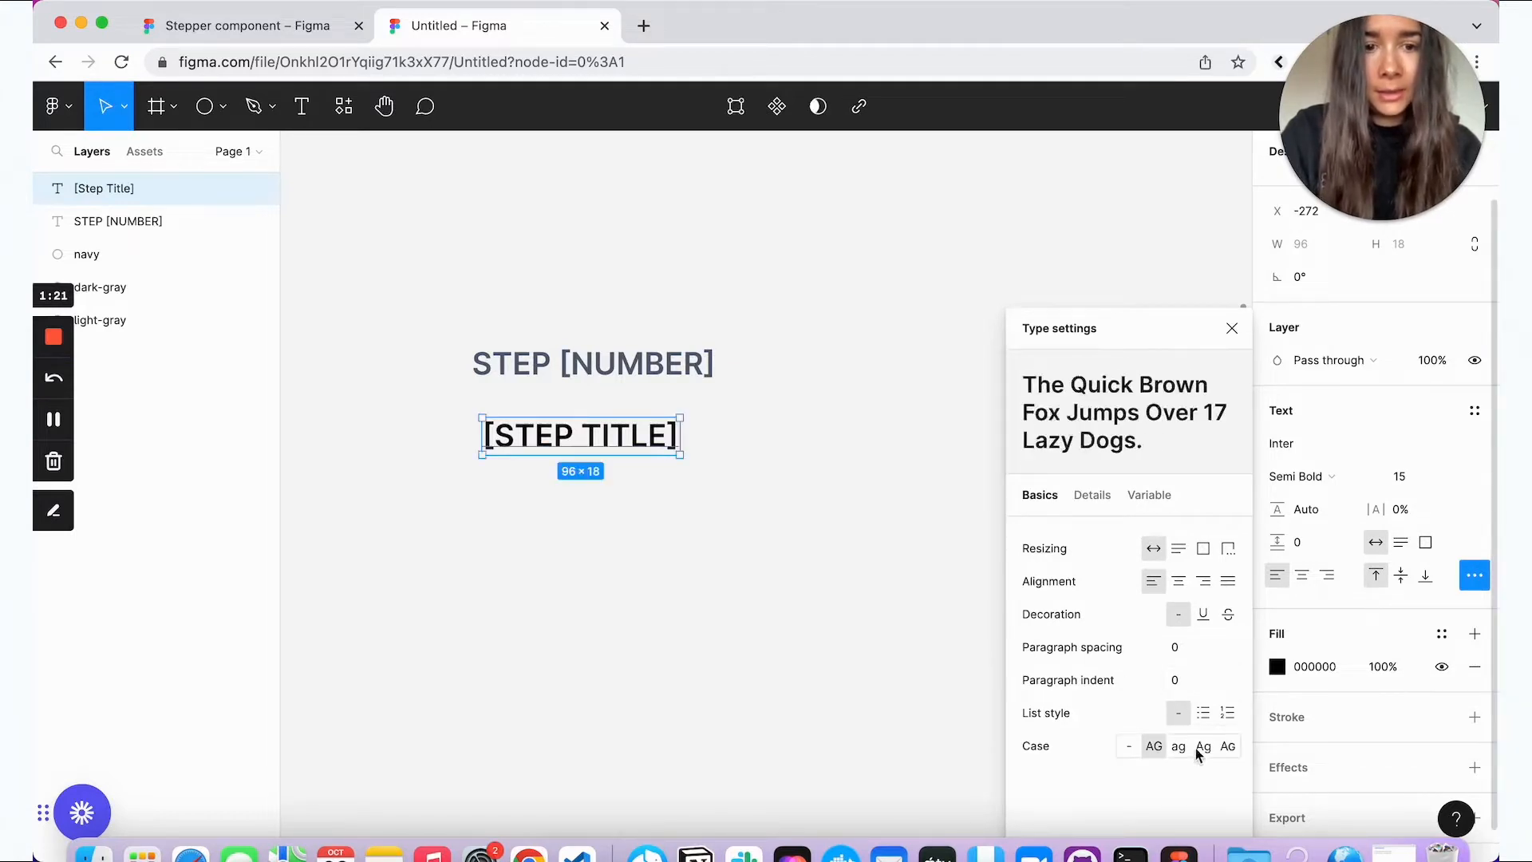
pyautogui.click(1128, 746)
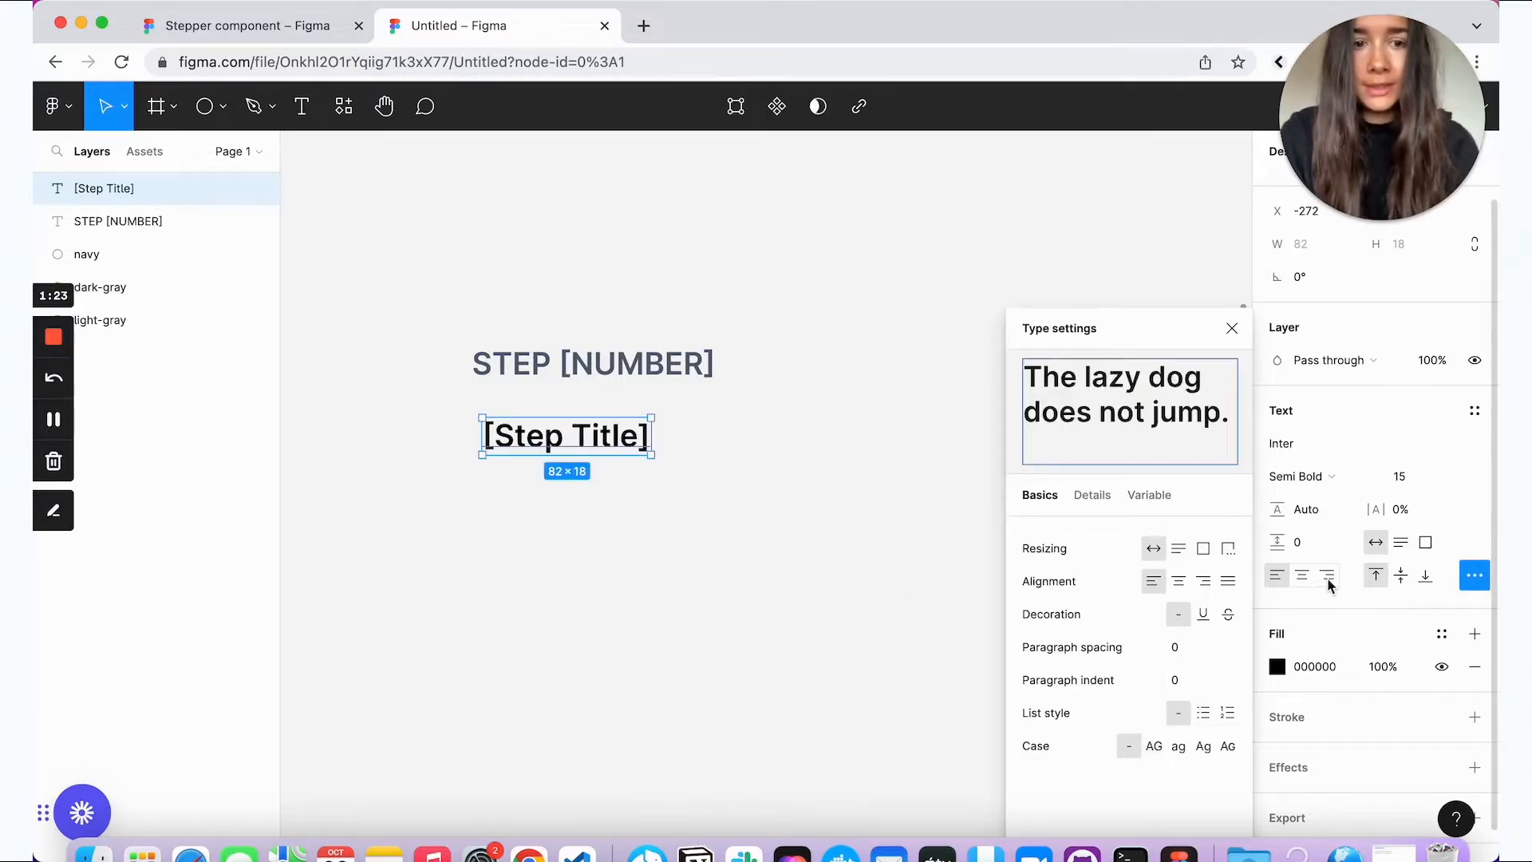
# Step: Apply the dark-gray color style and Regular weight to the [Step Title] text
pyautogui.click(1442, 634)
pyautogui.click(1326, 574)
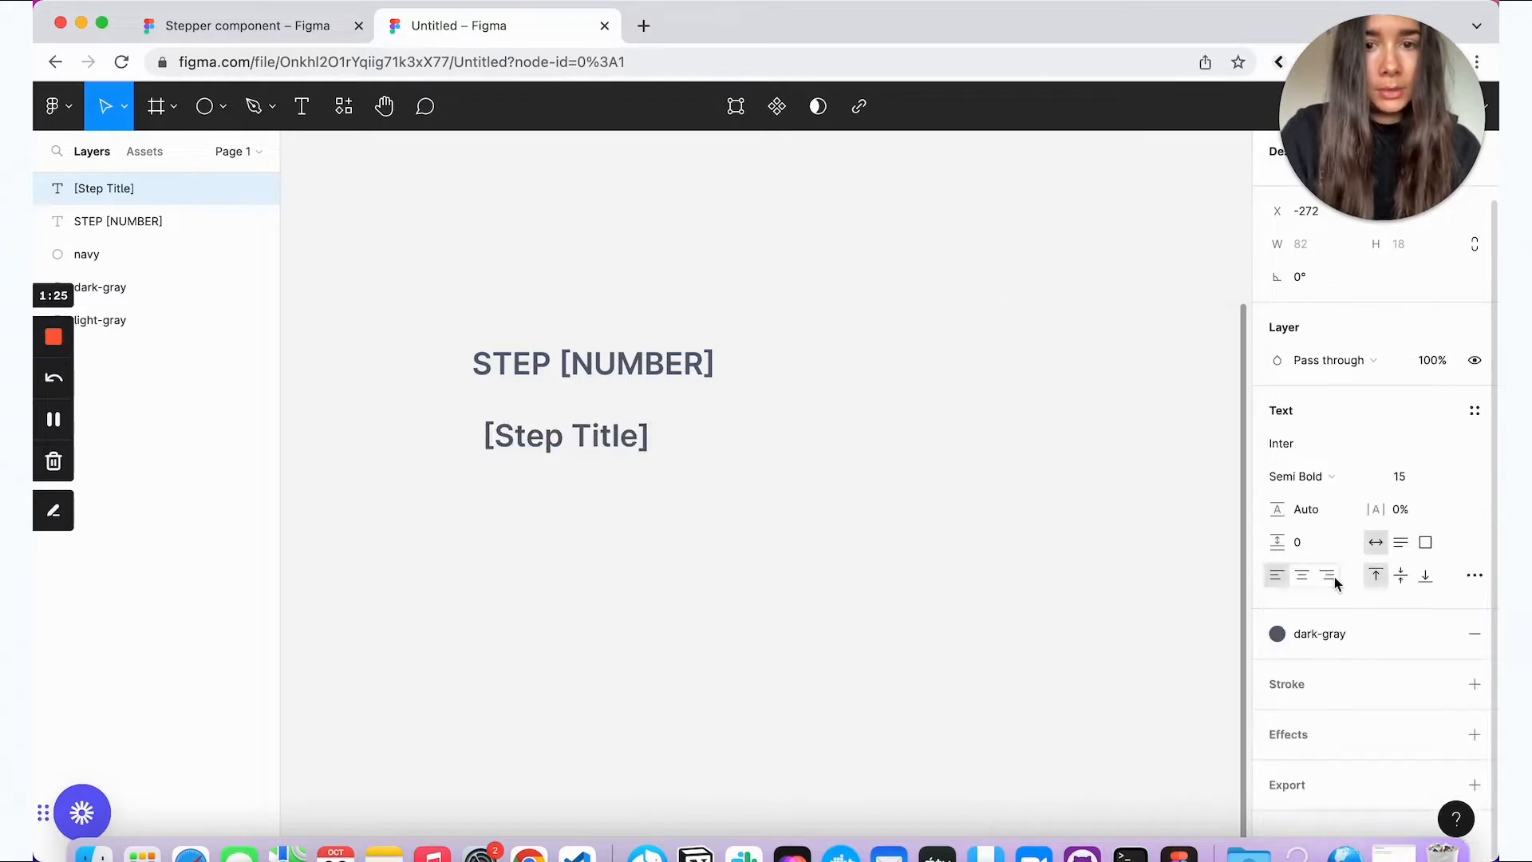
pyautogui.click(1326, 478)
pyautogui.click(1326, 428)
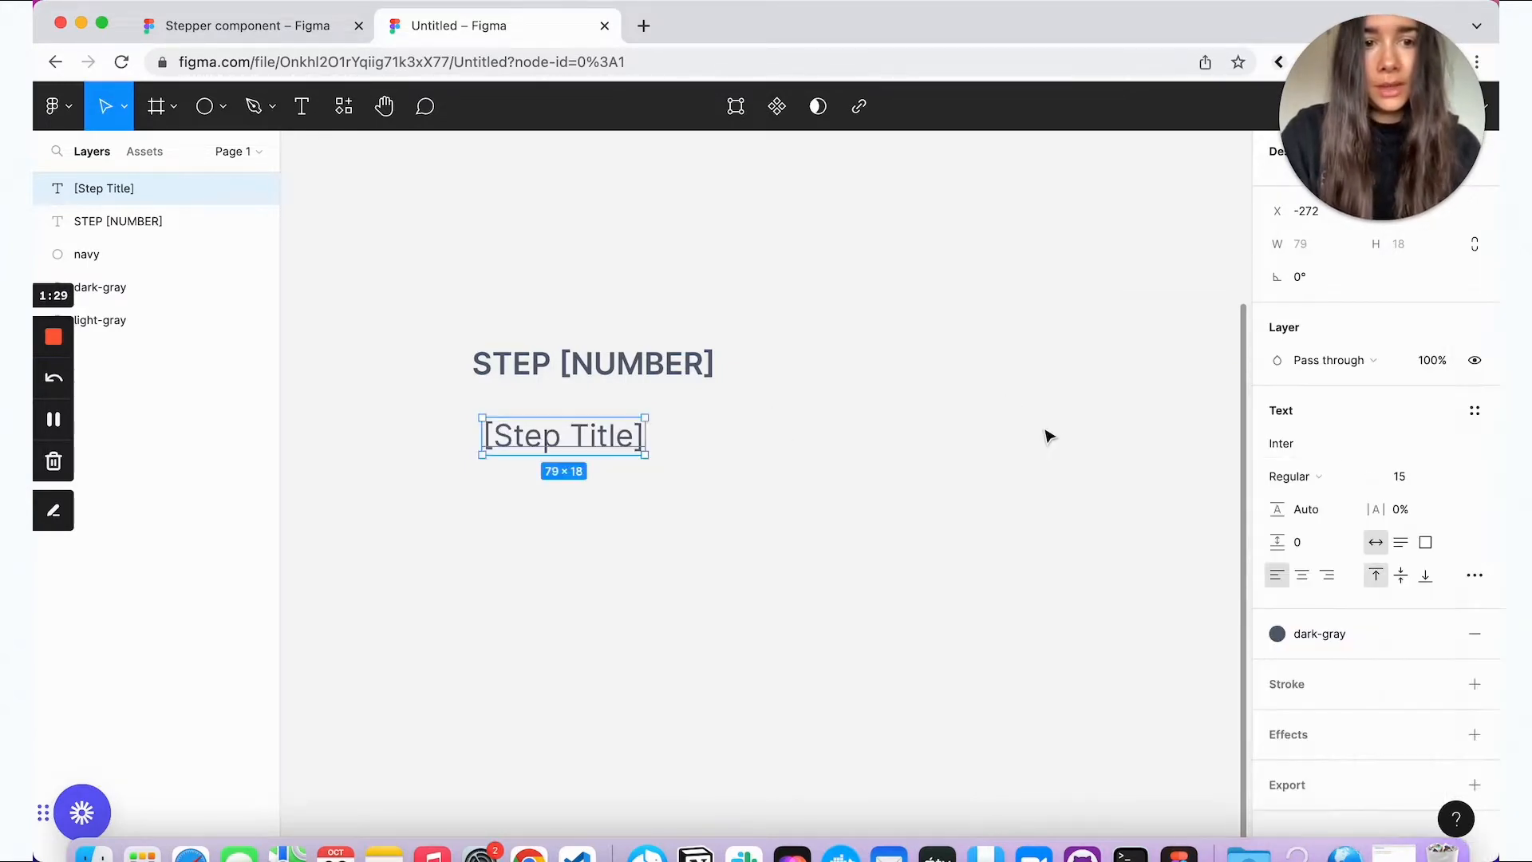
# Step: Align [Step Title] with the left edge of STEP [NUMBER] and wrap both texts in an auto layout frame
pyautogui.moveTo(621, 438)
pyautogui.mouseDown()
pyautogui.moveTo(601, 417)
pyautogui.moveTo(612, 435)
pyautogui.mouseUp()
pyautogui.scroll(2, 718, 423)
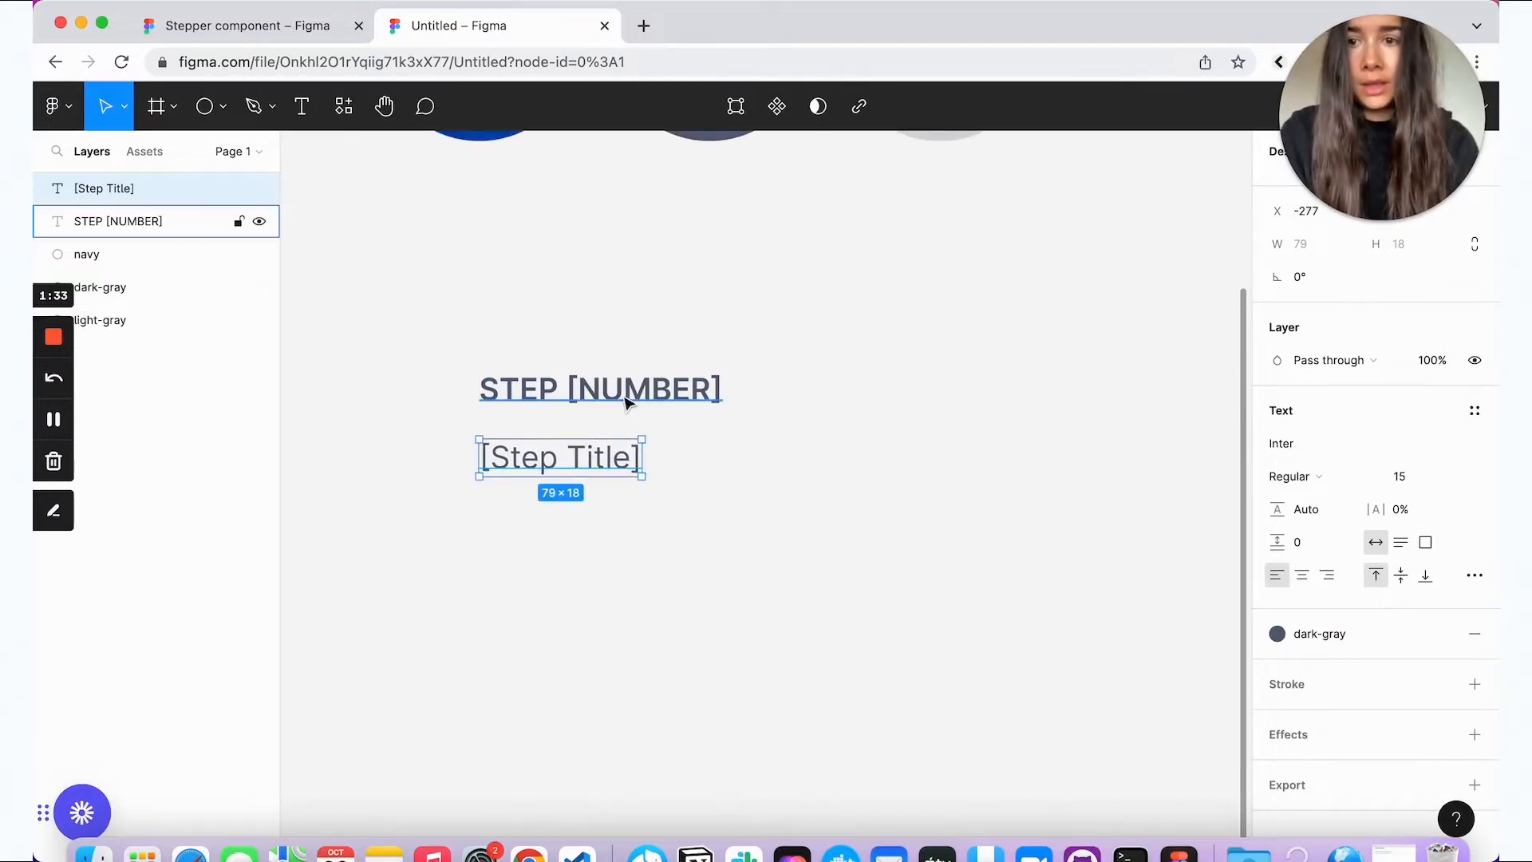
pyautogui.keyDown('shift'); pyautogui.click(625, 391); pyautogui.keyUp('shift')
pyautogui.hotkey('shift', 'a')
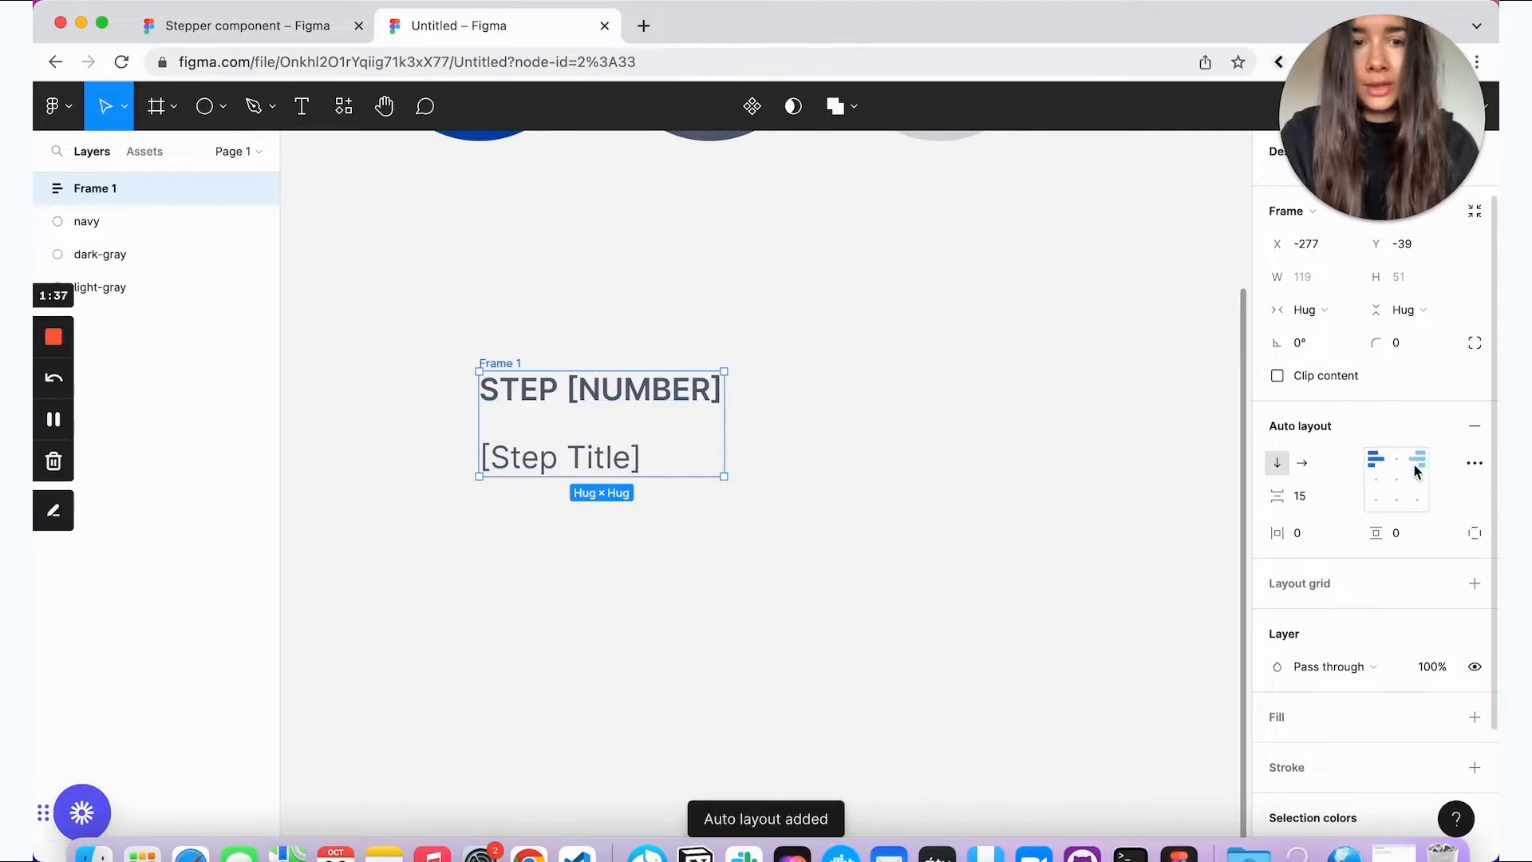
# Step: Set the spacing between items in the auto layout frame to 16
pyautogui.click(1318, 496)
pyautogui.write('16')
pyautogui.press('Return')
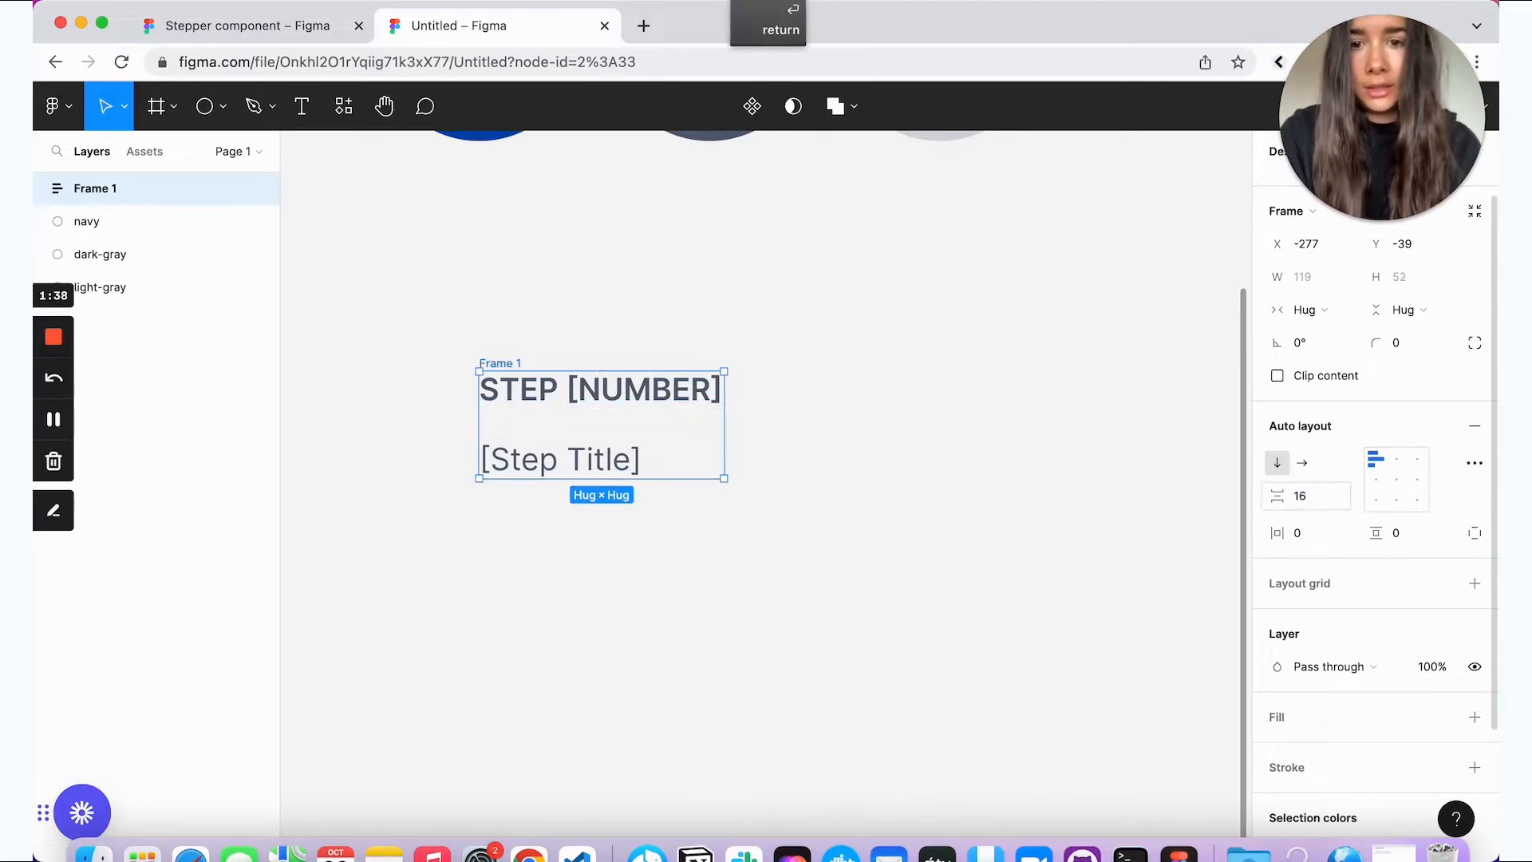
# Step: Set the spacing between the step number and step title in the auto layout frame to 8
pyautogui.click(1323, 504)
pyautogui.write('8')
pyautogui.press('Return')
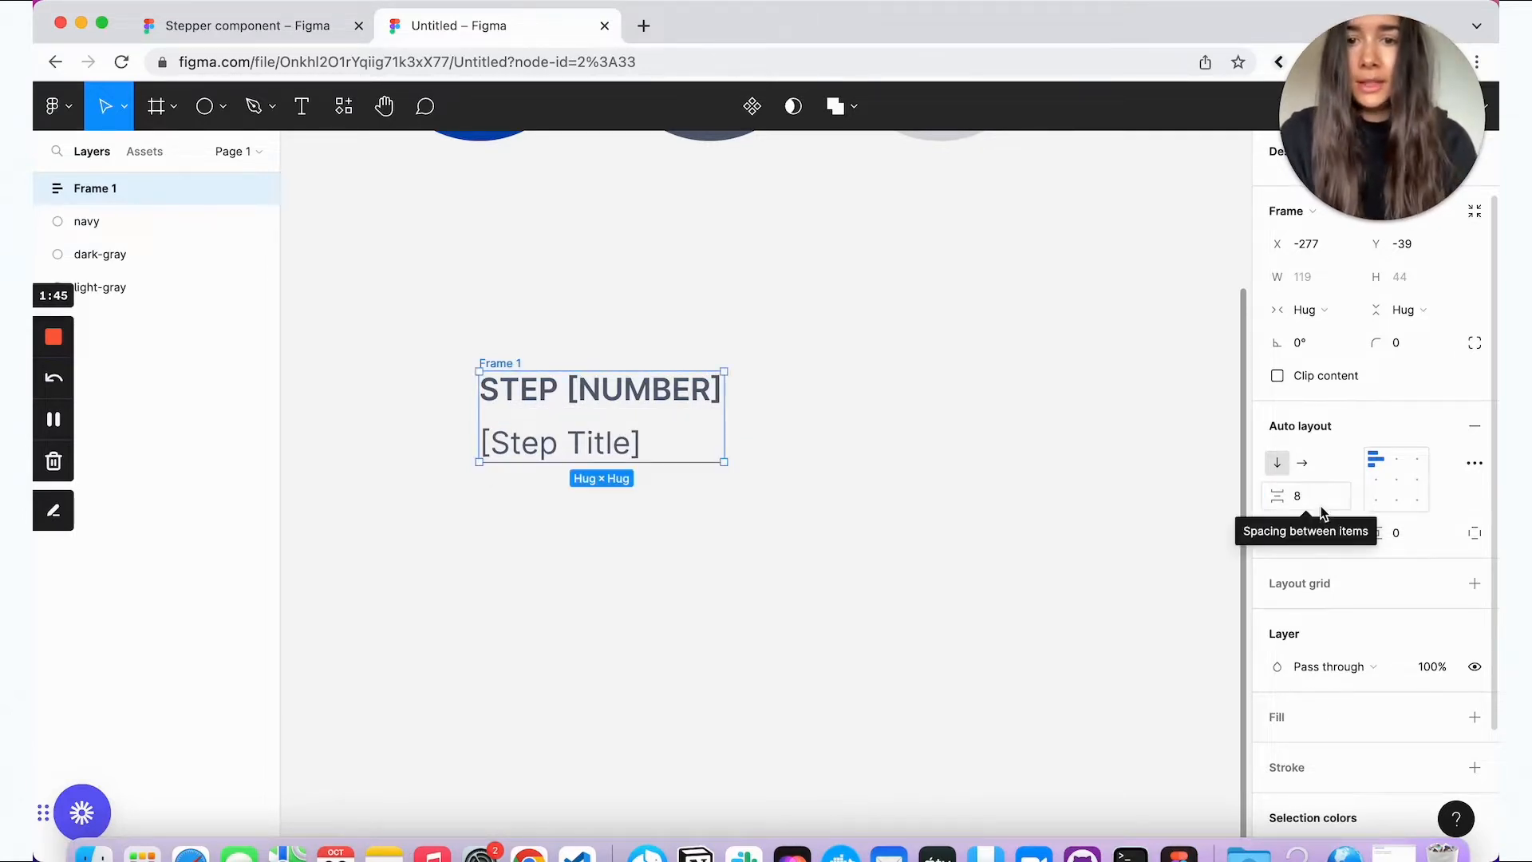
# Step: Set the frame's vertical padding to 16 at the top and 0 at the bottom
pyautogui.click(1406, 538)
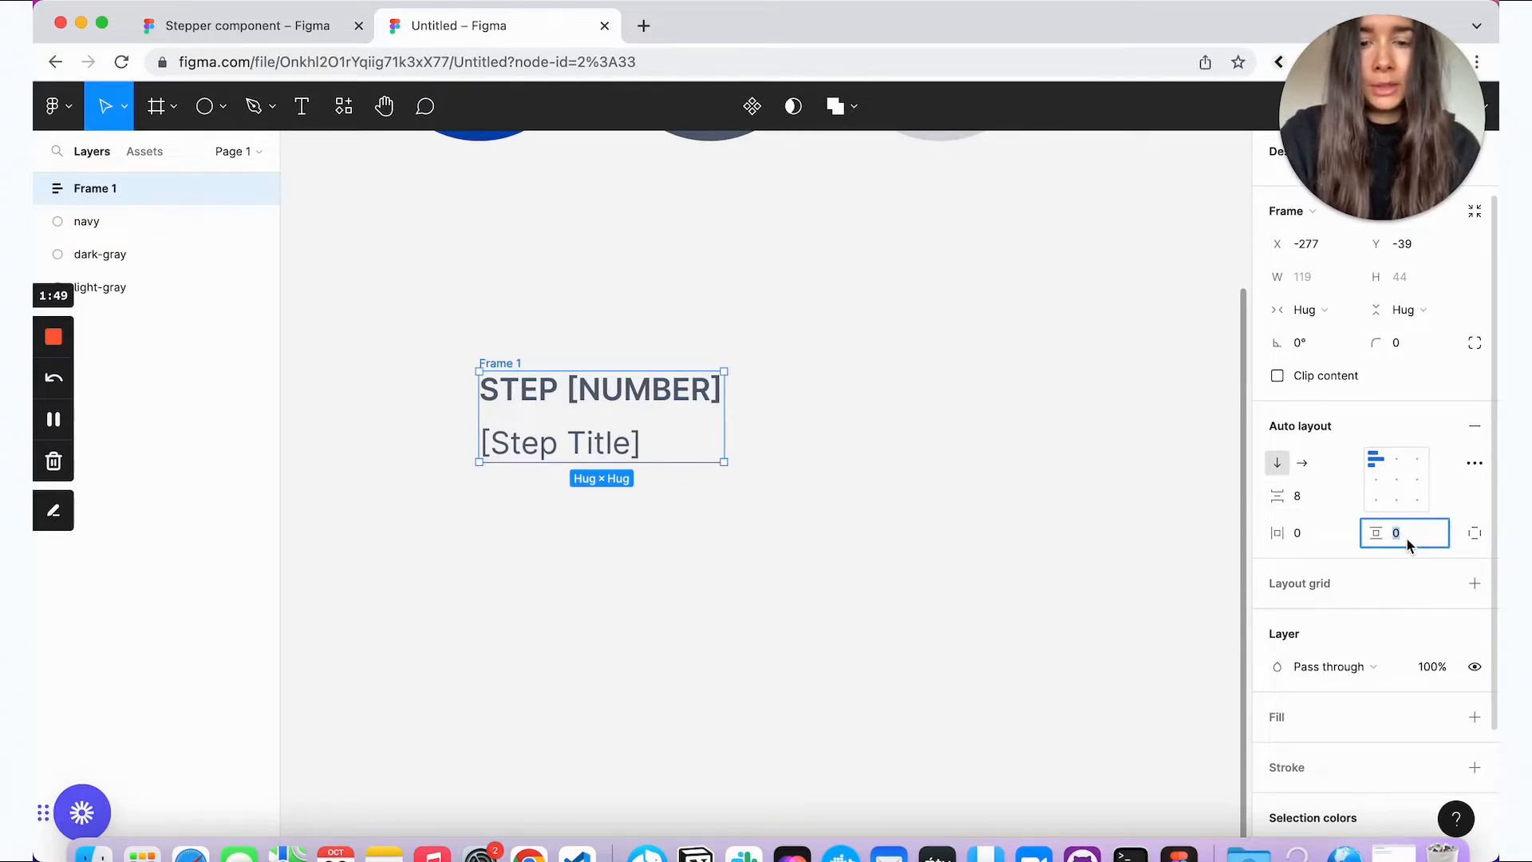
pyautogui.write('16, 0')
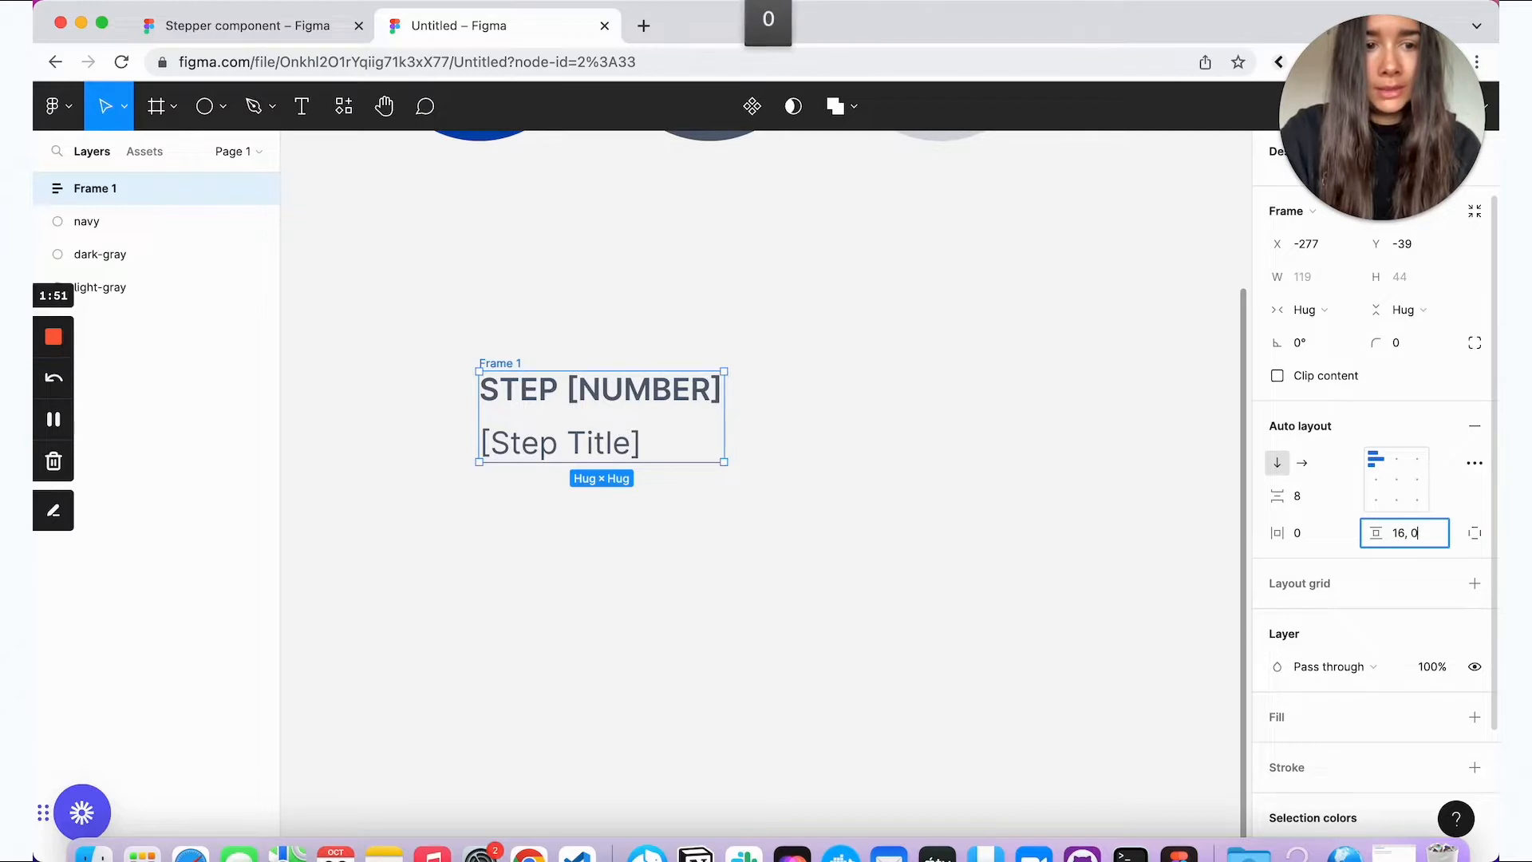
pyautogui.press('Return')
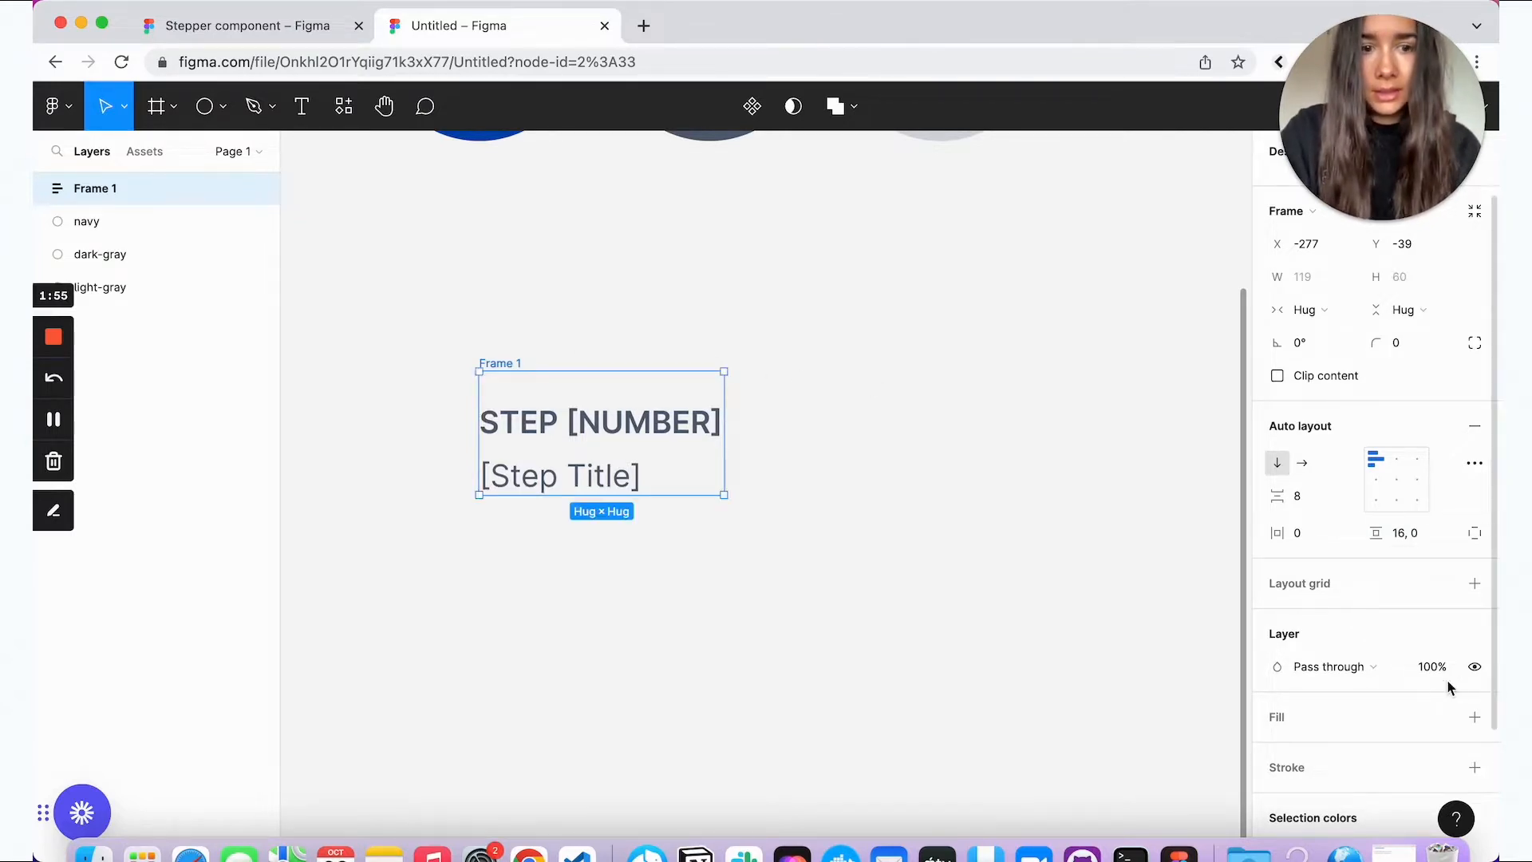
# Step: Add a stroke to the frame and restrict it to the top side
pyautogui.scroll(-3, 1448, 686)
pyautogui.click(1475, 600)
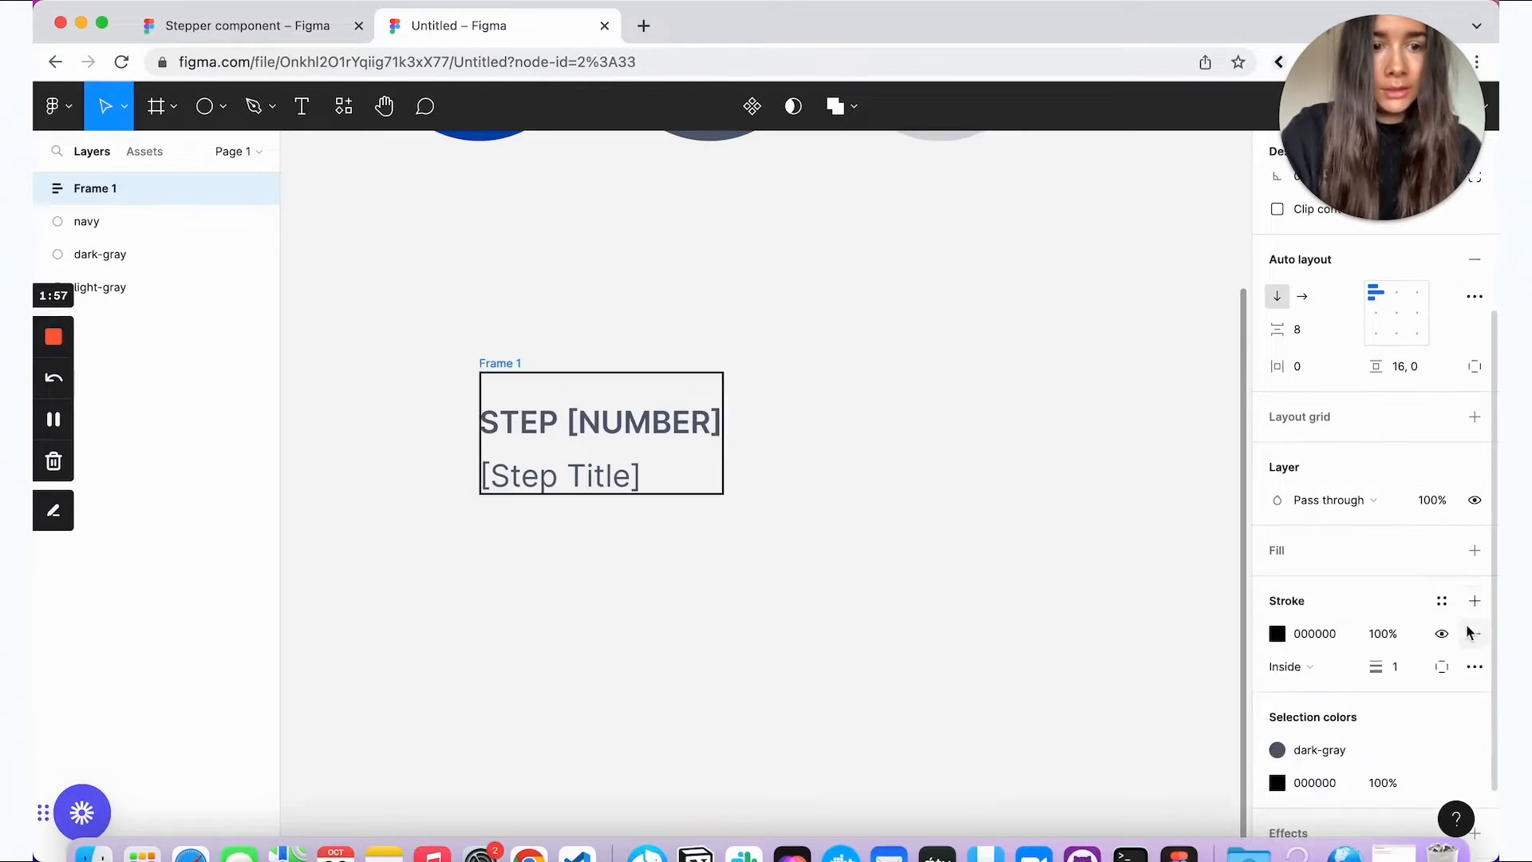
pyautogui.click(1441, 667)
pyautogui.click(1431, 717)
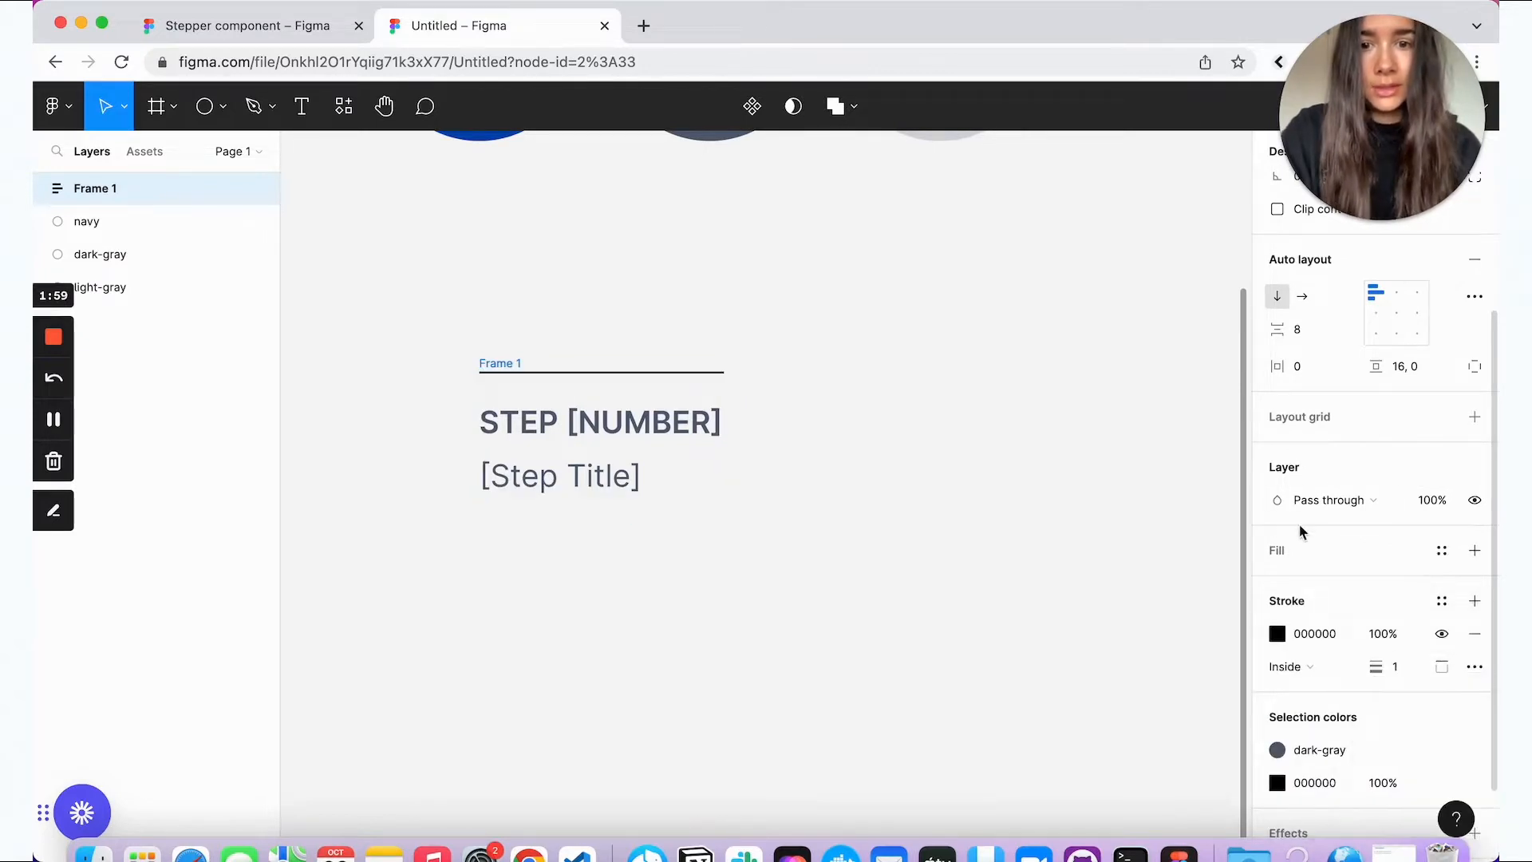
# Step: Set the frame's top stroke weight to 4 and apply the light-gray color style to it
pyautogui.scroll(-1, 1416, 686)
pyautogui.click(1411, 614)
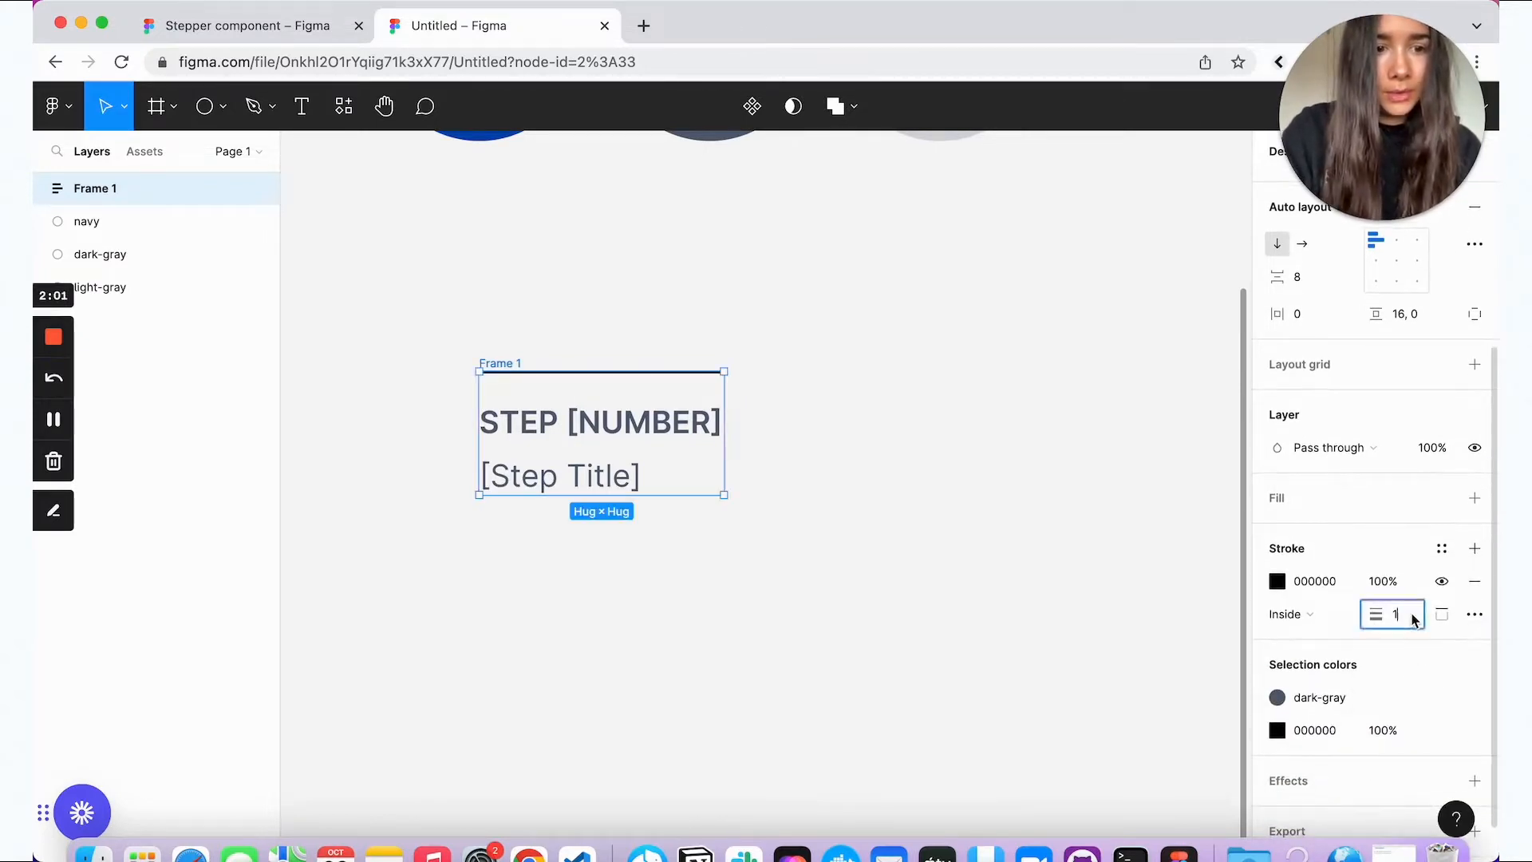
pyautogui.write('4')
pyautogui.press('Return')
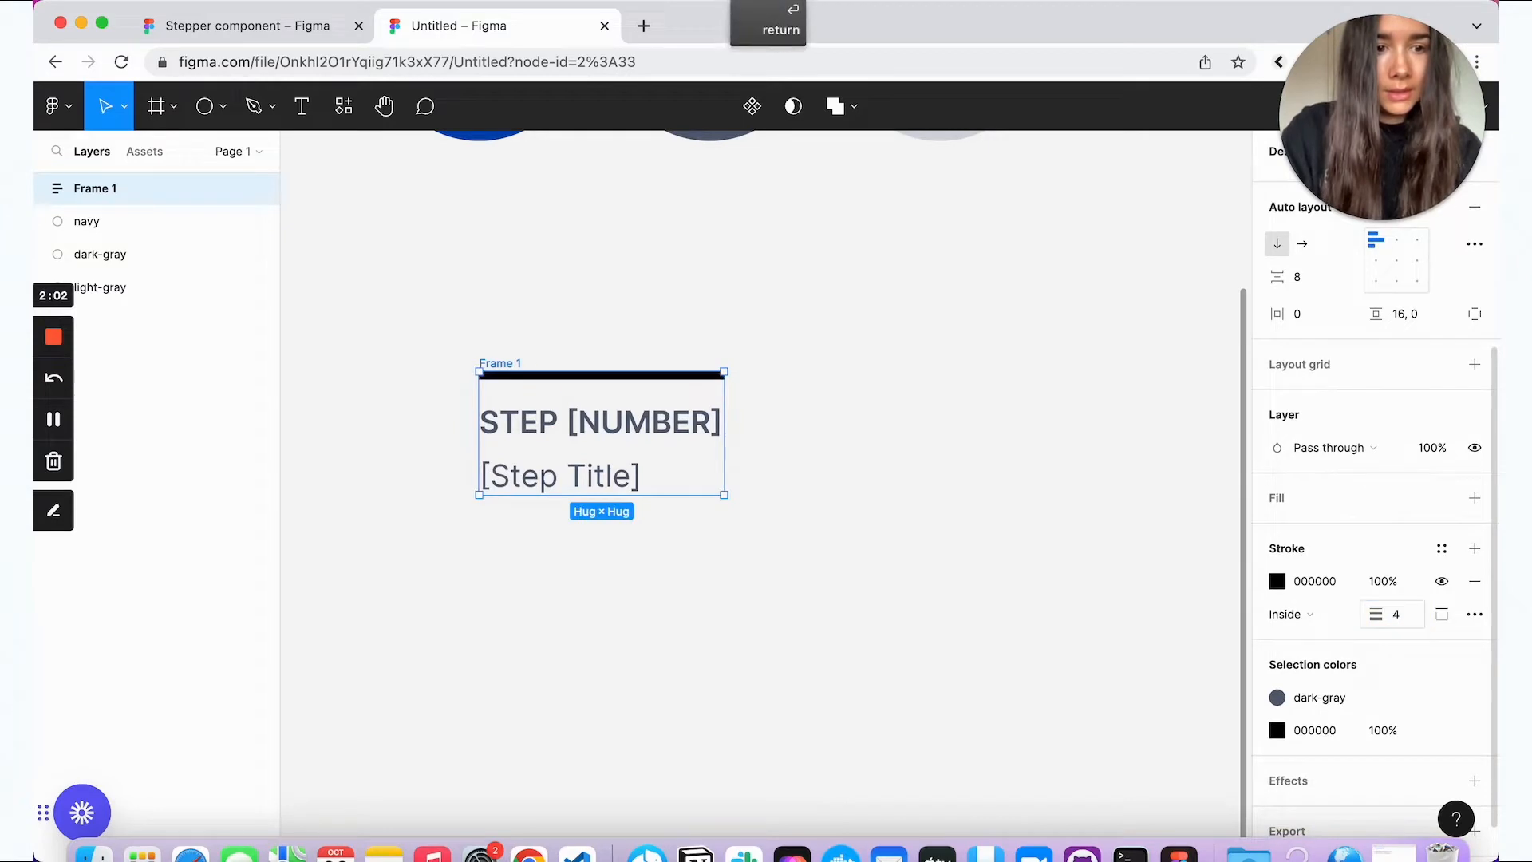
pyautogui.click(1443, 550)
pyautogui.click(1359, 574)
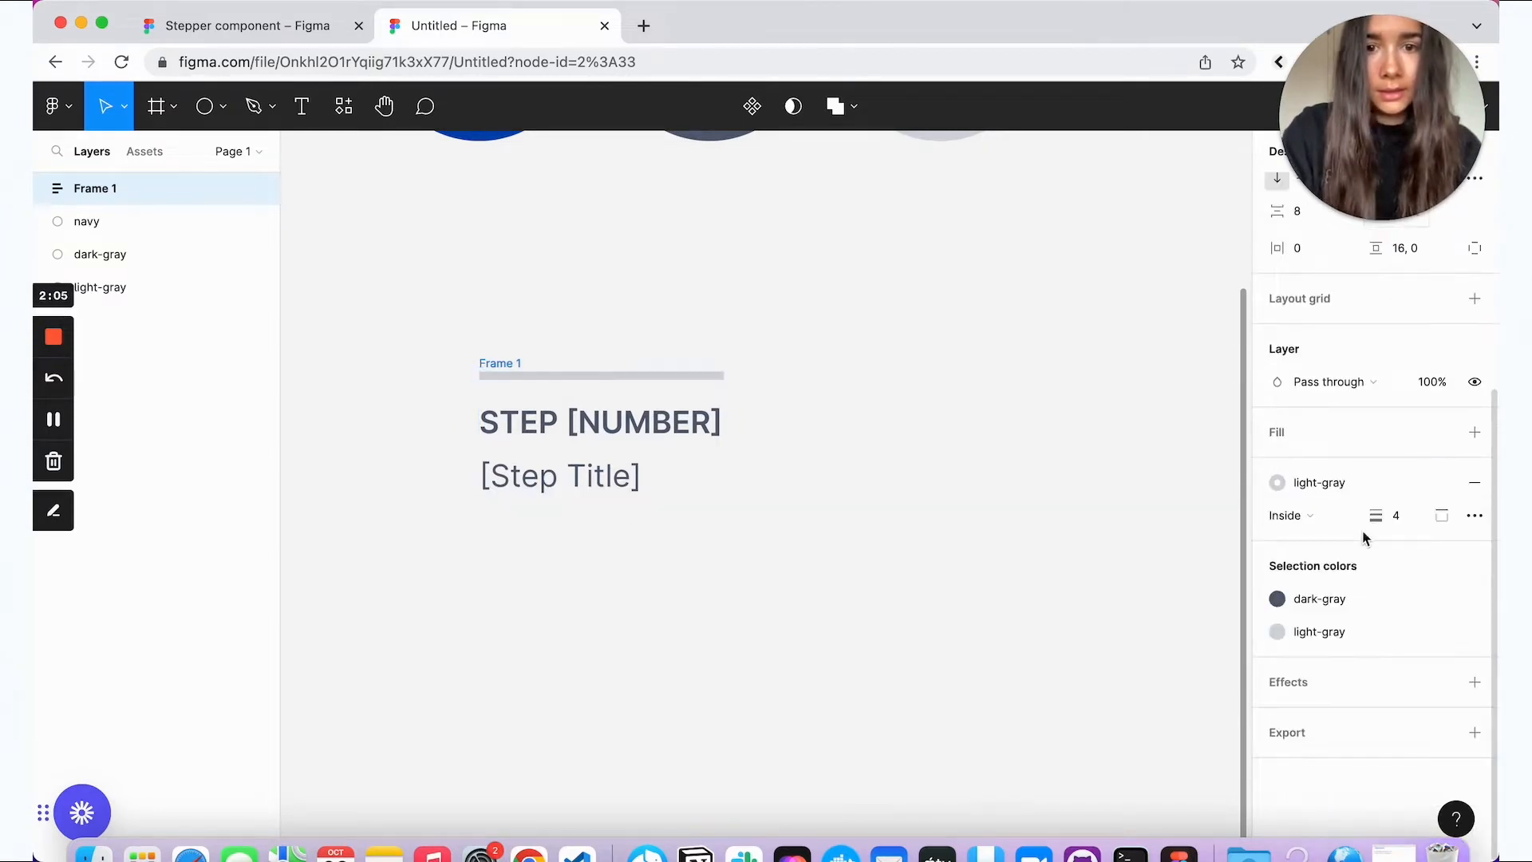
# Step: Set the frame's vertical padding to 24 at the top and 0 at the bottom
pyautogui.scroll(3, 1365, 537)
pyautogui.scroll(1, 1364, 537)
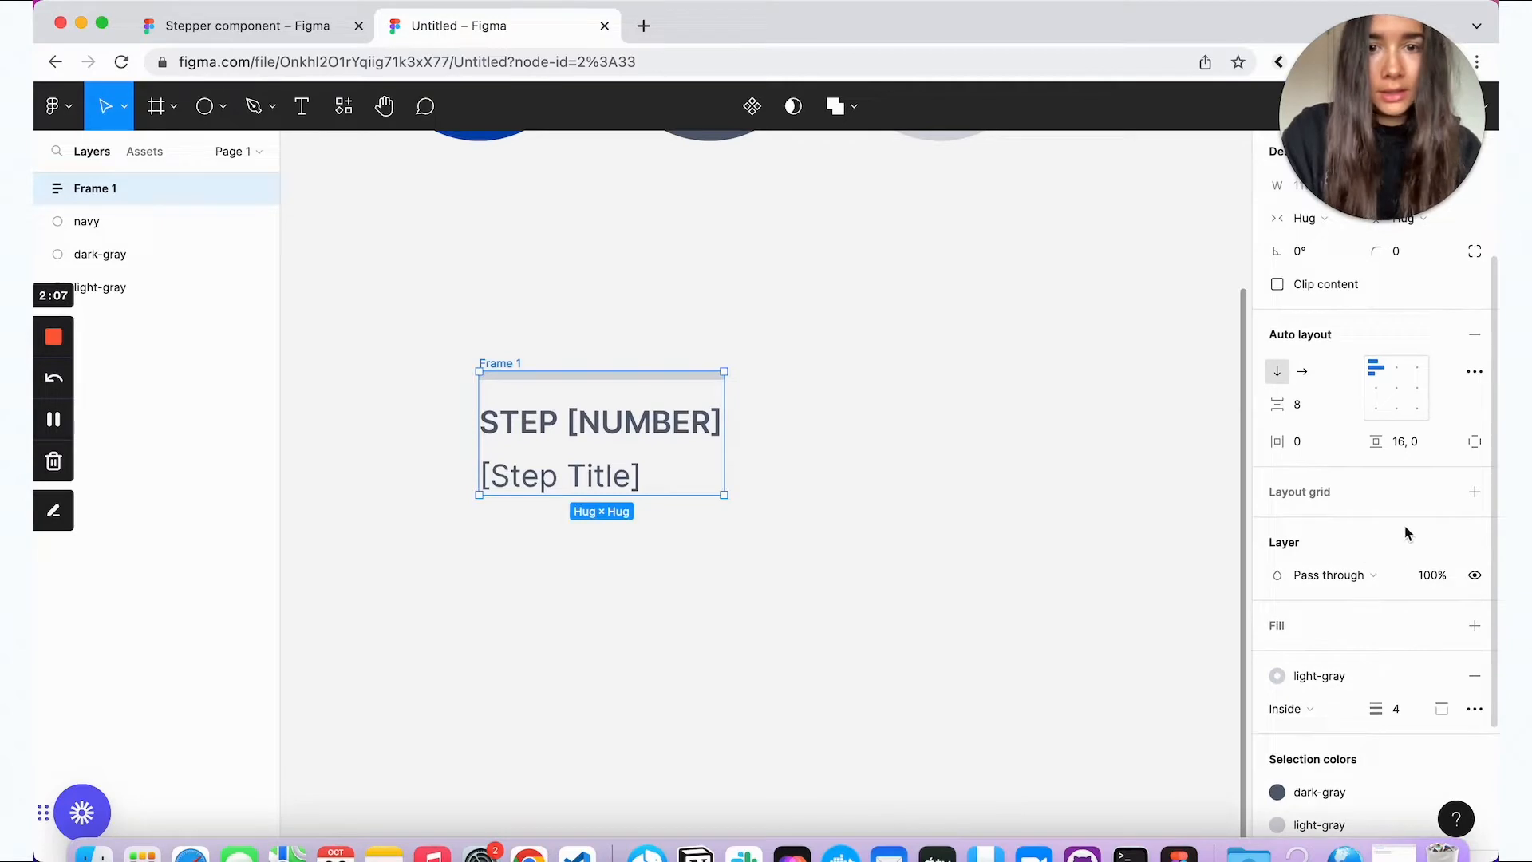
pyautogui.click(1401, 446)
pyautogui.write('24, ')
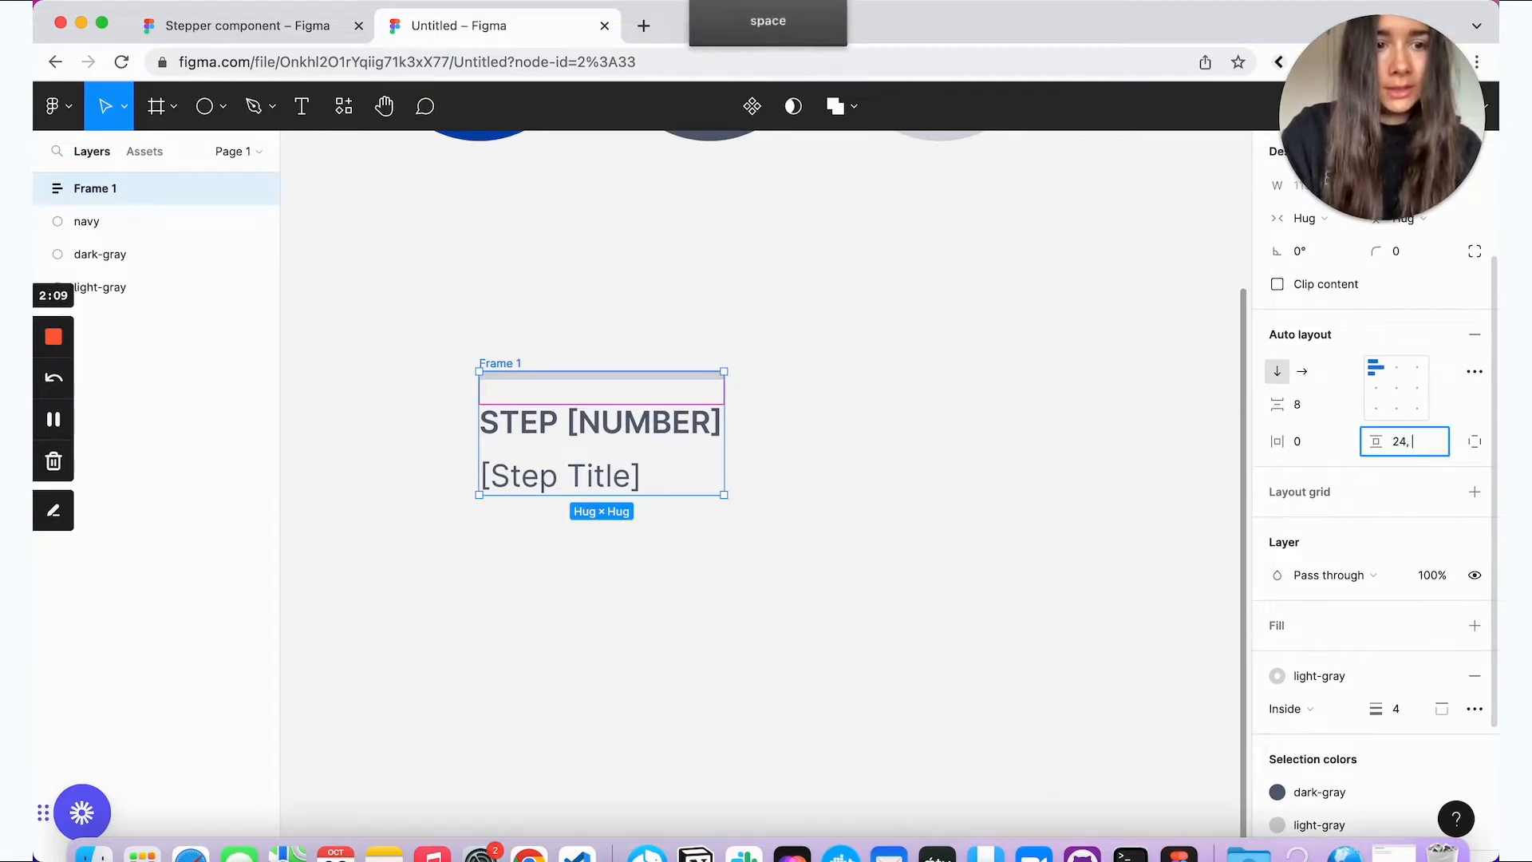
pyautogui.write('0')
pyautogui.press('Return')
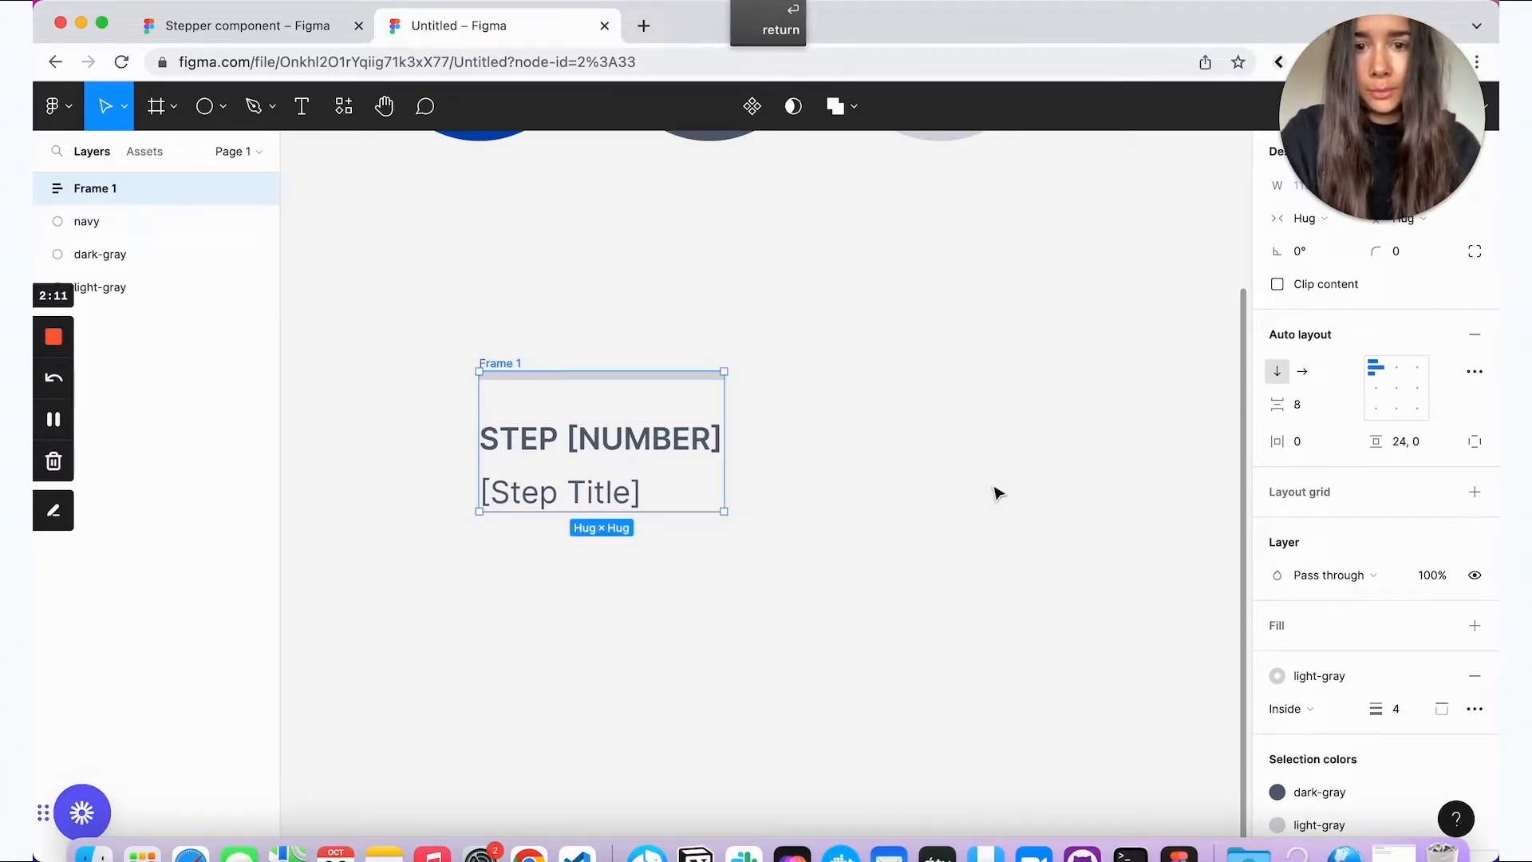
pyautogui.click(998, 492)
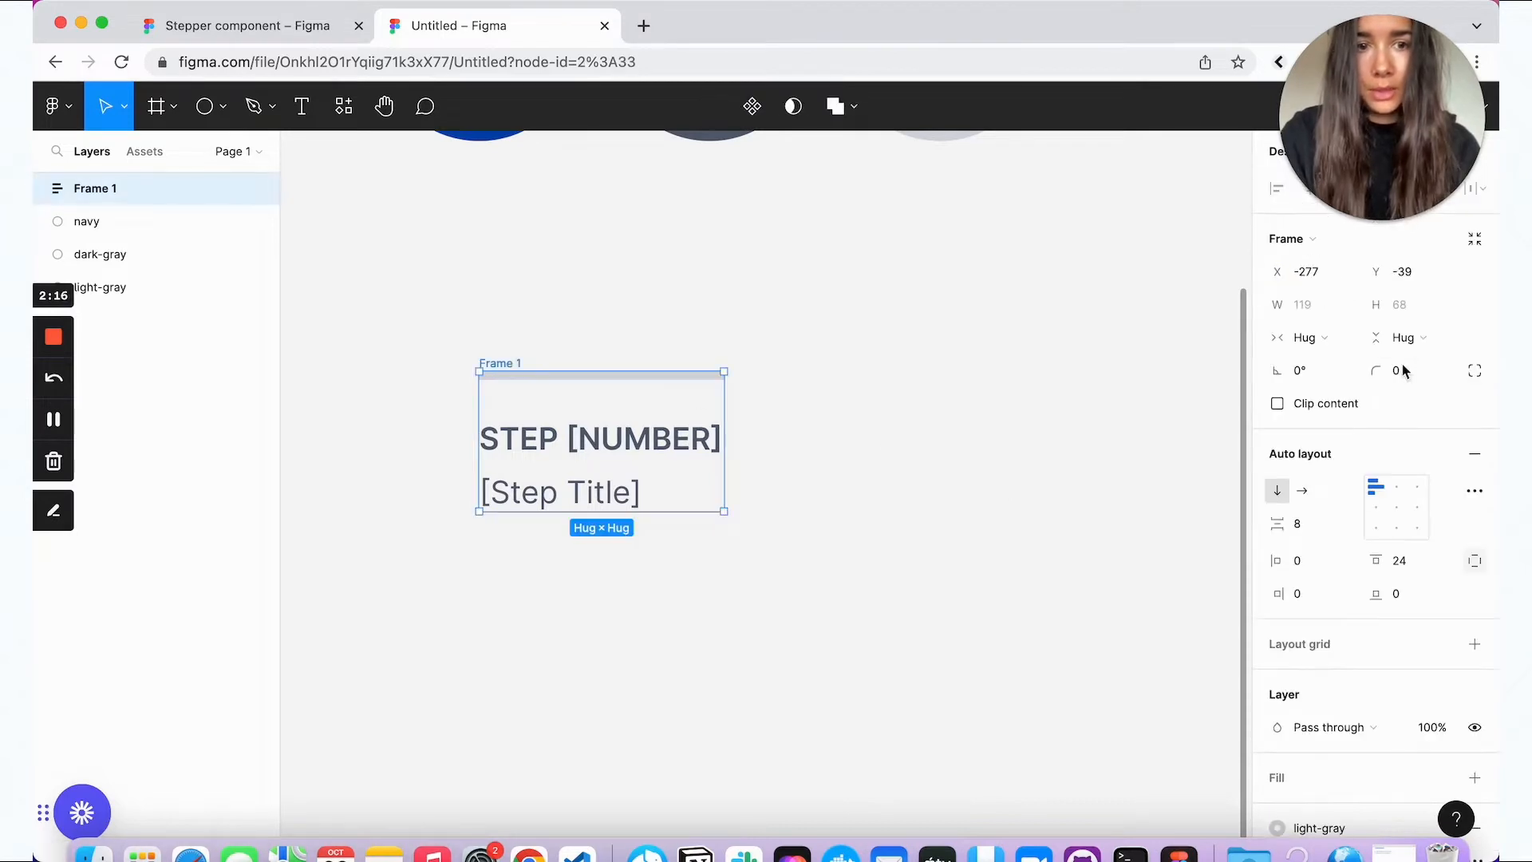
# Step: Give the frame a fixed width of 240
pyautogui.click(1306, 338)
pyautogui.click(1322, 310)
pyautogui.click(1320, 312)
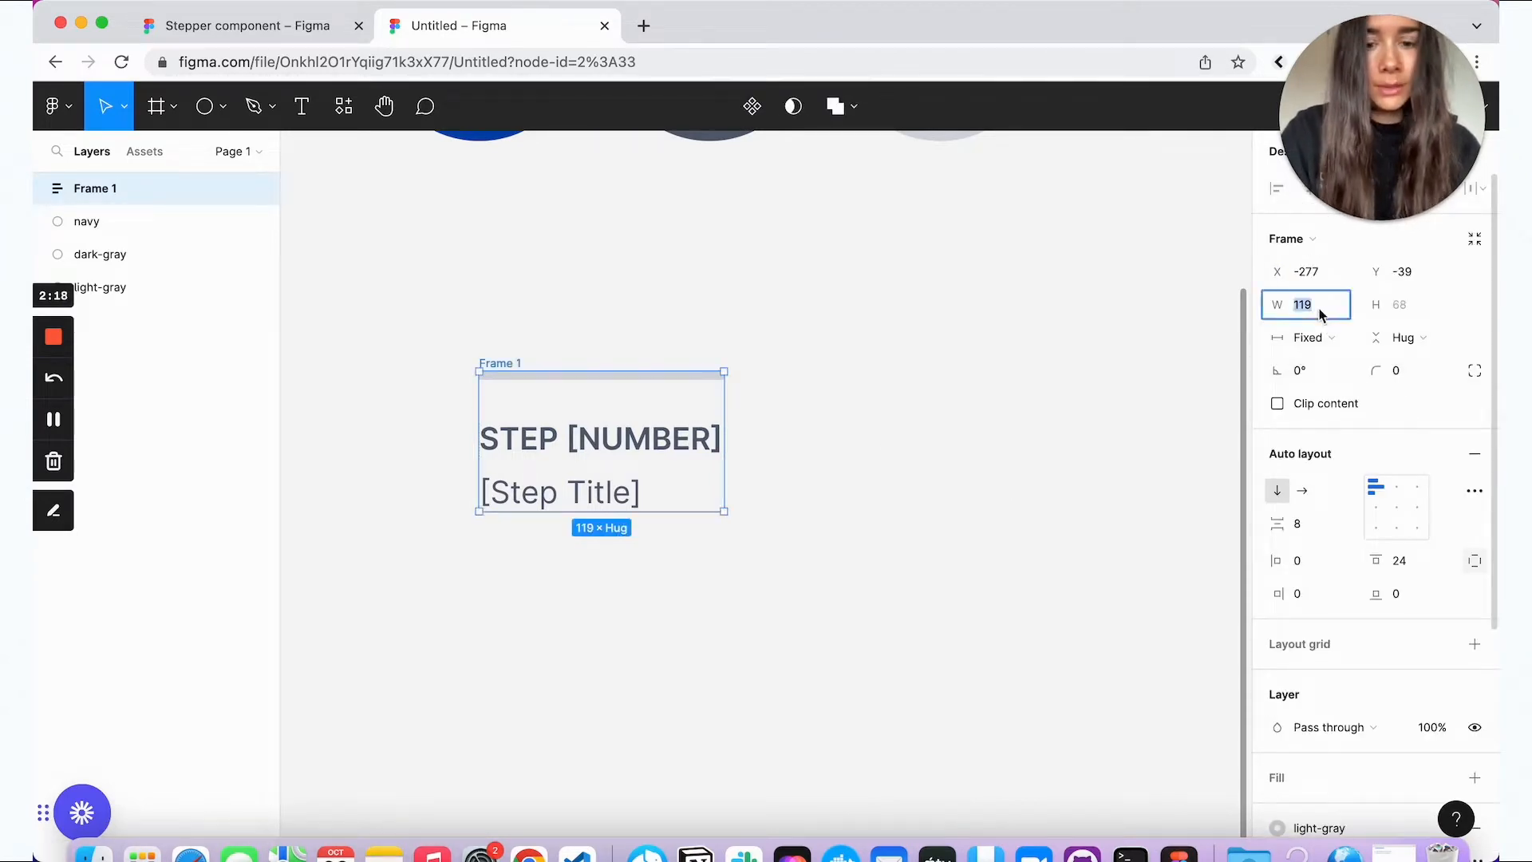
pyautogui.write('240')
pyautogui.press('Return')
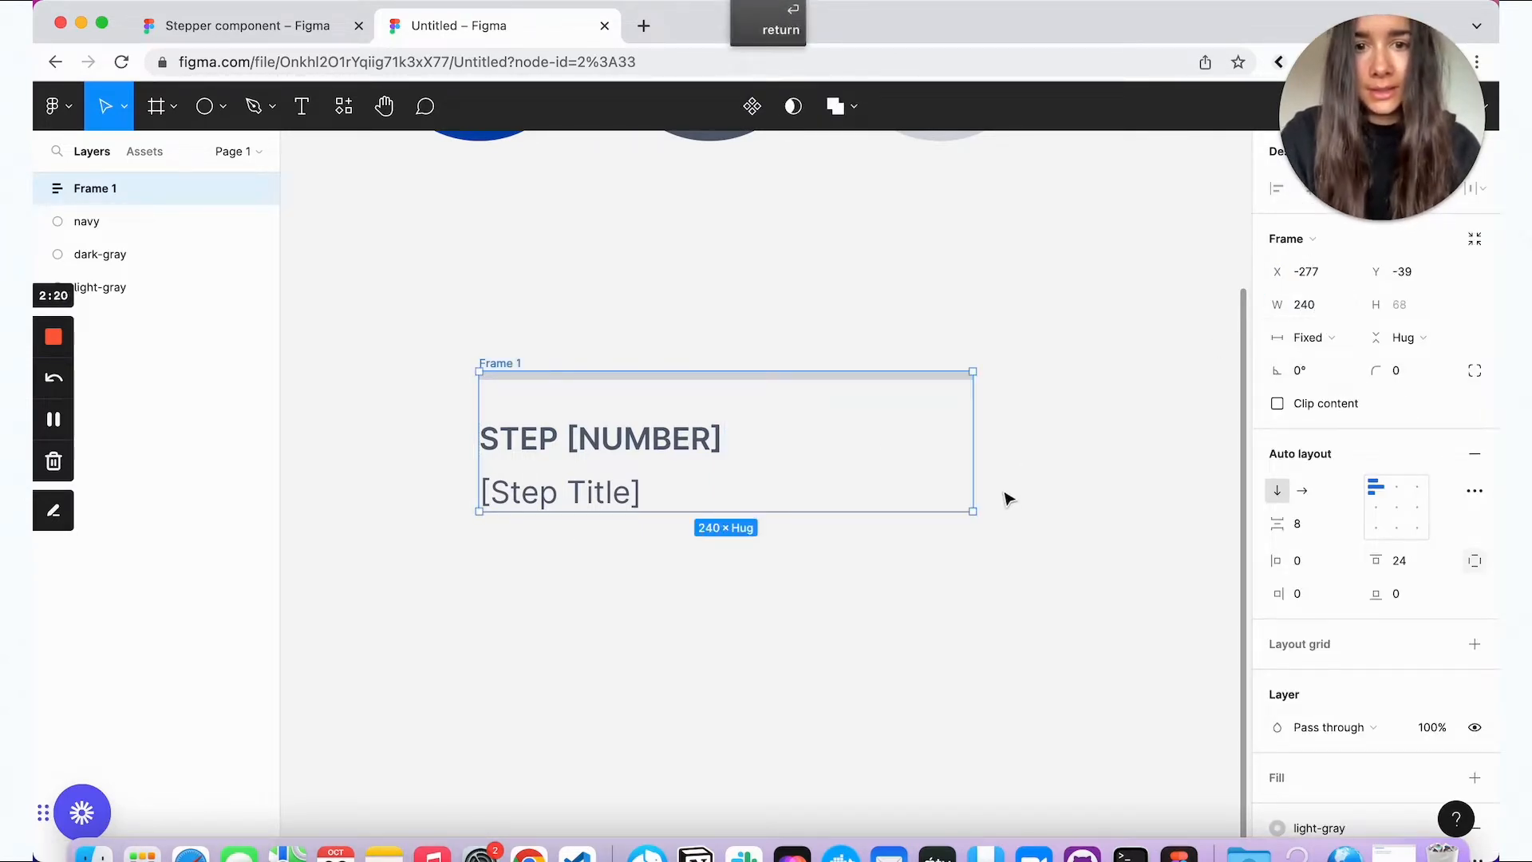
# Step: Rename the frame as step-desktop and turn it into a component
pyautogui.doubleClick(515, 366)
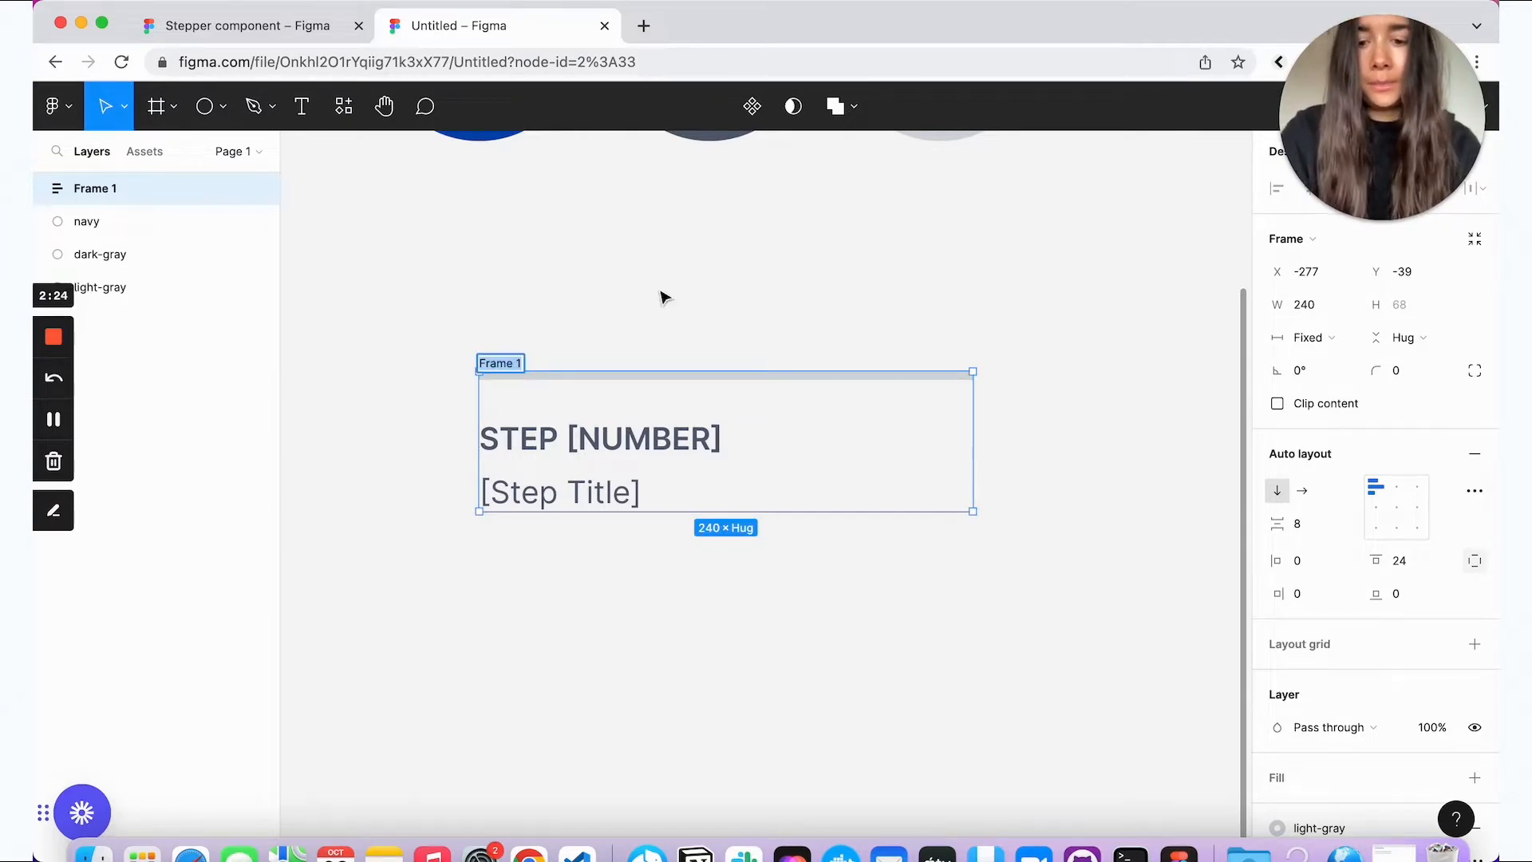
pyautogui.write('step-desktop')
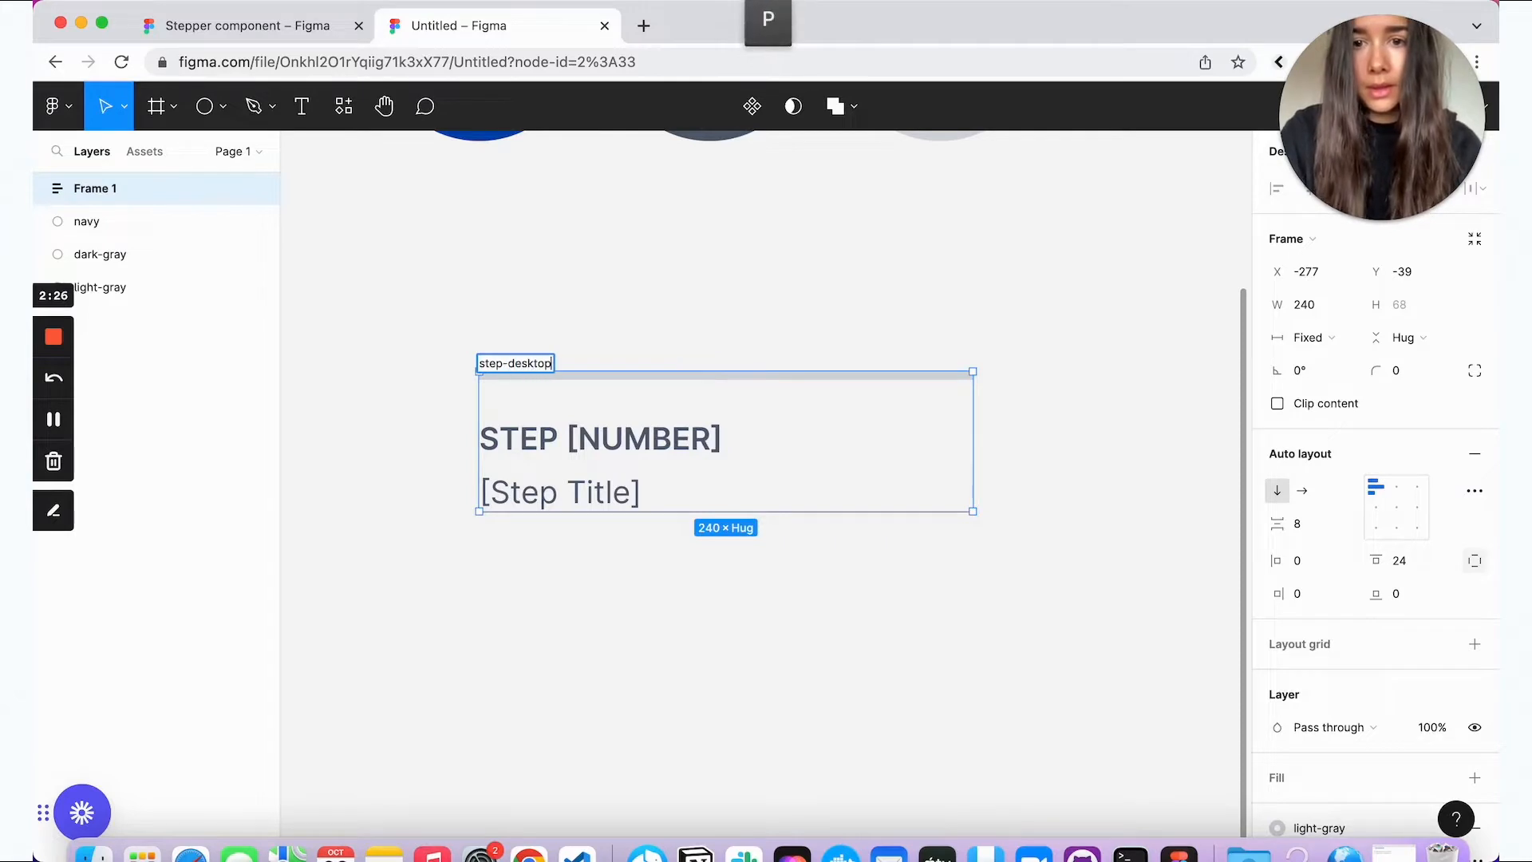
pyautogui.click(637, 263)
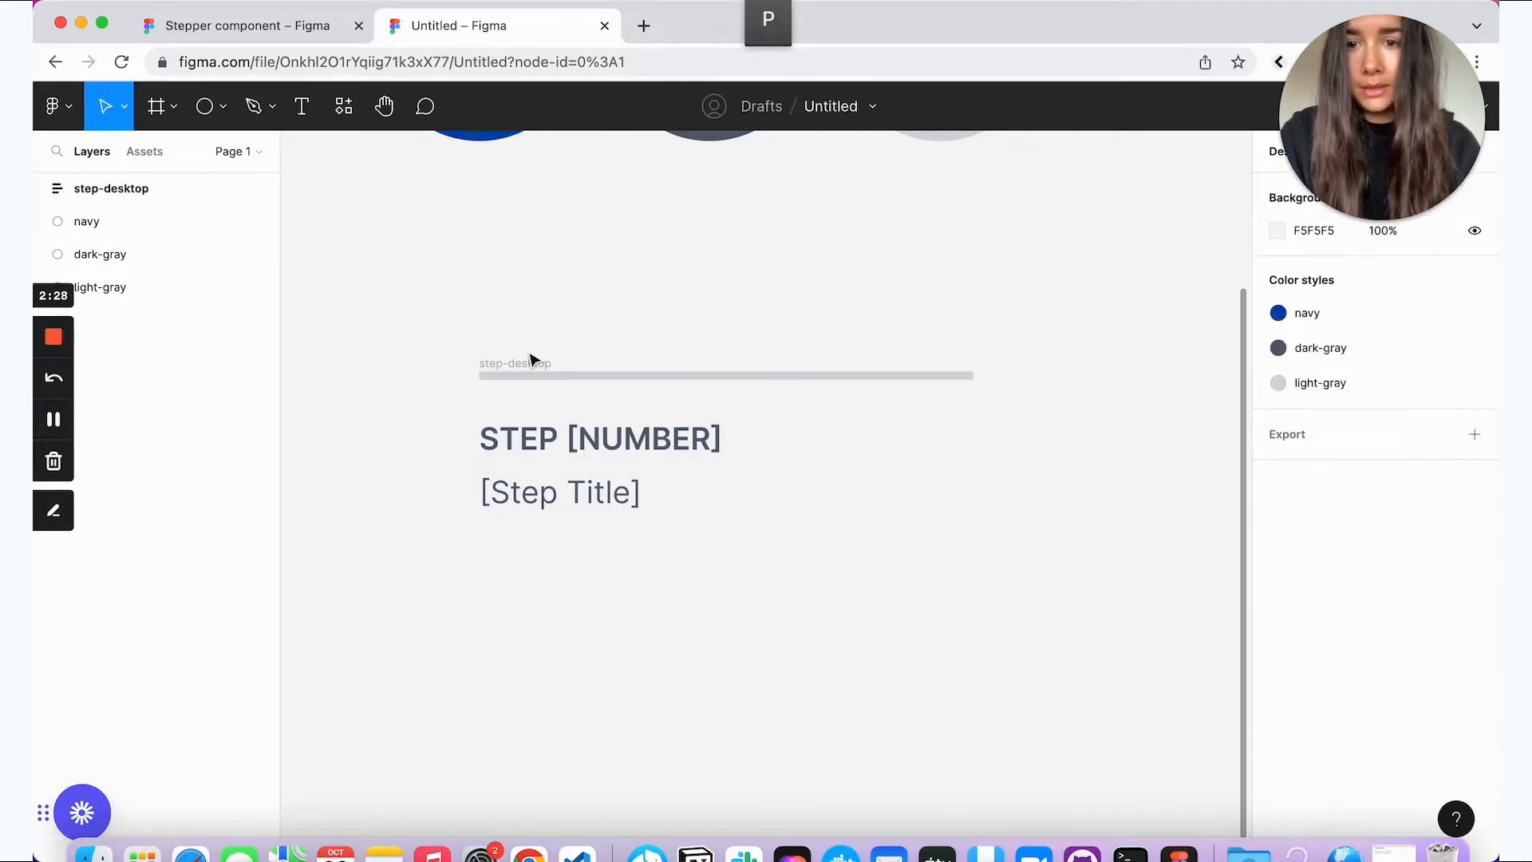
pyautogui.click(528, 365)
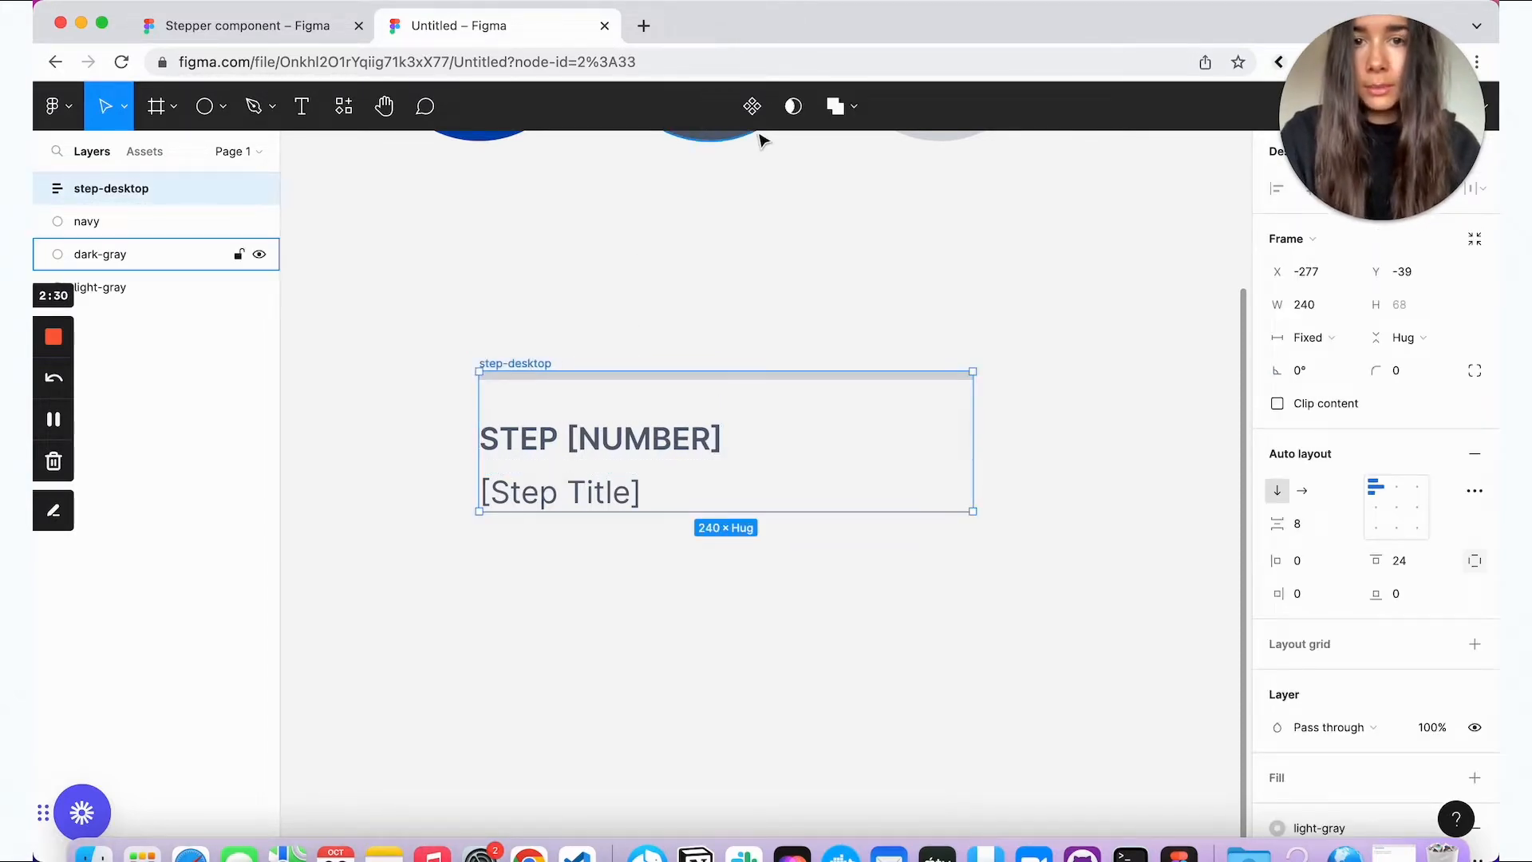
pyautogui.click(753, 106)
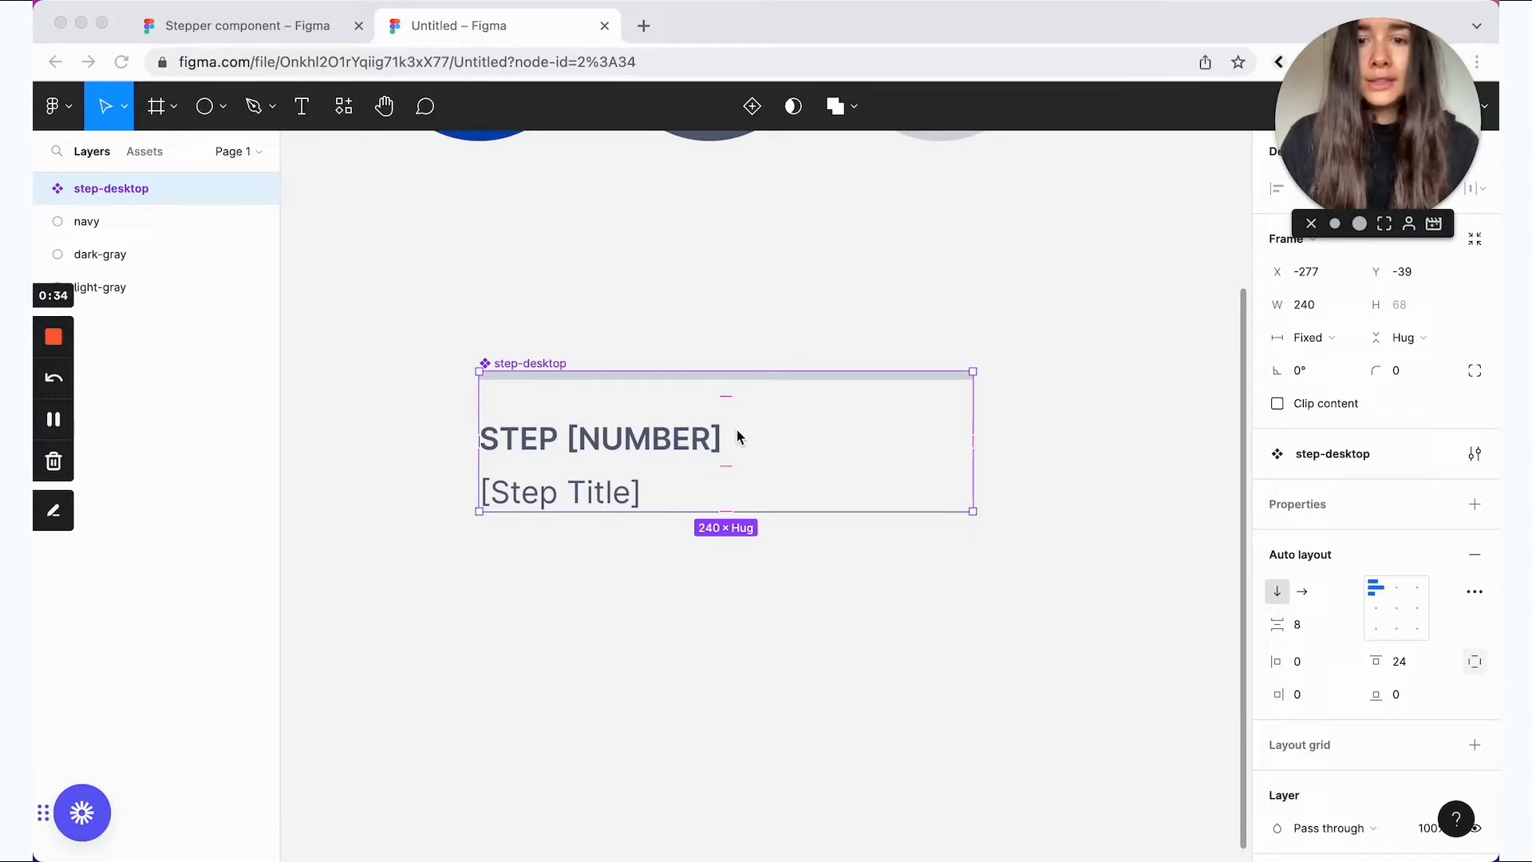
# Step: Add a variant property to the step-desktop component and create a second variant
pyautogui.scroll(-3, 736, 434)
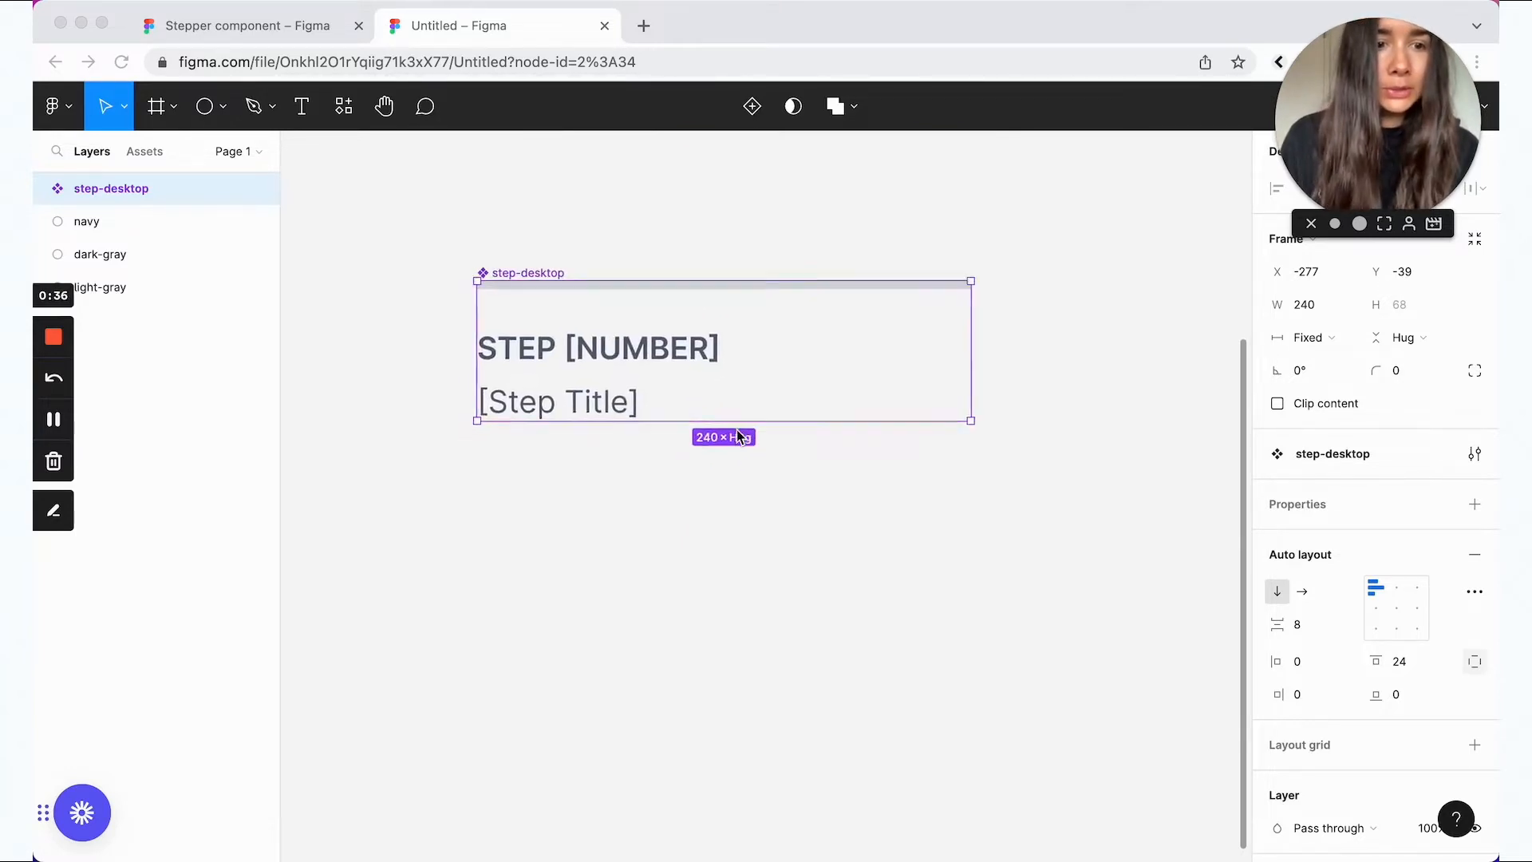
pyautogui.click(1475, 505)
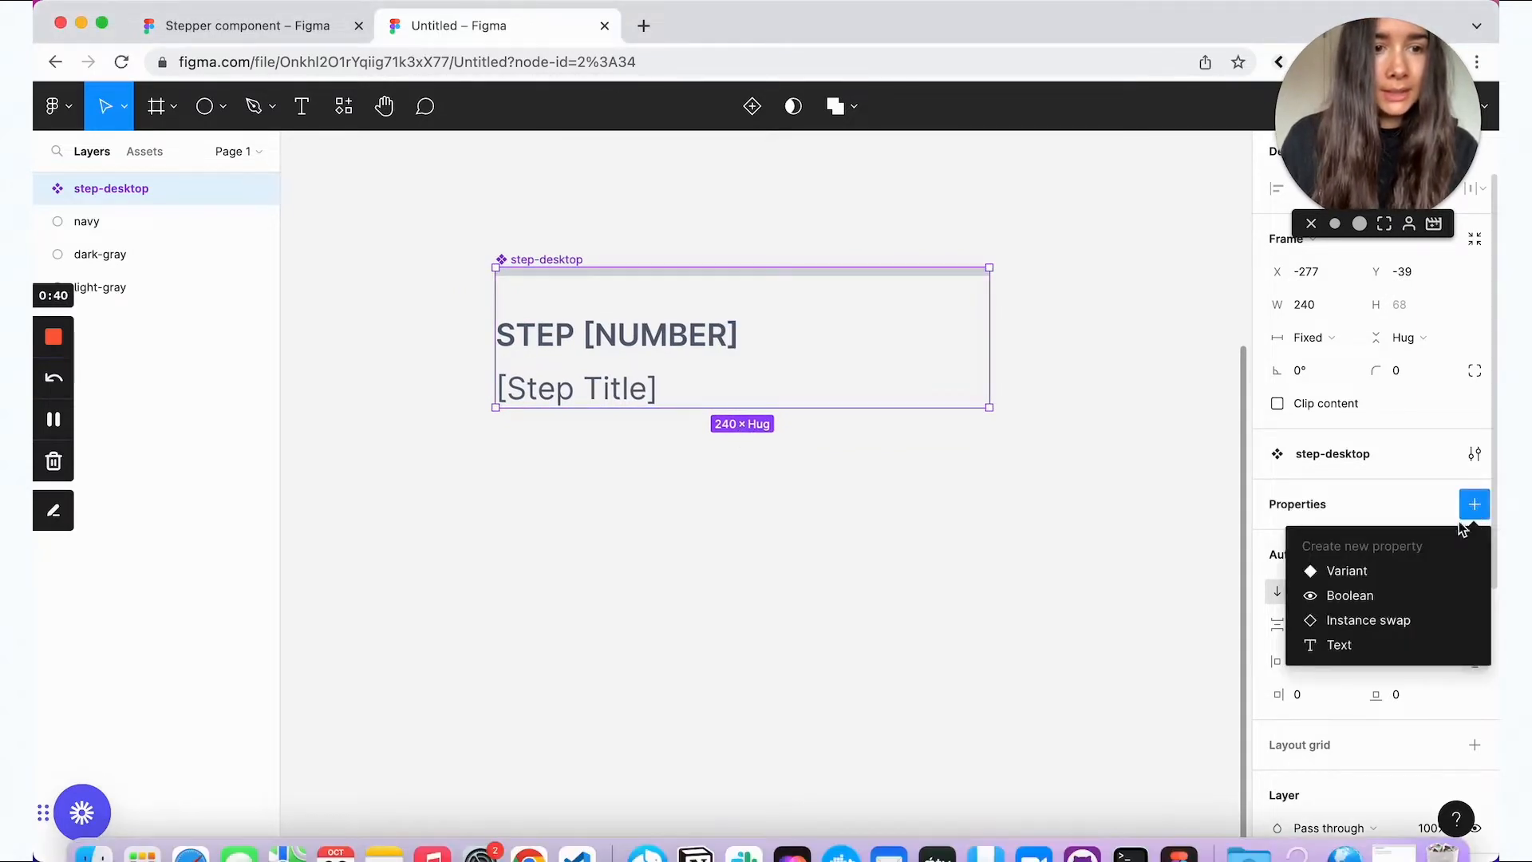
pyautogui.click(1407, 571)
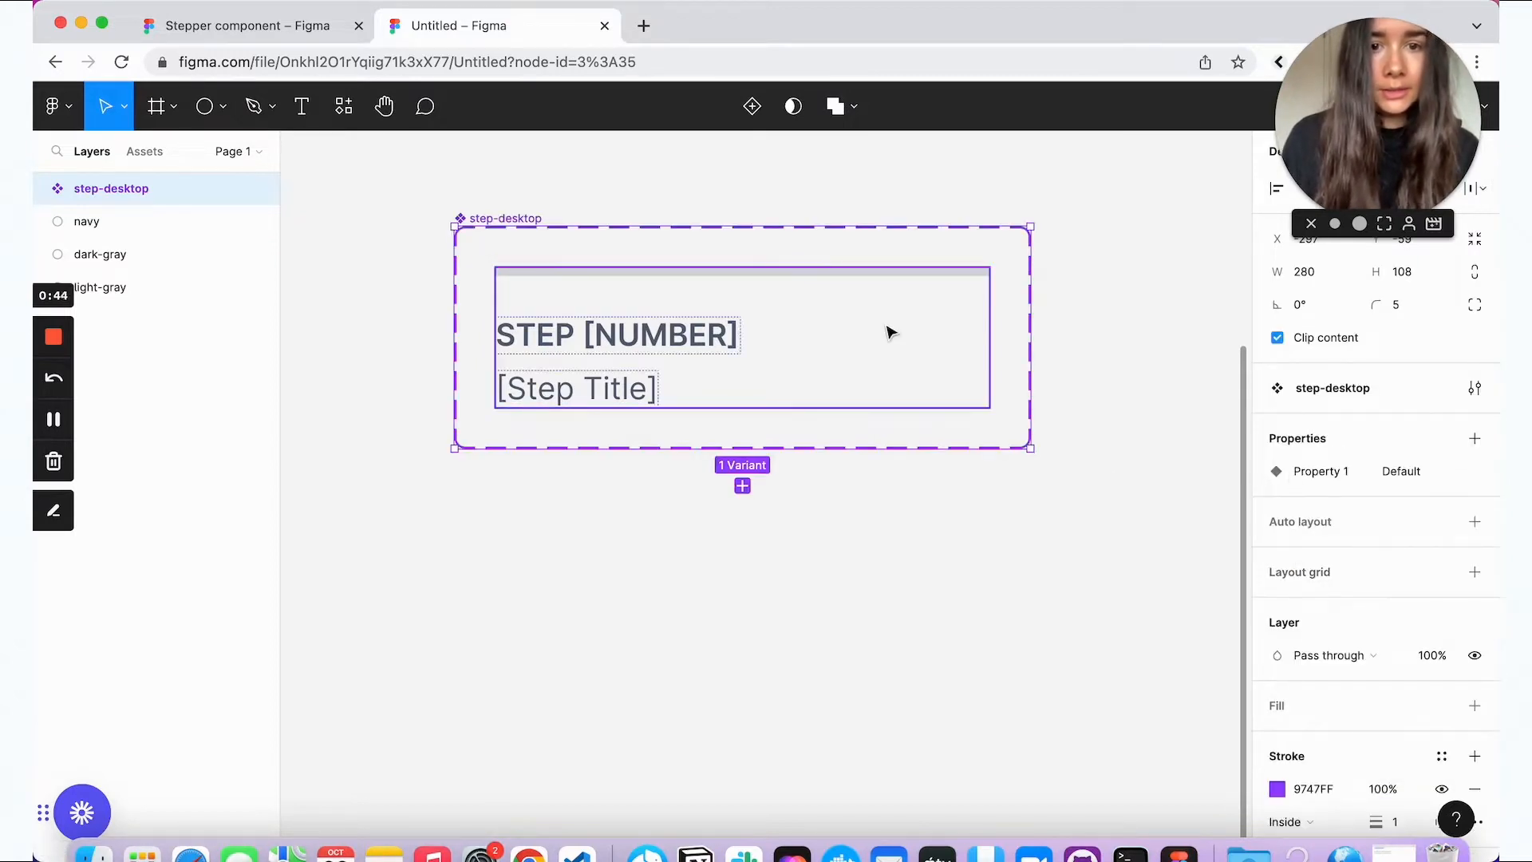
pyautogui.click(742, 486)
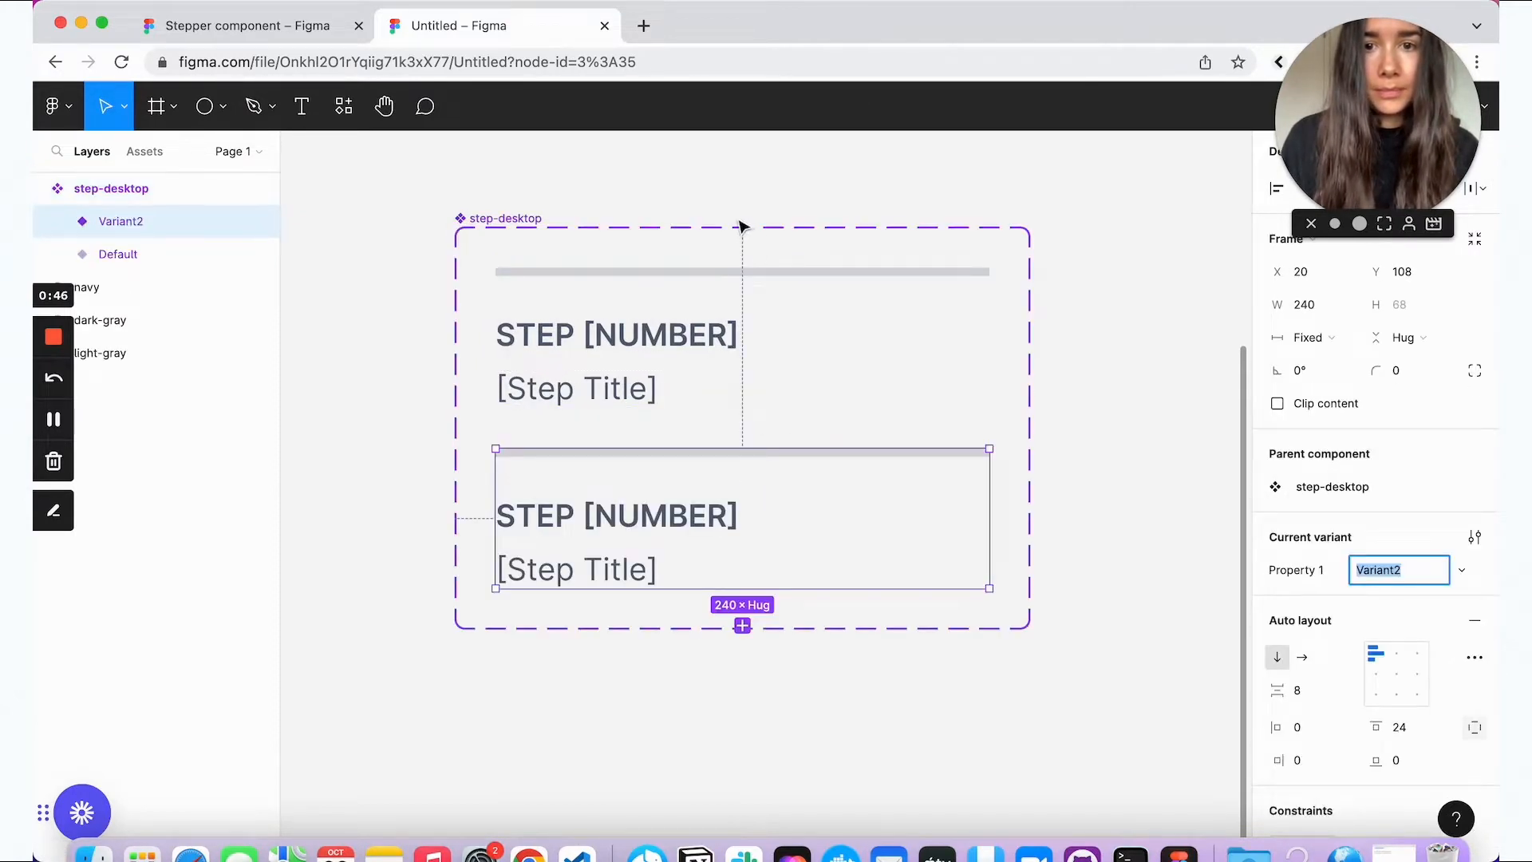
# Step: Rename the variant property of the step-desktop component set as Status
pyautogui.click(461, 231)
pyautogui.doubleClick(1332, 504)
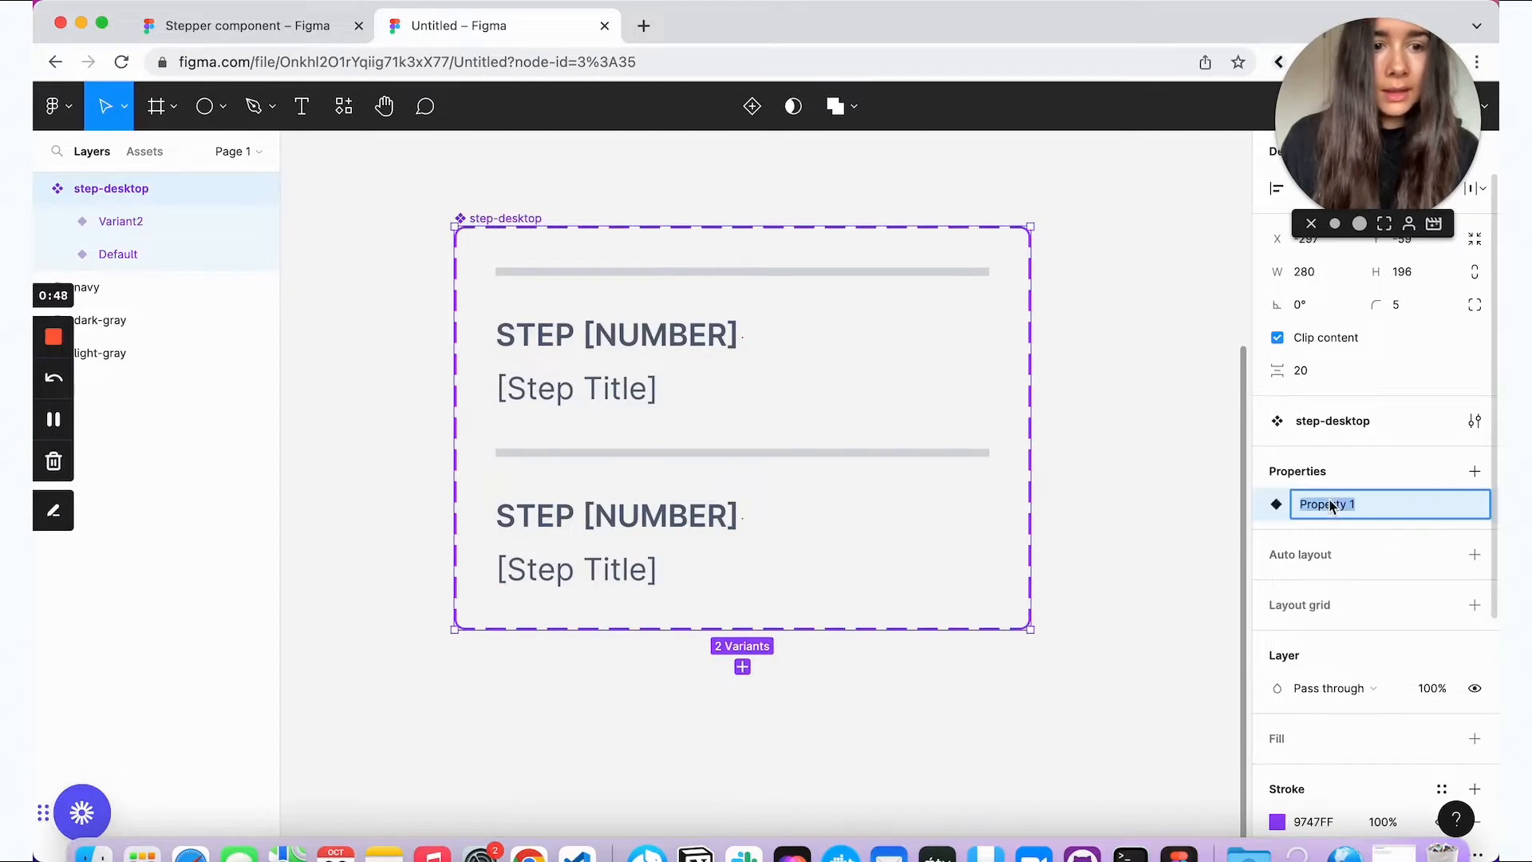
pyautogui.write('Status')
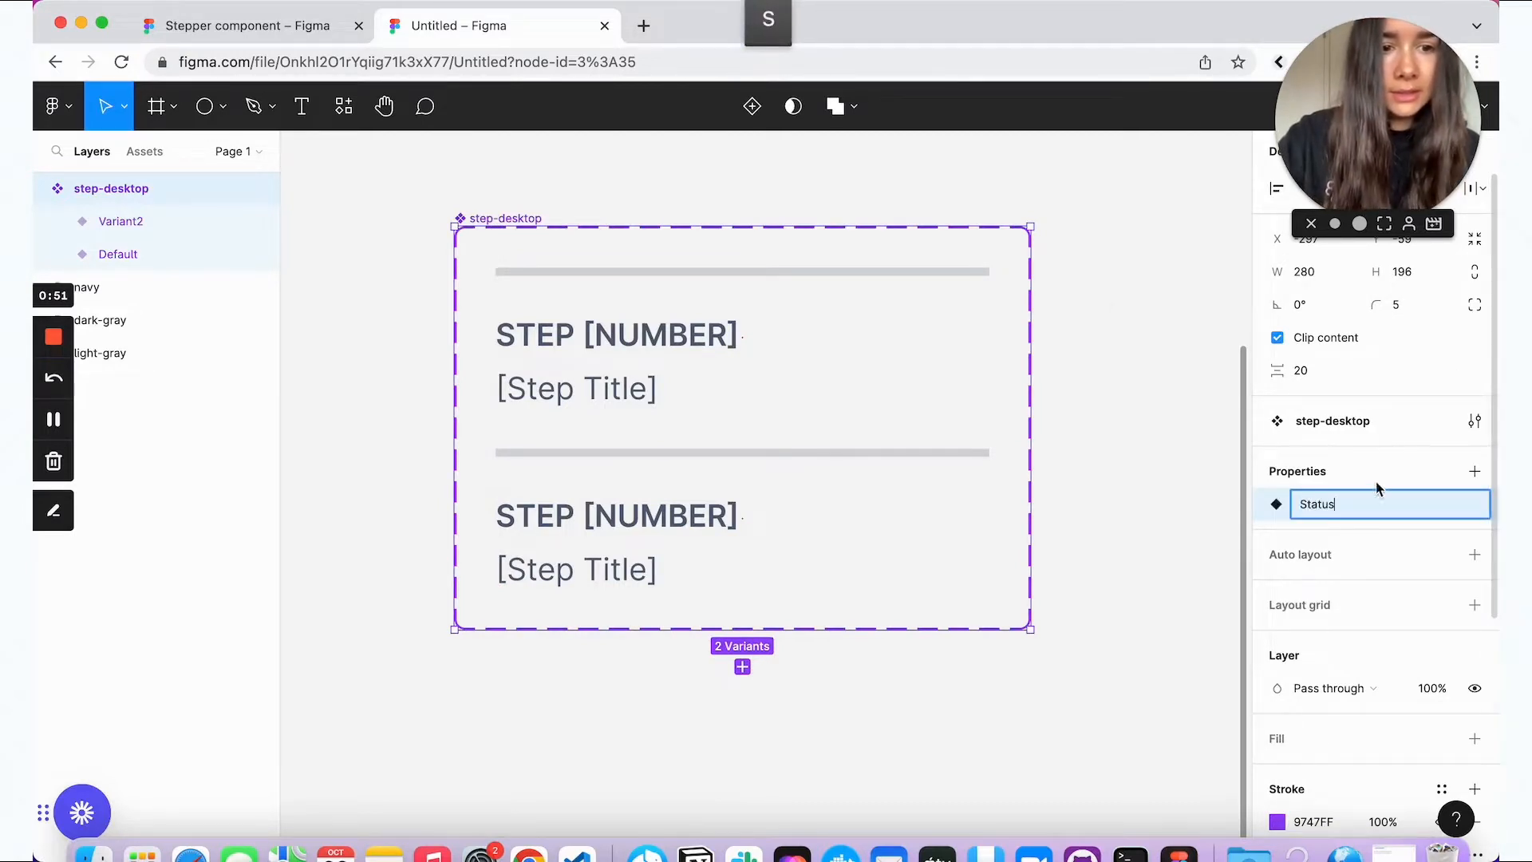
pyautogui.press('Return')
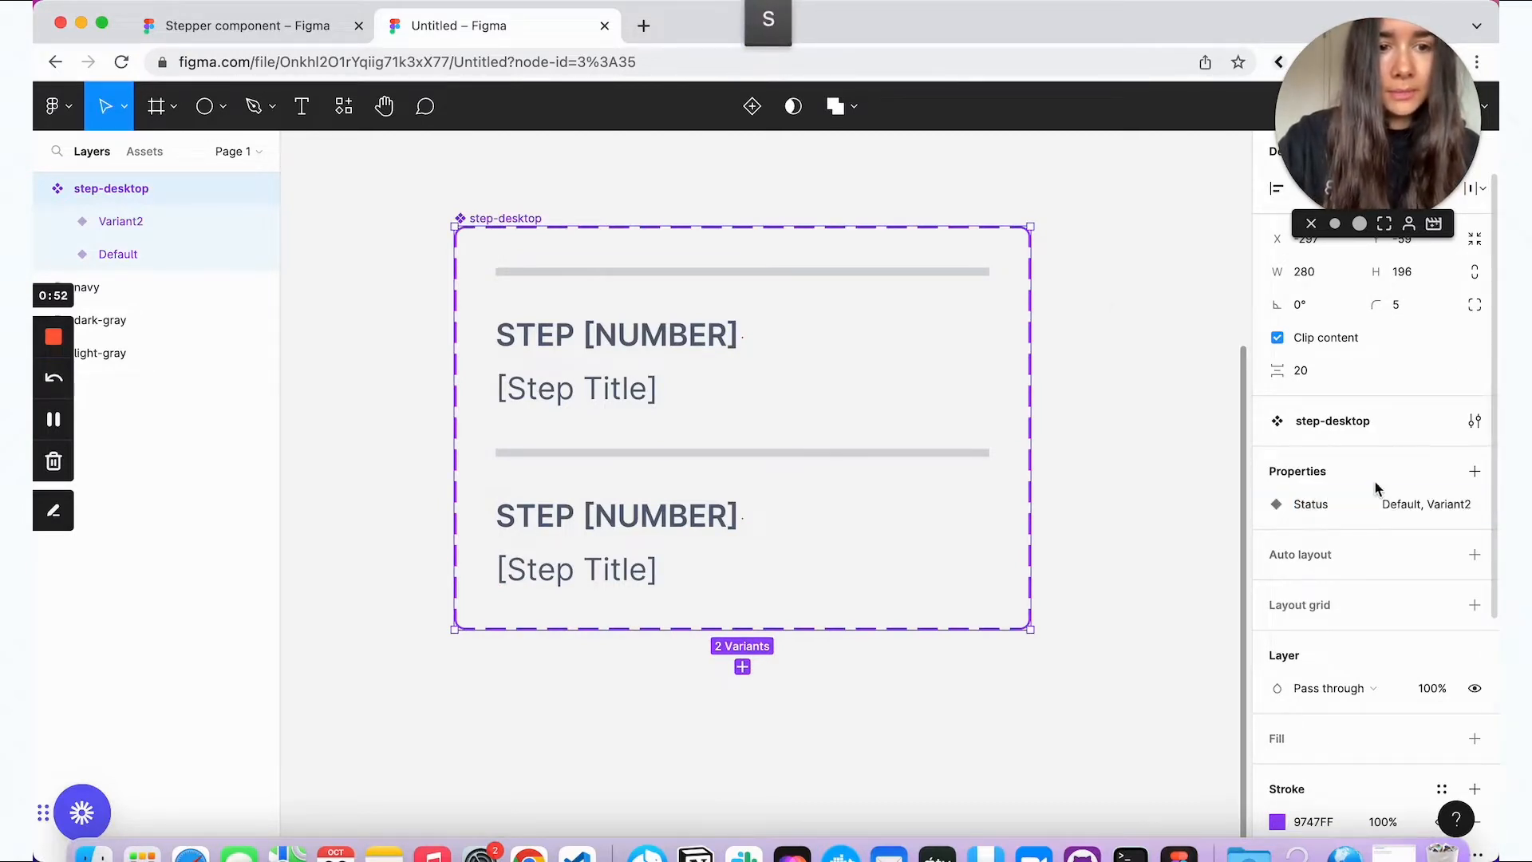
# Step: Set the Status value of the upper variant to incomplete
pyautogui.click(694, 284)
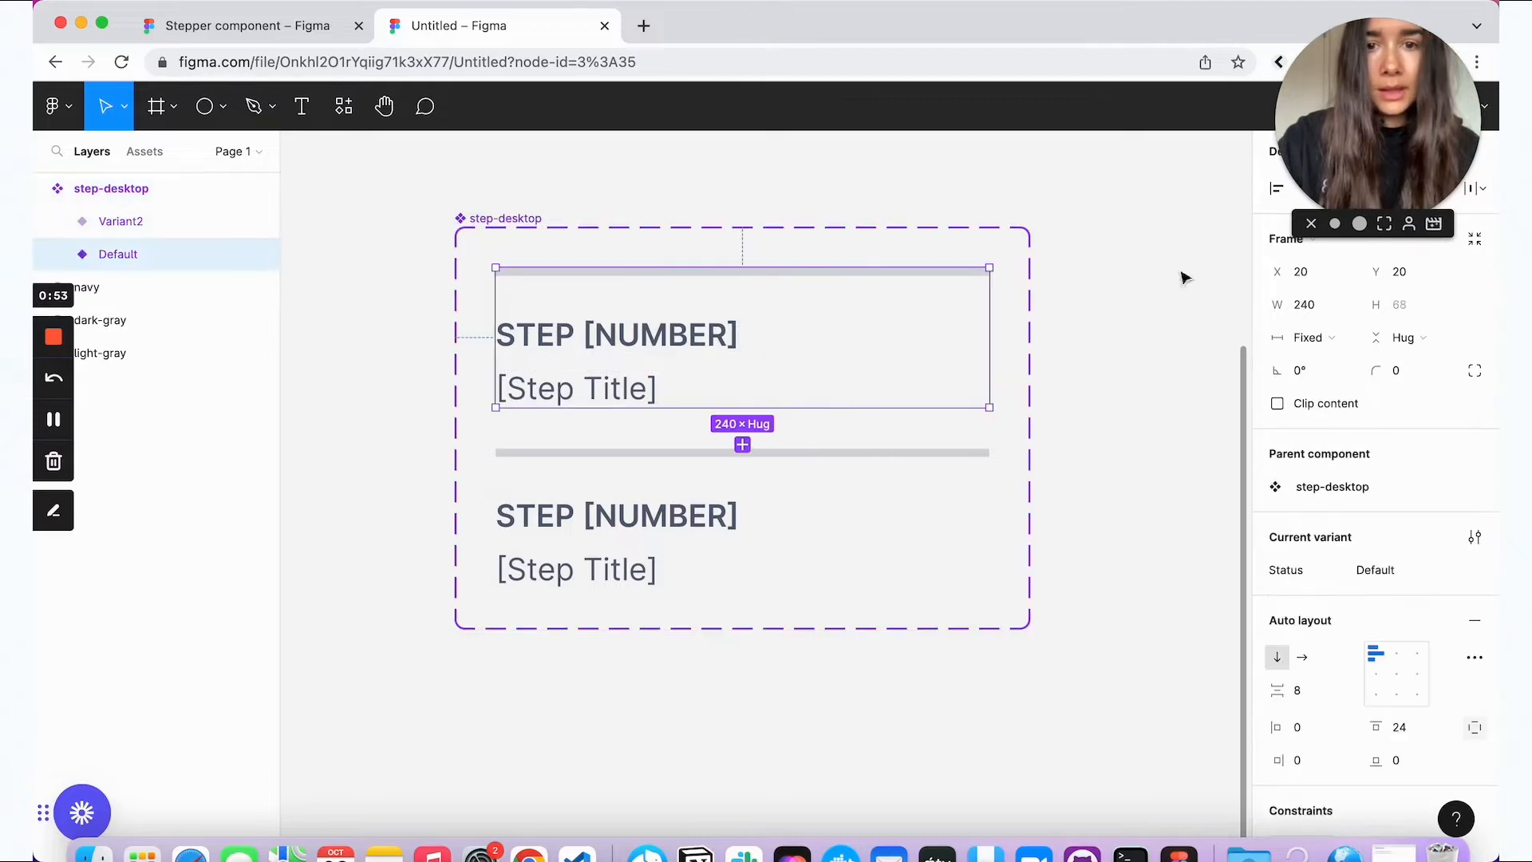
pyautogui.click(1388, 573)
pyautogui.write('incomplete')
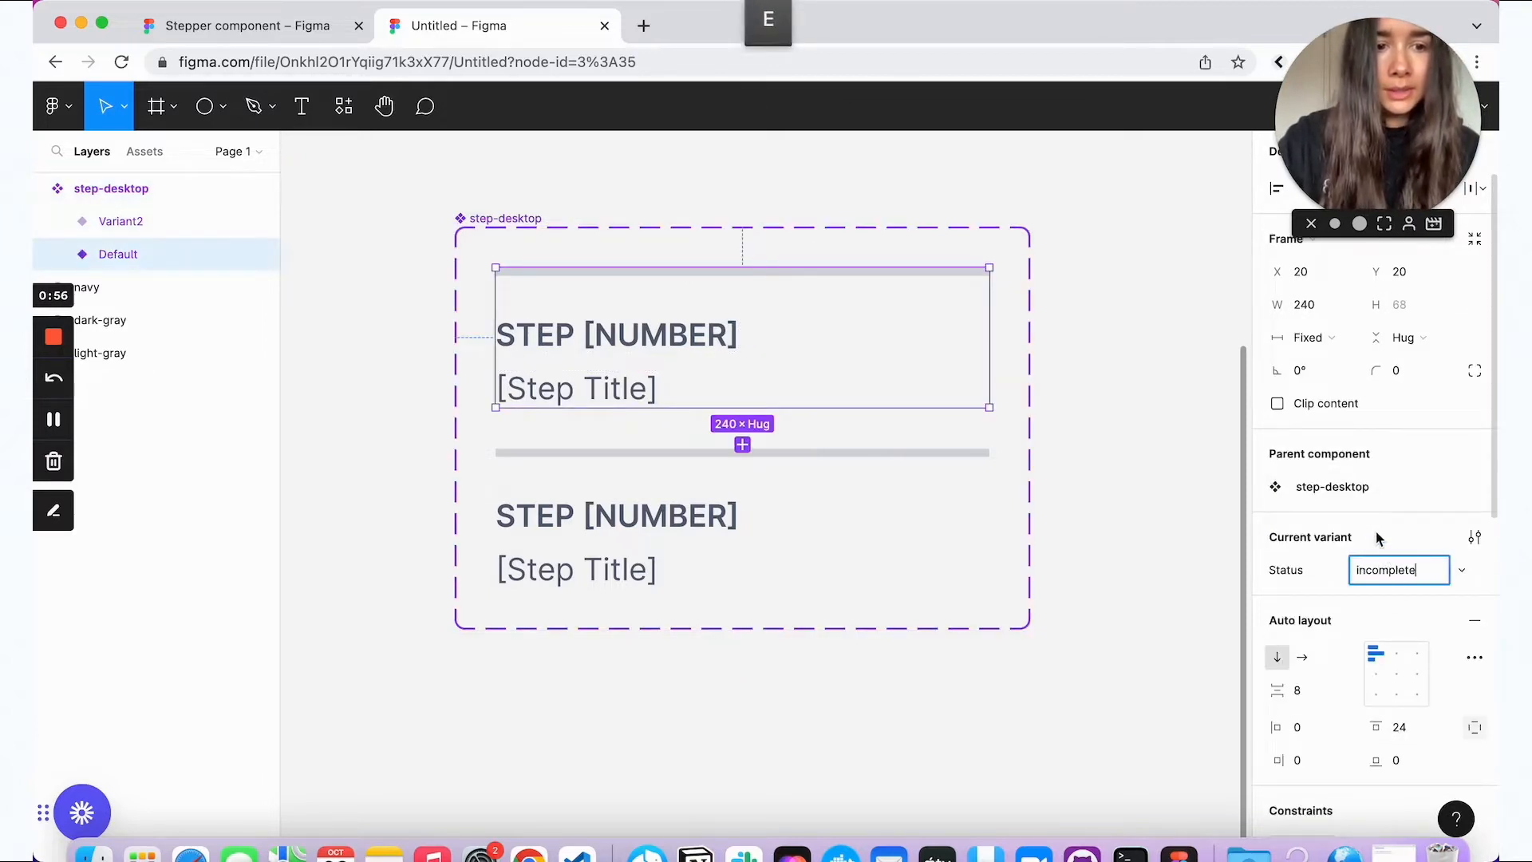
pyautogui.click(1375, 530)
# Step: Set the Status value of the lower variant to current
pyautogui.click(714, 517)
pyautogui.scroll(-1, 1281, 606)
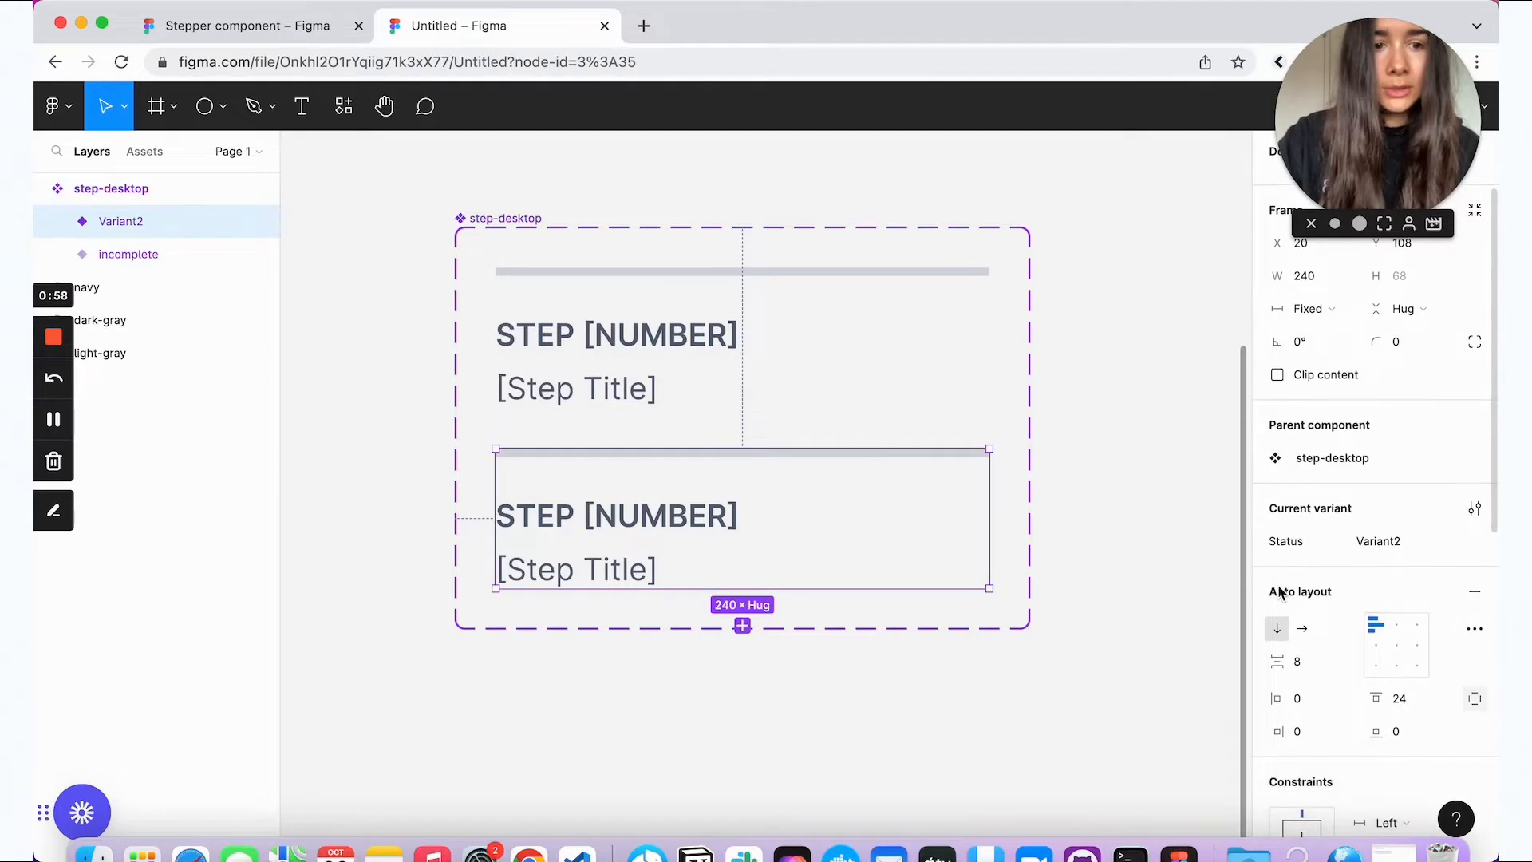
pyautogui.click(1379, 545)
pyautogui.write('cirr')
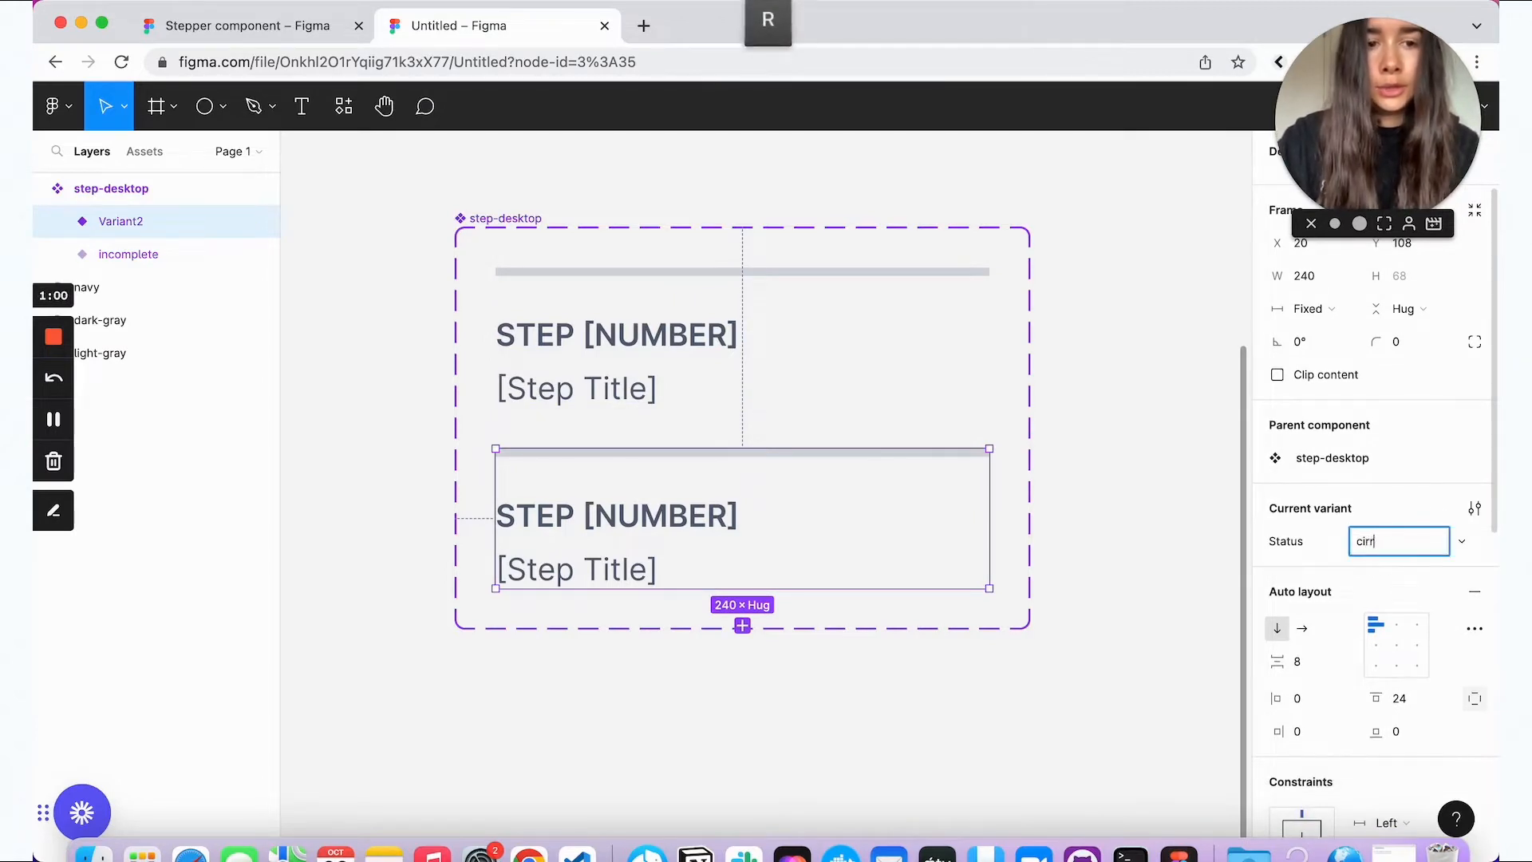
pyautogui.press('BackSpace')
pyautogui.press('BackSpace')
pyautogui.write('urrent')
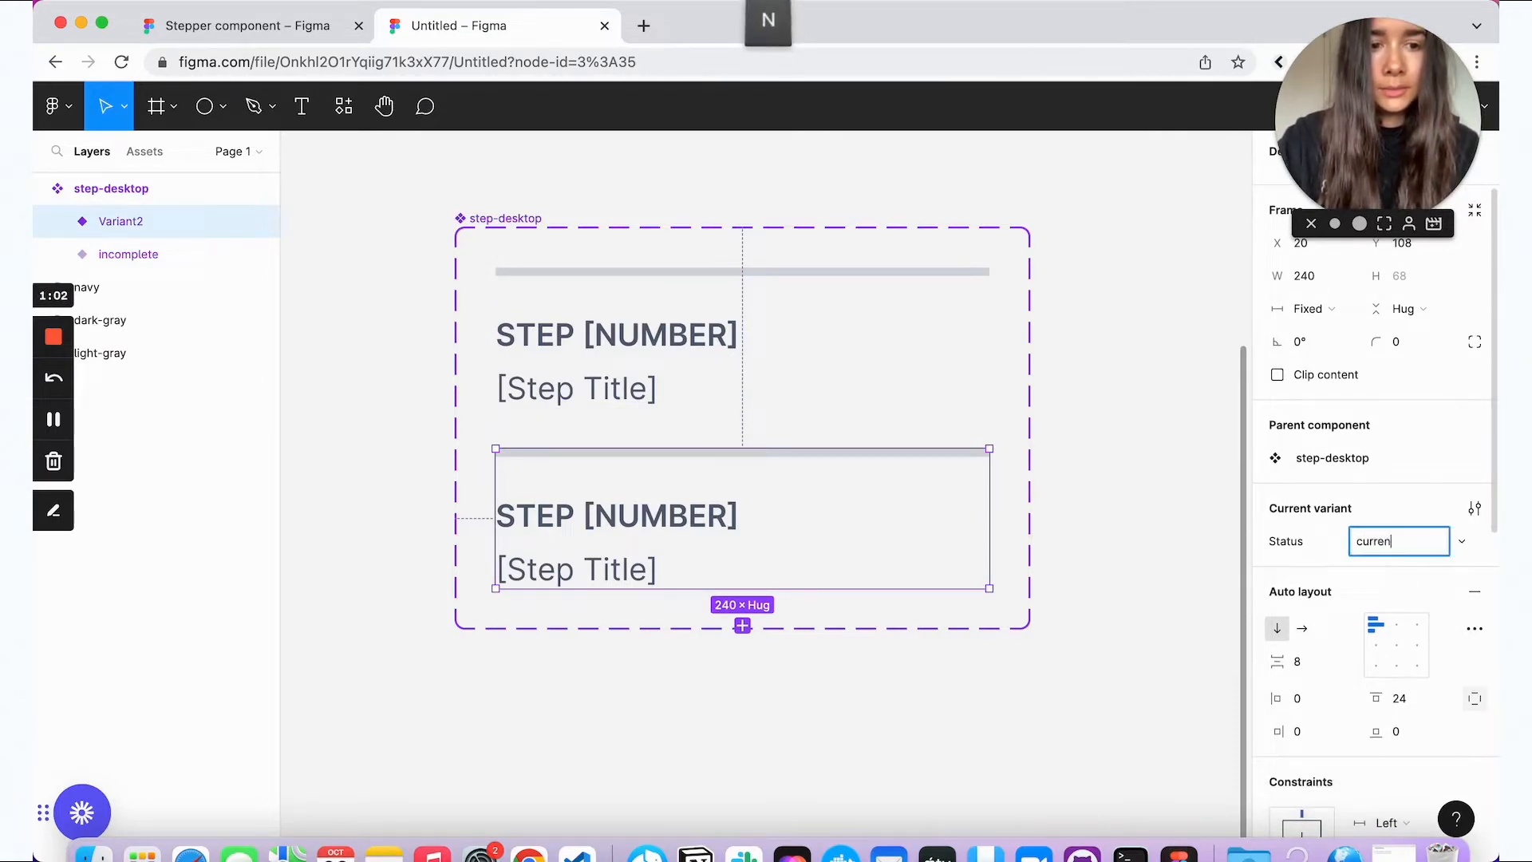
pyautogui.click(1365, 517)
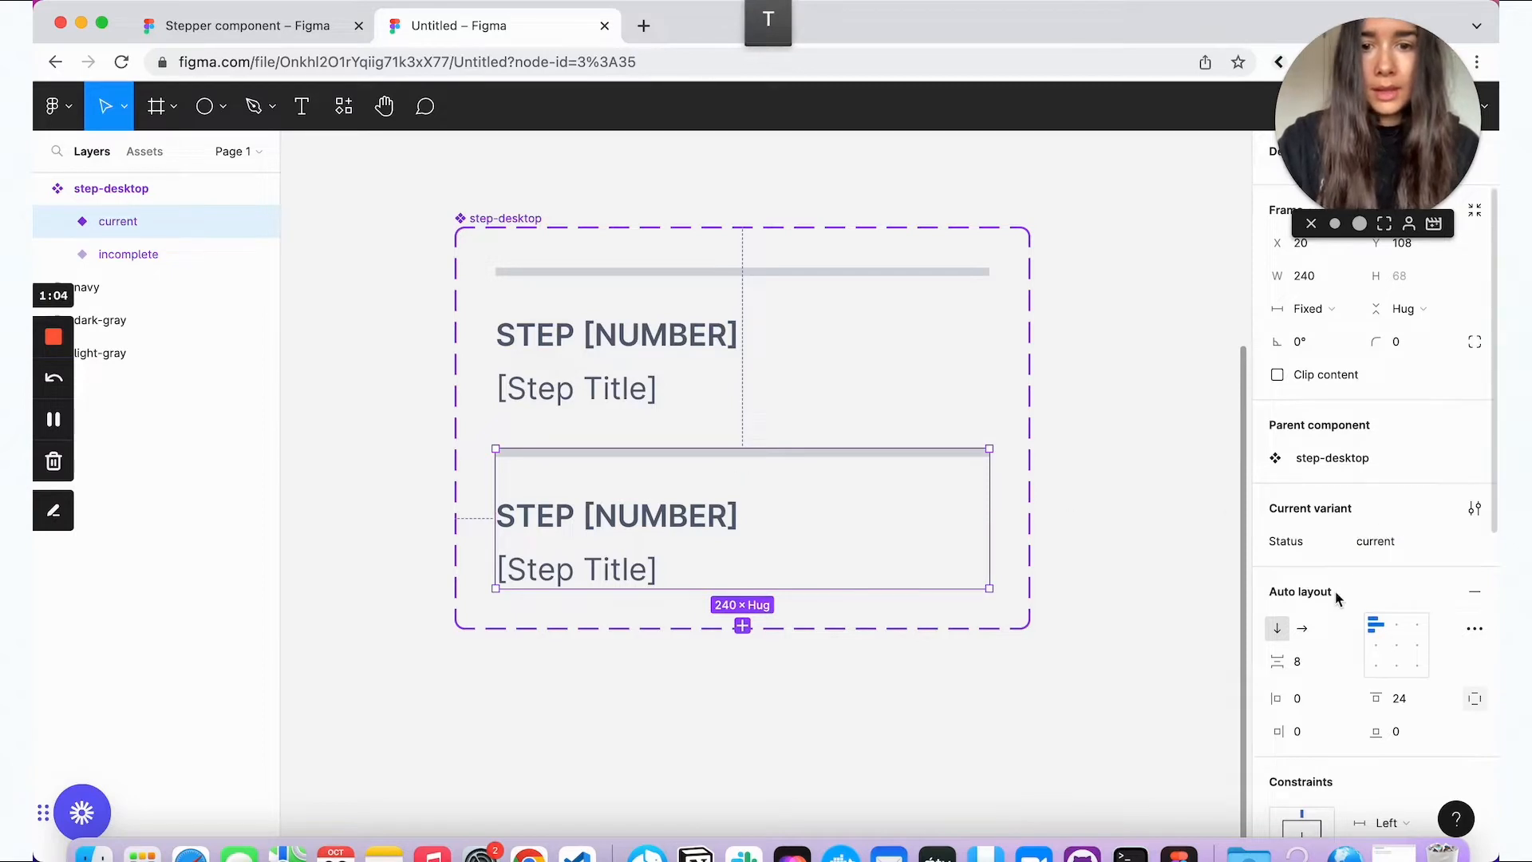
# Step: Recolor the current variant's texts and its top line with the navy color style
pyautogui.scroll(-5, 1337, 597)
pyautogui.scroll(-4, 1396, 606)
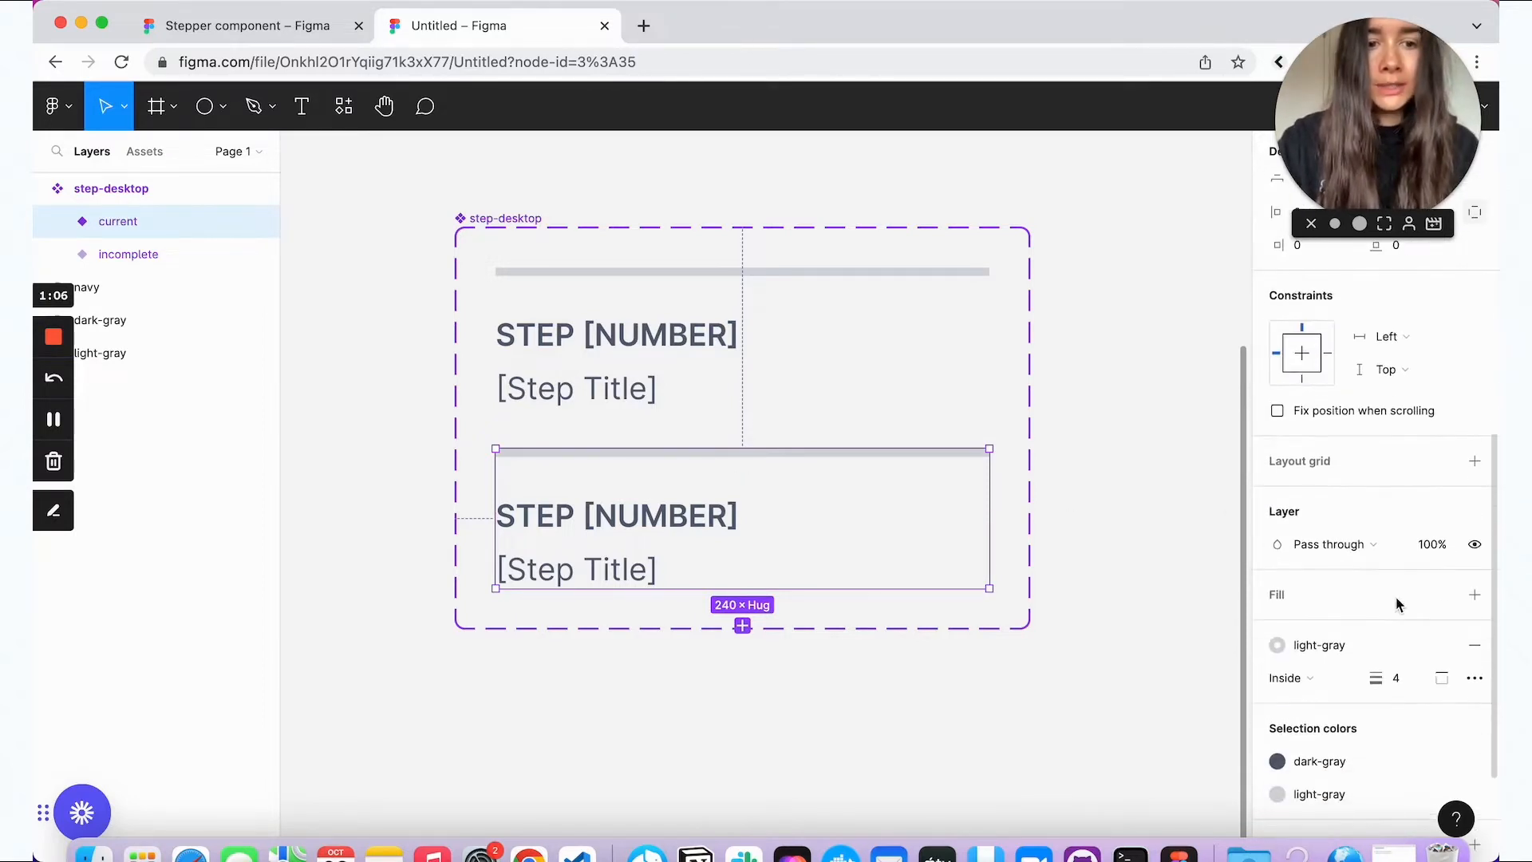
pyautogui.scroll(-1, 1402, 659)
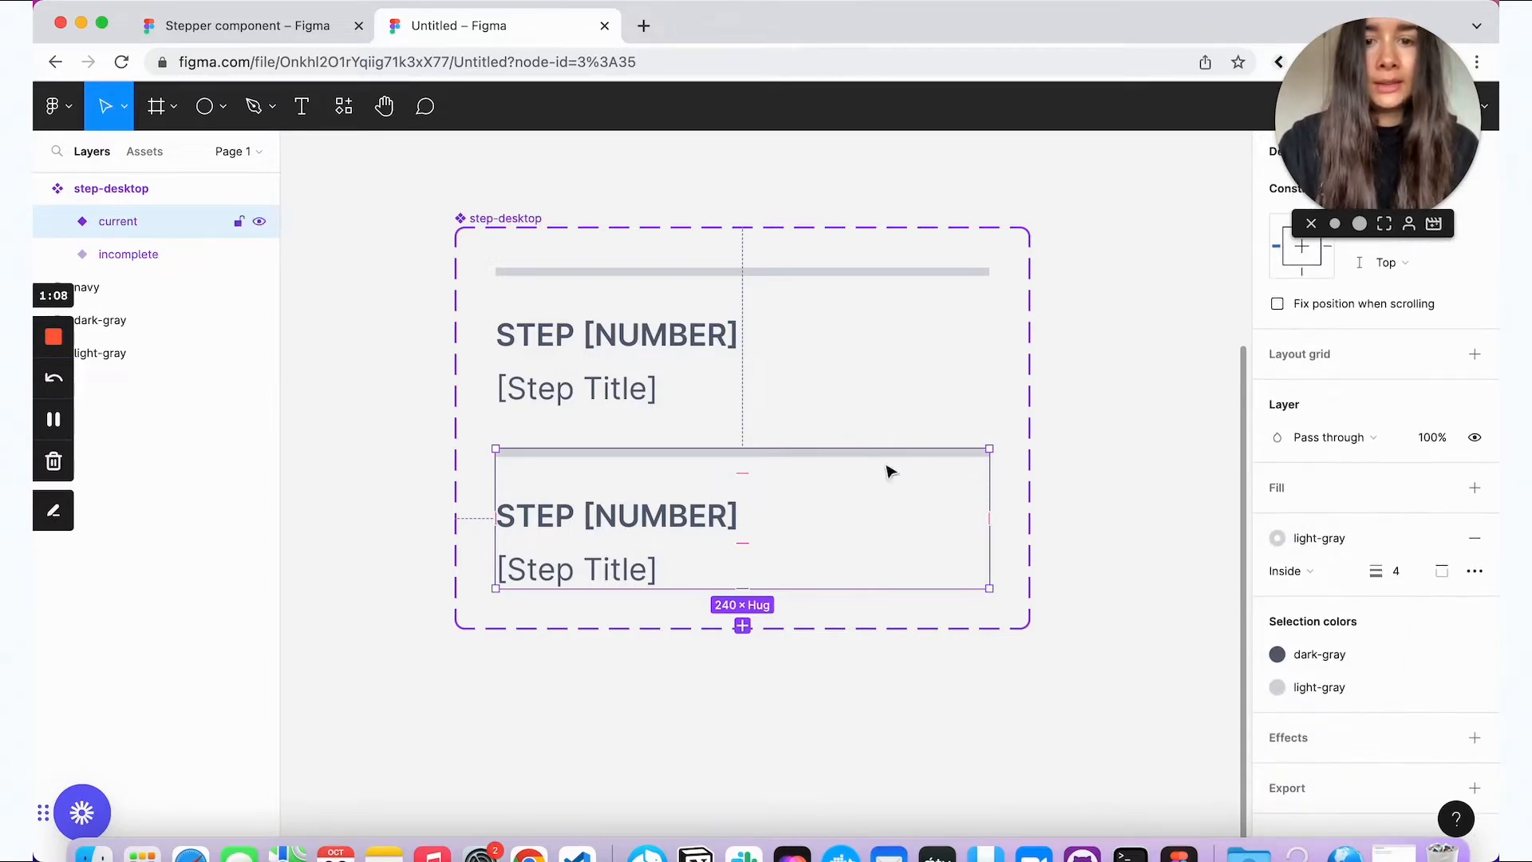
pyautogui.click(1335, 655)
pyautogui.click(1059, 562)
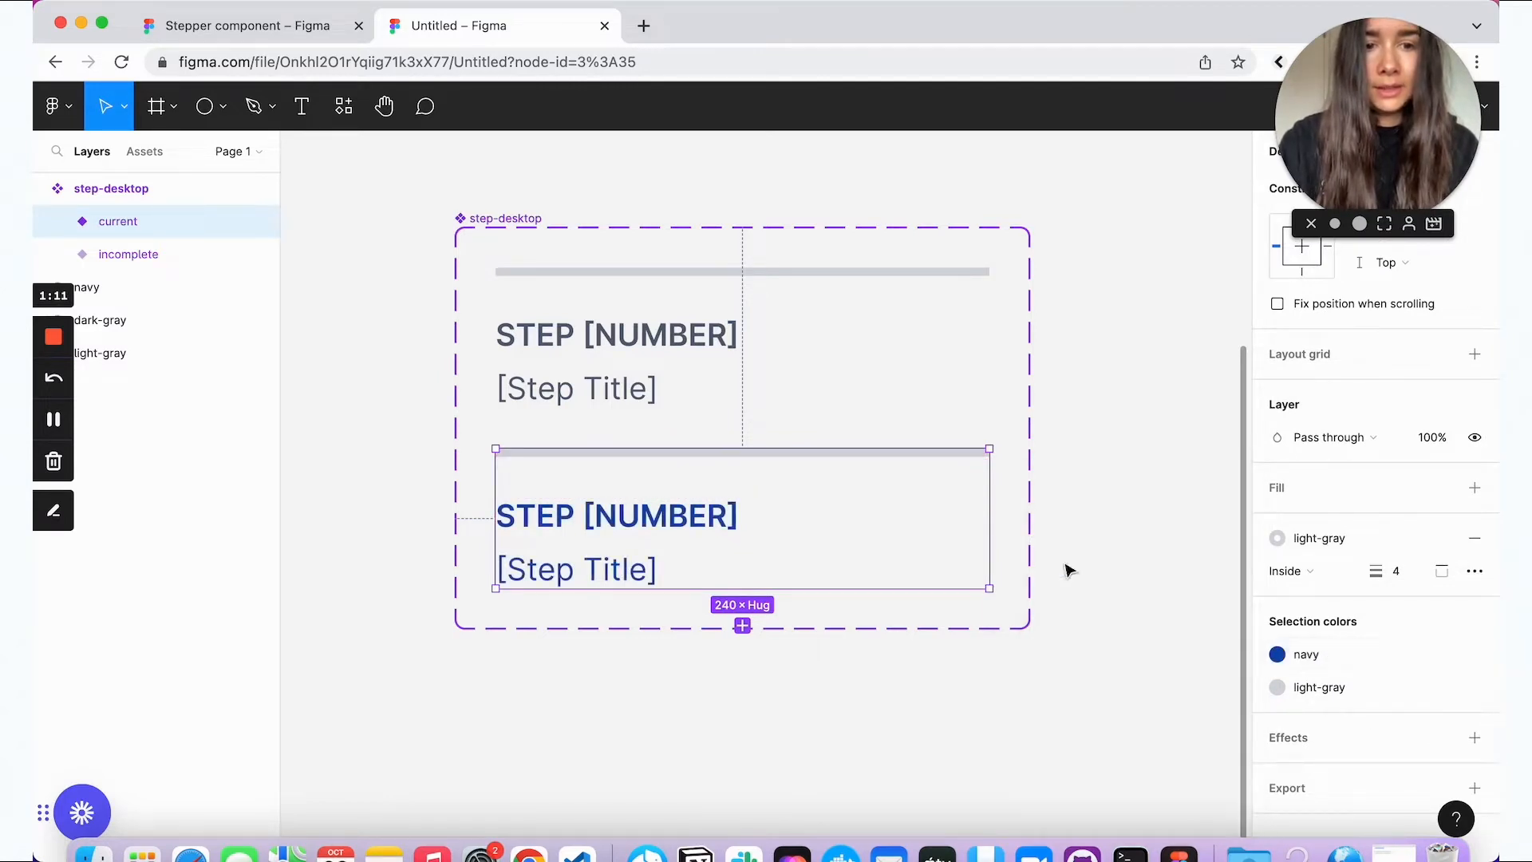
pyautogui.click(1331, 688)
pyautogui.click(1058, 561)
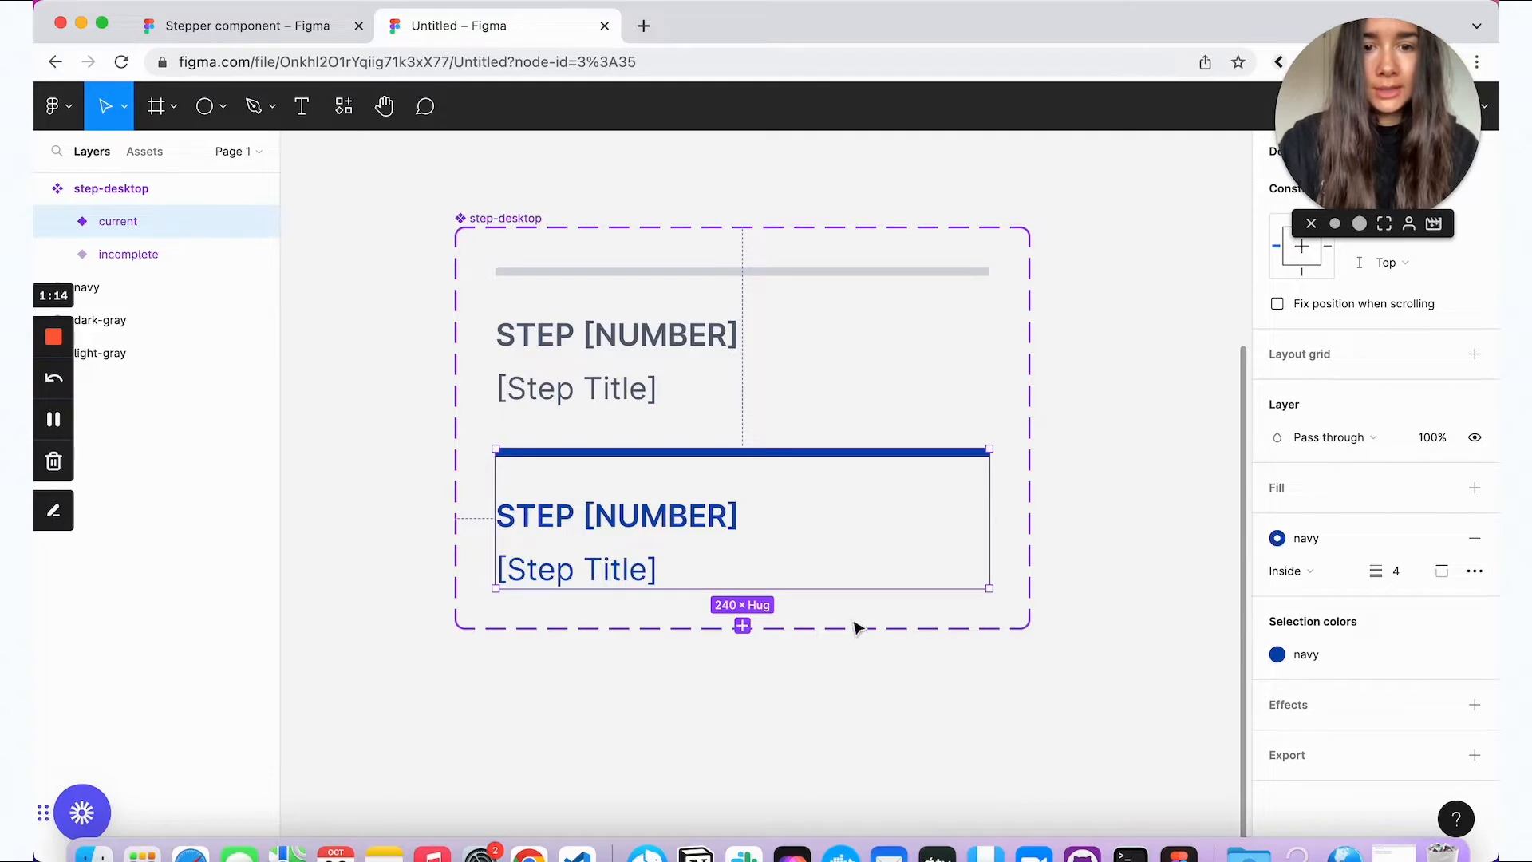
# Step: Add a third variant to the step-desktop component set and set its Status value to complete
pyautogui.click(742, 627)
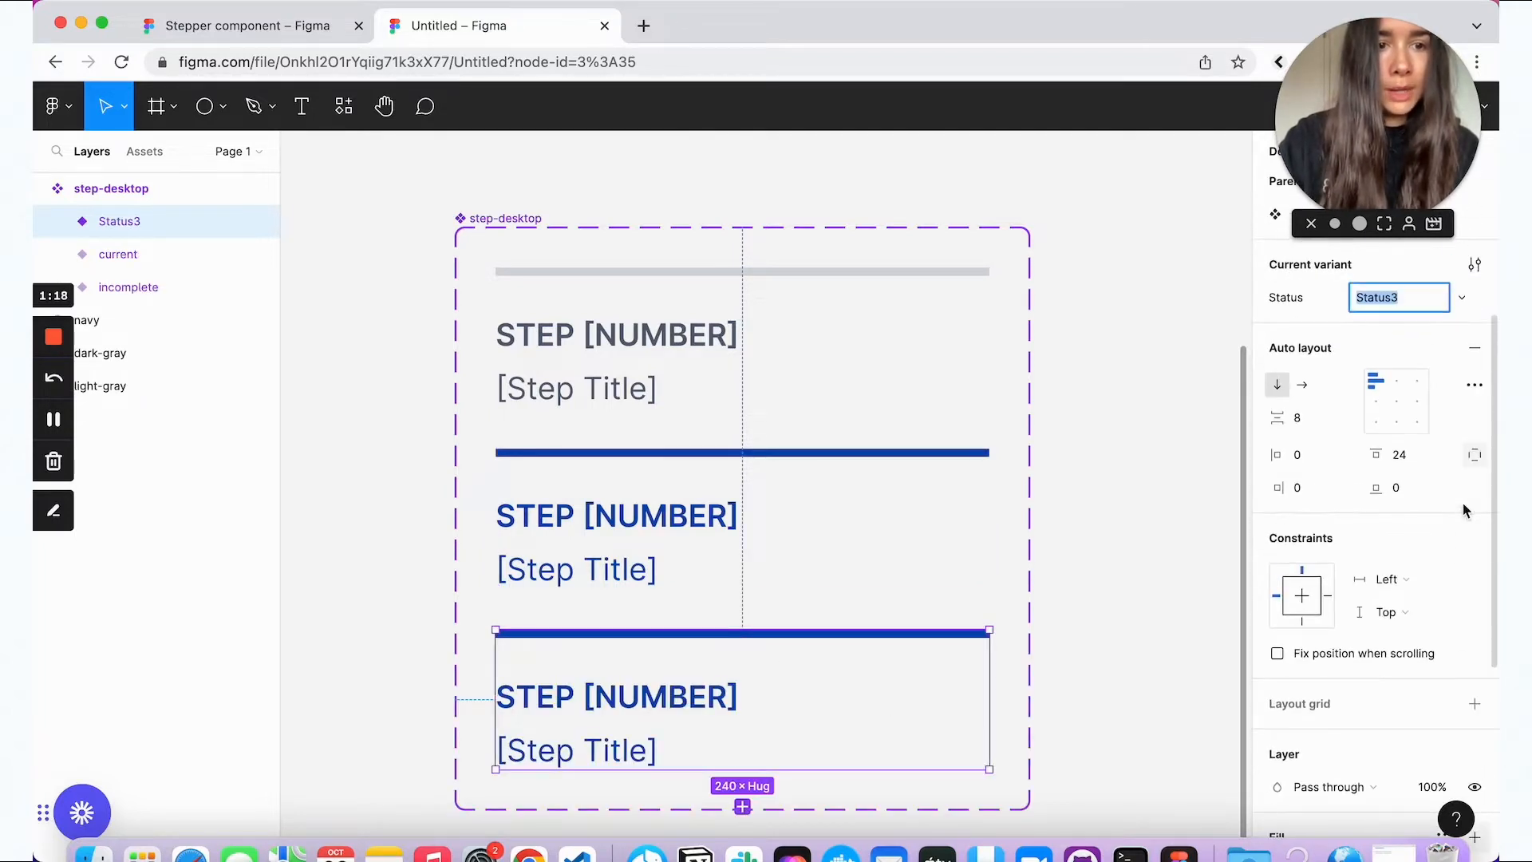
pyautogui.scroll(-3, 1172, 323)
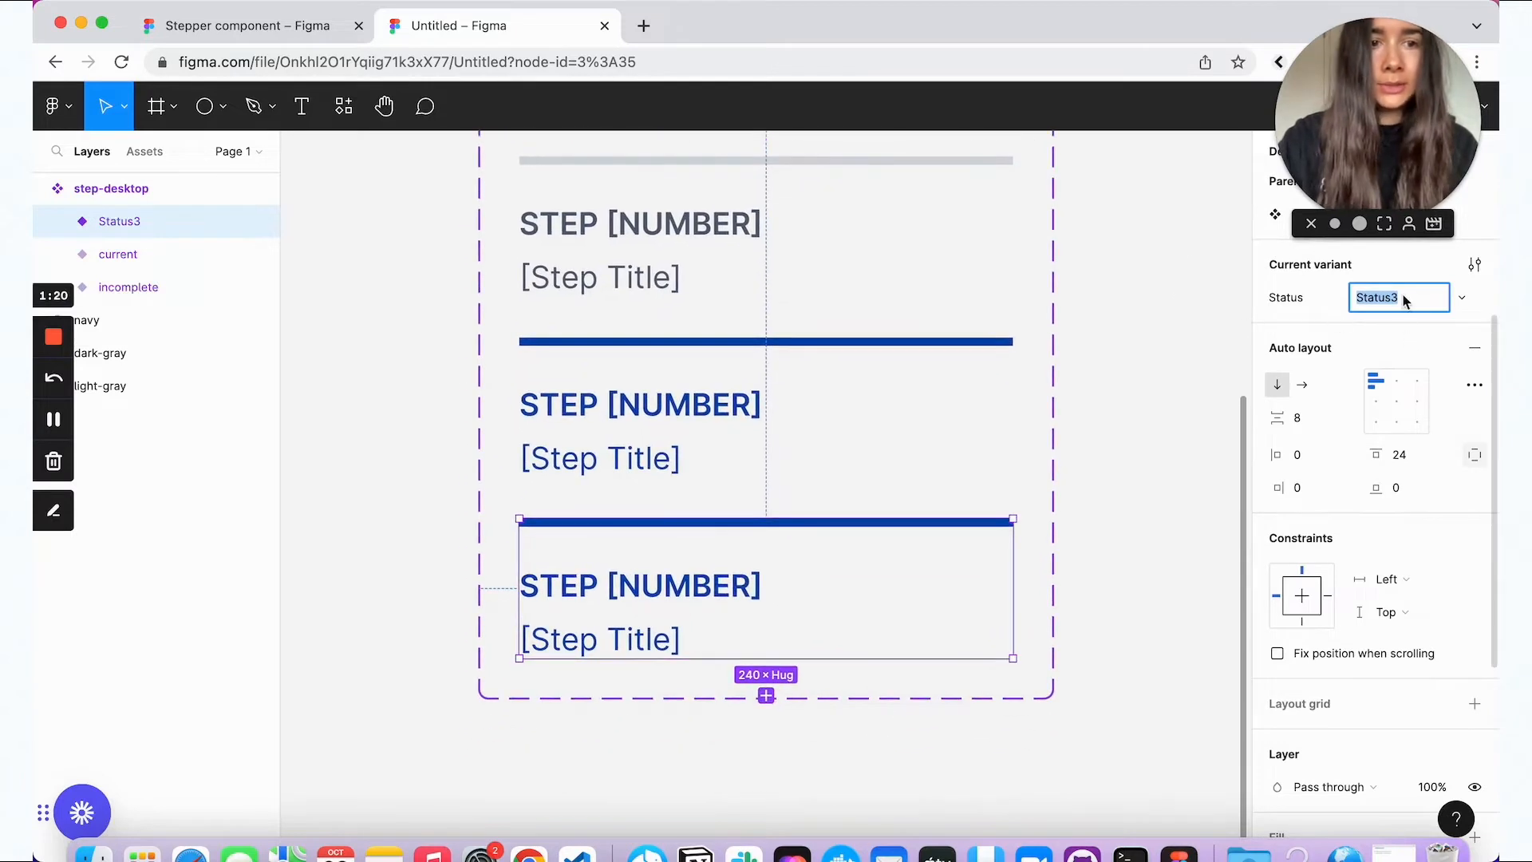
pyautogui.write('complete')
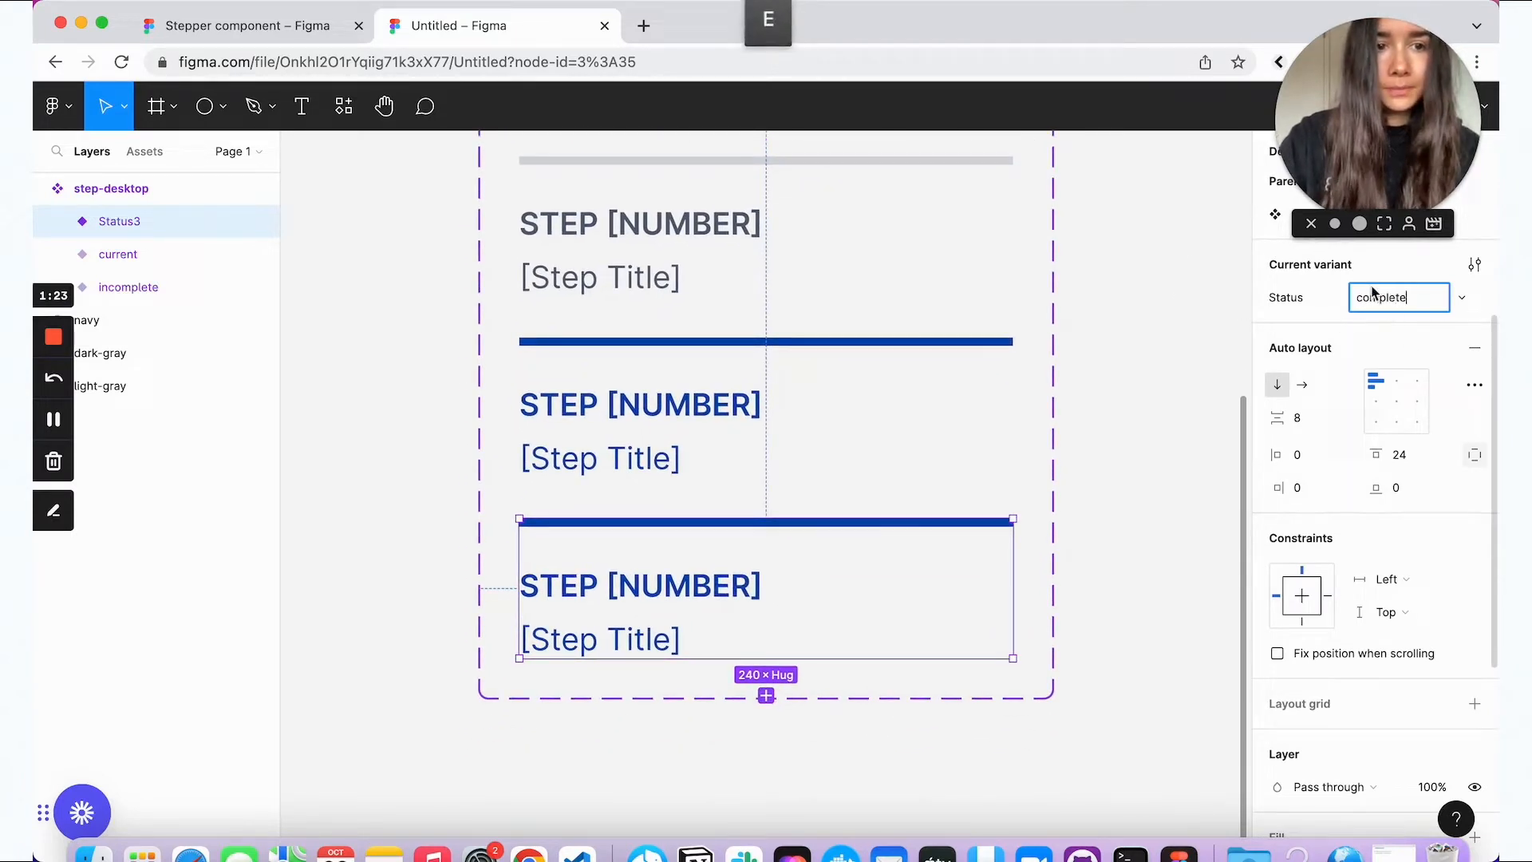
pyautogui.press('Return')
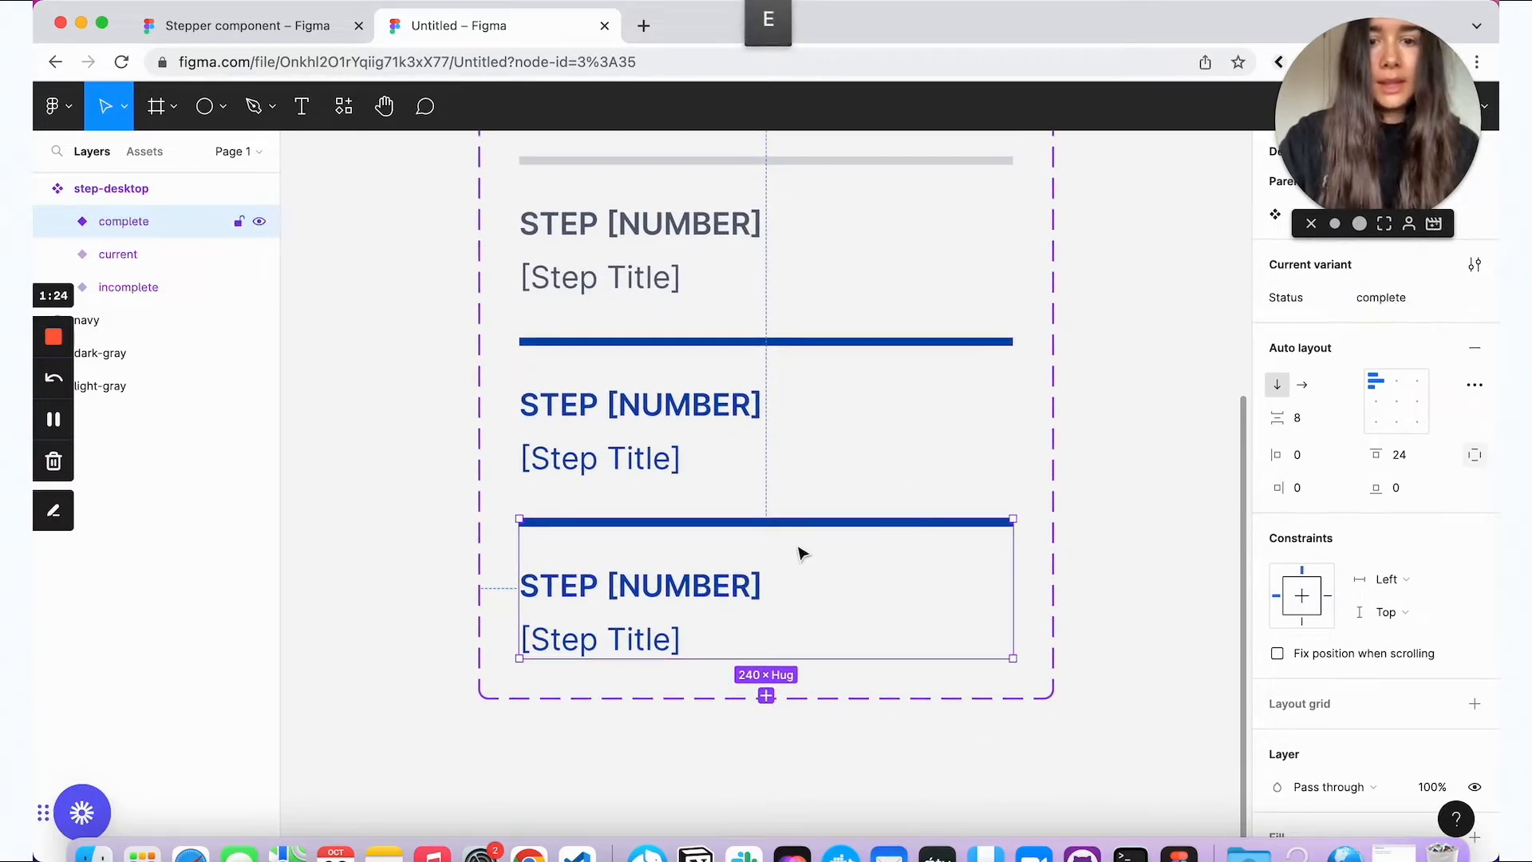
# Step: Apply the dark-gray color style to both text layers of the complete variant
pyautogui.scroll(-2, 1374, 552)
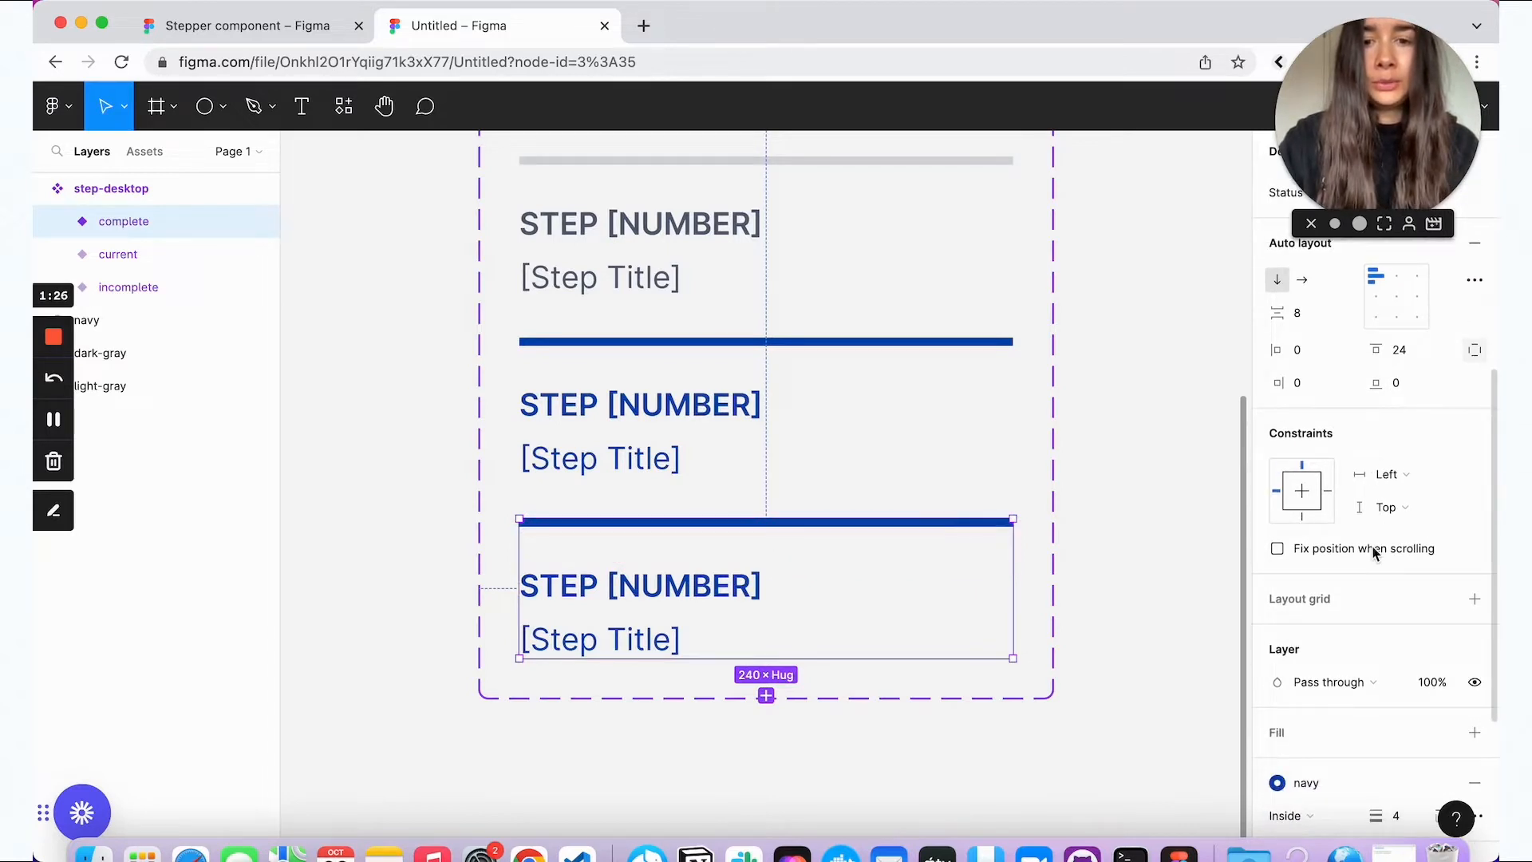
pyautogui.scroll(-2, 1285, 540)
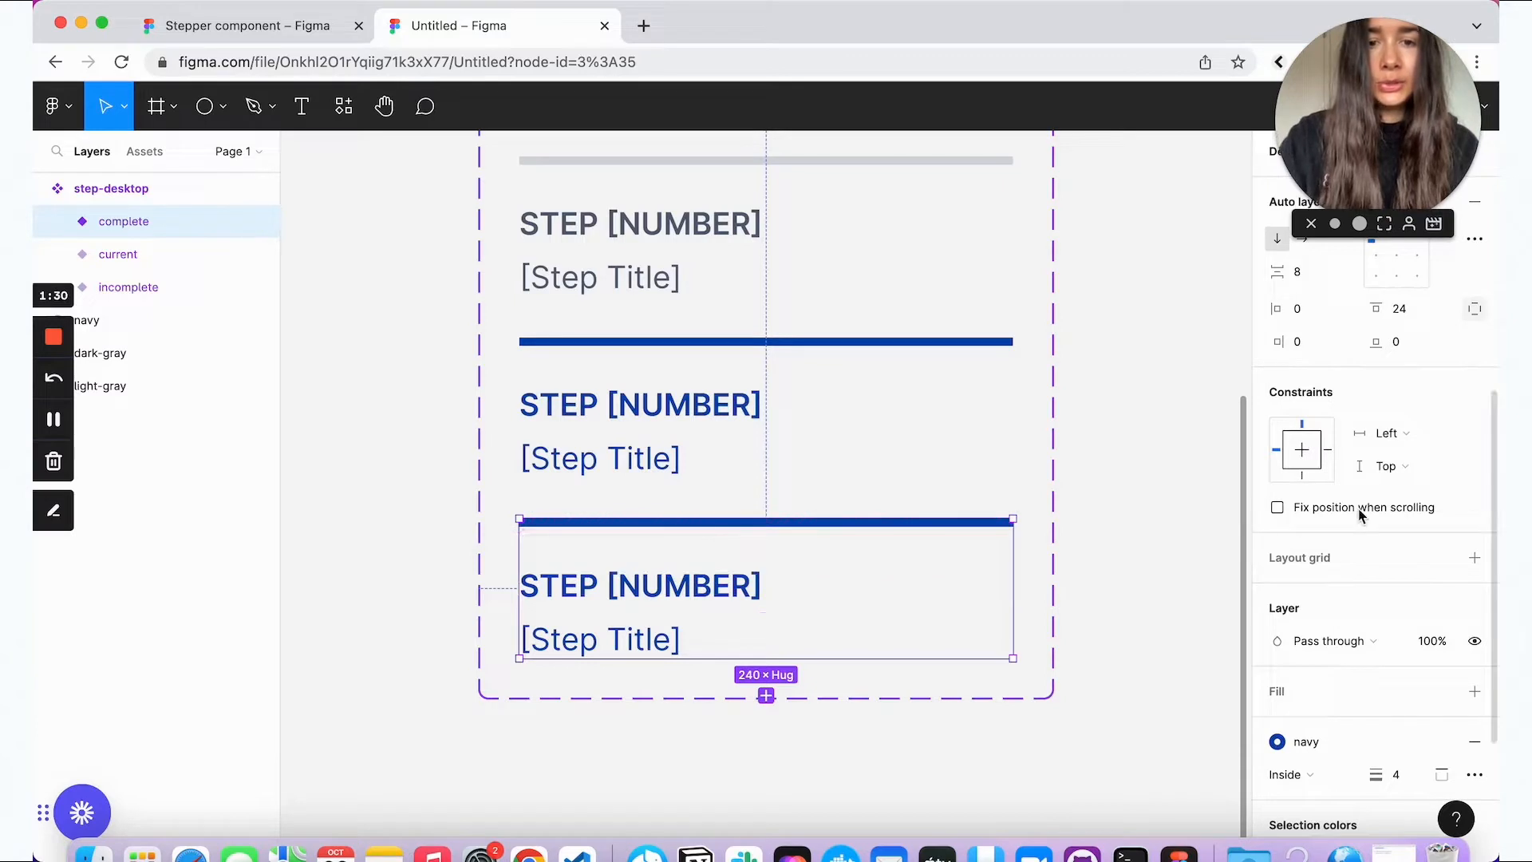
pyautogui.scroll(-2, 1361, 513)
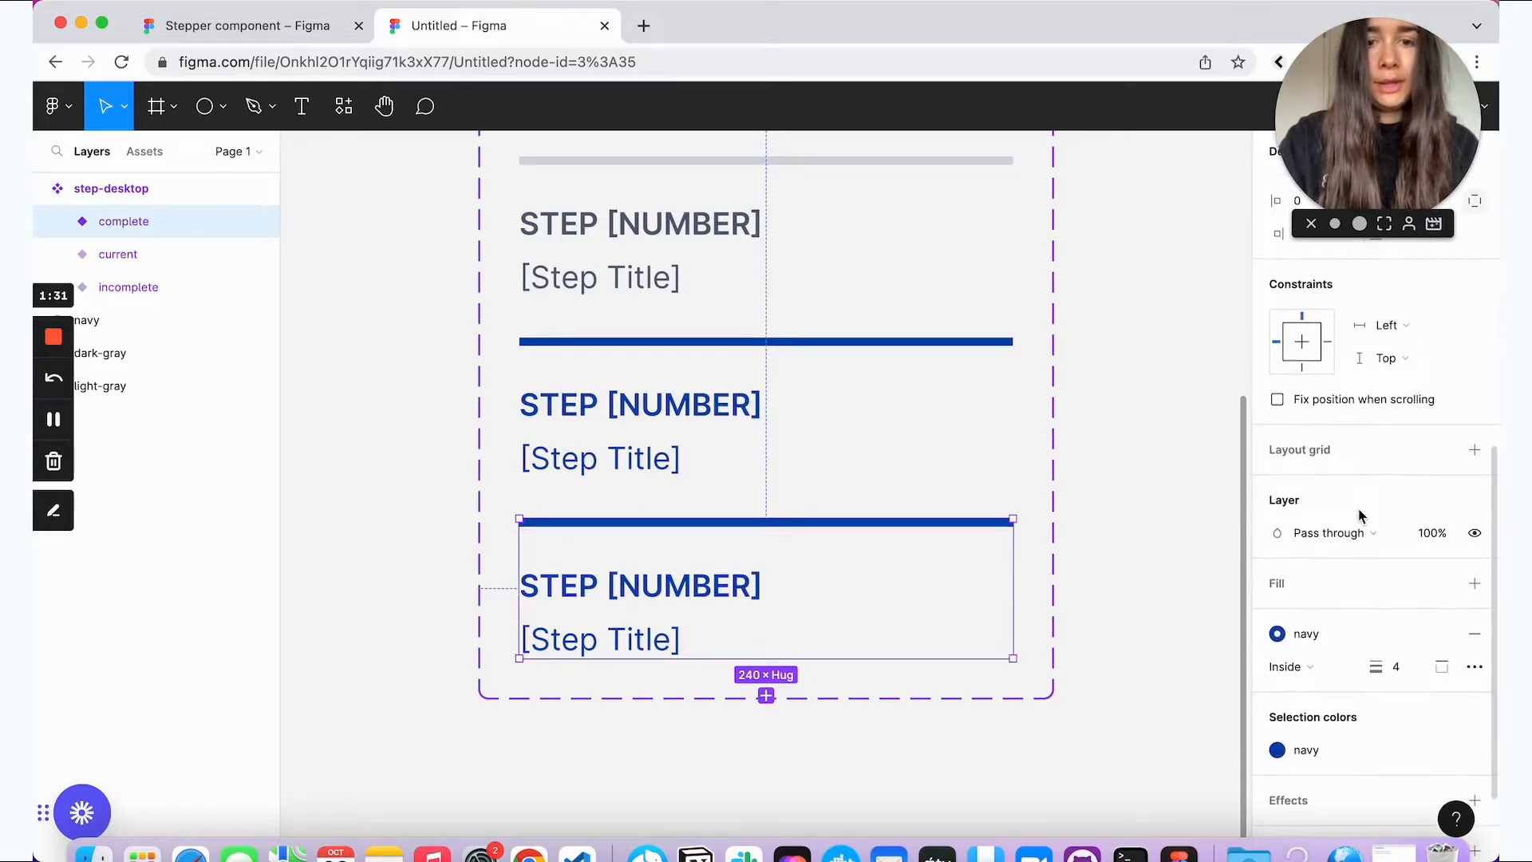
pyautogui.doubleClick(569, 586)
pyautogui.keyDown('shift'); pyautogui.click(588, 639); pyautogui.keyUp('shift')
pyautogui.scroll(3, 1364, 421)
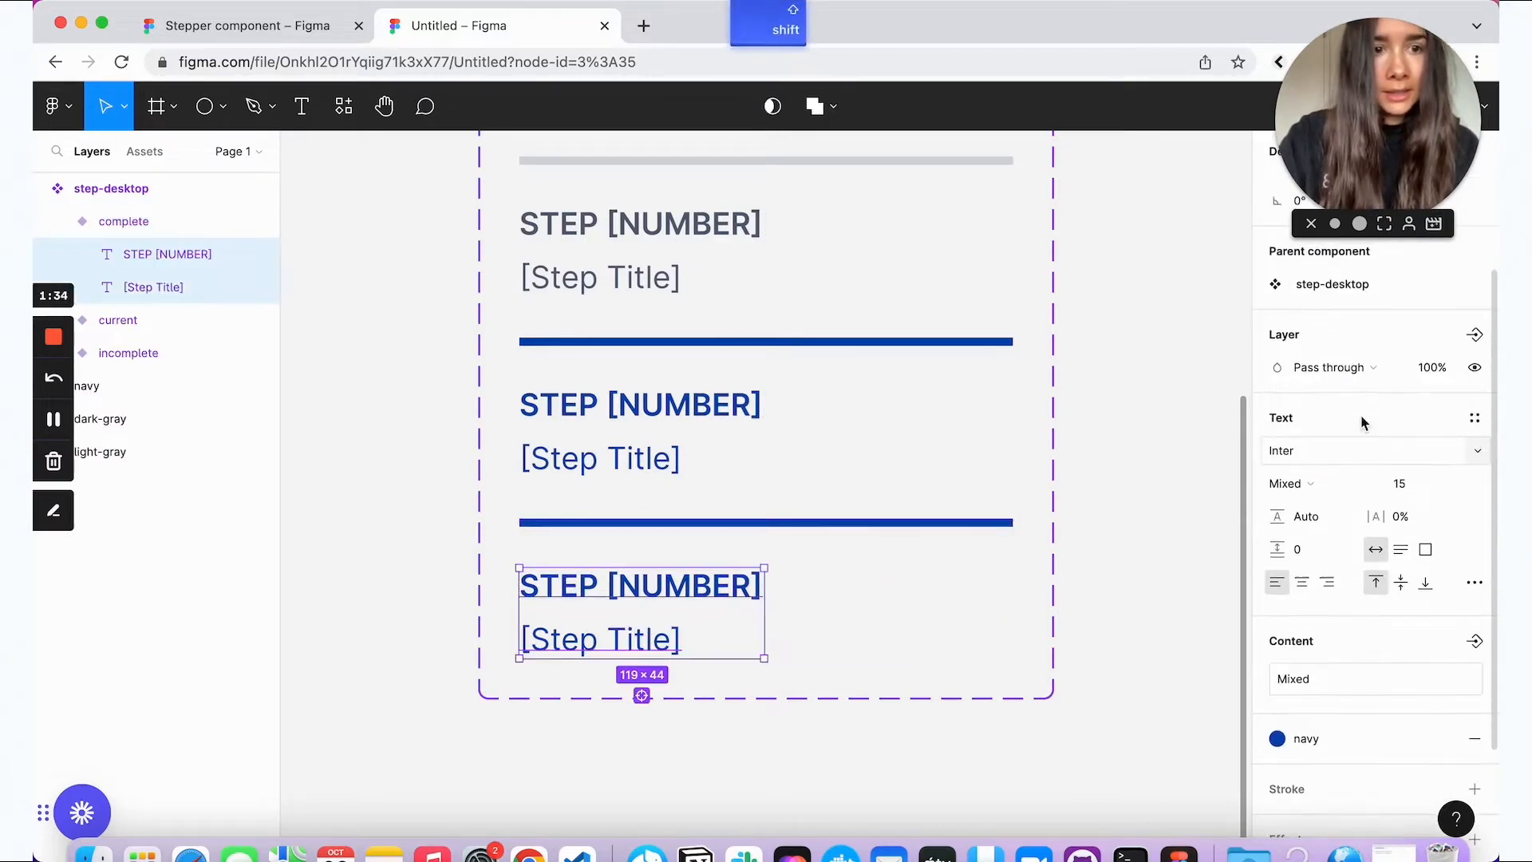
pyautogui.scroll(-5, 1330, 659)
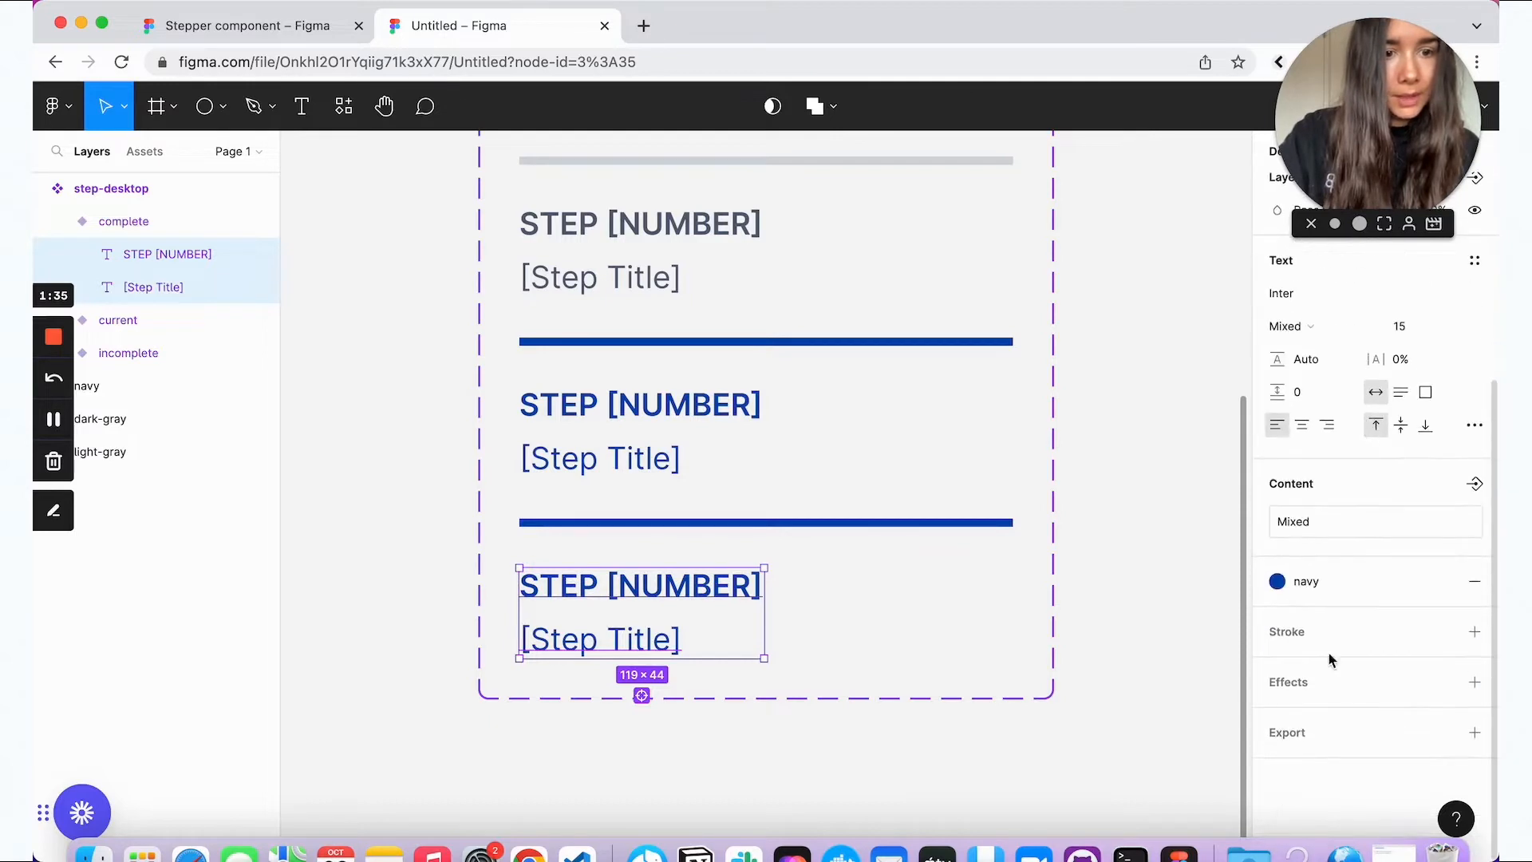
pyautogui.click(1302, 592)
pyautogui.click(1328, 573)
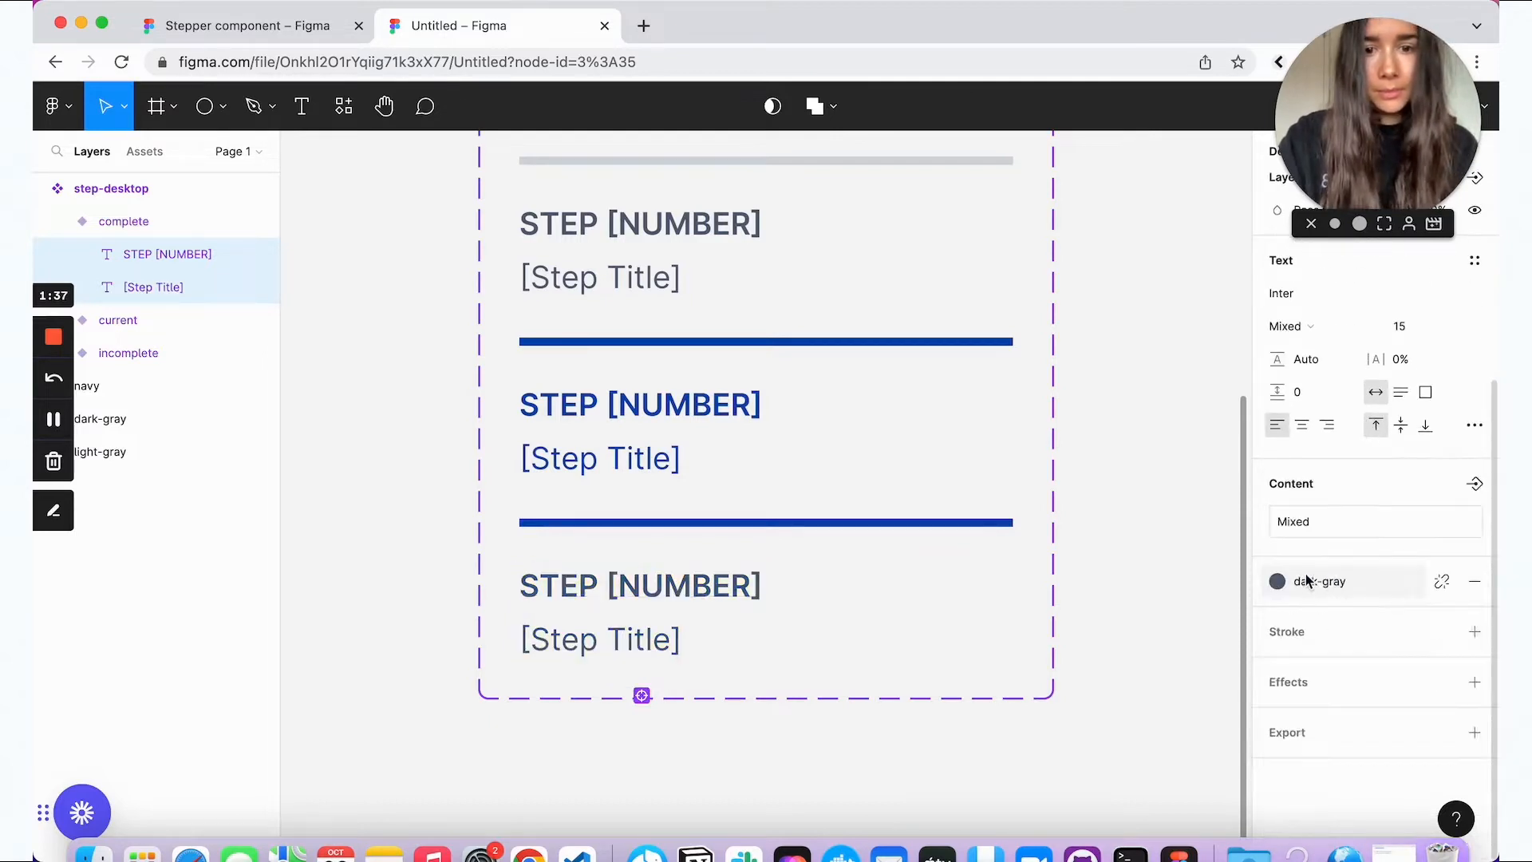
pyautogui.click(1175, 542)
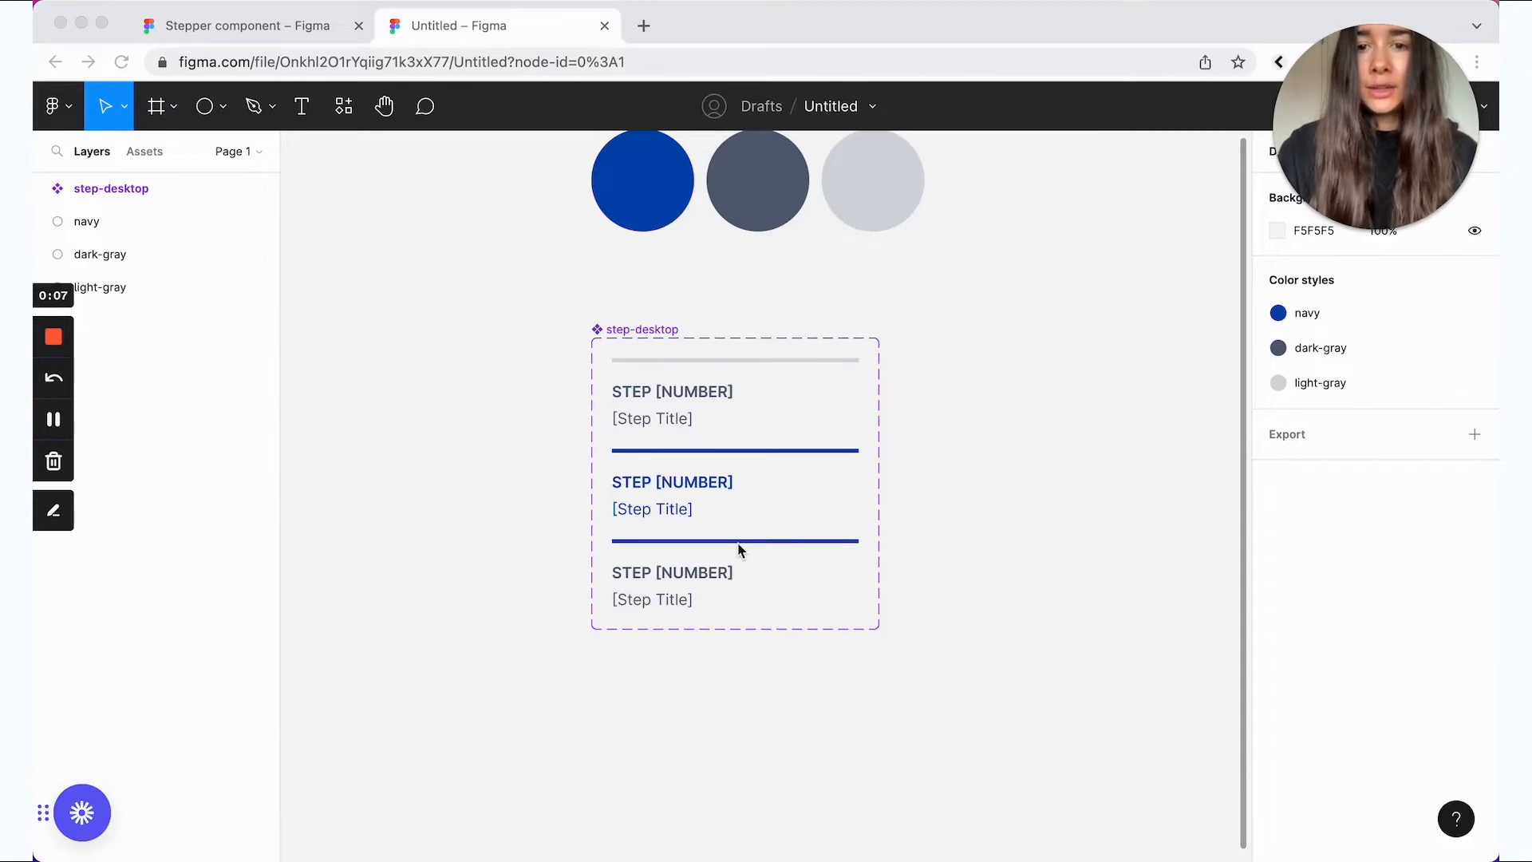
# Step: Place two instances of the incomplete variant side by side below the component set, with a narrow gap between them
pyautogui.scroll(-2, 739, 544)
pyautogui.click(784, 246)
pyautogui.click(770, 246)
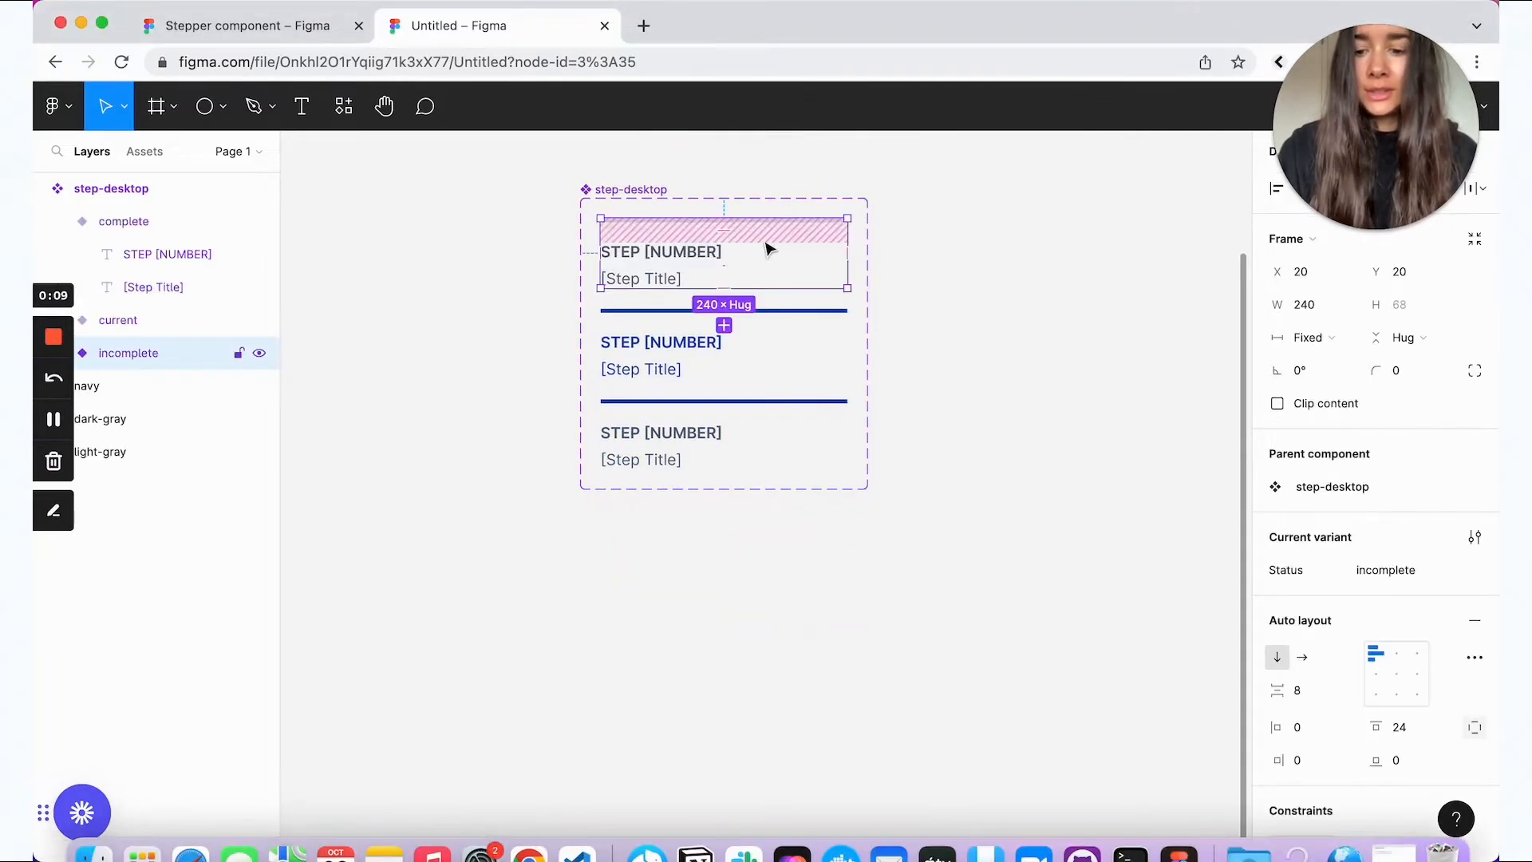
pyautogui.moveTo(769, 247); pyautogui.dragTo(747, 648)
pyautogui.press('super+v')
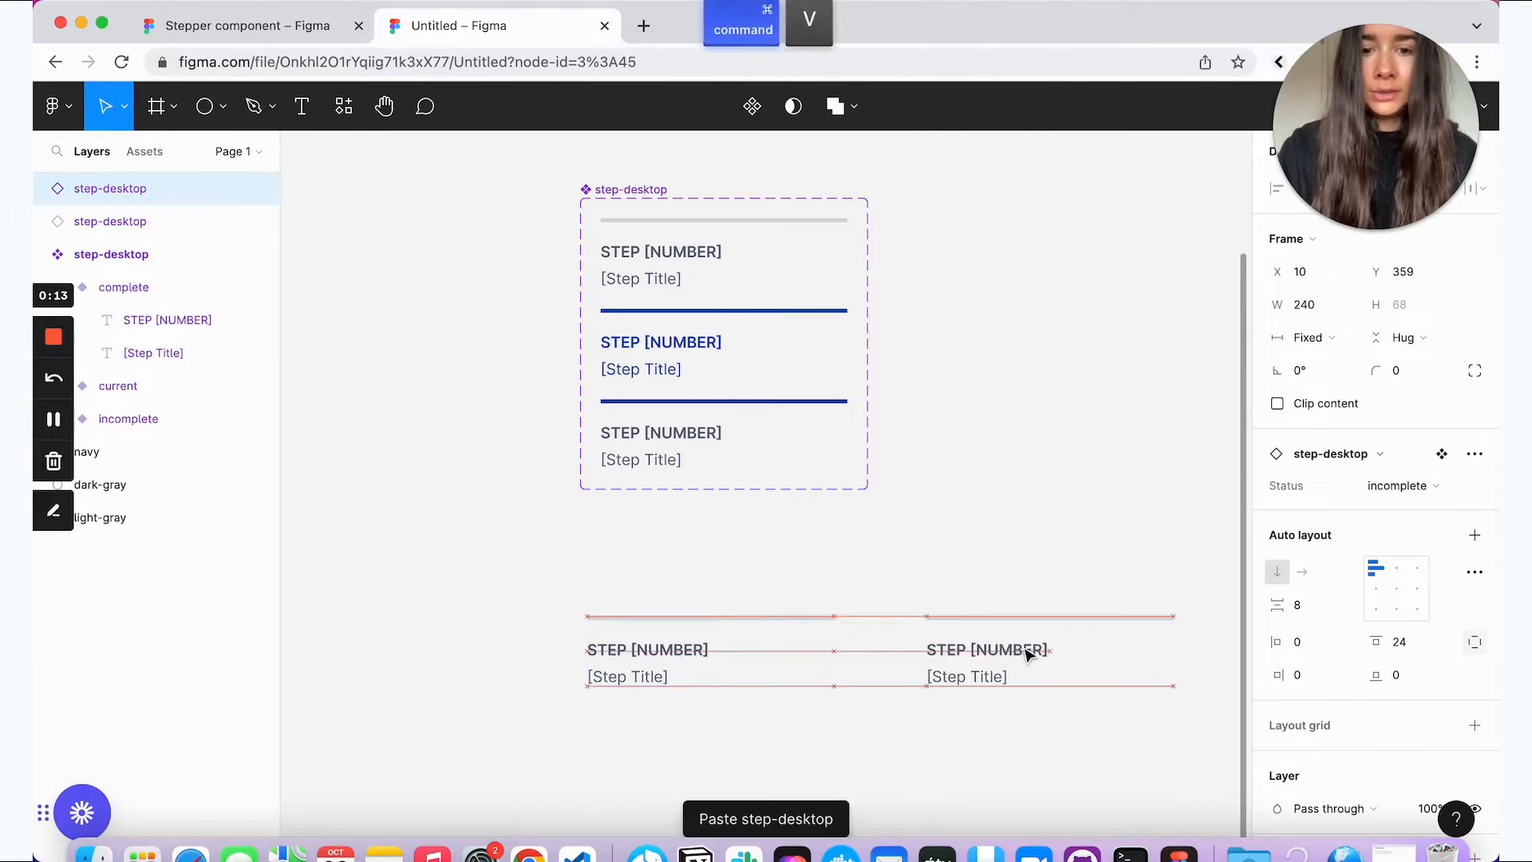
pyautogui.hotkey('shift', 'Left')
pyautogui.hotkey('shift', 'Left')
pyautogui.hotkey('shift', 'Left')
pyautogui.hotkey('shift', 'Left')
pyautogui.hotkey('shift', 'Left')
pyautogui.hotkey('shift', 'Left')
pyautogui.hotkey('shift', 'Left')
# Step: Wrap the two step instances in a horizontal auto layout frame with an item spacing of 16
pyautogui.keyDown('shift'); pyautogui.click(753, 667); pyautogui.keyUp('shift')
pyautogui.hotkey('shift', 'a')
pyautogui.scroll(-3, 905, 630)
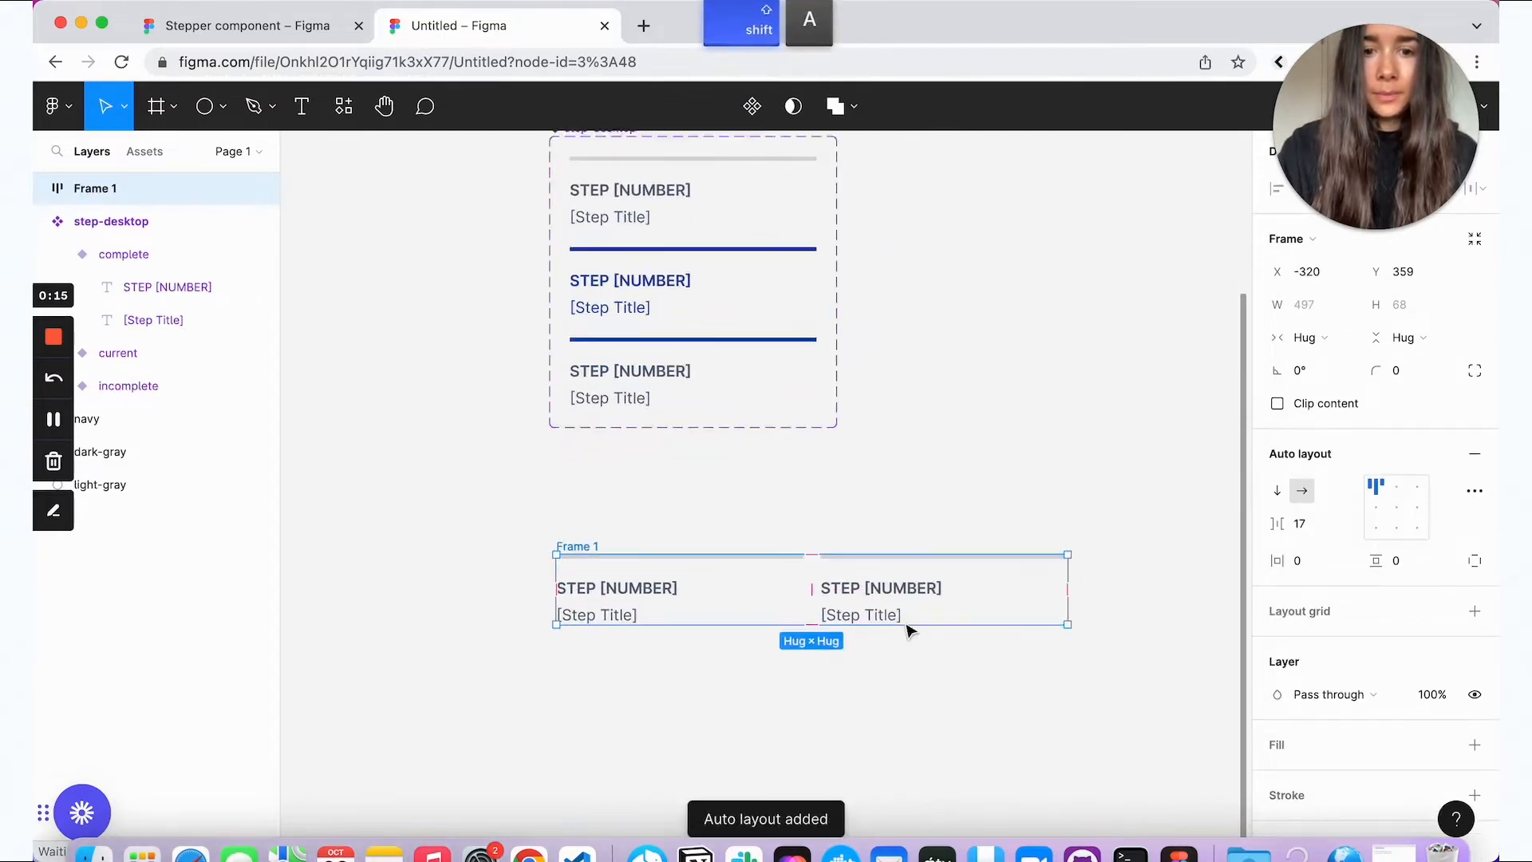
pyautogui.click(1309, 524)
pyautogui.write('16')
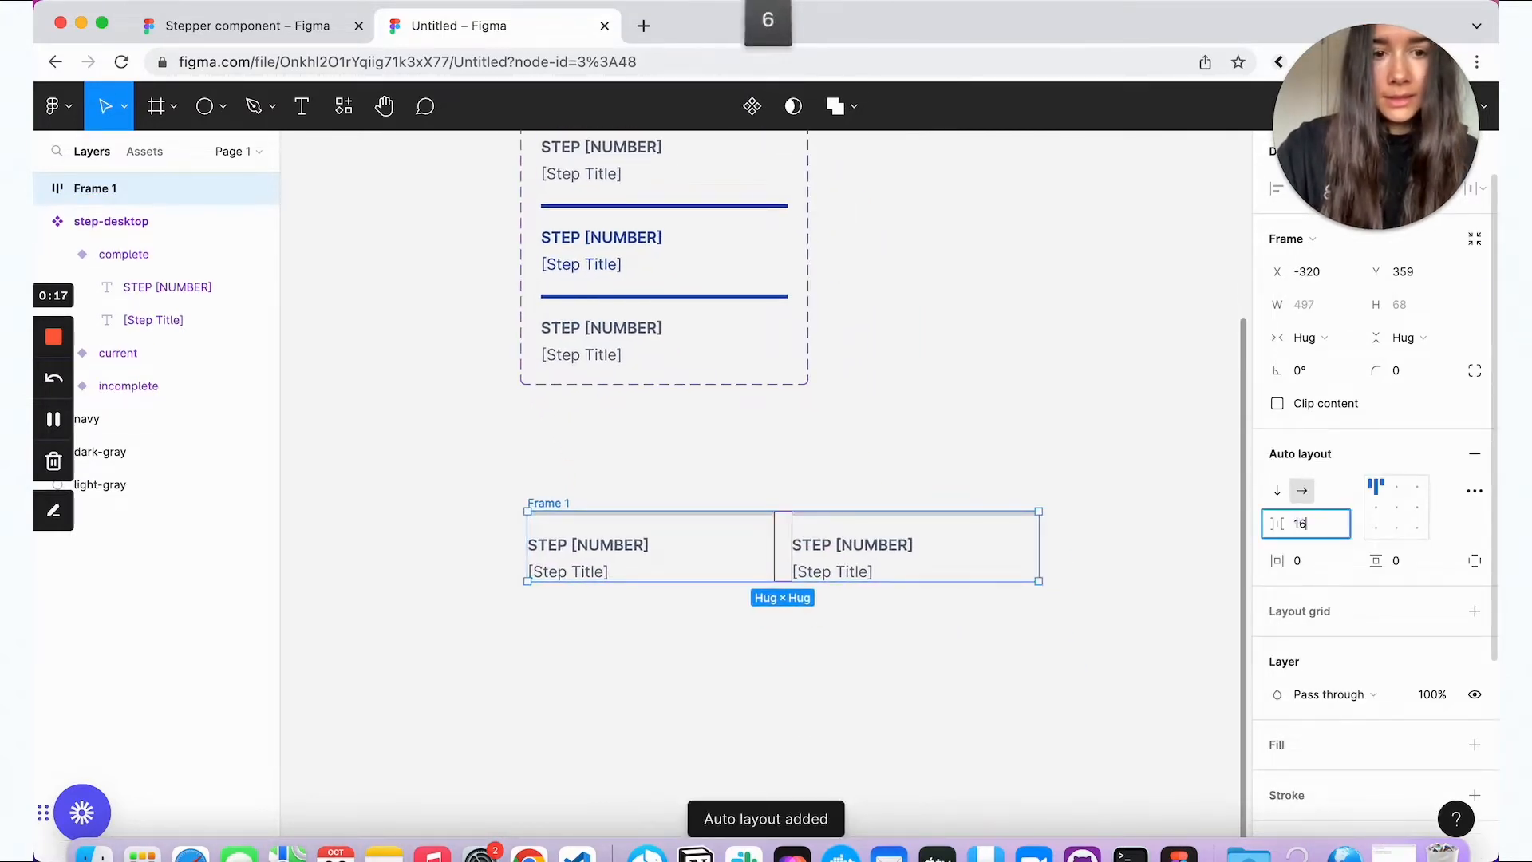
pyautogui.press('Return')
pyautogui.scroll(-1, 997, 516)
pyautogui.scroll(-2, 832, 514)
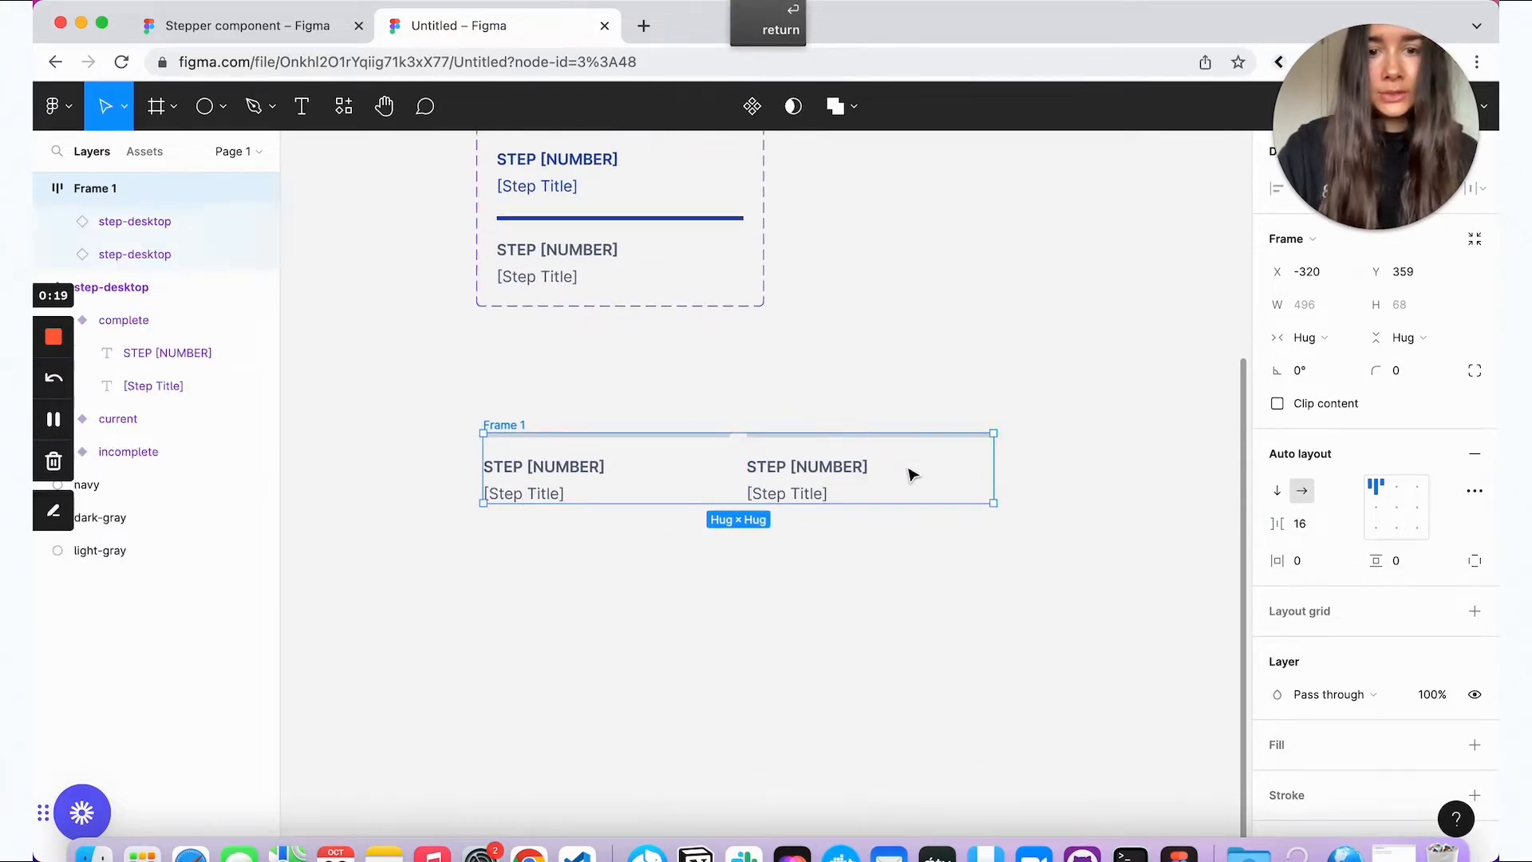
# Step: Switch the auto layout frame to a fixed width of 1280
pyautogui.keyDown('super'); pyautogui.click(910, 471); pyautogui.keyUp('super')
pyautogui.click(513, 424)
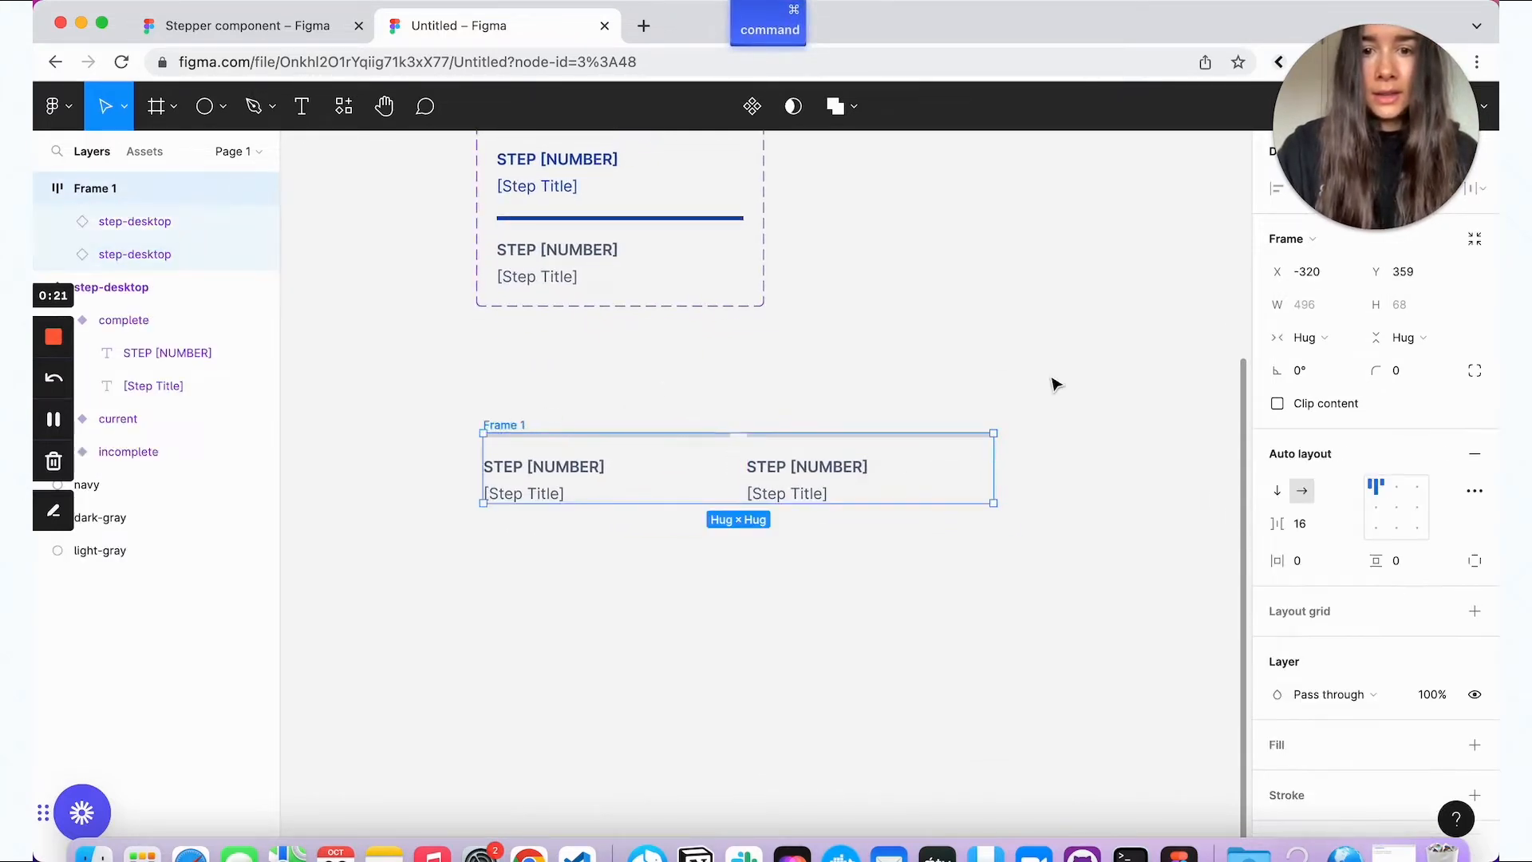
pyautogui.scroll(2, 1050, 383)
pyautogui.click(1328, 339)
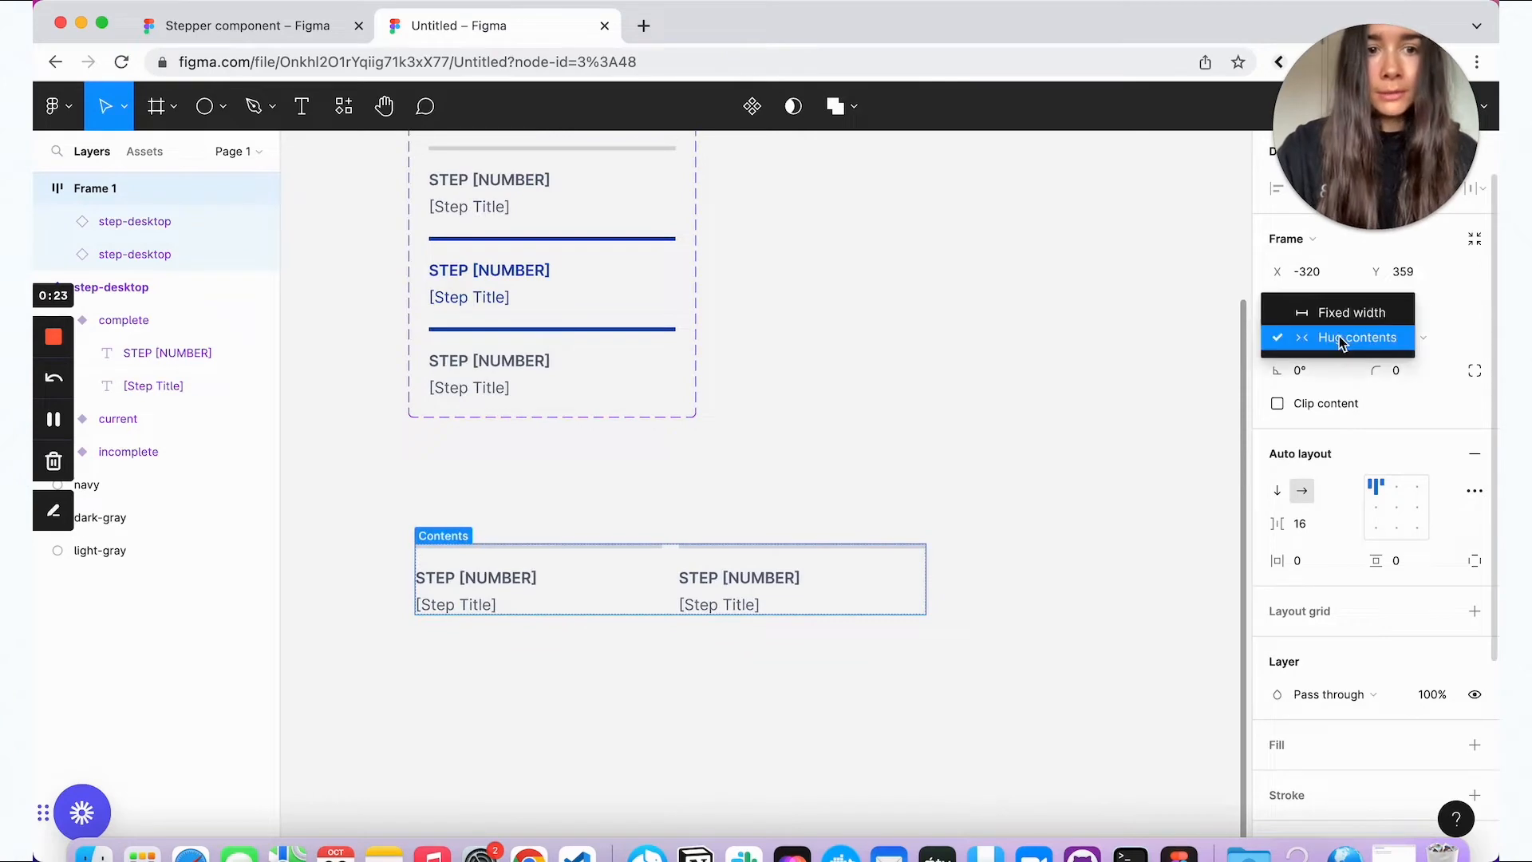
pyautogui.click(1320, 310)
pyautogui.click(1320, 314)
pyautogui.write('1080')
pyautogui.press('Return')
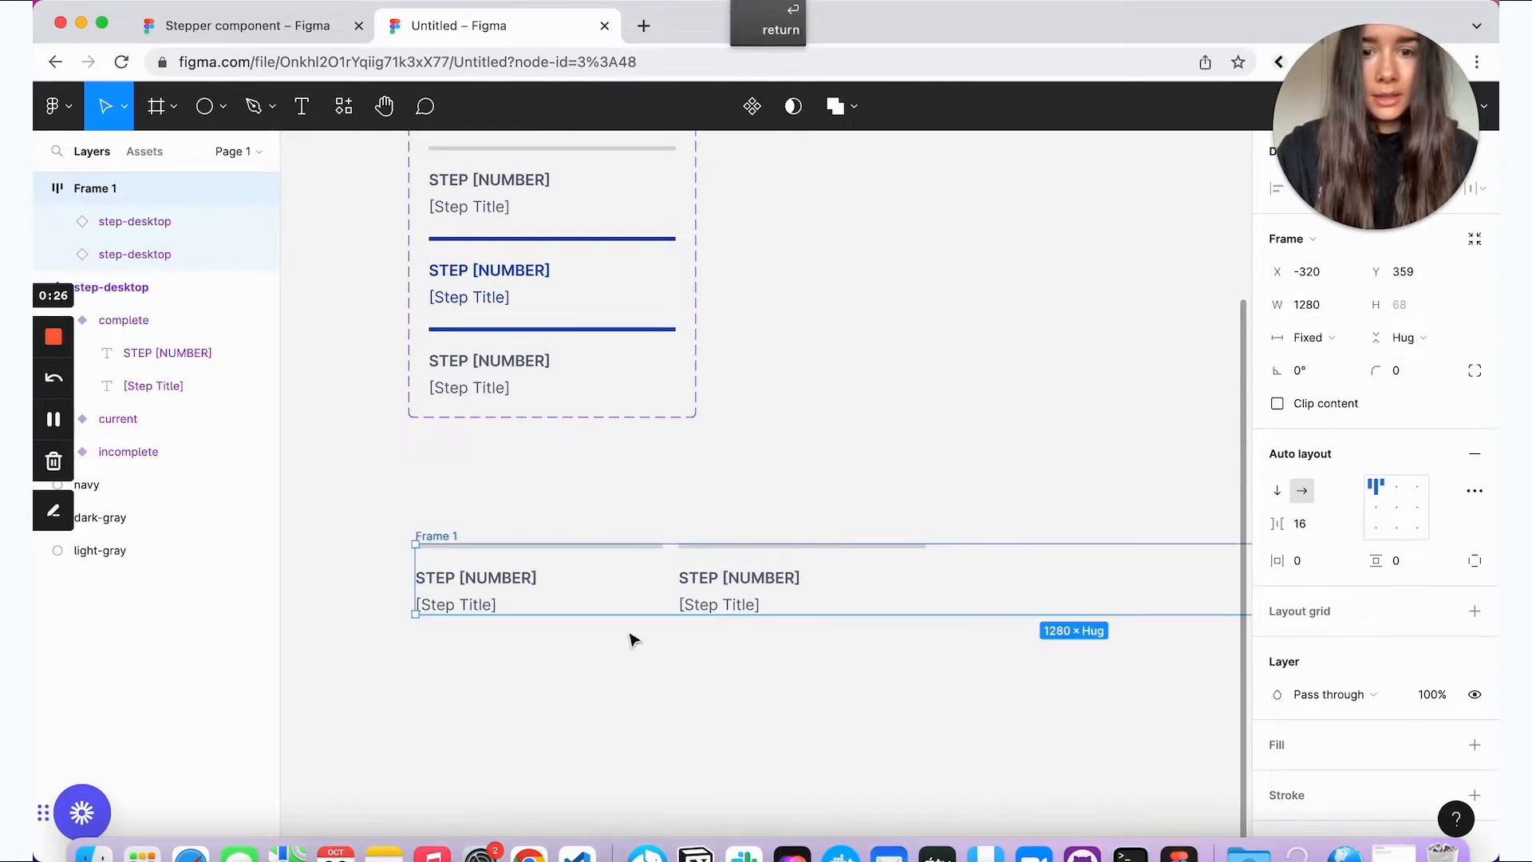
# Step: Set the horizontal resizing of both step instances in the frame to Fill container
pyautogui.click(728, 568)
pyautogui.keyDown('shift'); pyautogui.click(640, 583); pyautogui.keyUp('shift')
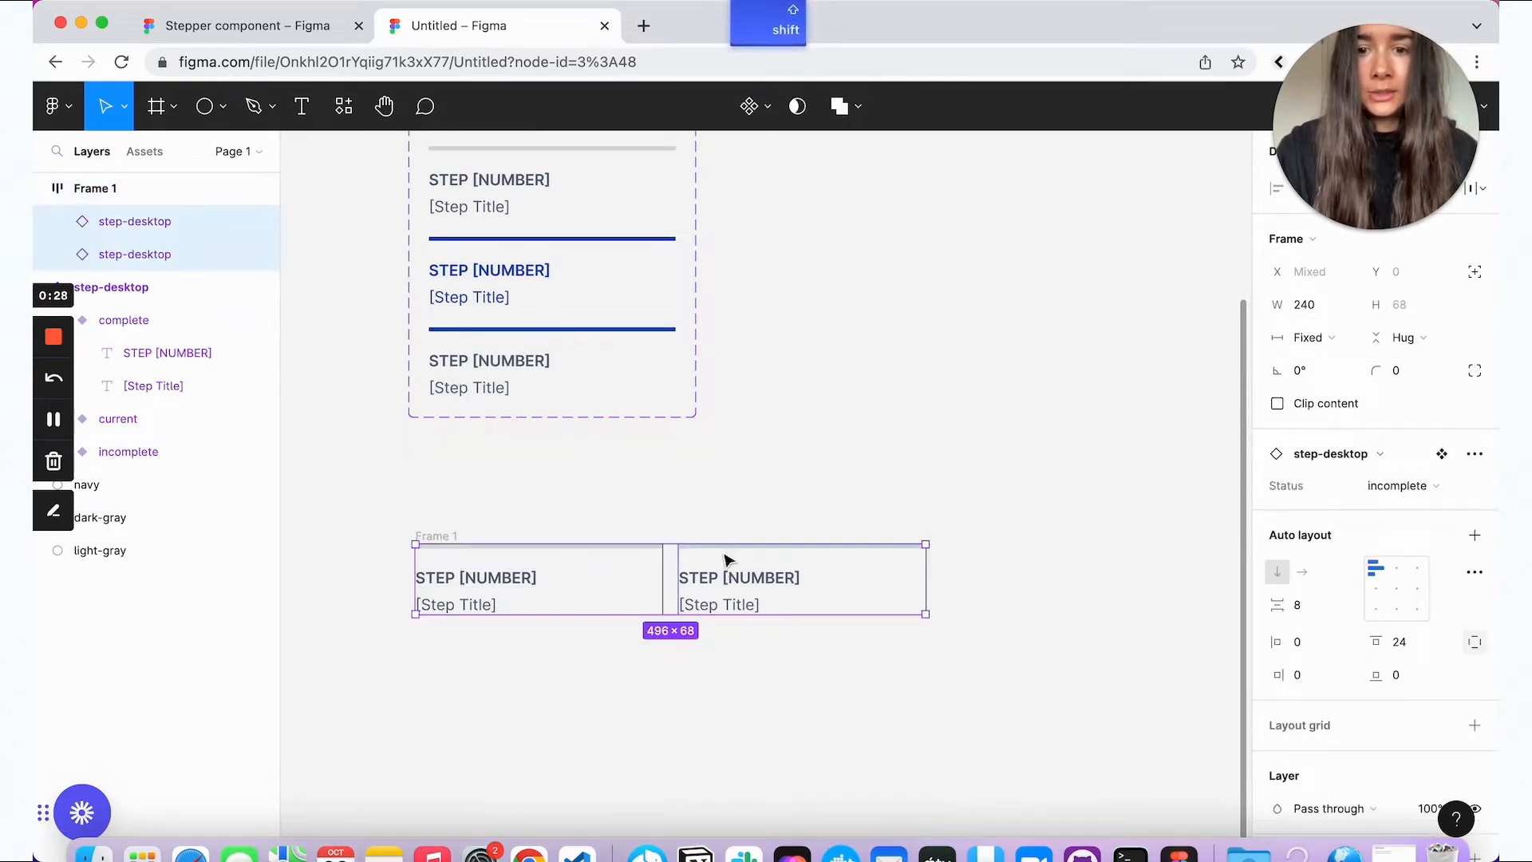
pyautogui.scroll(-3, 798, 527)
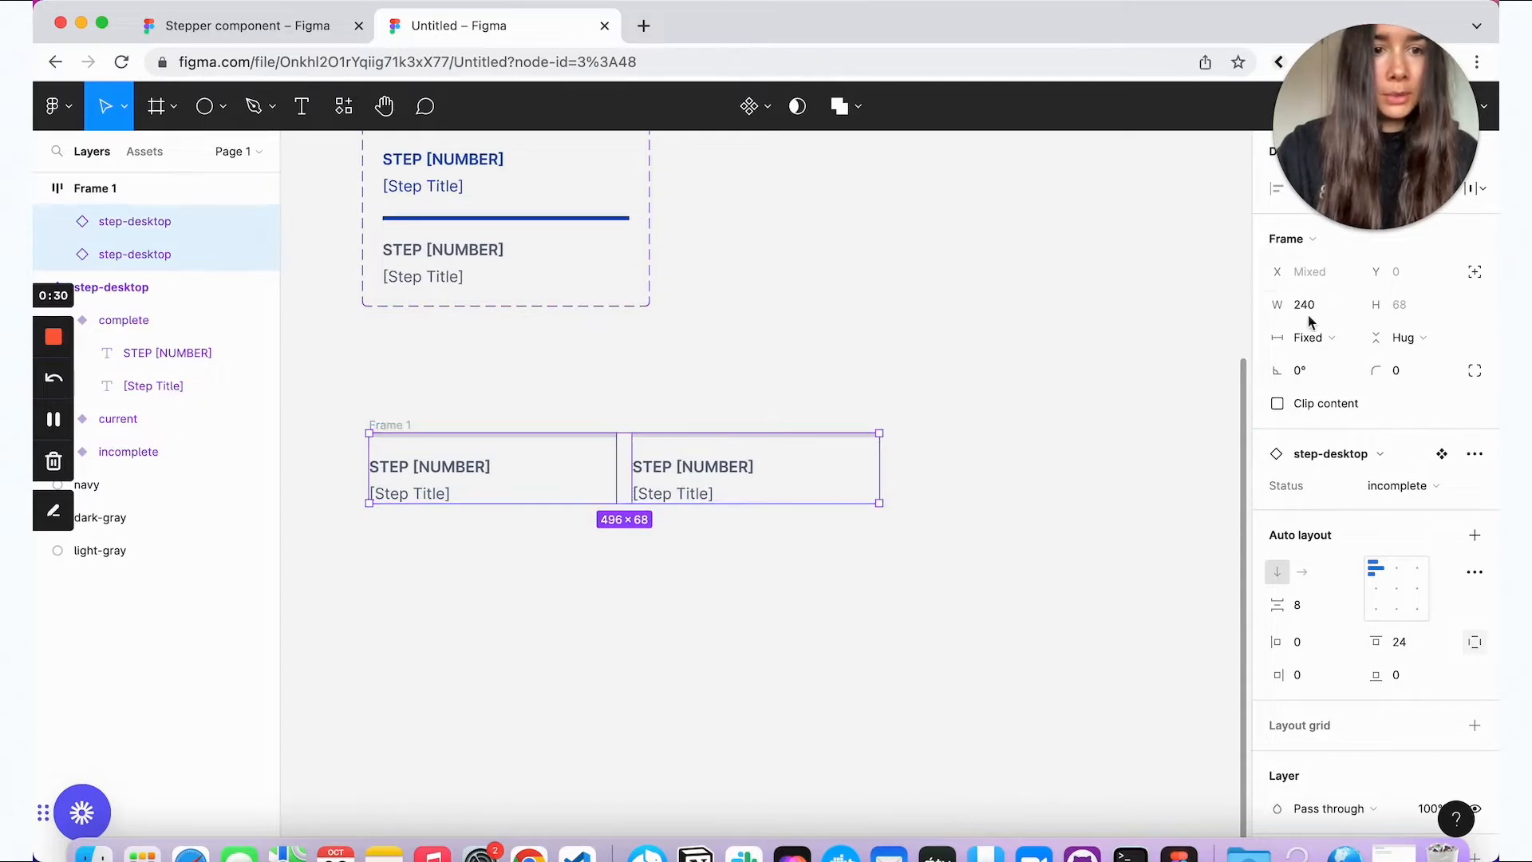
pyautogui.click(1328, 337)
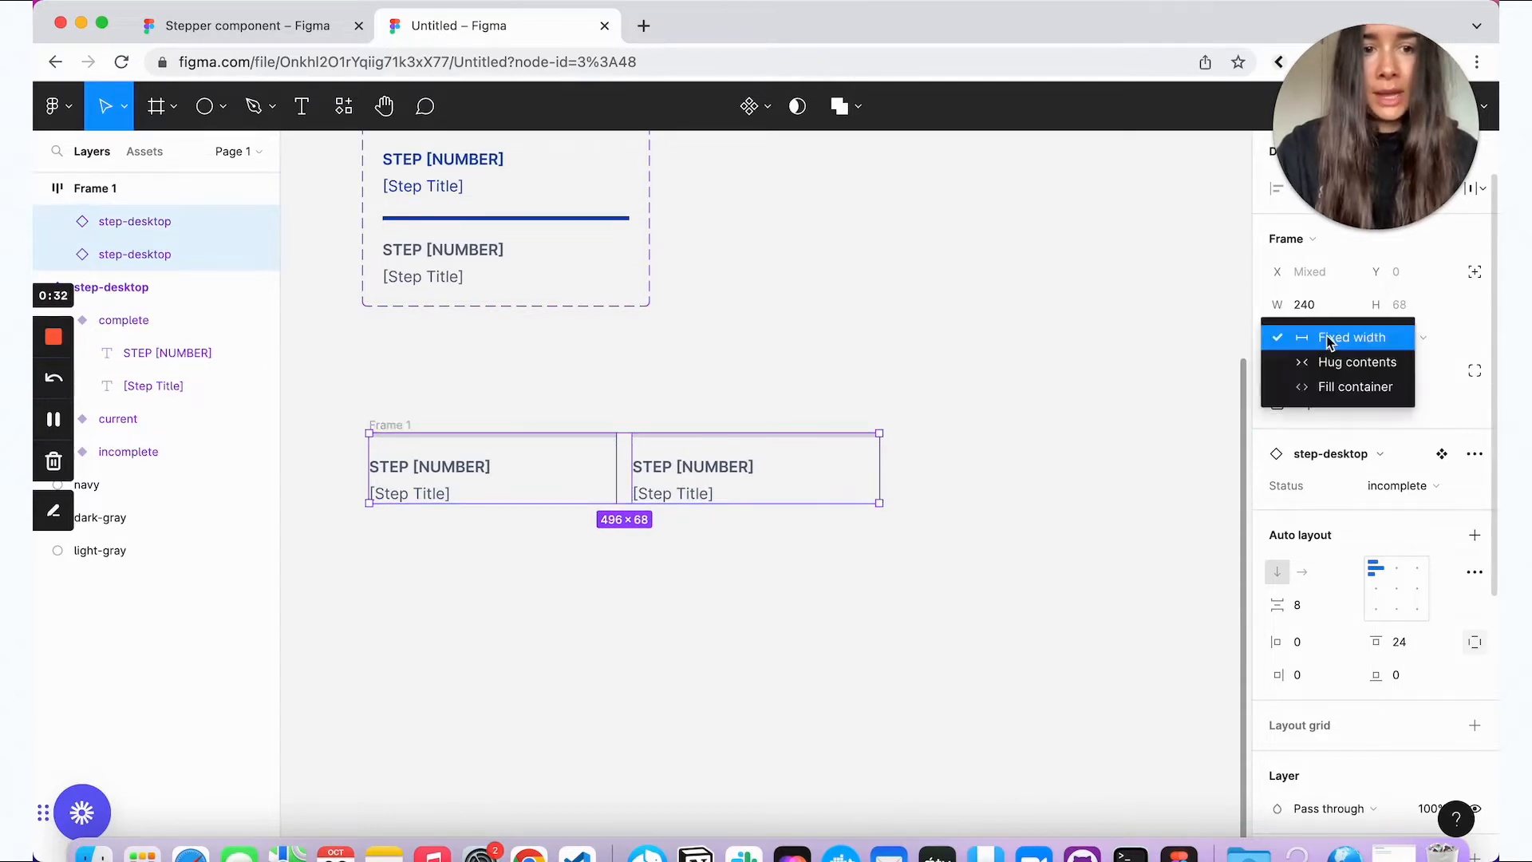
pyautogui.click(1324, 386)
pyautogui.click(1135, 401)
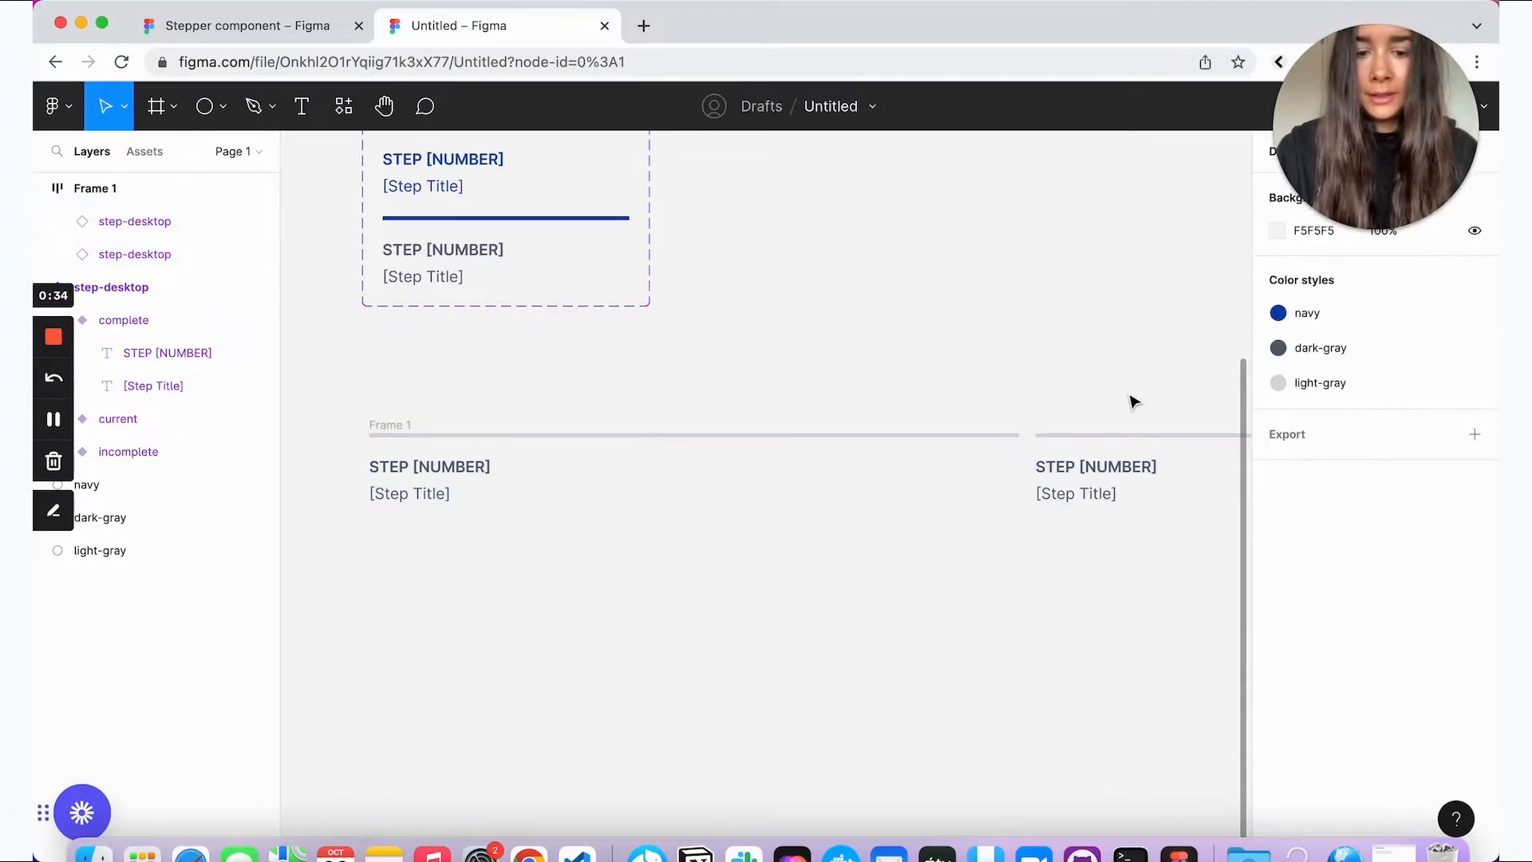
# Step: Rename the auto layout frame as stepper-desktop
pyautogui.press('super+minus')
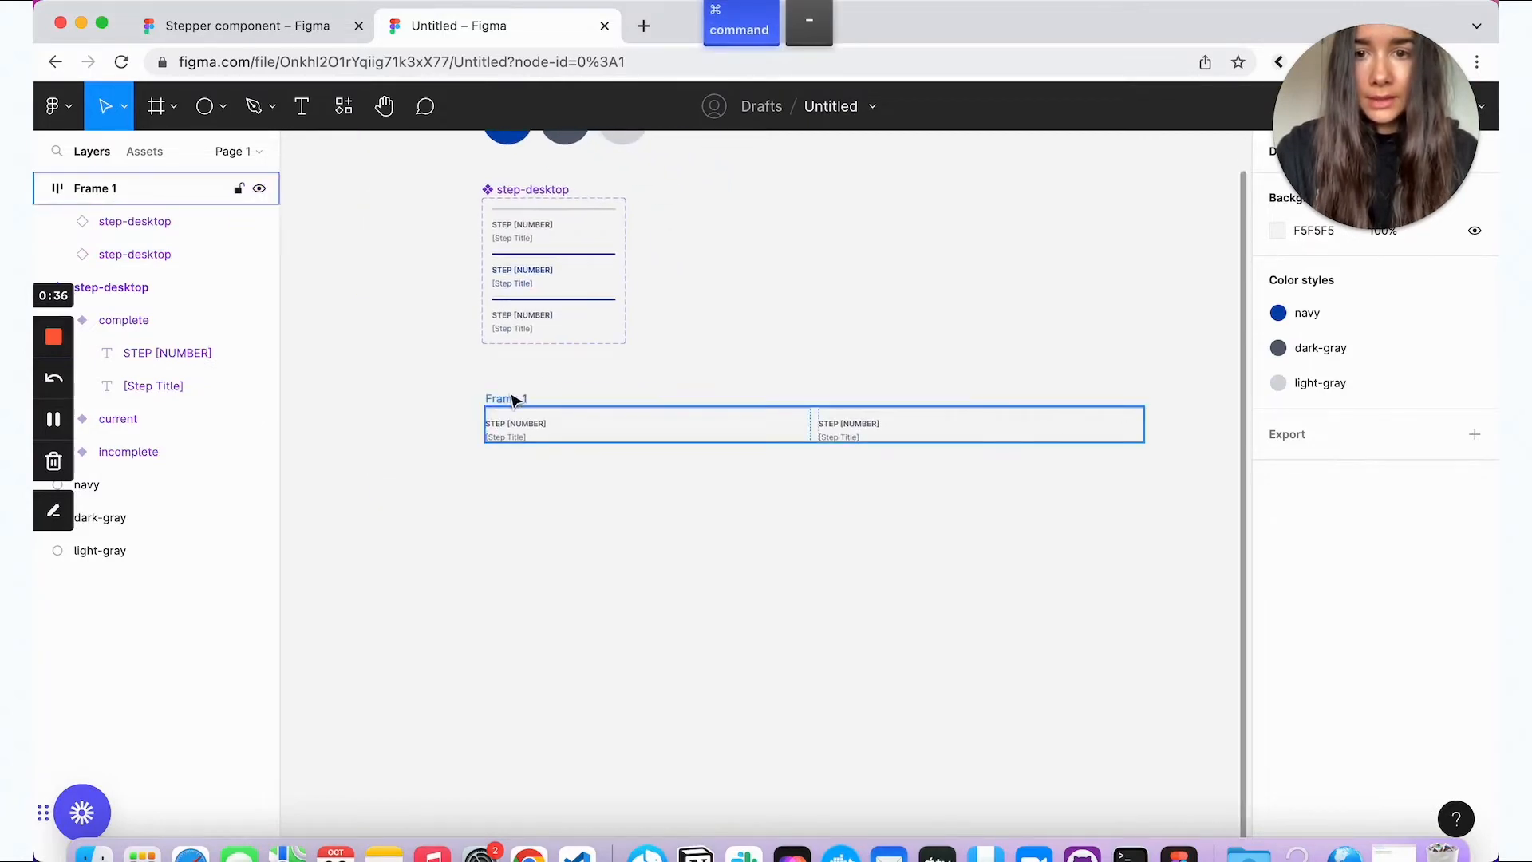
pyautogui.click(509, 401)
pyautogui.hscroll(-1, 892, 346)
pyautogui.scroll(1, 892, 345)
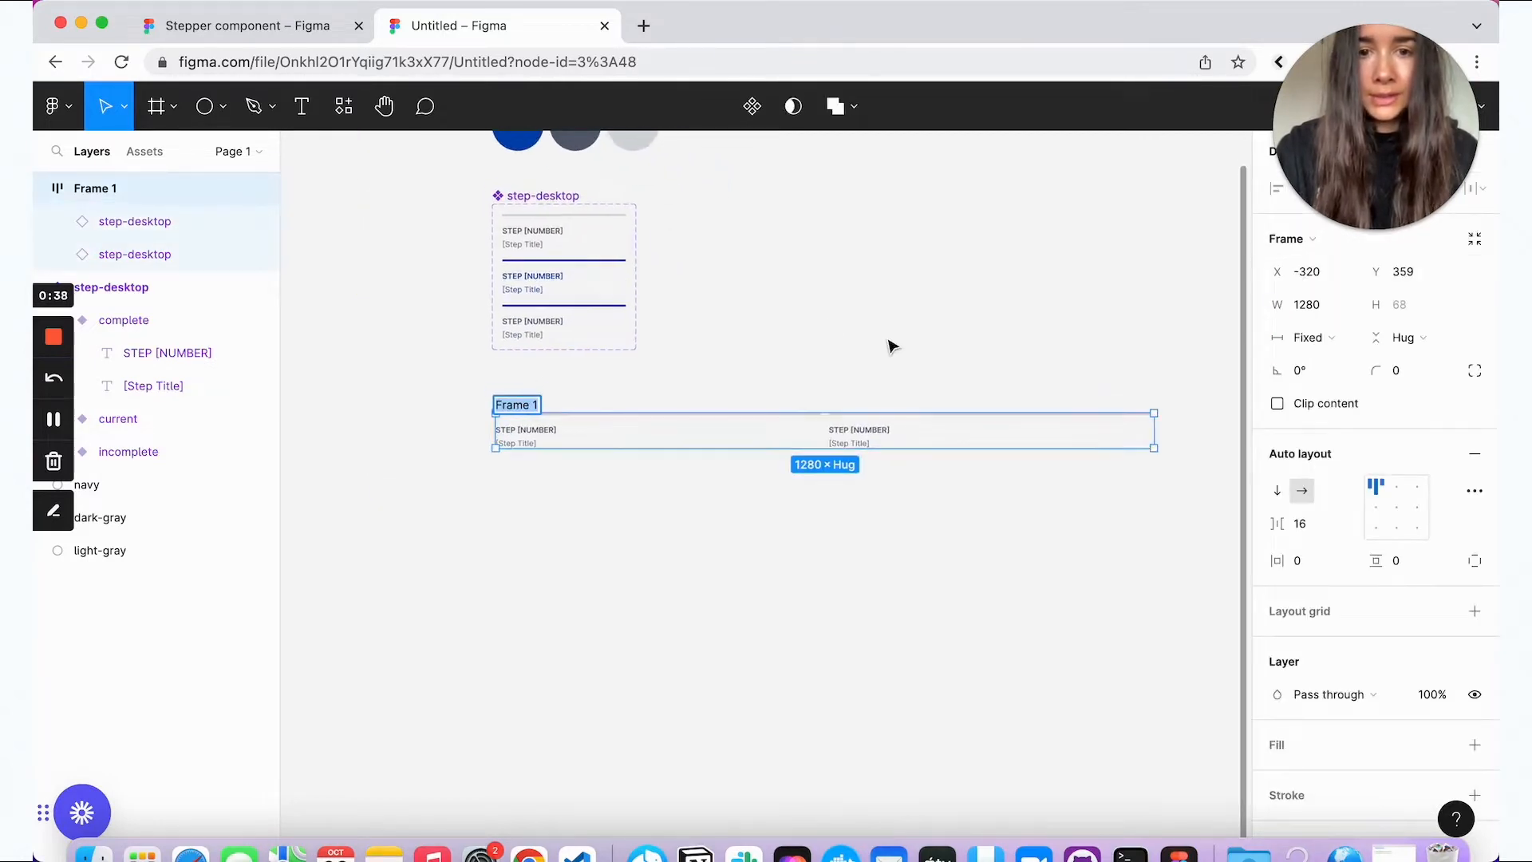
pyautogui.write('stepper-d')
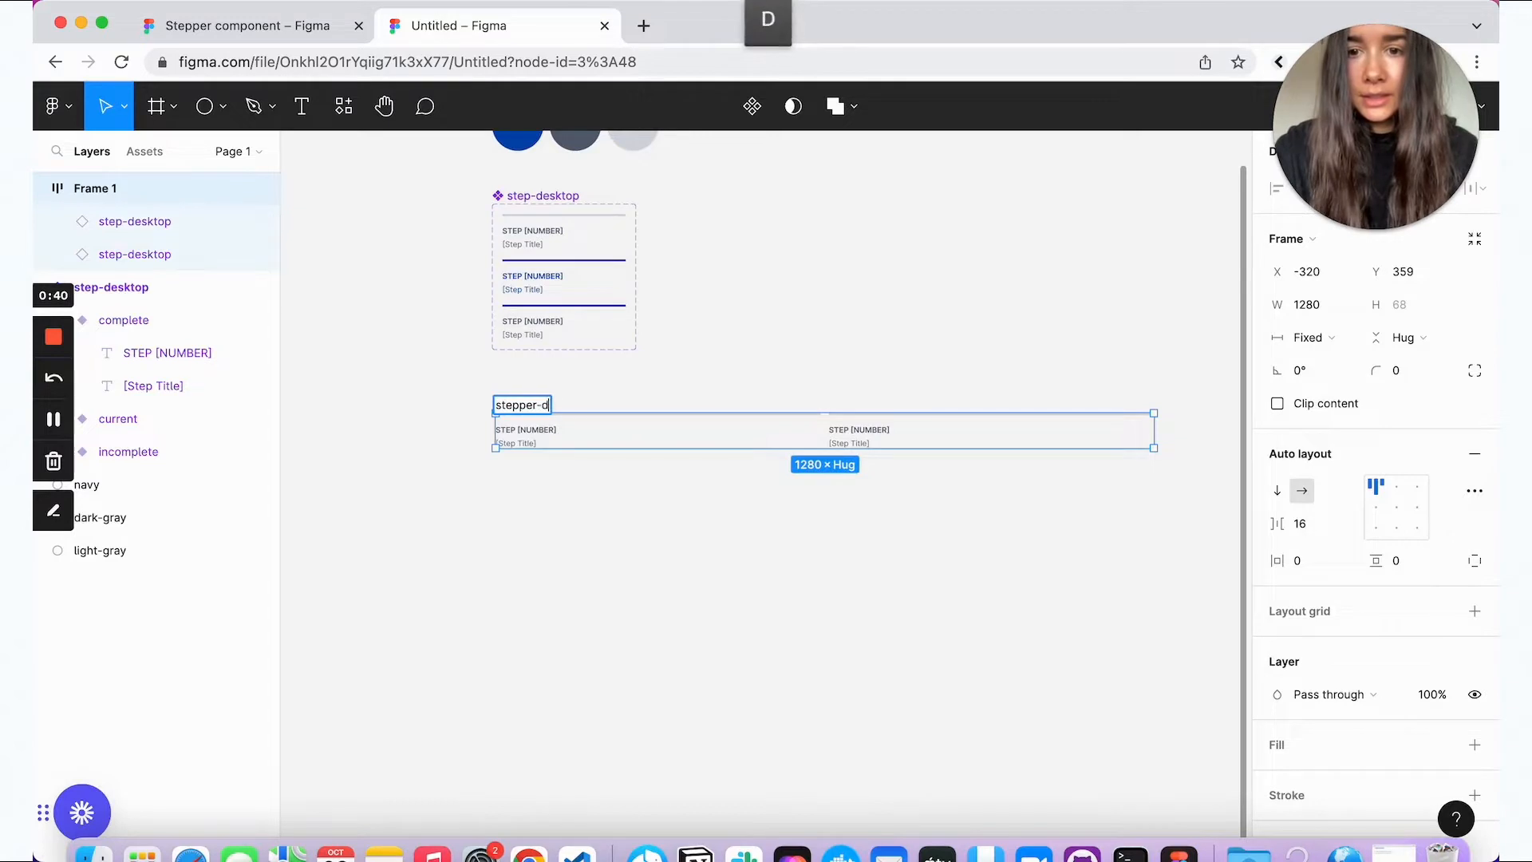
pyautogui.write('esktop')
pyautogui.click(801, 596)
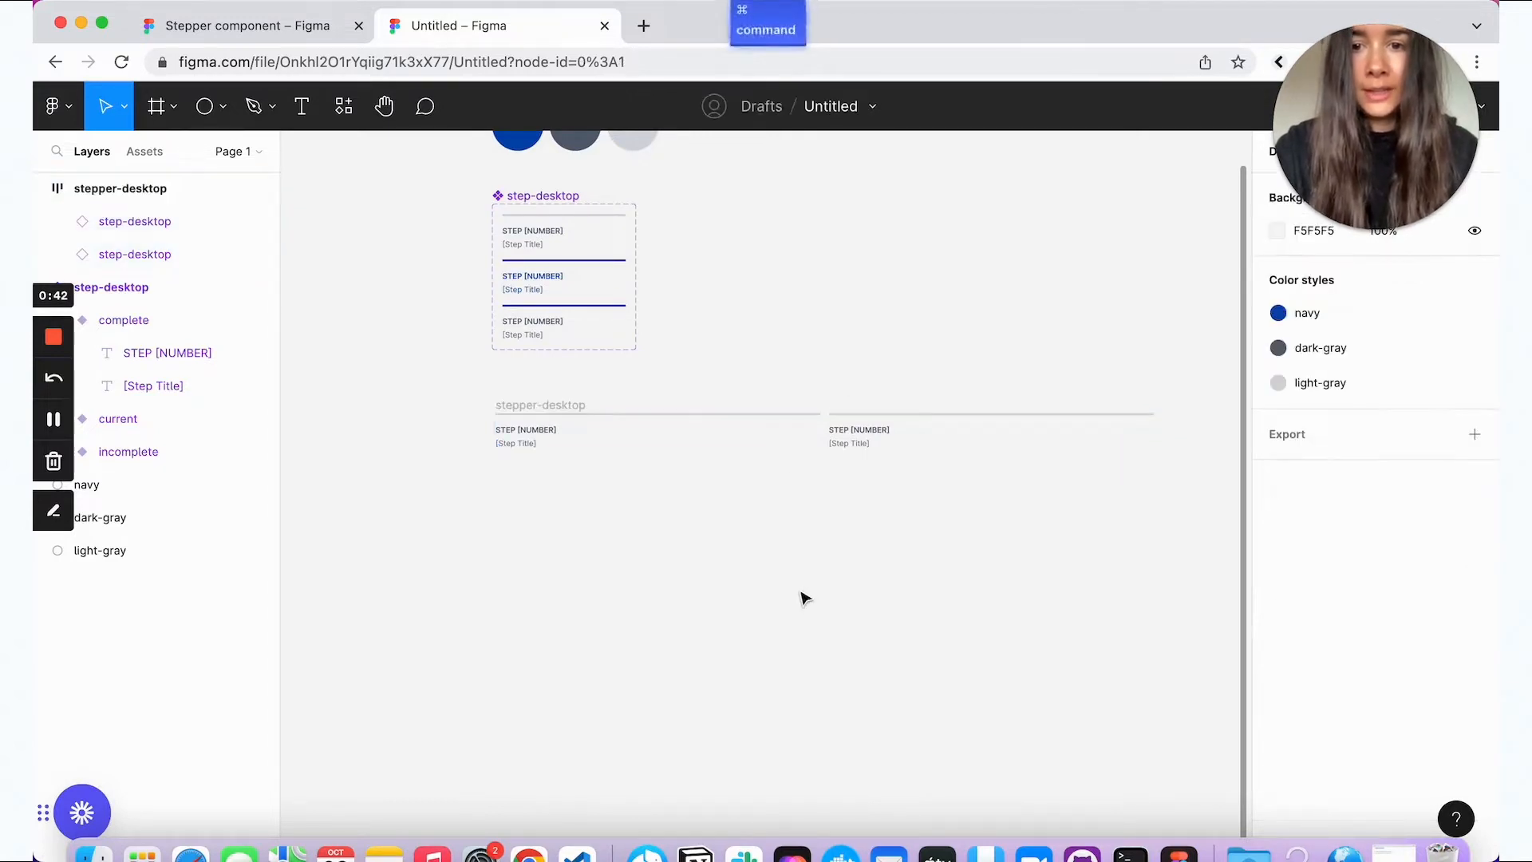
# Step: Change the first step instance's number text to STEP 1
pyautogui.press('super+equal')
pyautogui.hscroll(-6, 803, 598)
pyautogui.scroll(1, 803, 598)
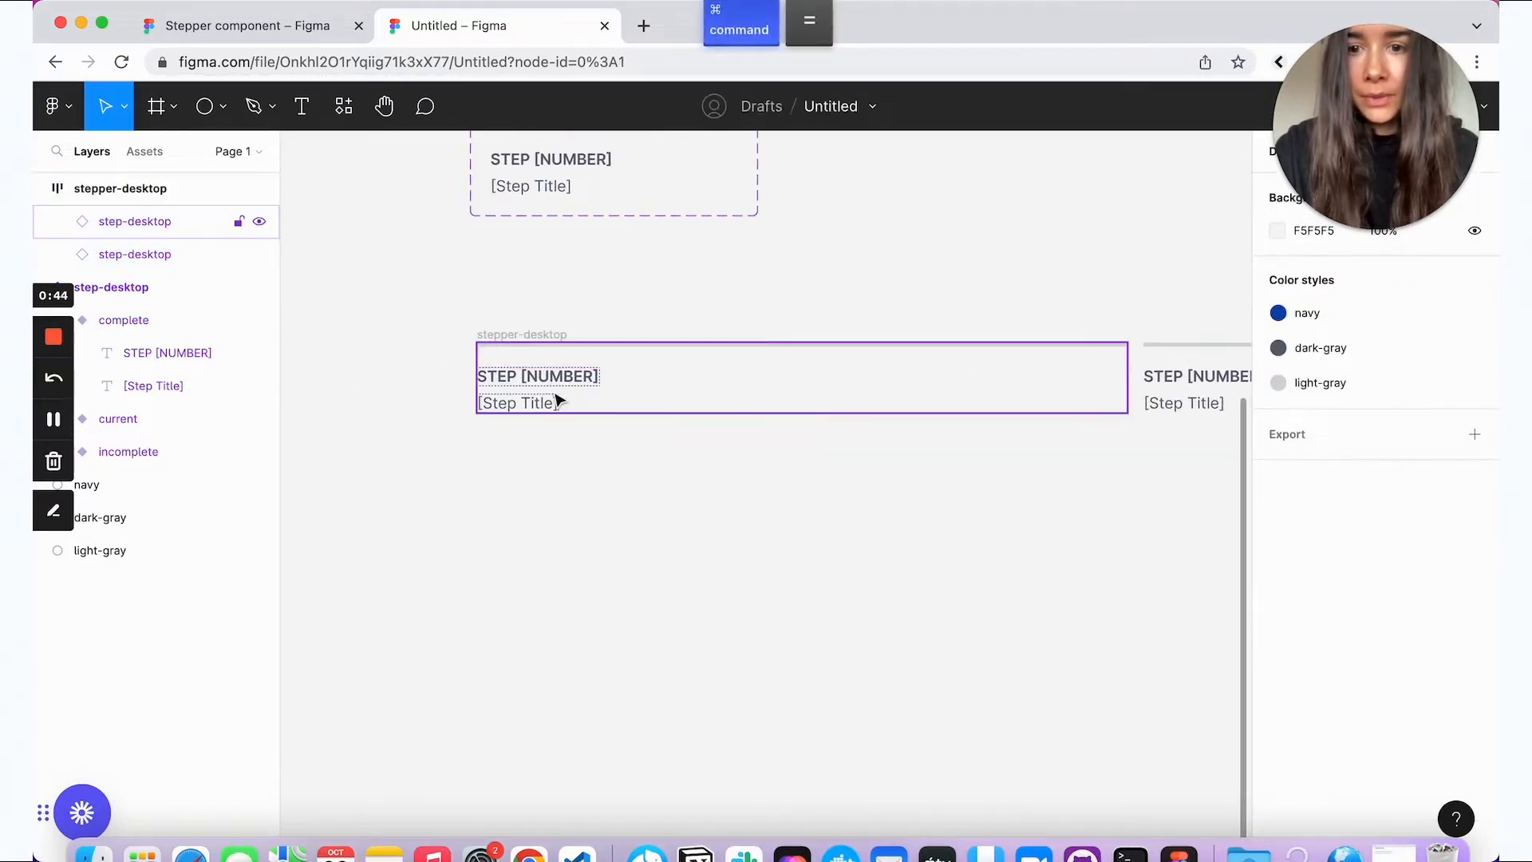
pyautogui.doubleClick(546, 387)
pyautogui.doubleClick(547, 387)
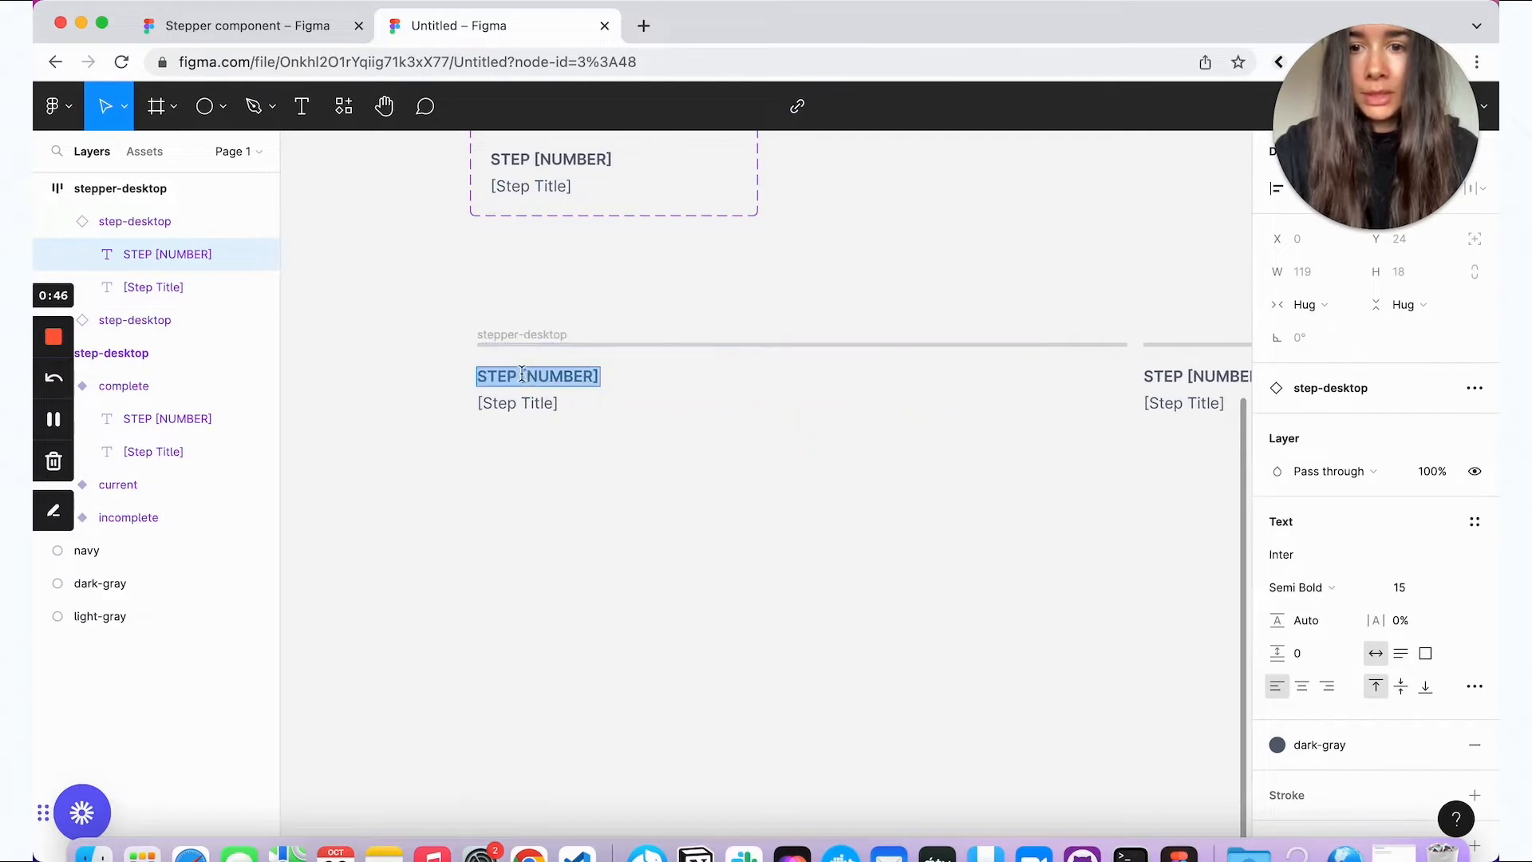
pyautogui.moveTo(521, 376); pyautogui.dragTo(837, 377)
pyautogui.write('1')
# Step: Change the second step instance's number text to STEP 2
pyautogui.hscroll(4, 837, 377)
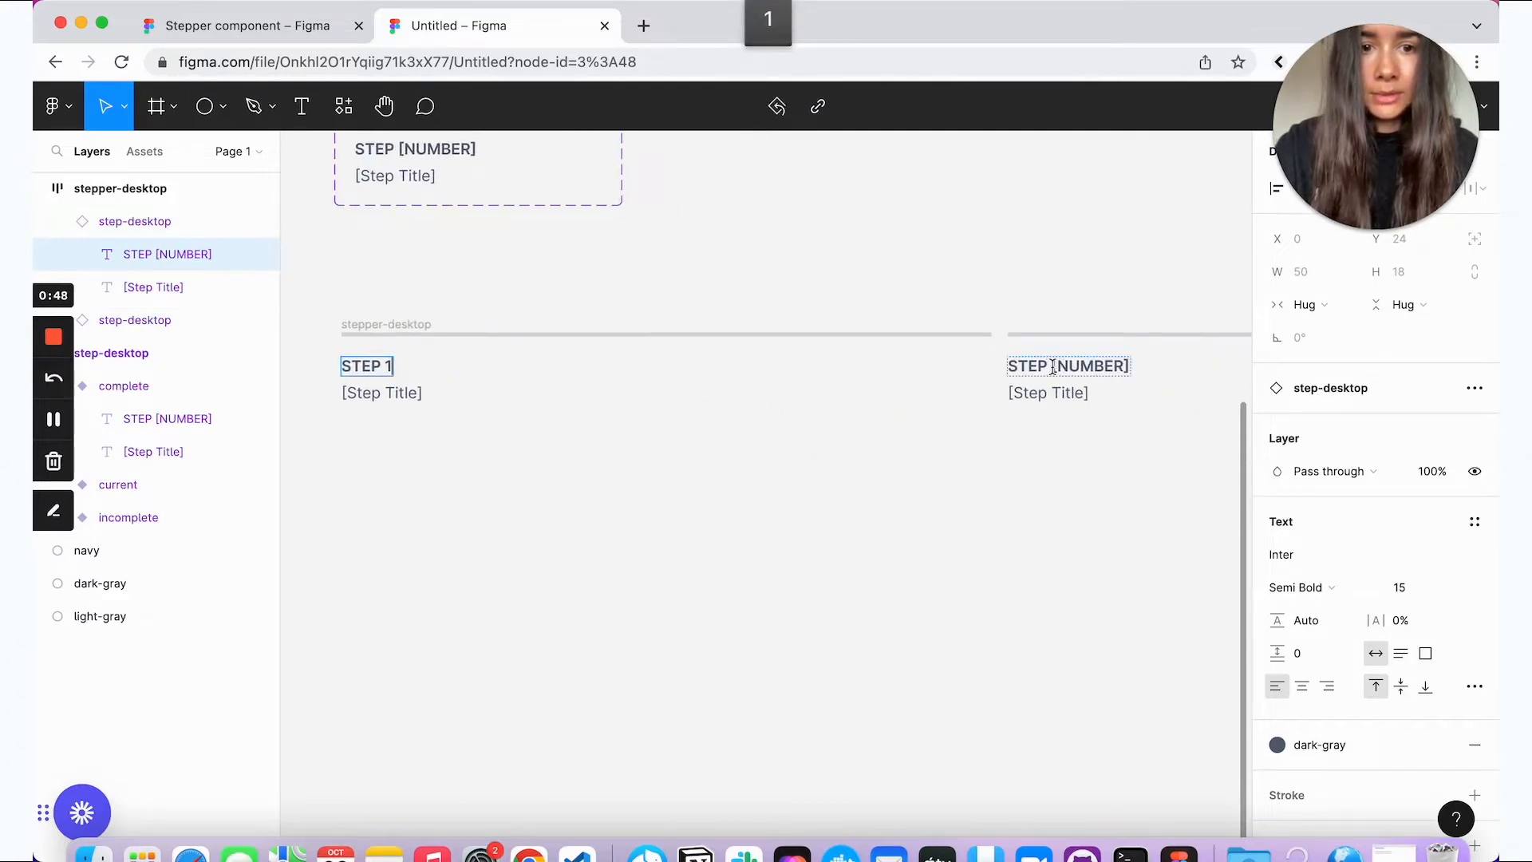
pyautogui.doubleClick(1029, 366)
pyautogui.moveTo(993, 365); pyautogui.dragTo(1266, 372)
pyautogui.write('2')
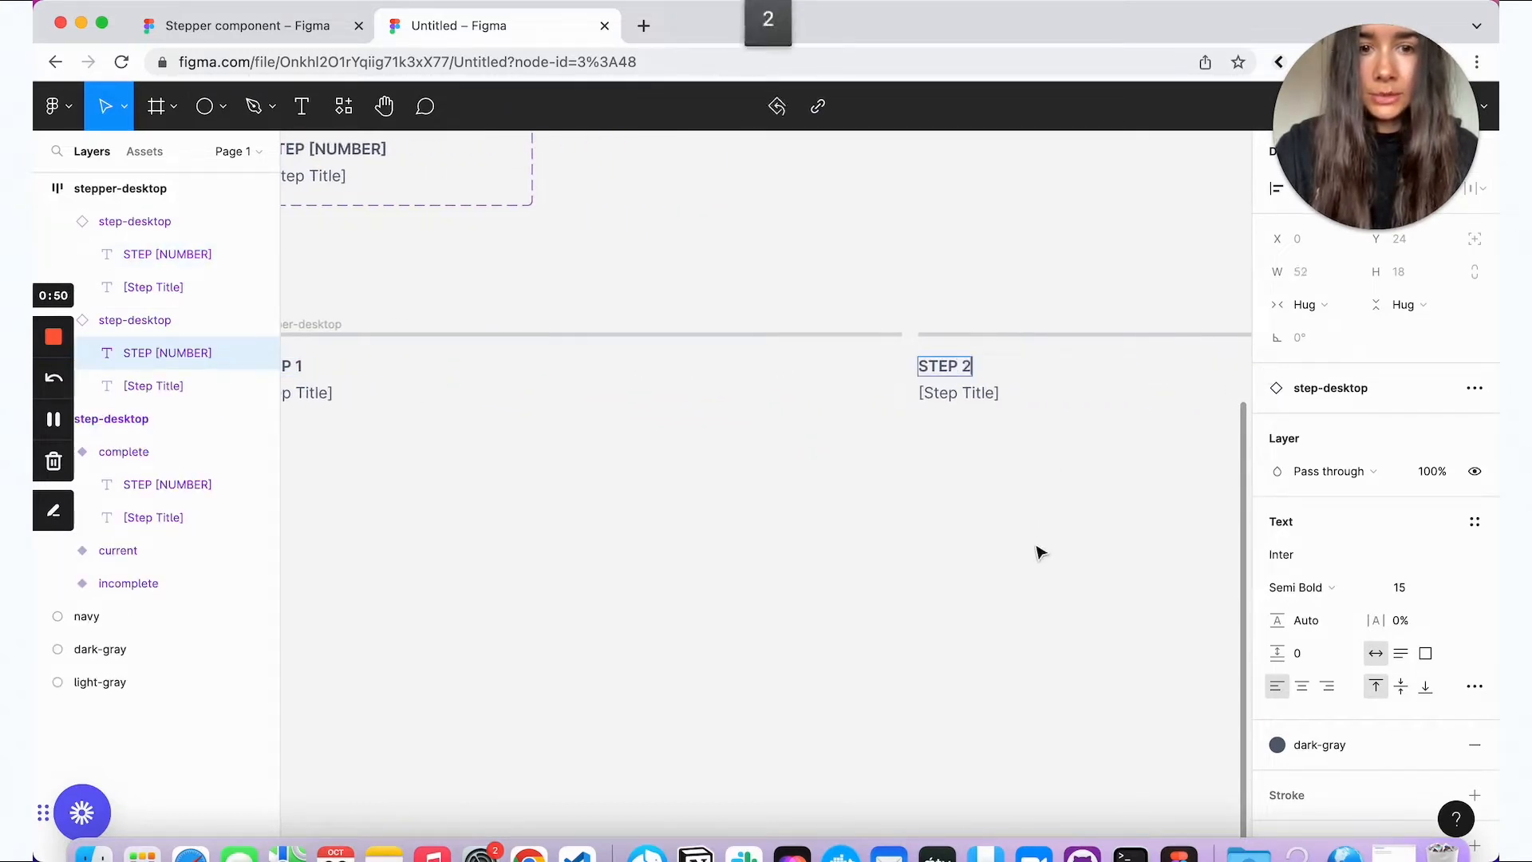
# Step: Convert the stepper-desktop frame into a component
pyautogui.hscroll(2, 1037, 478)
pyautogui.click(1098, 454)
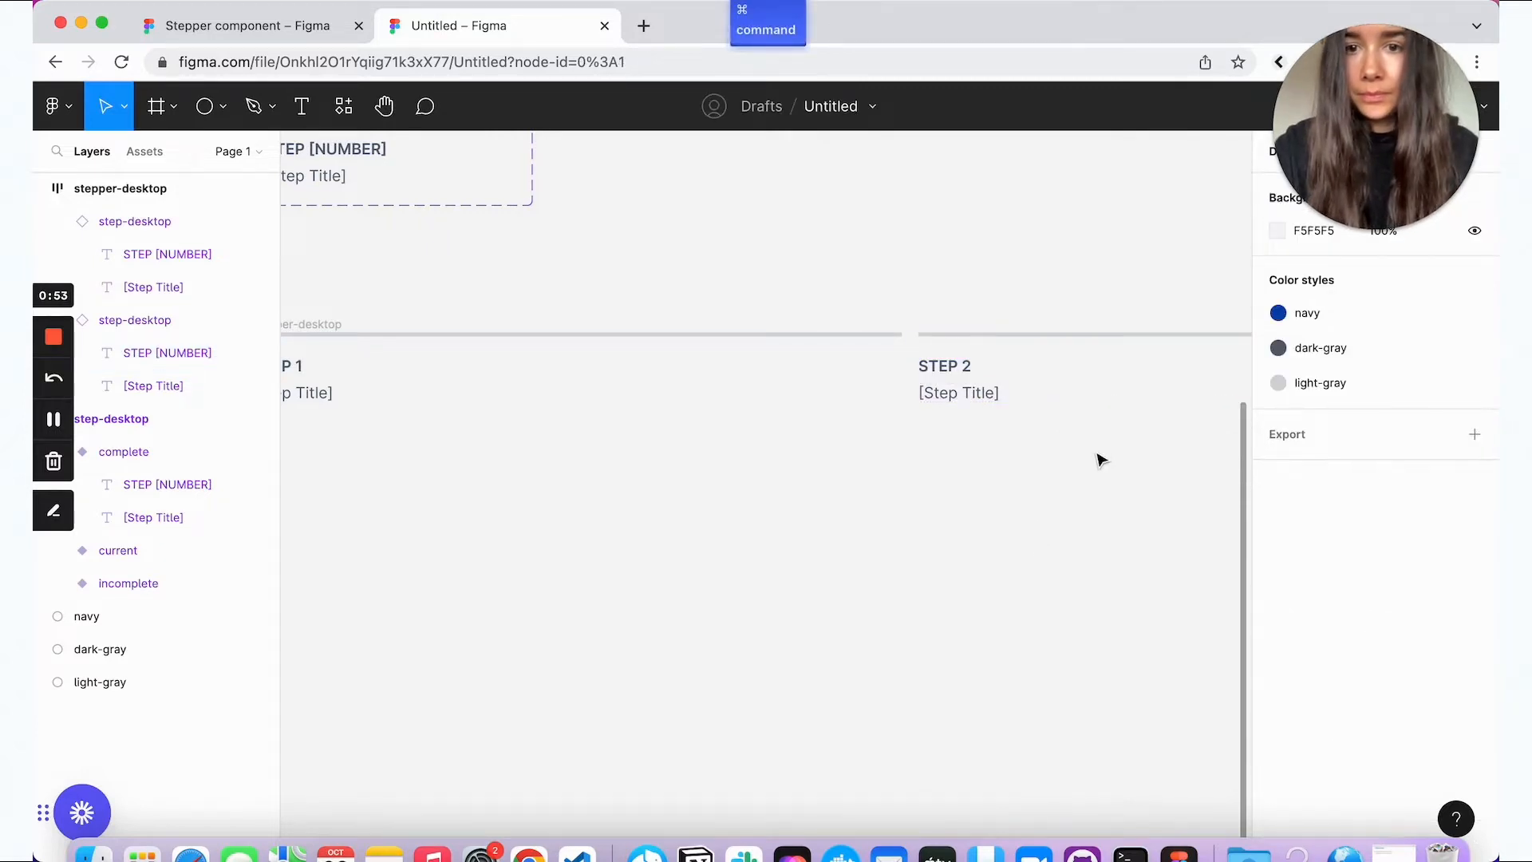
pyautogui.hscroll(-3, 1098, 461)
pyautogui.click(517, 372)
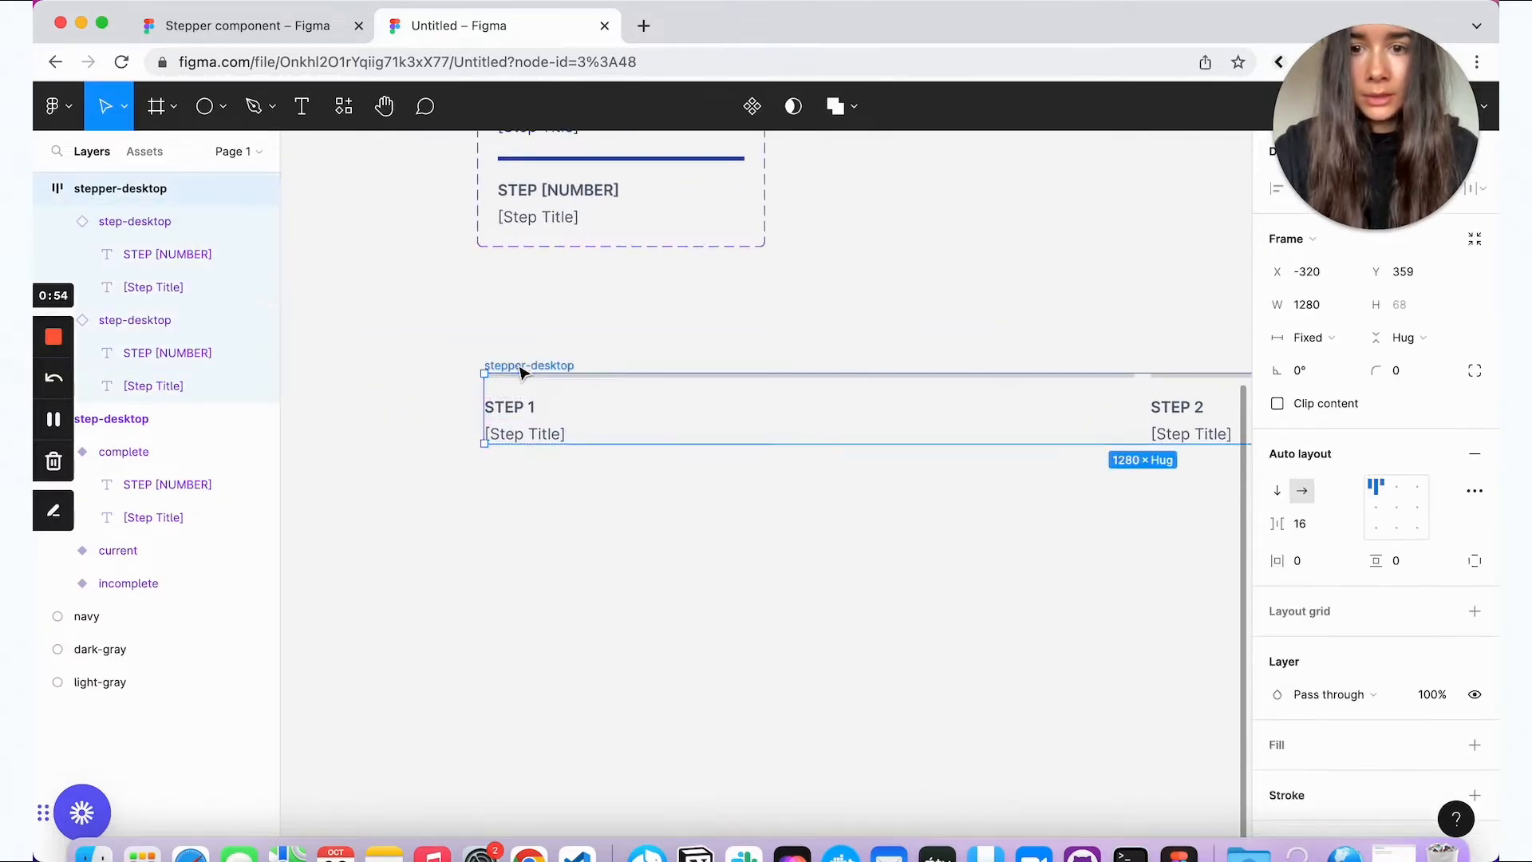
pyautogui.click(752, 106)
pyautogui.click(822, 302)
pyautogui.scroll(-2, 824, 305)
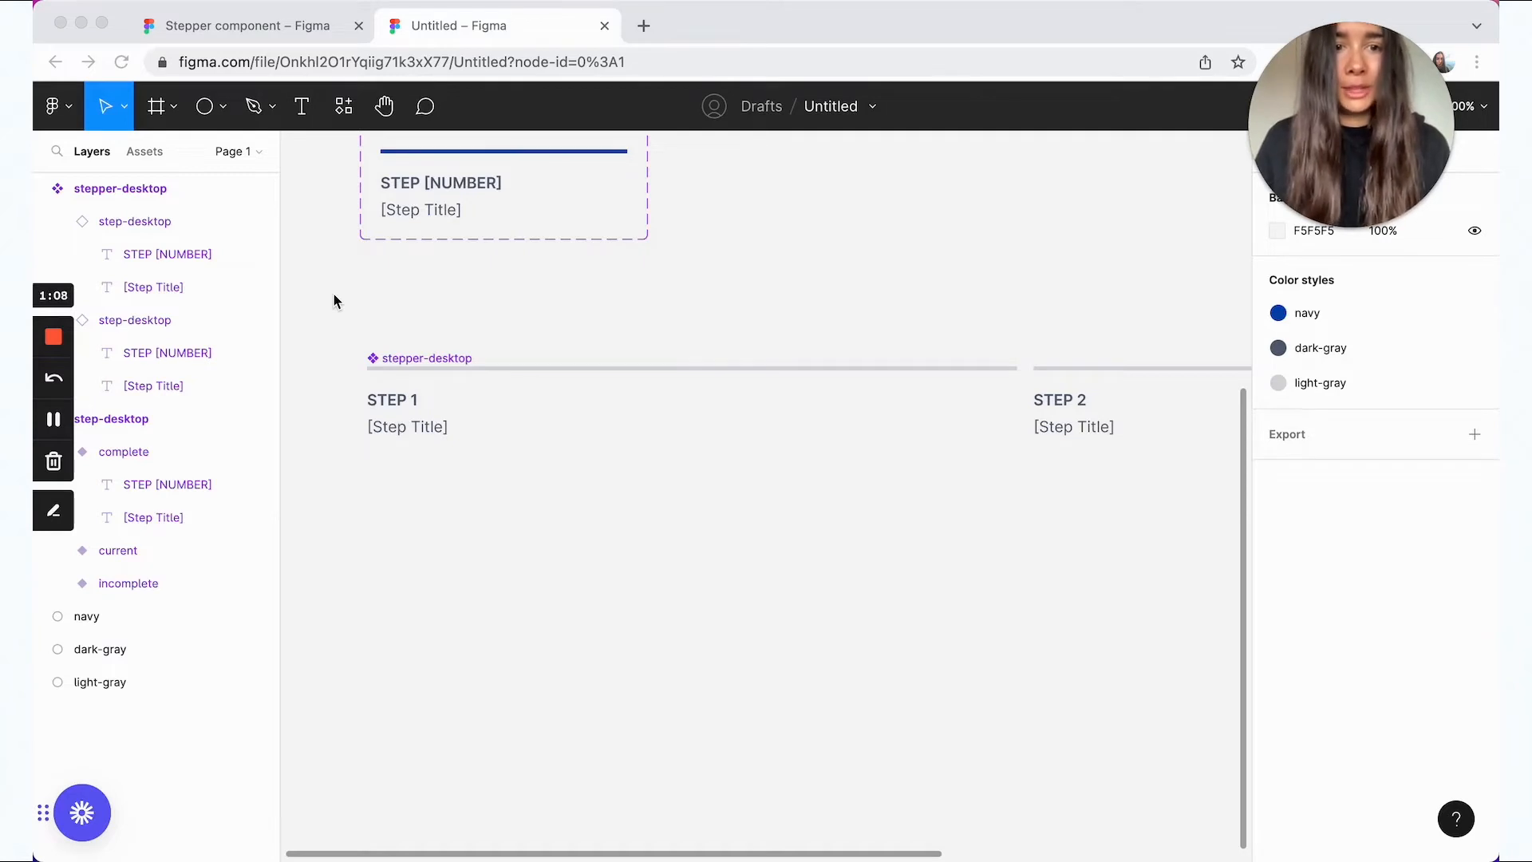
# Step: Add a variant property to the stepper-desktop component and name it # of steps
pyautogui.click(406, 361)
pyautogui.click(471, 368)
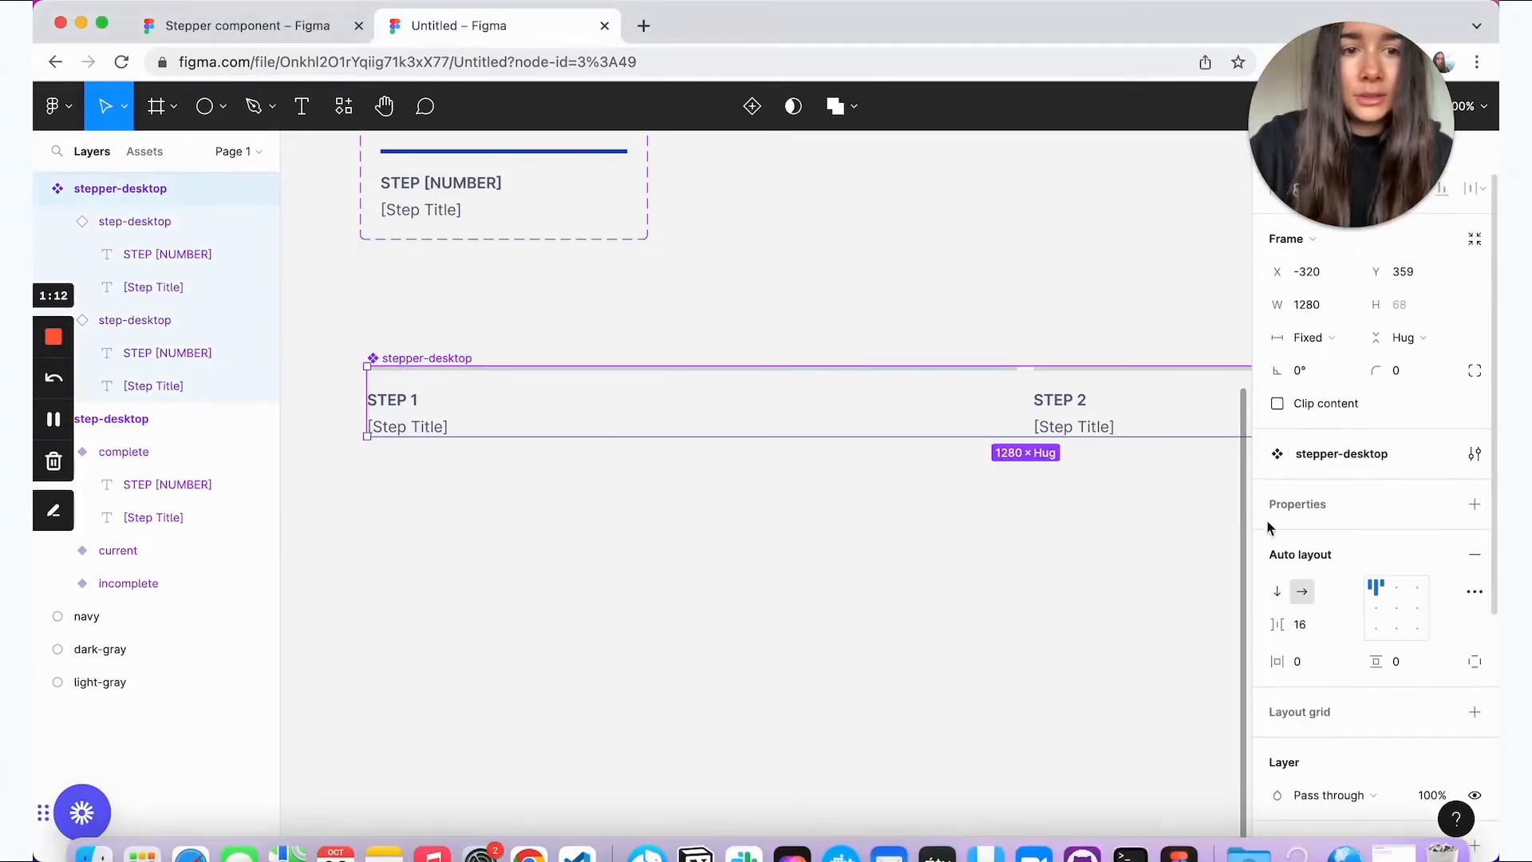
pyautogui.scroll(-2, 1091, 657)
pyautogui.click(1475, 505)
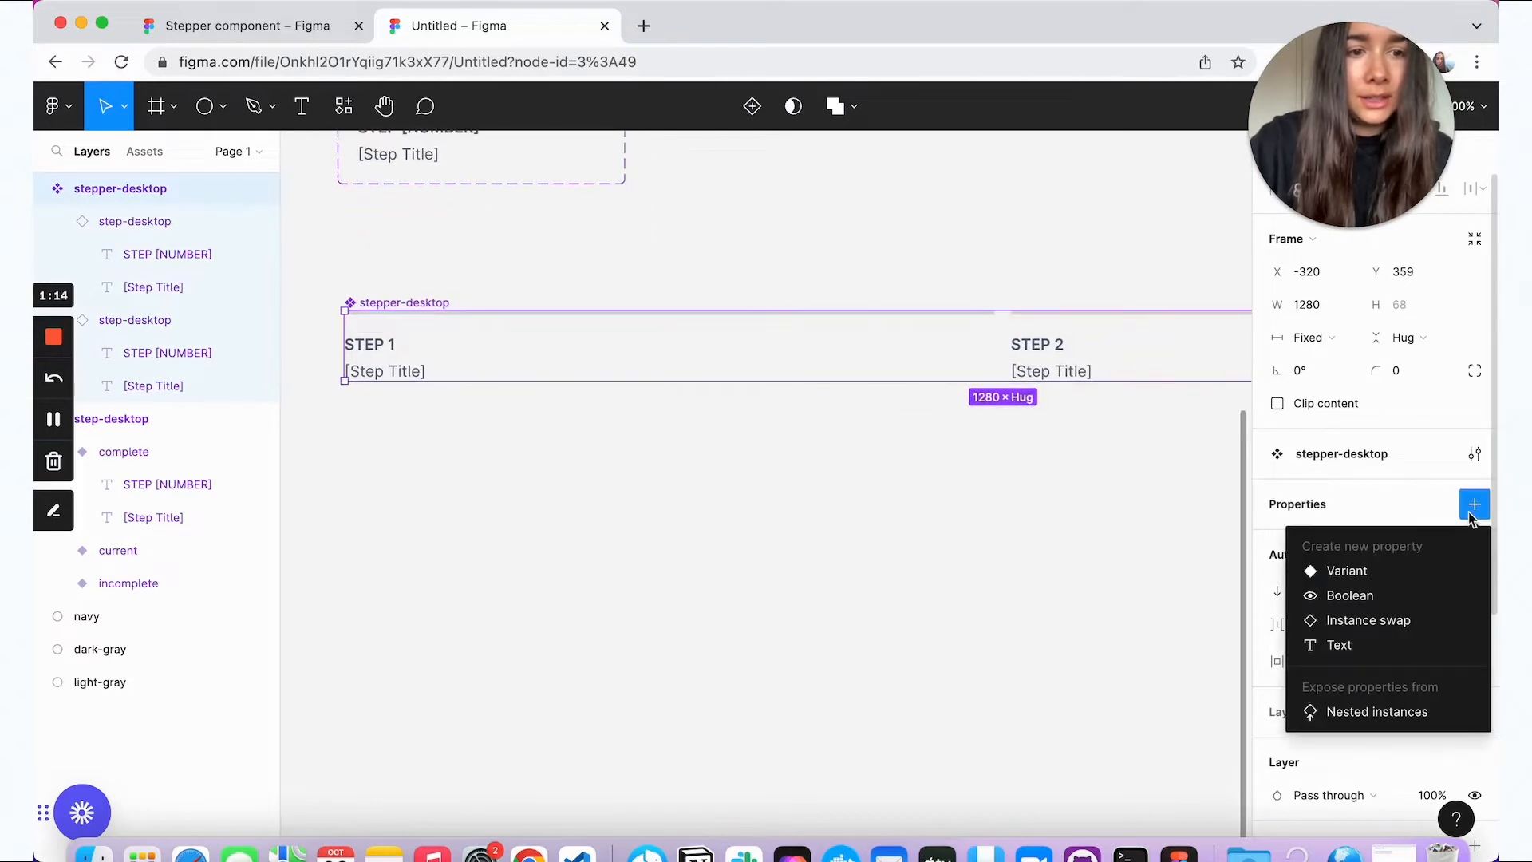
pyautogui.click(1377, 571)
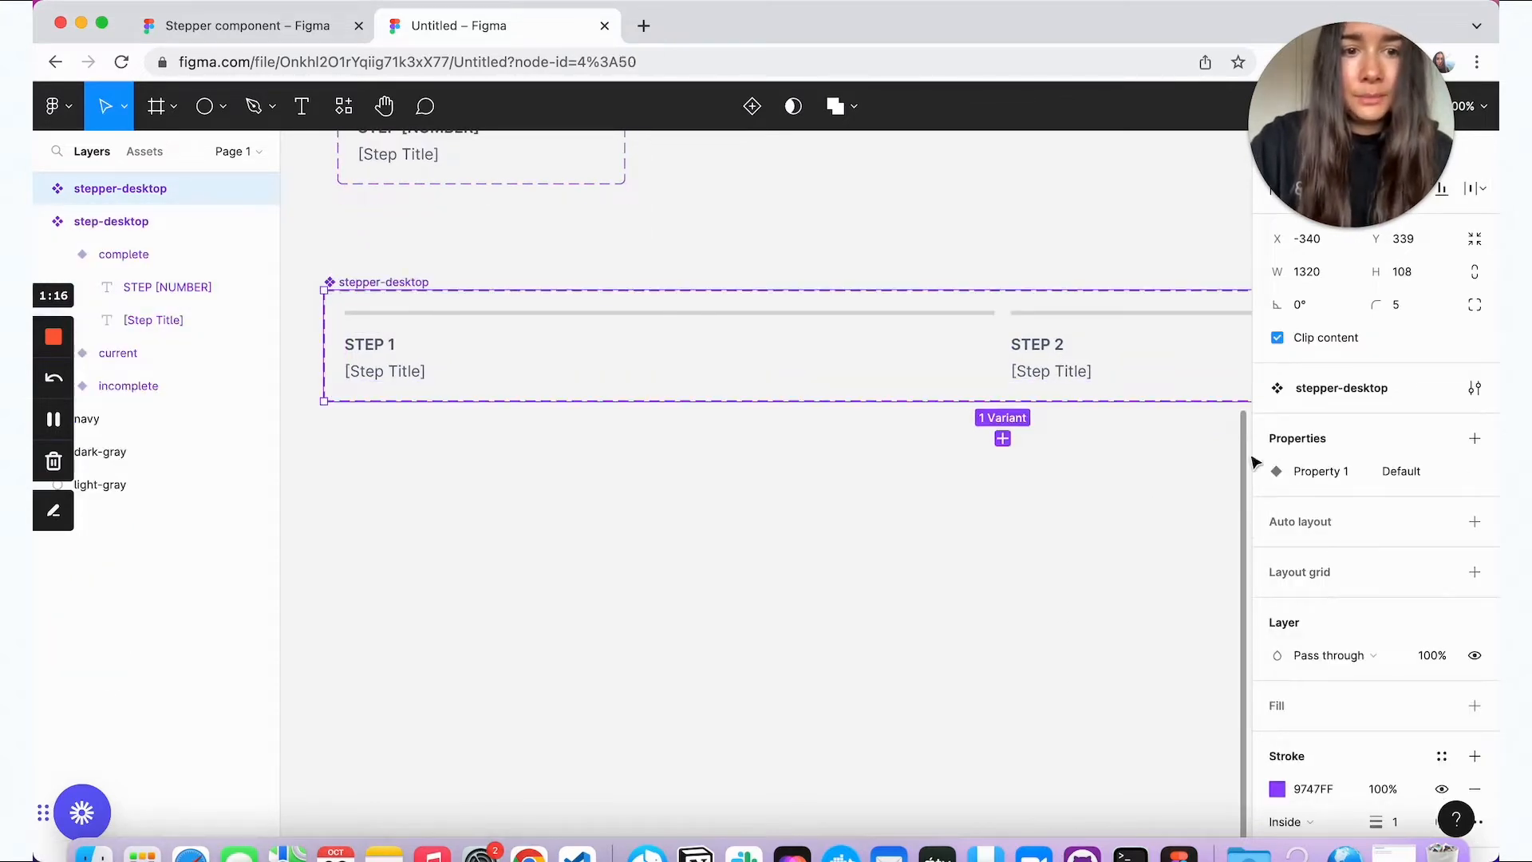
pyautogui.doubleClick(1315, 472)
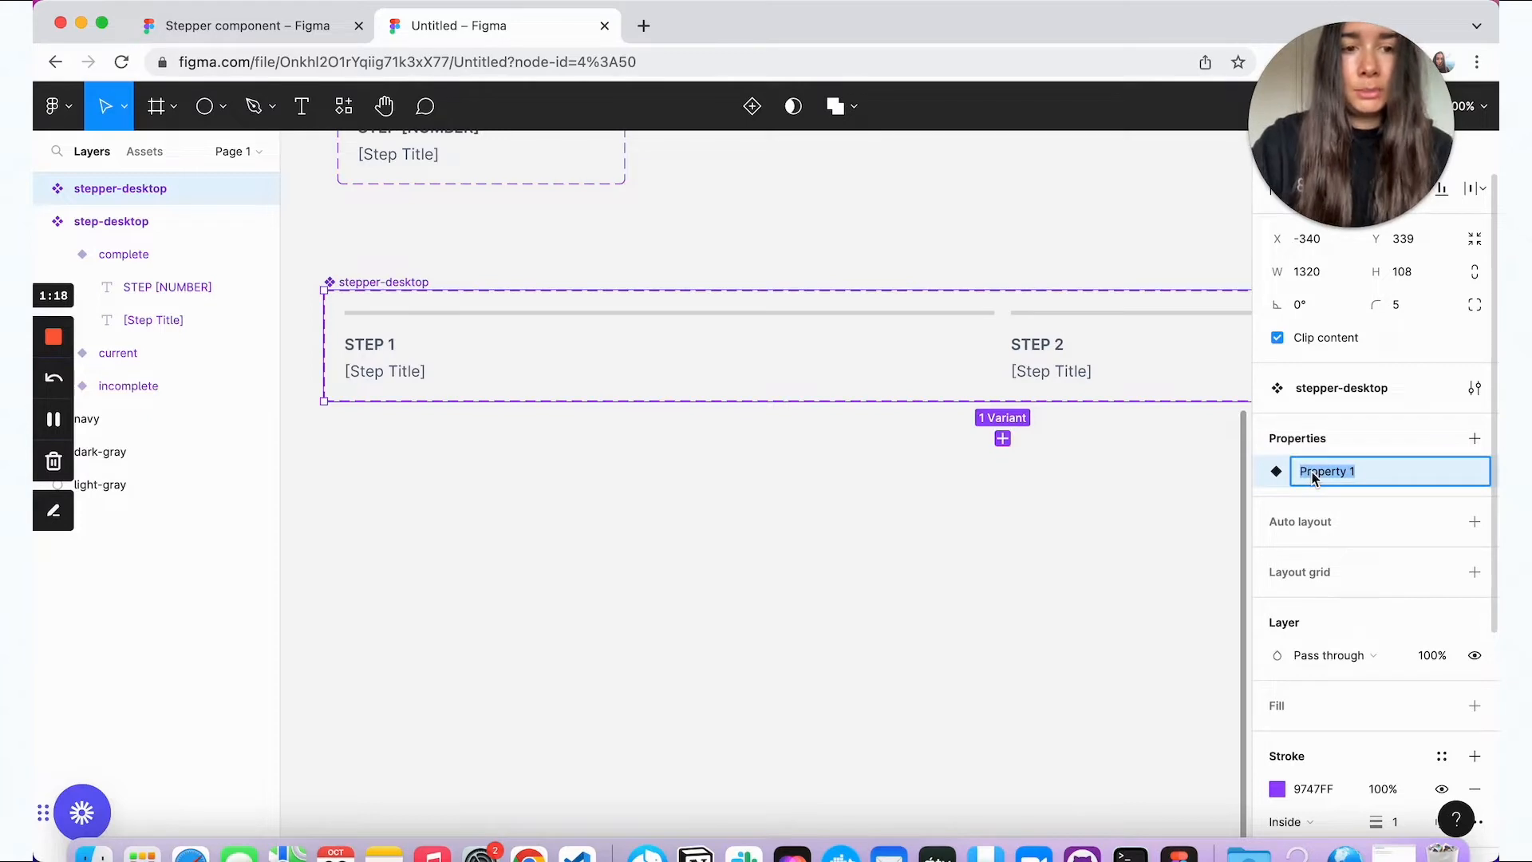
pyautogui.write('# of step')
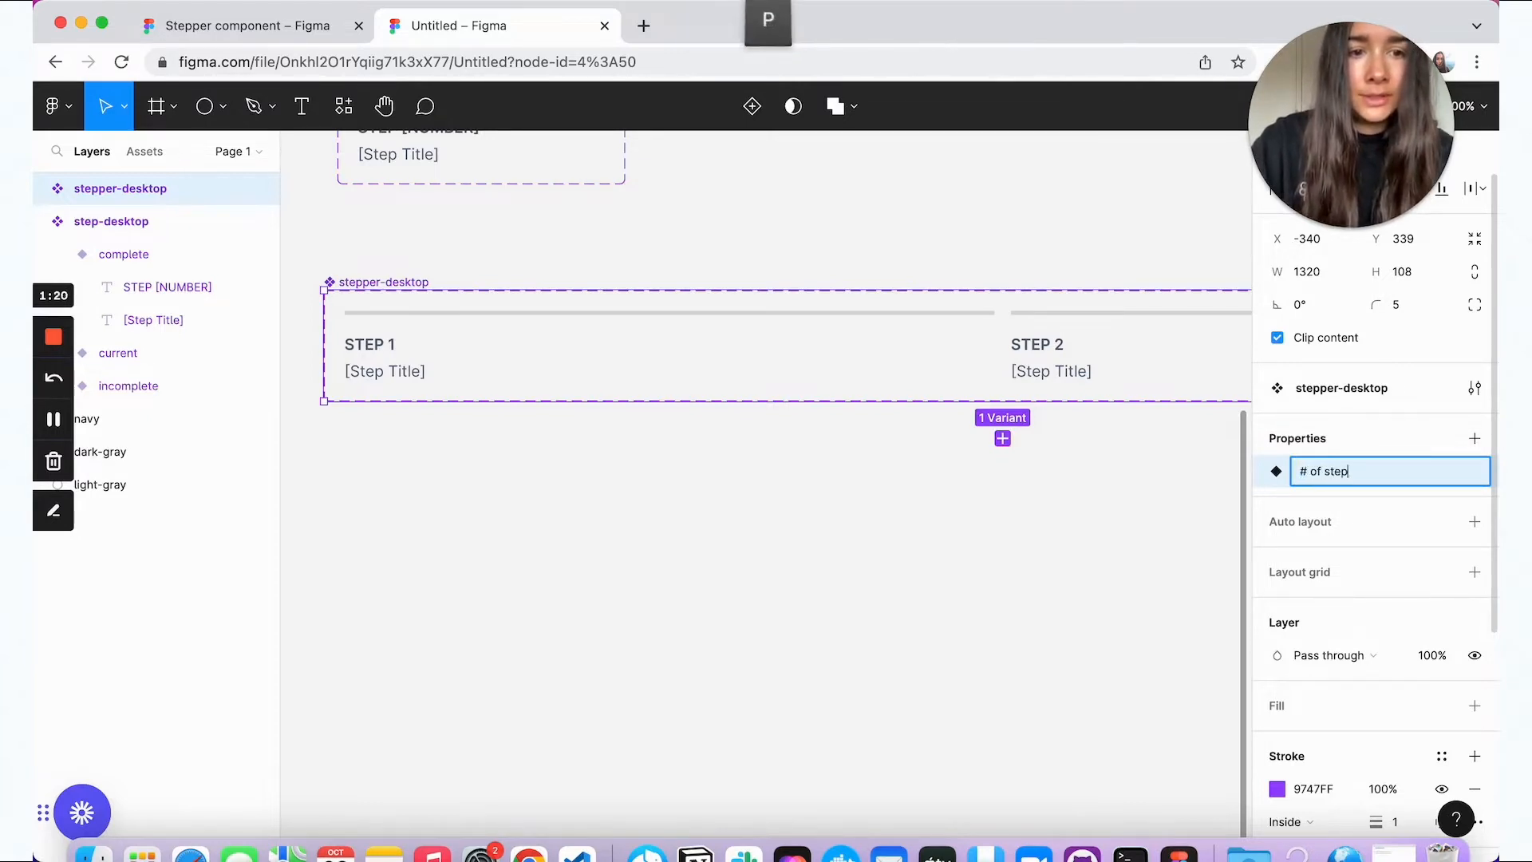
pyautogui.write('s')
pyautogui.press('Return')
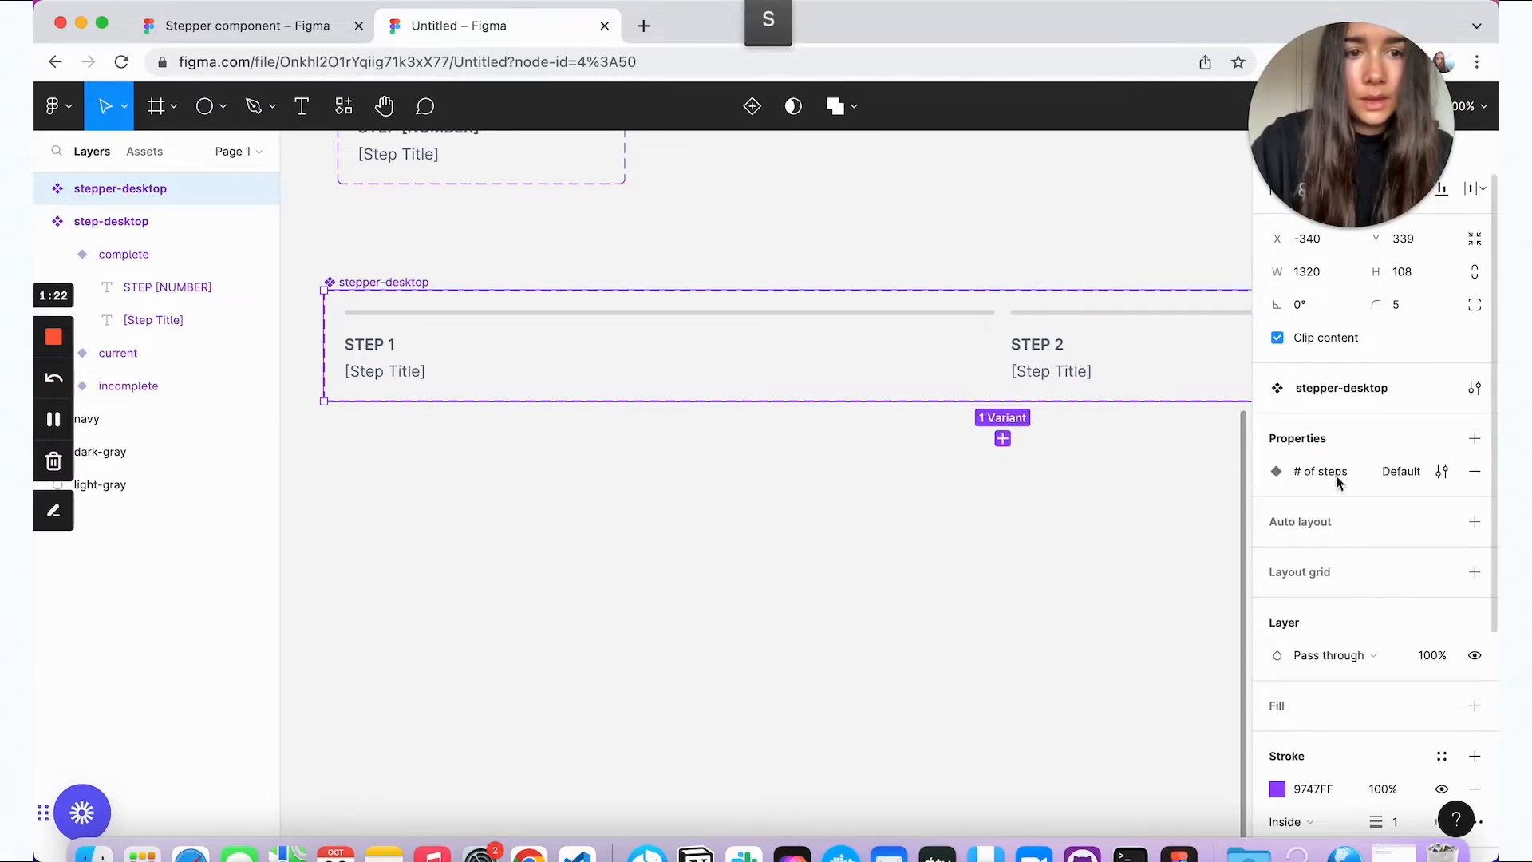
# Step: Set the # of steps value of the existing stepper-desktop variant to 2
pyautogui.click(1146, 363)
pyautogui.click(1392, 570)
pyautogui.write('2')
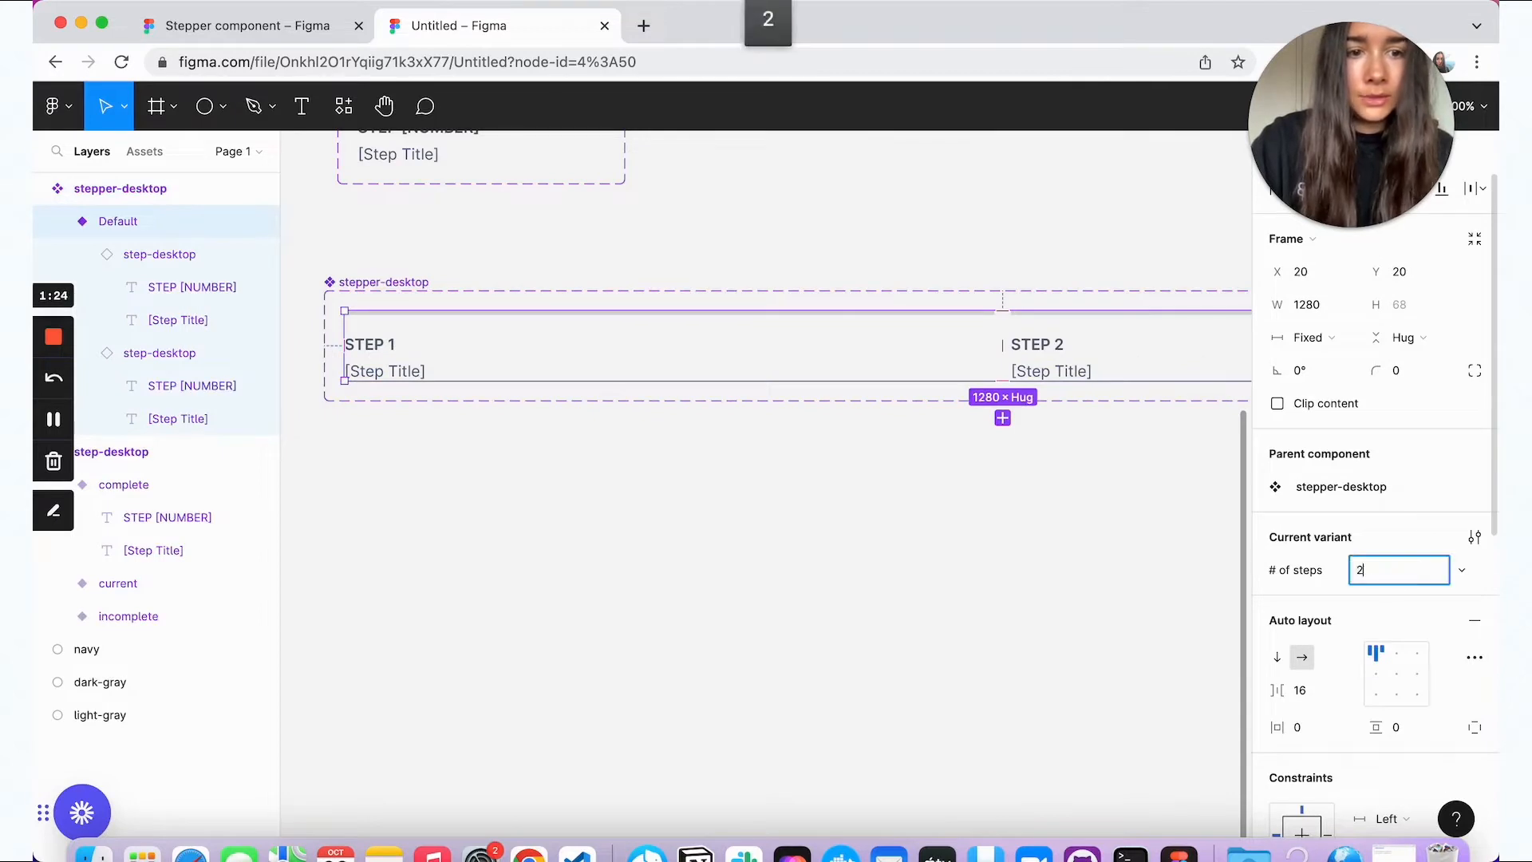
pyautogui.press('Return')
# Step: Add a second variant to stepper-desktop and apply auto layout to the component set
pyautogui.click(1002, 418)
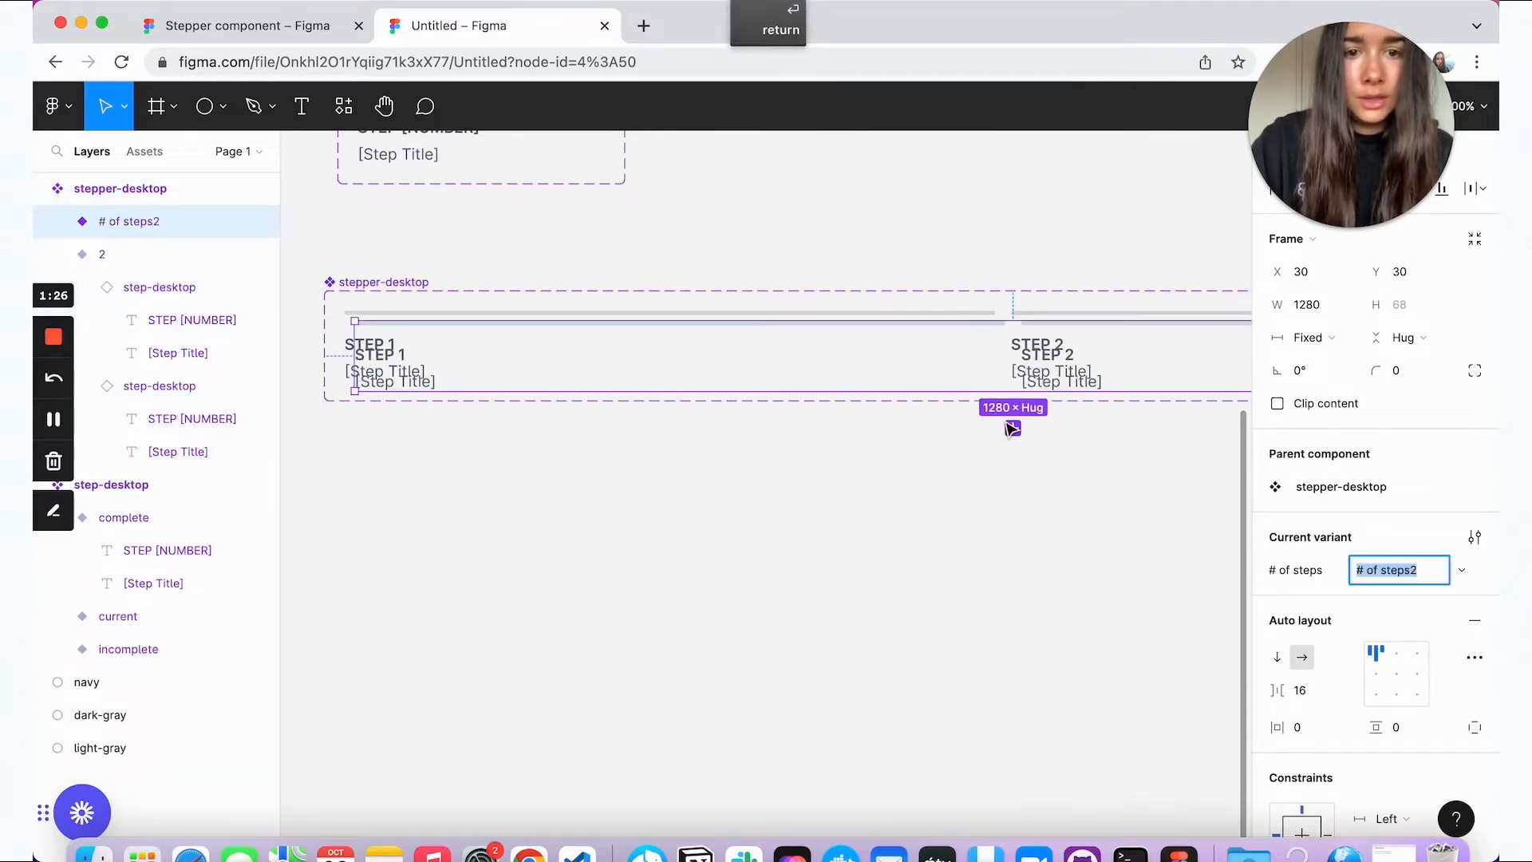
pyautogui.click(382, 281)
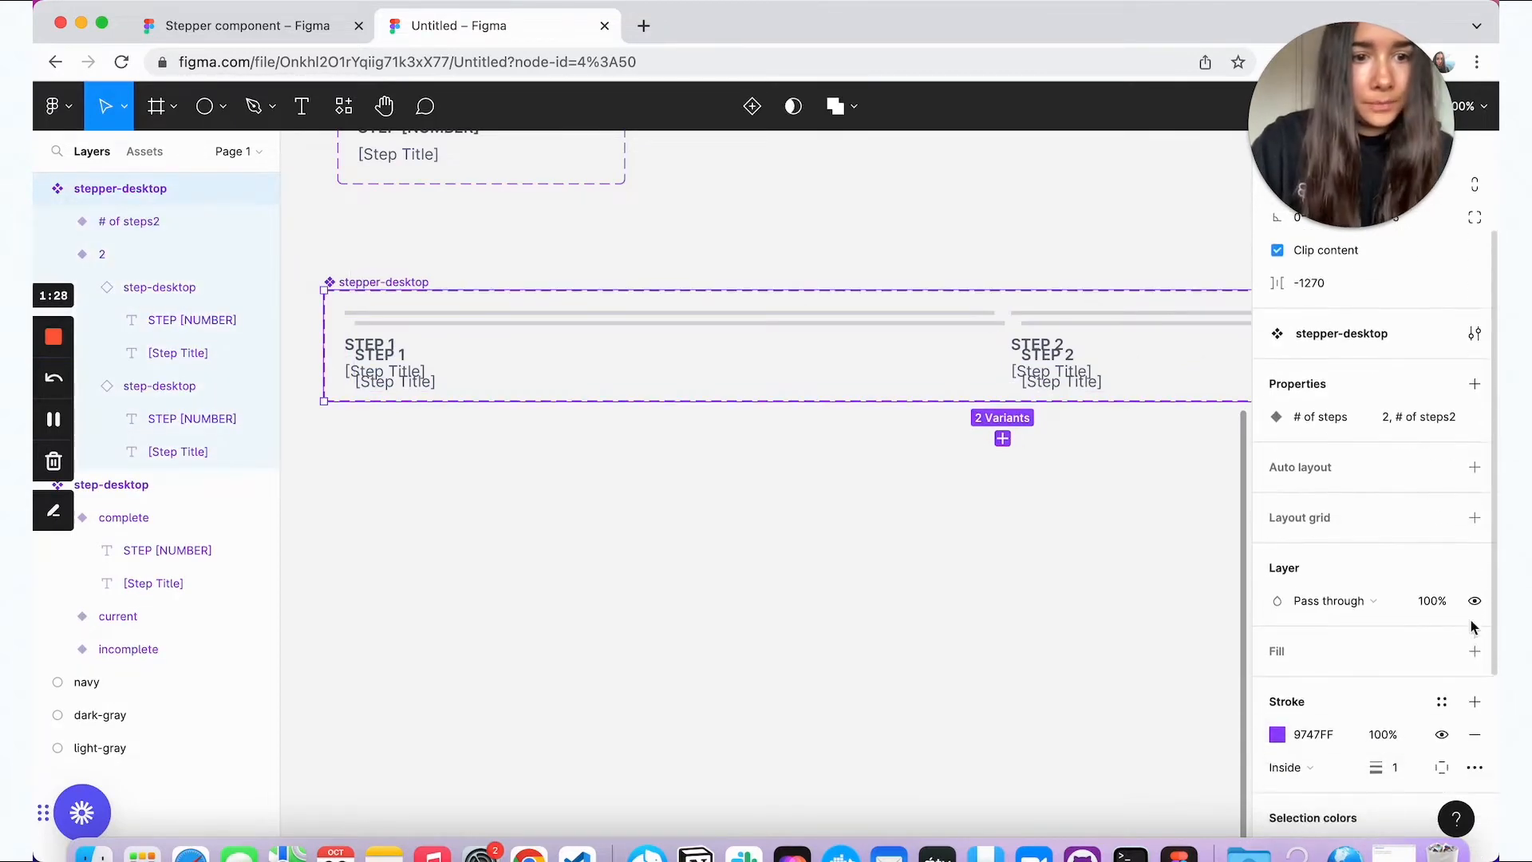
pyautogui.click(1473, 467)
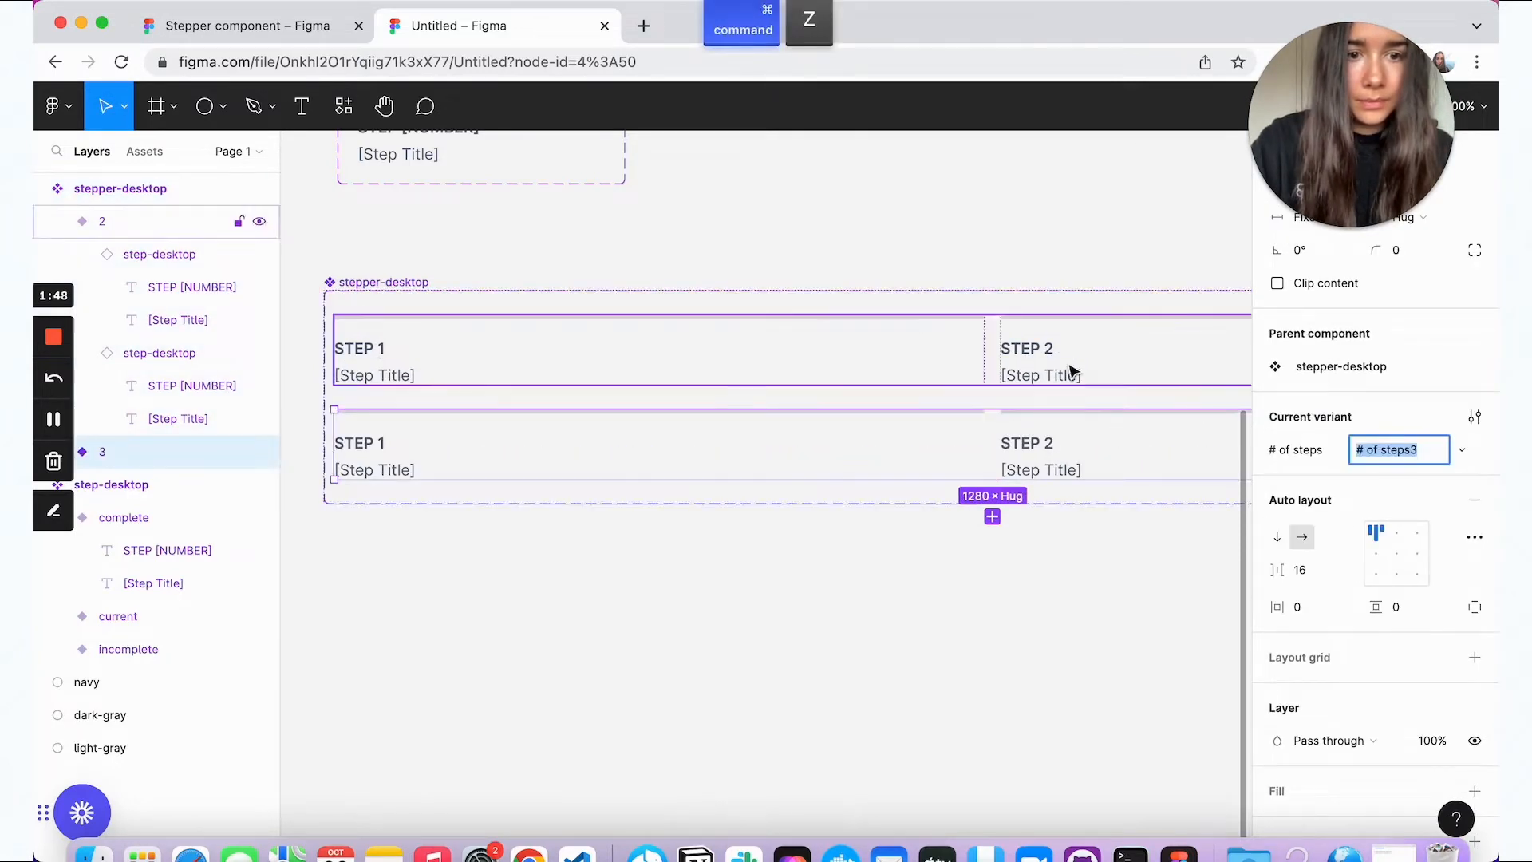
# Step: Set the second stepper-desktop variant's # of steps value to 3
pyautogui.click(1074, 443)
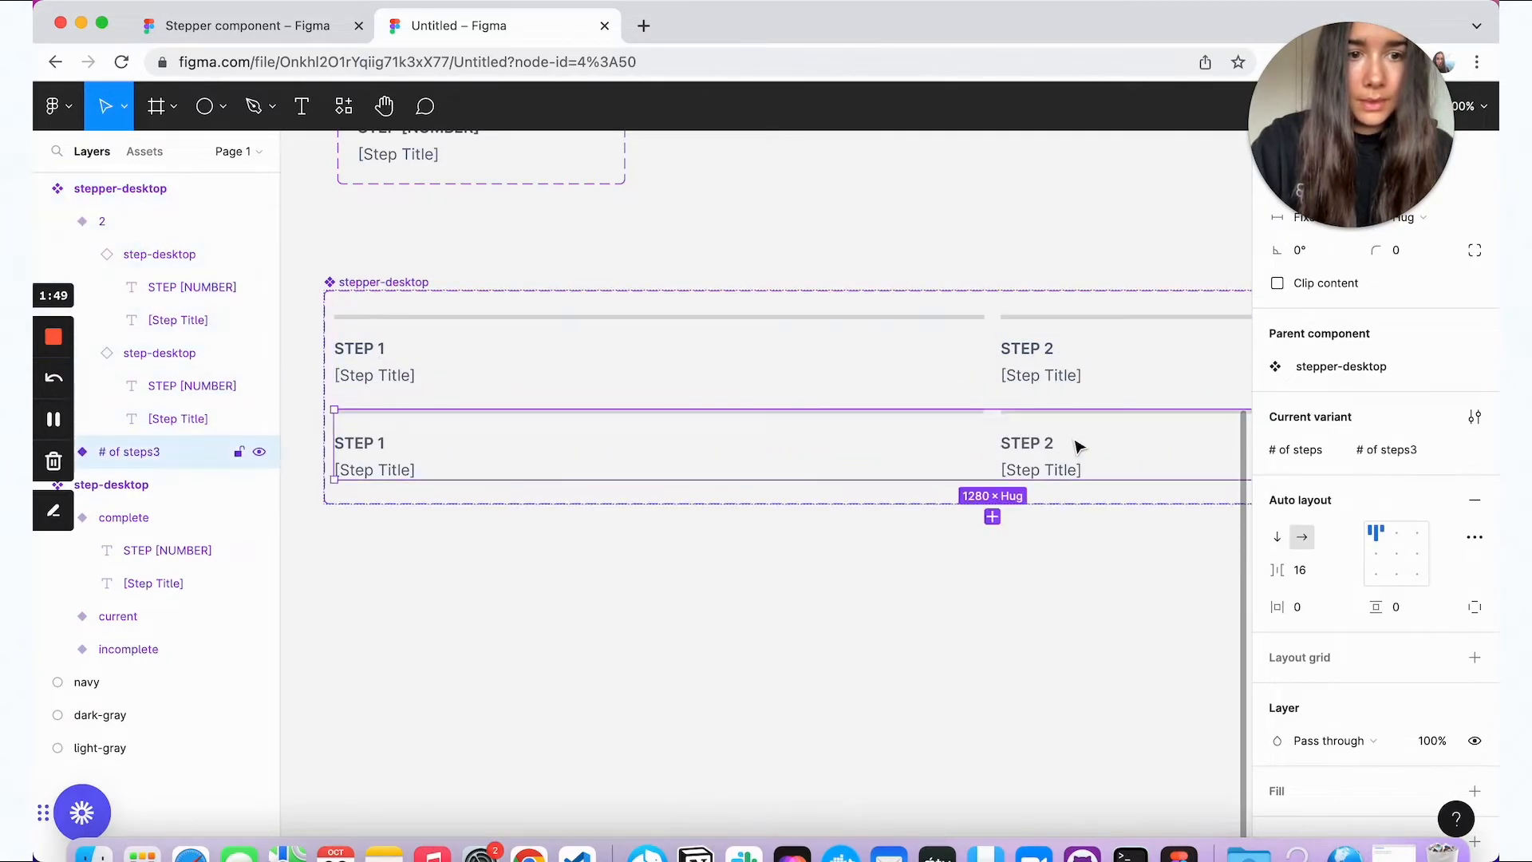
pyautogui.click(1404, 452)
pyautogui.write('3')
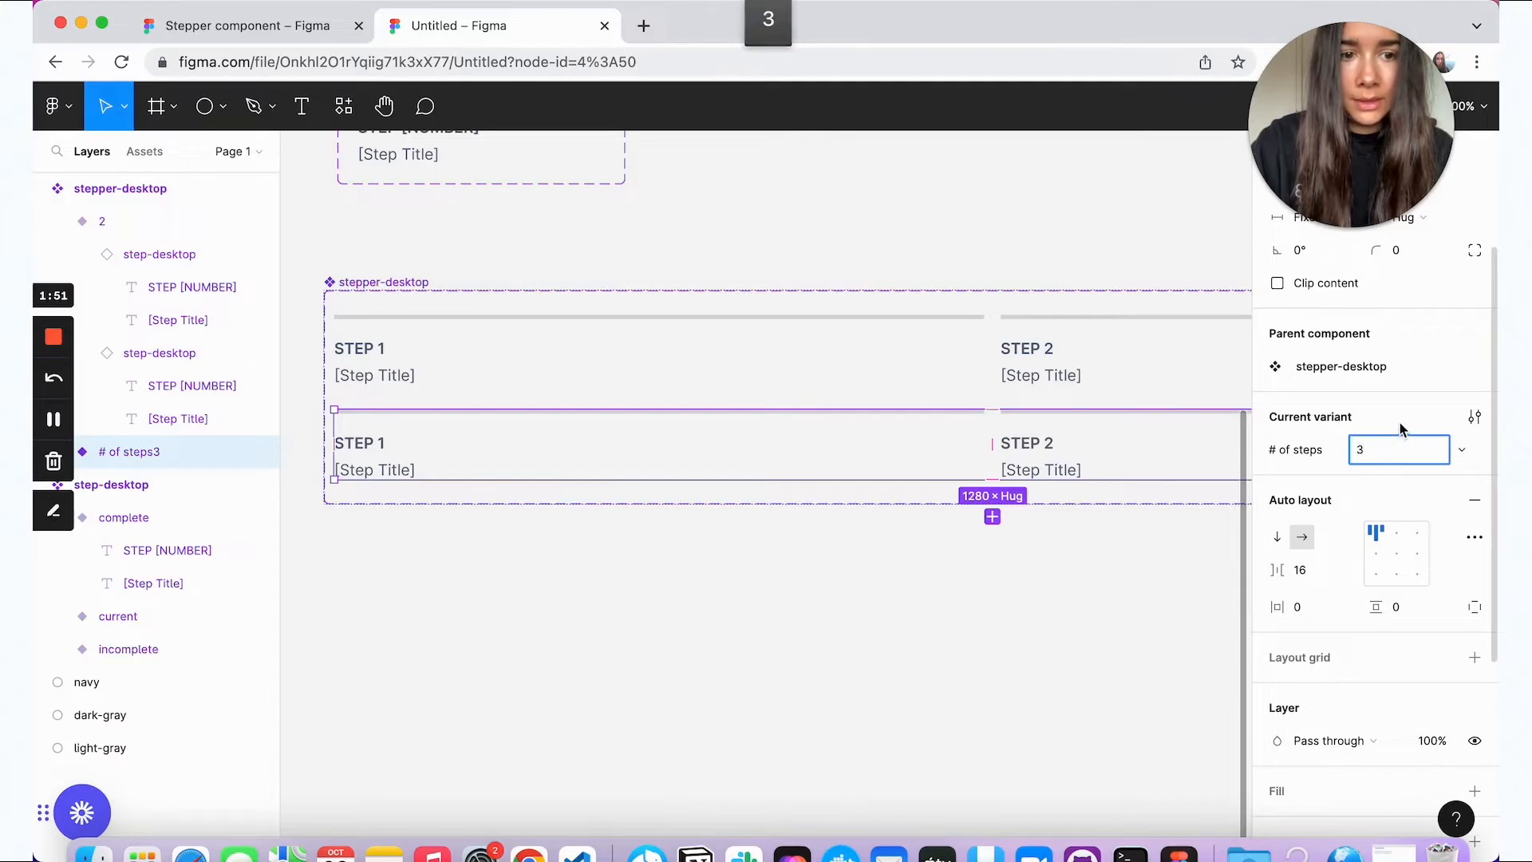
pyautogui.press('Return')
# Step: Duplicate the second step instance in variant 3 and change the copy's number text to STEP 3
pyautogui.click(1129, 461)
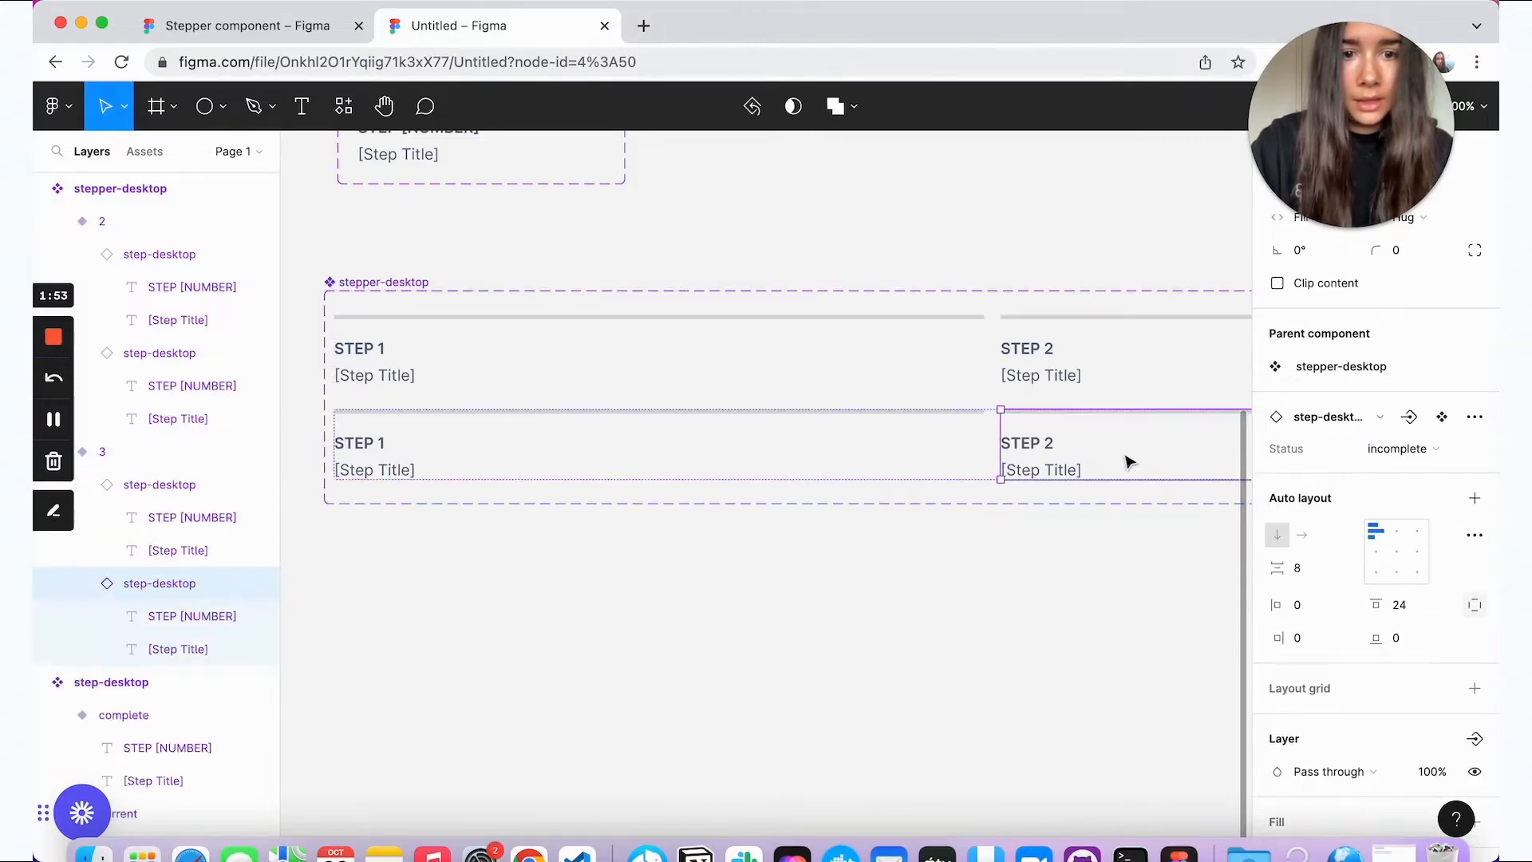
pyautogui.hscroll(5, 1129, 462)
pyautogui.press('super+v')
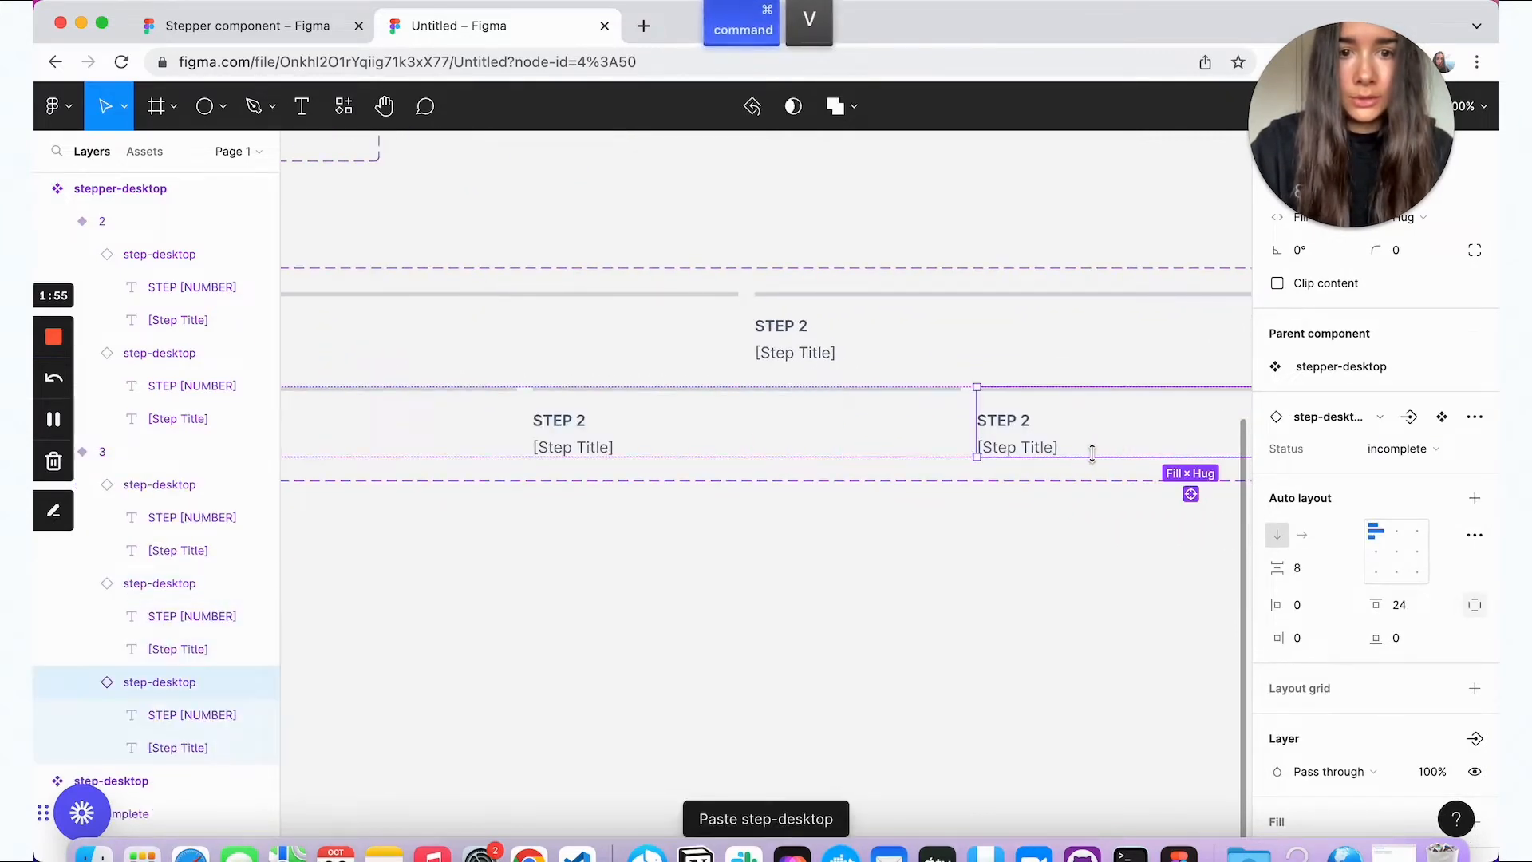
pyautogui.doubleClick(1002, 420)
pyautogui.doubleClick(1018, 423)
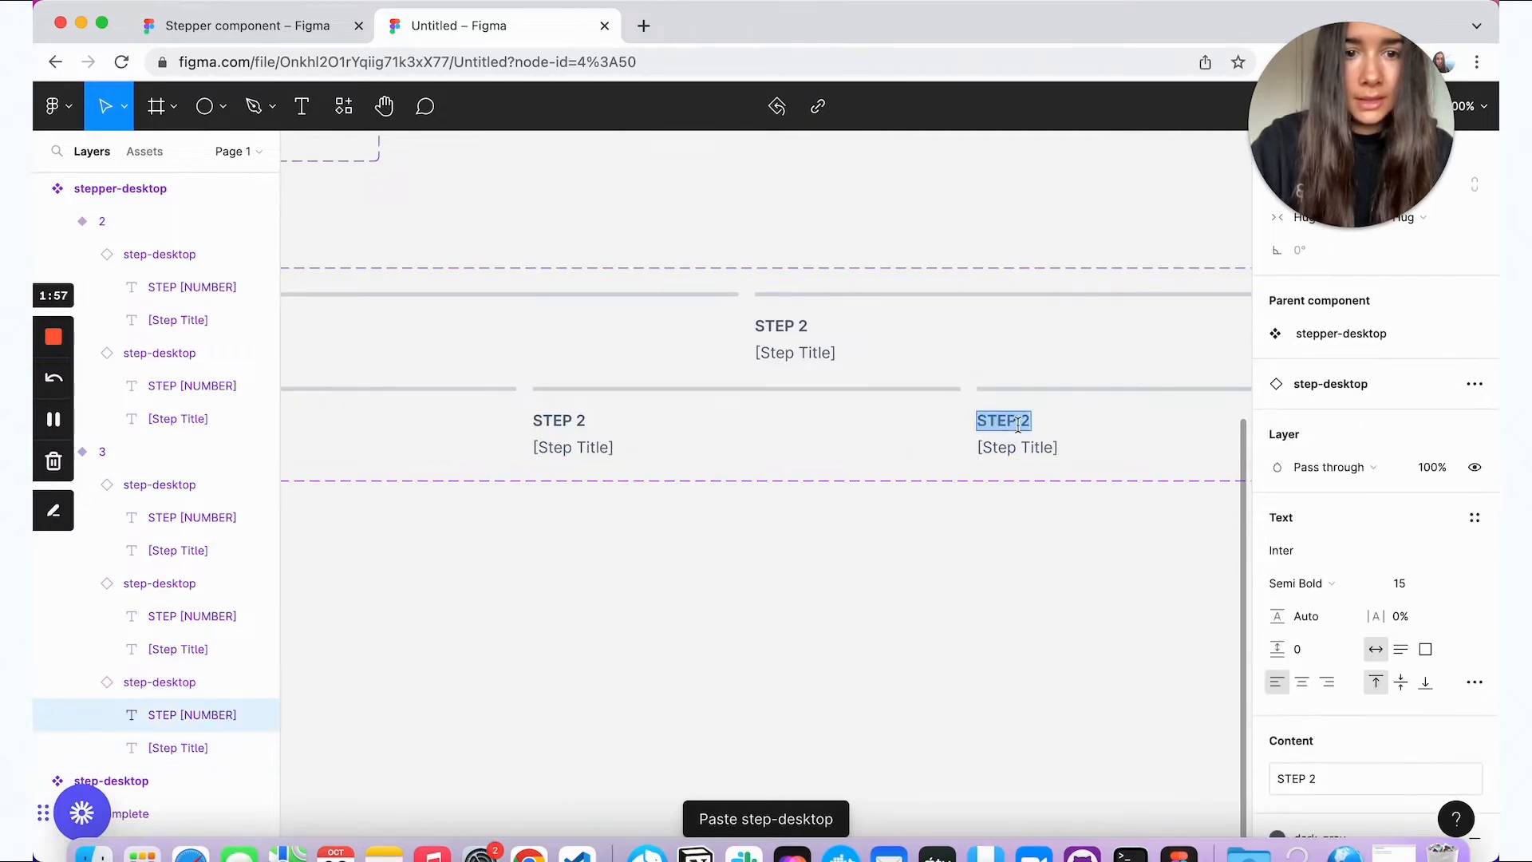
pyautogui.doubleClick(1017, 423)
pyautogui.write('3')
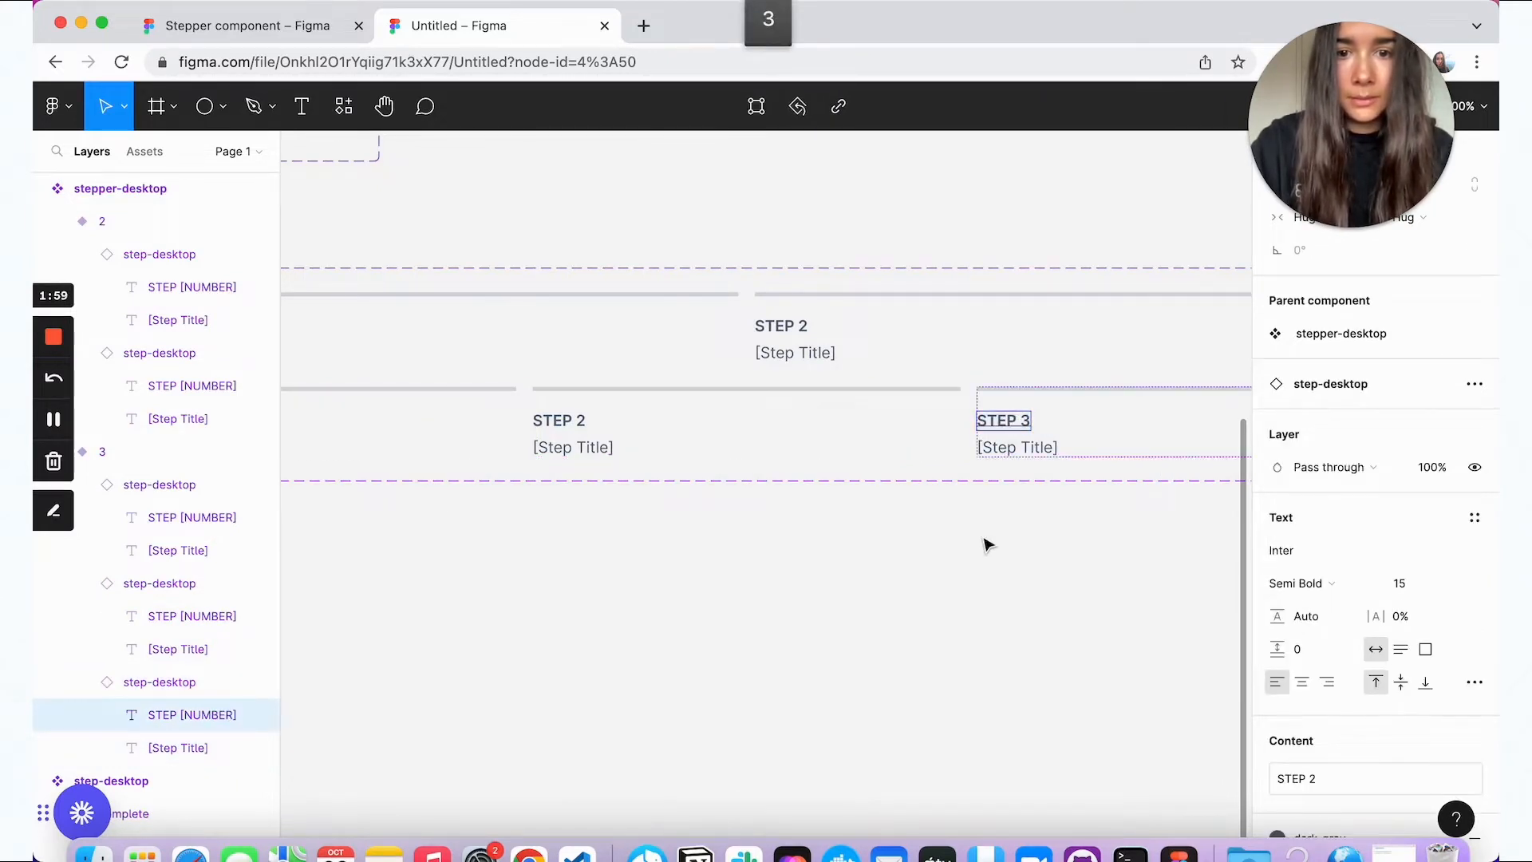
# Step: Duplicate the three-step variant and set the copy's # of steps value to 4
pyautogui.click(987, 448)
pyautogui.press('super+c')
pyautogui.press('super+v')
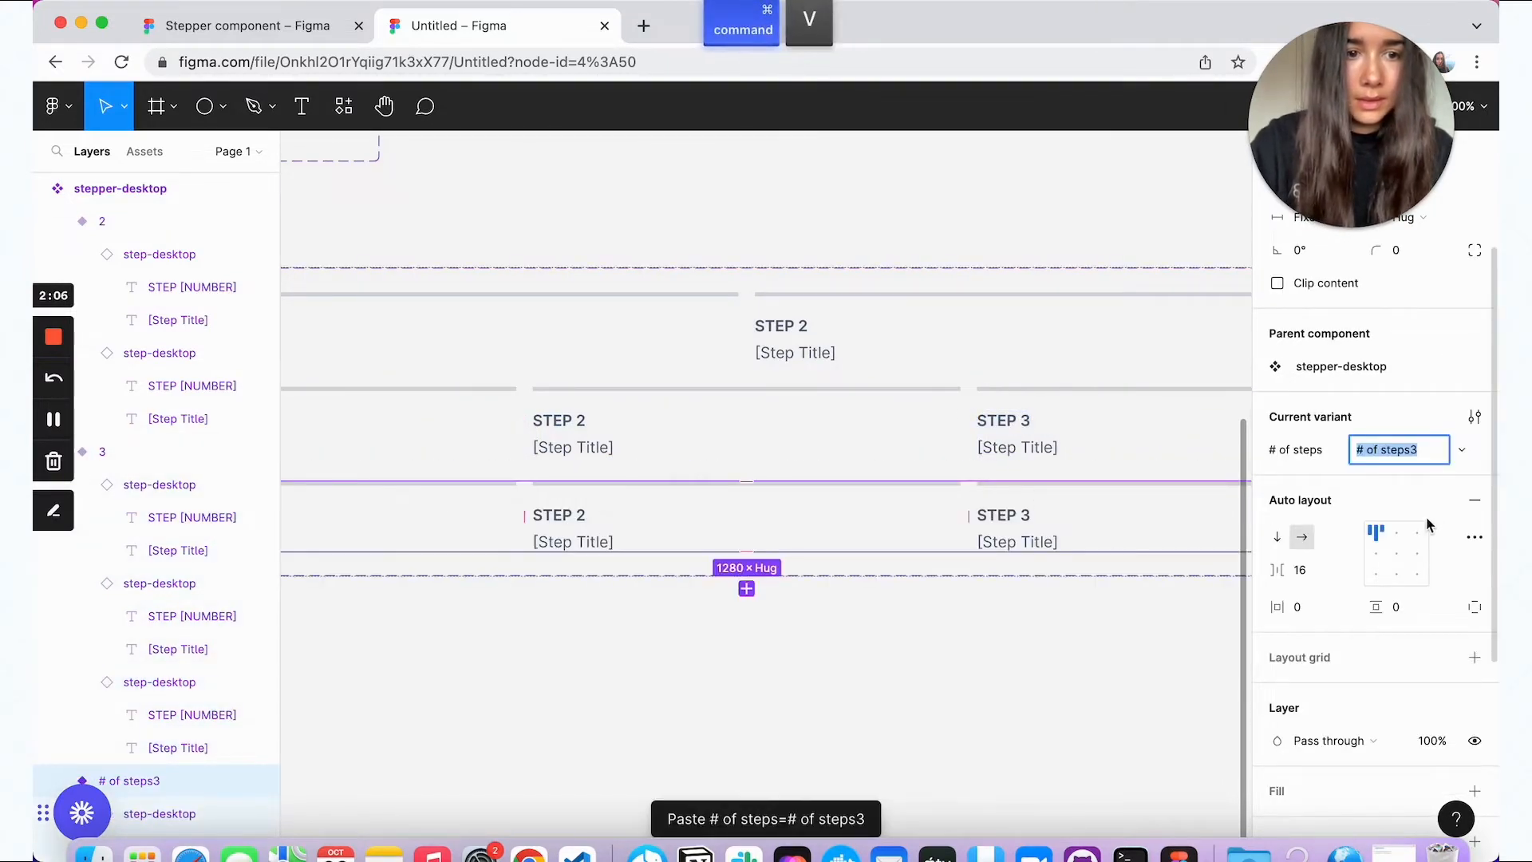
pyautogui.write('4')
pyautogui.click(1378, 424)
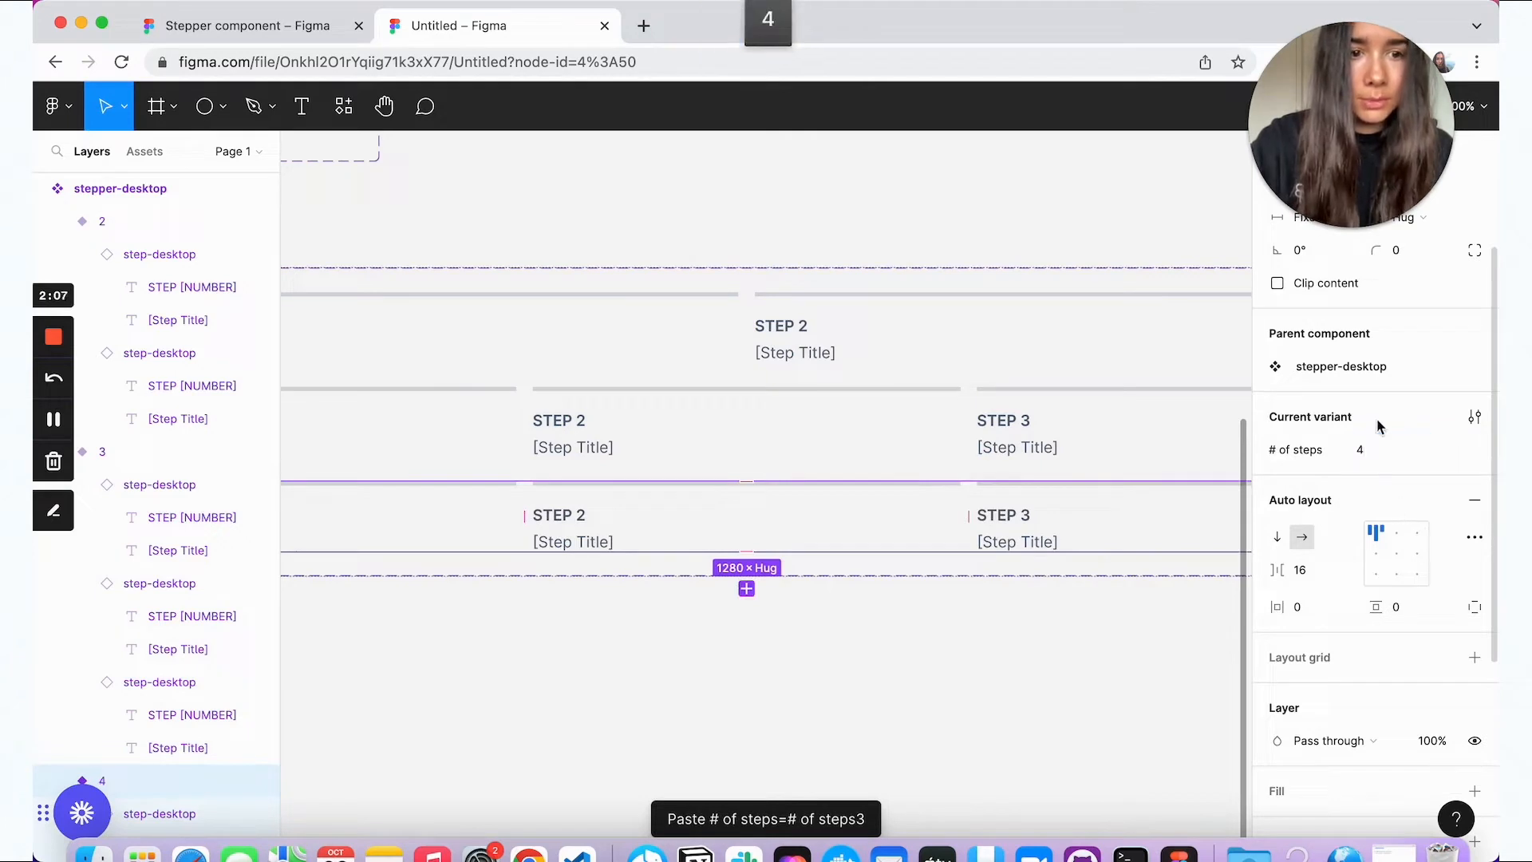
# Step: Duplicate the last step instance in variant 4 and change the copy's number text to STEP 4
pyautogui.click(1028, 523)
pyautogui.press('super+c')
pyautogui.press('super+v')
pyautogui.doubleClick(1124, 523)
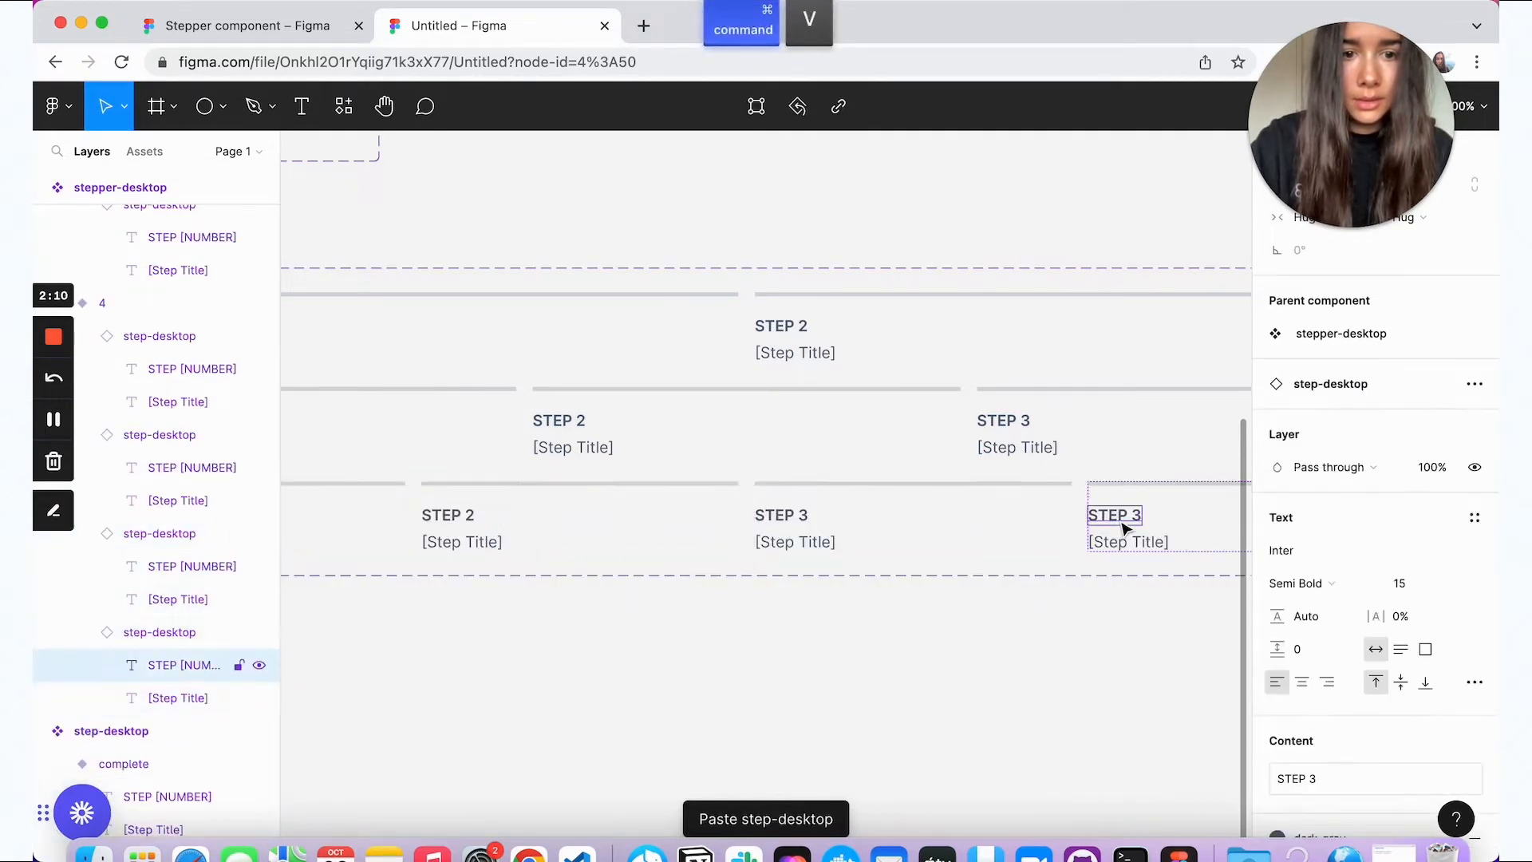
pyautogui.doubleClick(1124, 525)
pyautogui.doubleClick(1157, 519)
pyautogui.write('4')
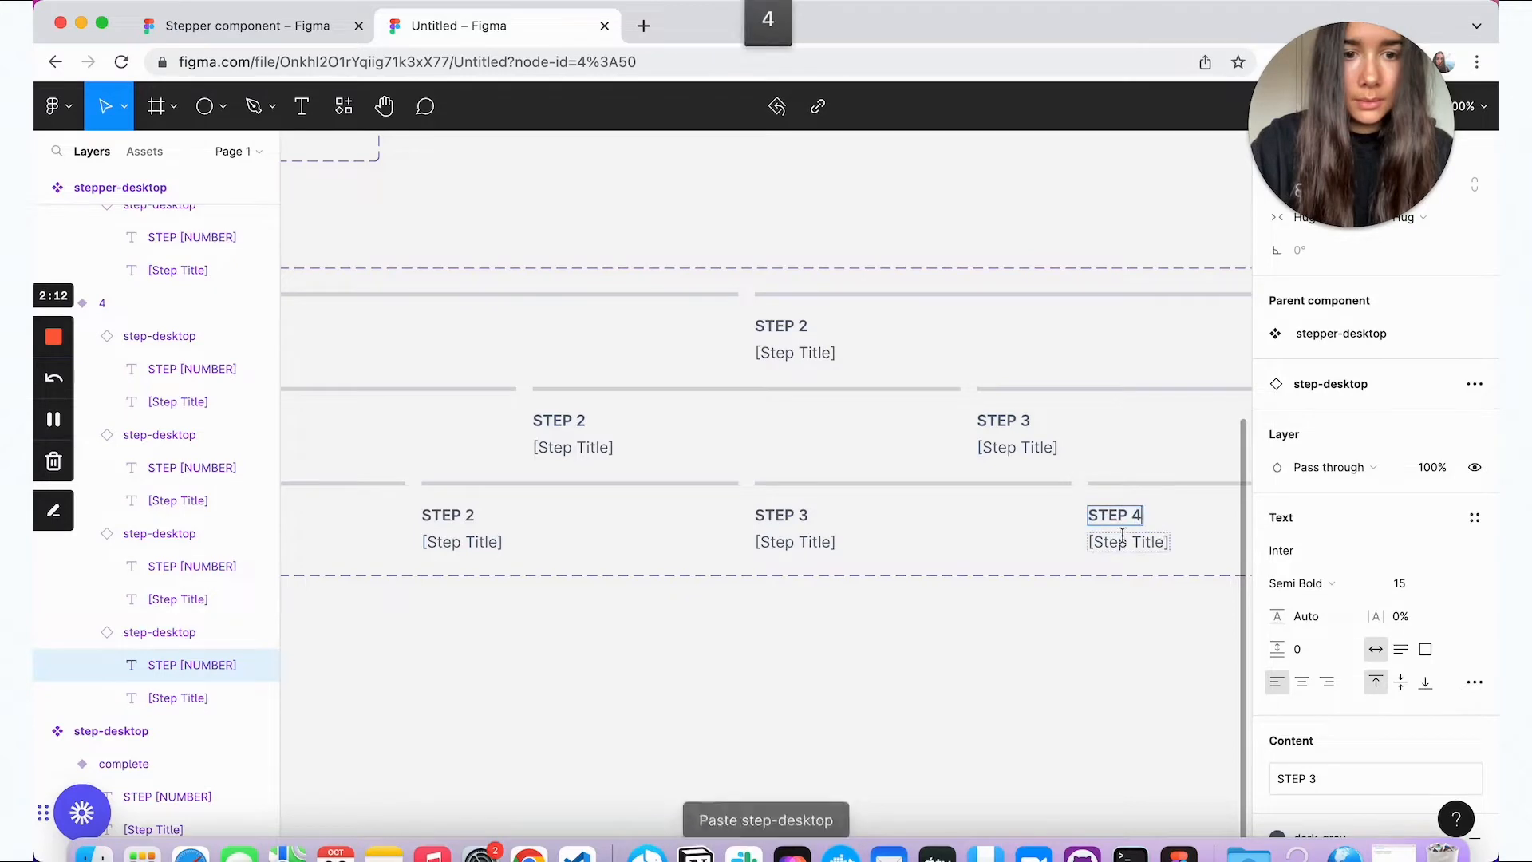
pyautogui.press('Escape')
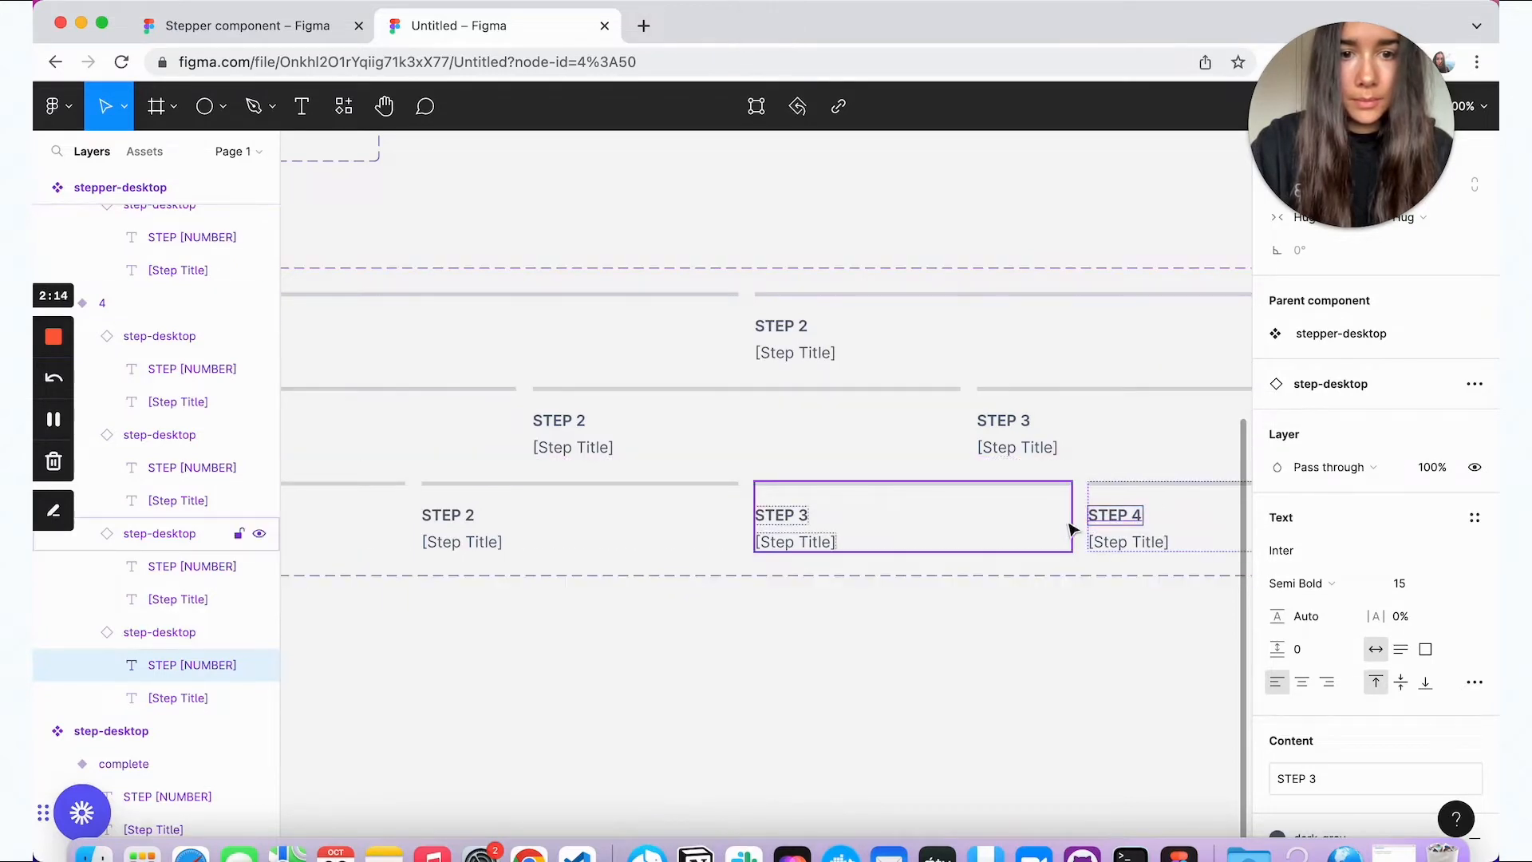
# Step: Duplicate the four-step variant within the stepper-desktop component set
pyautogui.press('Escape')
pyautogui.press('Escape')
pyautogui.press('super+c')
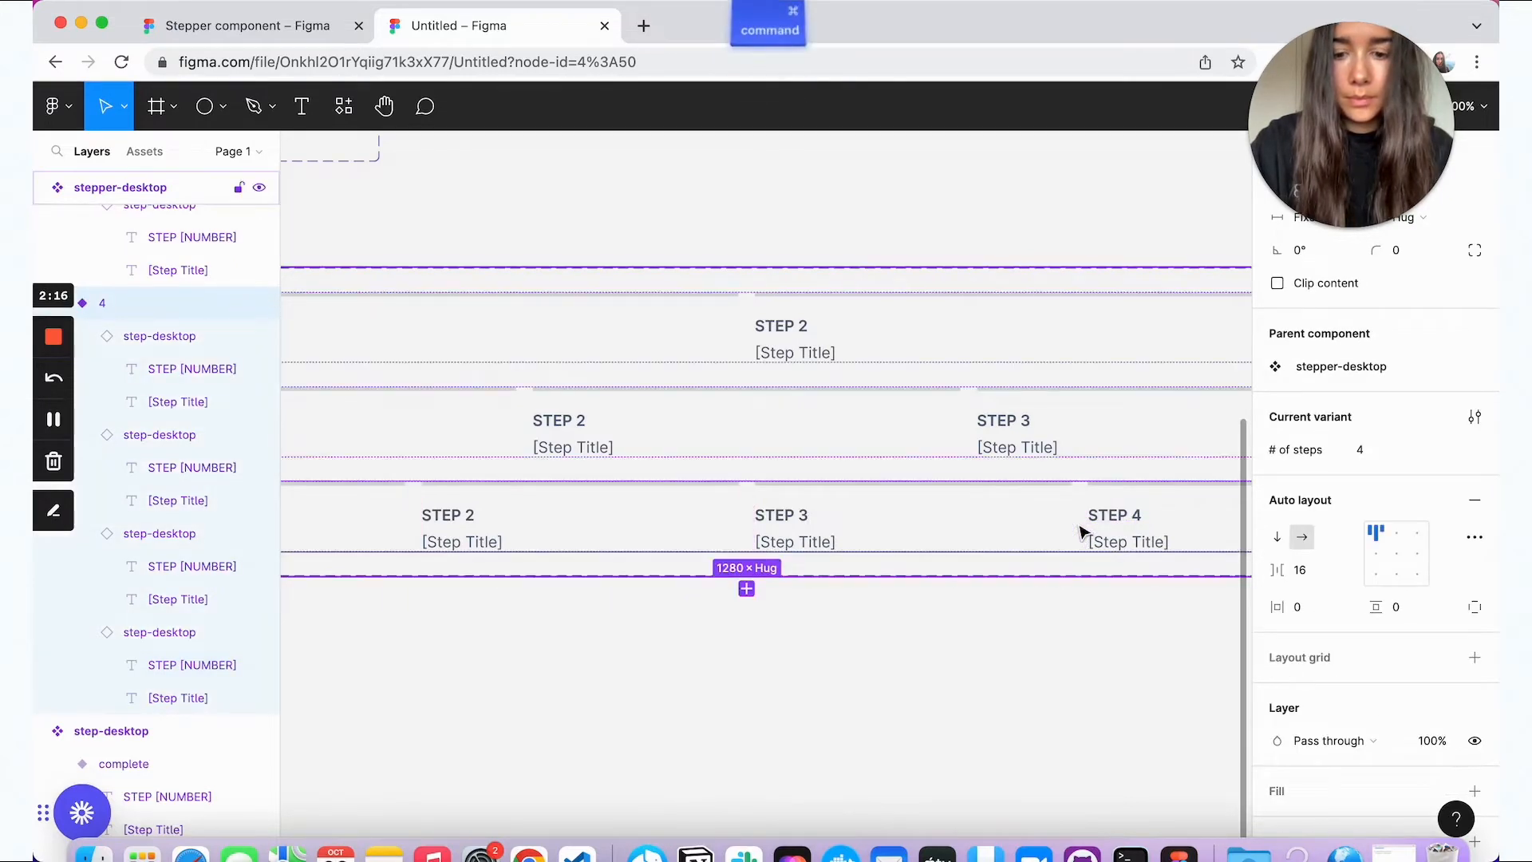
pyautogui.press('super+v')
# Step: Duplicate the last step instance in the new bottom variant and change the copy's number text to STEP 5
pyautogui.click(1114, 607)
pyautogui.press('super+c')
pyautogui.press('super+v')
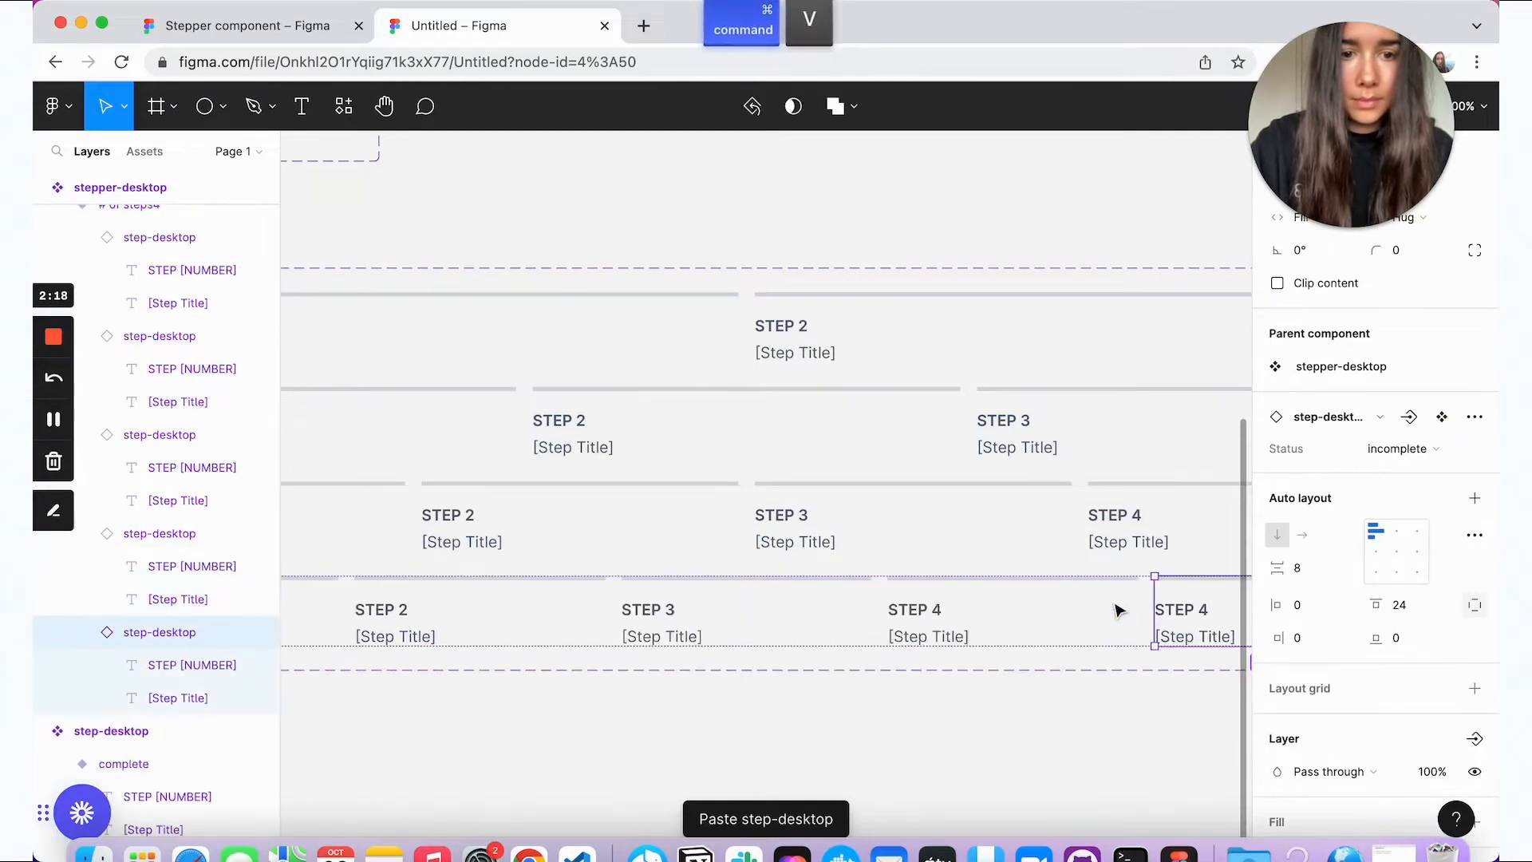
pyautogui.doubleClick(1009, 558)
pyautogui.doubleClick(1008, 558)
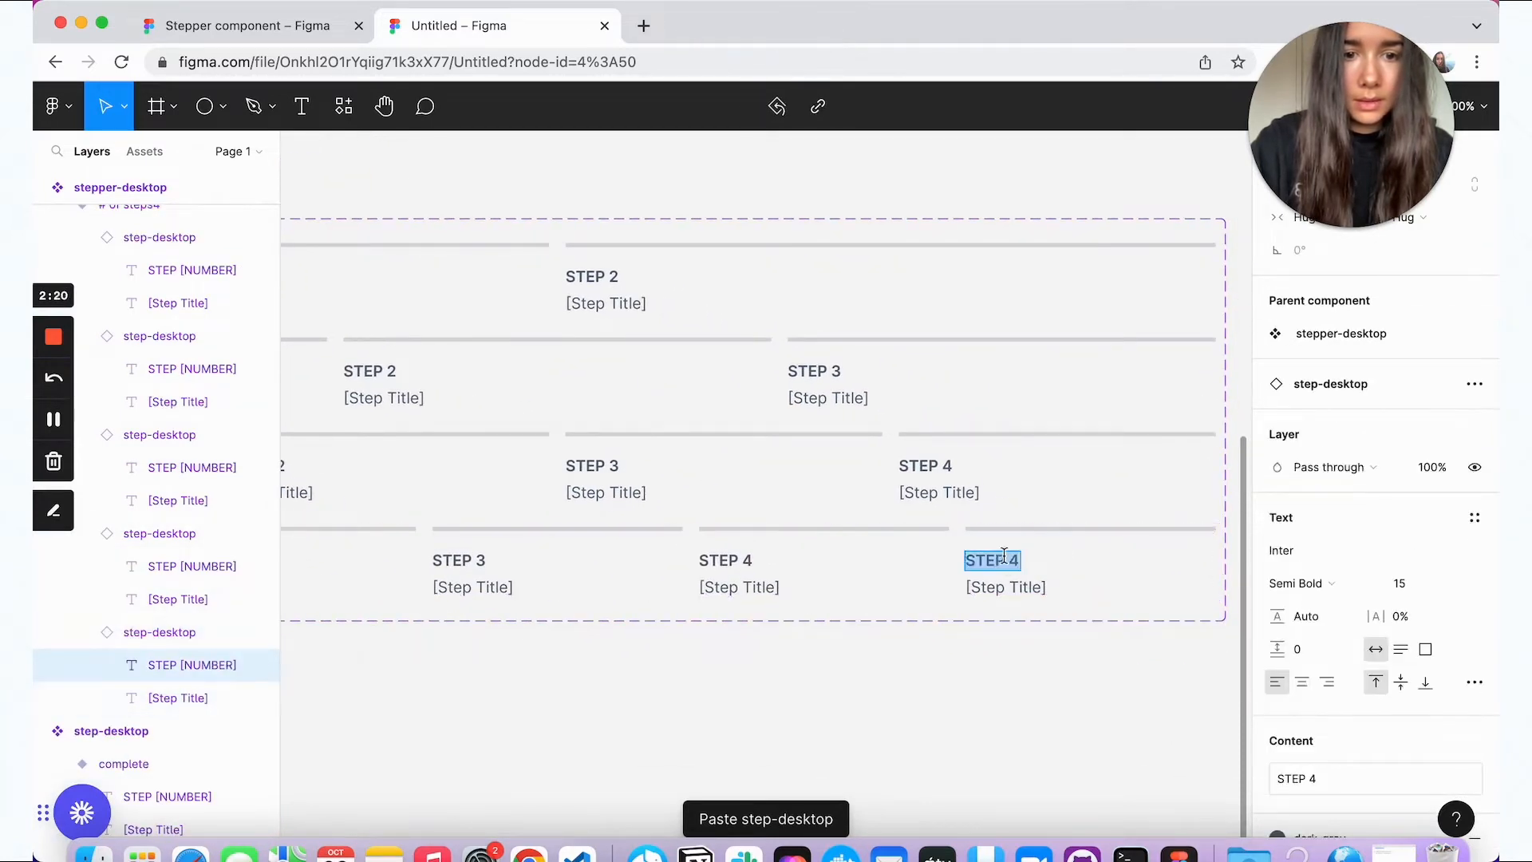
pyautogui.write('5')
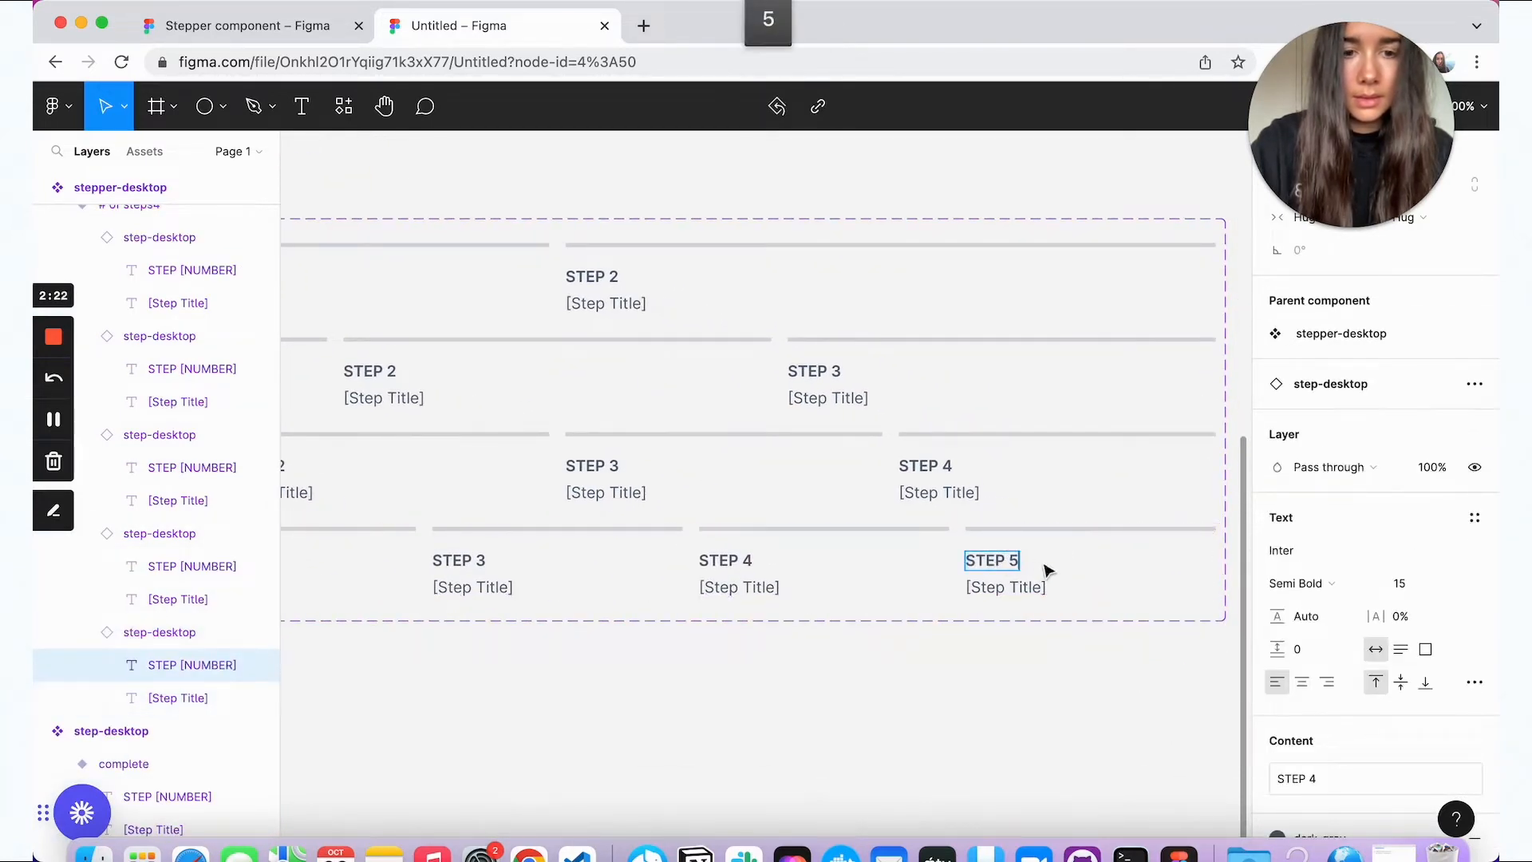
pyautogui.press('Escape')
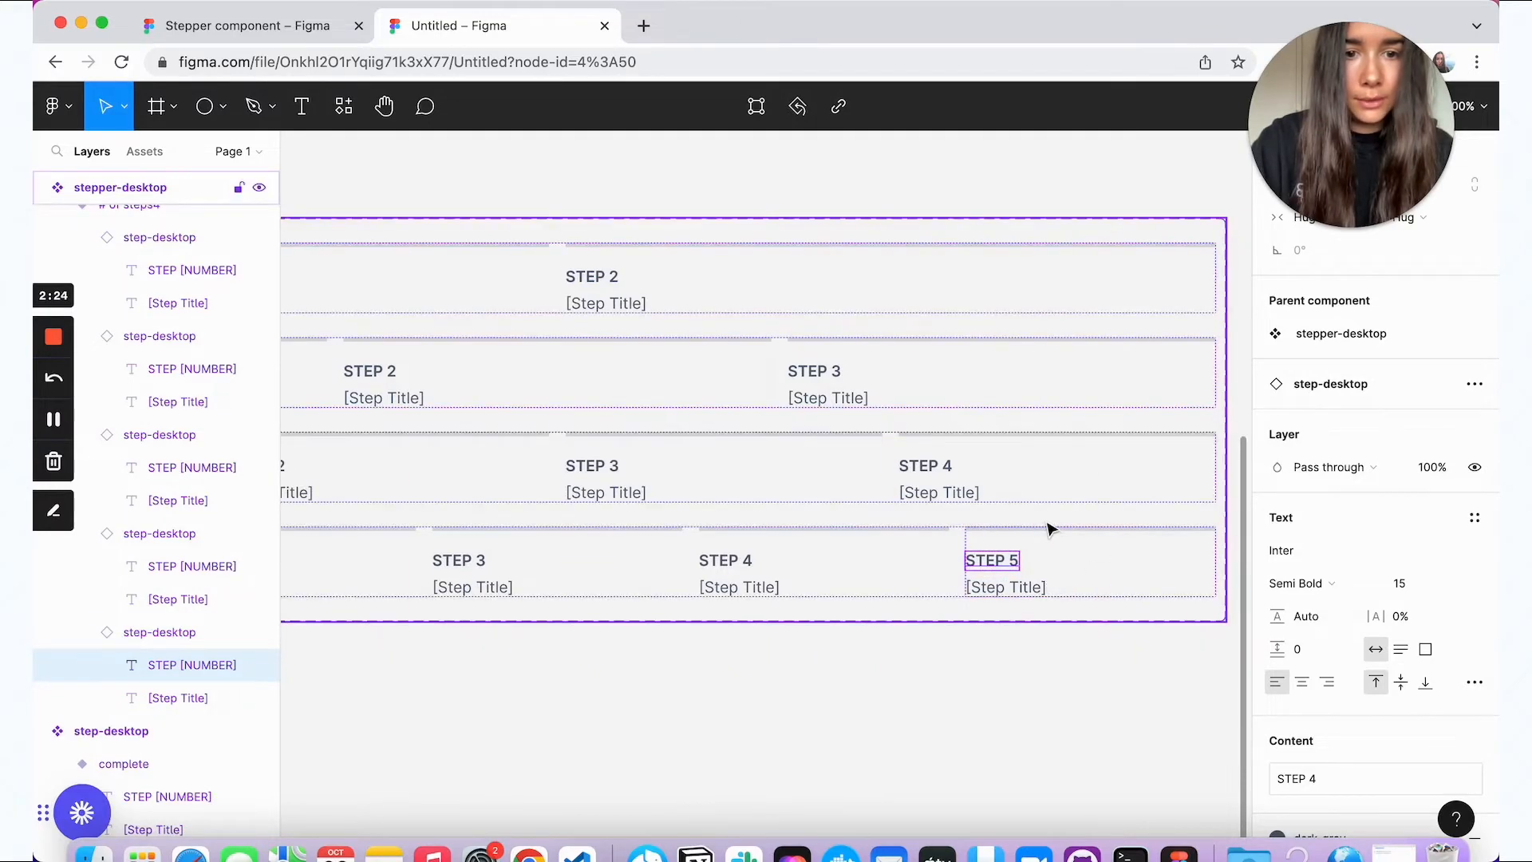
# Step: Set the five-step variant's # of steps value to 5
pyautogui.click(961, 554)
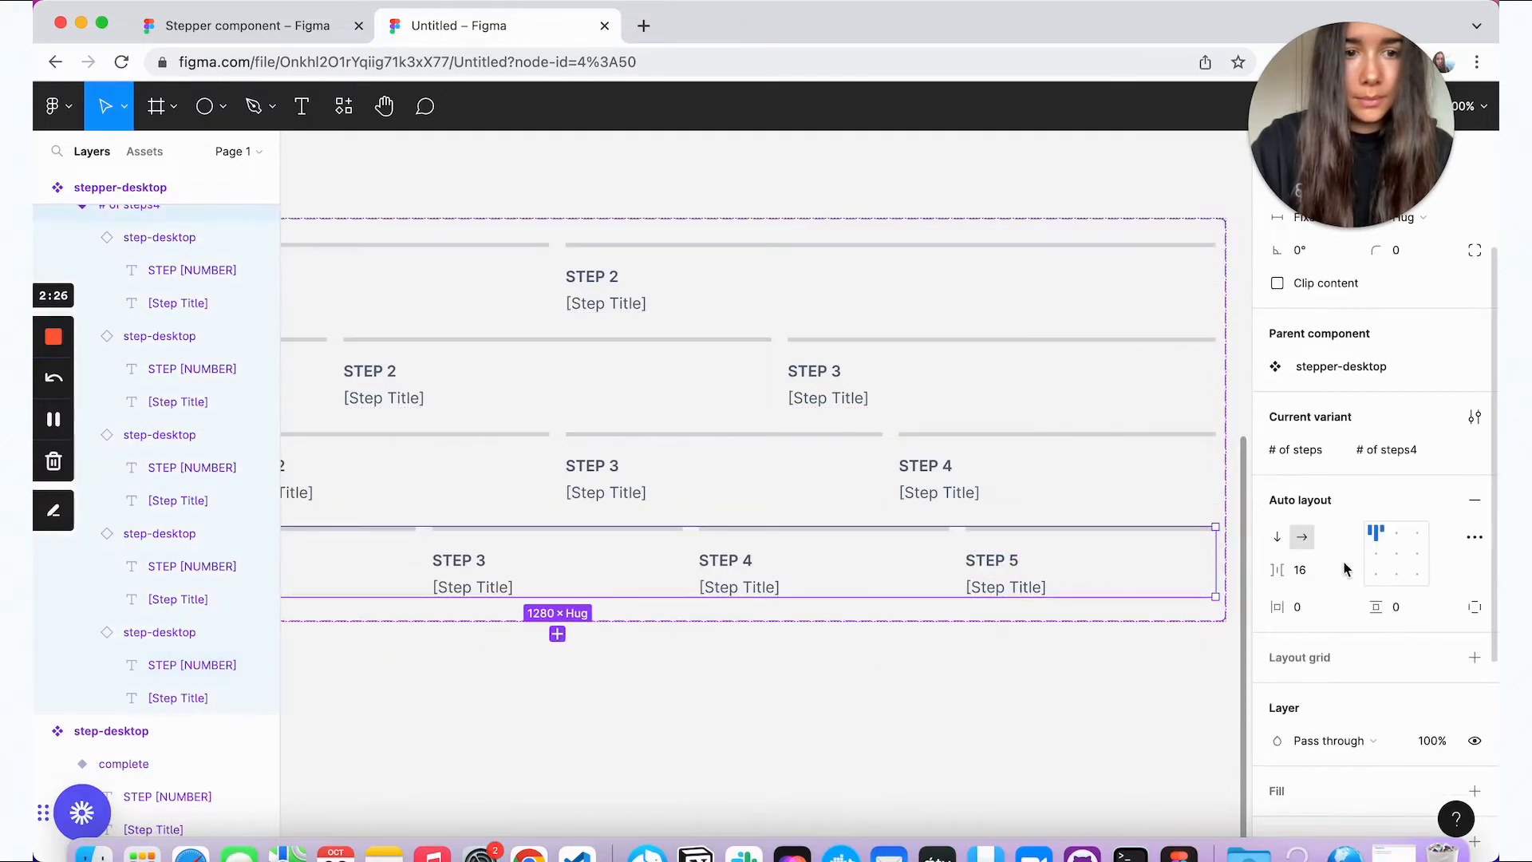
pyautogui.click(1393, 449)
pyautogui.write('5')
pyautogui.press('Return')
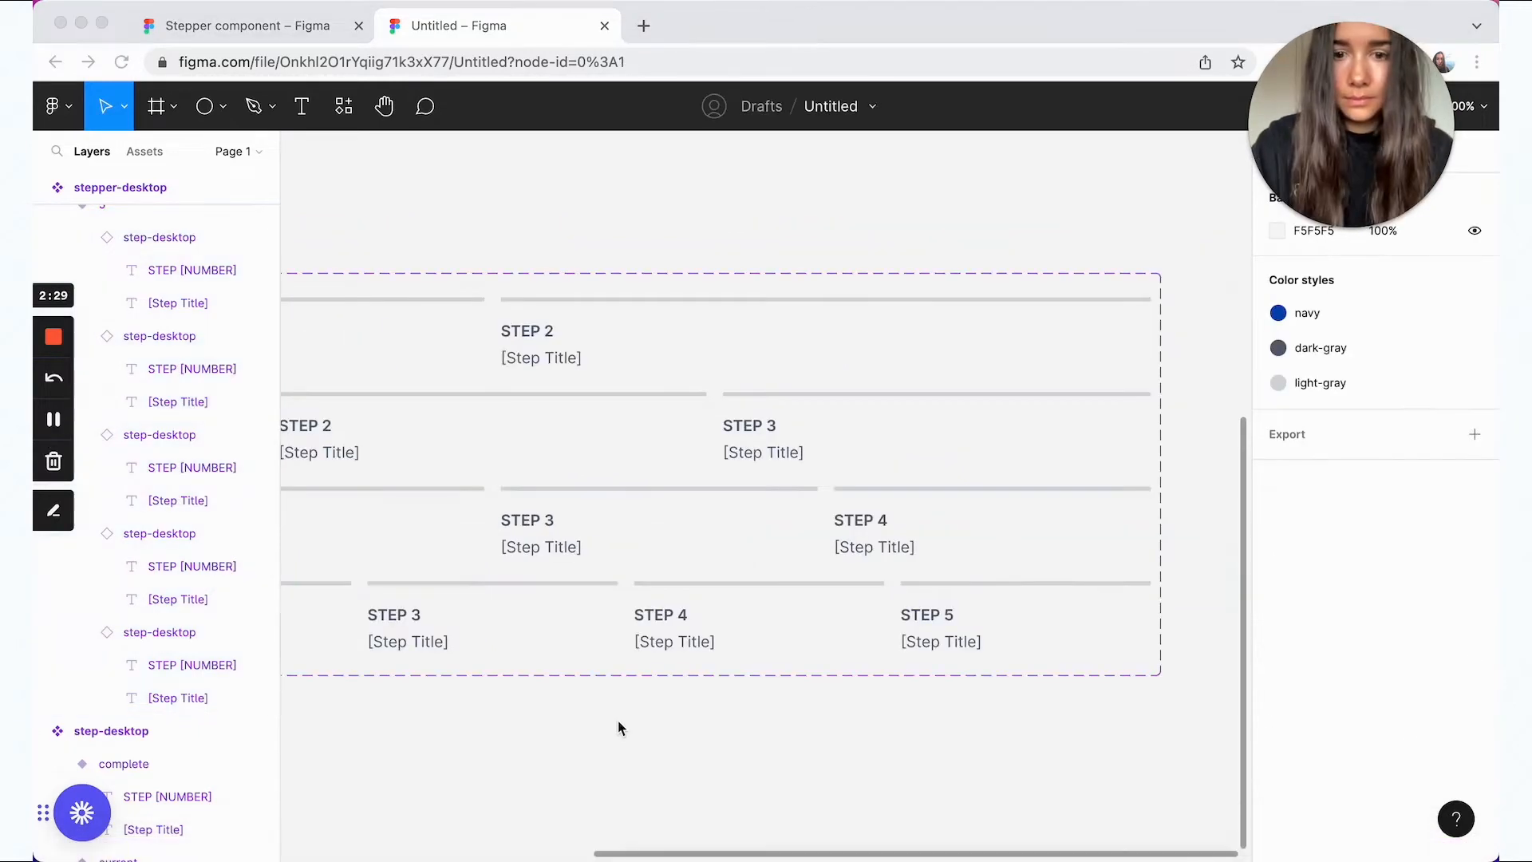
# Step: Place an instance of the four-step variant below the stepper-desktop component set and switch its # of steps to 3
pyautogui.click(621, 725)
pyautogui.press('super+minus')
pyautogui.hscroll(-3, 624, 737)
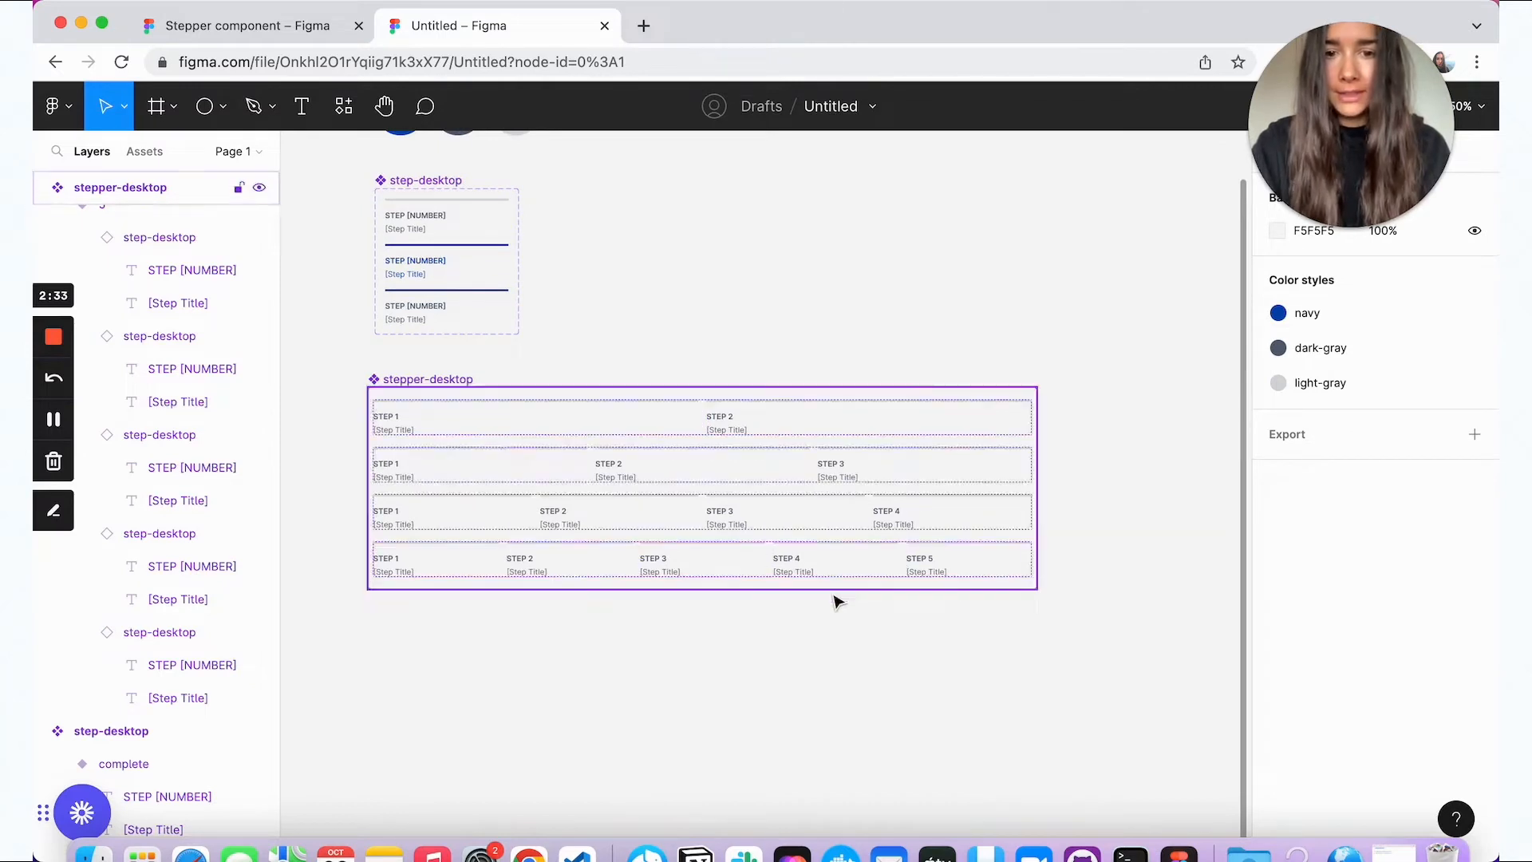
pyautogui.press('super+z')
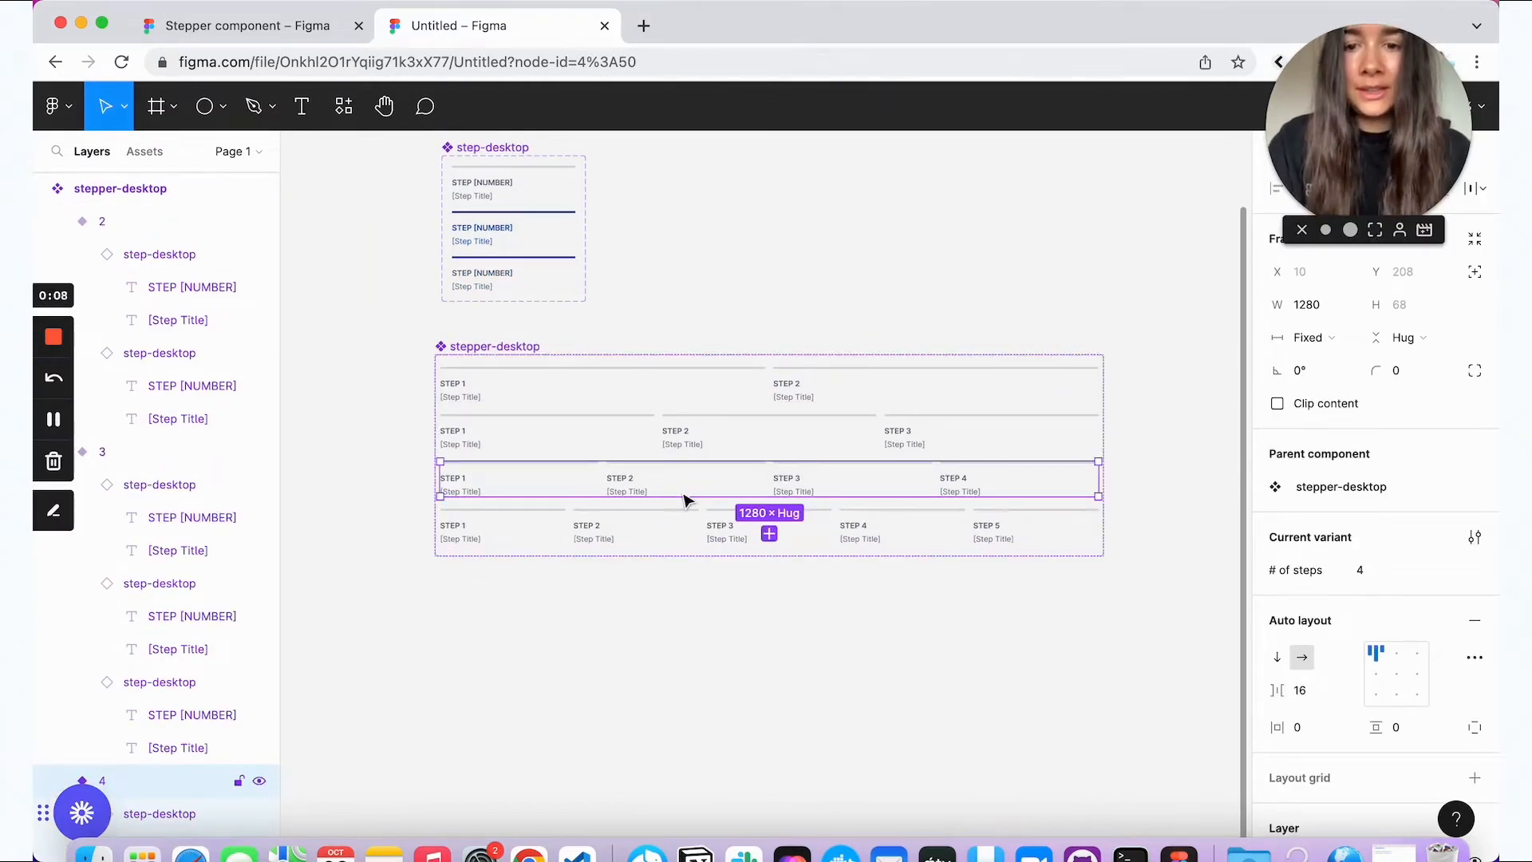
pyautogui.moveTo(687, 496); pyautogui.dragTo(708, 659)
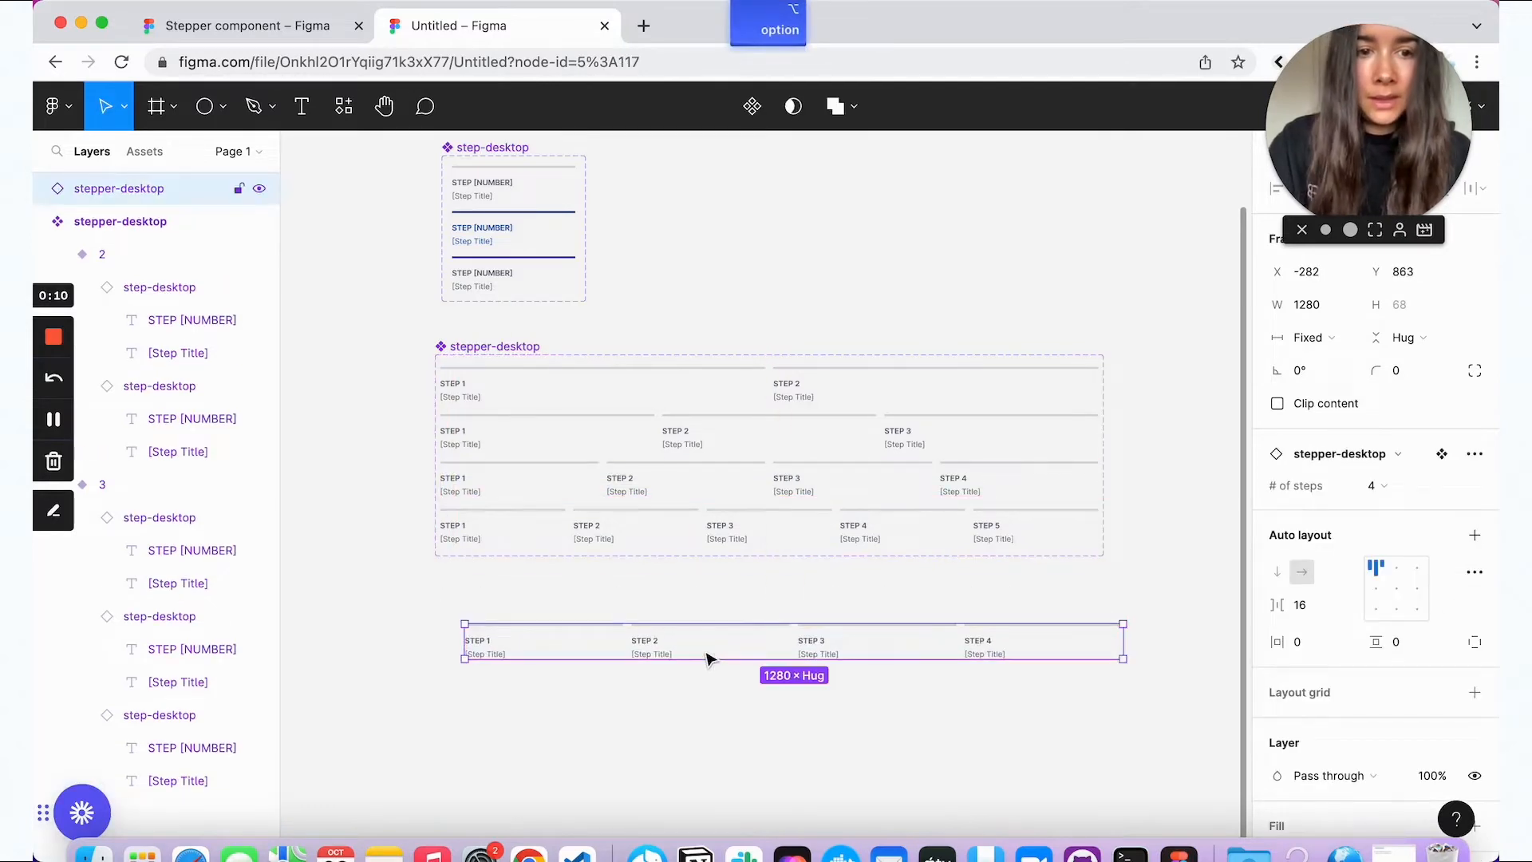
pyautogui.click(1374, 486)
pyautogui.click(1387, 457)
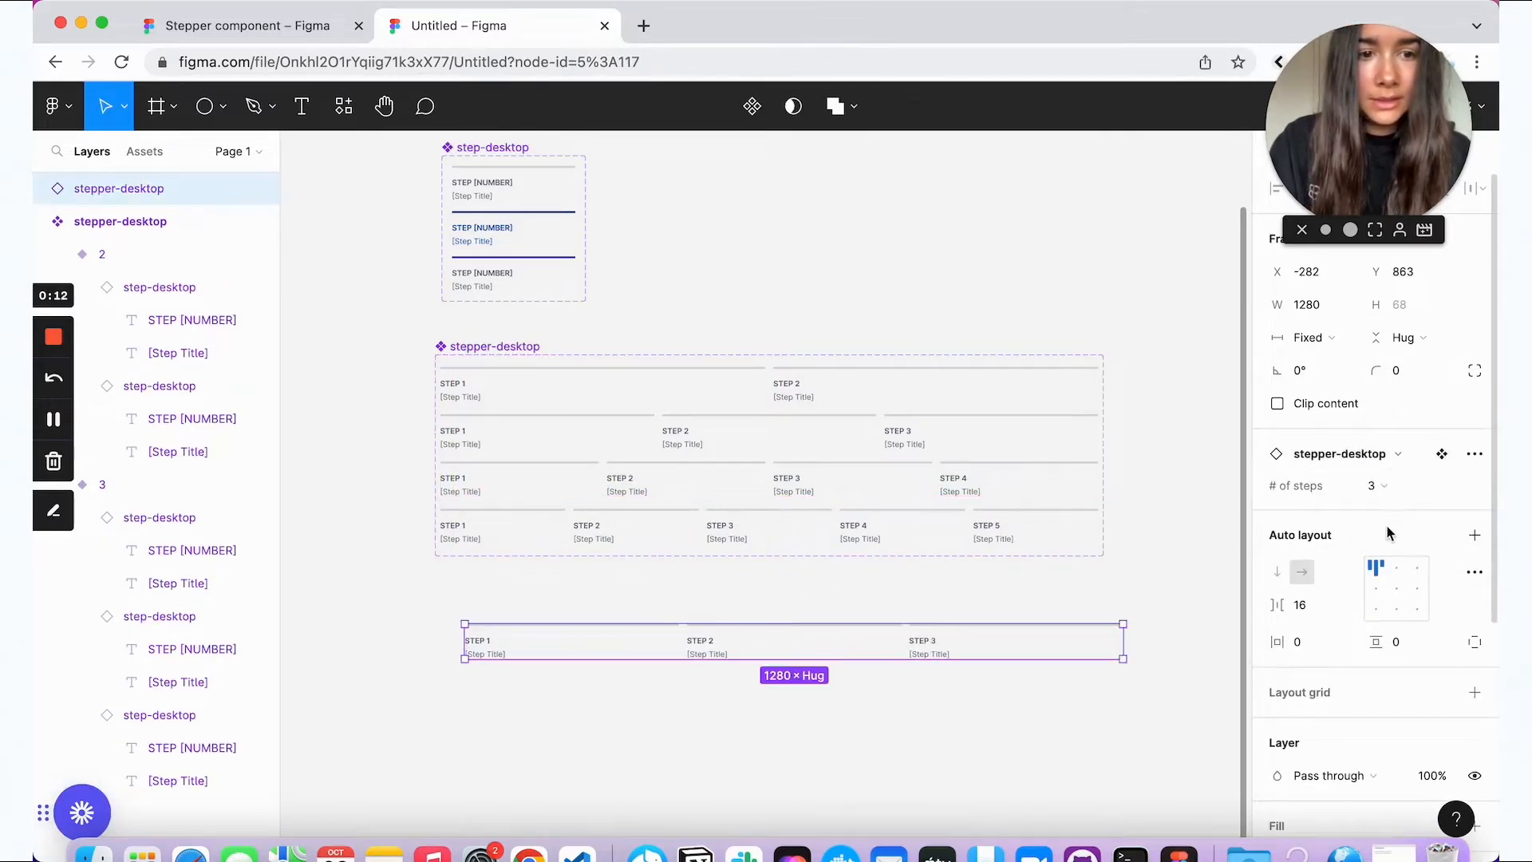
# Step: Switch the stepper instance's # of steps to 2 and then to 4
pyautogui.click(1374, 485)
pyautogui.click(1388, 461)
pyautogui.click(1372, 487)
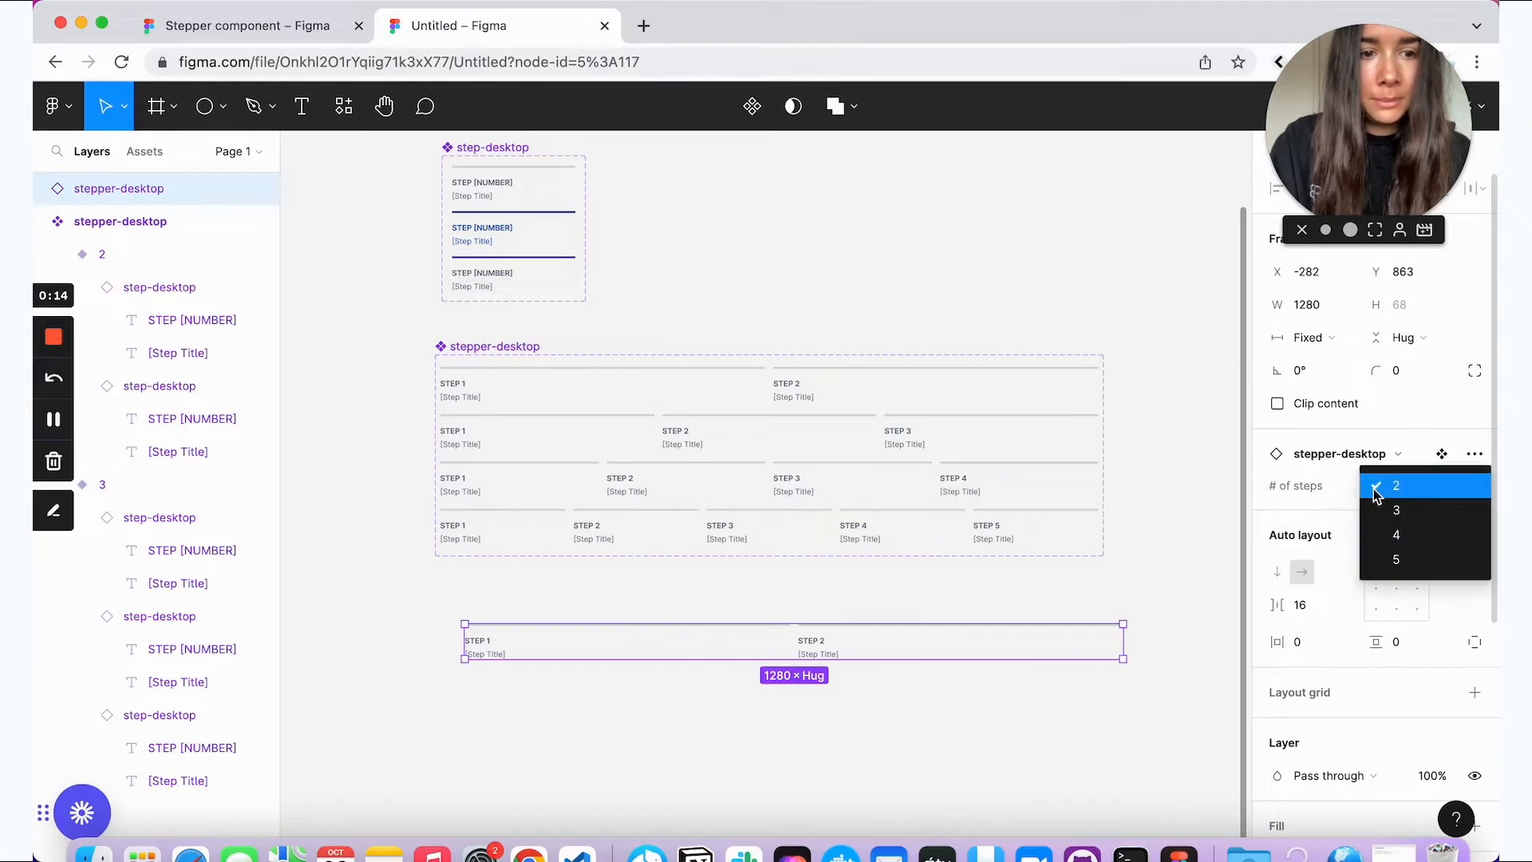
pyautogui.click(1396, 535)
# Step: Set the status of the third step inside the four-step instance to current
pyautogui.doubleClick(822, 656)
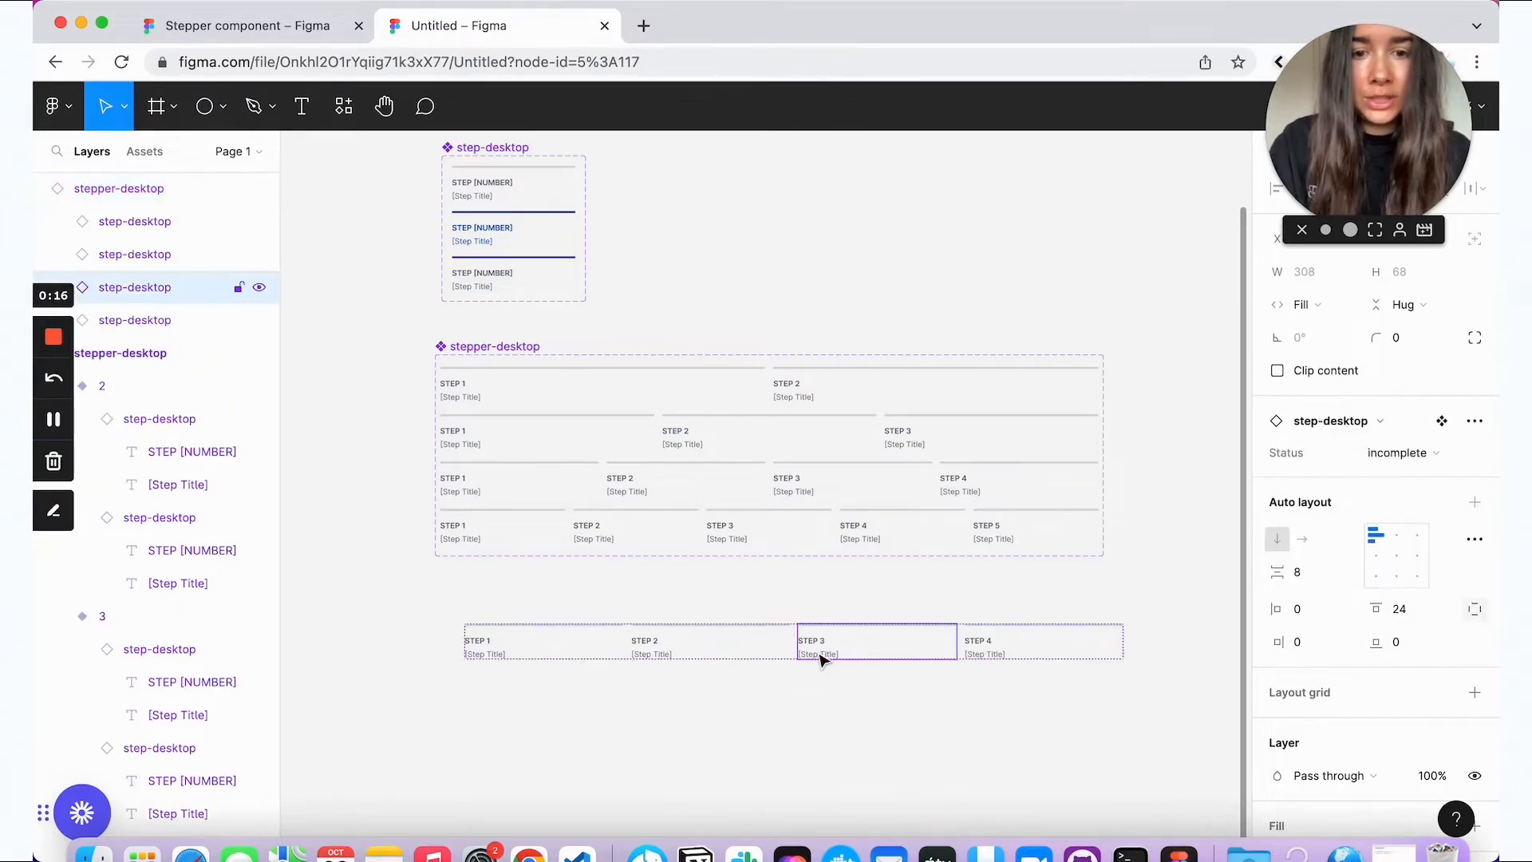
pyautogui.click(1374, 471)
pyautogui.click(1389, 473)
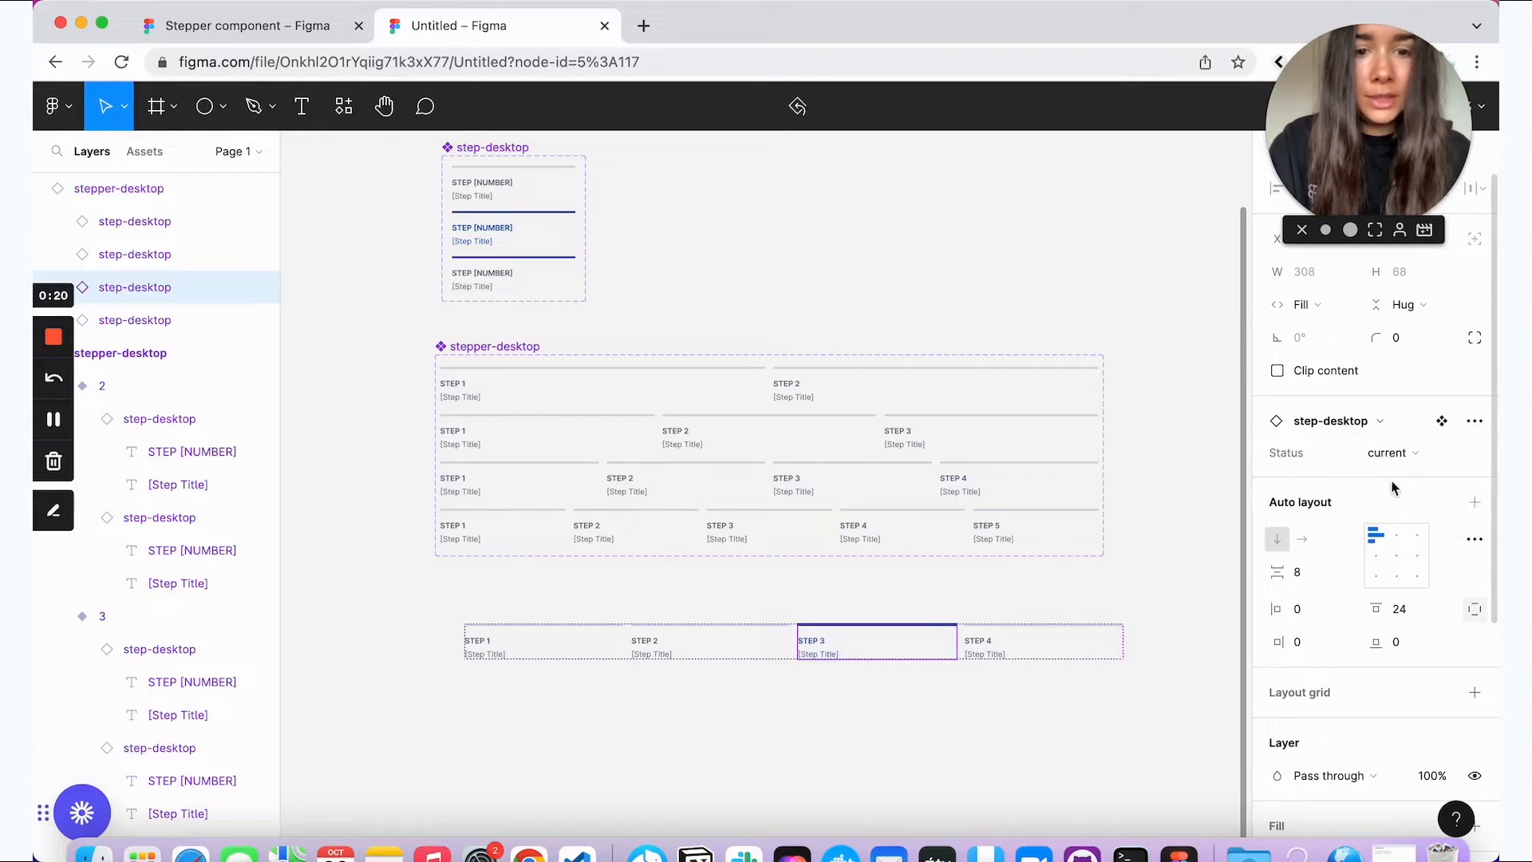
# Step: Delete the test stepper instance below the stepper-desktop component set
pyautogui.click(1114, 728)
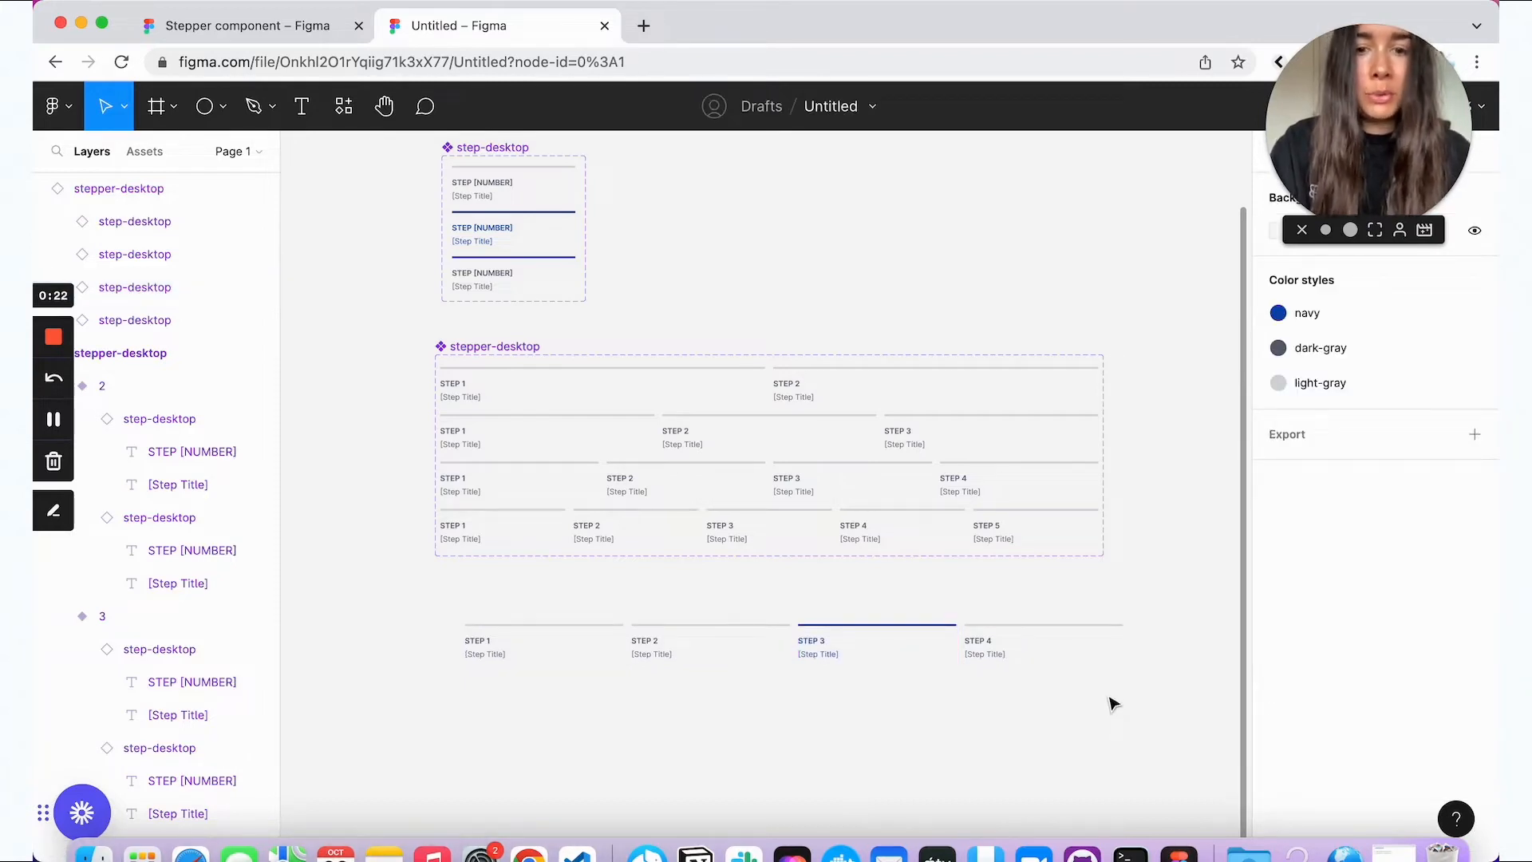
pyautogui.click(1083, 657)
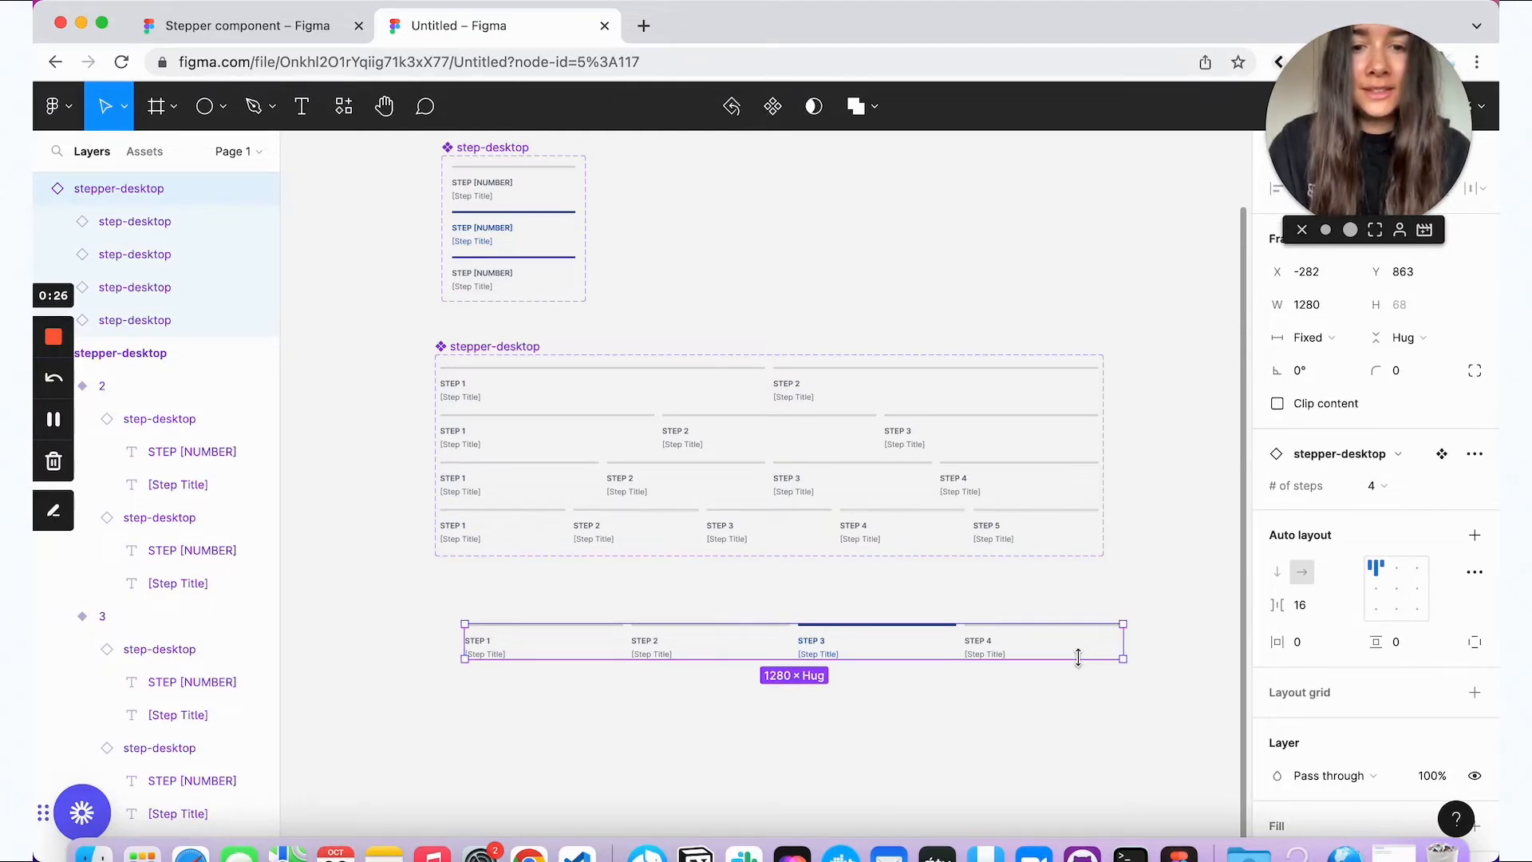
pyautogui.press('Delete')
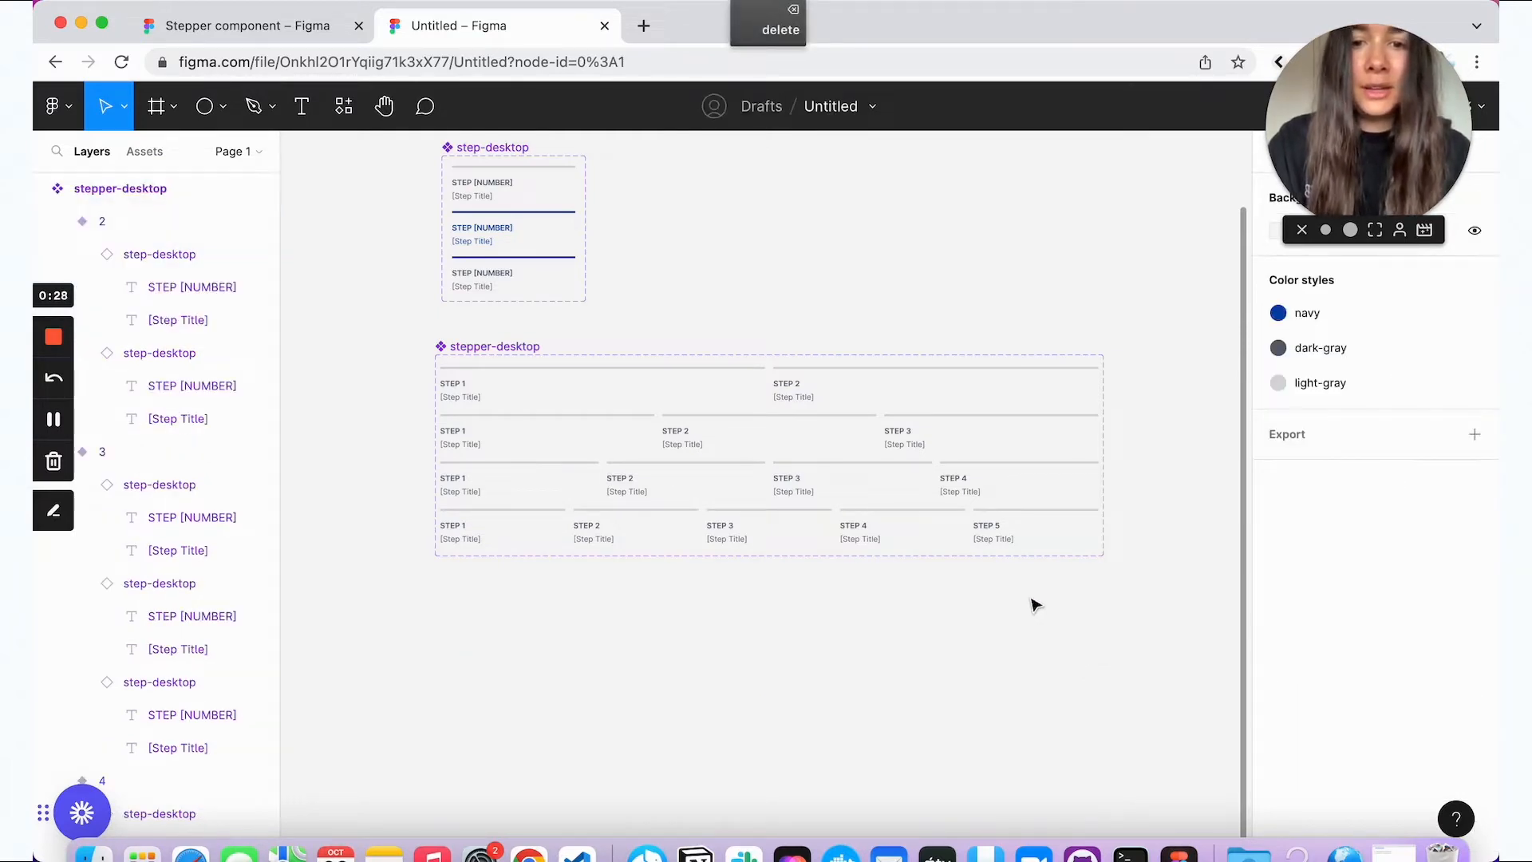
# Step: Batch rename both step instances in the two-step variant to their current name plus an ascending number, step-desktop 1 and step-desktop 2
pyautogui.click(541, 347)
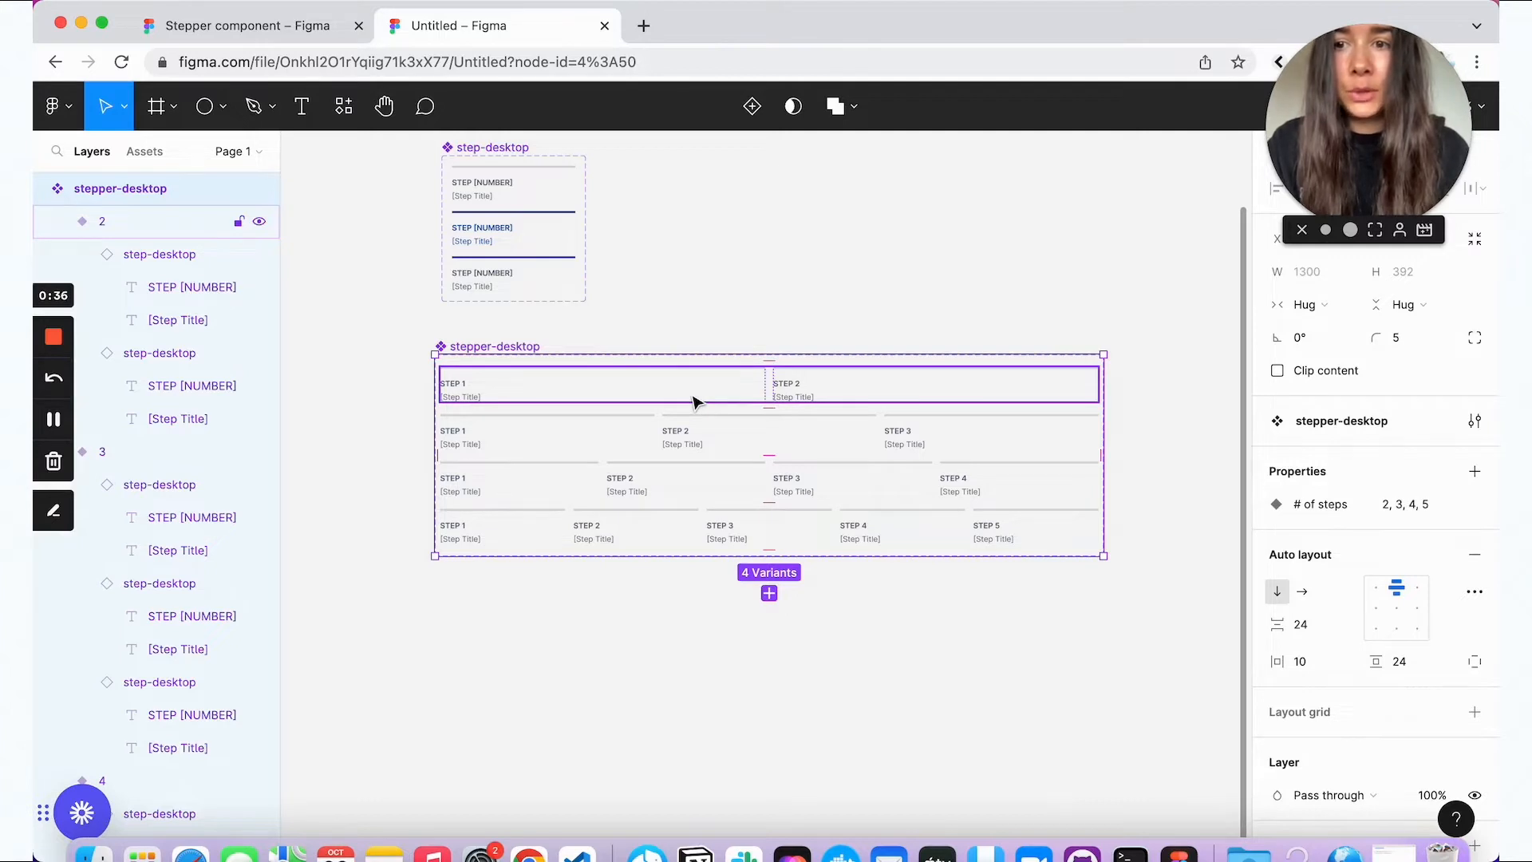
pyautogui.doubleClick(693, 399)
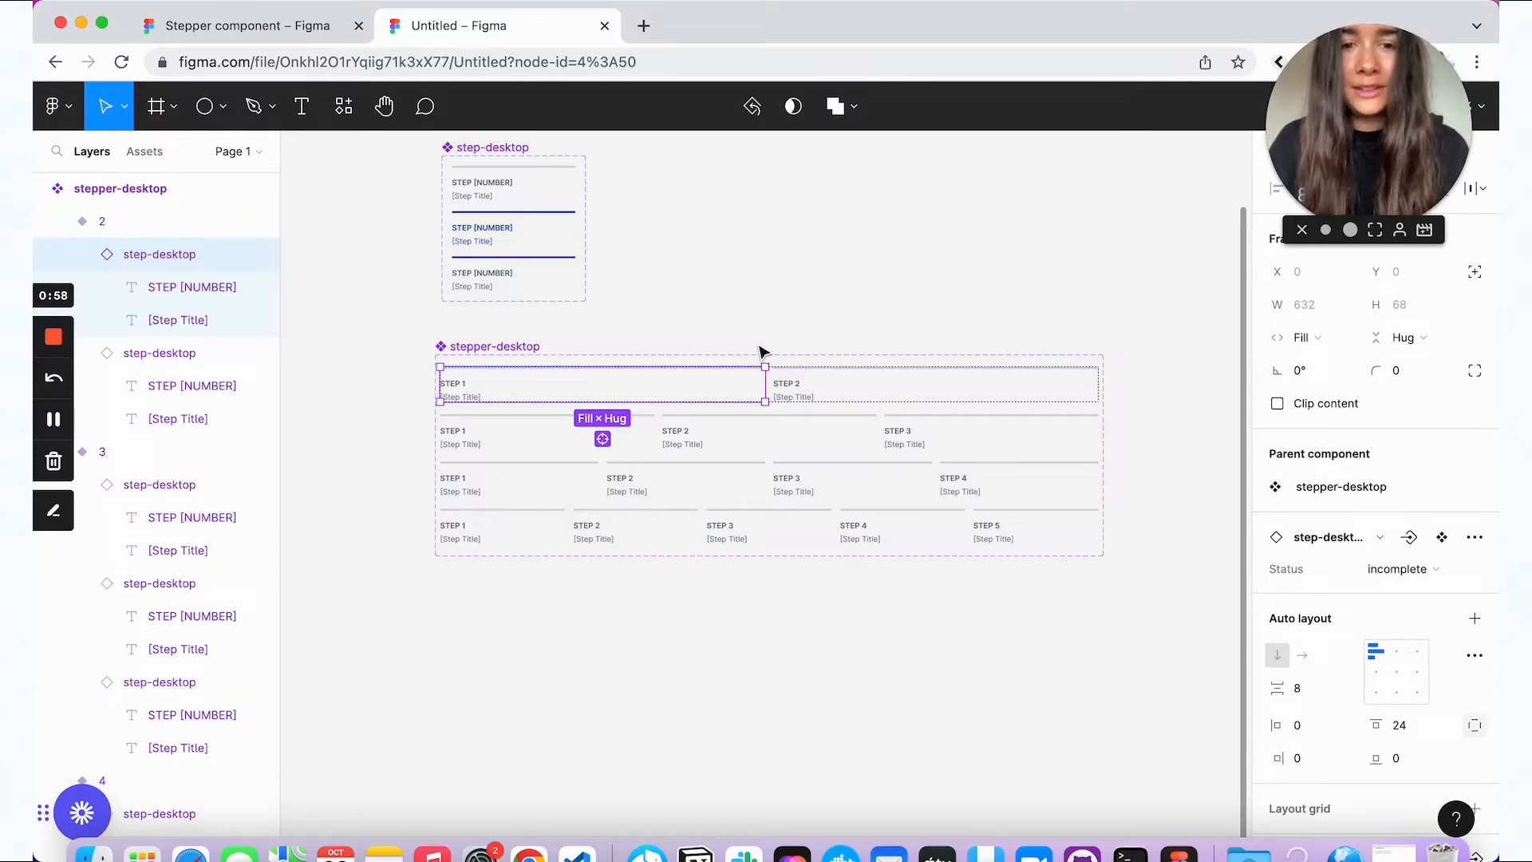
pyautogui.keyDown('shift'); pyautogui.click(848, 391); pyautogui.keyUp('shift')
pyautogui.press('super+r')
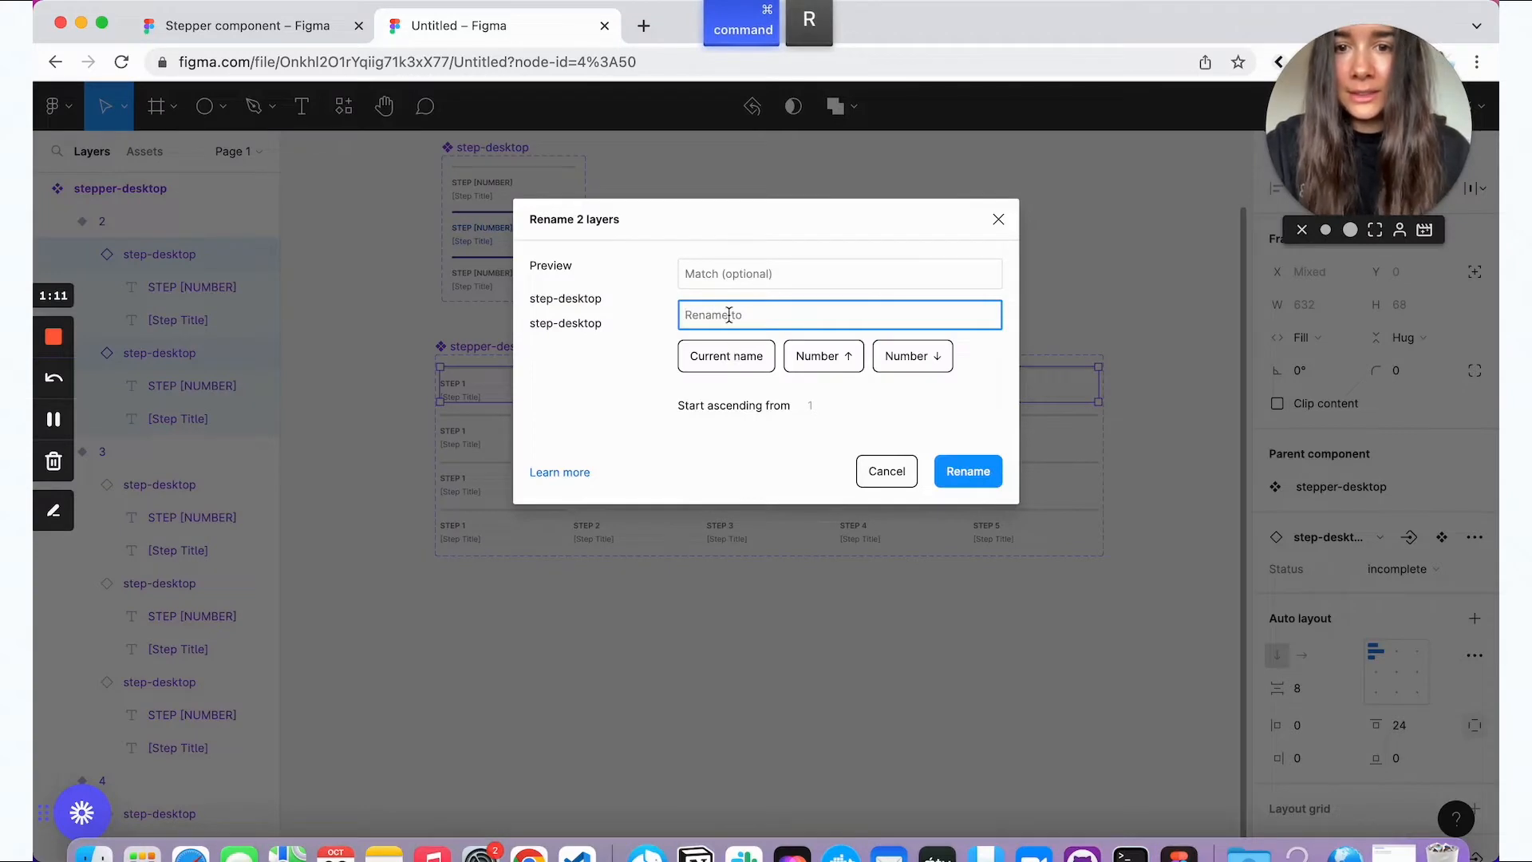
pyautogui.click(751, 365)
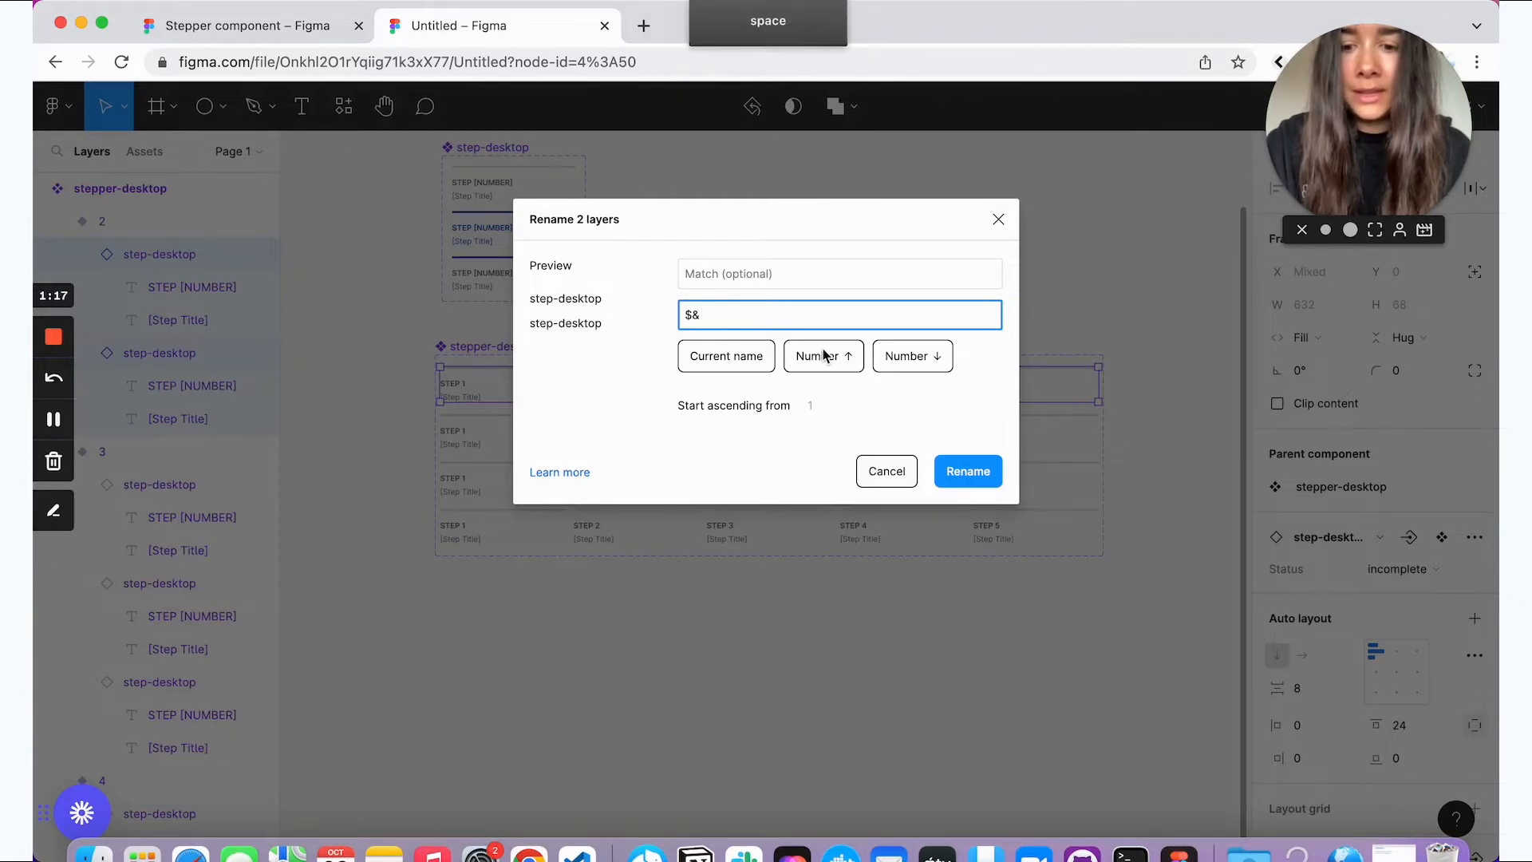
pyautogui.write('$n')
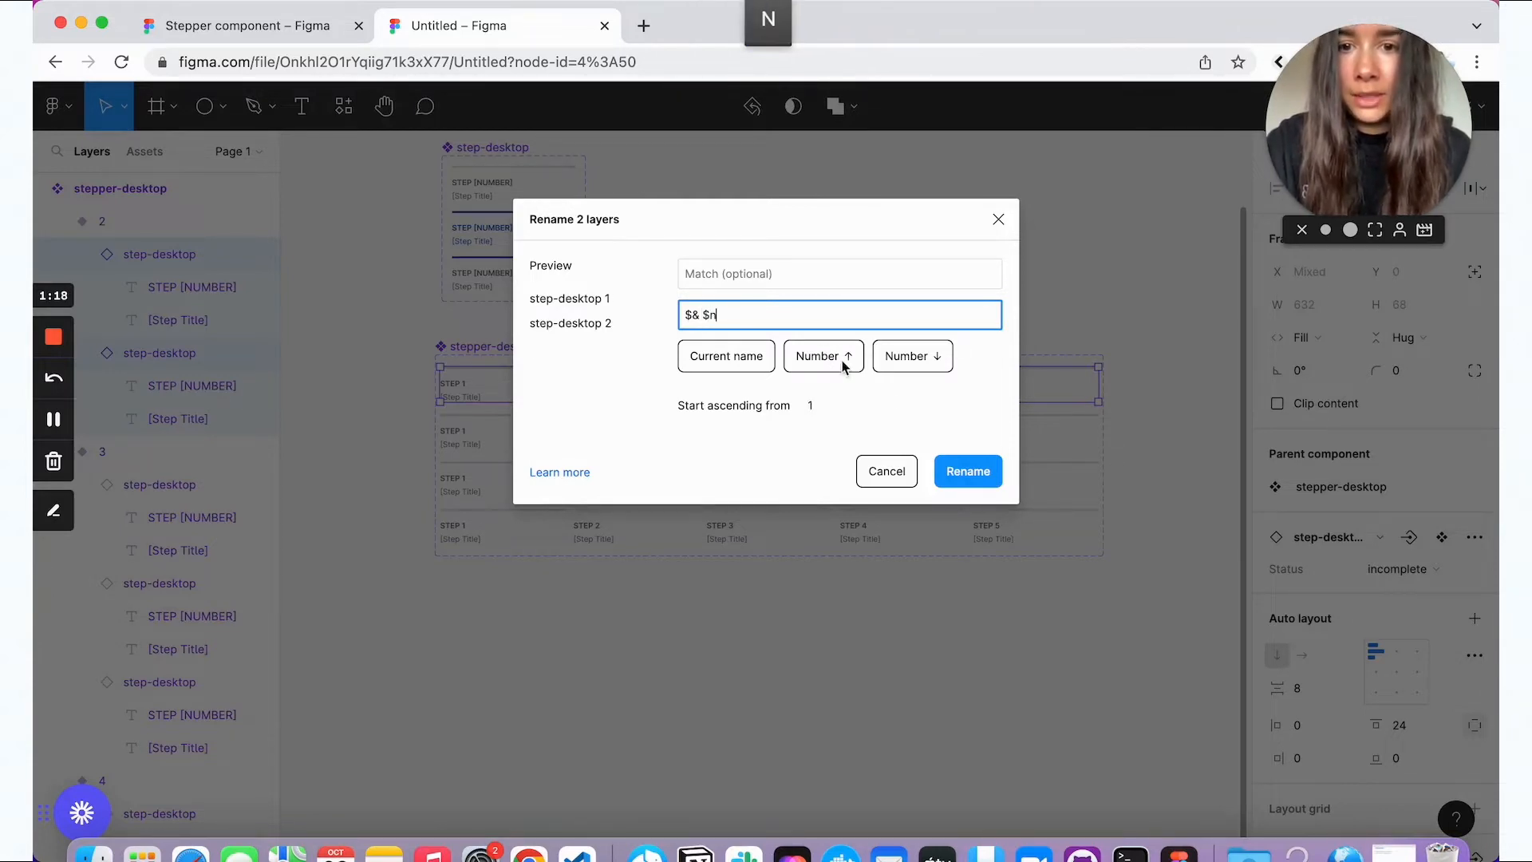
pyautogui.click(973, 471)
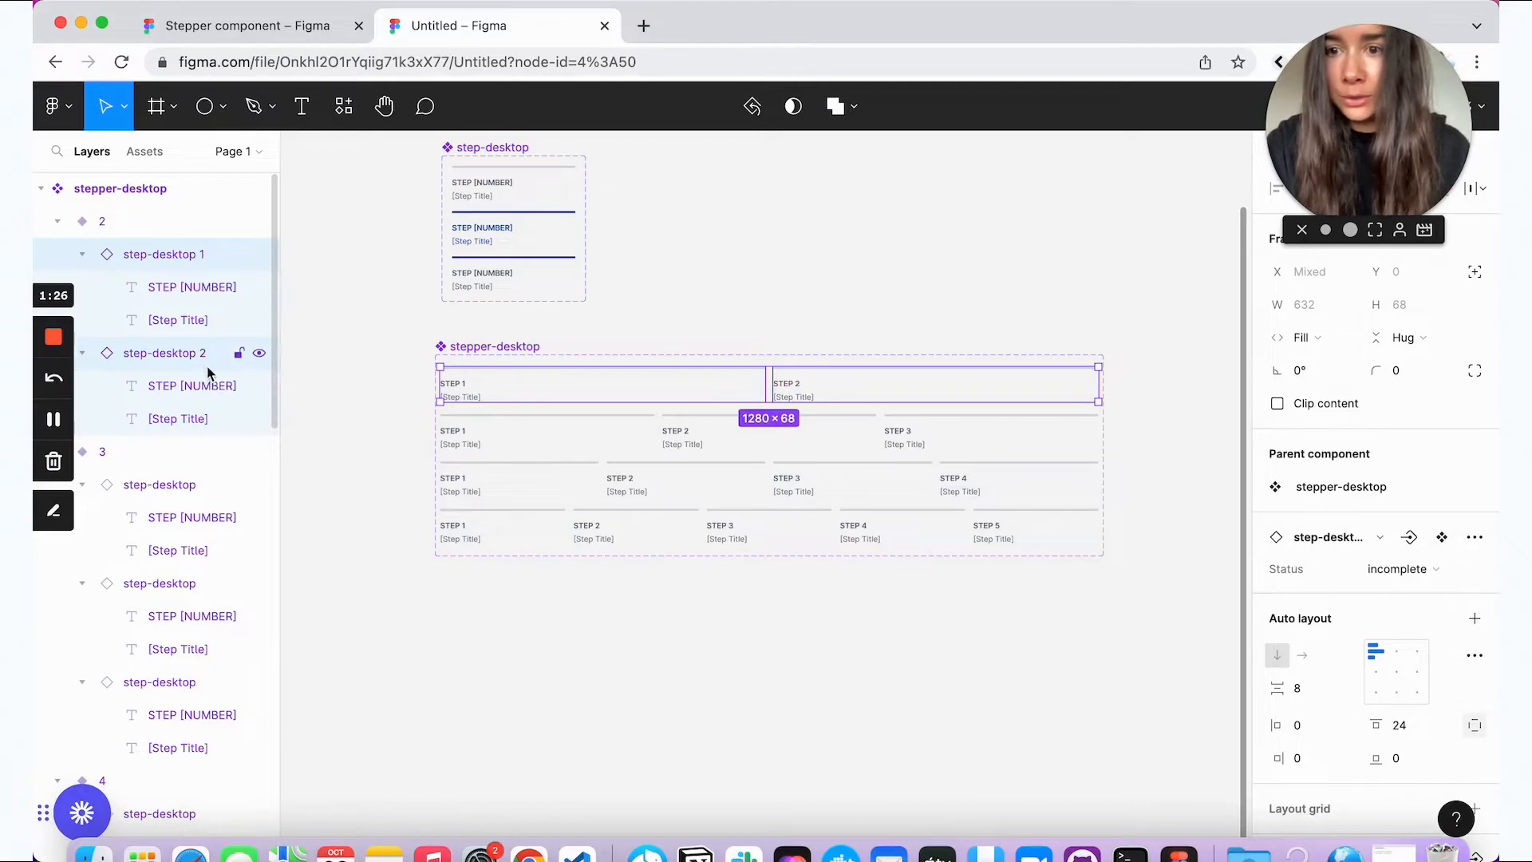
# Step: Batch rename the three step instances in the three-step variant with the pattern $& $n, giving step-desktop 1 to step-desktop 3
pyautogui.click(578, 444)
pyautogui.keyDown('super'); pyautogui.click(578, 444); pyautogui.keyUp('super')
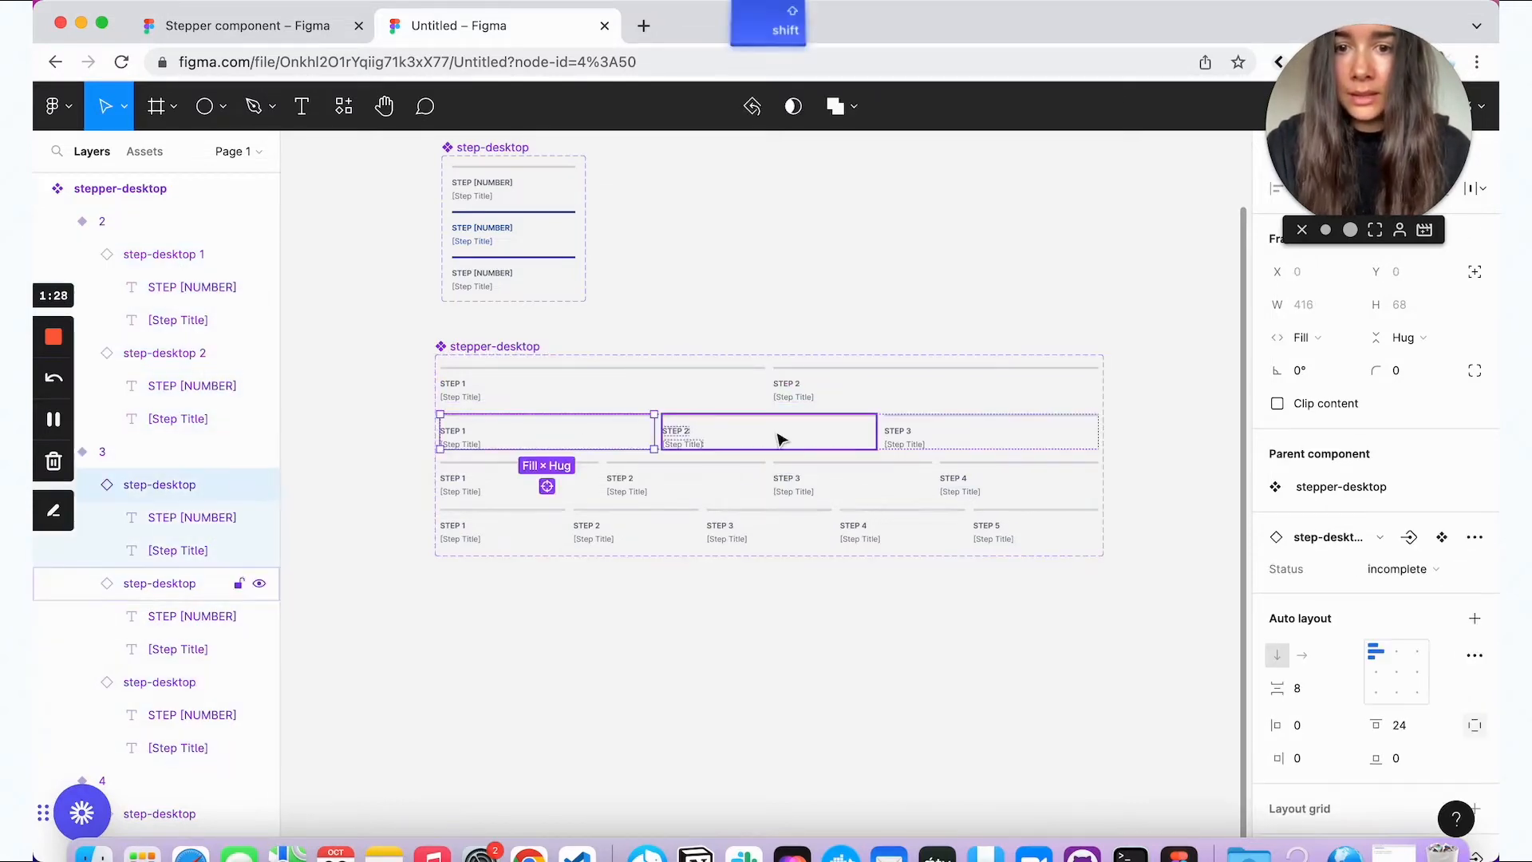
pyautogui.keyDown('shift'); pyautogui.keyDown('super'); pyautogui.click(782, 439); pyautogui.keyUp('super'); pyautogui.keyUp('shift')
pyautogui.keyDown('shift'); pyautogui.keyDown('super'); pyautogui.click(910, 441); pyautogui.keyUp('super'); pyautogui.keyUp('shift')
pyautogui.press('super+r')
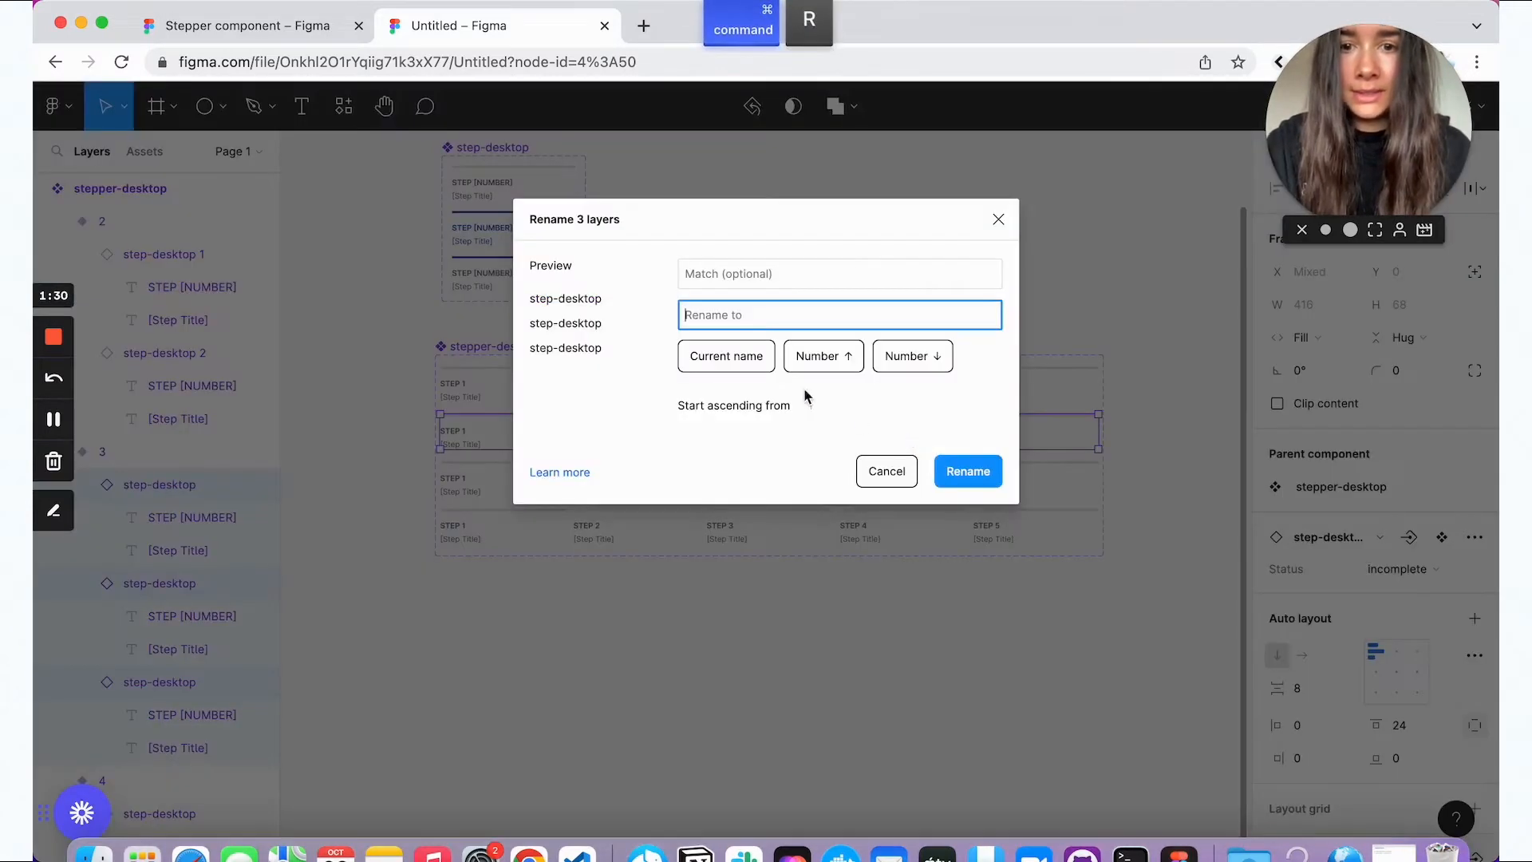
pyautogui.click(738, 357)
pyautogui.click(819, 357)
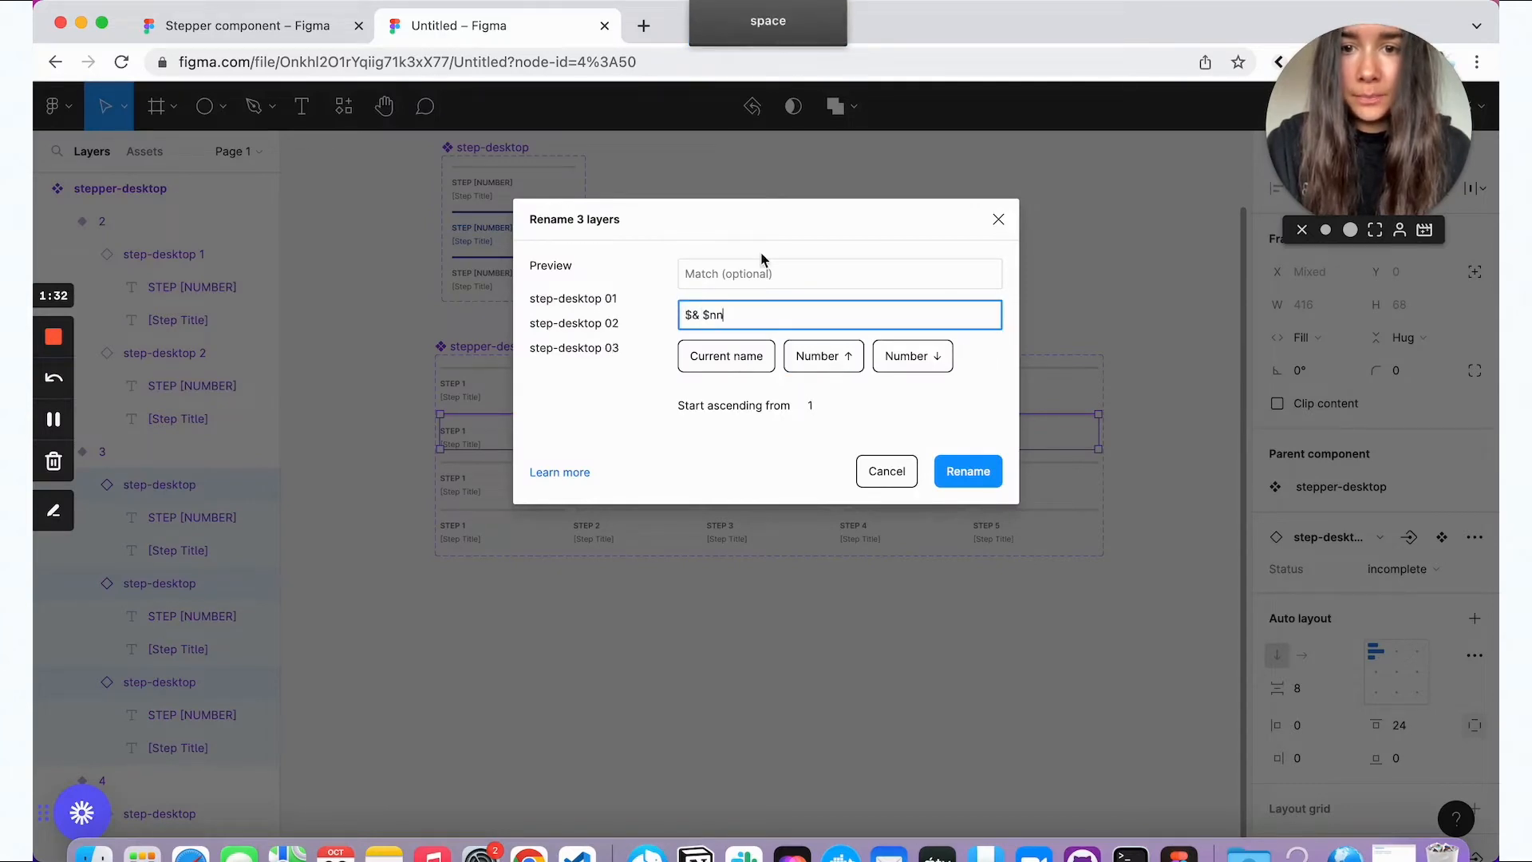
pyautogui.press('BackSpace')
pyautogui.click(968, 472)
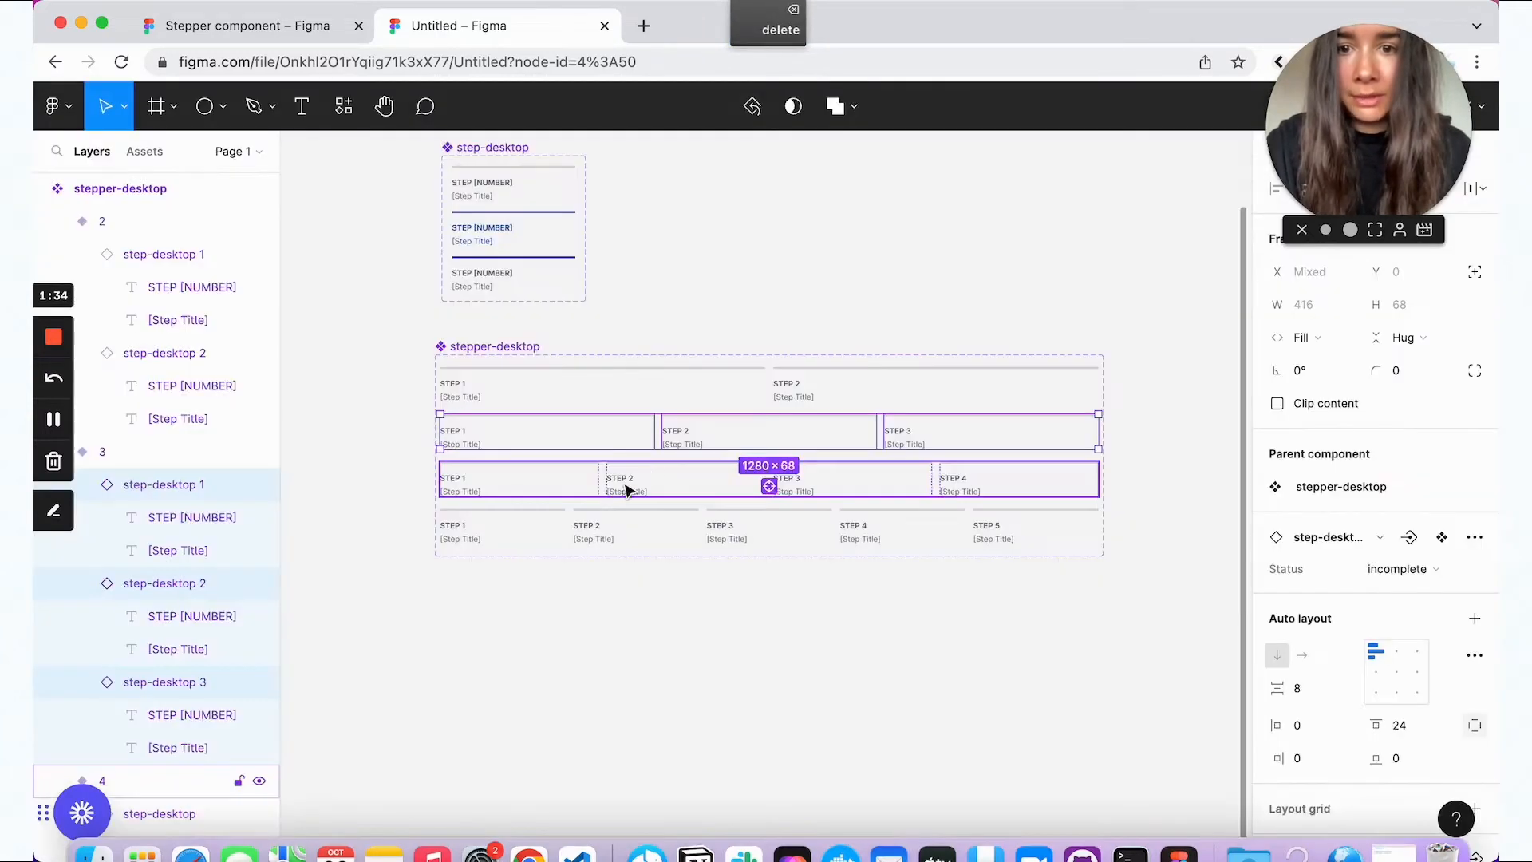
# Step: Batch rename the four step instances in the four-step variant with the pattern $& $n, giving step-desktop 1 to step-desktop 4
pyautogui.keyDown('shift'); pyautogui.click(154, 731); pyautogui.keyUp('shift')
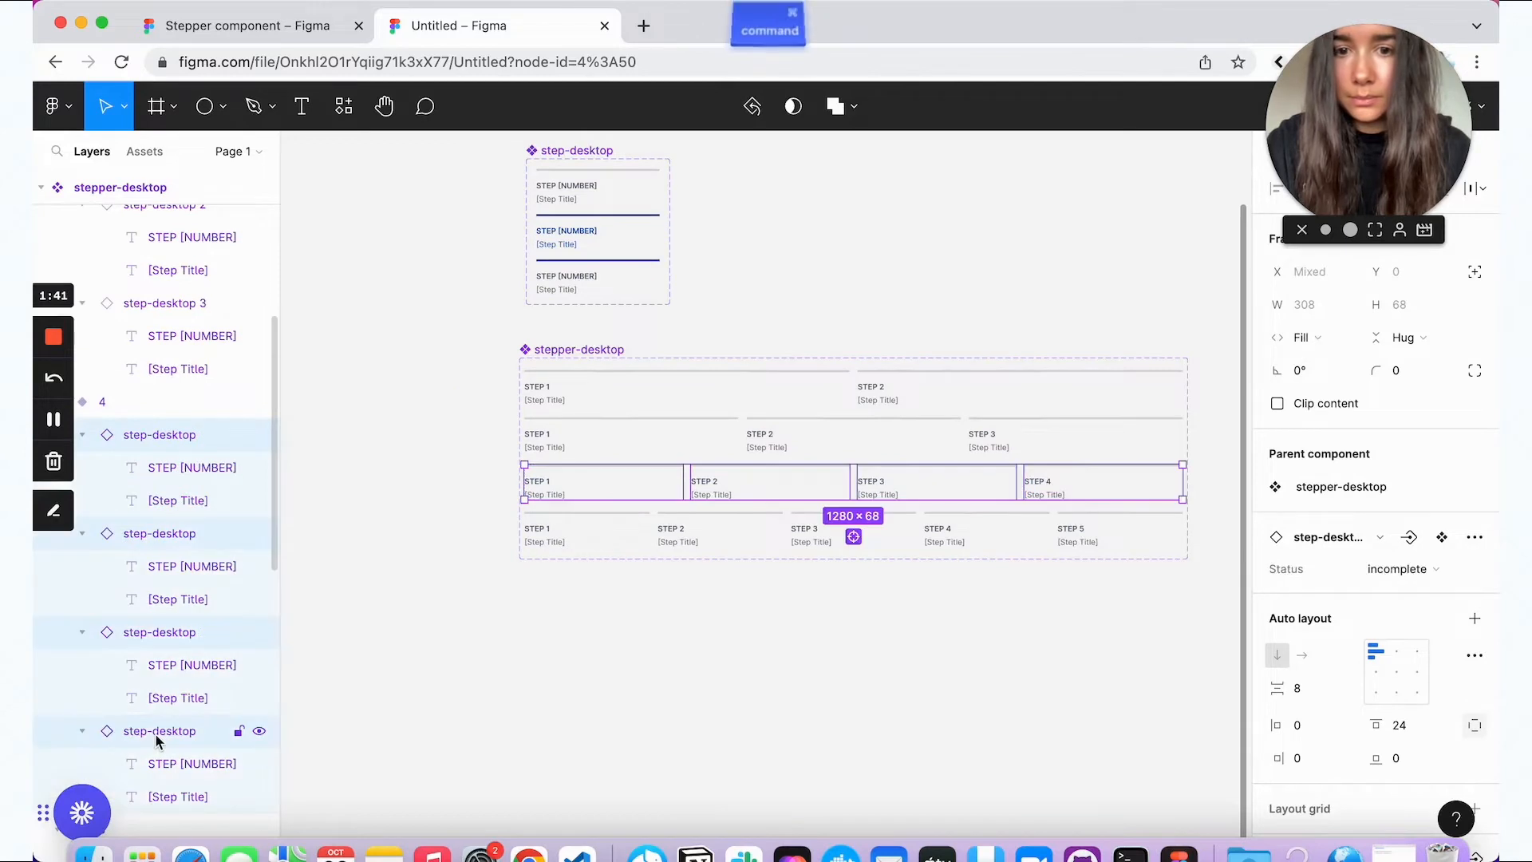
pyautogui.press('super+r')
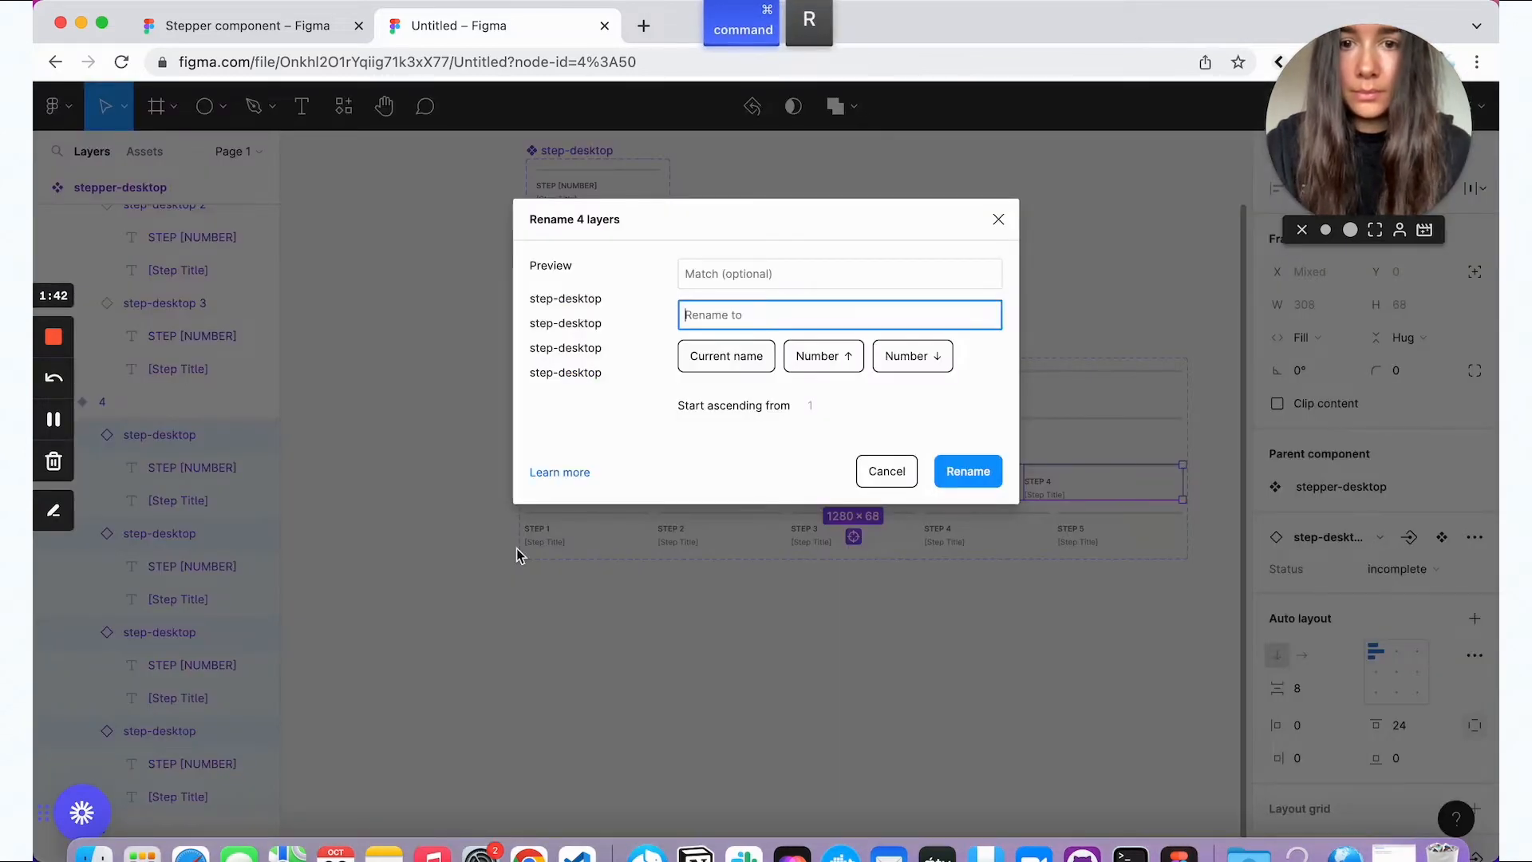
pyautogui.click(750, 356)
pyautogui.write('$& $n')
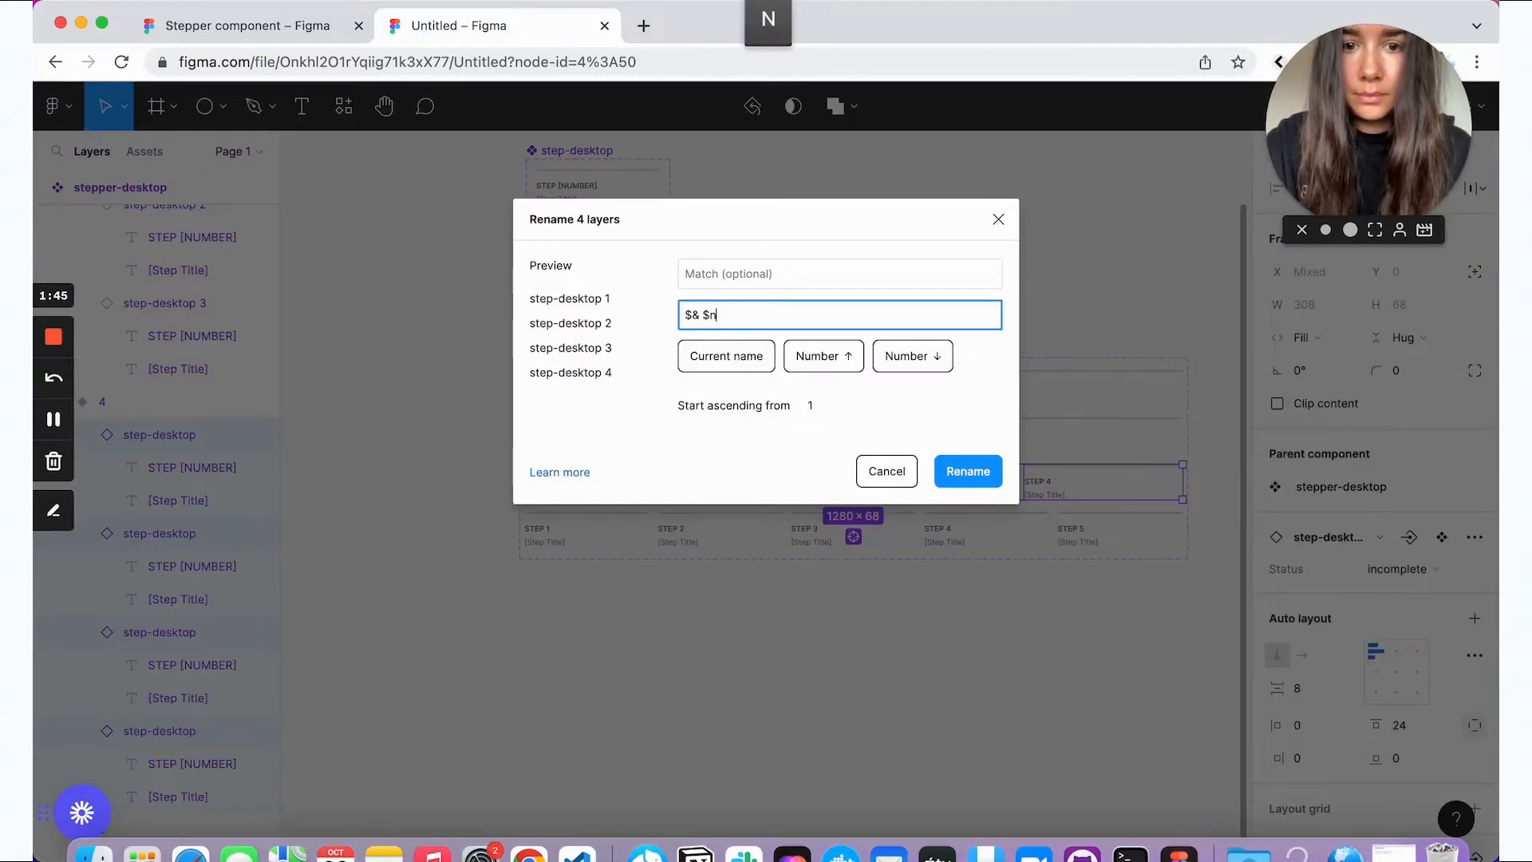
pyautogui.click(955, 463)
# Step: Batch rename the five step instances in the five-step variant with the pattern $& $n, giving step-desktop 1 to step-desktop 5
pyautogui.doubleClick(551, 540)
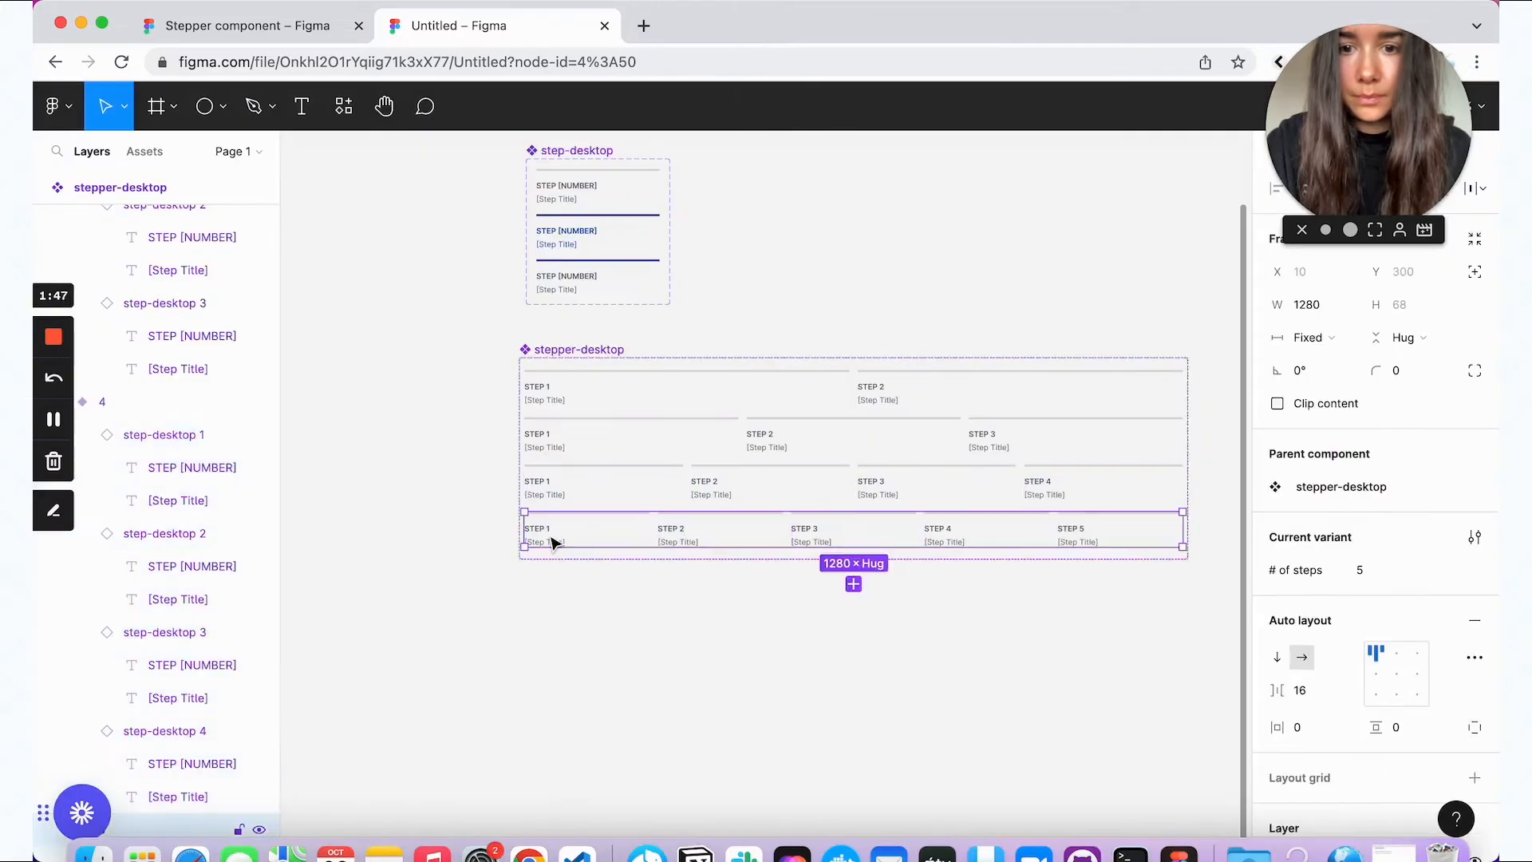
pyautogui.scroll(-4, 110, 617)
pyautogui.keyDown('shift'); pyautogui.click(165, 694); pyautogui.keyUp('shift')
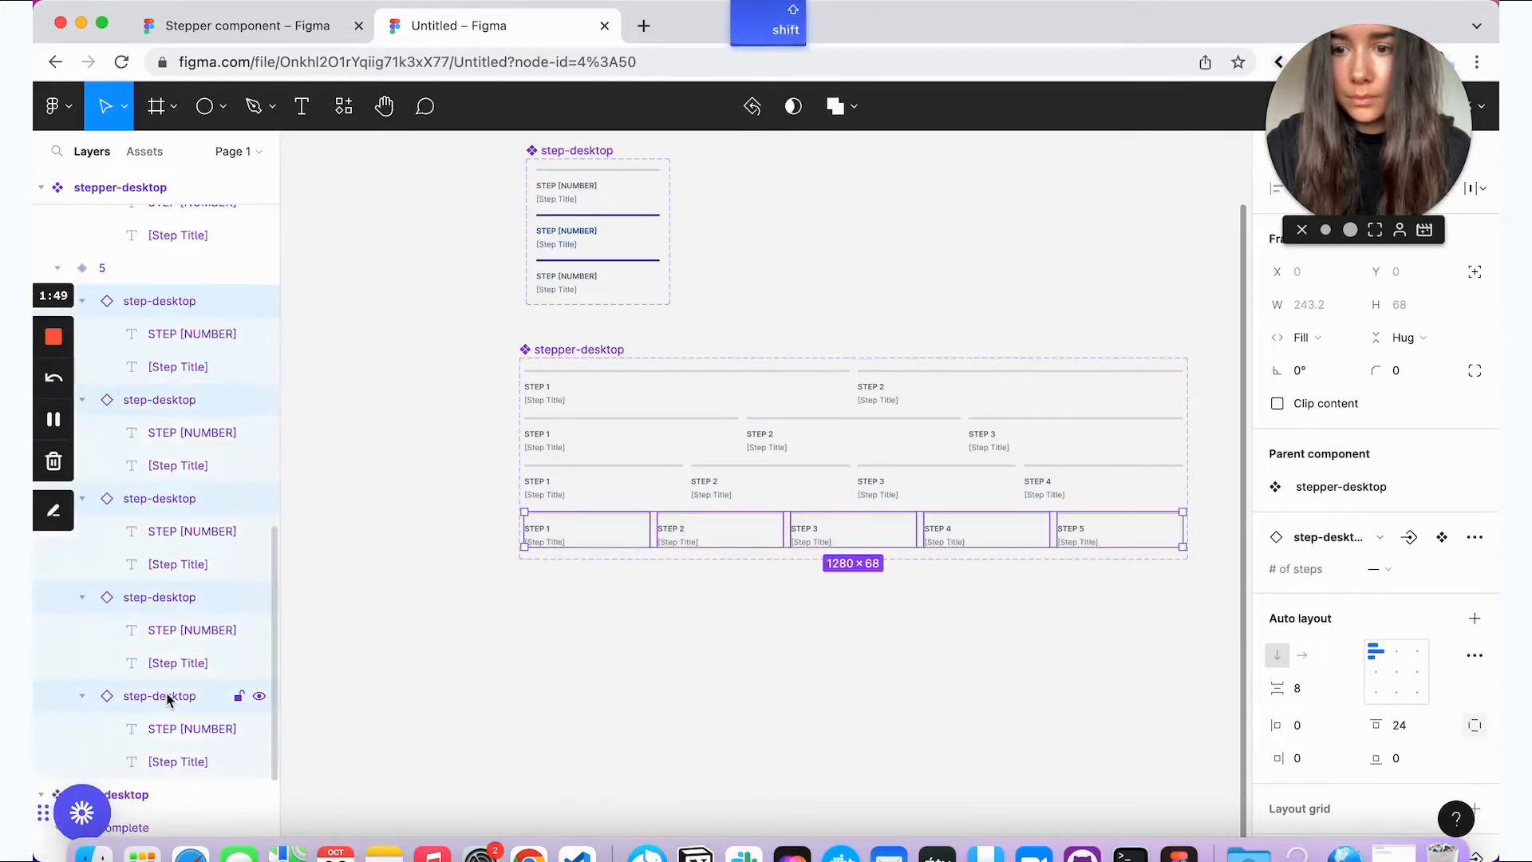
pyautogui.press('super+r')
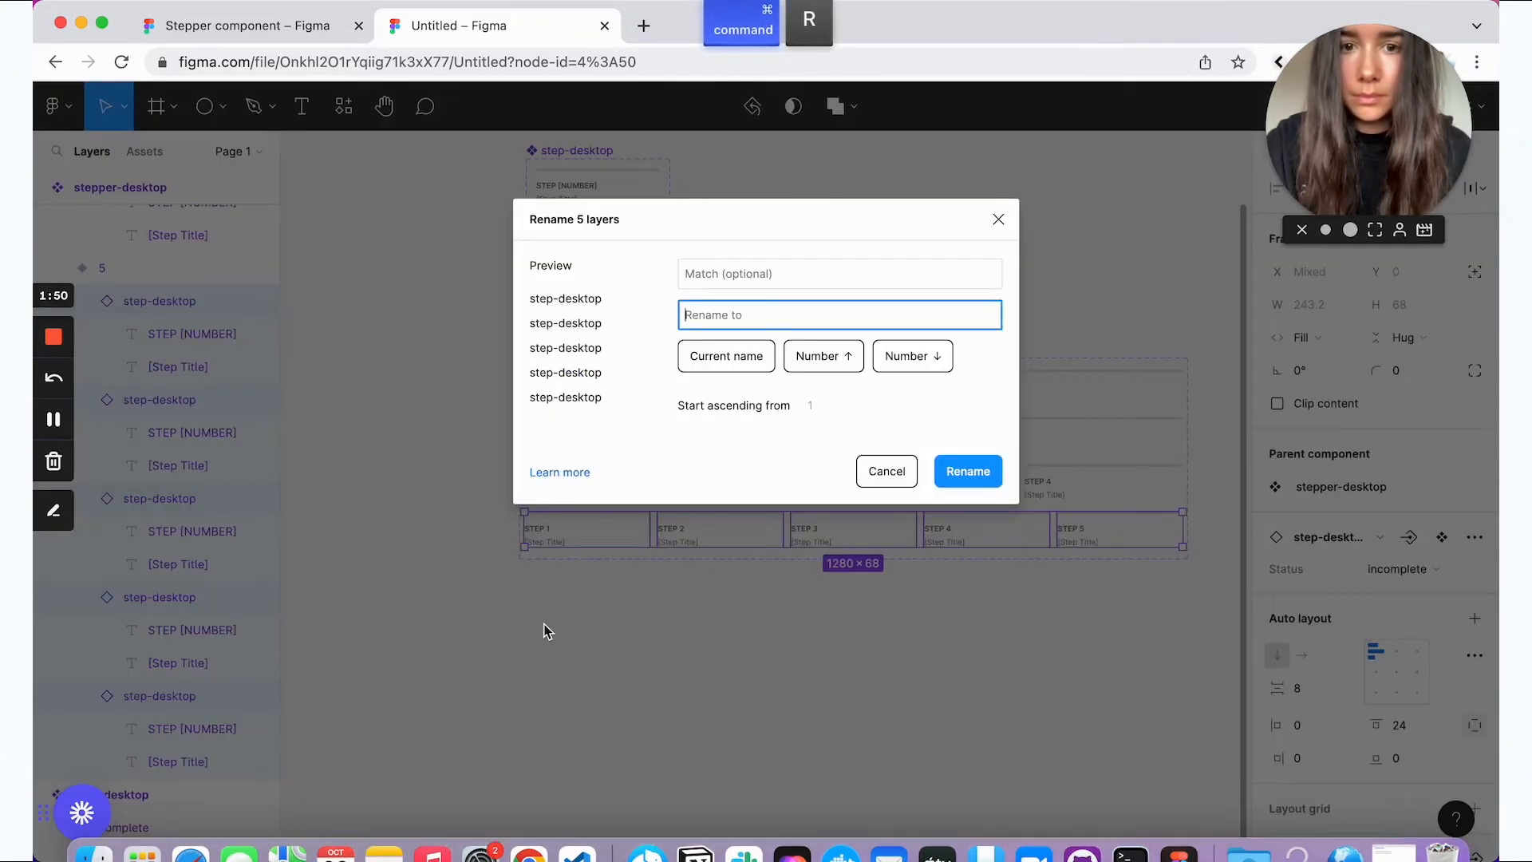
pyautogui.click(735, 358)
pyautogui.doubleClick(841, 359)
pyautogui.press('BackSpace')
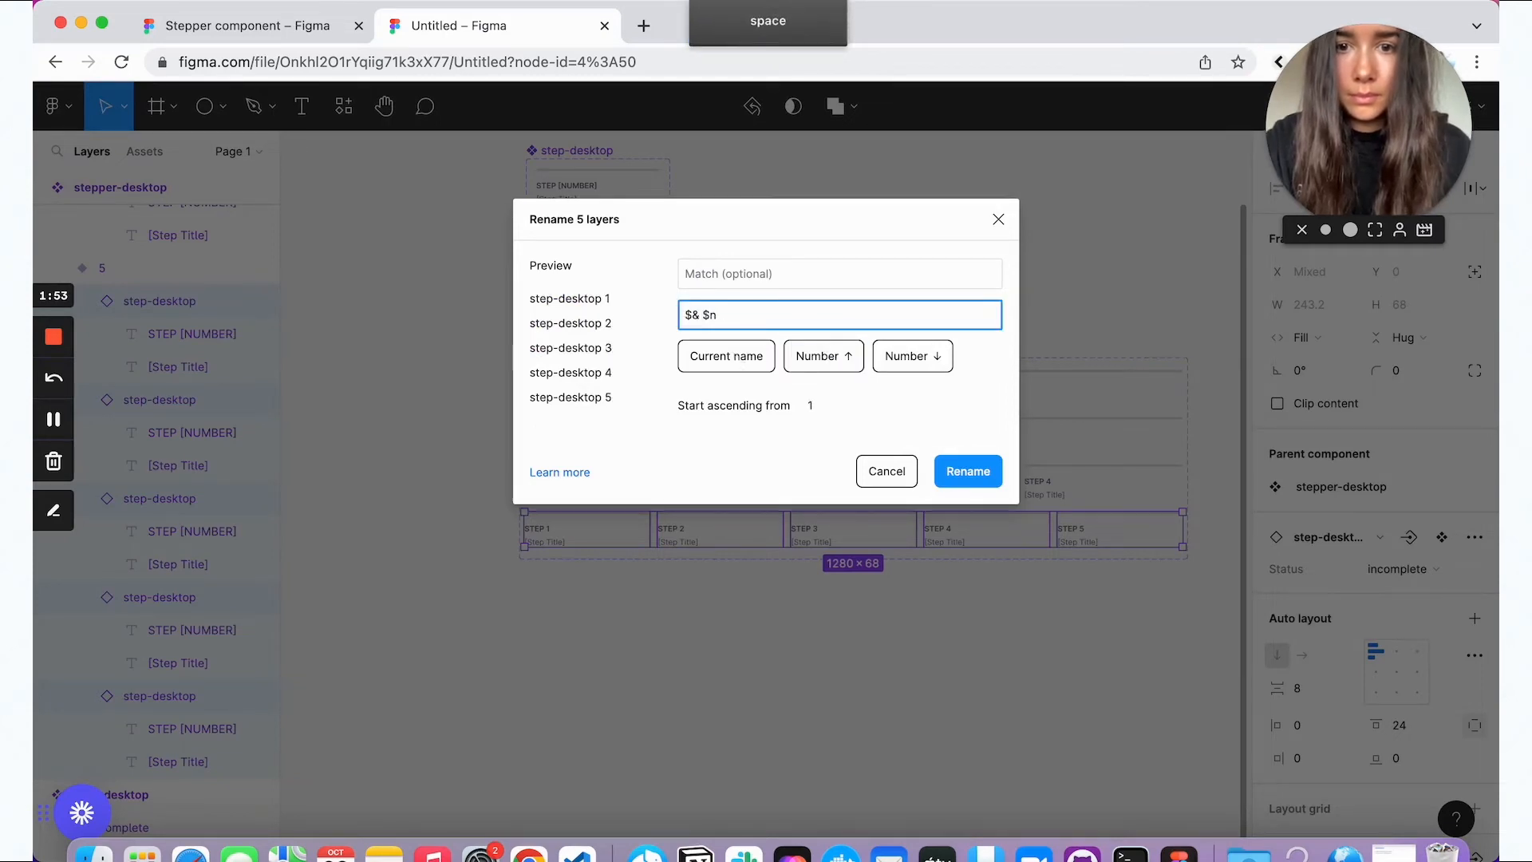
pyautogui.click(981, 470)
pyautogui.click(1017, 618)
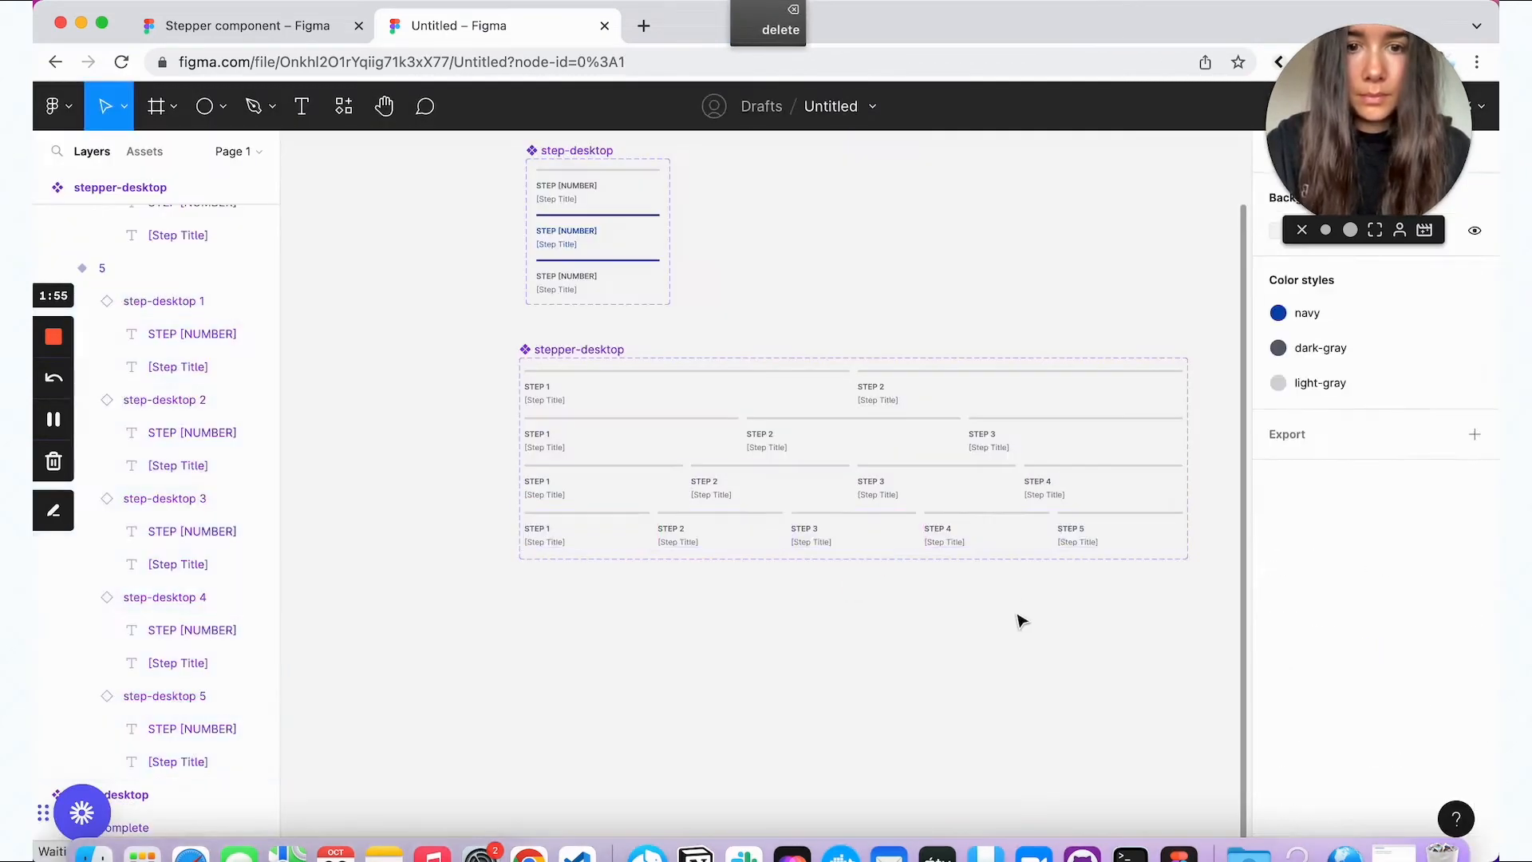
# Step: Expose the properties of nested instances step-desktop 1 through step-desktop 5 on the stepper-desktop component set
pyautogui.hscroll(2, 1018, 619)
pyautogui.scroll(-1, 1019, 619)
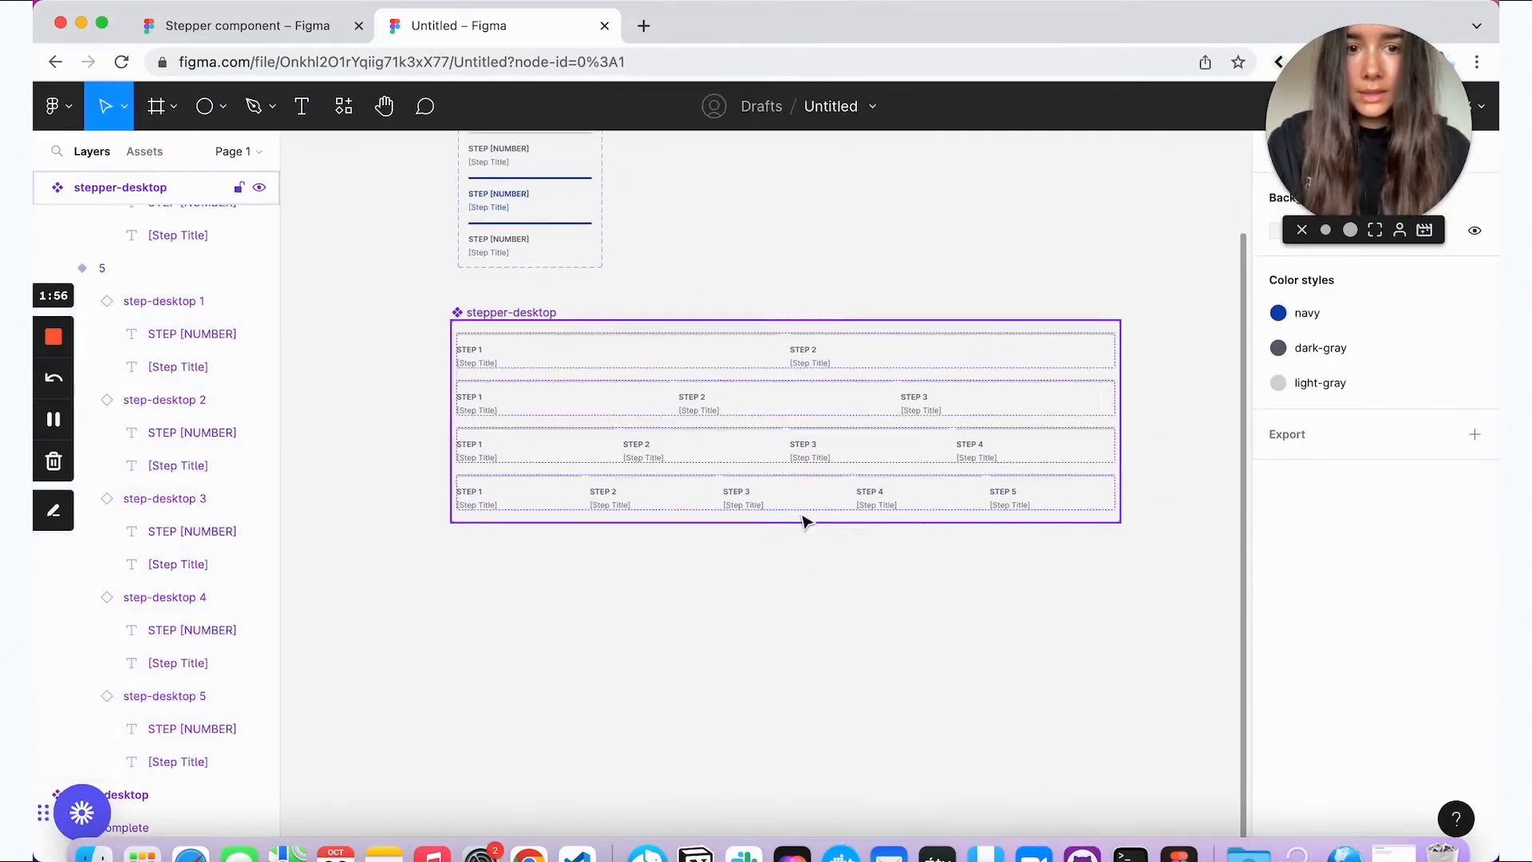
pyautogui.click(517, 312)
pyautogui.click(1475, 472)
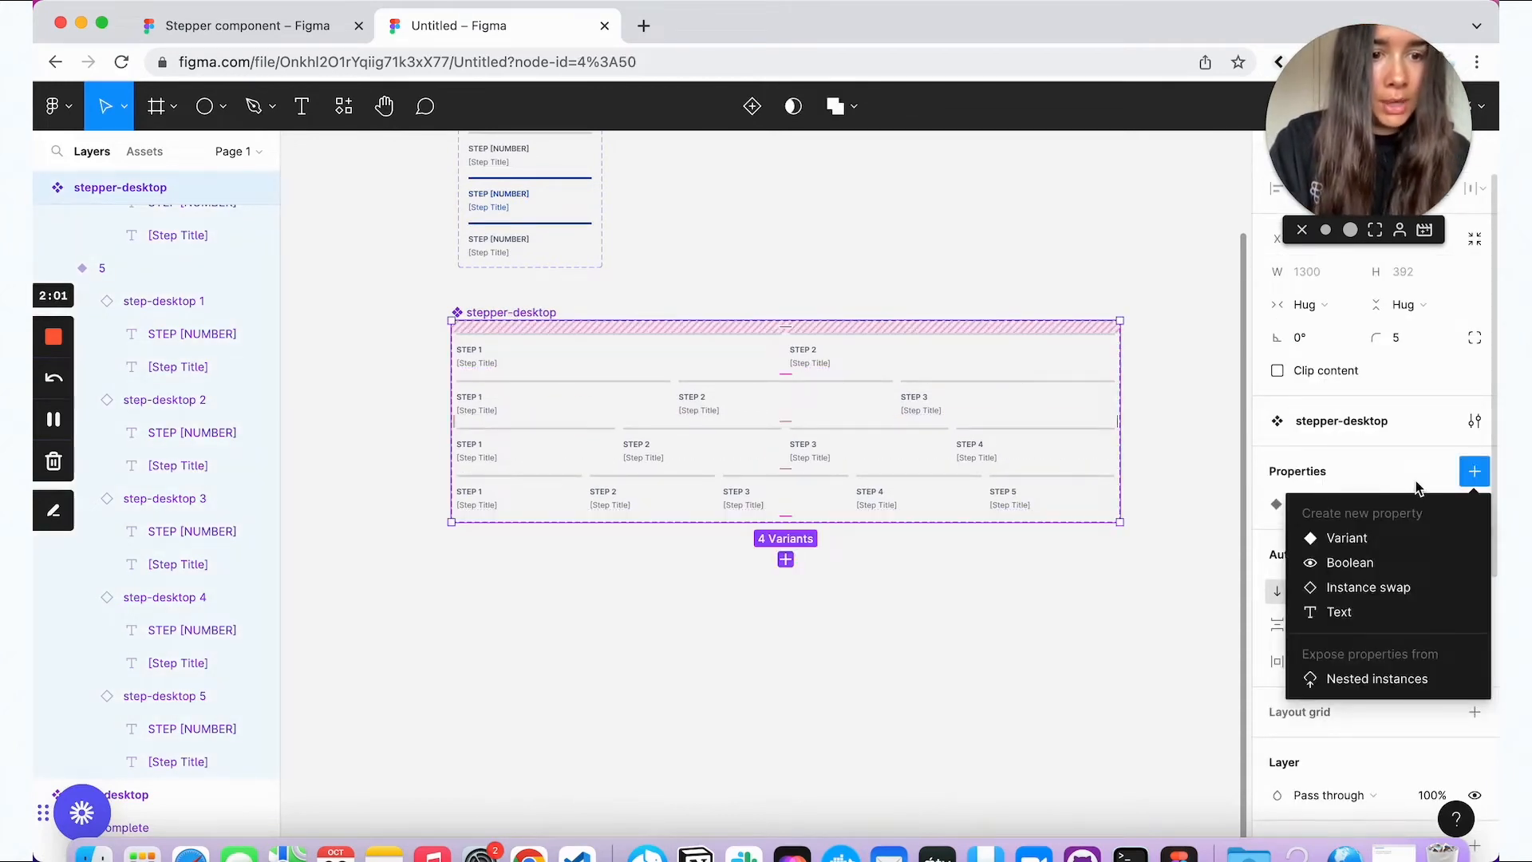
pyautogui.click(1377, 680)
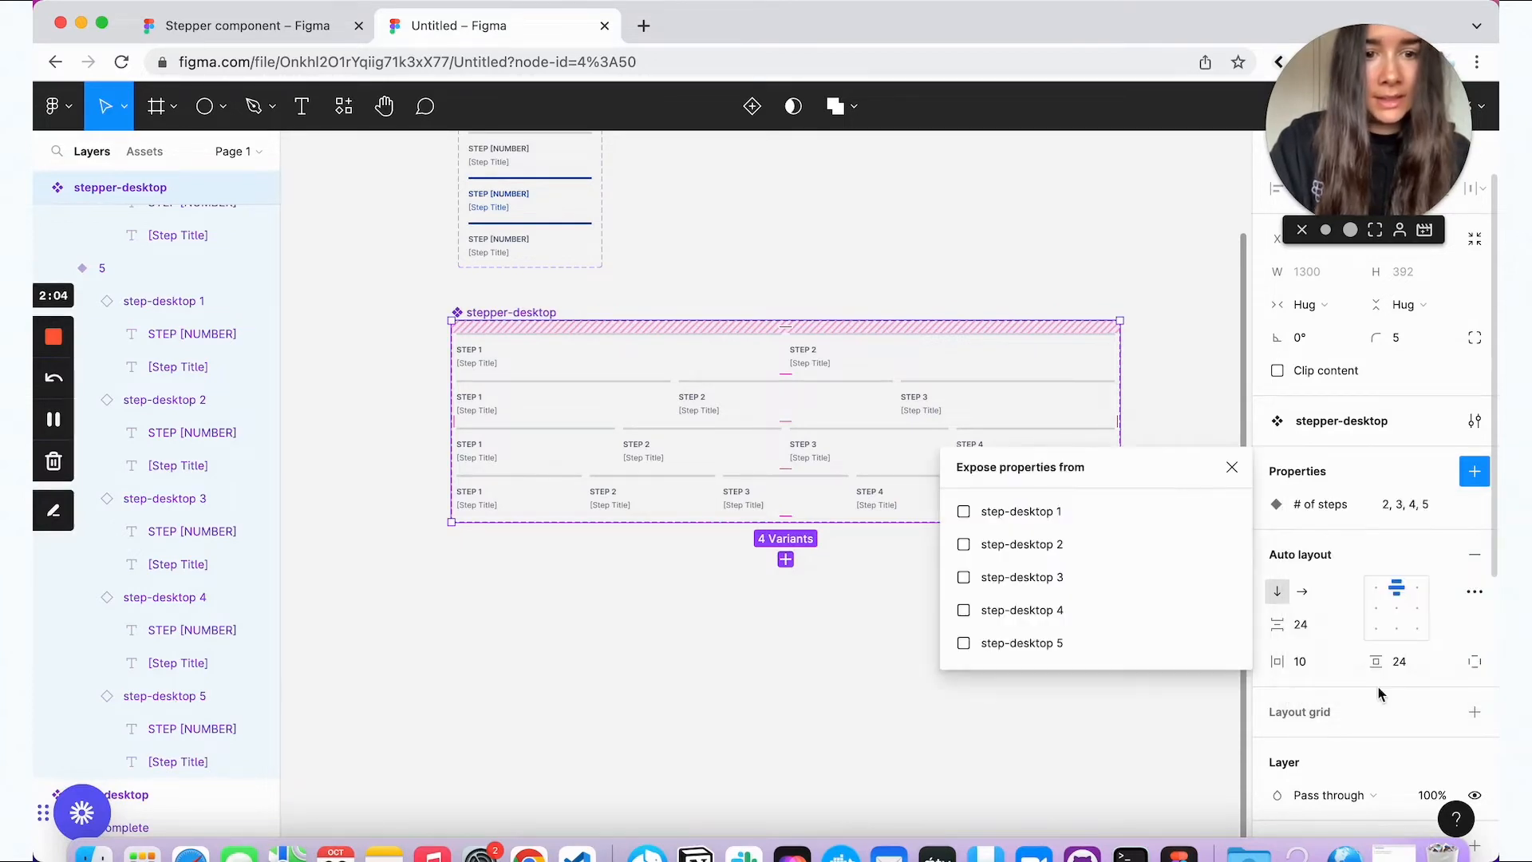
pyautogui.click(964, 513)
pyautogui.click(964, 545)
pyautogui.click(964, 578)
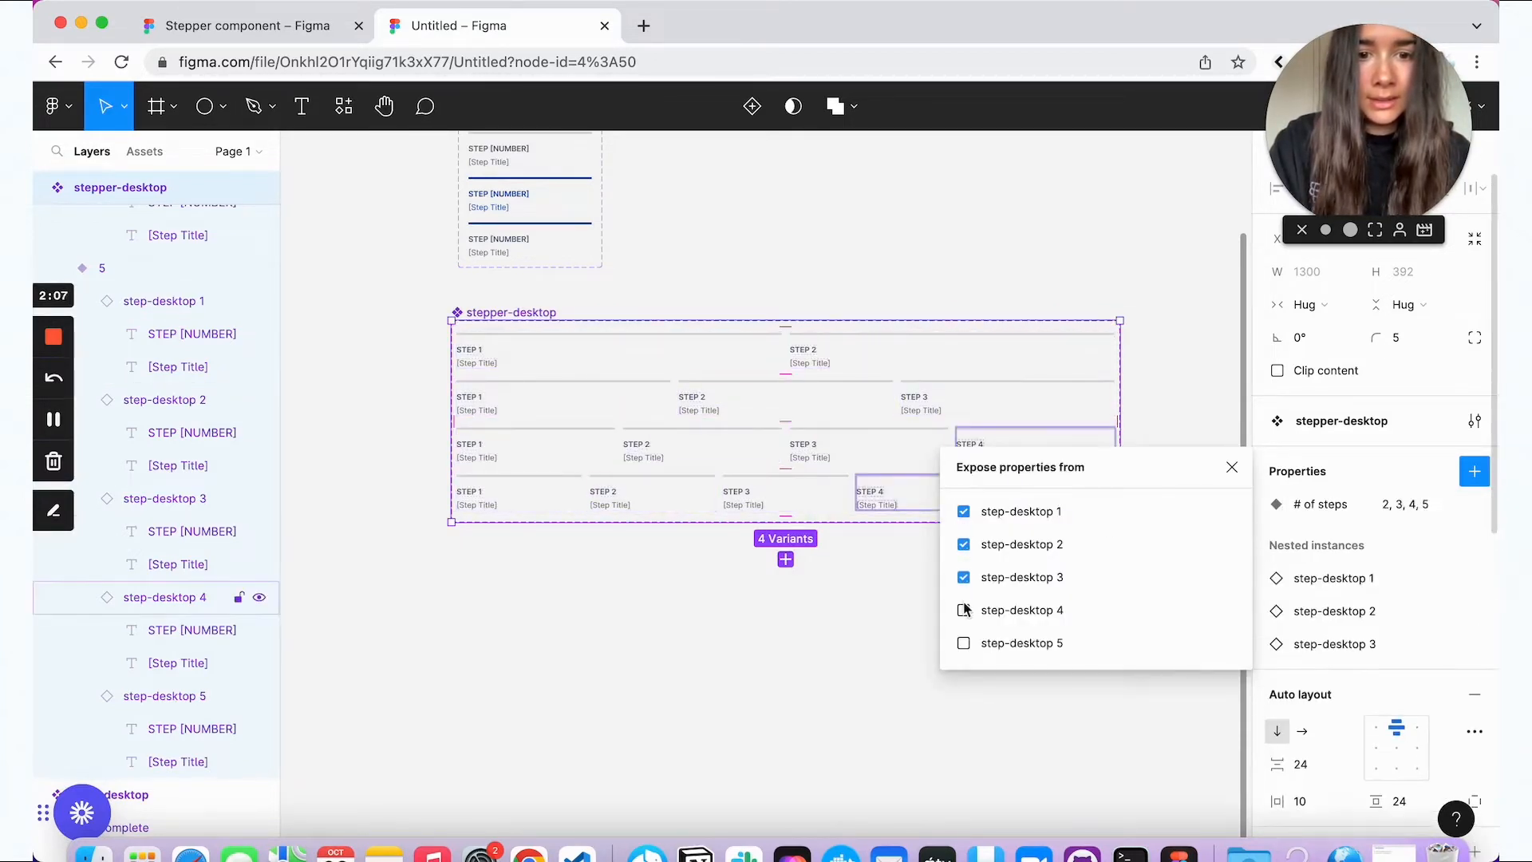
pyautogui.click(964, 609)
pyautogui.click(964, 643)
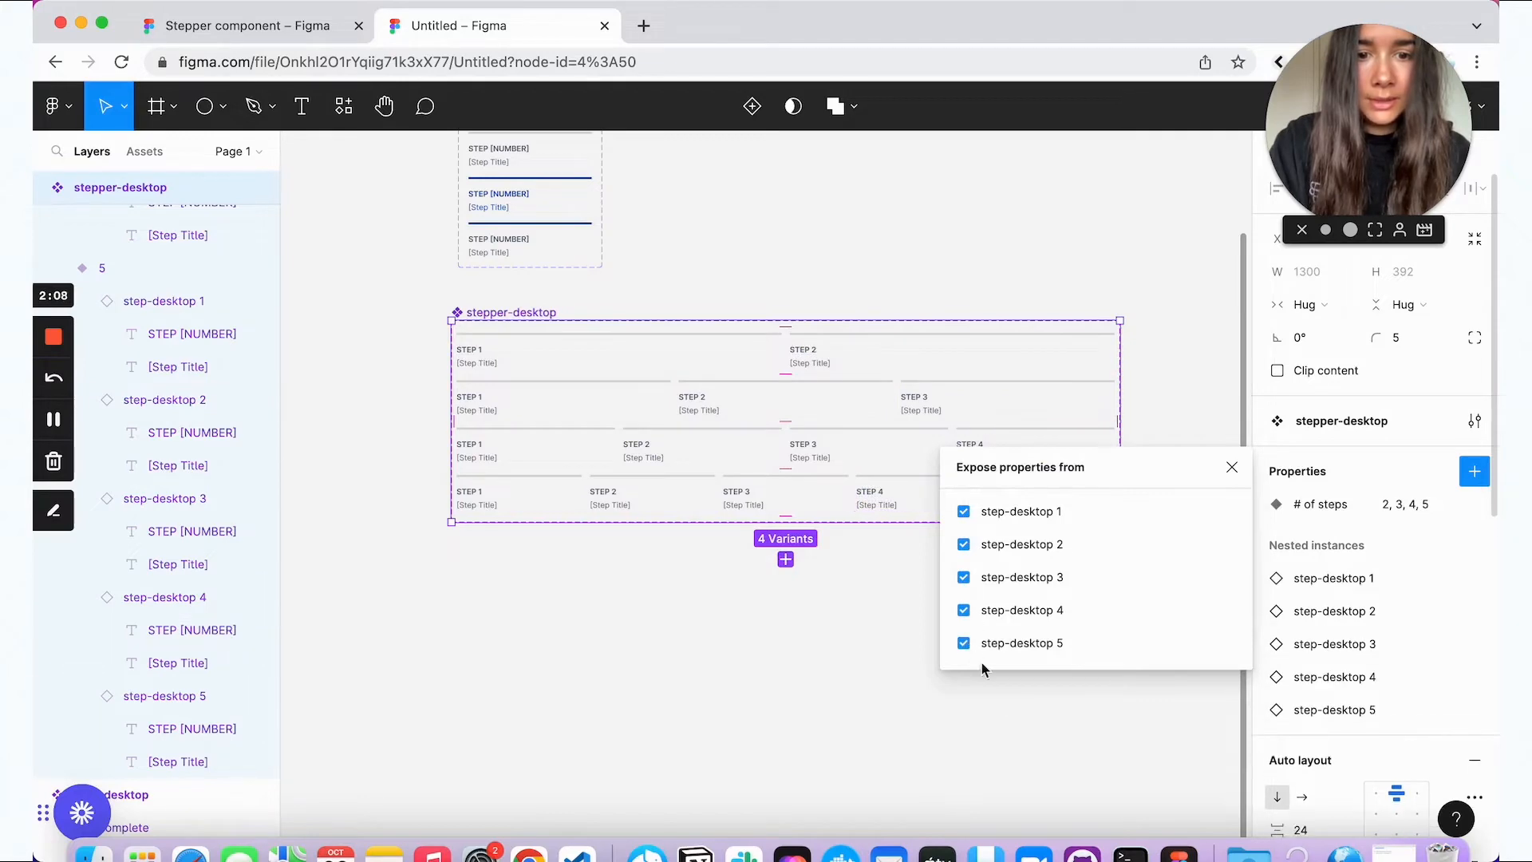
pyautogui.click(1007, 703)
# Step: Place a new instance of the four-step variant below the component set and set its # of steps to 3
pyautogui.scroll(-3, 1003, 698)
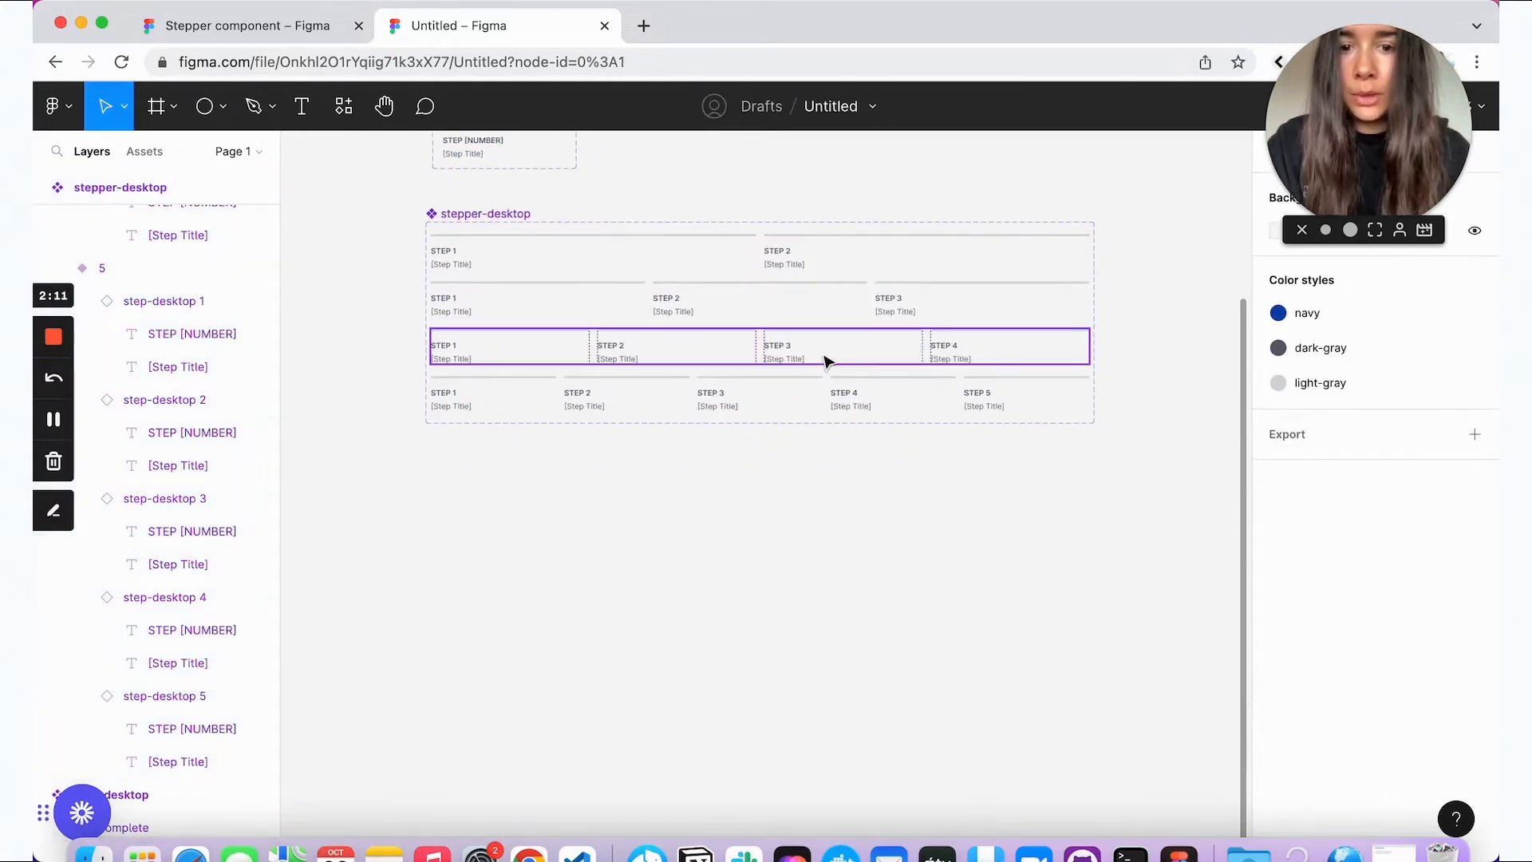
pyautogui.moveTo(826, 360); pyautogui.dragTo(824, 524)
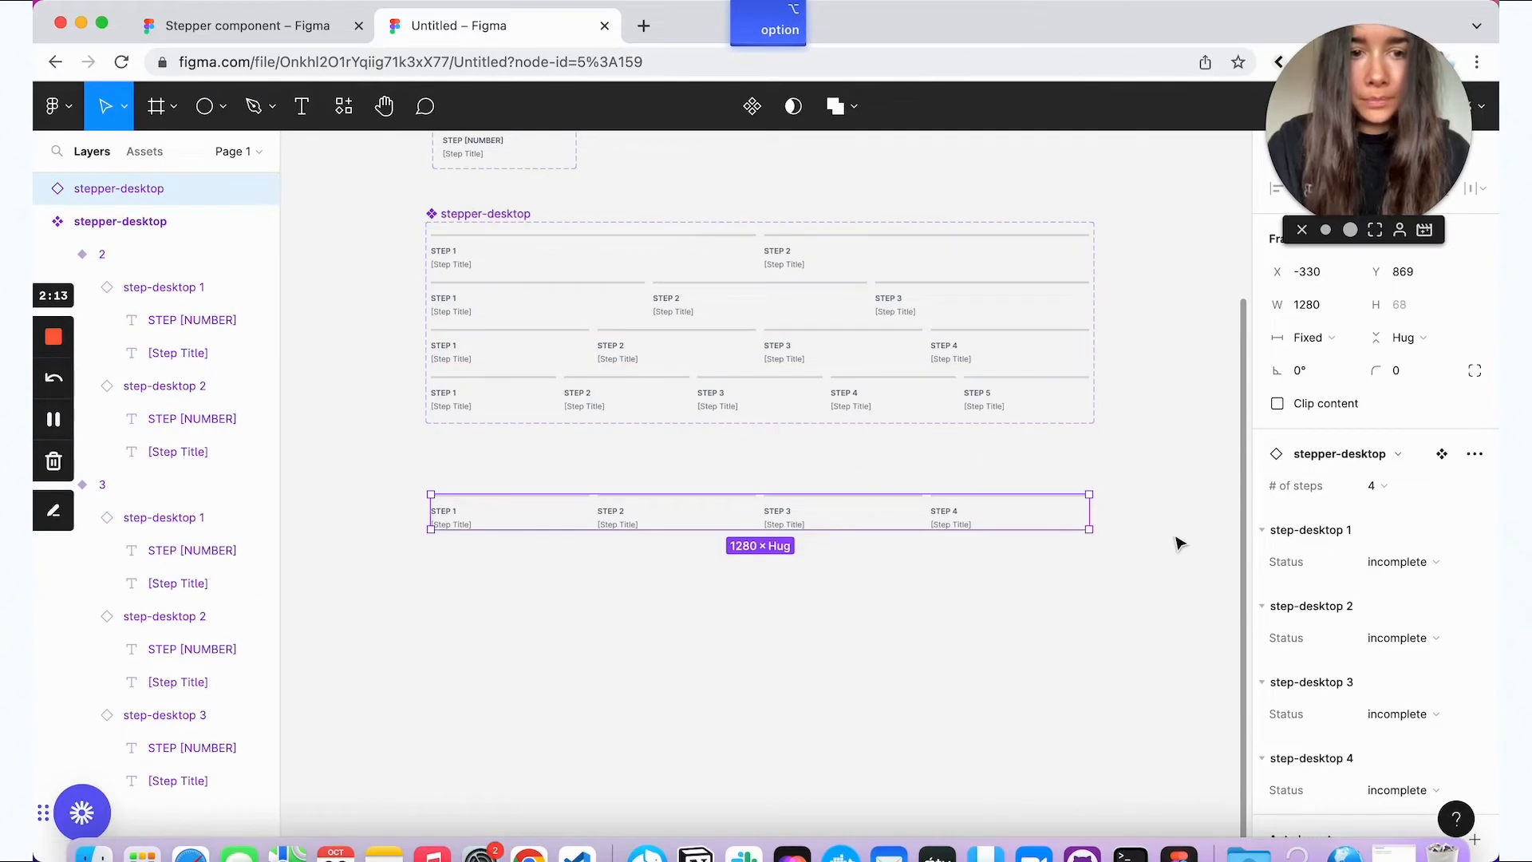
pyautogui.scroll(-2, 1179, 543)
pyautogui.click(1395, 484)
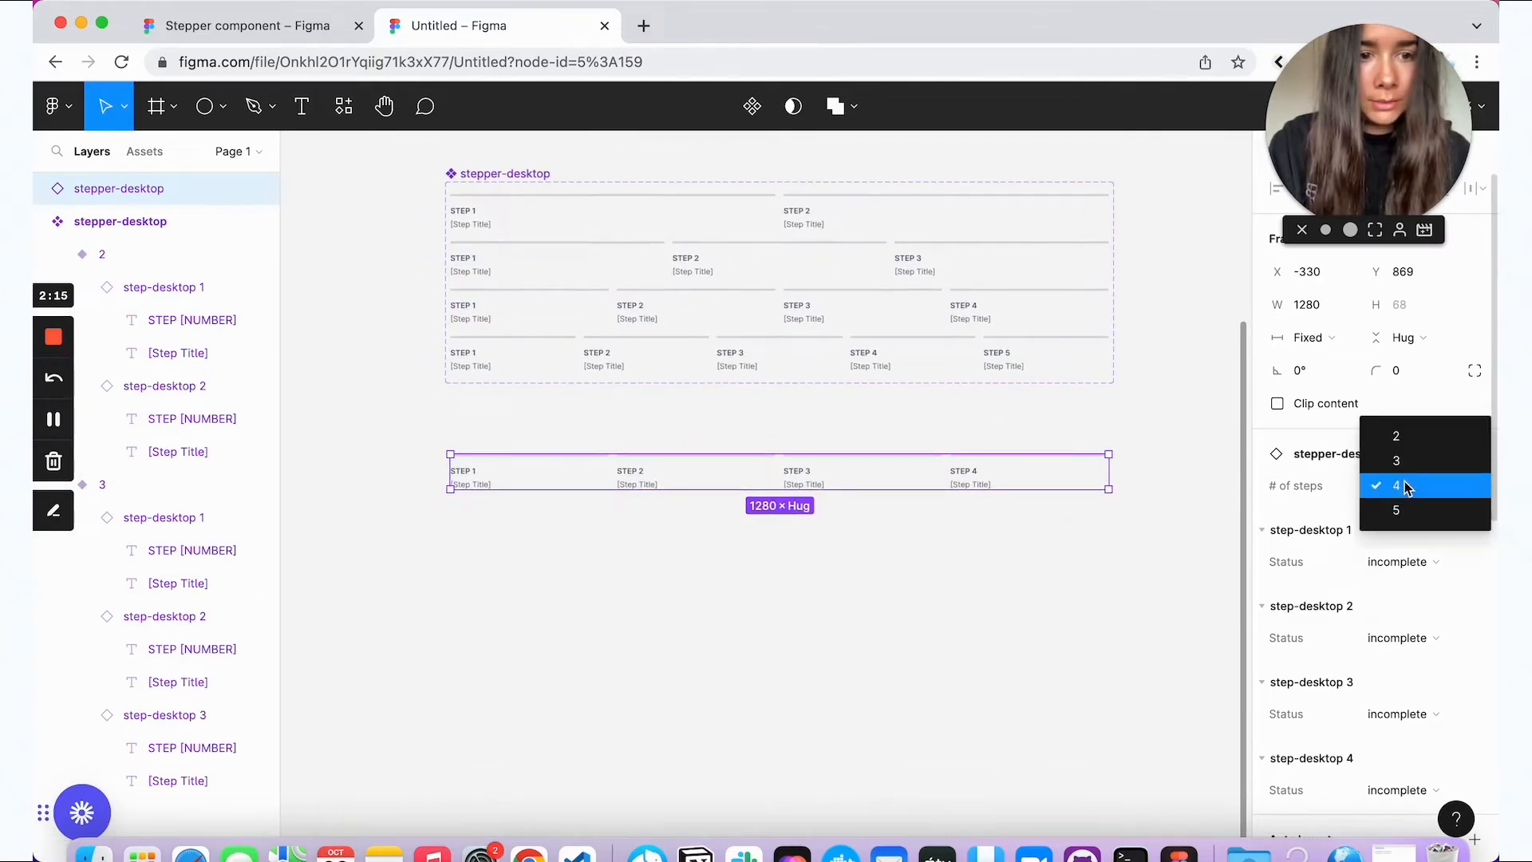
pyautogui.click(1402, 466)
pyautogui.scroll(-2, 1404, 479)
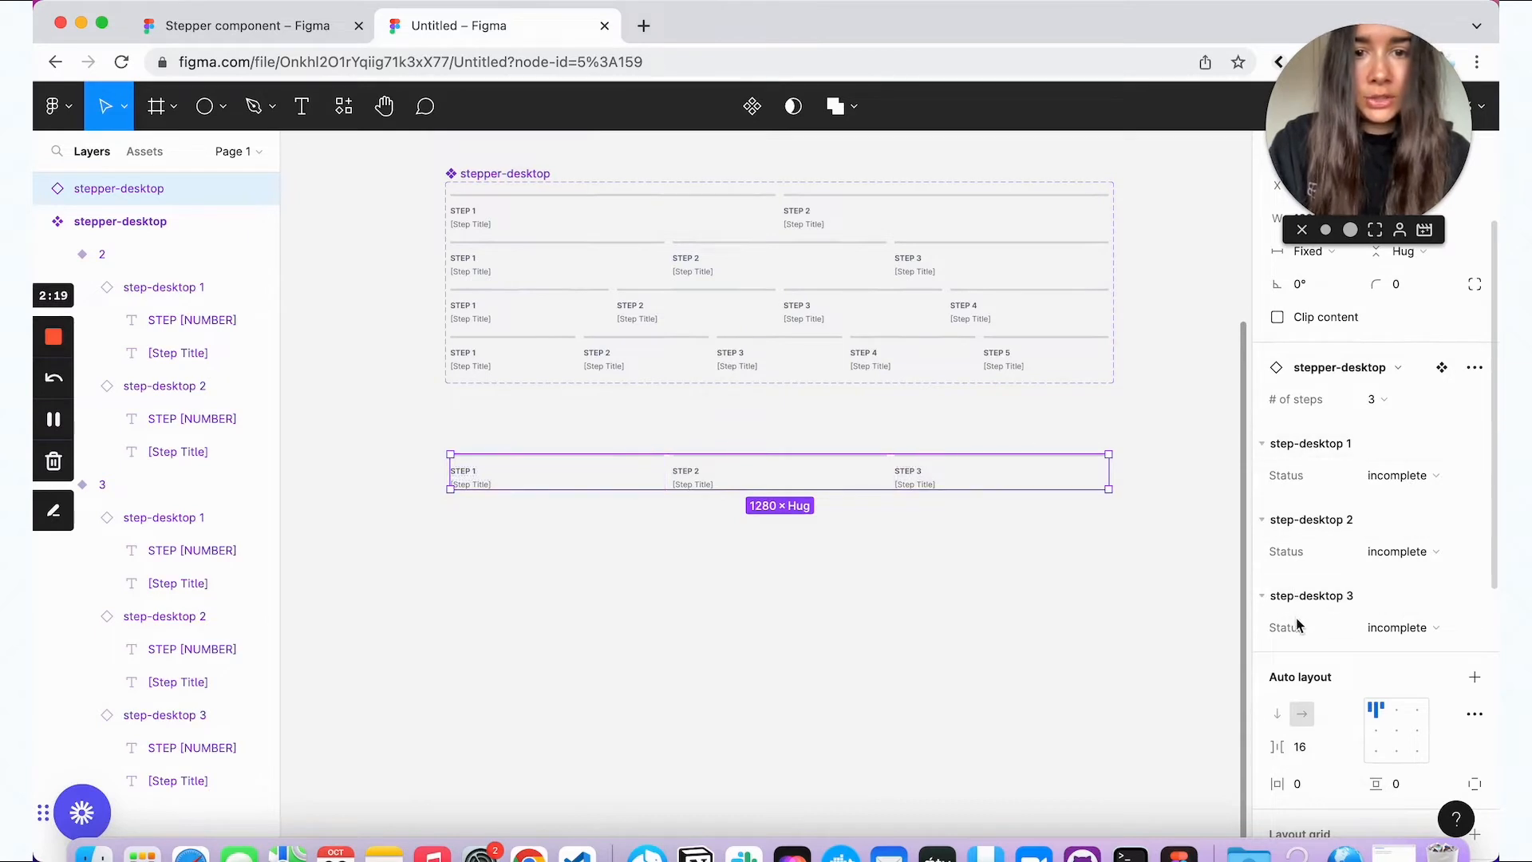
# Step: Try the current status on step-desktop 1 of the three-step instance, and set it to complete
pyautogui.click(1400, 475)
pyautogui.click(1411, 499)
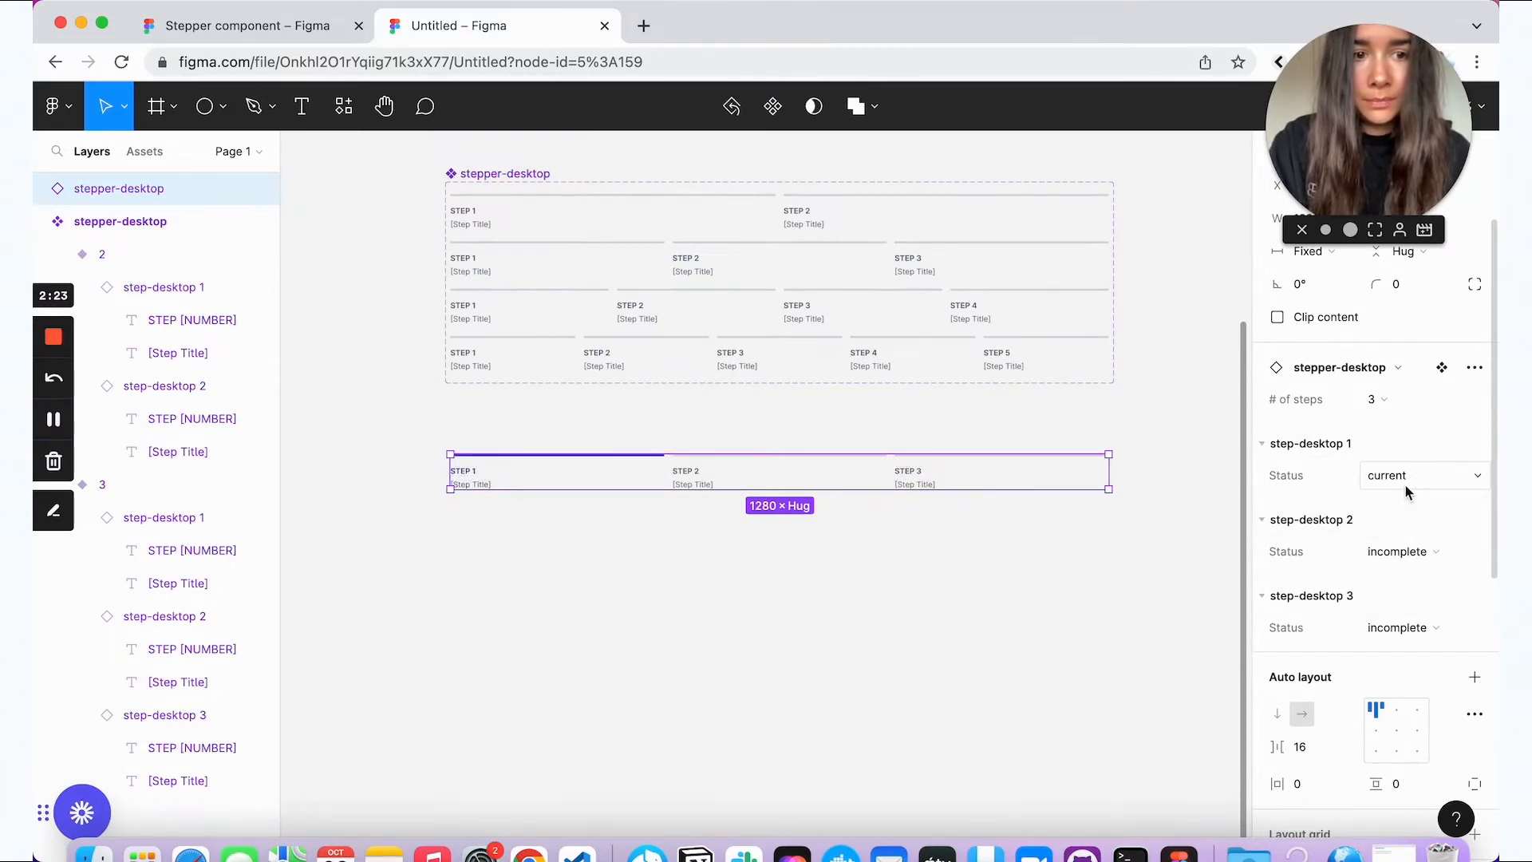
pyautogui.click(1406, 493)
pyautogui.click(1410, 501)
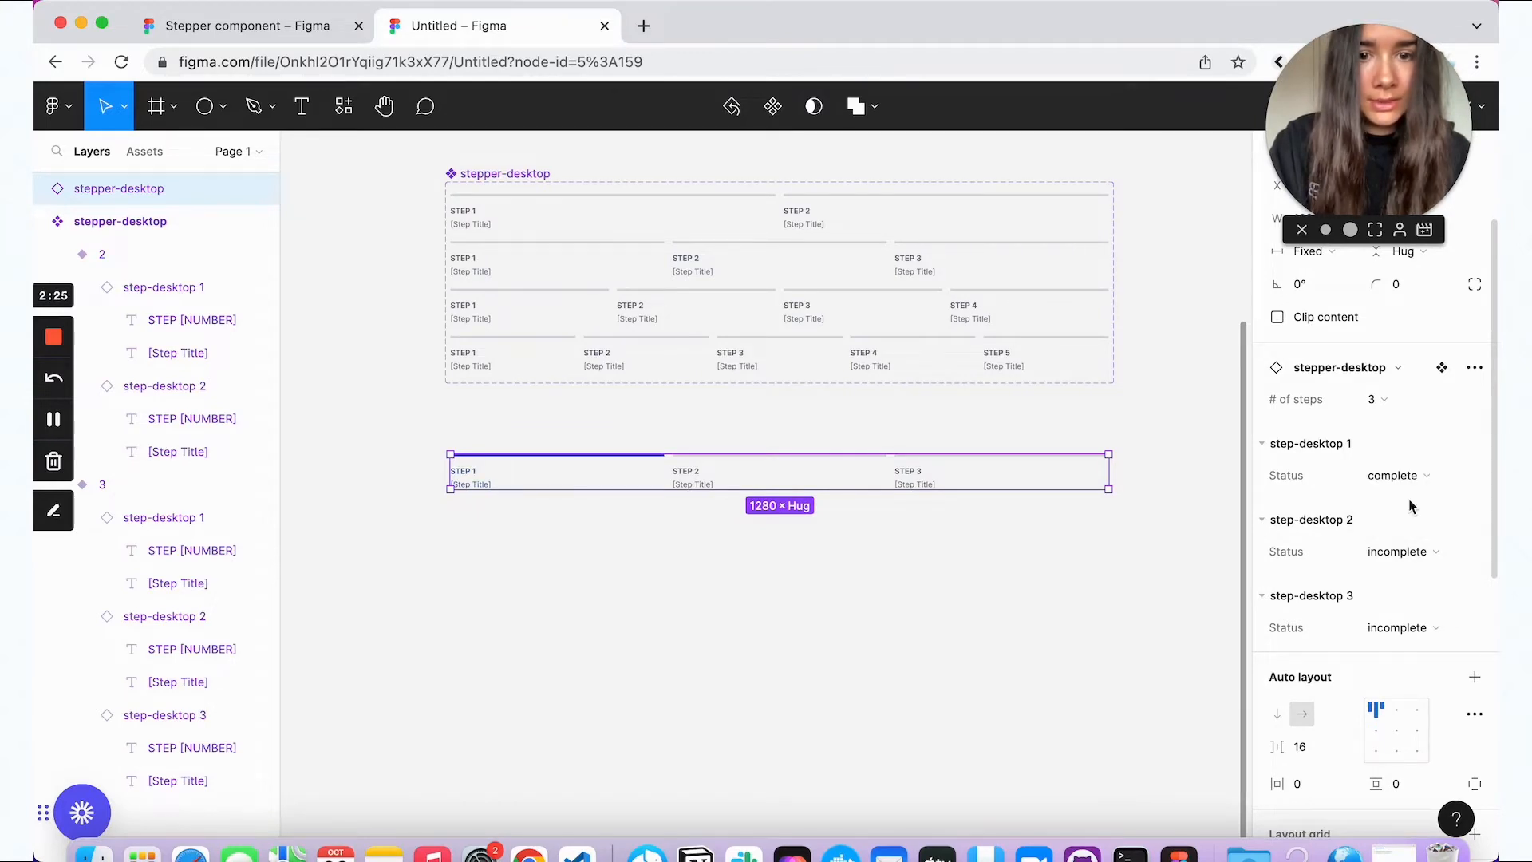
# Step: Set the status of step-desktop 2 to current on the three-step test instance
pyautogui.click(1418, 551)
pyautogui.click(1405, 575)
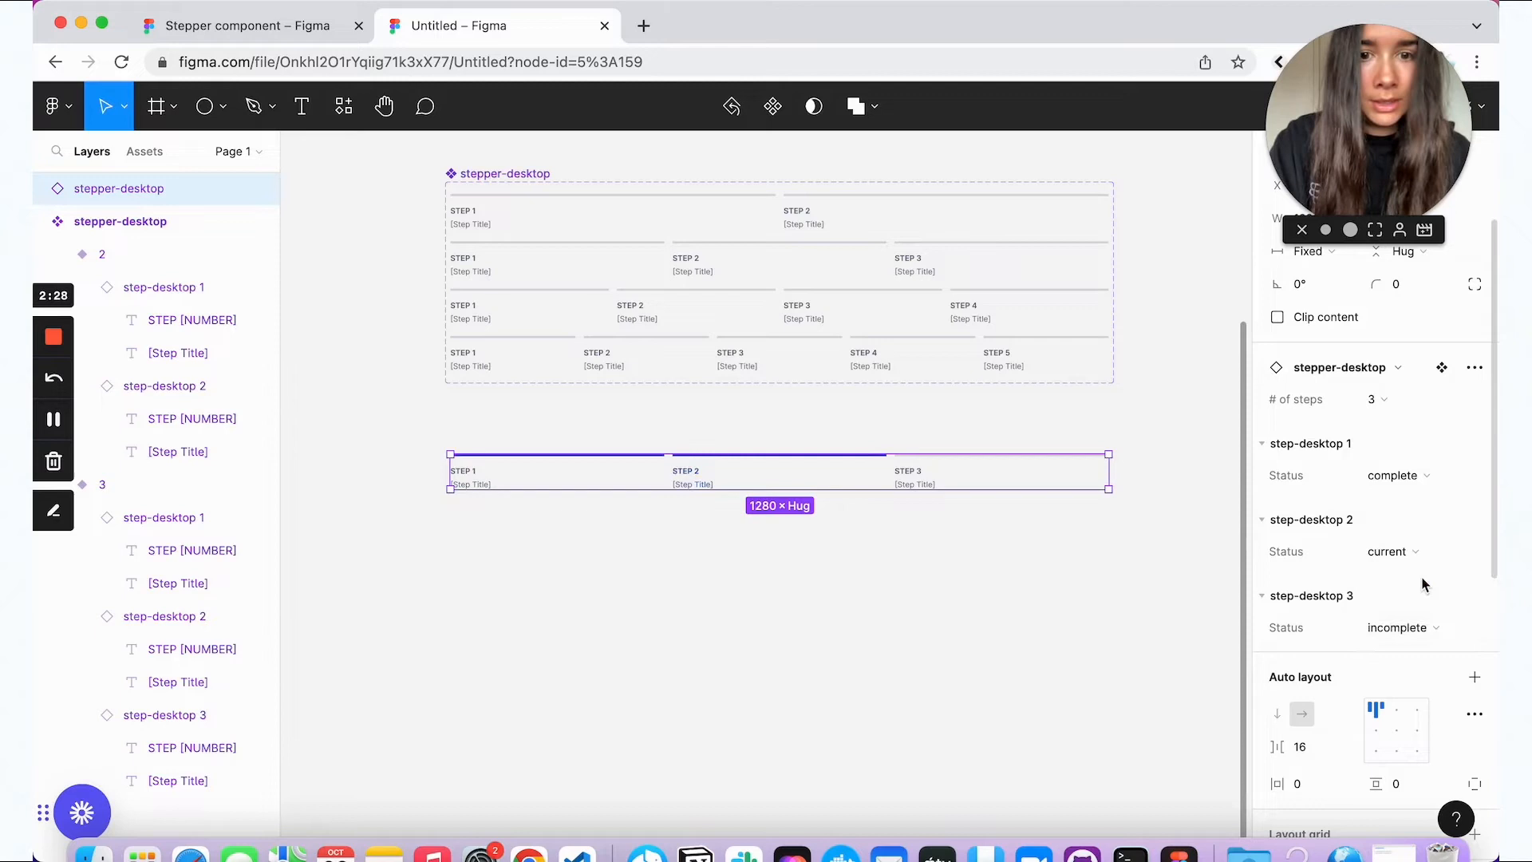
pyautogui.click(1167, 565)
pyautogui.click(1057, 483)
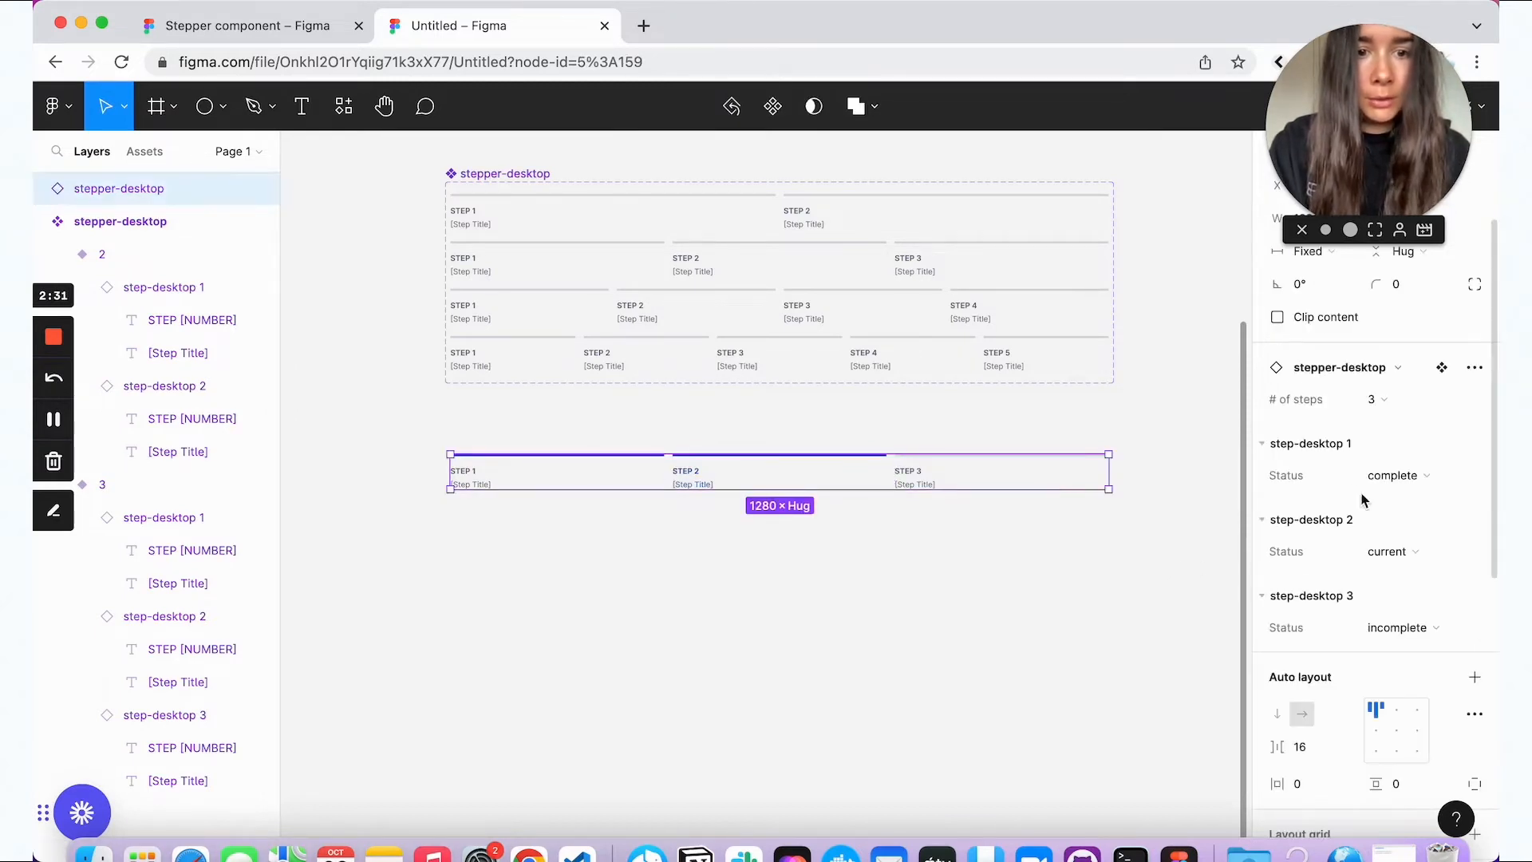
# Step: Switch the test instance's # of steps to 4 and stretch it to about 1366 wide
pyautogui.click(1377, 400)
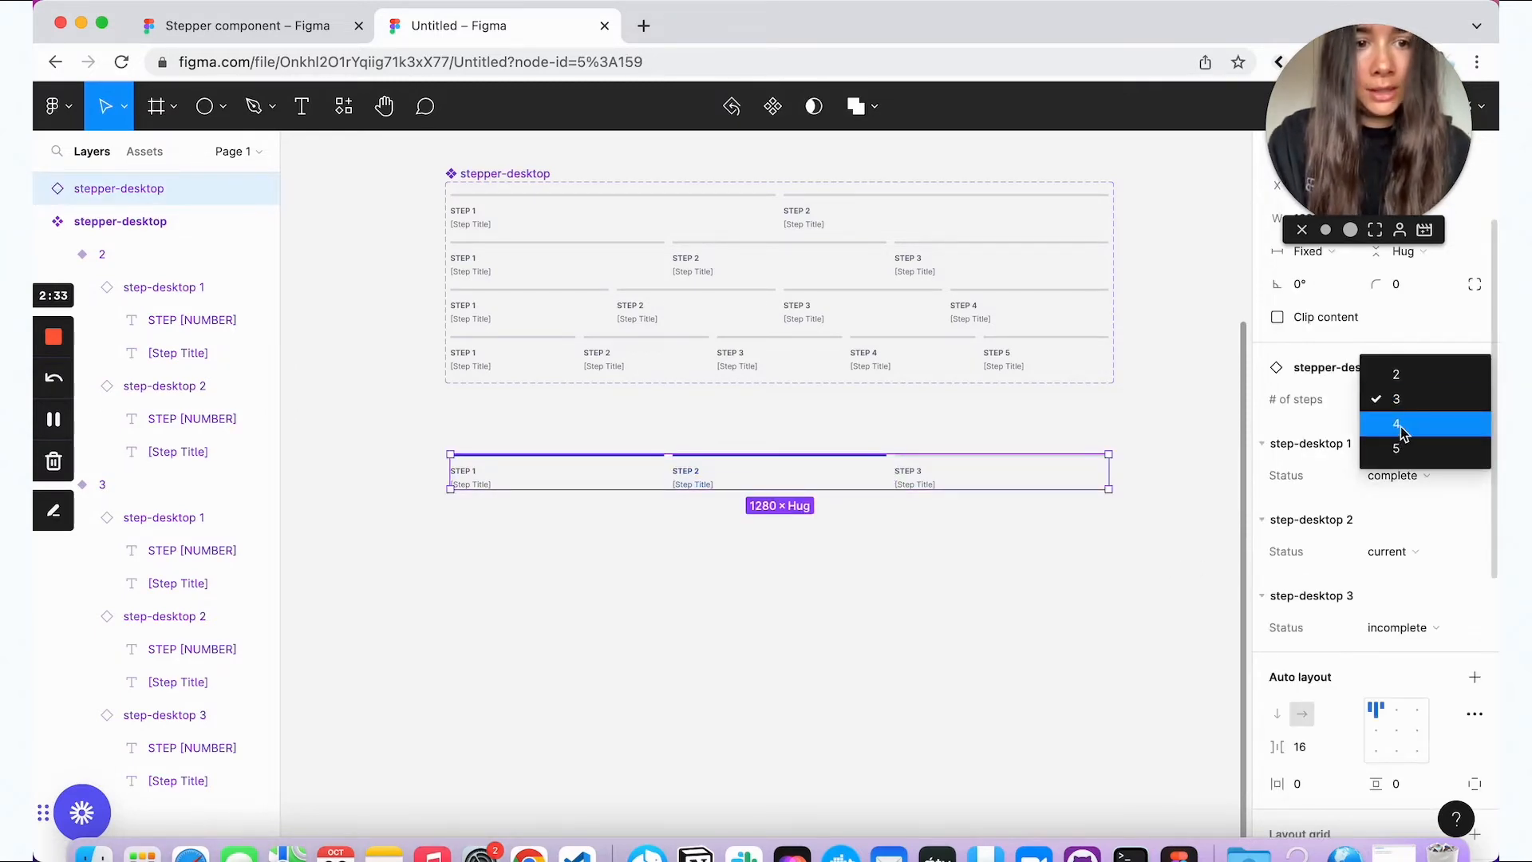
pyautogui.click(1403, 424)
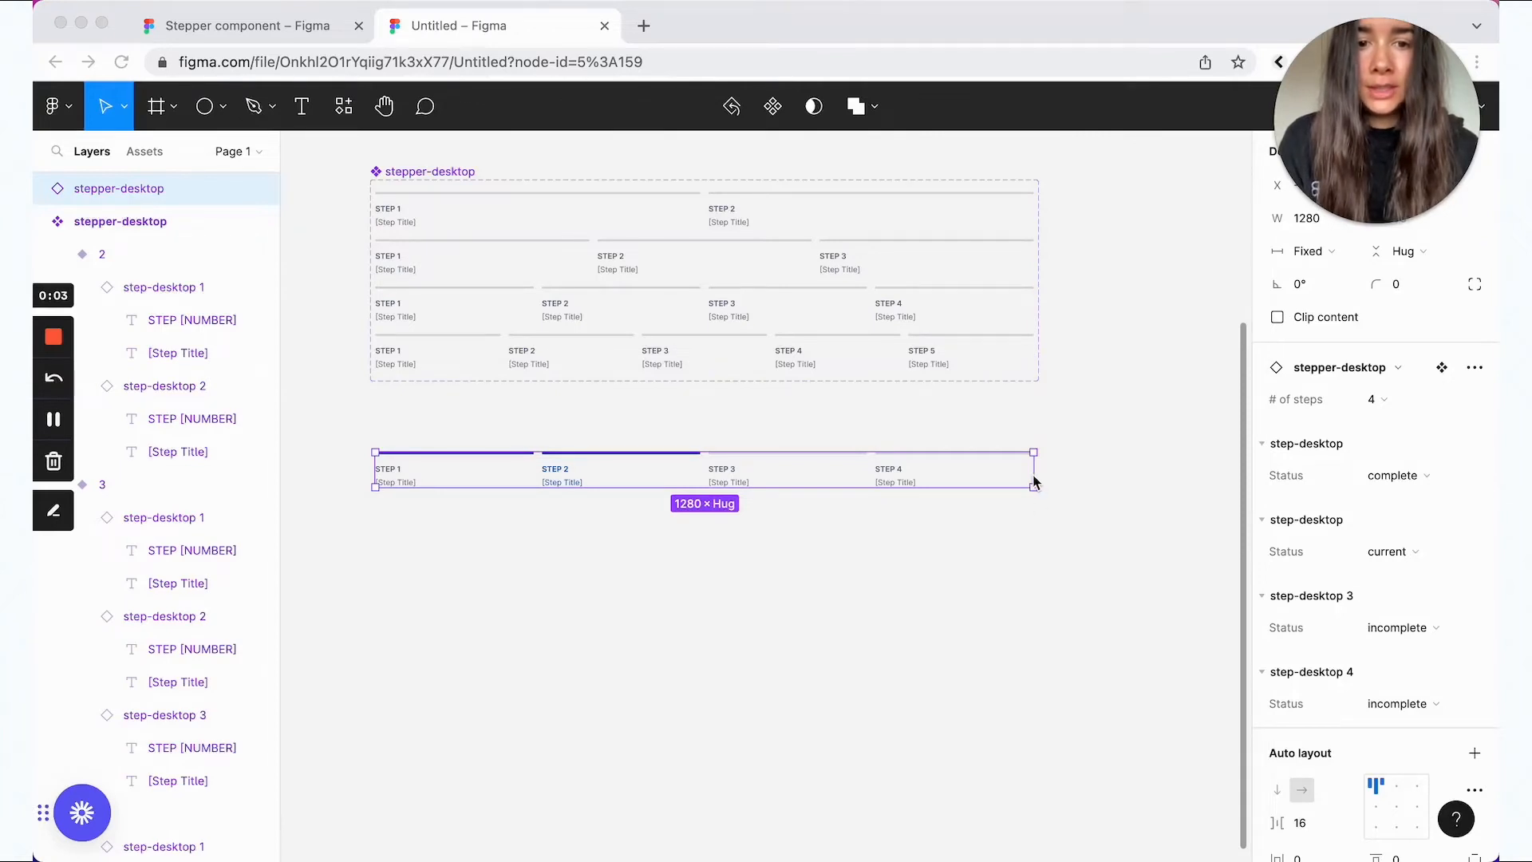
pyautogui.moveTo(1178, 471); pyautogui.dragTo(1078, 507)
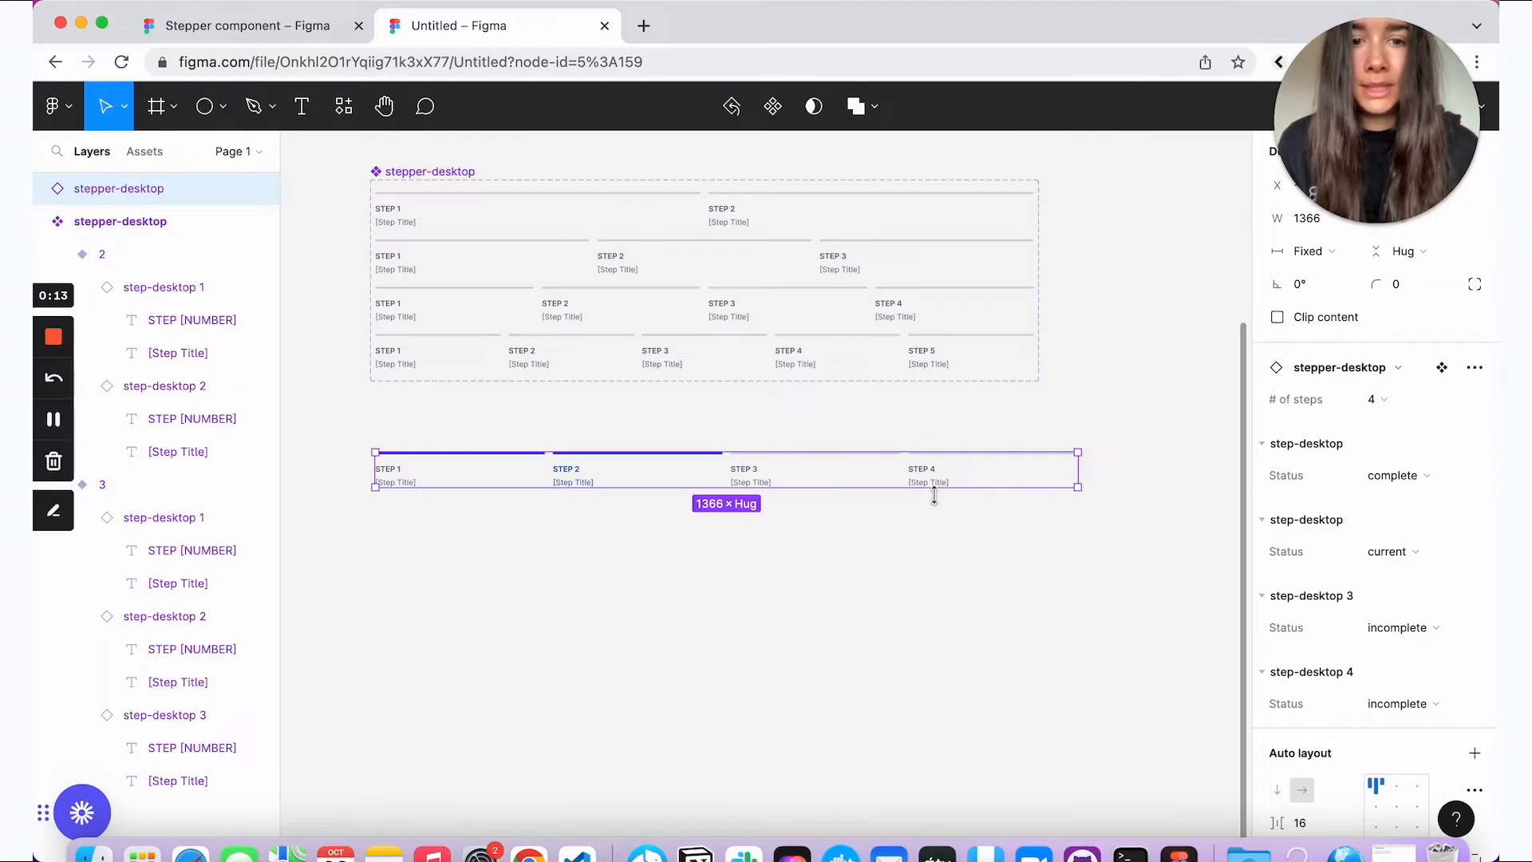
# Step: Set the horizontal padding to 24 on all four variants in the stepper-desktop component set
pyautogui.click(957, 349)
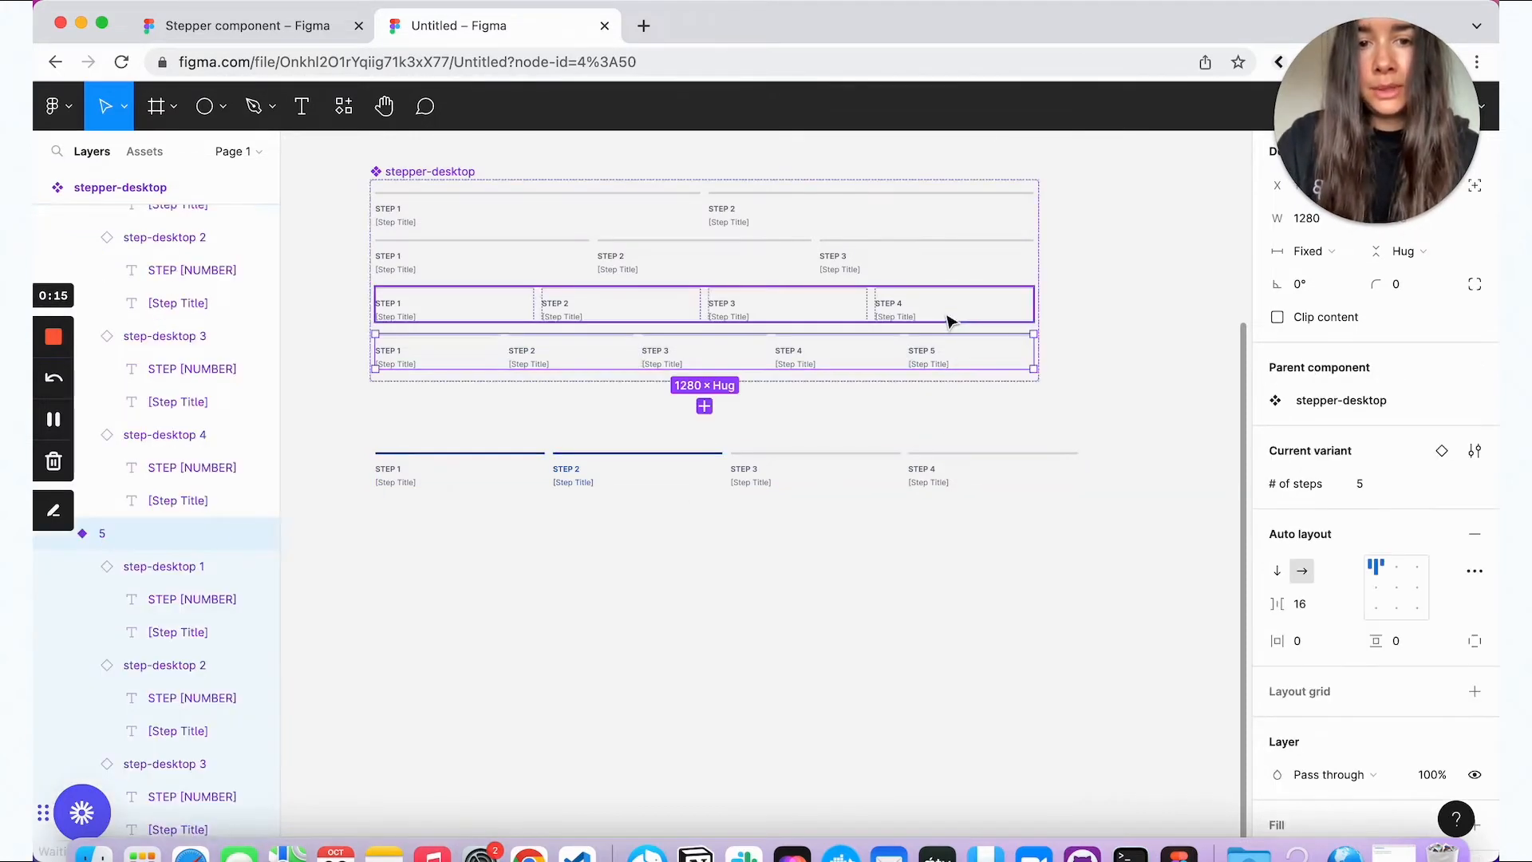
pyautogui.keyDown('shift'); pyautogui.click(947, 314); pyautogui.keyUp('shift')
pyautogui.keyDown('shift'); pyautogui.click(947, 263); pyautogui.keyUp('shift')
pyautogui.keyDown('shift'); pyautogui.click(950, 229); pyautogui.keyUp('shift')
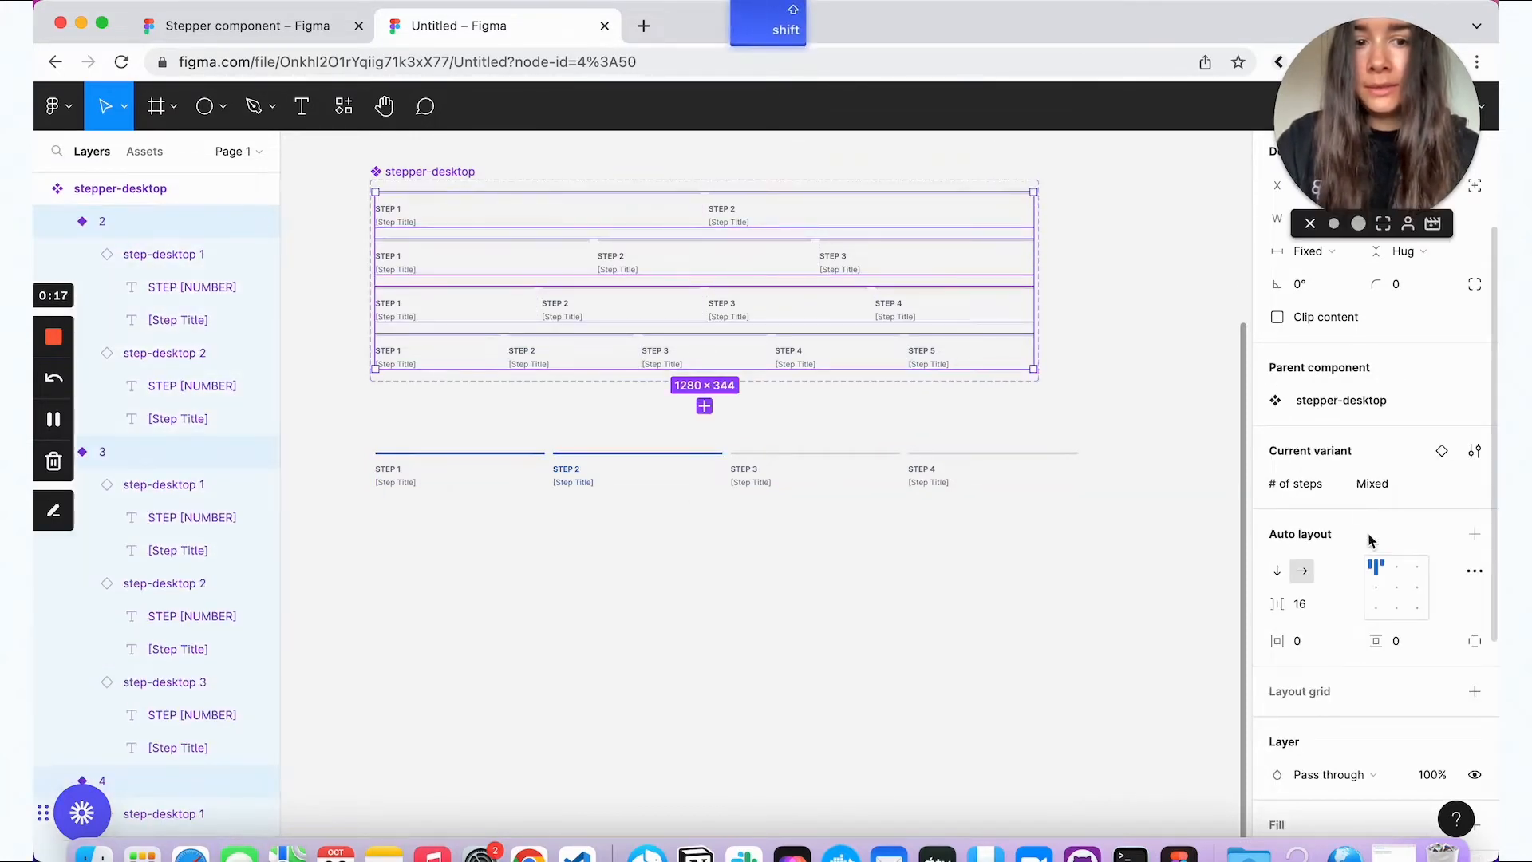
pyautogui.click(1312, 647)
pyautogui.write('24')
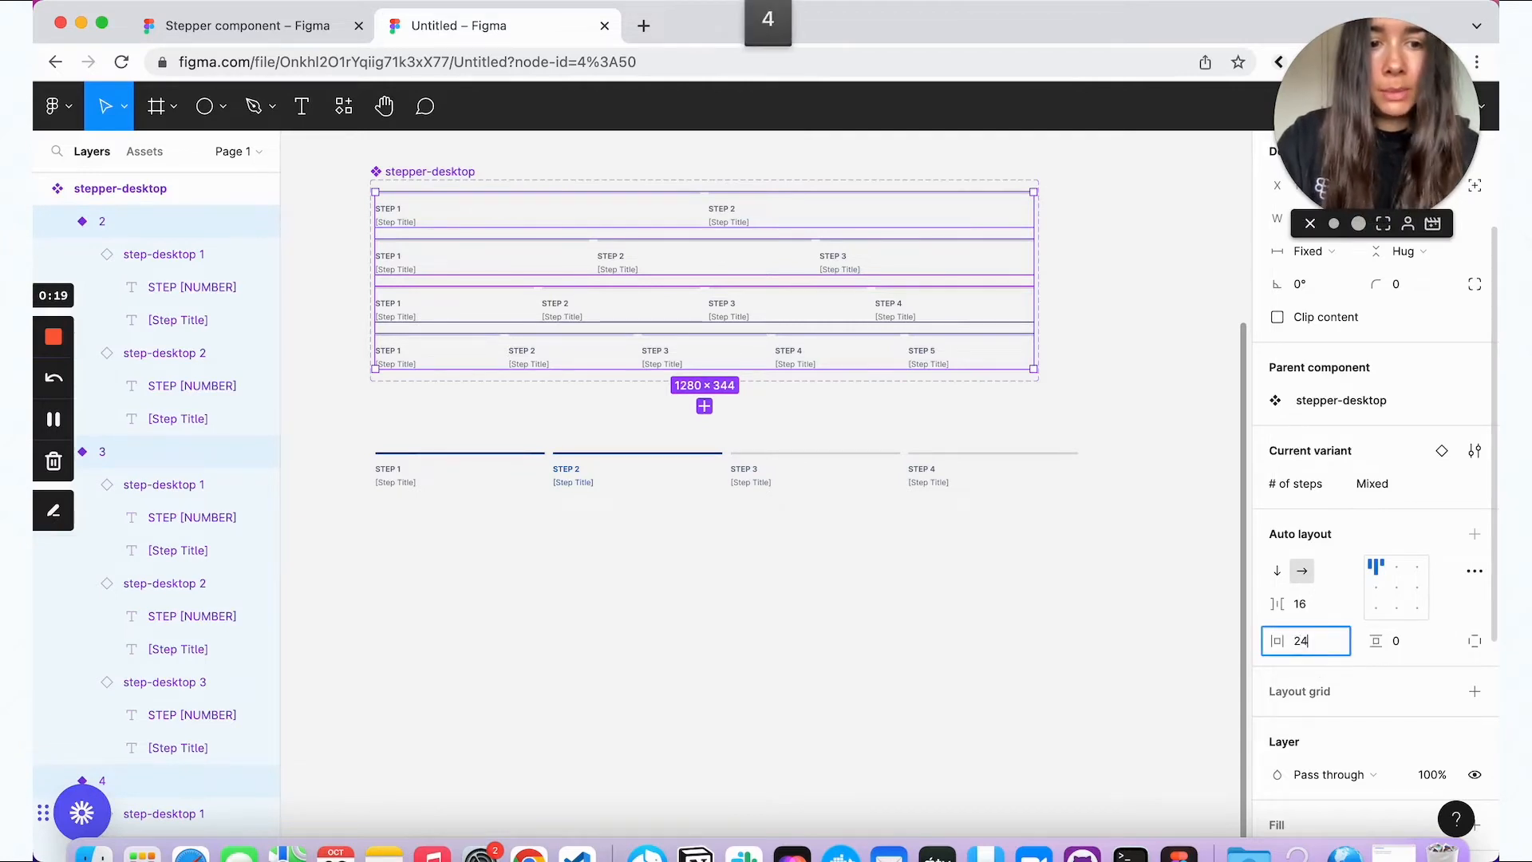
pyautogui.press('Return')
pyautogui.click(1036, 529)
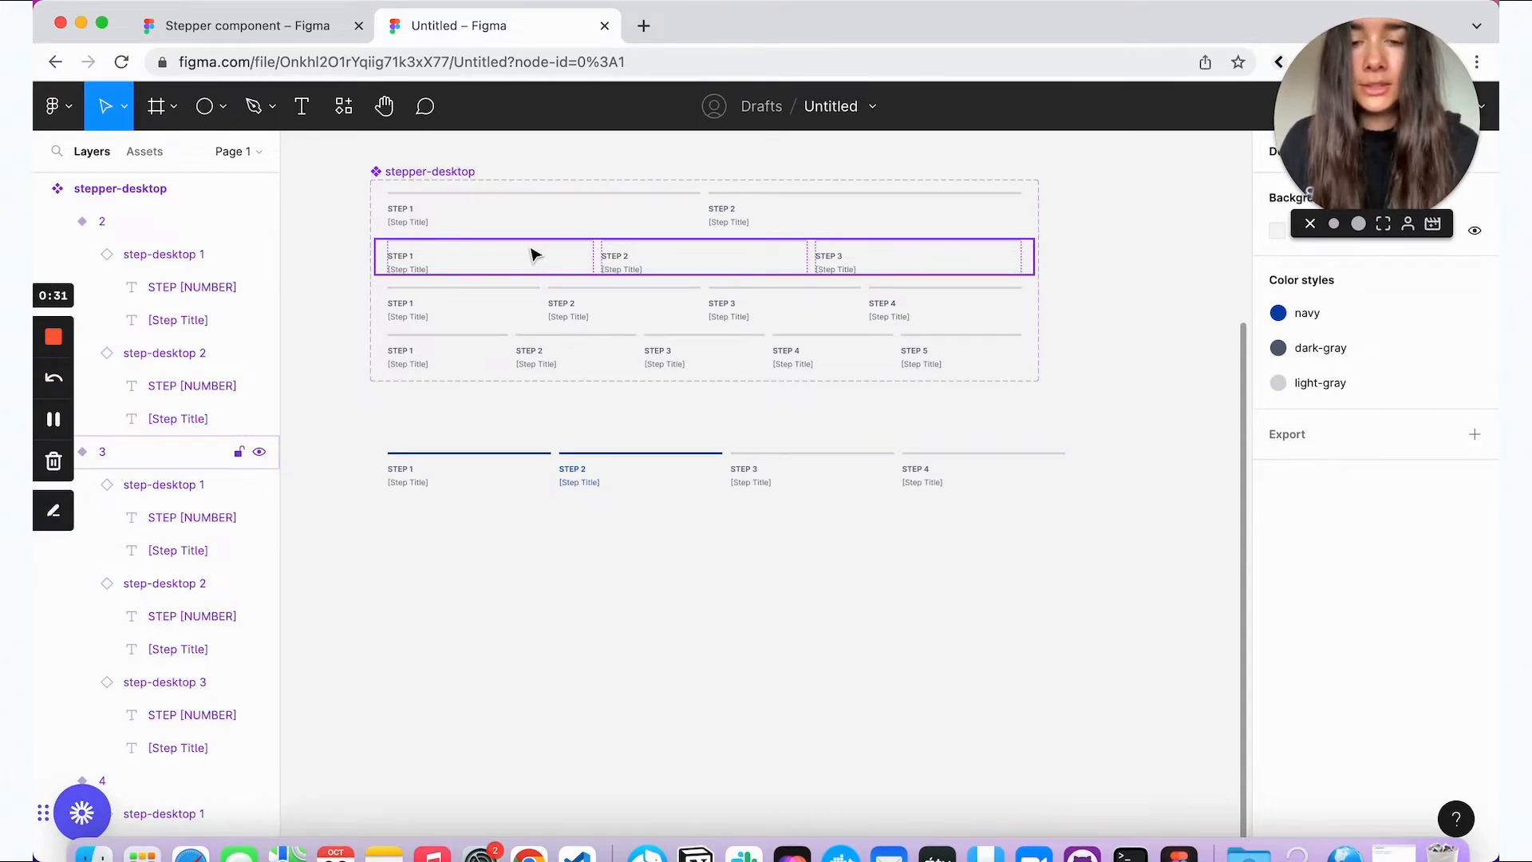
# Step: Delete the test instance below the component set, and check the stepper-mobile and progress components in the Stepper component file
pyautogui.click(681, 476)
pyautogui.press('BackSpace')
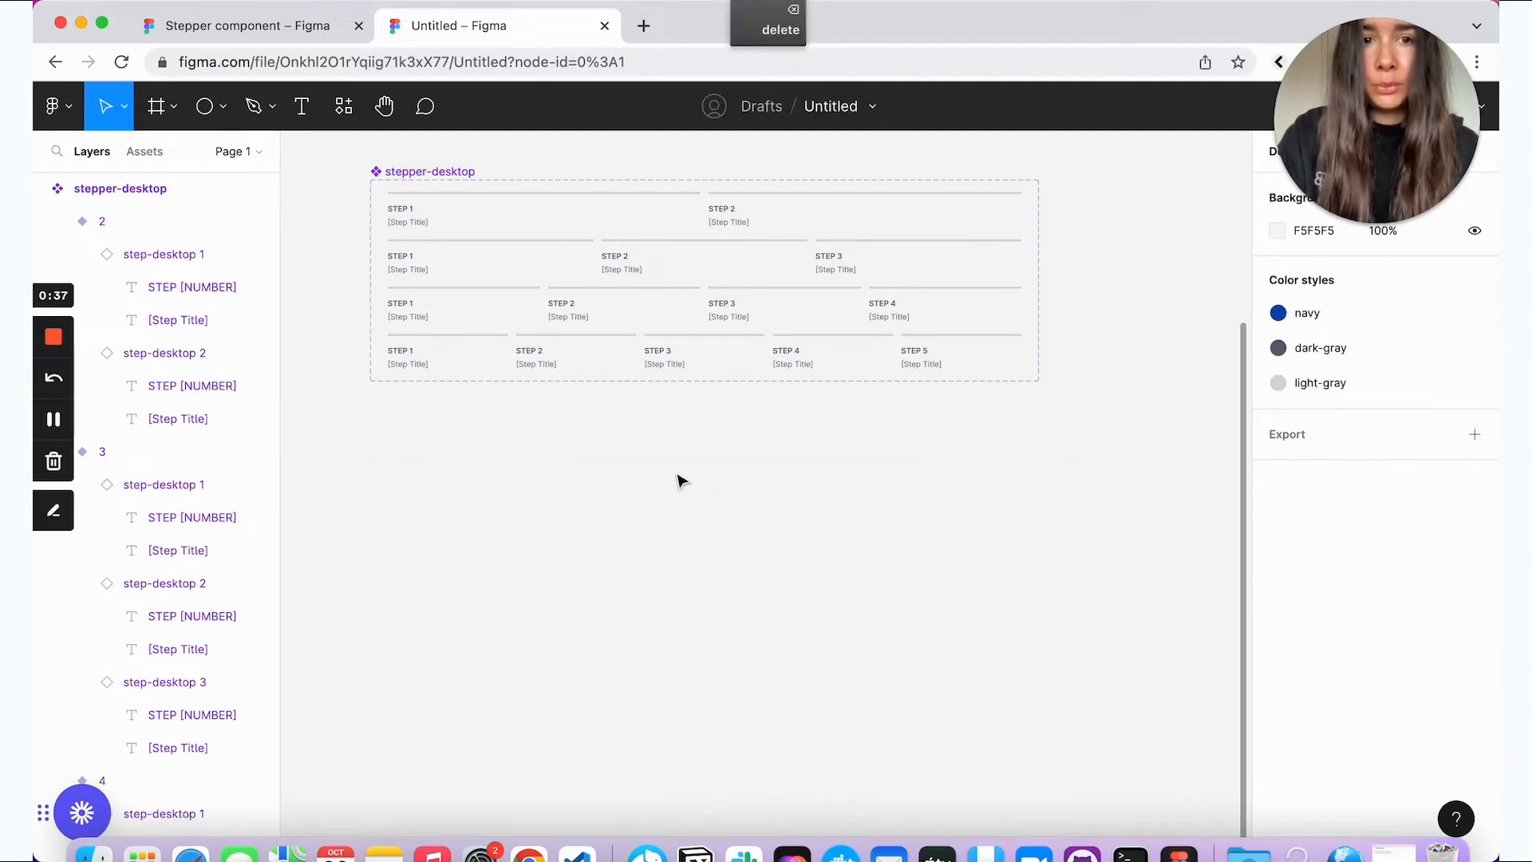
pyautogui.click(254, 30)
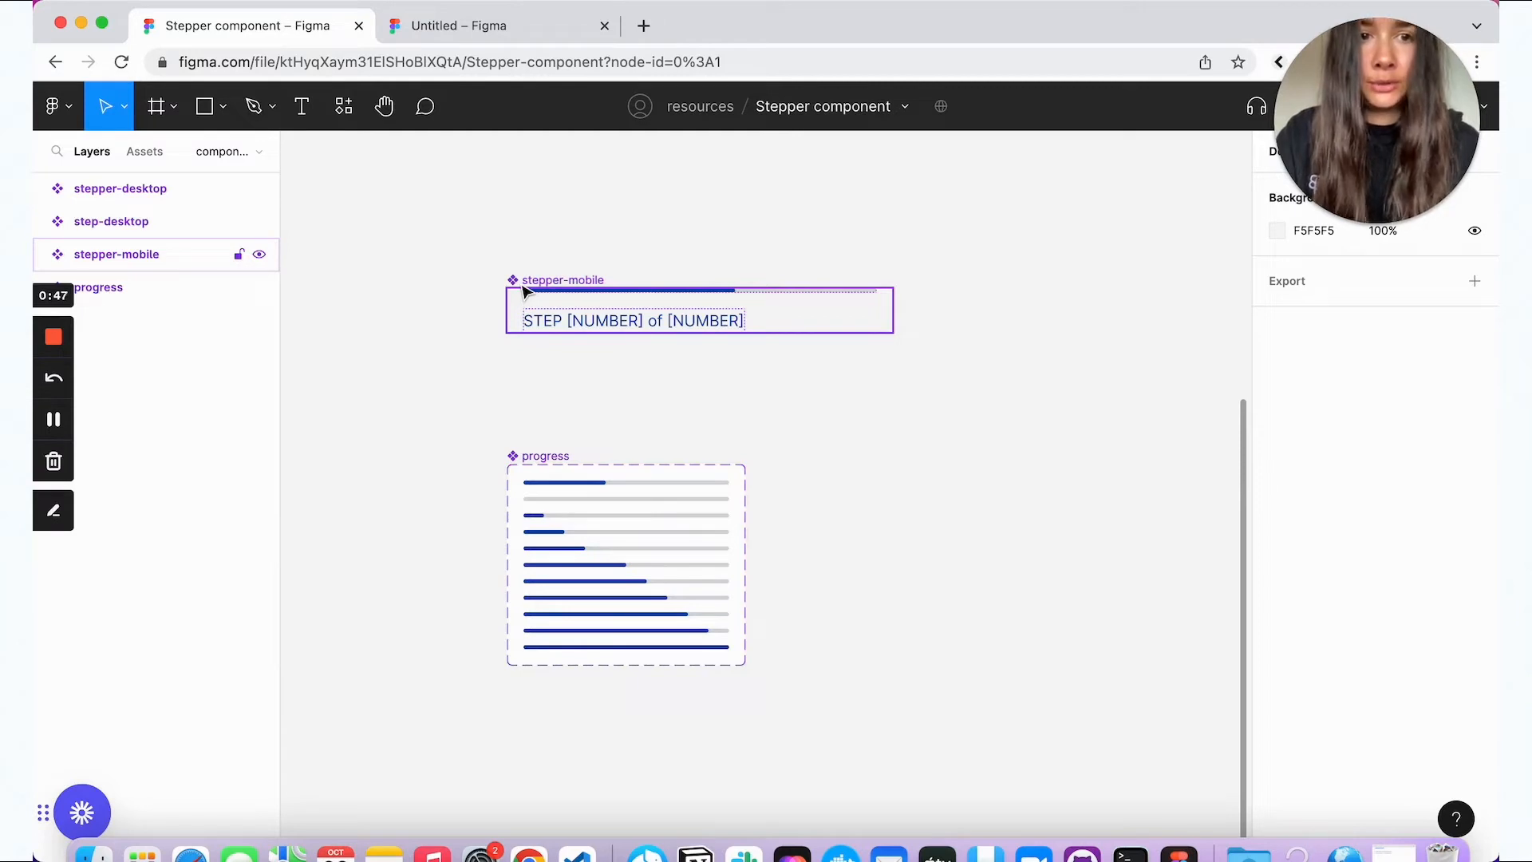
pyautogui.click(501, 28)
# Step: Draw a rectangle about 572 wide in the empty area below the component set and set its height to 4
pyautogui.scroll(-2, 598, 639)
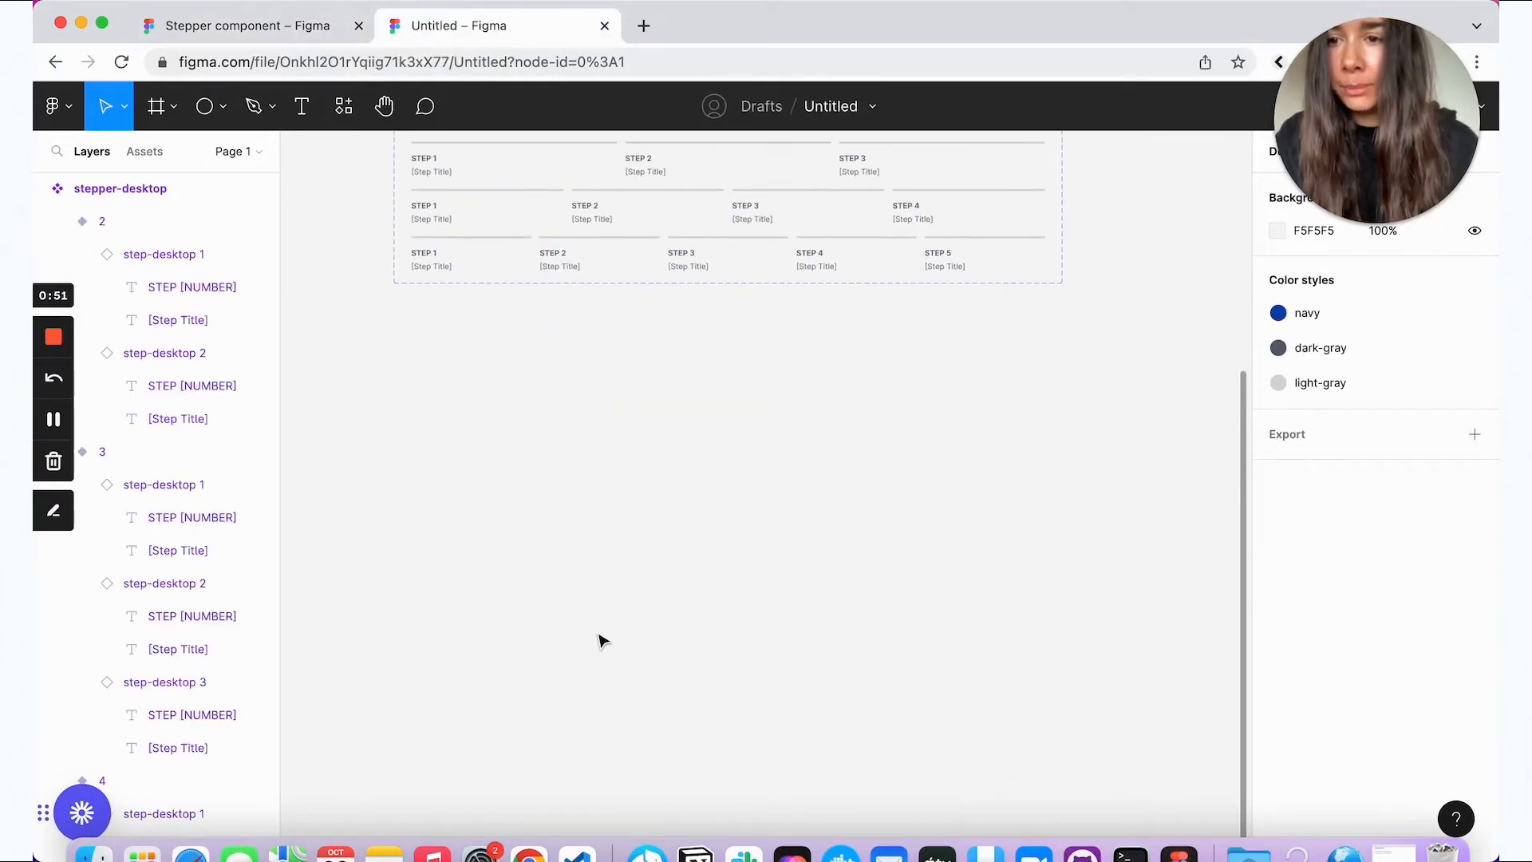
pyautogui.click(225, 104)
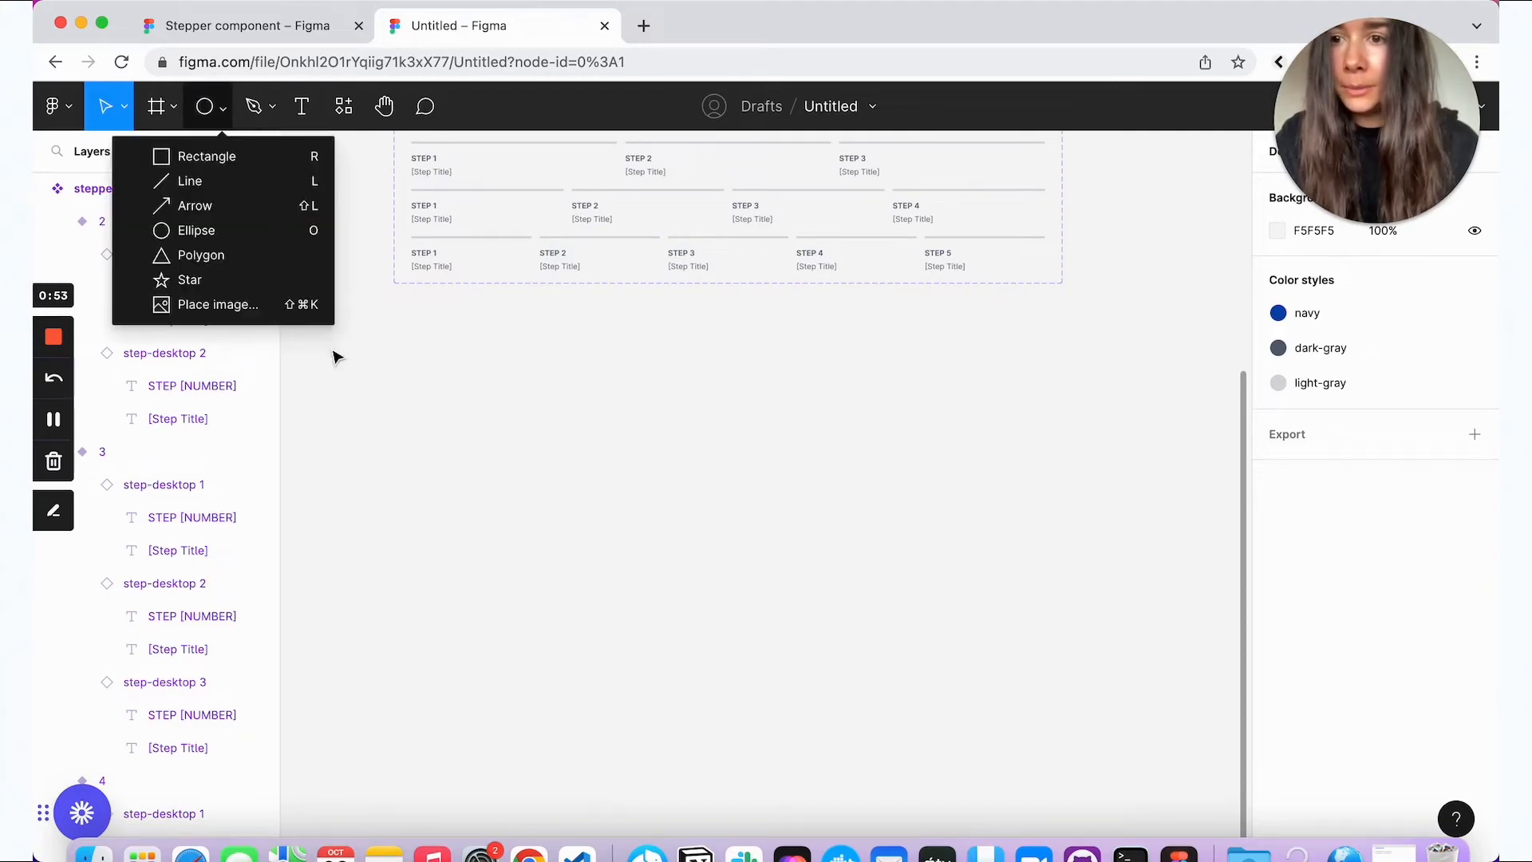
pyautogui.click(243, 156)
pyautogui.moveTo(485, 416)
pyautogui.mouseDown()
pyautogui.moveTo(715, 445)
pyautogui.moveTo(780, 426)
pyautogui.mouseUp()
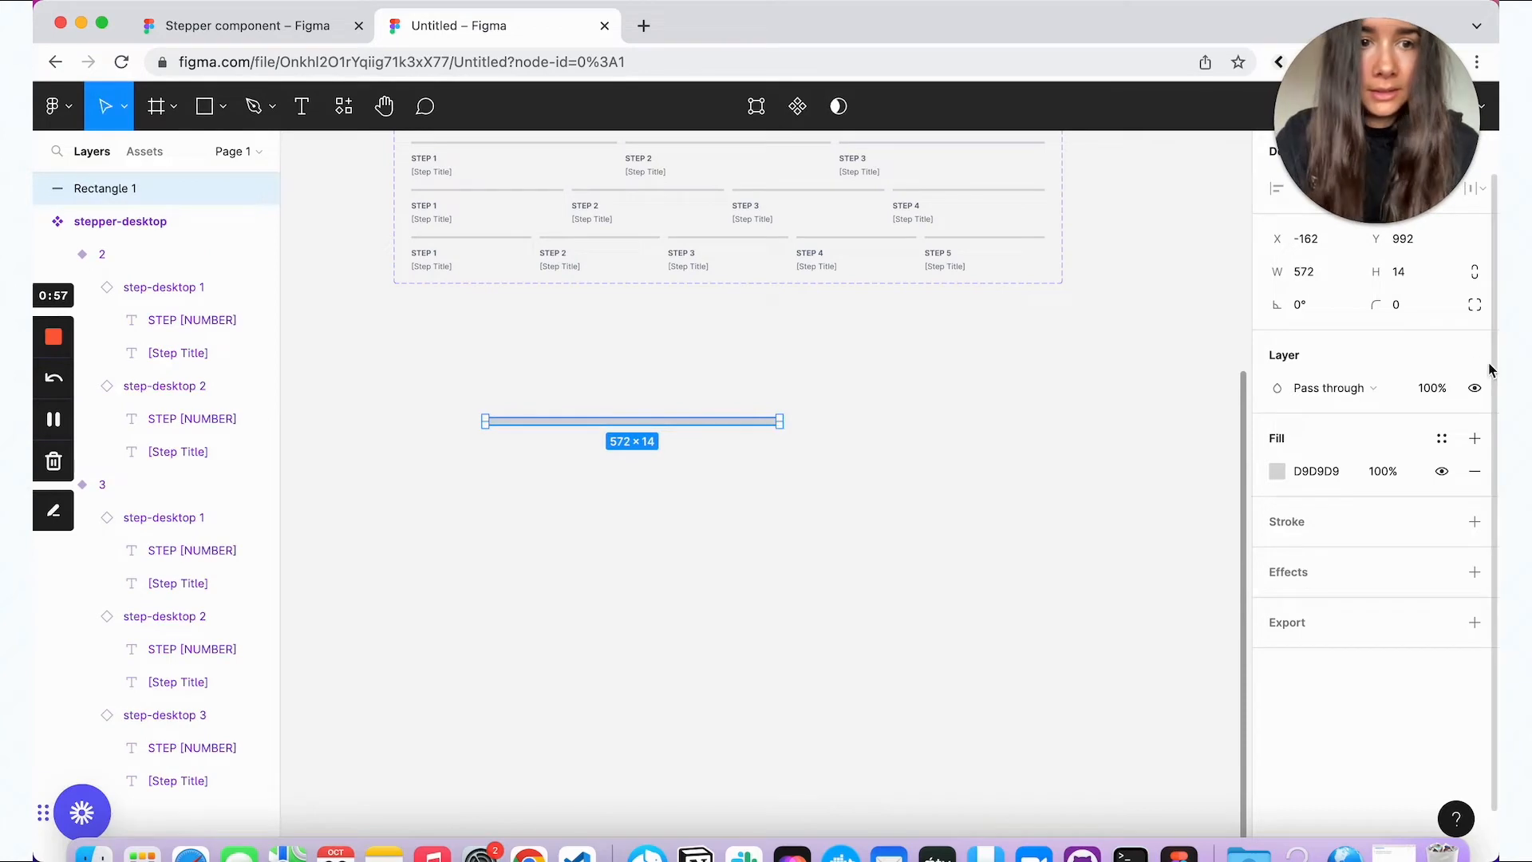
pyautogui.click(1412, 272)
pyautogui.write('4')
pyautogui.press('Return')
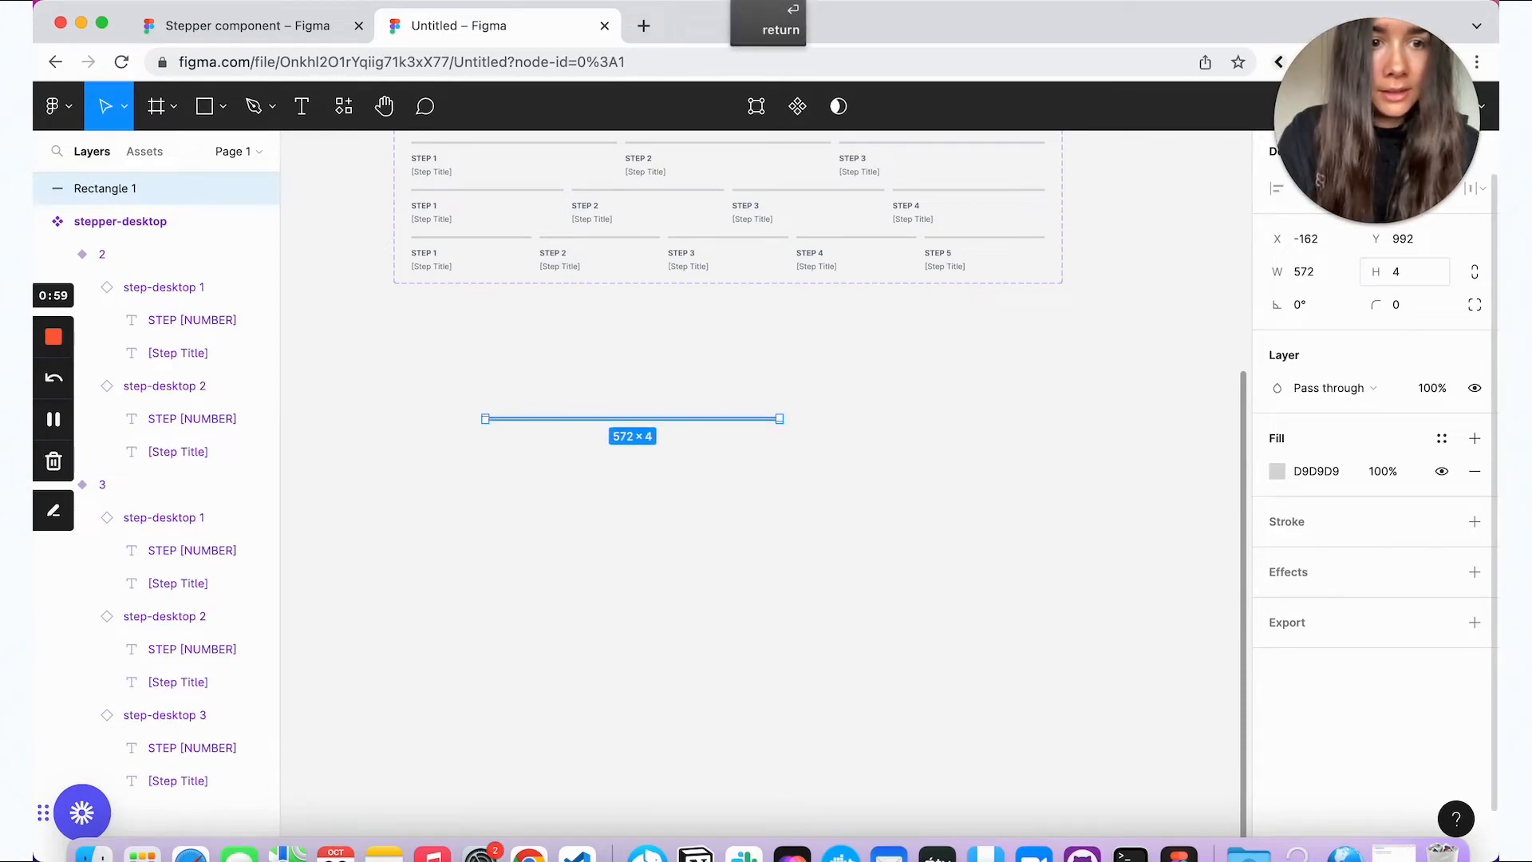
# Step: Set the rectangle's width to 200 and move it to about X -182, Y 931
pyautogui.click(1410, 280)
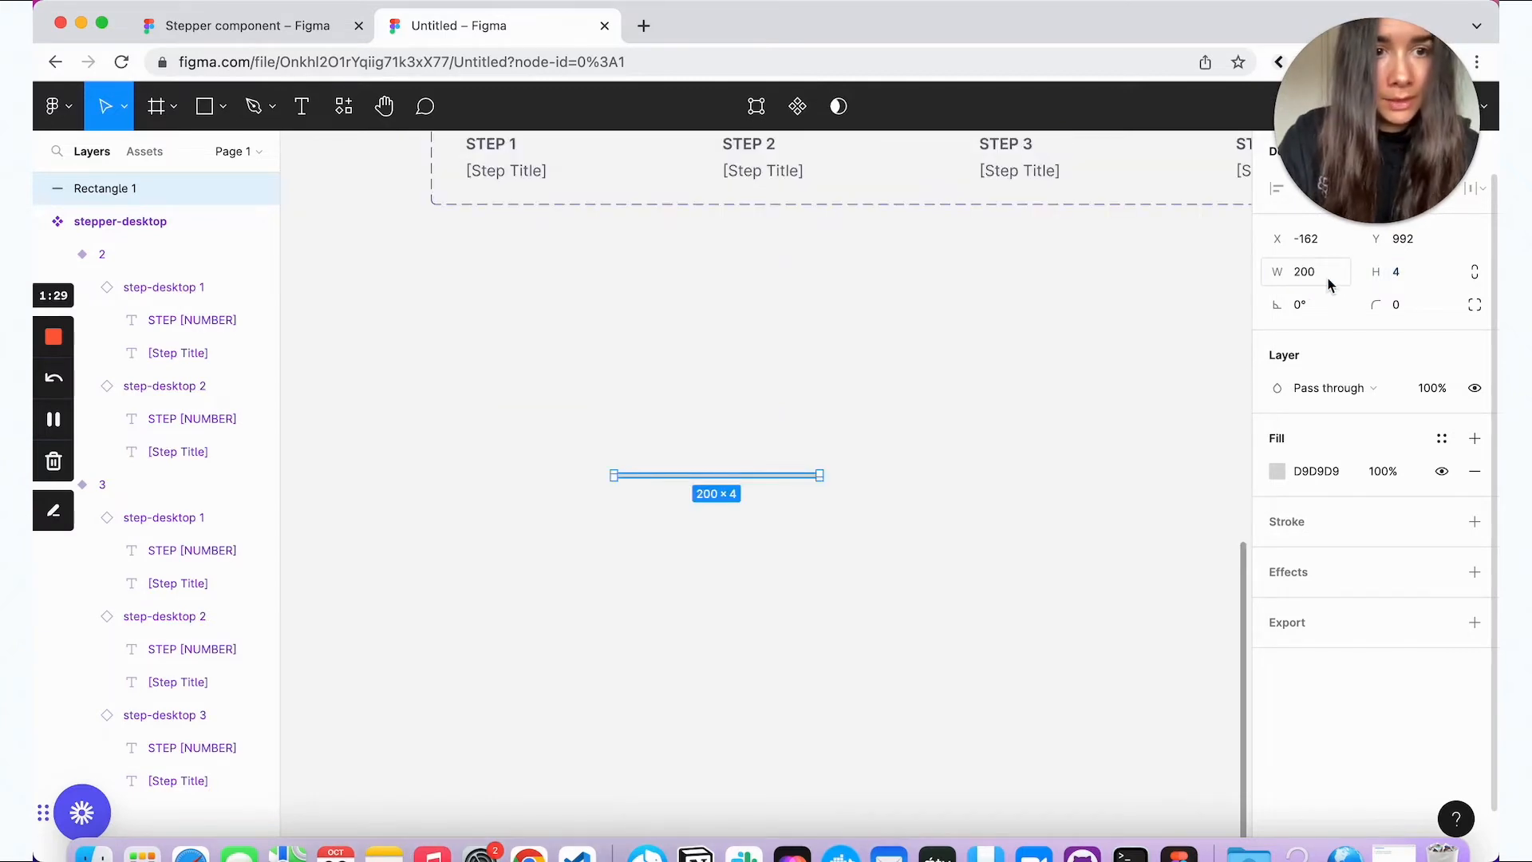
pyautogui.click(1299, 287)
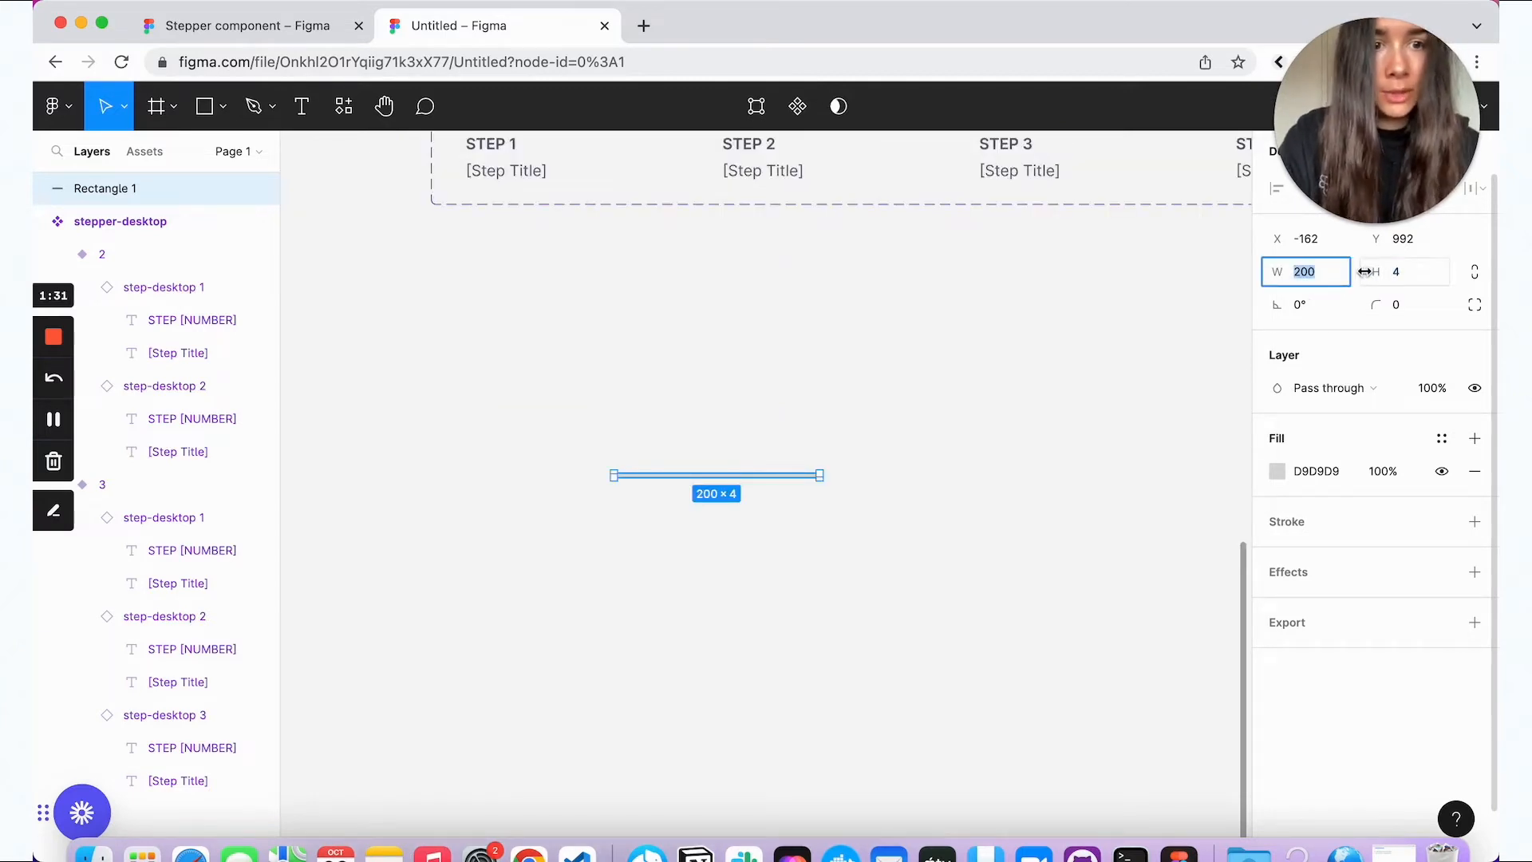
pyautogui.press('super+equal')
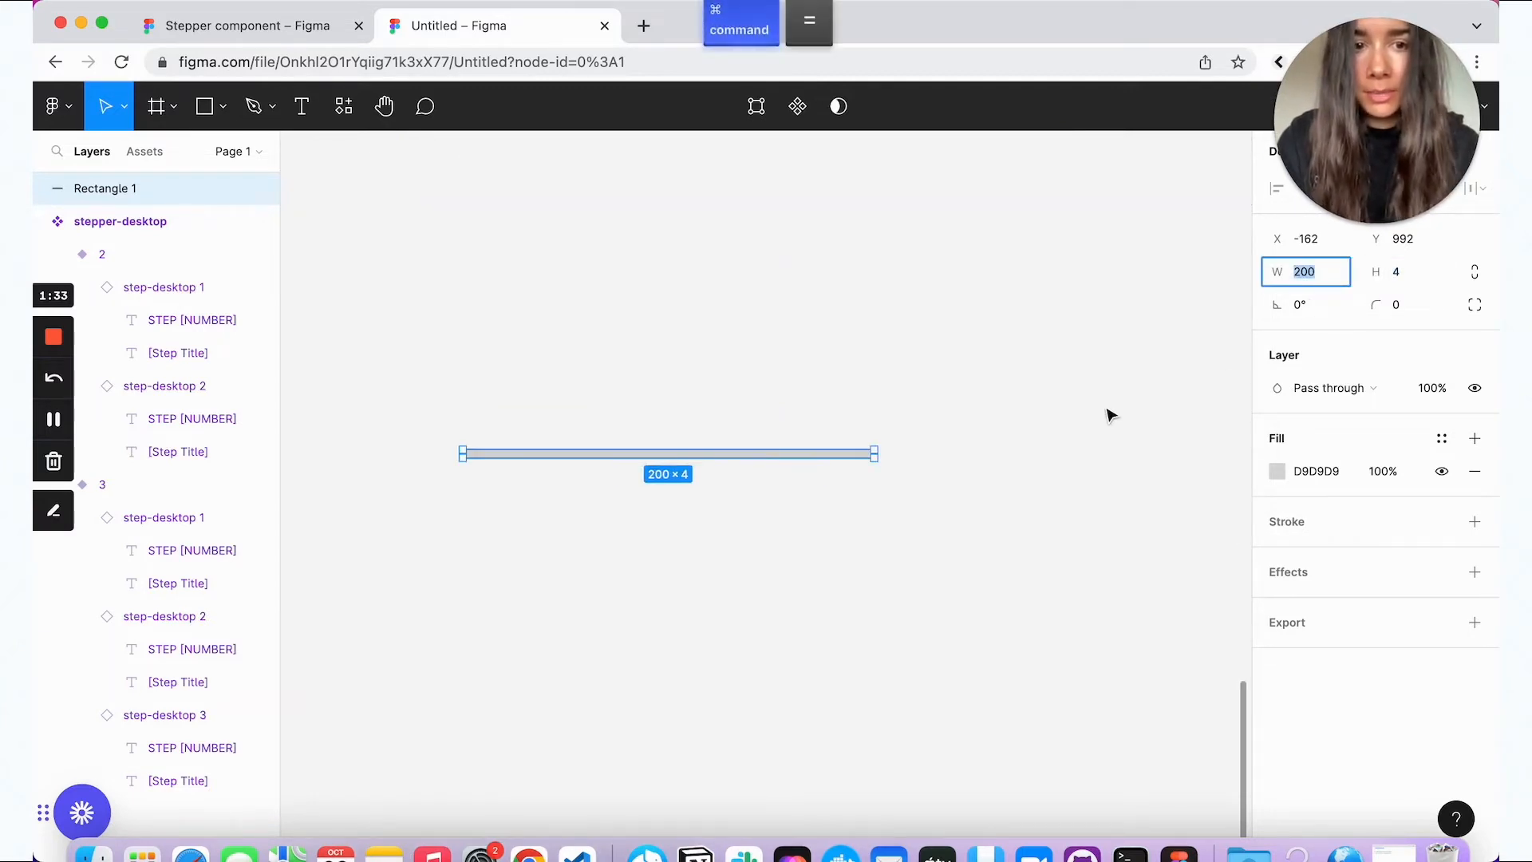
pyautogui.click(1101, 417)
pyautogui.click(846, 461)
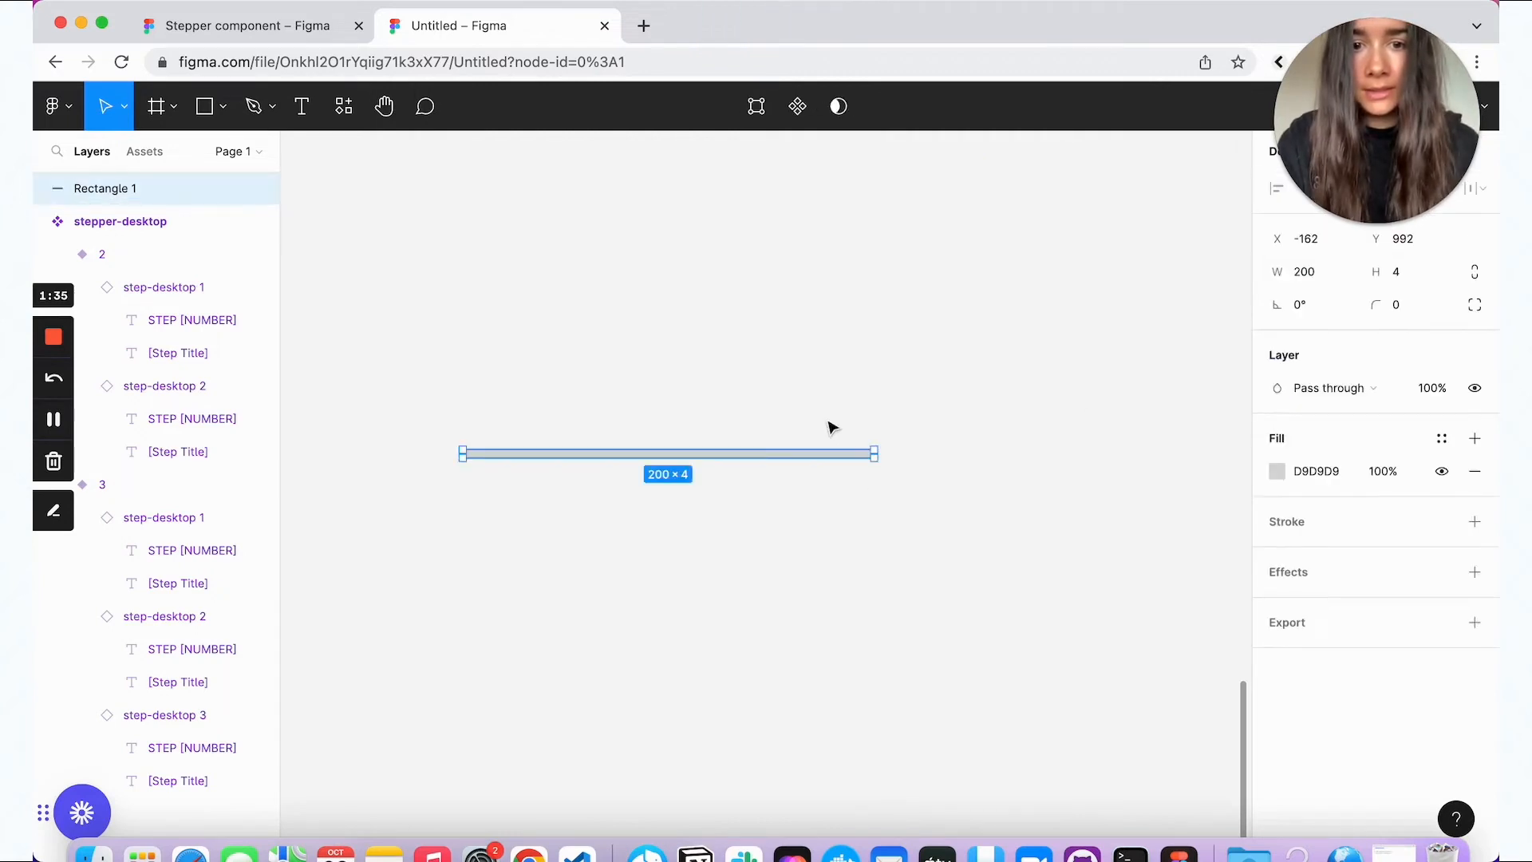
pyautogui.scroll(-3, 822, 383)
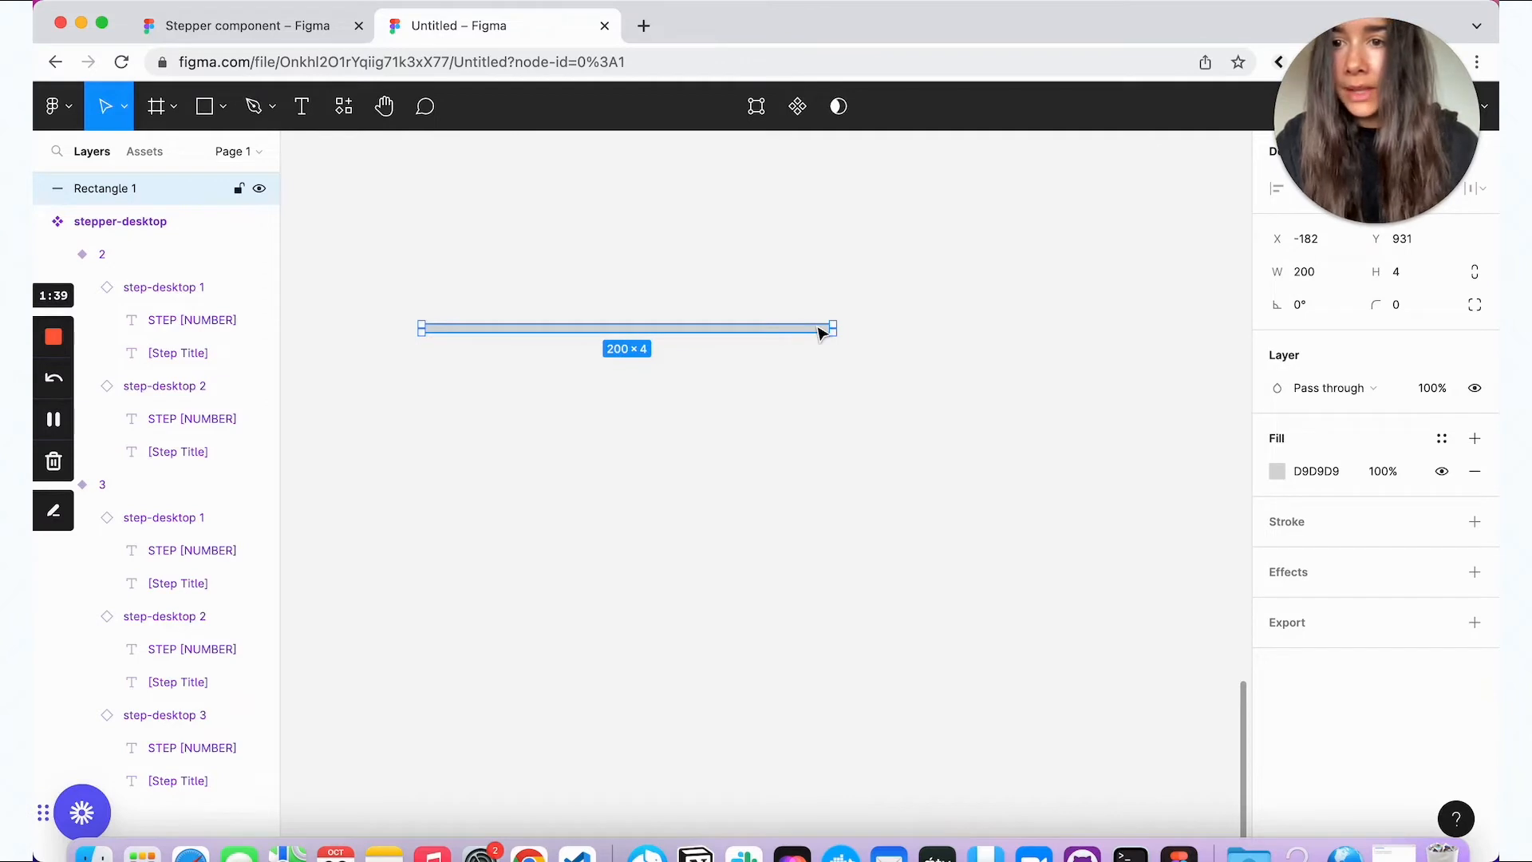
# Step: Duplicate the 200-wide bar in place and shorten the copy from its right end to about 37 wide
pyautogui.press('super+c')
pyautogui.press('super+v')
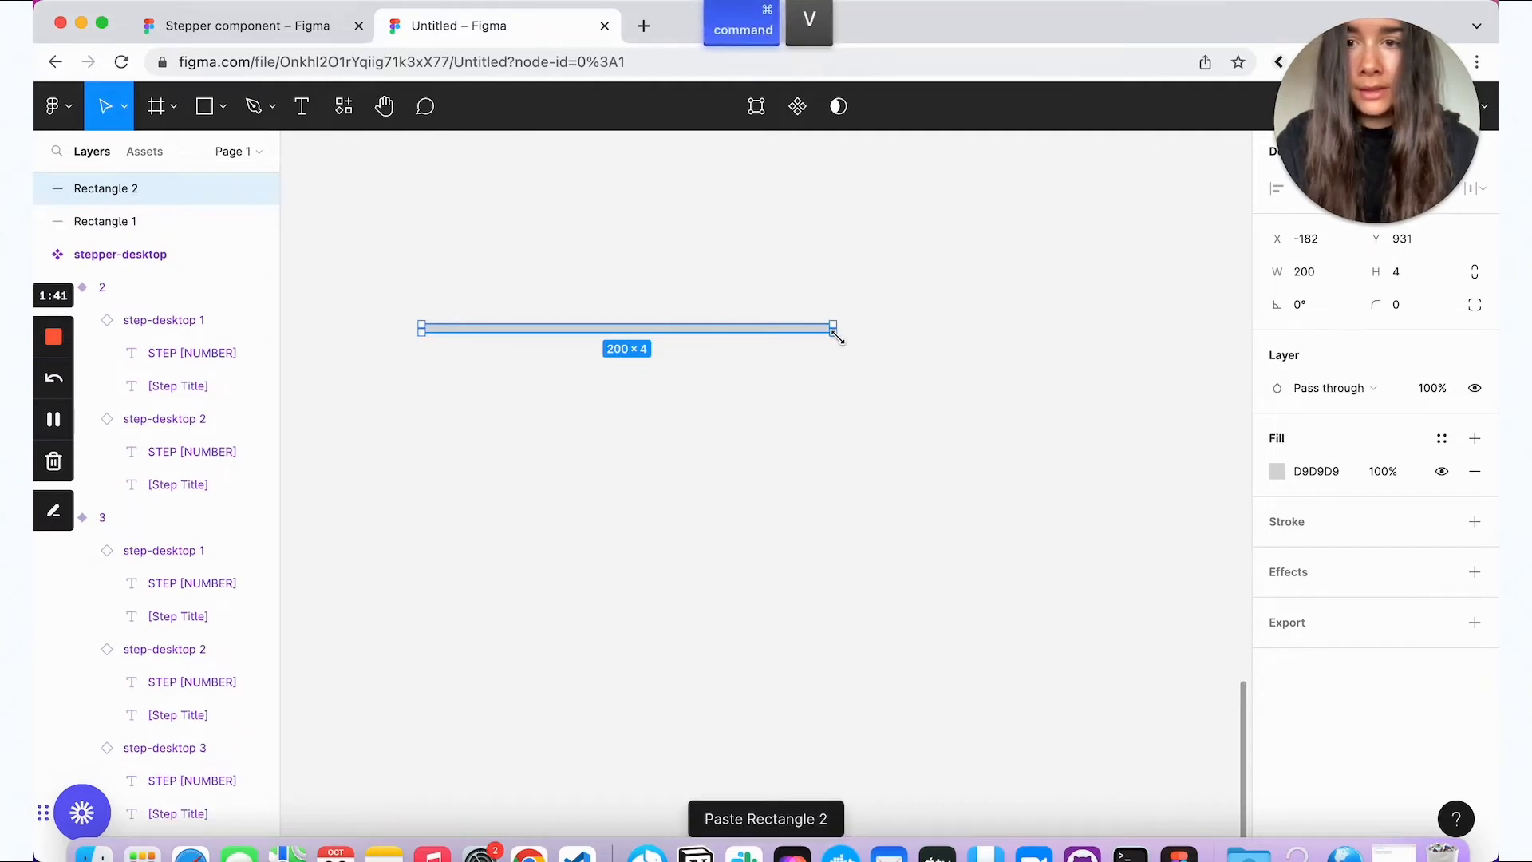
pyautogui.moveTo(794, 327); pyautogui.dragTo(459, 328)
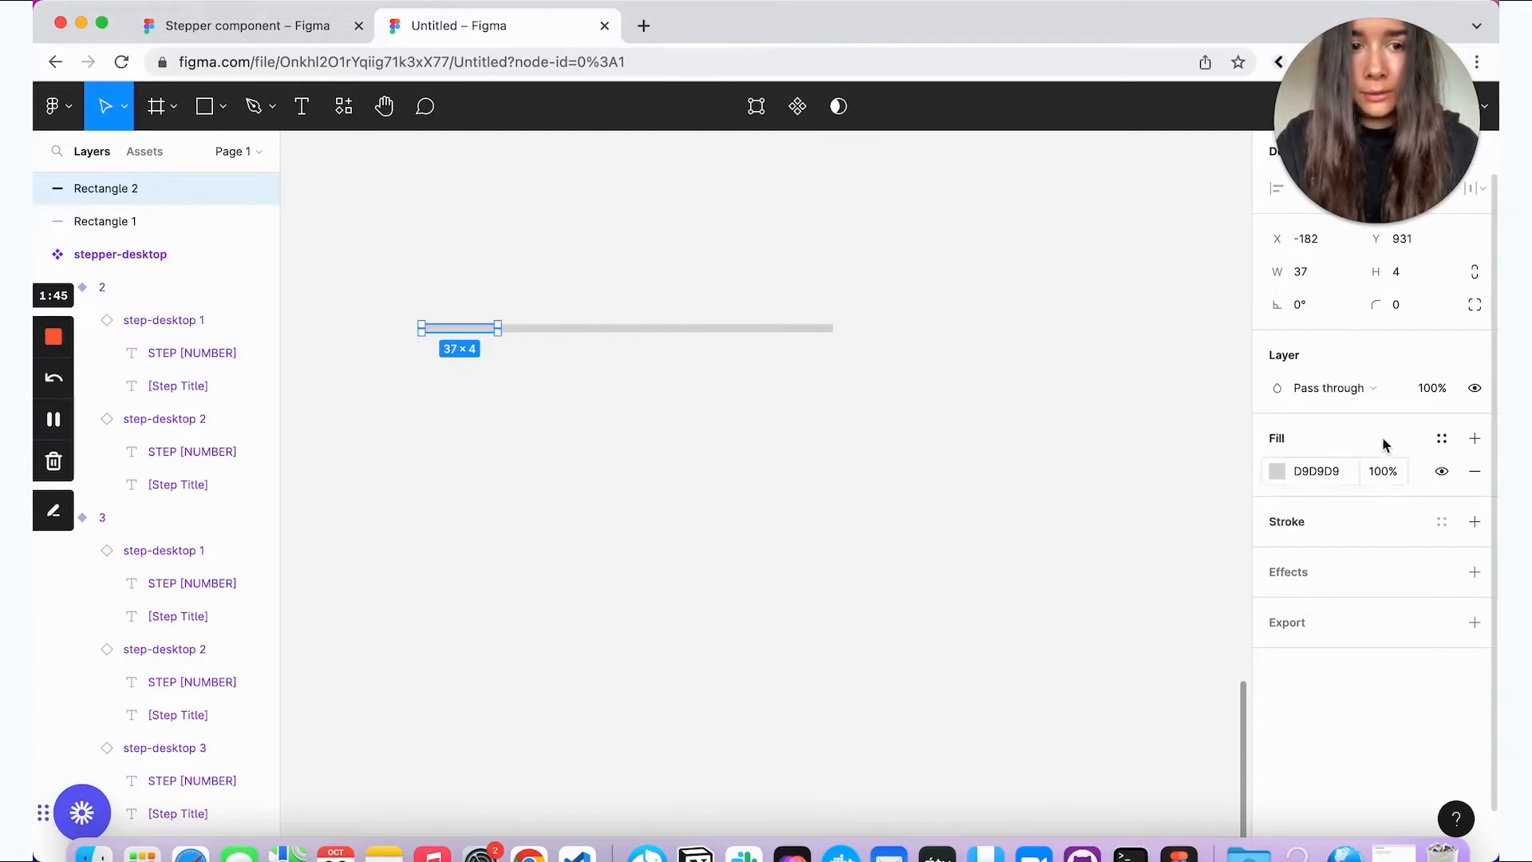
# Step: Apply the navy color style to the short bar and the light-gray color style to the full-width bar
pyautogui.click(1445, 440)
pyautogui.click(1294, 565)
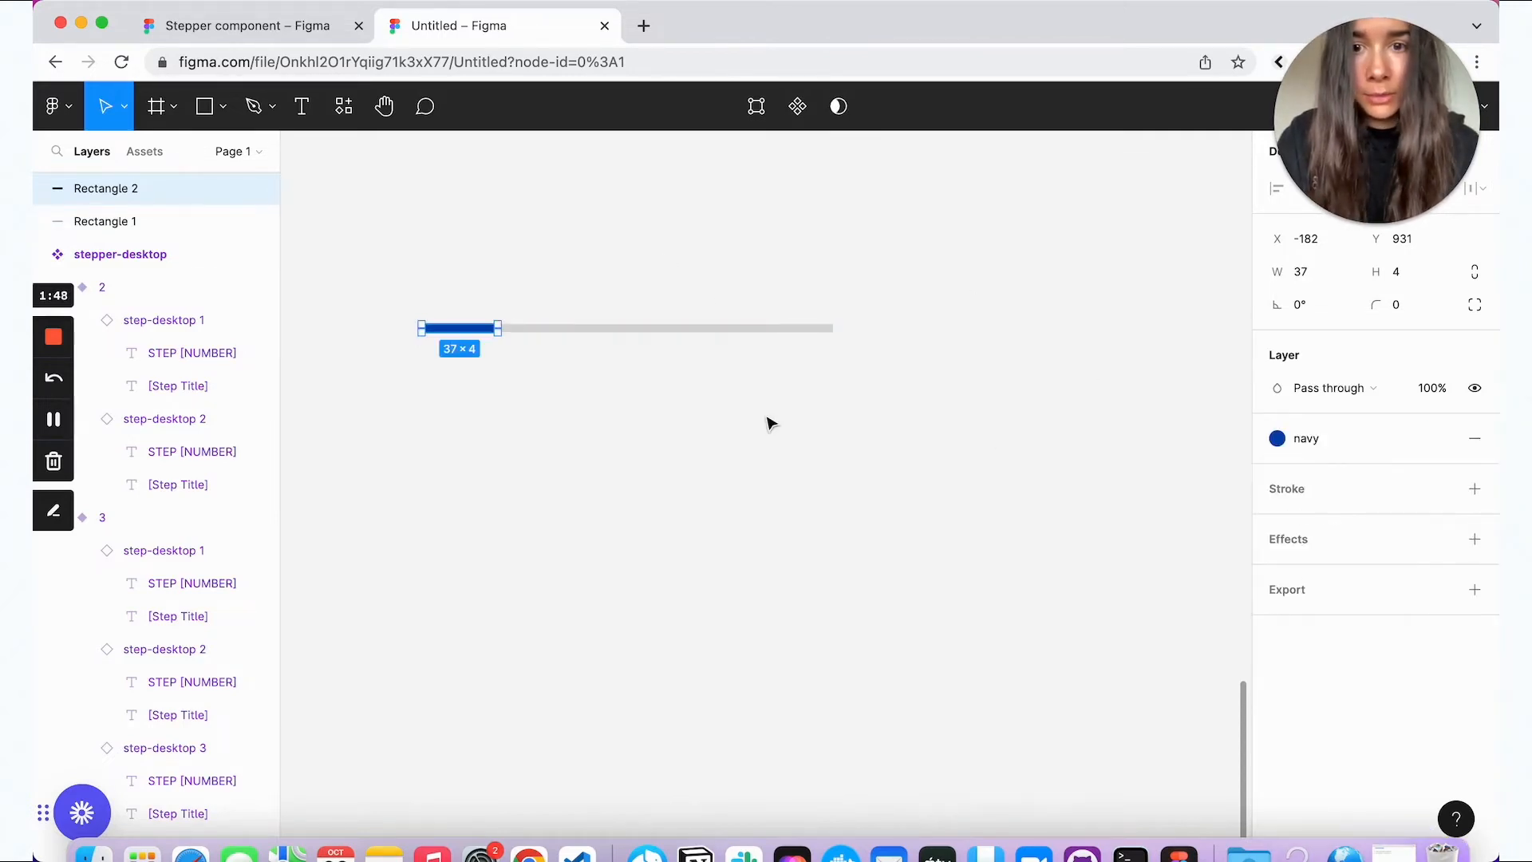
pyautogui.click(714, 329)
pyautogui.click(711, 328)
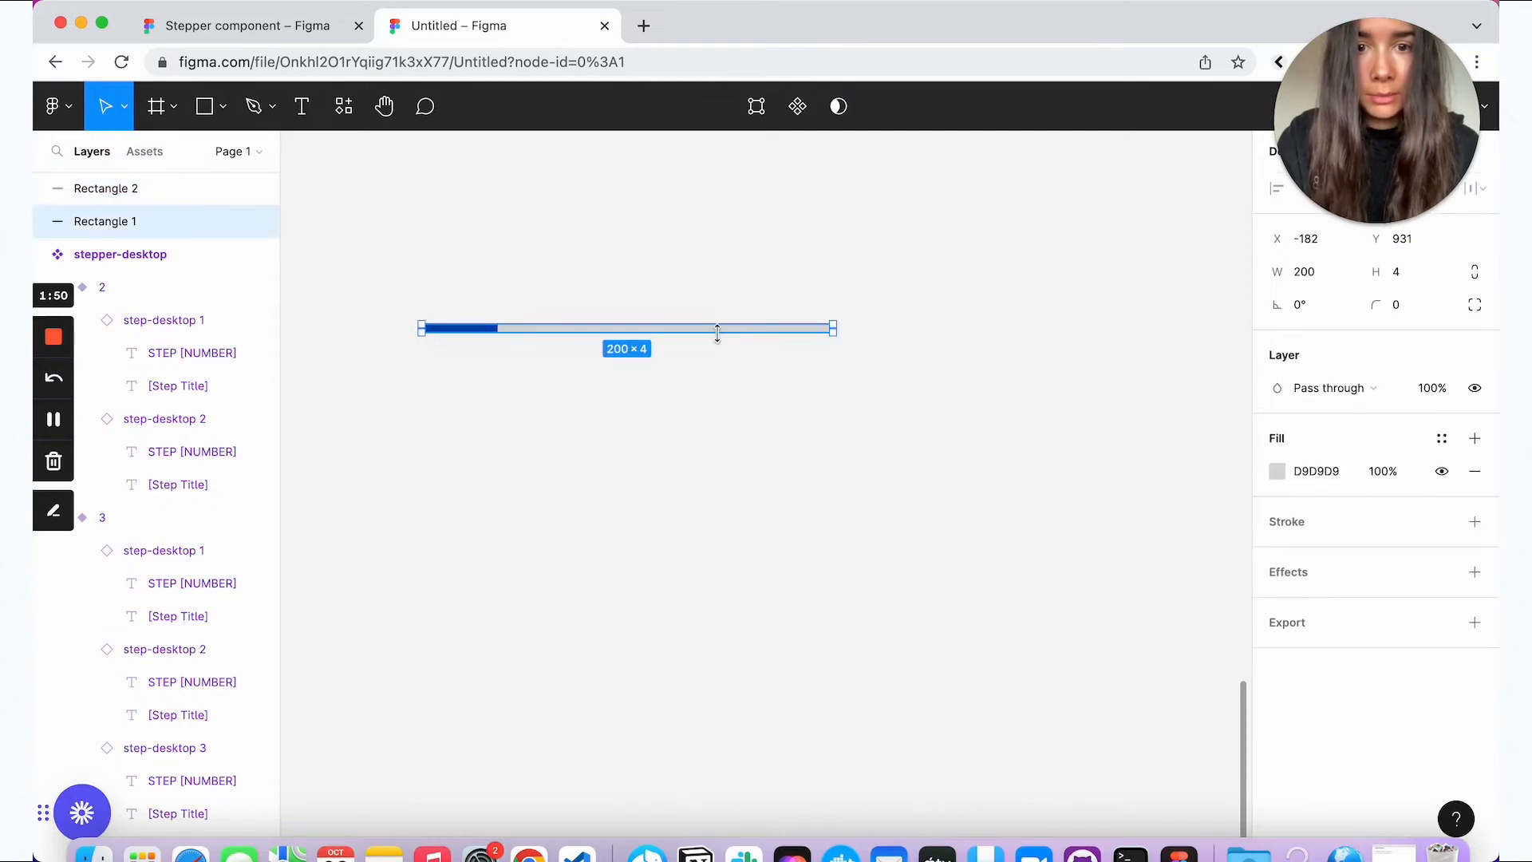
pyautogui.click(1442, 438)
pyautogui.click(1361, 566)
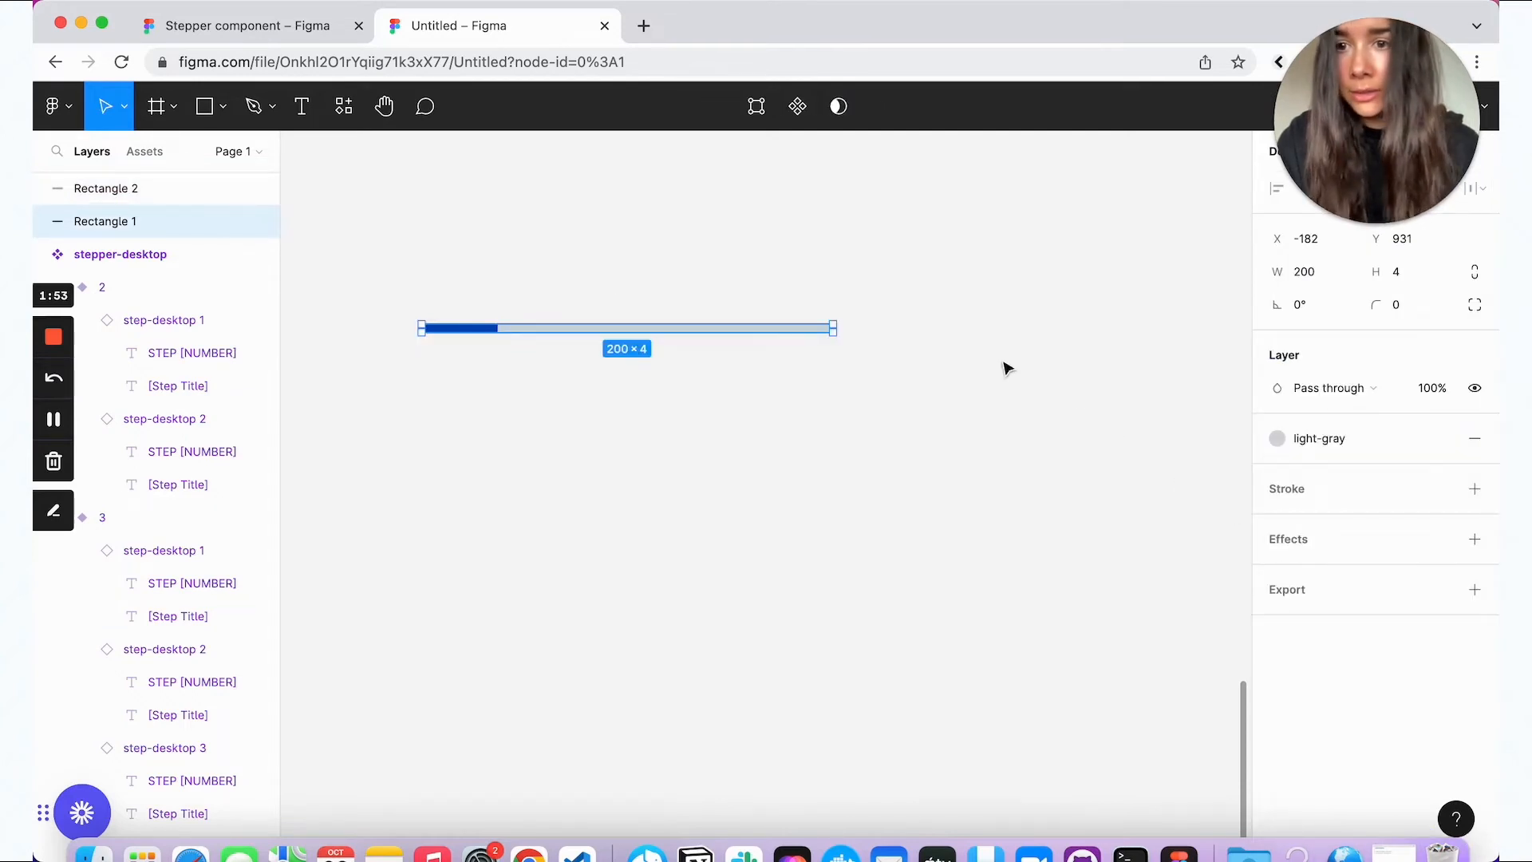
# Step: Round both bars with a corner radius of 100
pyautogui.keyDown('shift'); pyautogui.click(151, 191); pyautogui.keyUp('shift')
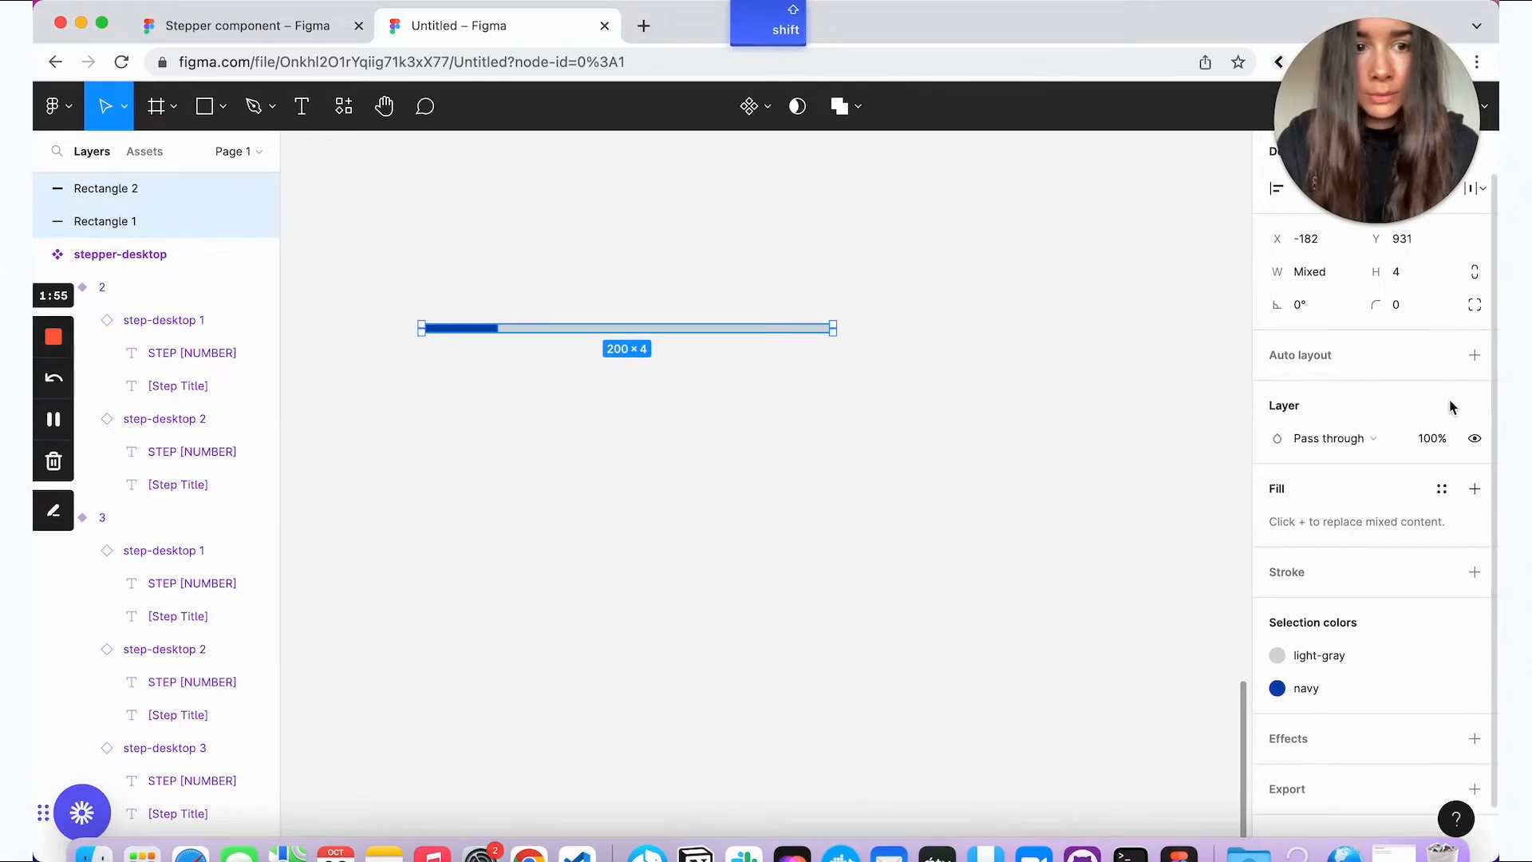
pyautogui.write('100')
pyautogui.press('Return')
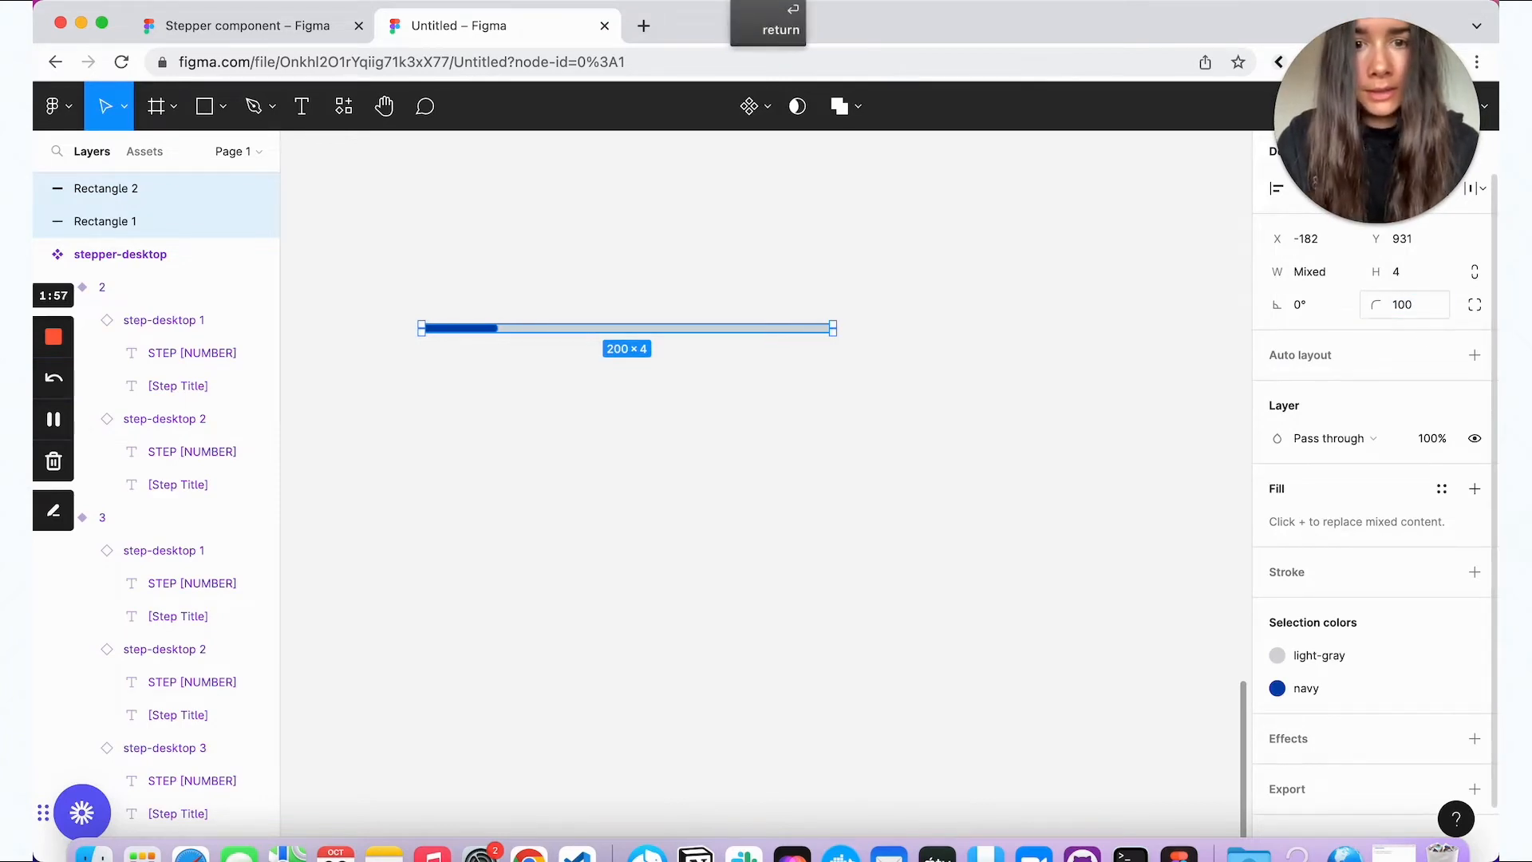
pyautogui.click(1100, 412)
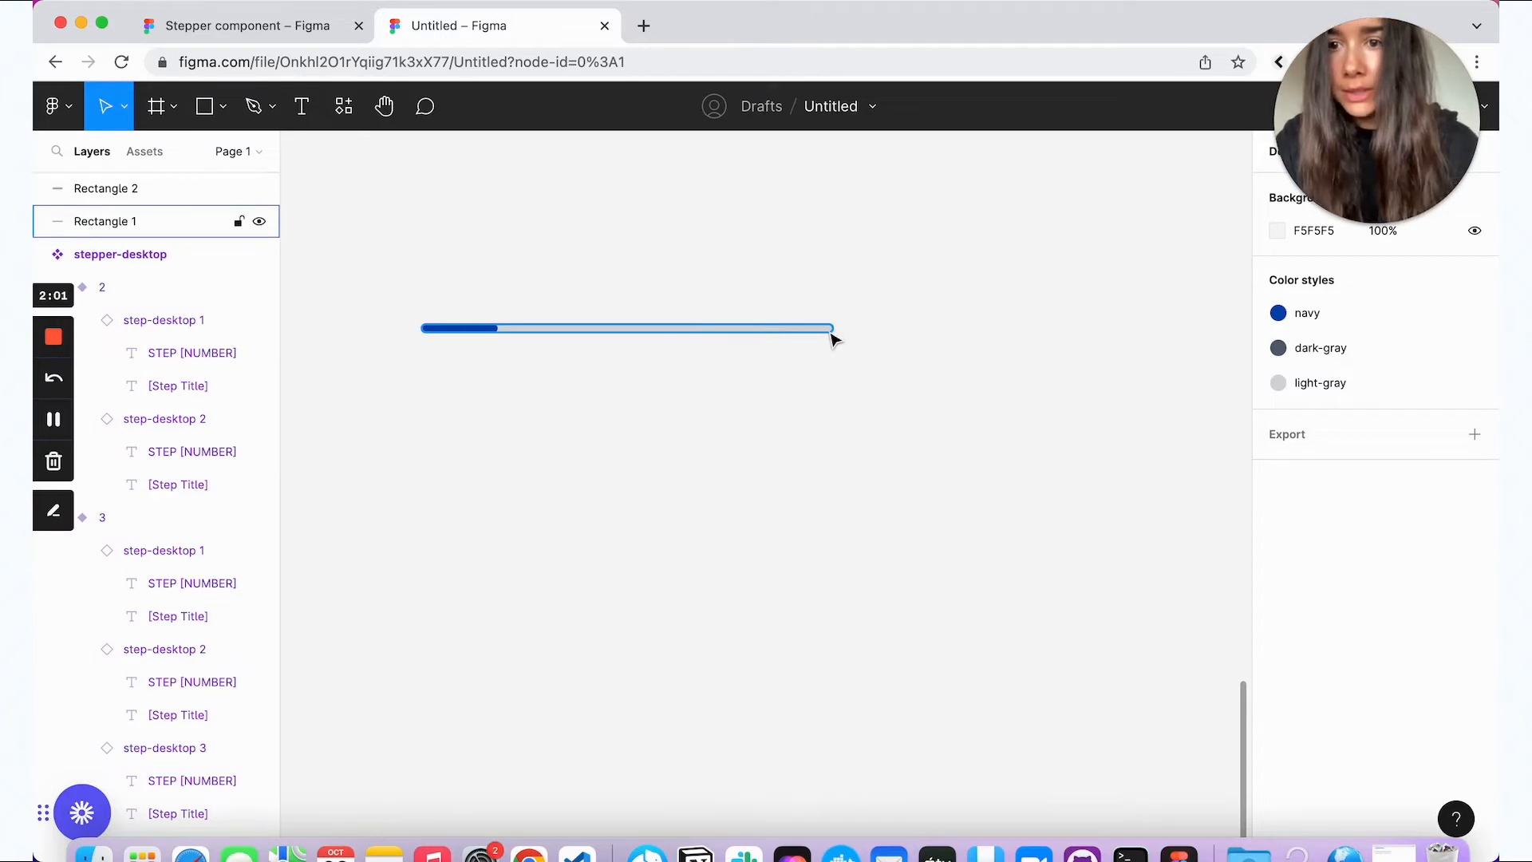
# Step: Rename the short navy bar as filled track and the full-width light-gray bar as track
pyautogui.click(496, 330)
pyautogui.keyDown('shift'); pyautogui.click(595, 338); pyautogui.keyUp('shift')
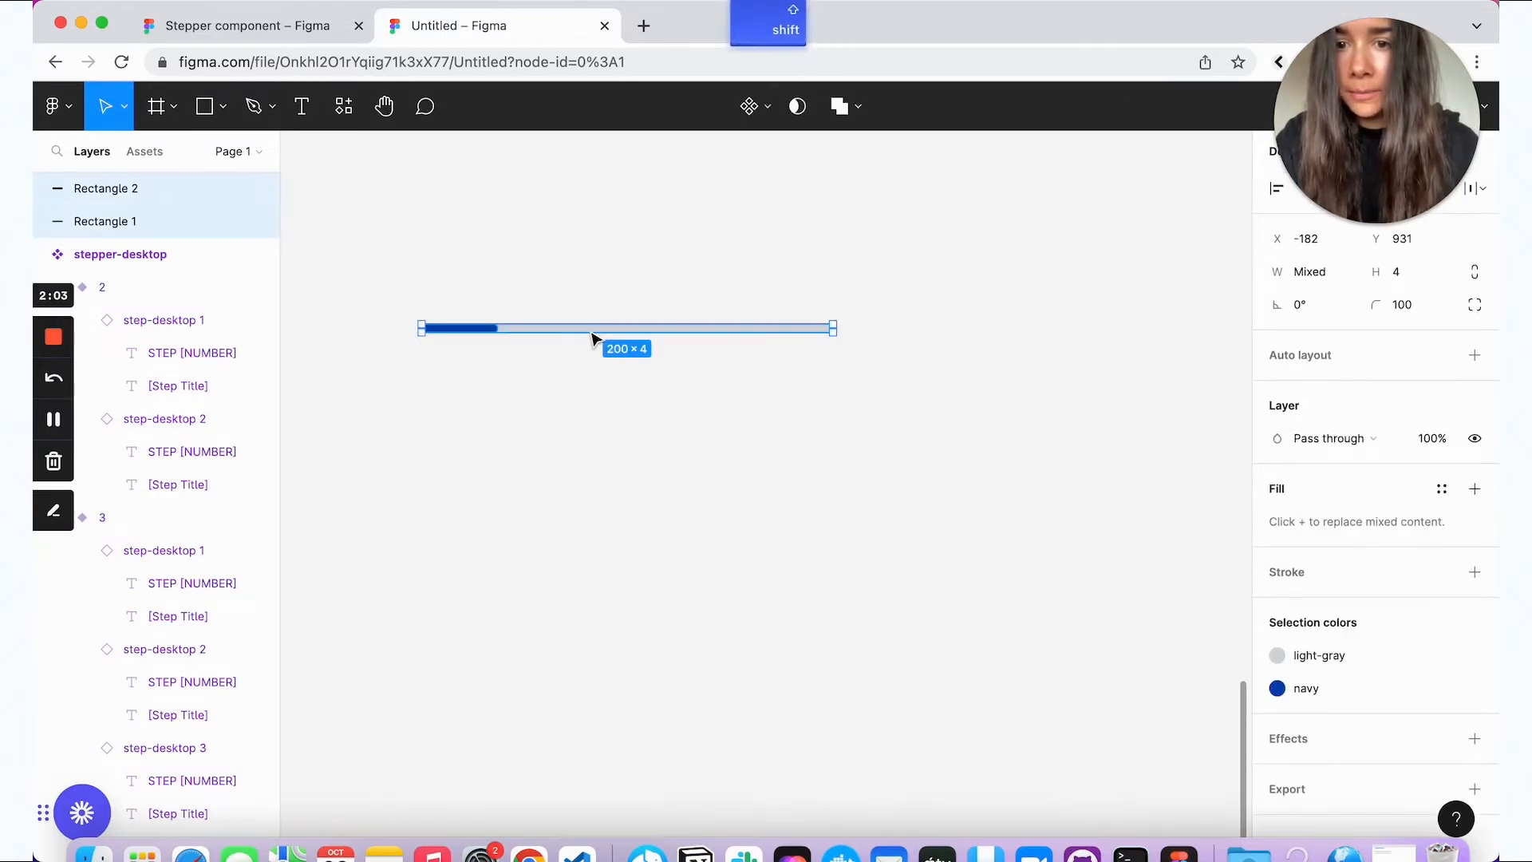
pyautogui.click(120, 189)
pyautogui.doubleClick(121, 191)
pyautogui.write('fille')
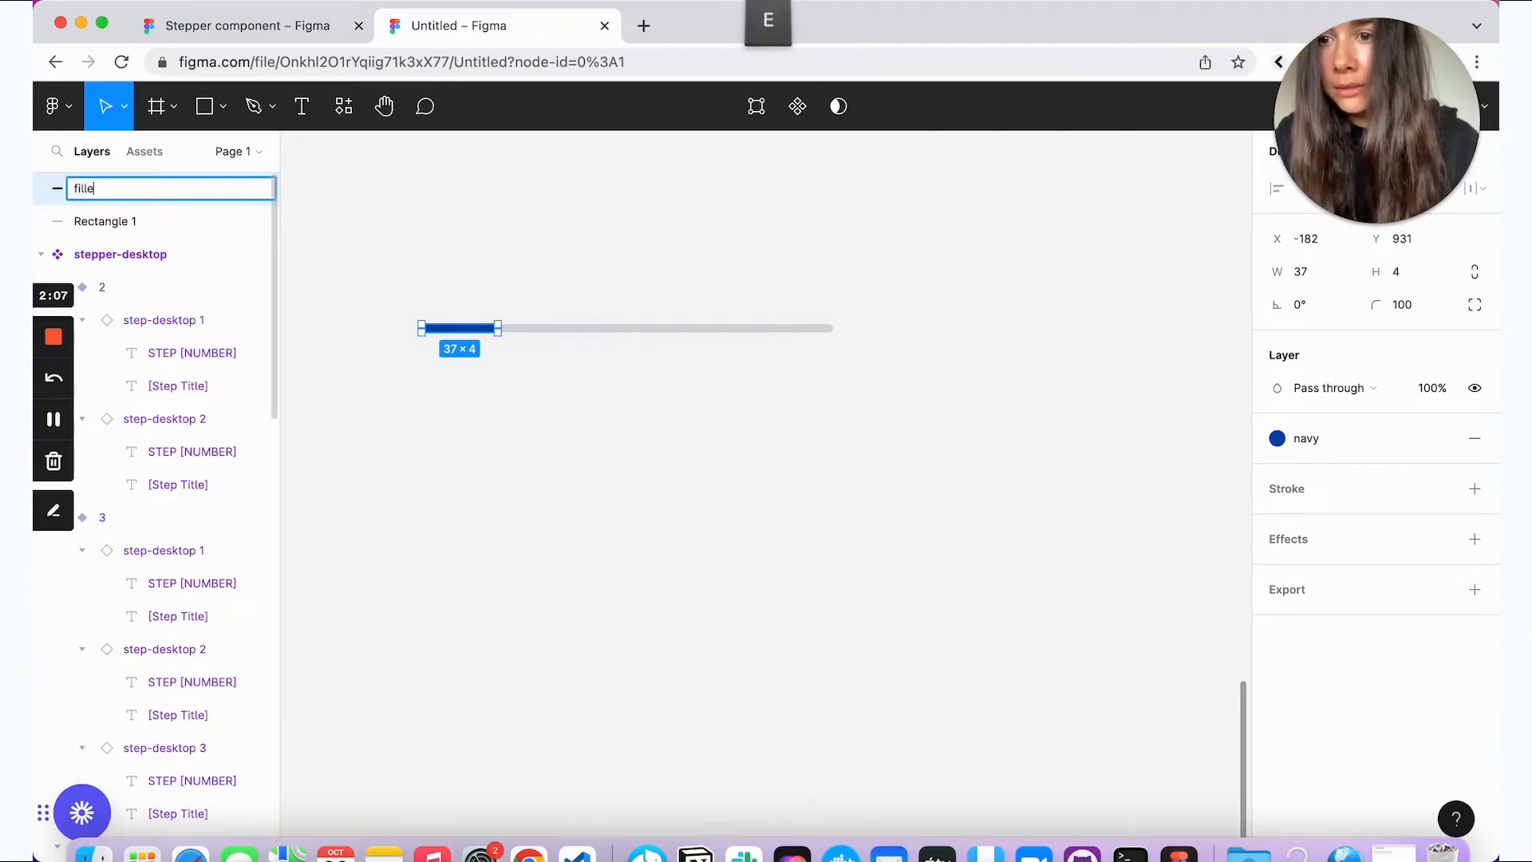
pyautogui.write('d track')
pyautogui.click(124, 224)
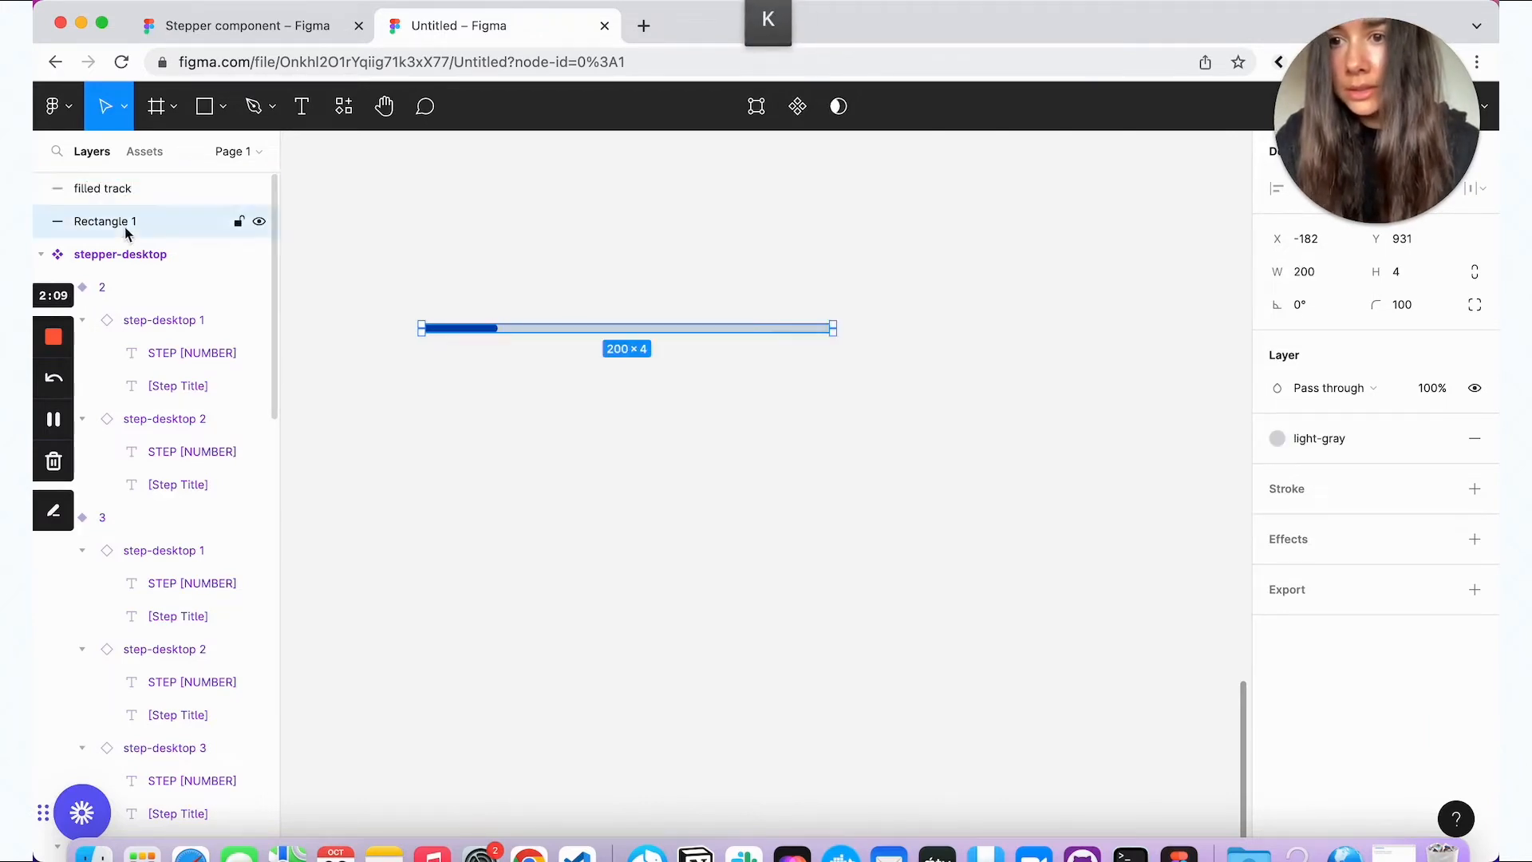
pyautogui.doubleClick(123, 223)
pyautogui.write('track')
pyautogui.click(62, 232)
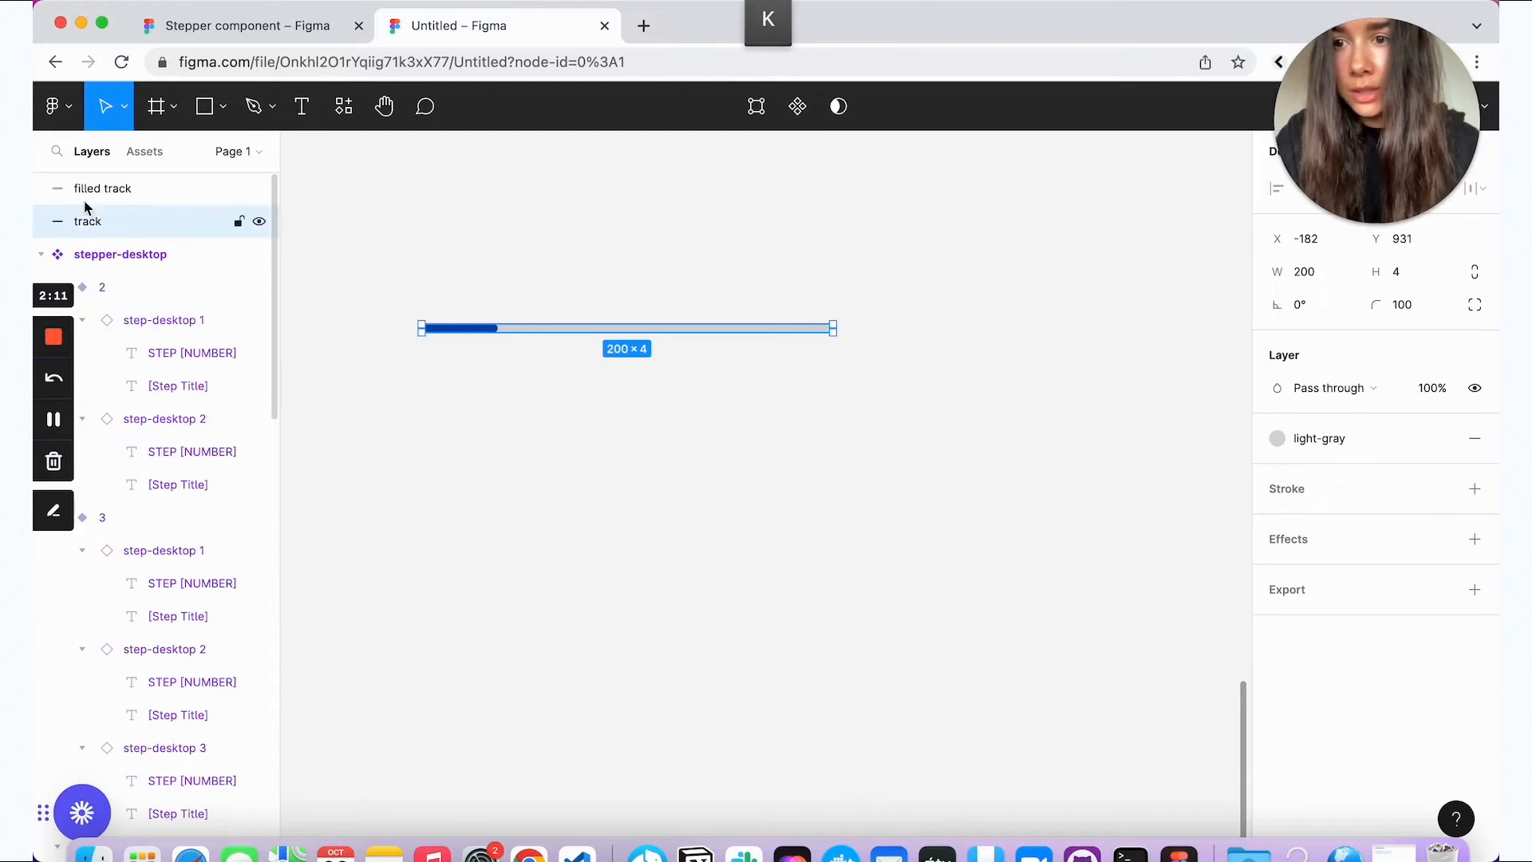
# Step: Wrap the track and filled track layers in a frame and rename the frame progress
pyautogui.keyDown('shift'); pyautogui.click(108, 189); pyautogui.keyUp('shift')
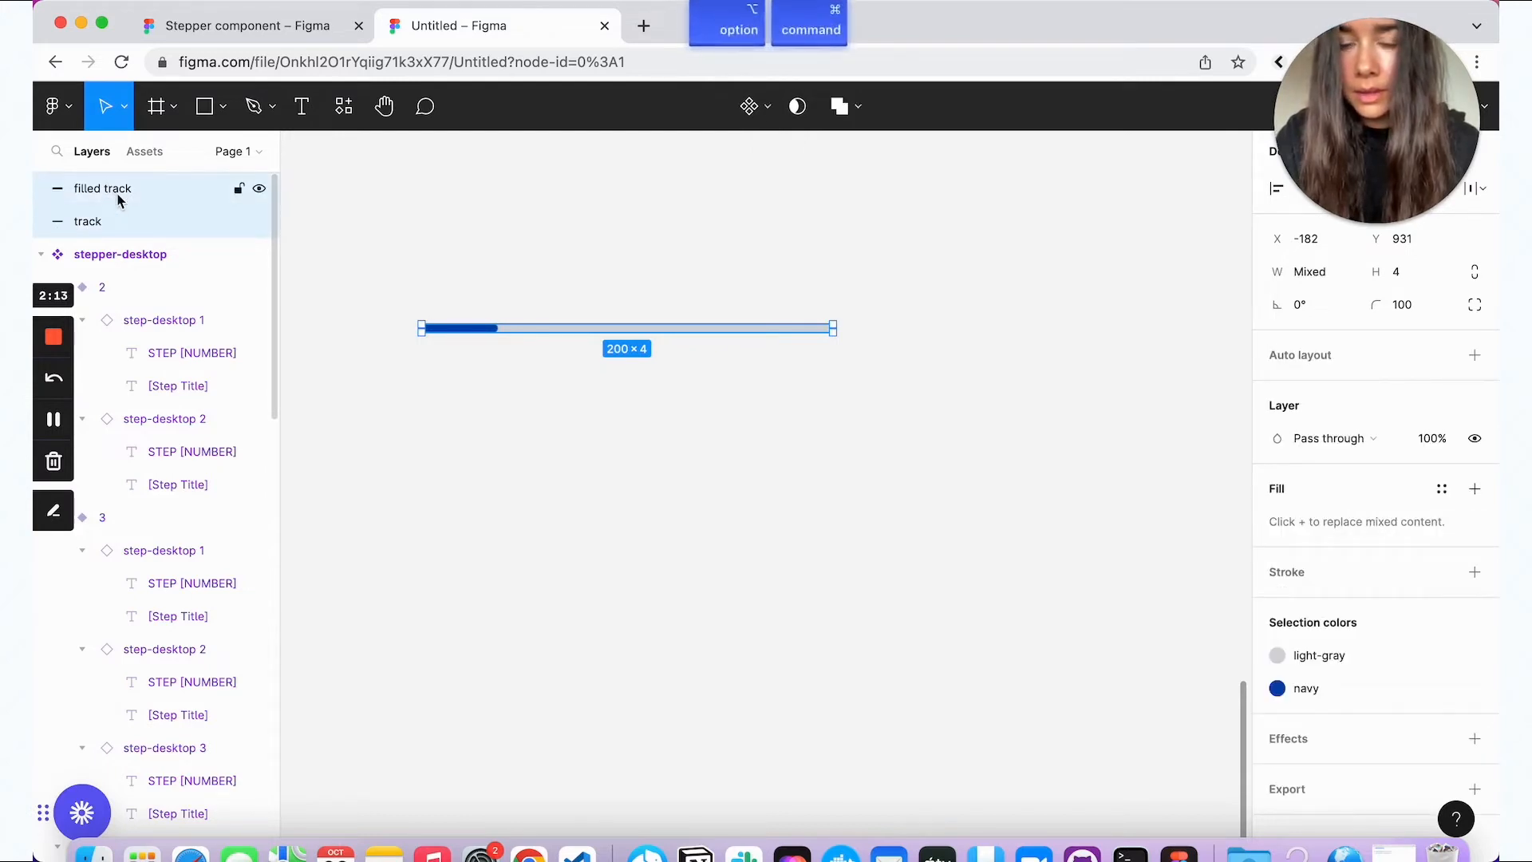
pyautogui.press('super+alt+g')
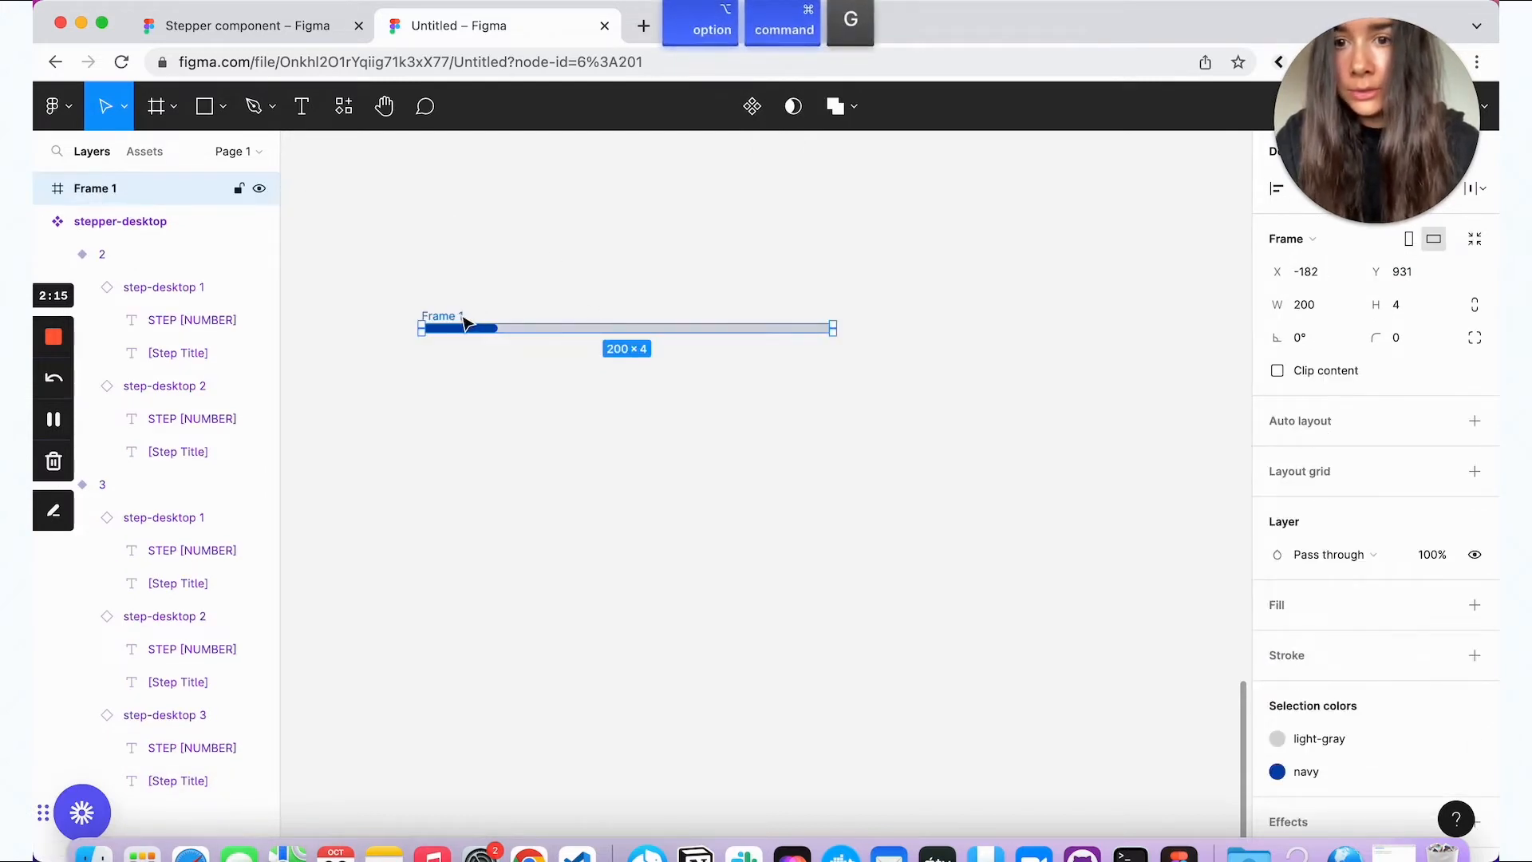
pyautogui.doubleClick(463, 318)
pyautogui.write('p')
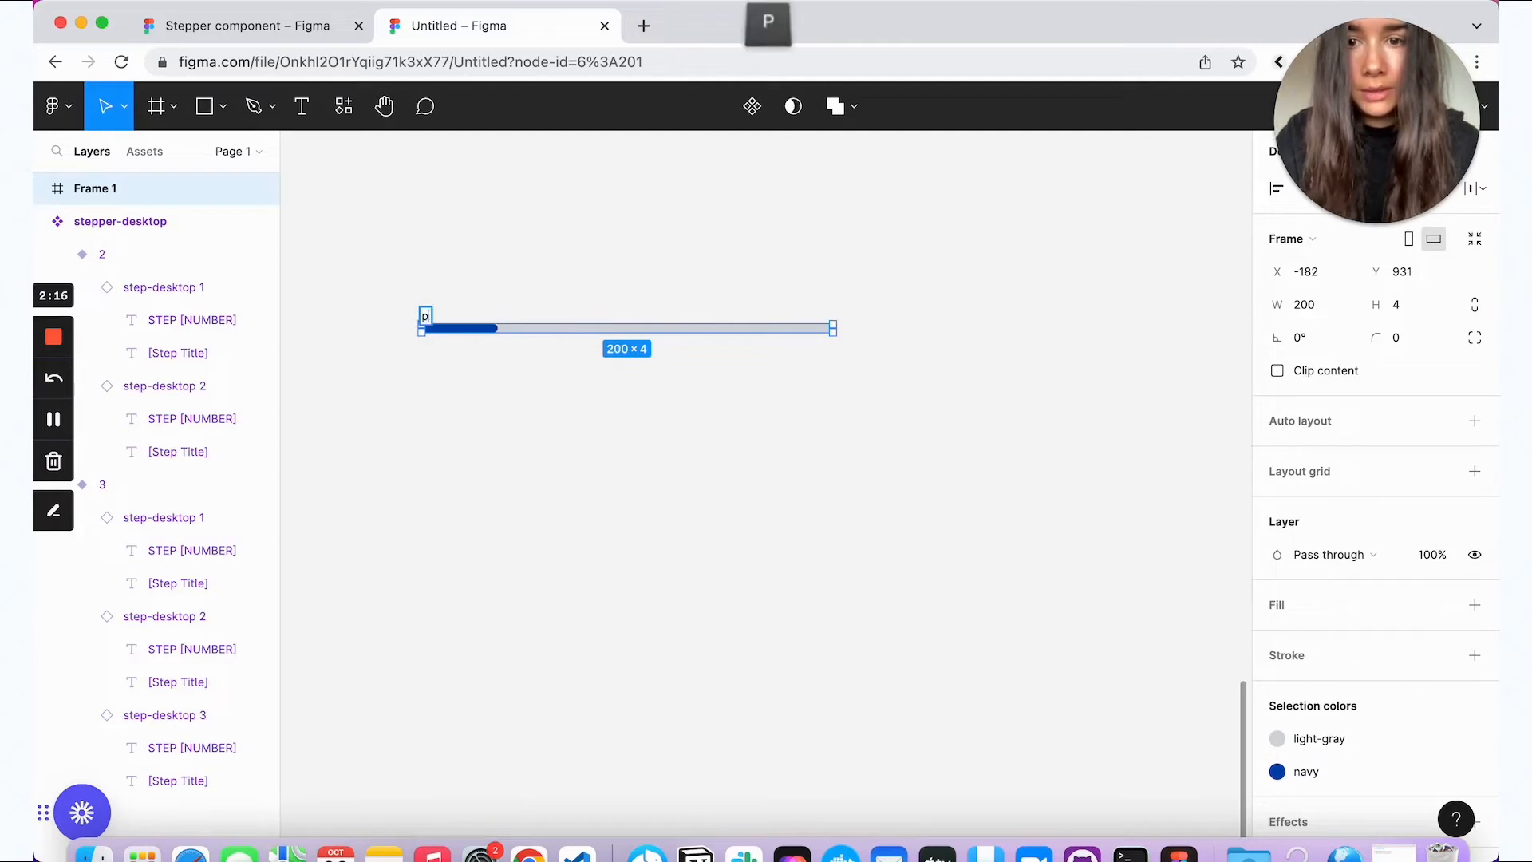
pyautogui.write('rogress')
pyautogui.click(869, 240)
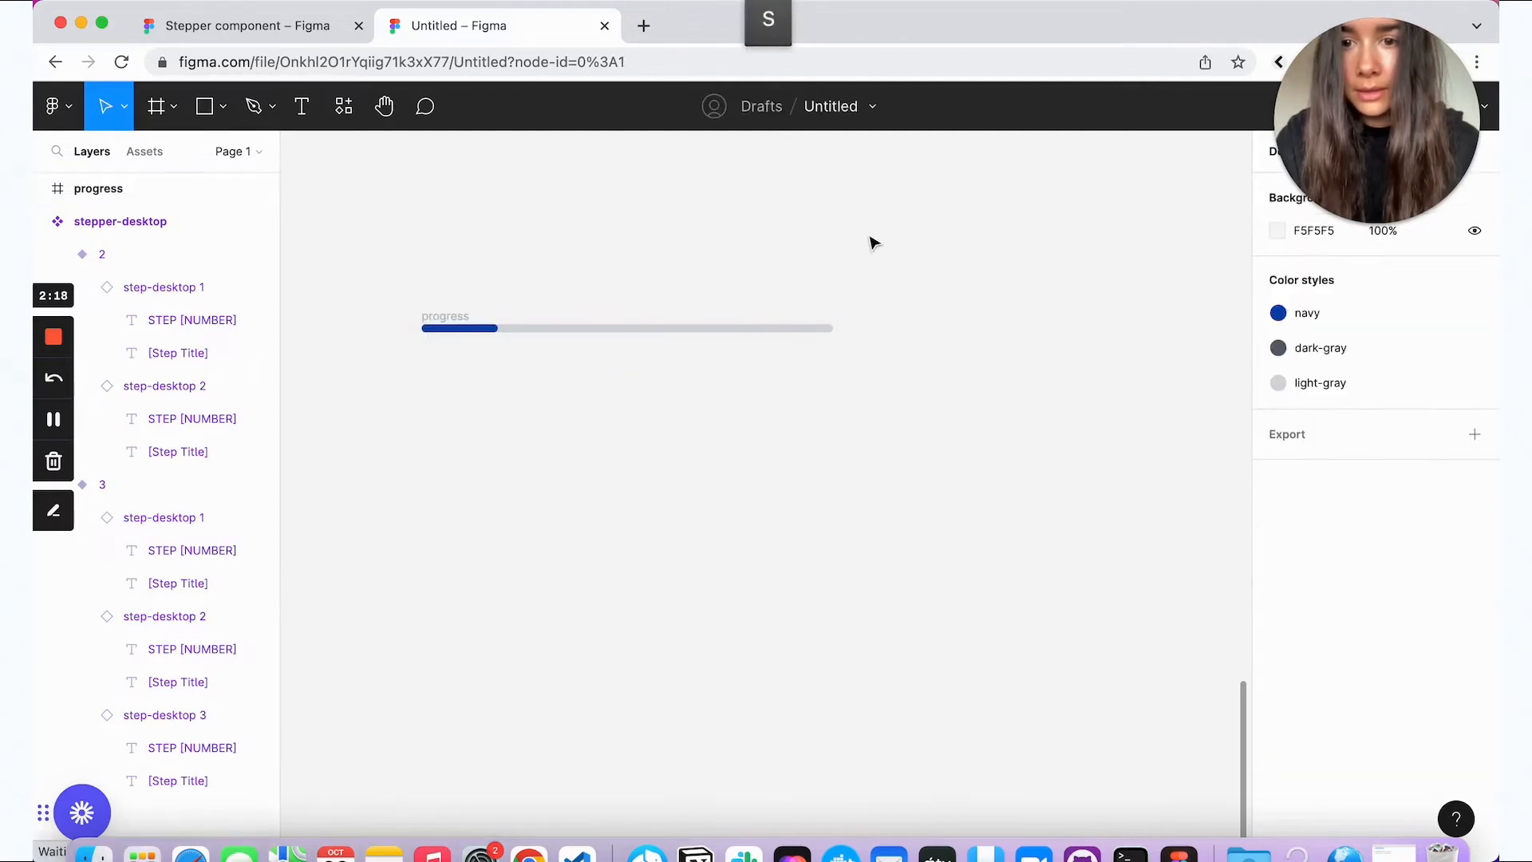
# Step: Turn the progress frame into a component
pyautogui.click(447, 323)
pyautogui.click(751, 106)
pyautogui.click(811, 219)
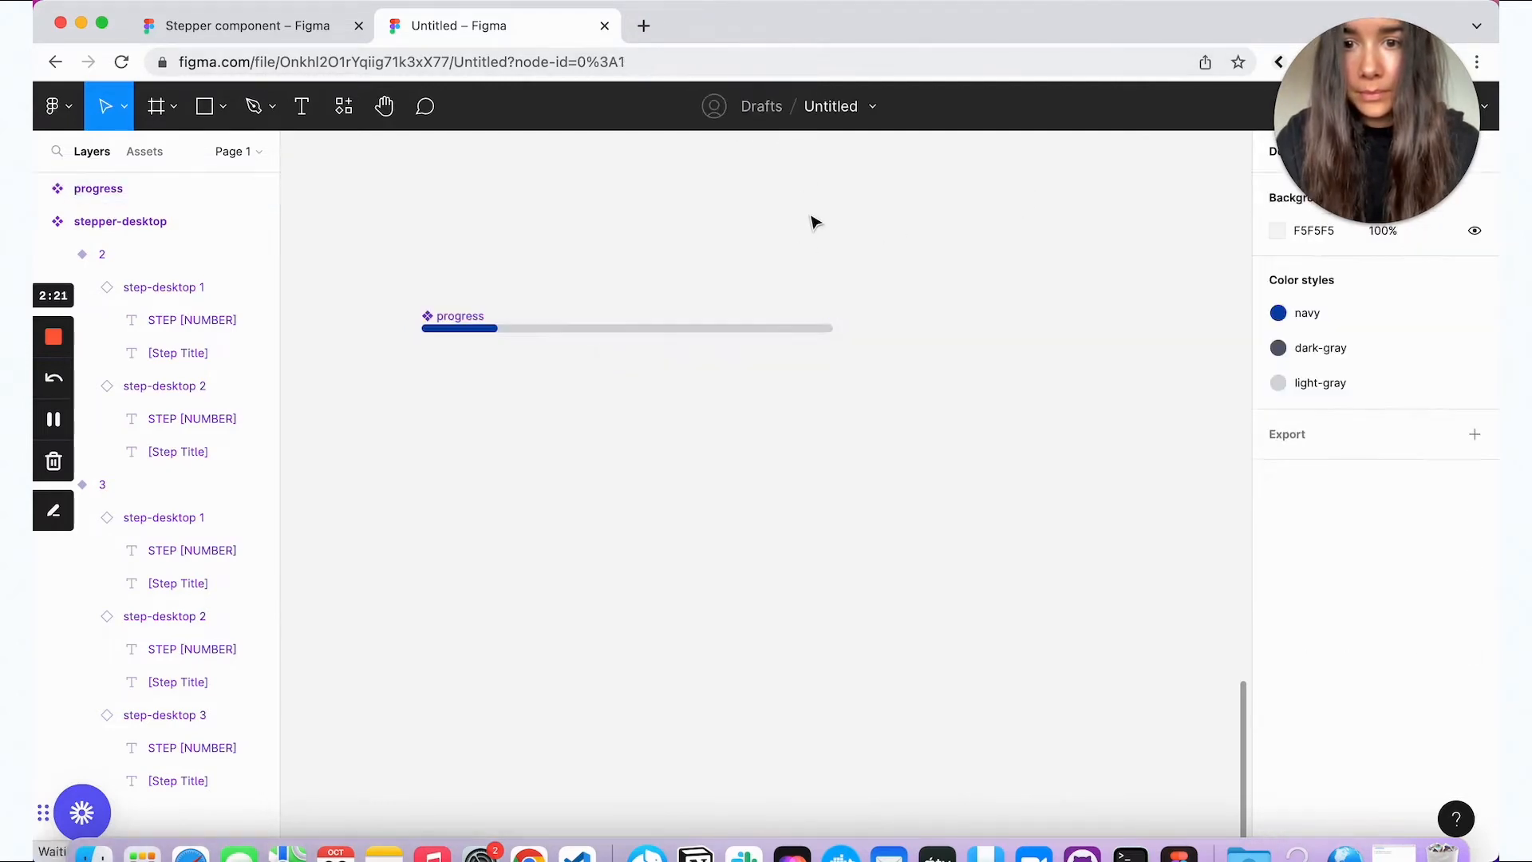
# Step: Set the width of the filled track inside the progress component to 20
pyautogui.doubleClick(486, 333)
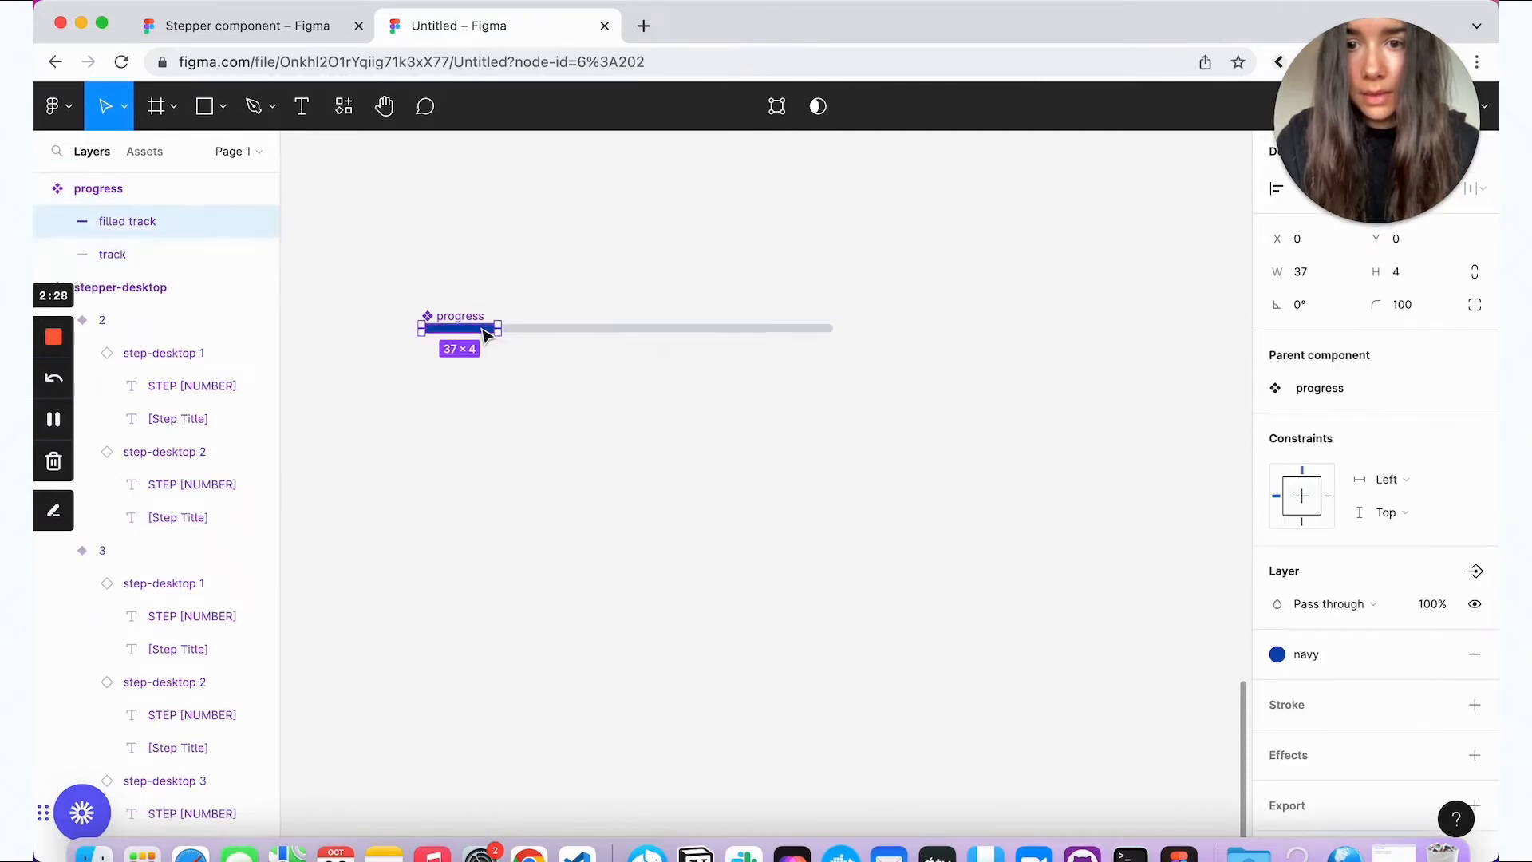
pyautogui.click(1338, 274)
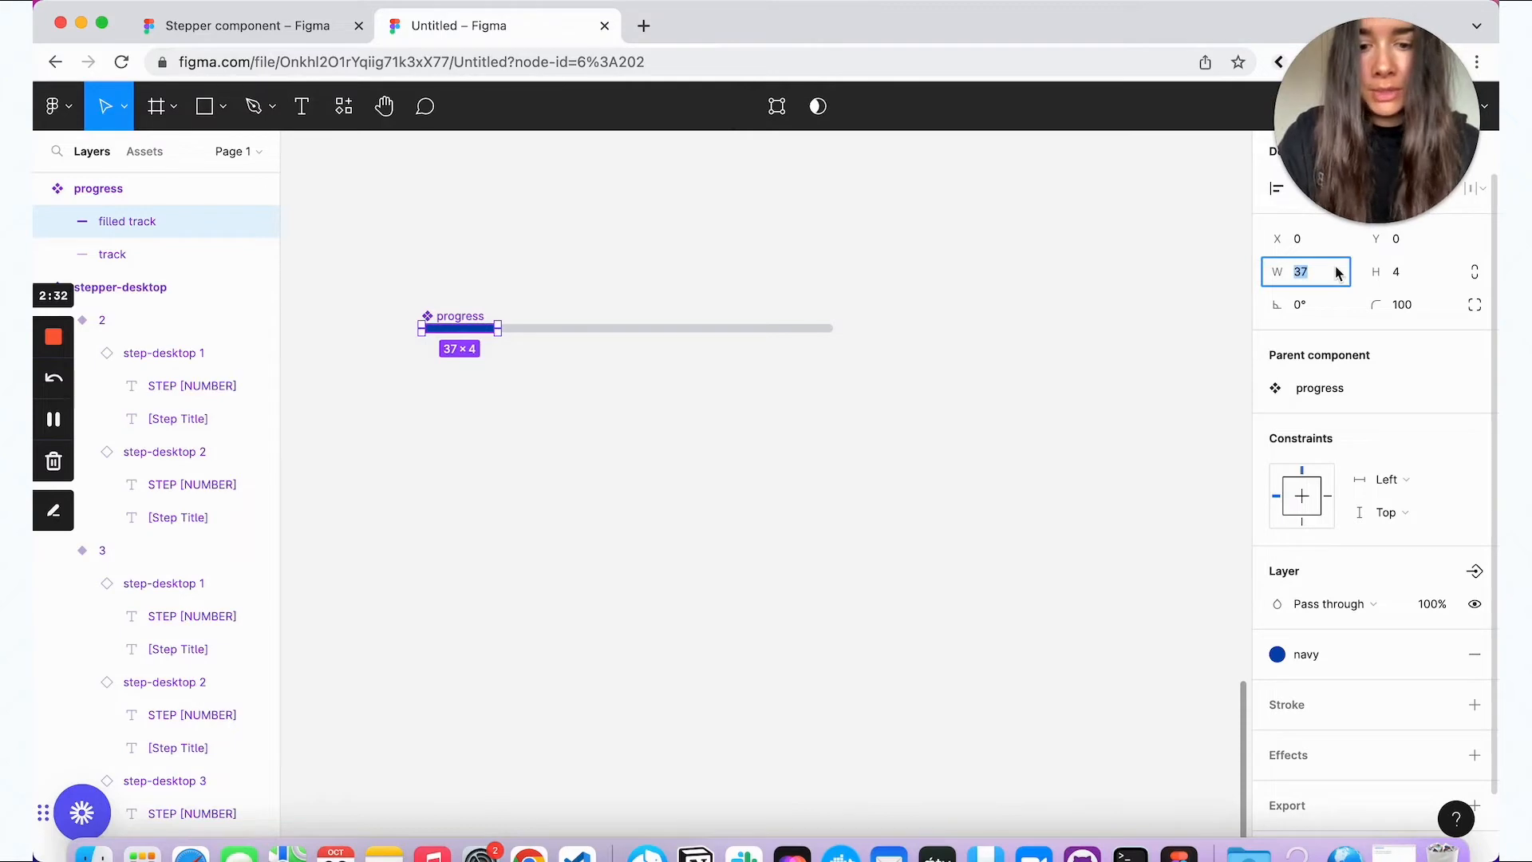
pyautogui.write('20')
pyautogui.press('Return')
pyautogui.click(891, 441)
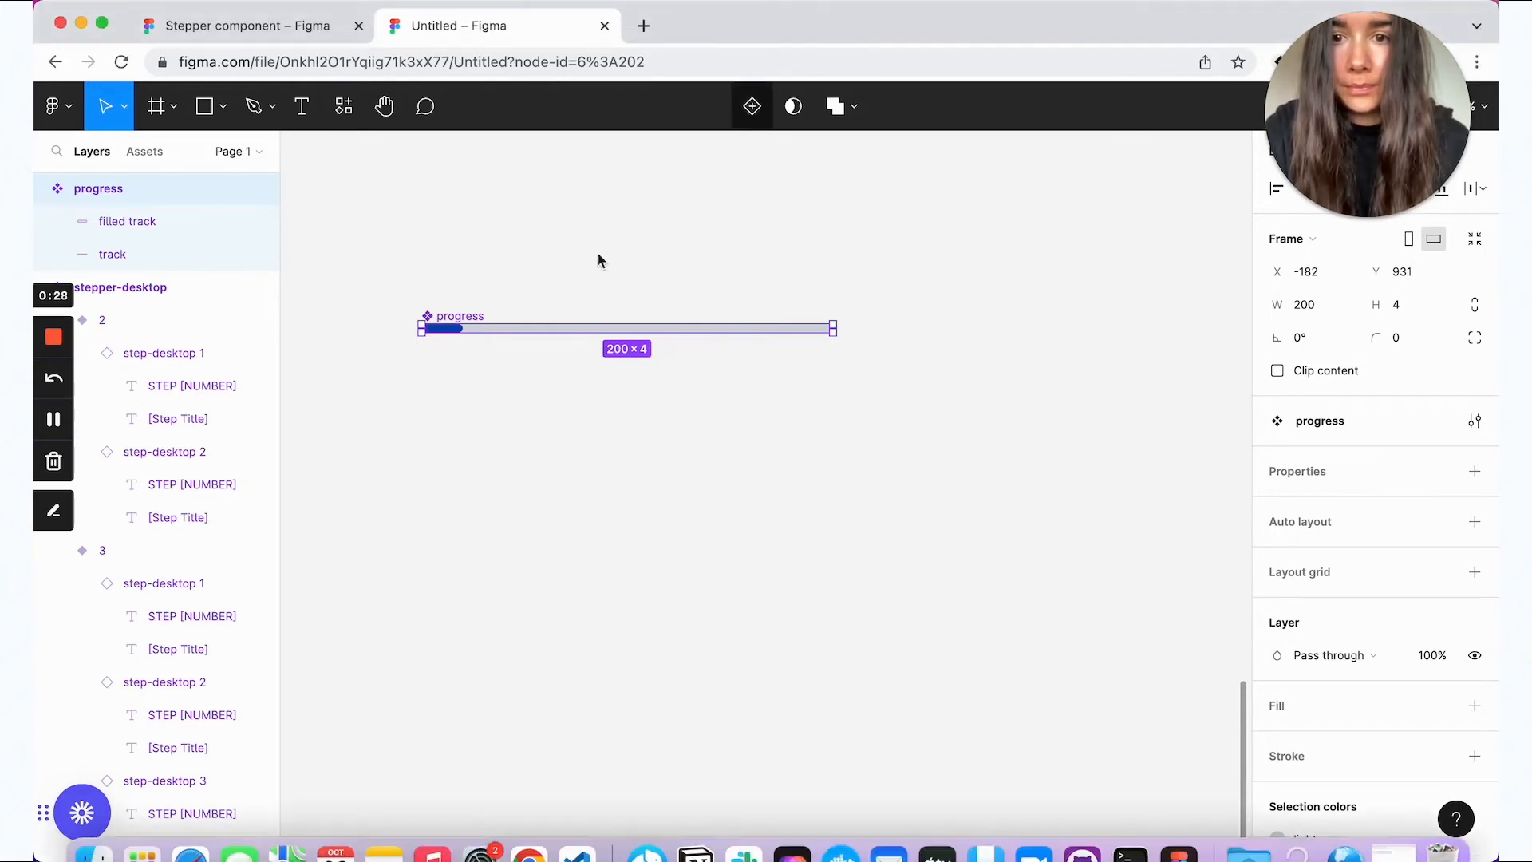
# Step: Add a second variant to the progress component and rename its variant property to Progress
pyautogui.click(750, 108)
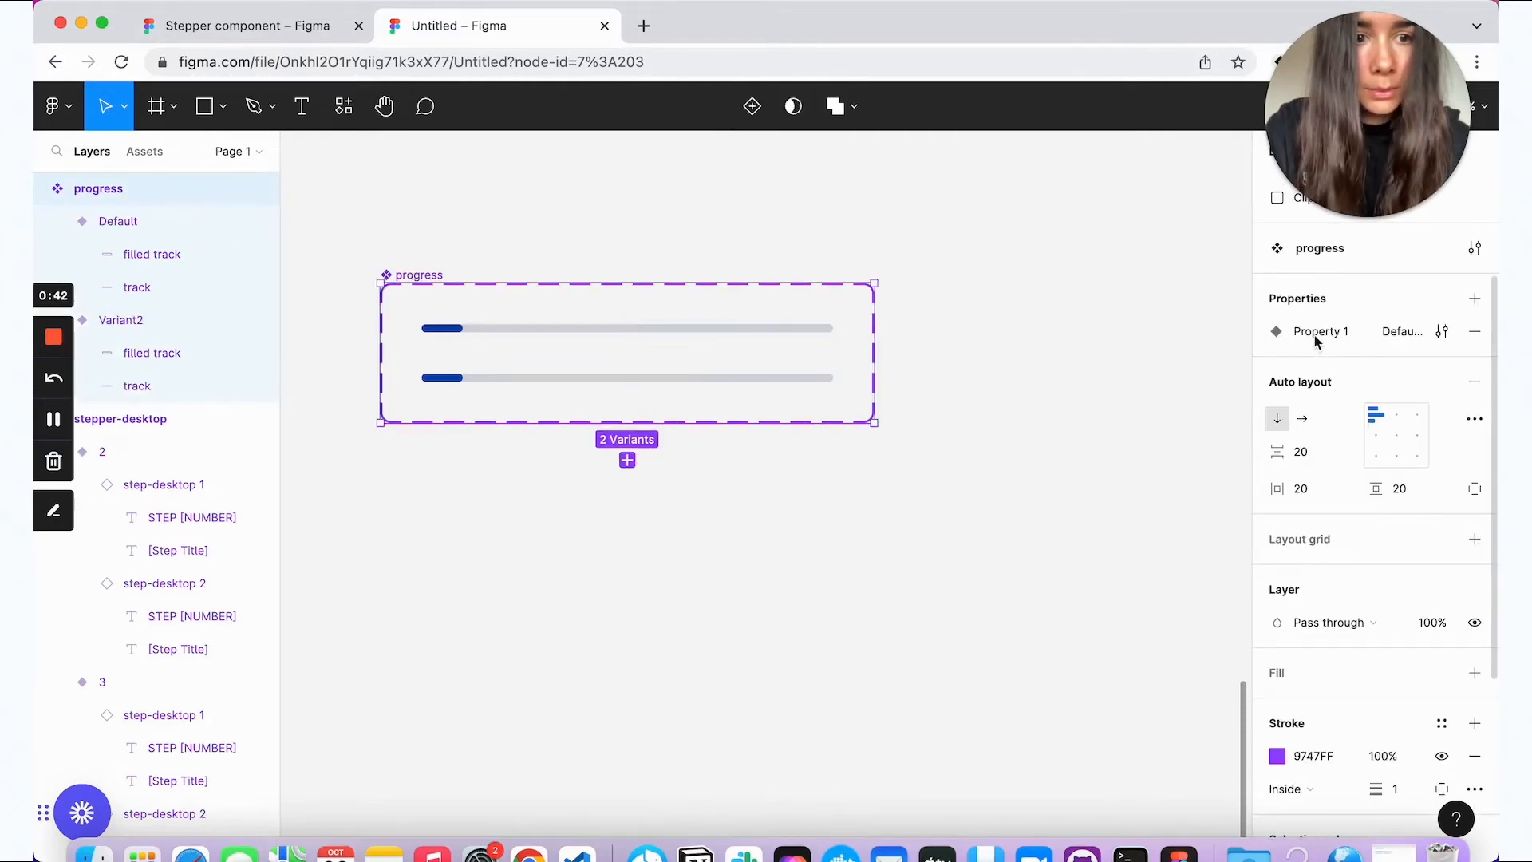
pyautogui.doubleClick(1315, 333)
pyautogui.write('Progress')
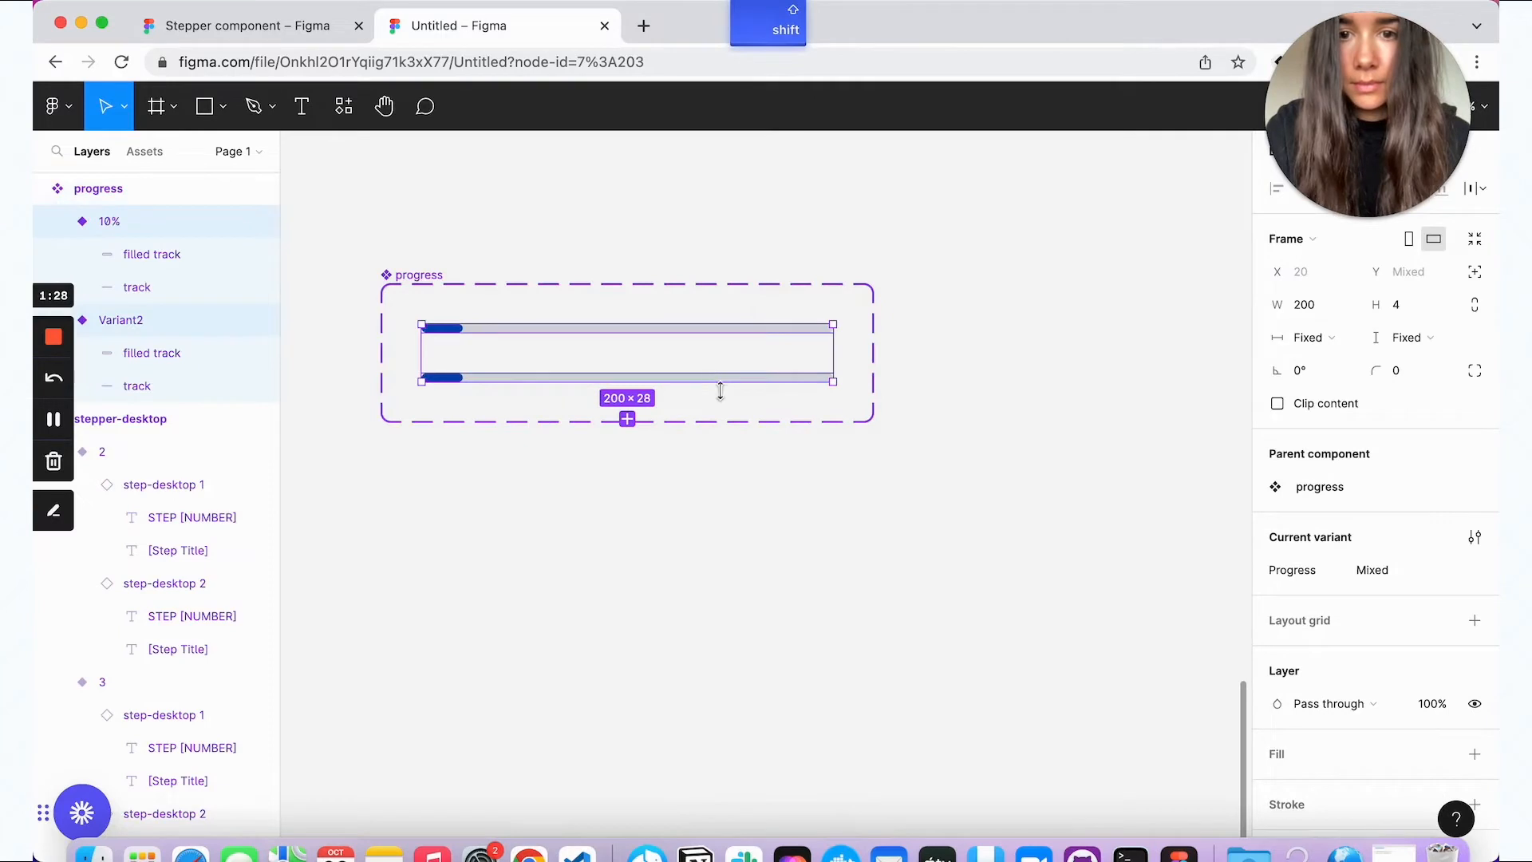
# Step: Copy and paste pairs of variants inside the progress component set until it holds ten variants
pyautogui.press('super+c')
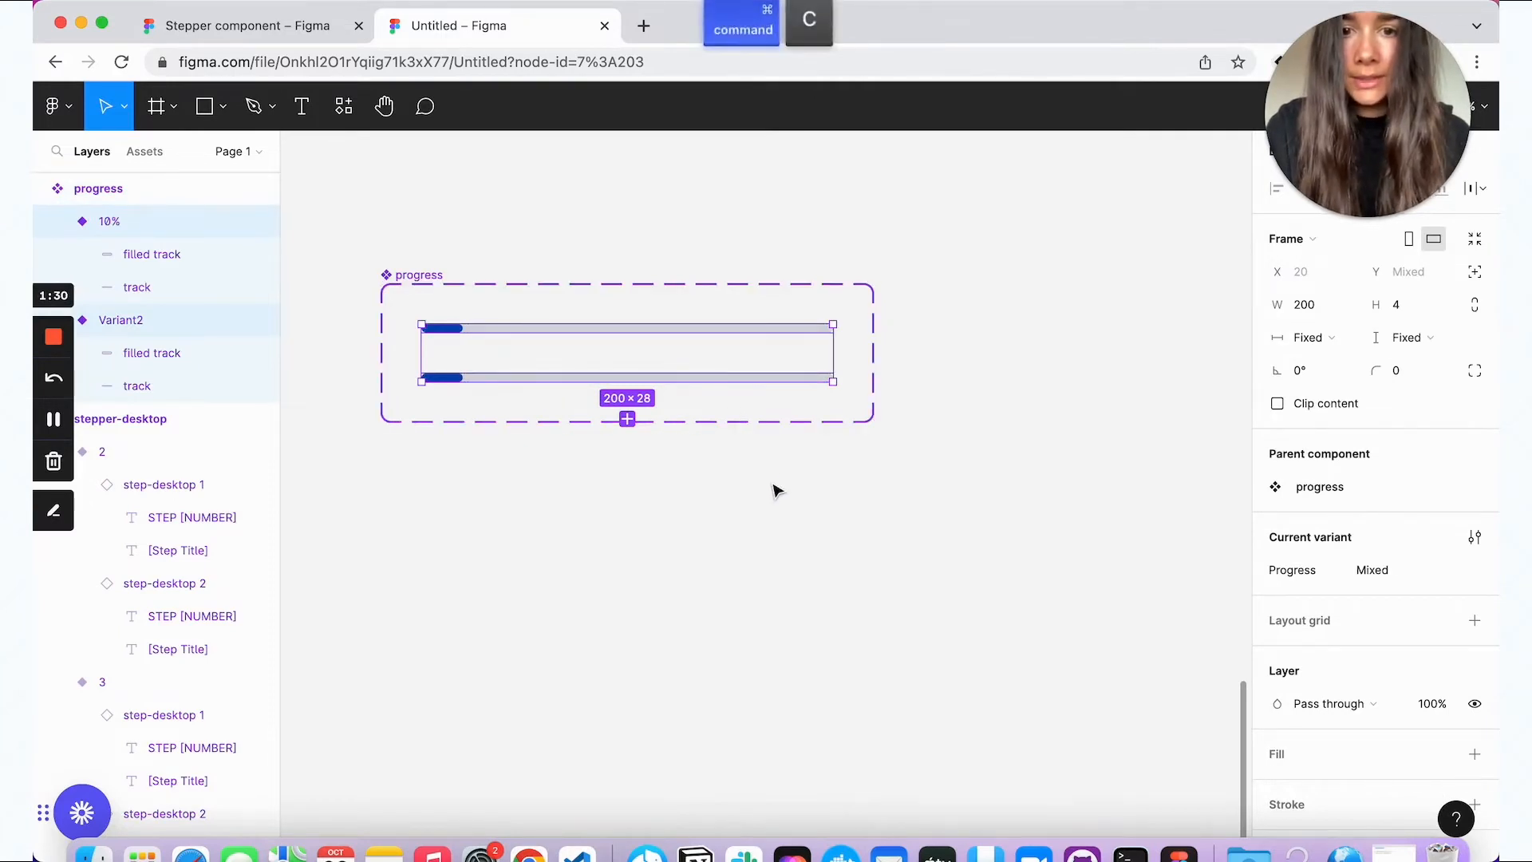
pyautogui.press('super+v')
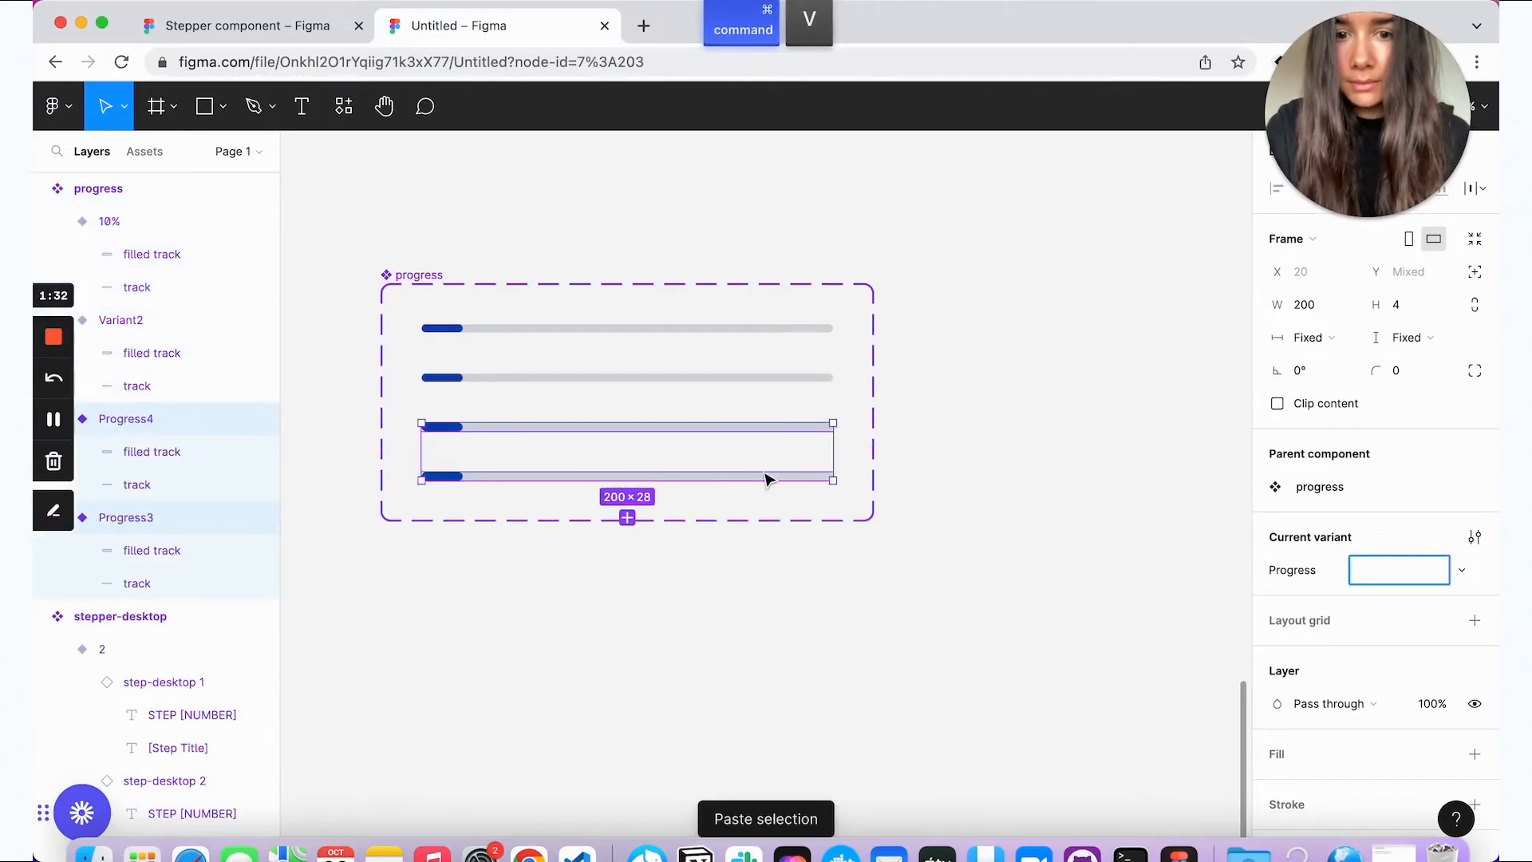
pyautogui.click(766, 476)
pyautogui.keyDown('shift'); pyautogui.click(742, 428); pyautogui.keyUp('shift')
pyautogui.press('super+c')
pyautogui.press('super+v')
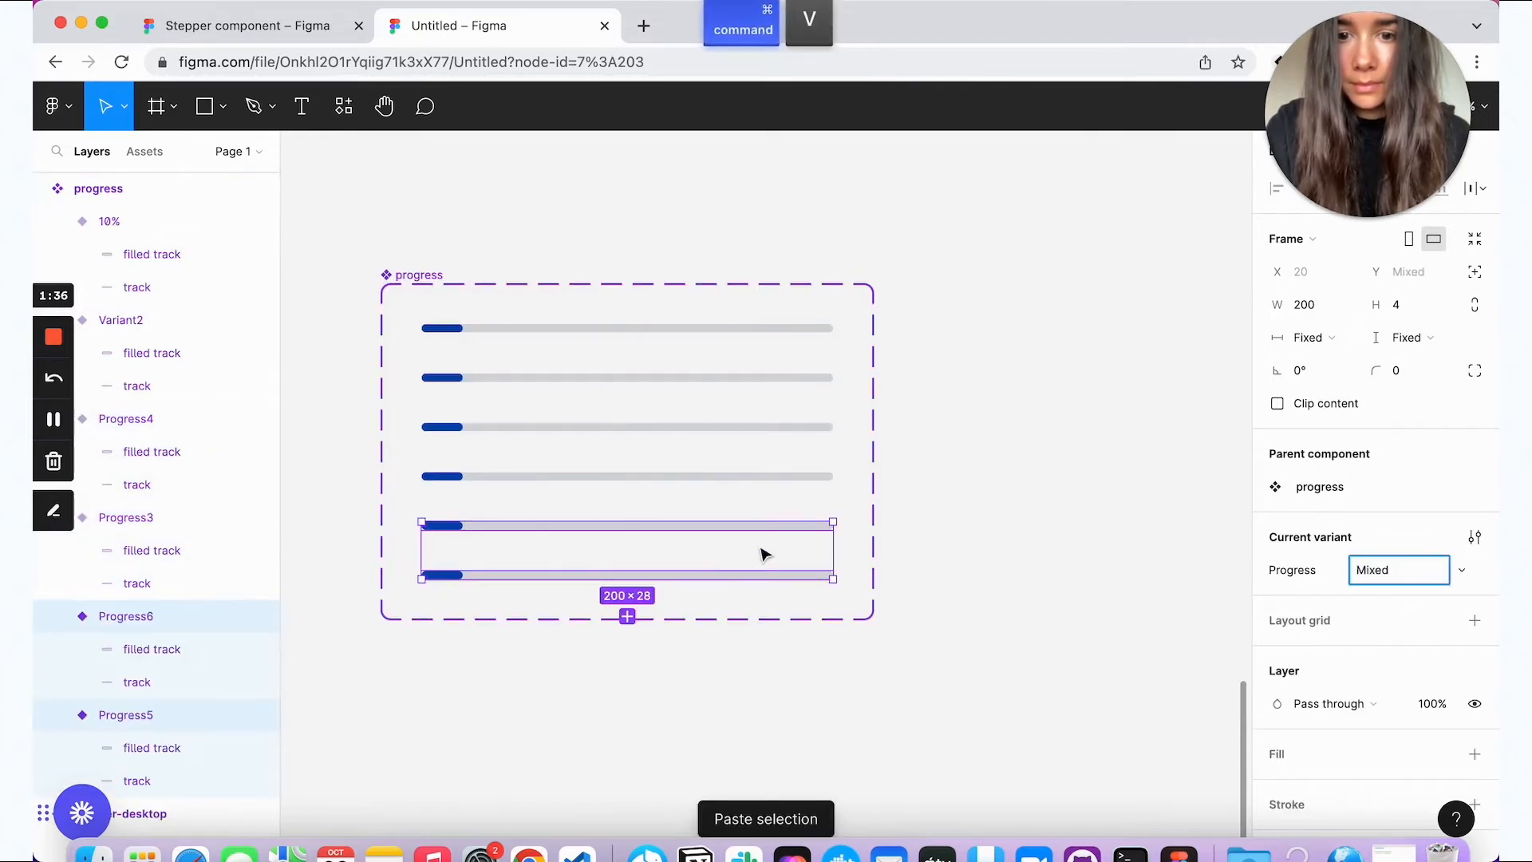
pyautogui.click(778, 576)
pyautogui.keyDown('shift'); pyautogui.click(777, 526); pyautogui.keyUp('shift')
pyautogui.press('super+c')
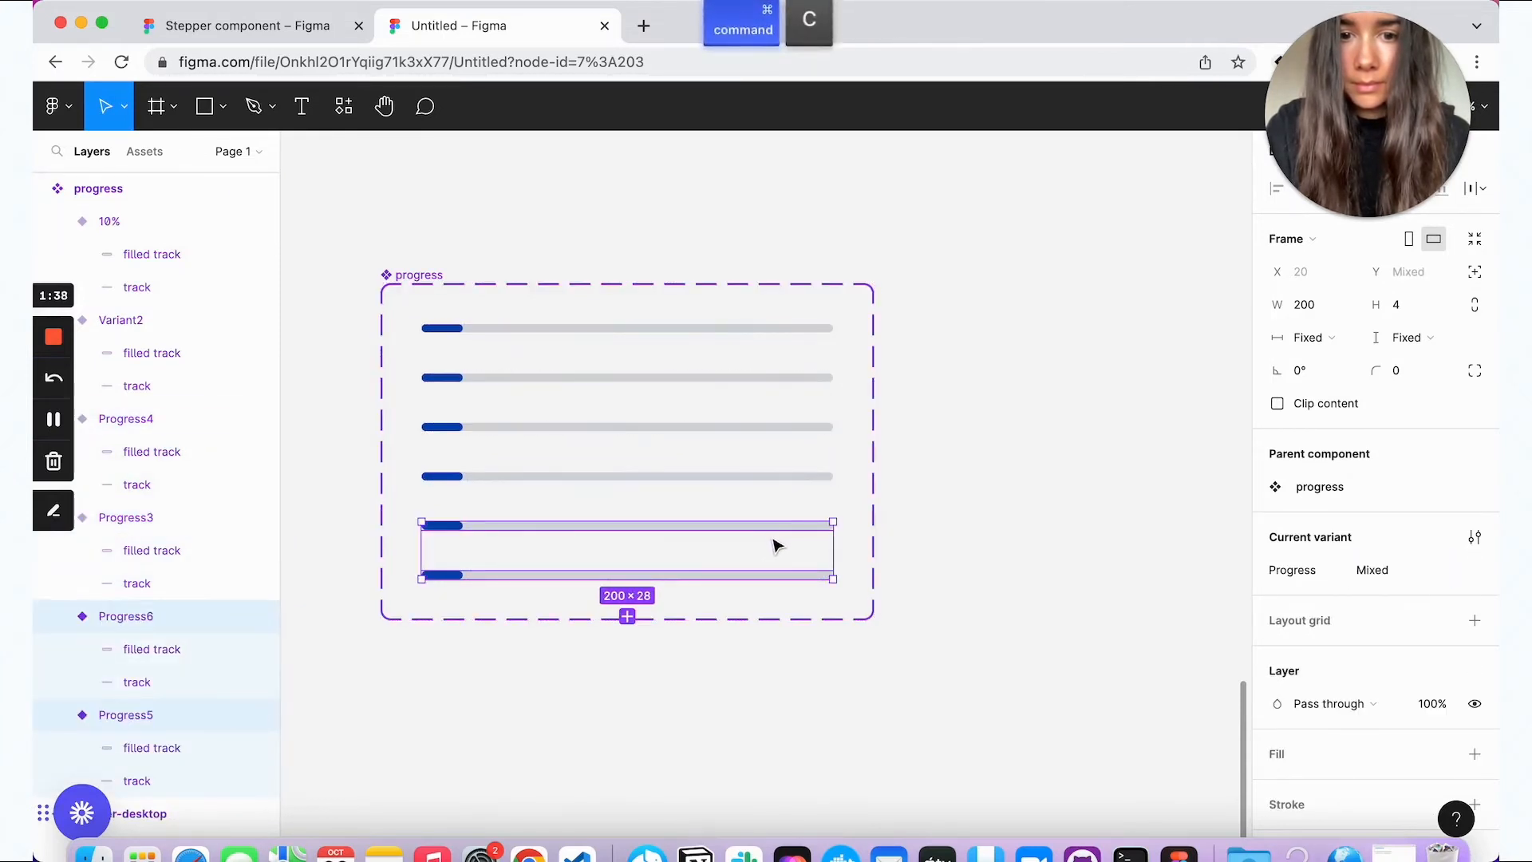
pyautogui.press('super+v')
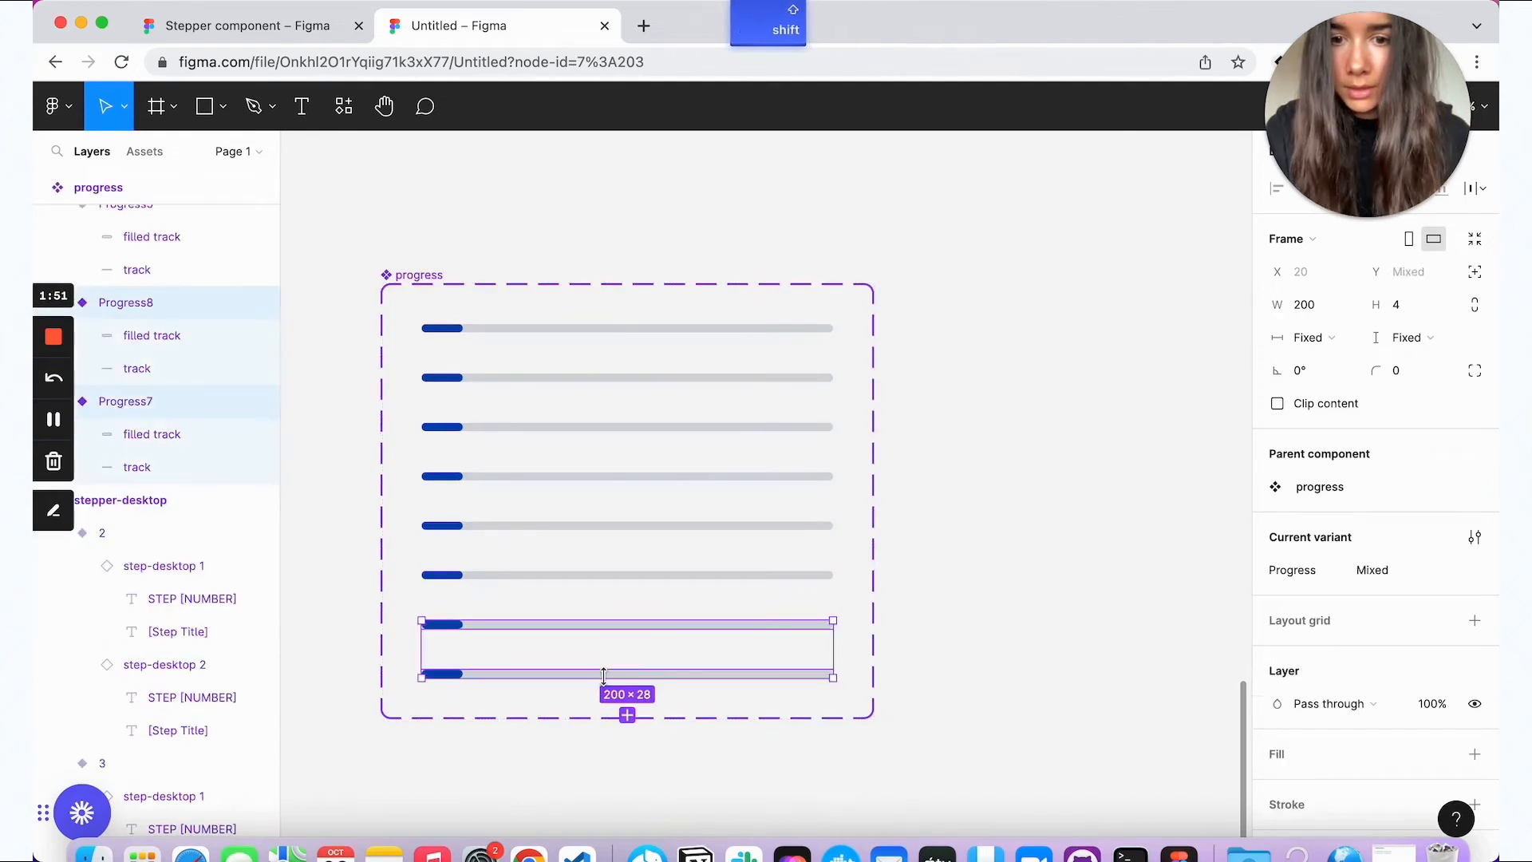
pyautogui.press('super+c')
pyautogui.press('super+v')
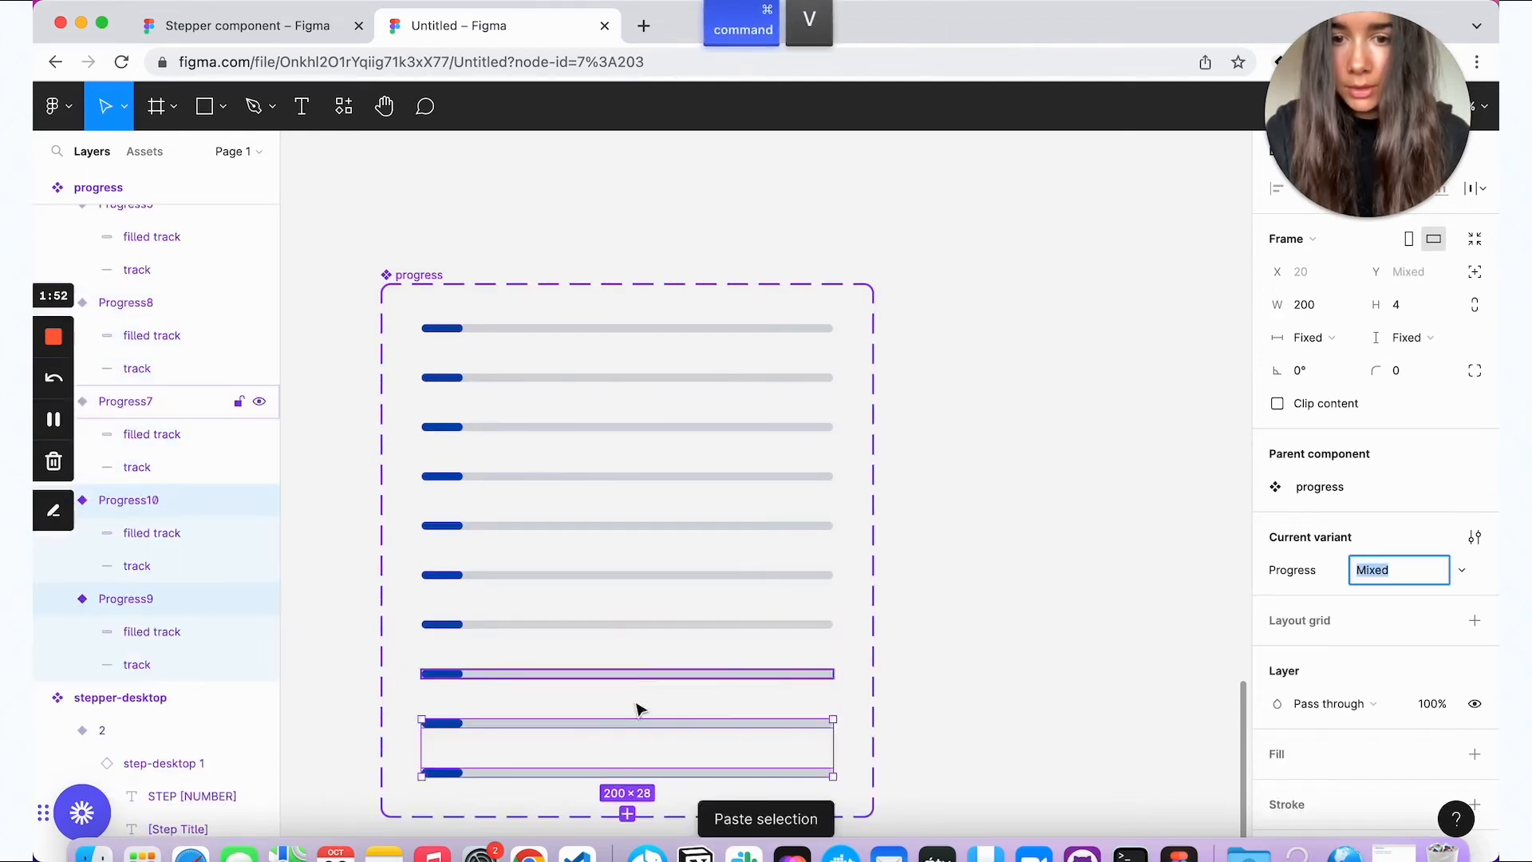
# Step: Batch rename all ten progress variants with the pattern Progress=$n0%, numbering upward from 10% to 100%
pyautogui.scroll(6, 128, 447)
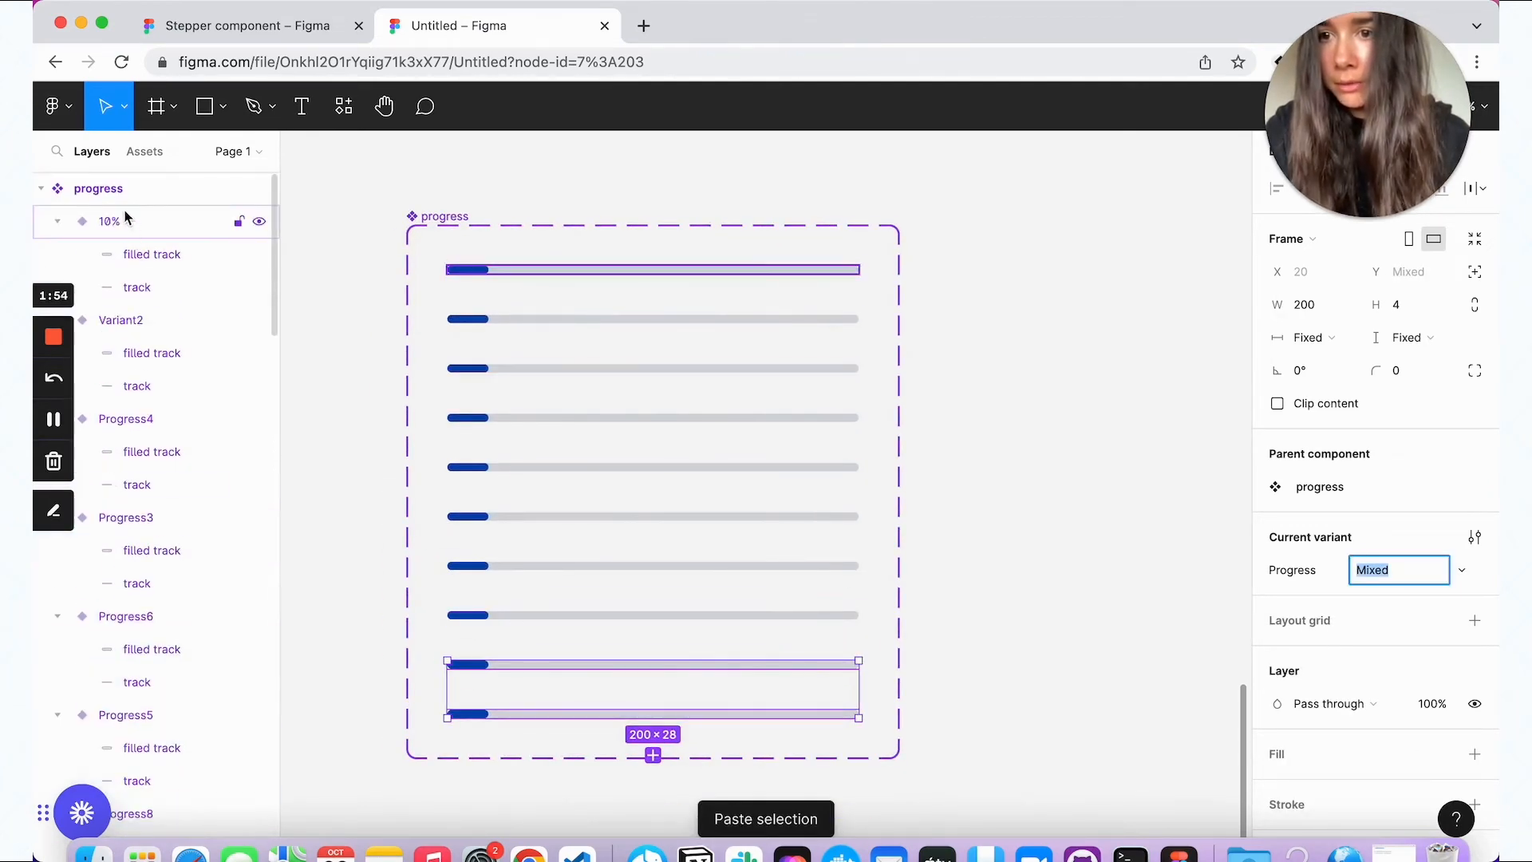
pyautogui.click(126, 219)
pyautogui.scroll(-8, 144, 510)
pyautogui.keyDown('shift'); pyautogui.click(142, 497); pyautogui.keyUp('shift')
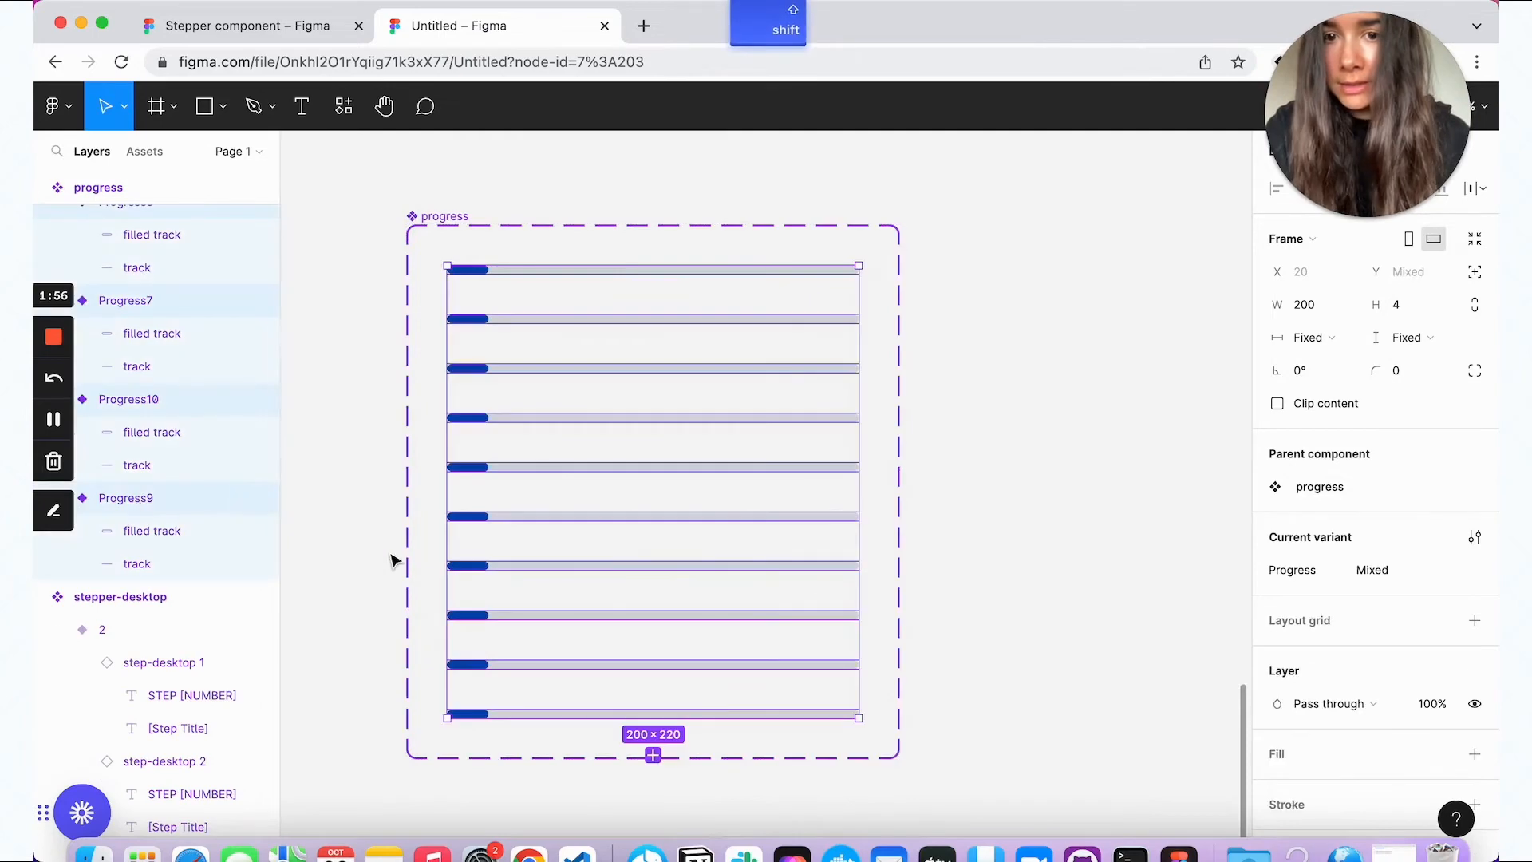
pyautogui.press('super+r')
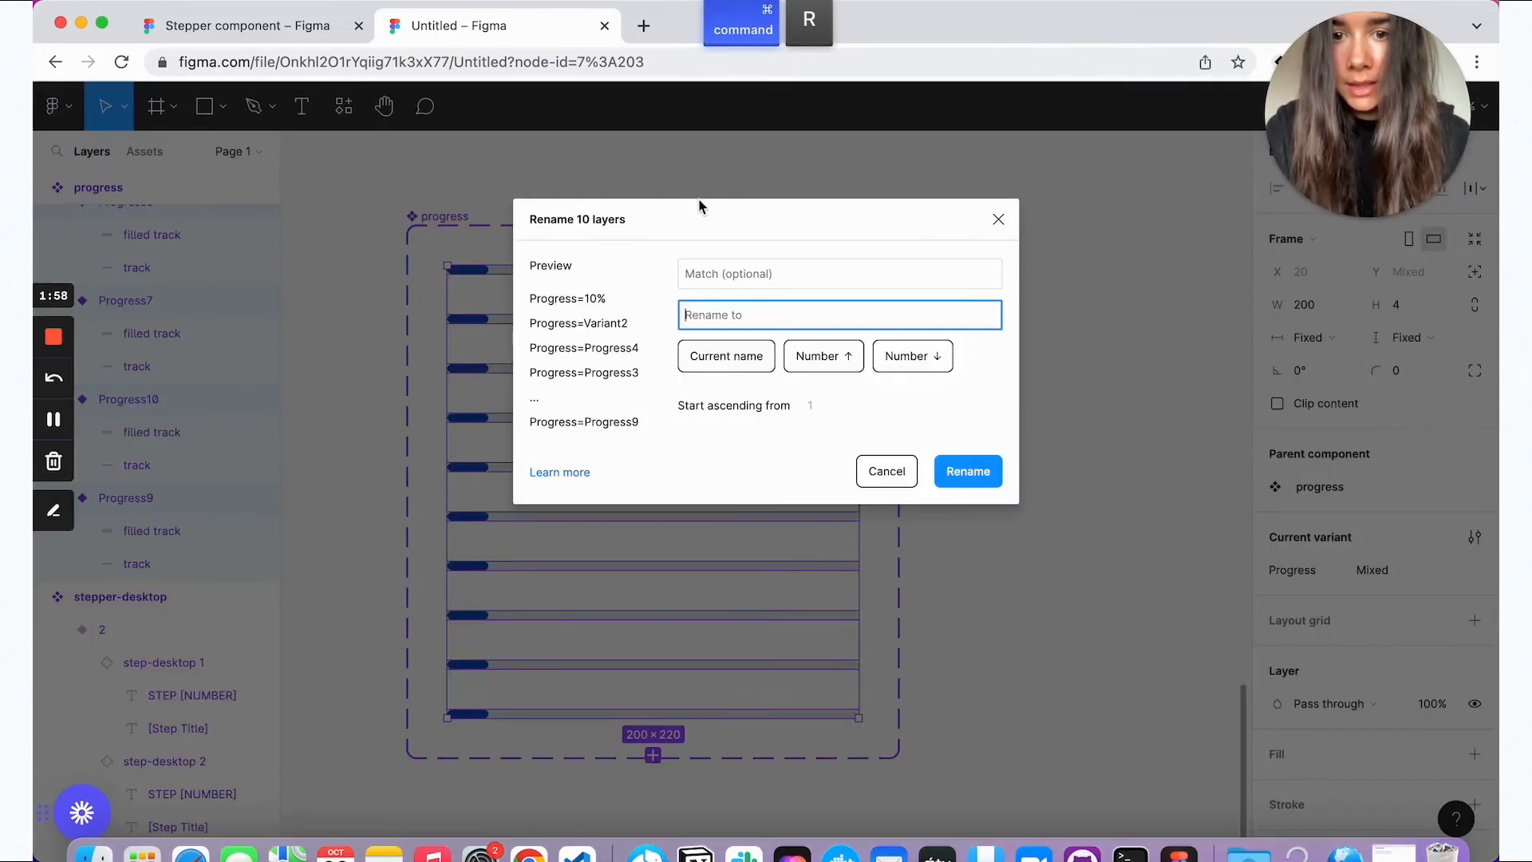
pyautogui.write('Progress=')
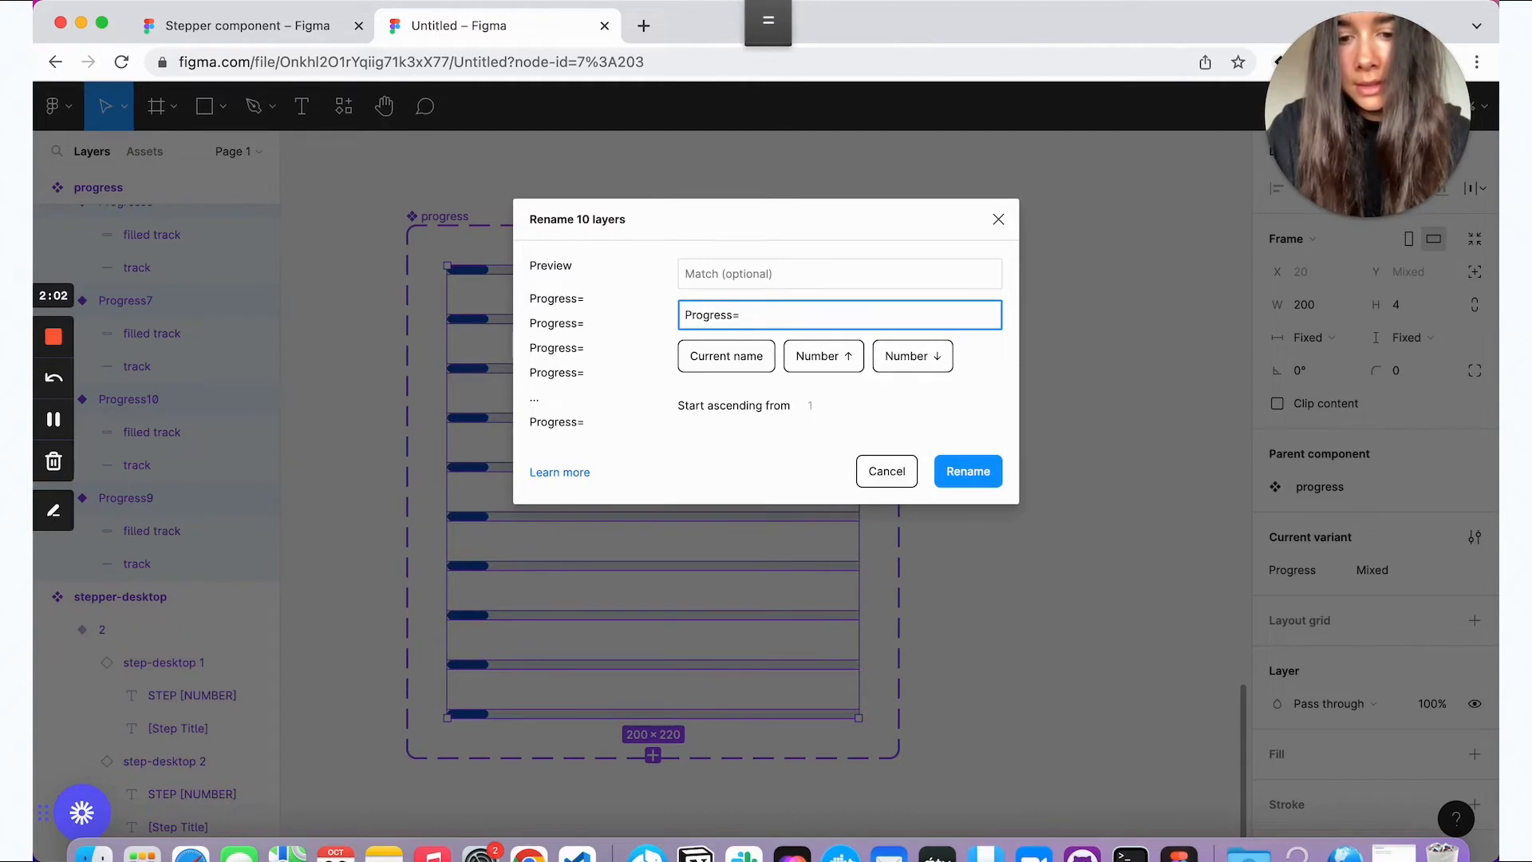
pyautogui.write('$')
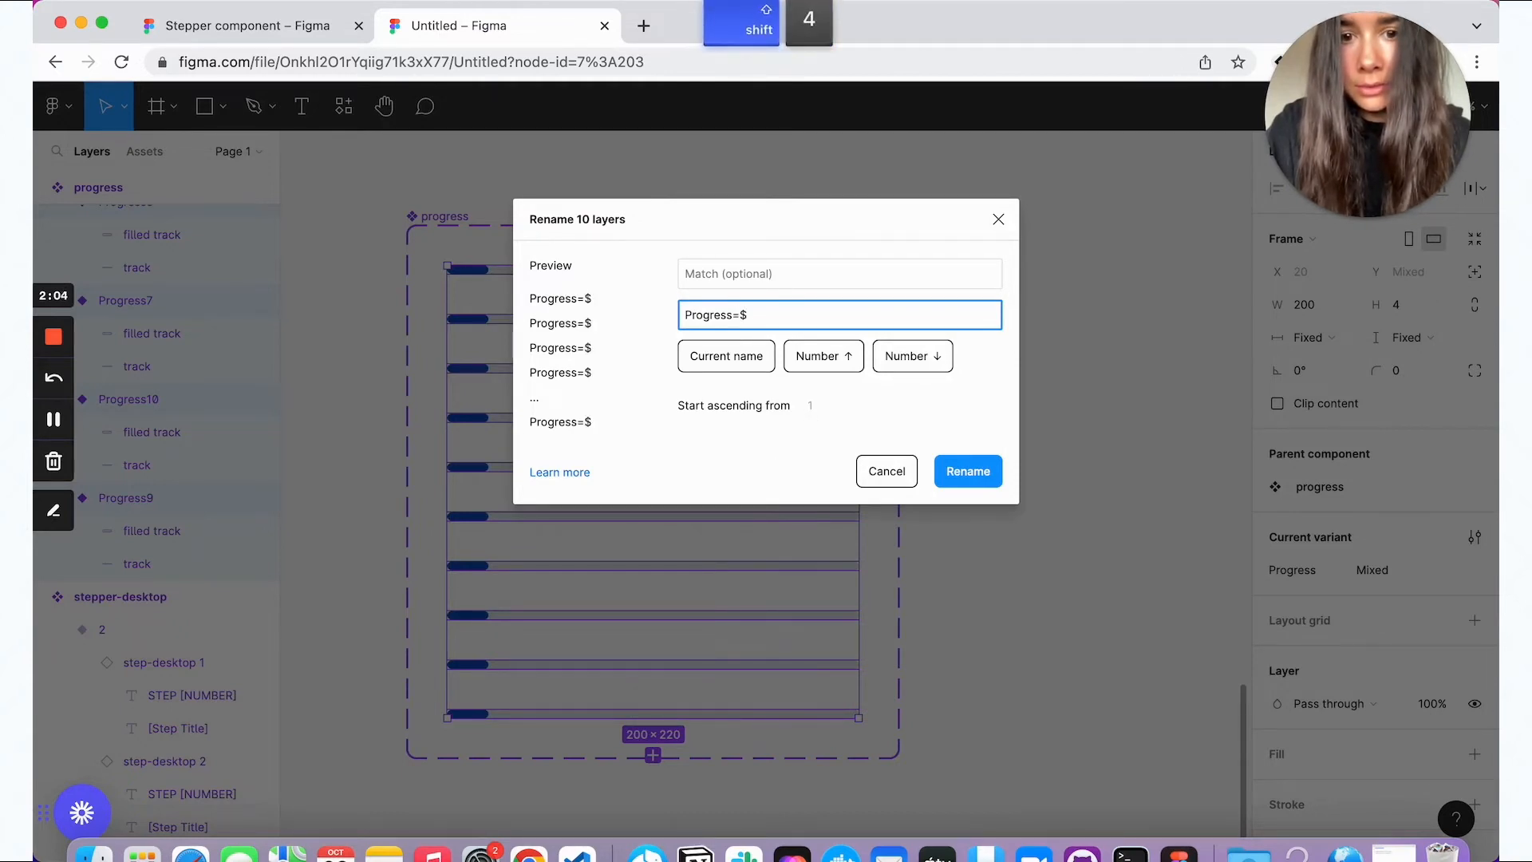
pyautogui.write('n')
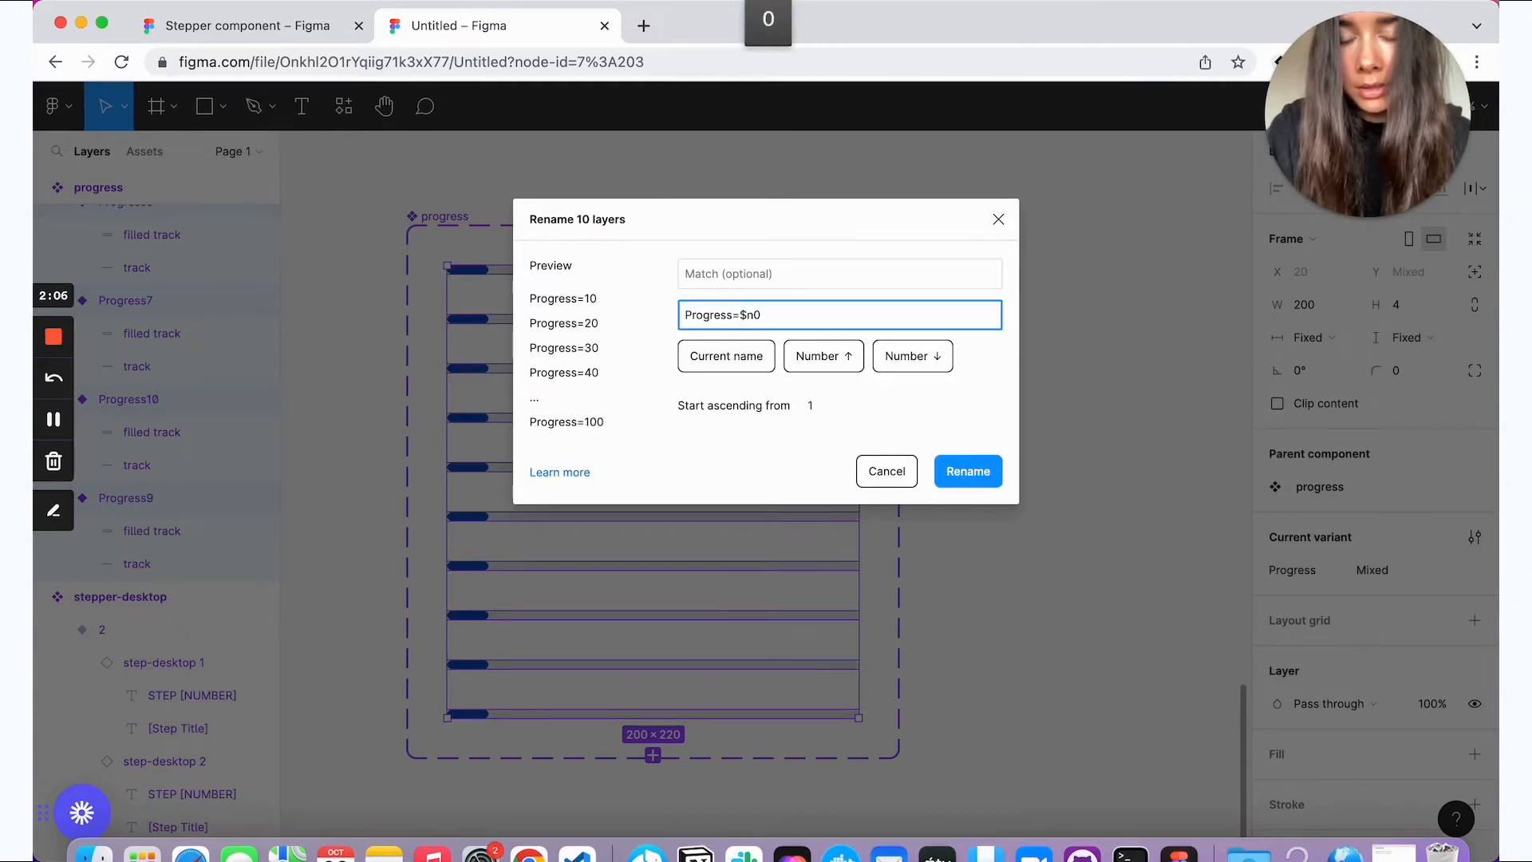
pyautogui.write('0%')
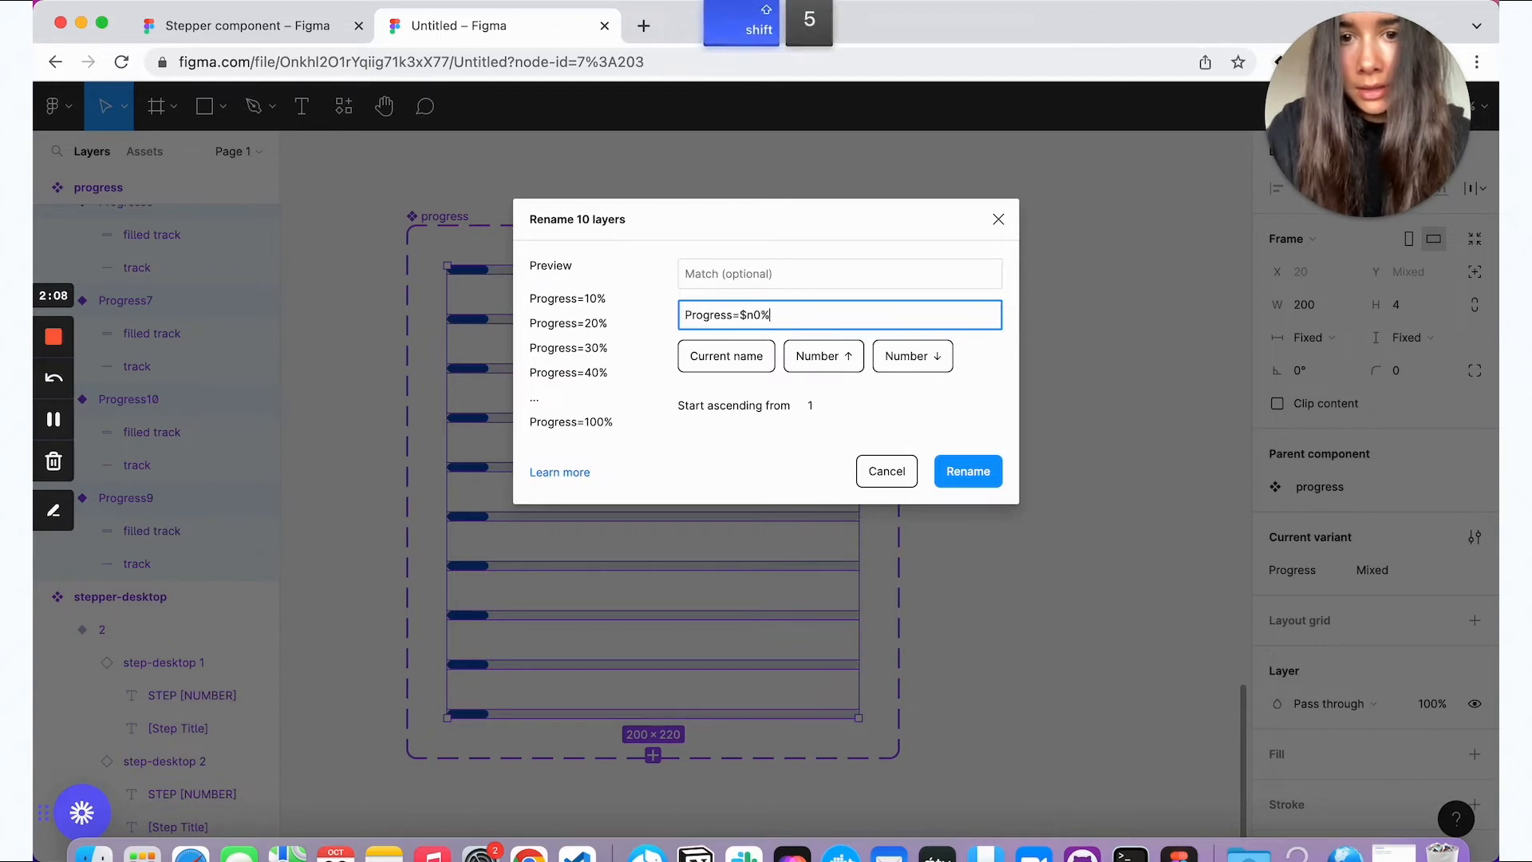
pyautogui.click(975, 471)
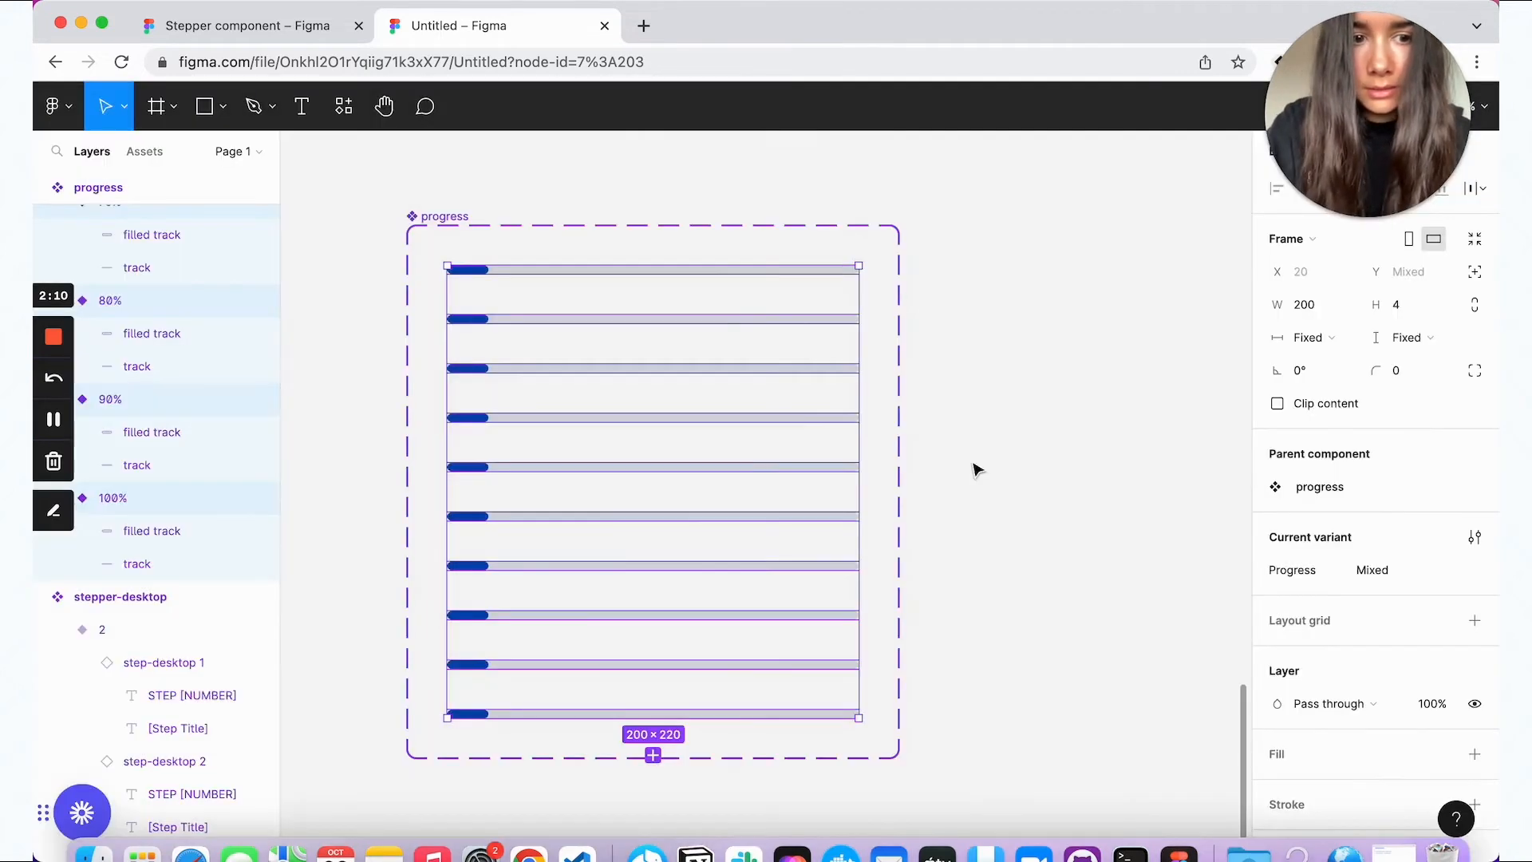
pyautogui.hotkey('shift', 'a')
pyautogui.click(746, 272)
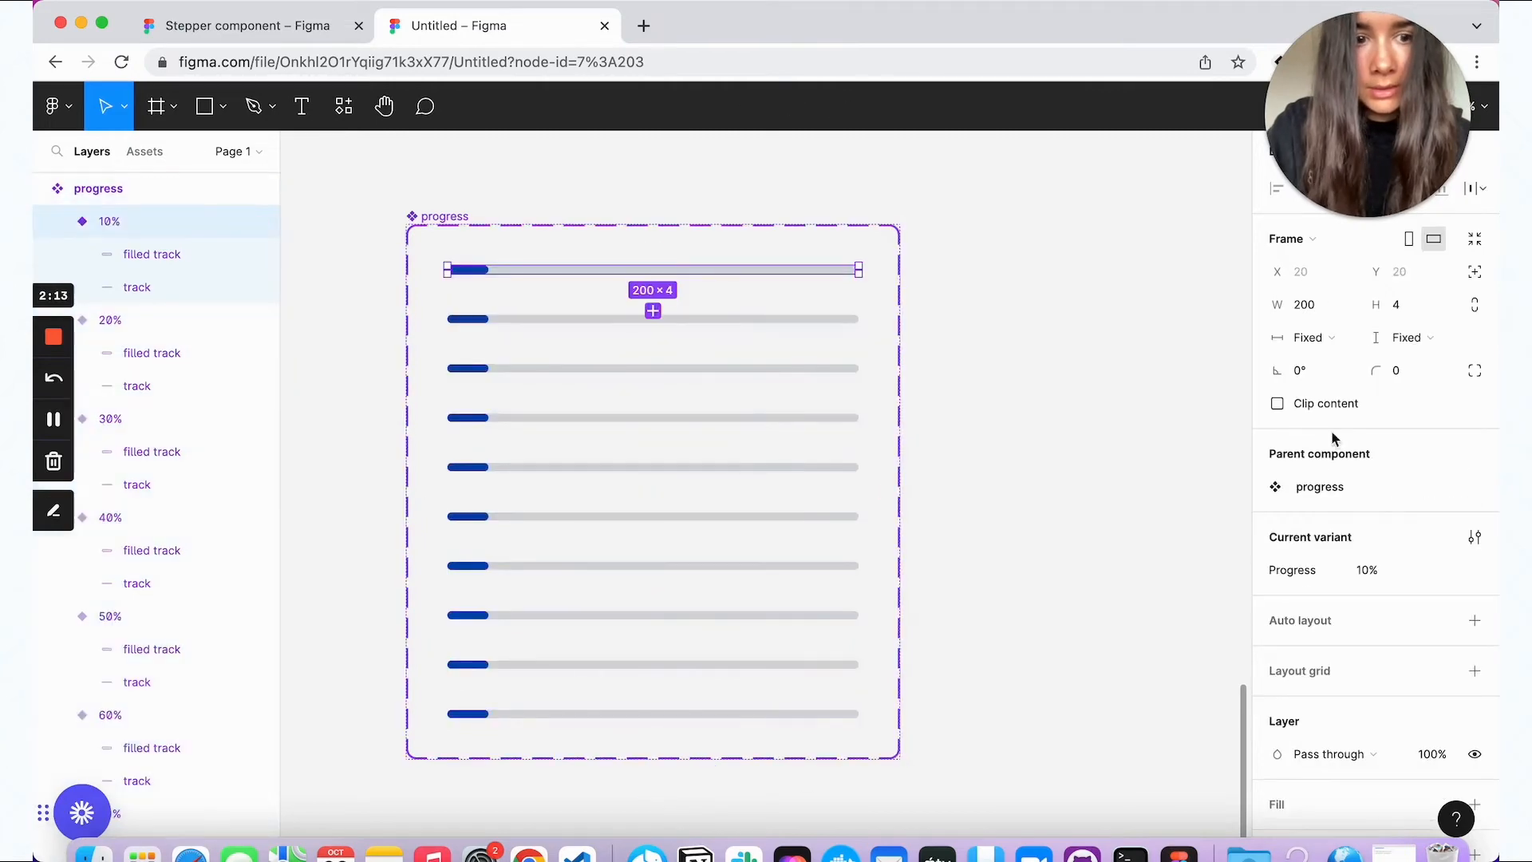
pyautogui.click(800, 320)
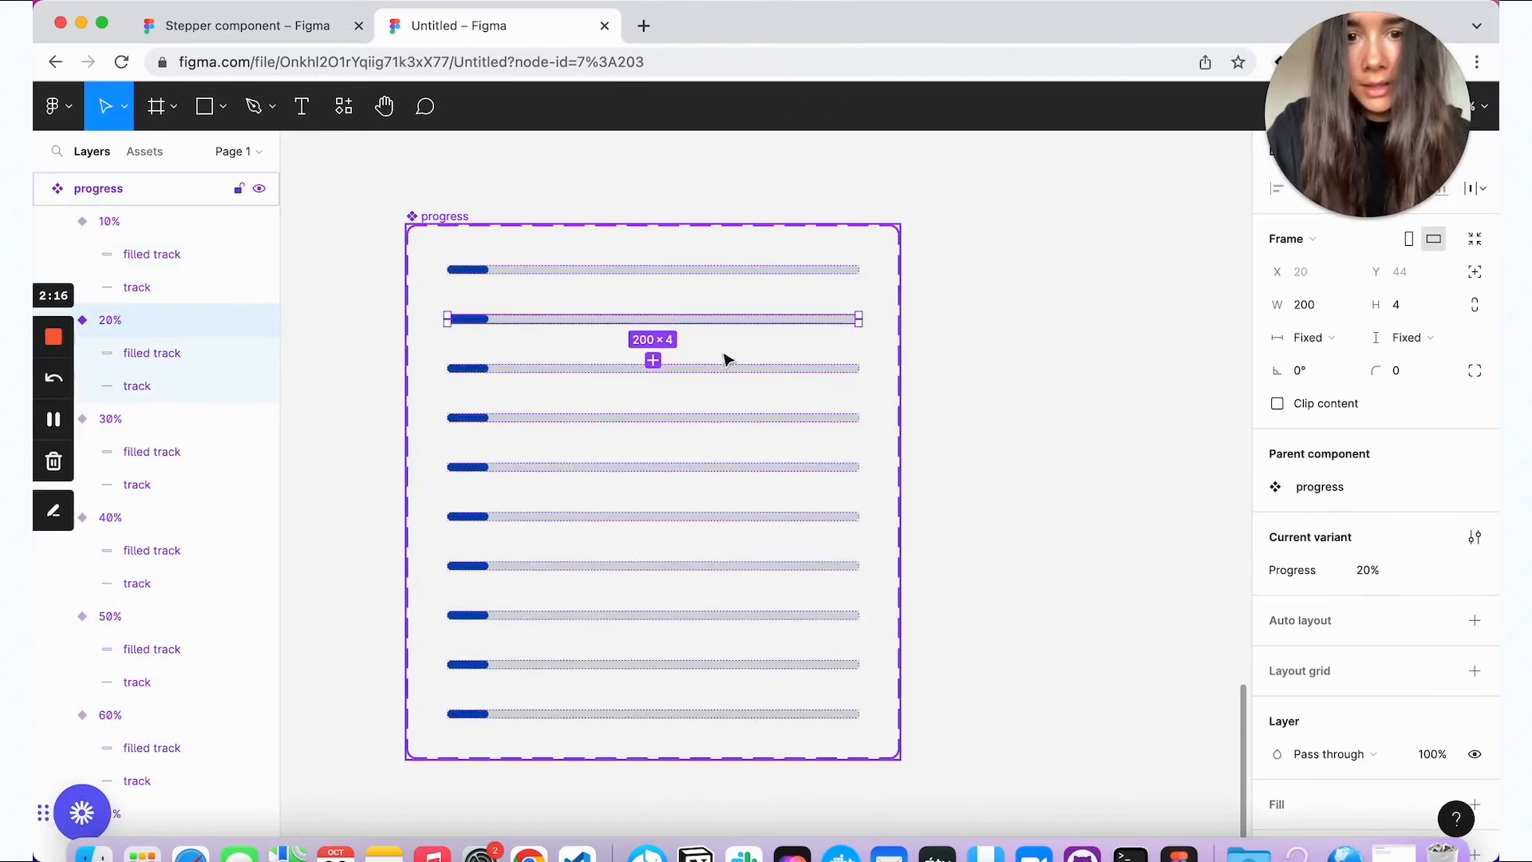
pyautogui.click(742, 377)
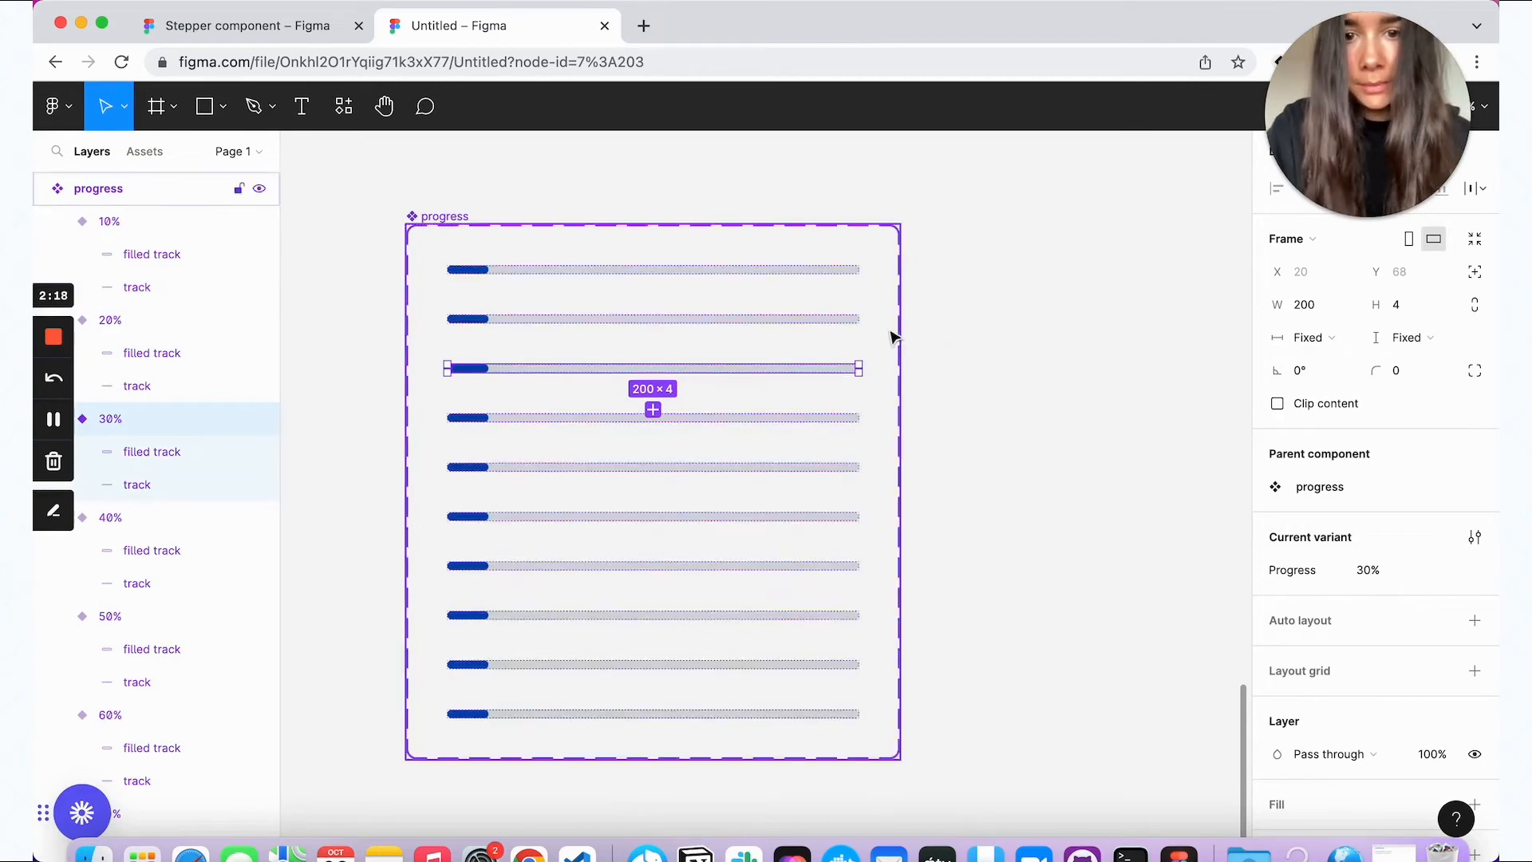
# Step: Set the filled track width to 40 in the 20% variant and to 60 in the 30% variant
pyautogui.click(682, 322)
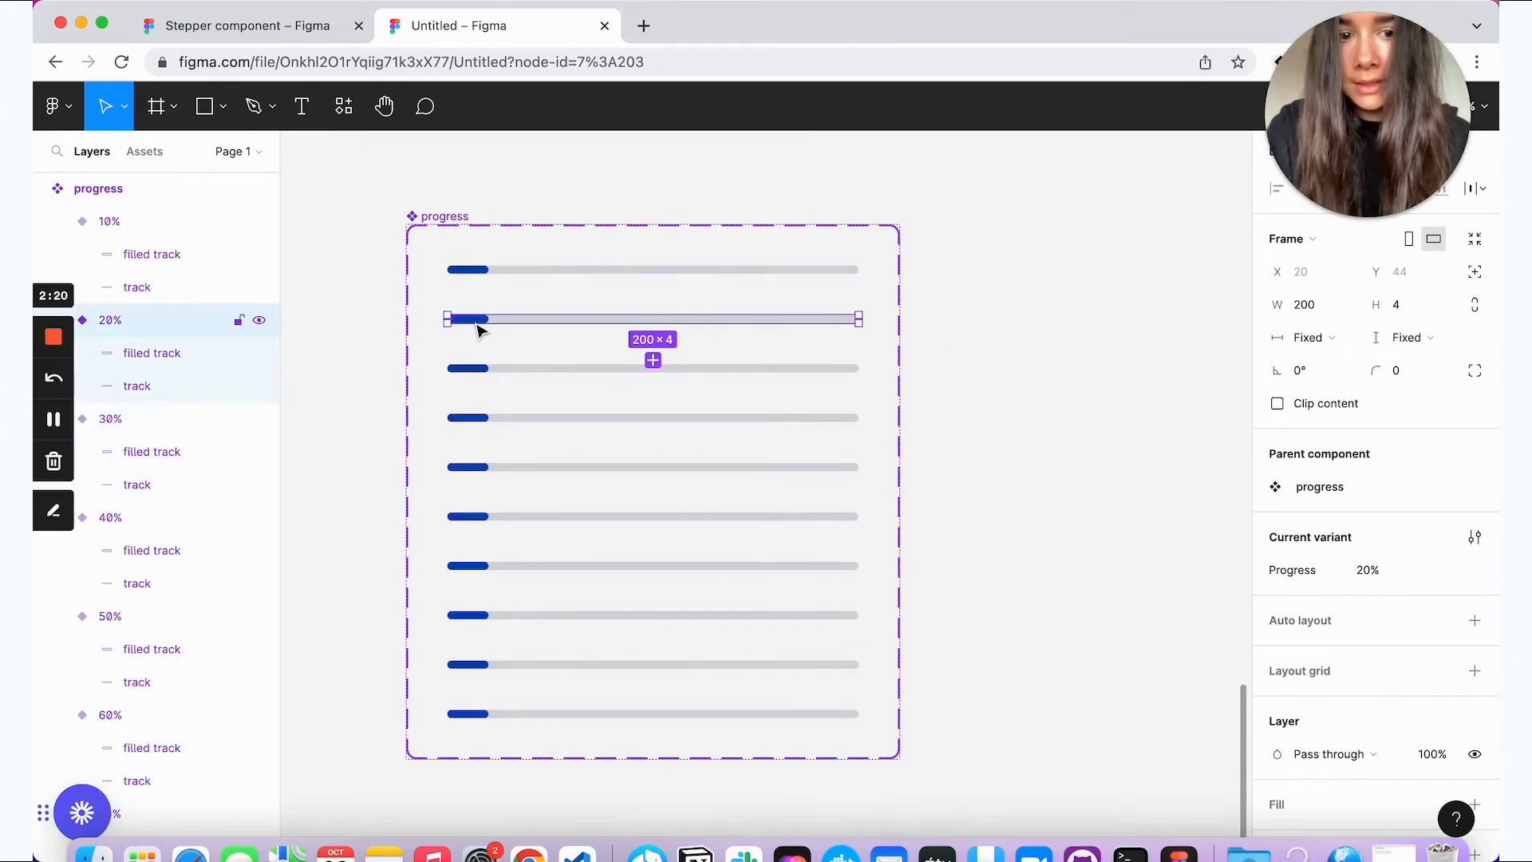
pyautogui.click(480, 321)
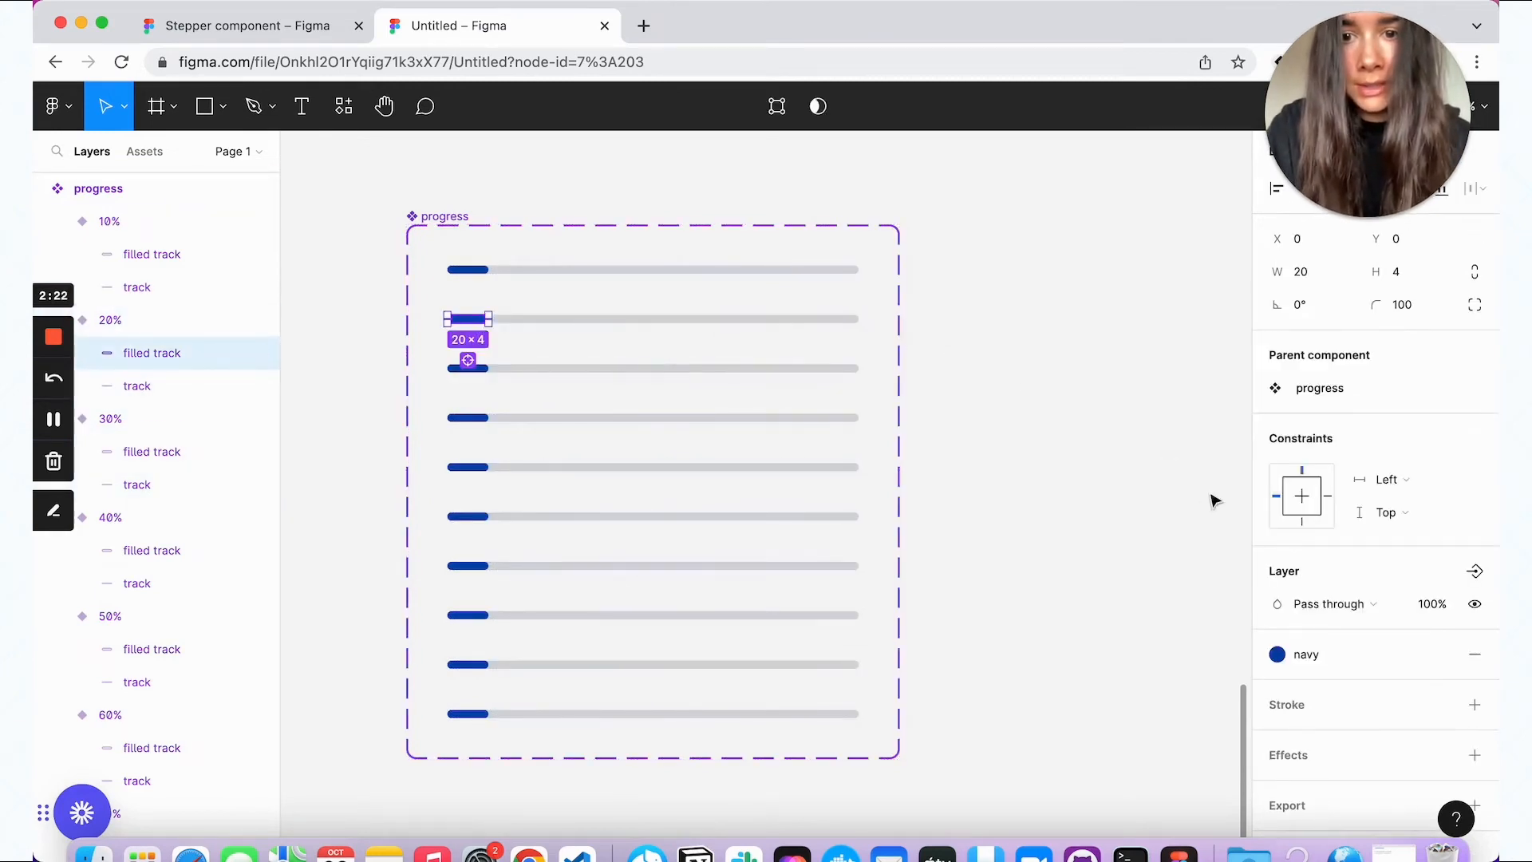
pyautogui.click(1316, 272)
pyautogui.write('40')
pyautogui.press('Return')
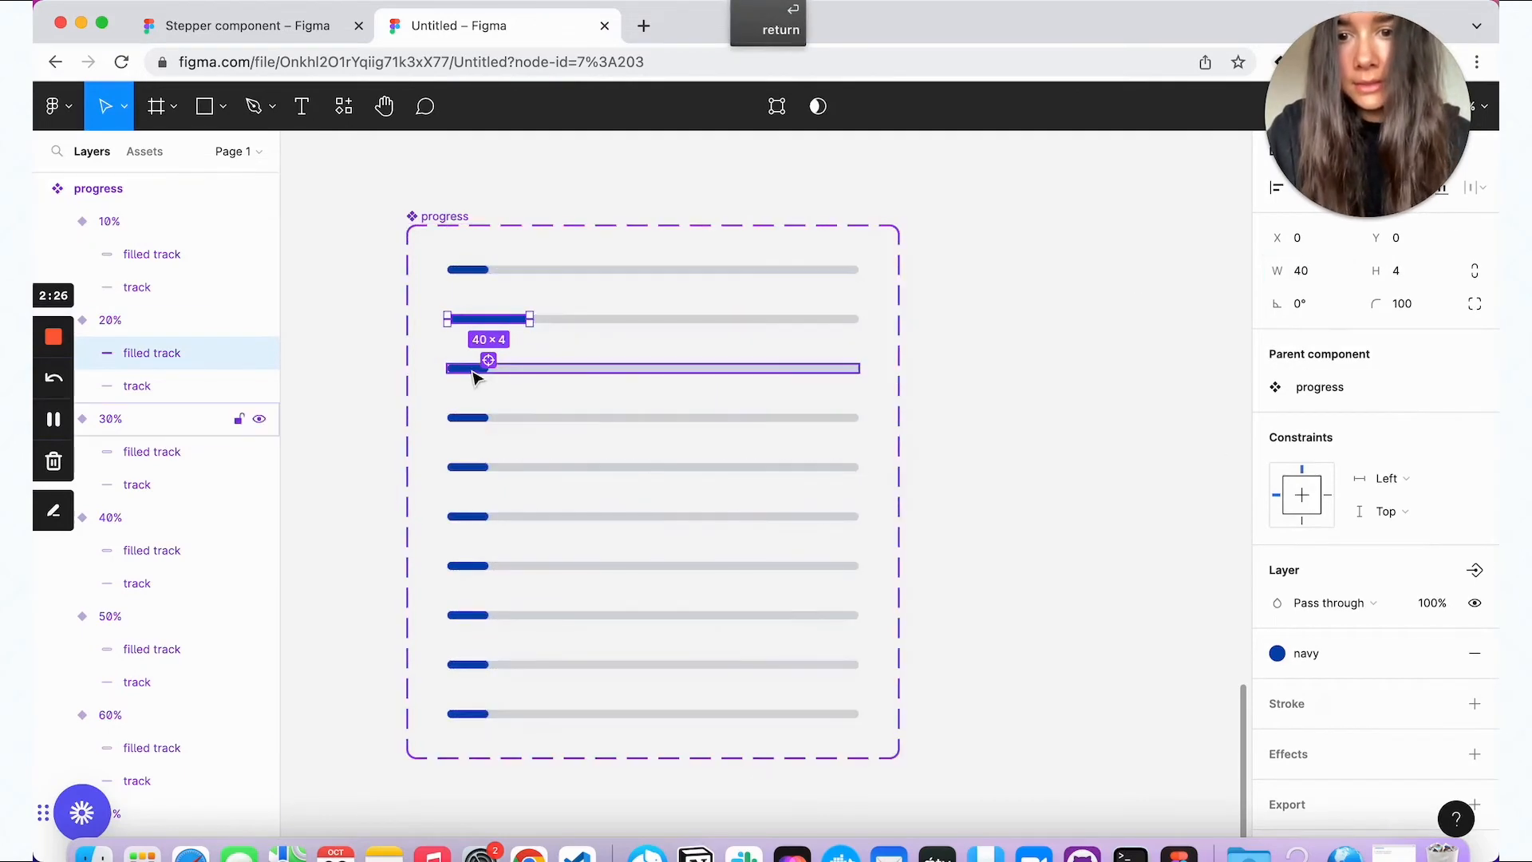
pyautogui.click(483, 367)
pyautogui.write('60')
pyautogui.press('Return')
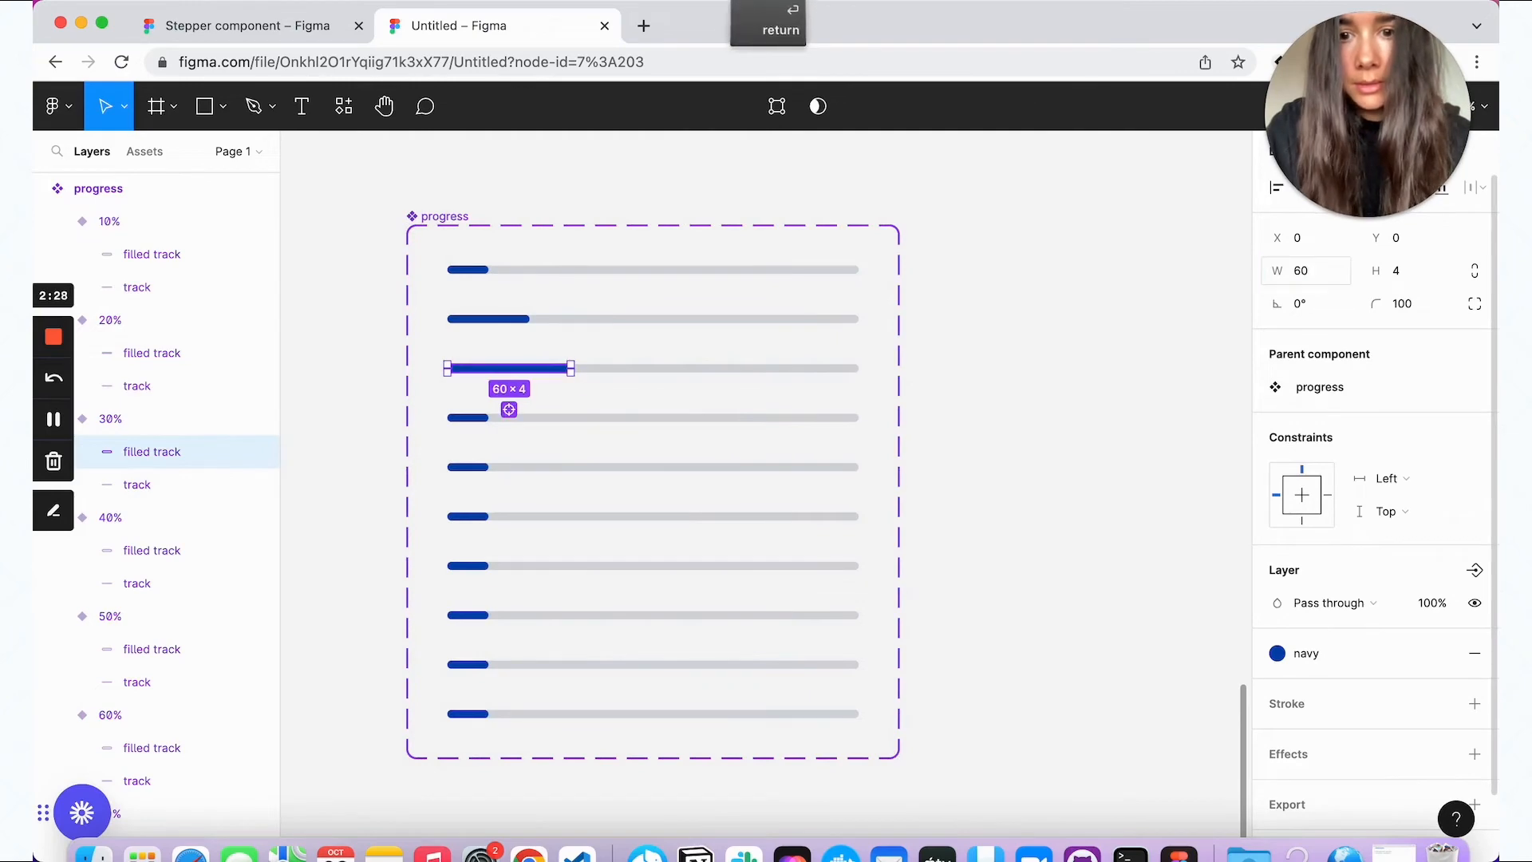
# Step: Set the filled track width to 80 in the 40% variant and to 100 in the 50% variant
pyautogui.doubleClick(471, 417)
pyautogui.click(1331, 271)
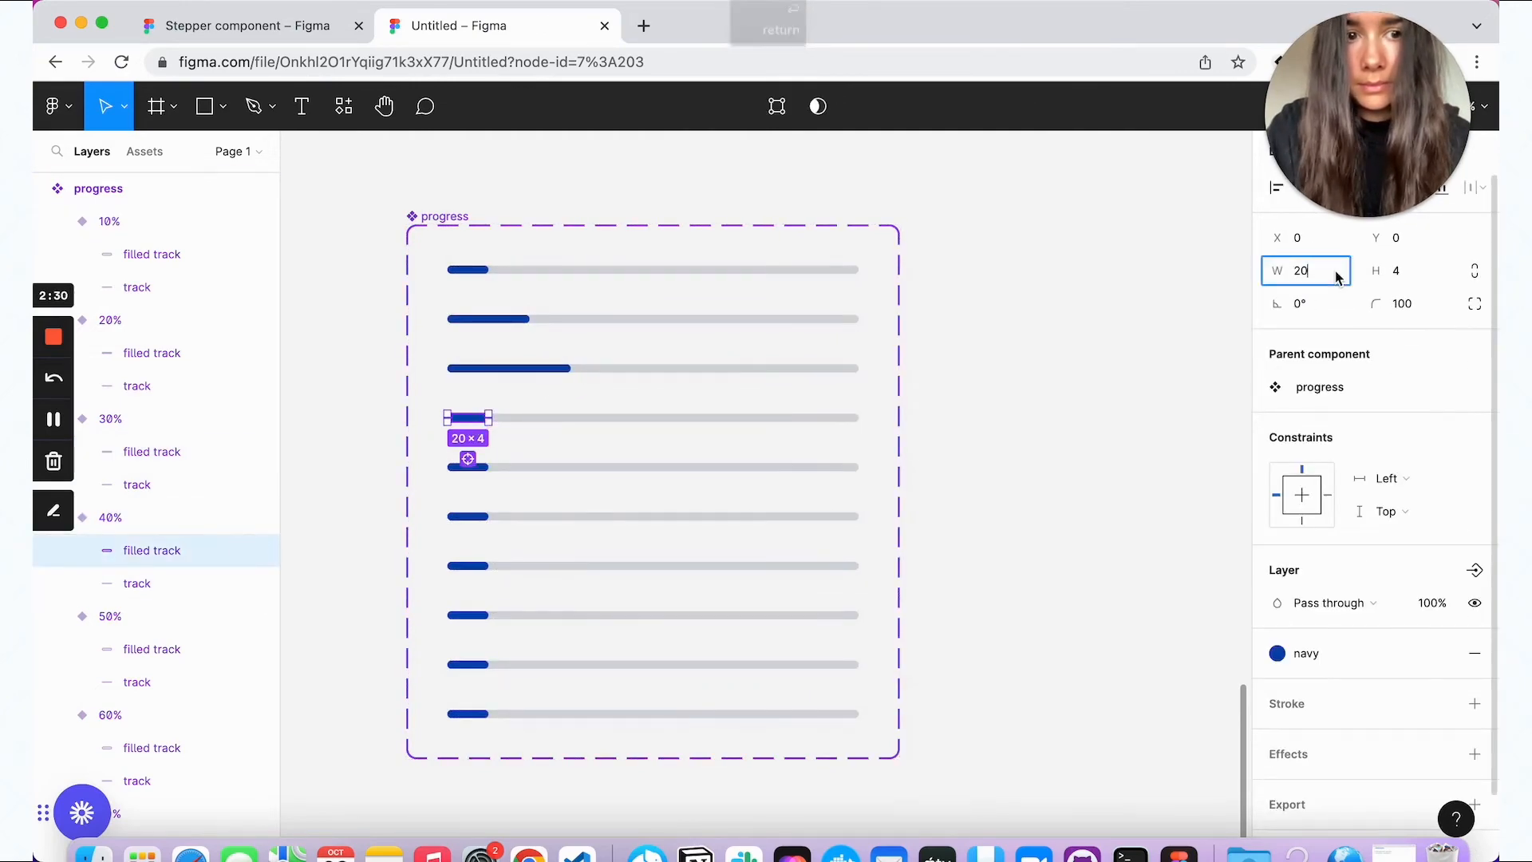
pyautogui.write('80')
pyautogui.press('Return')
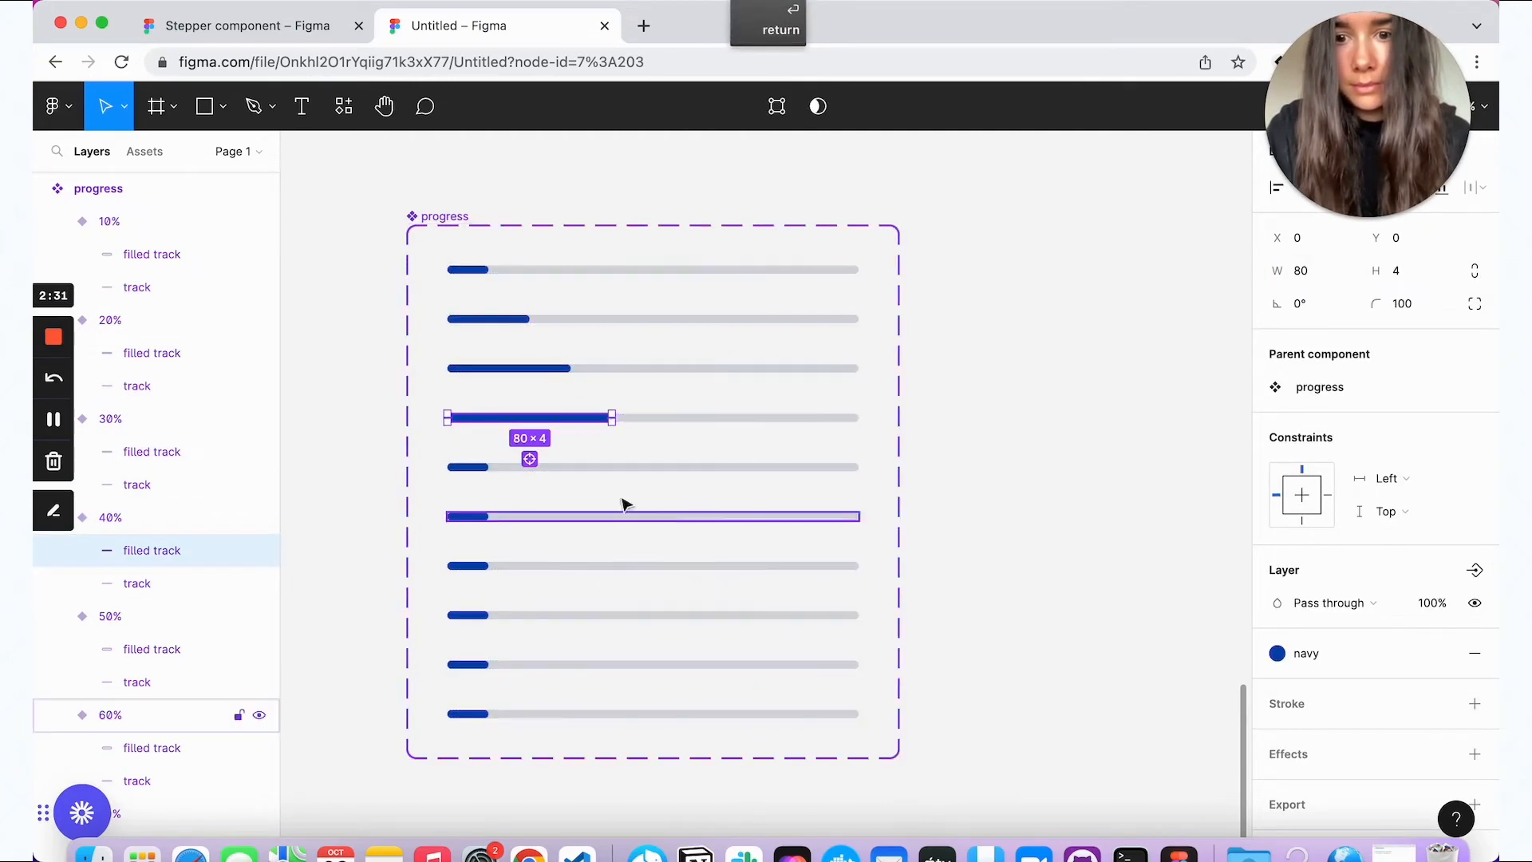
pyautogui.doubleClick(471, 466)
pyautogui.click(1309, 274)
pyautogui.write('100')
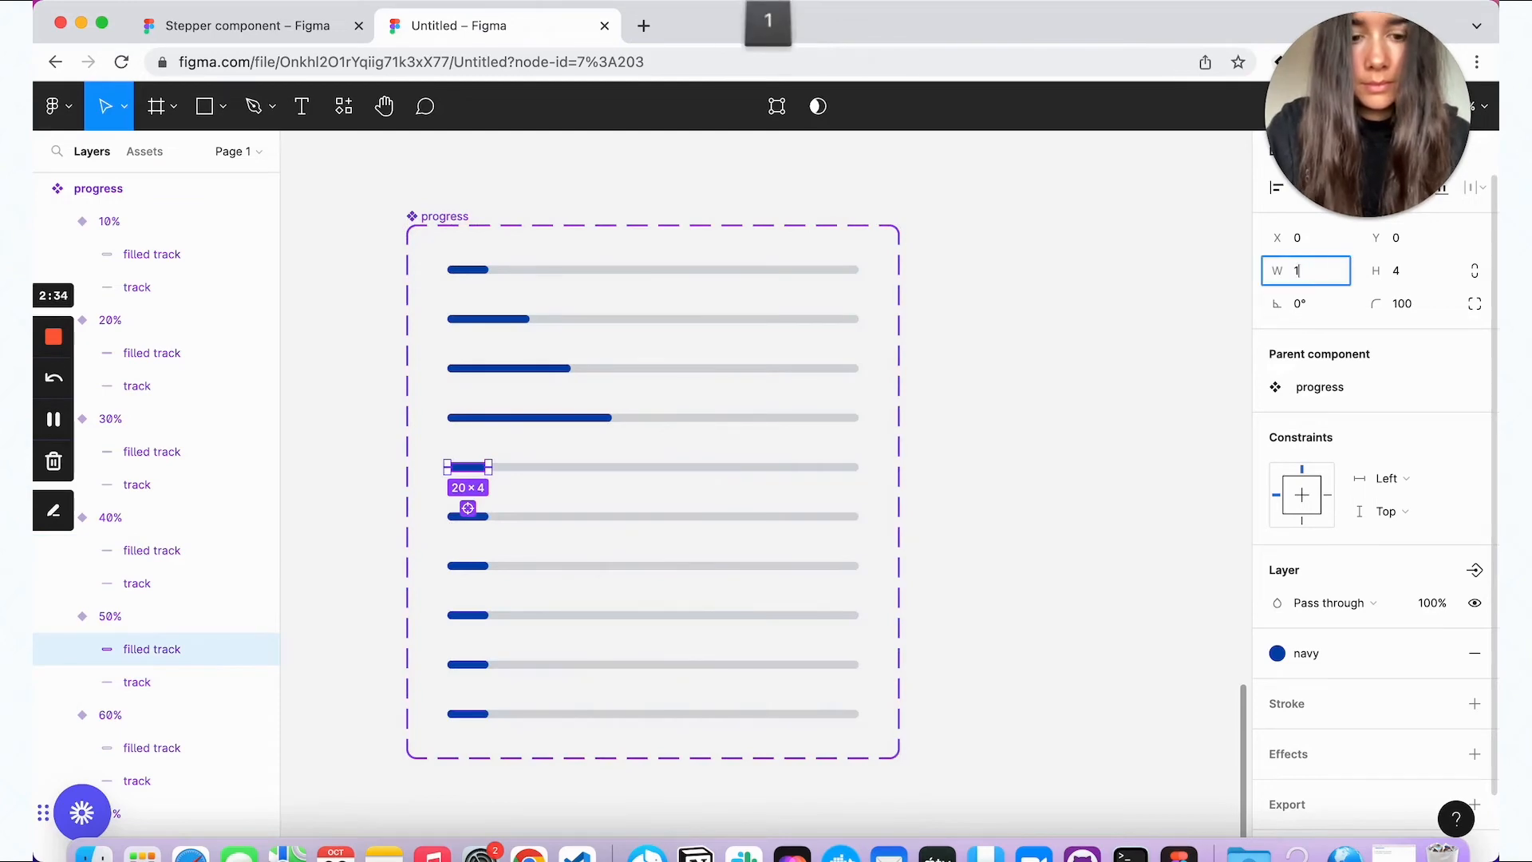
pyautogui.press('Return')
# Step: Set the filled track width to 120 in the 60% variant and to 140 in the 70% variant
pyautogui.doubleClick(455, 518)
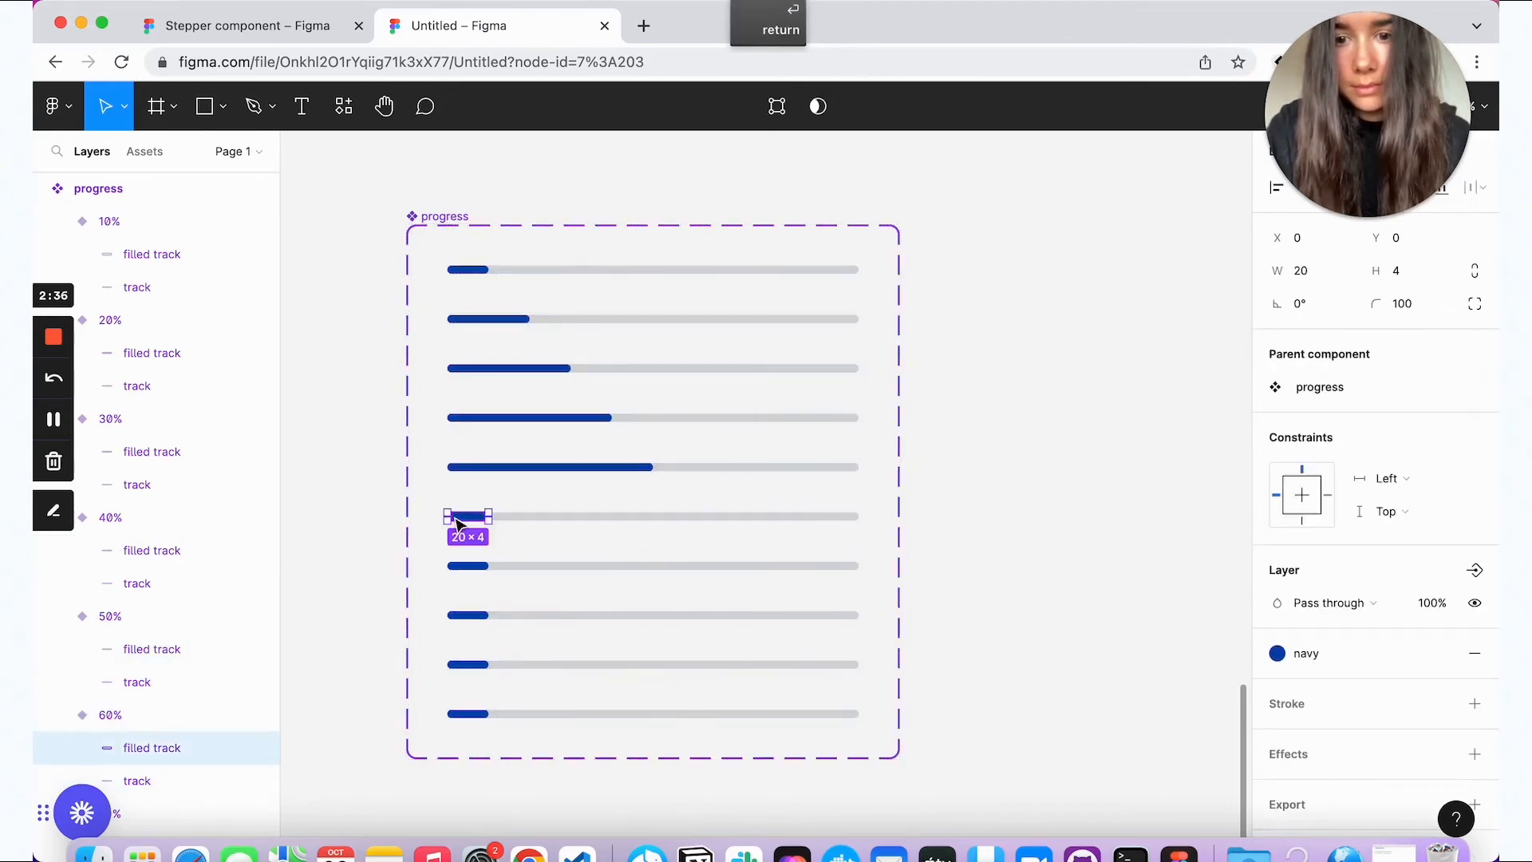
pyautogui.click(1307, 273)
pyautogui.write('120')
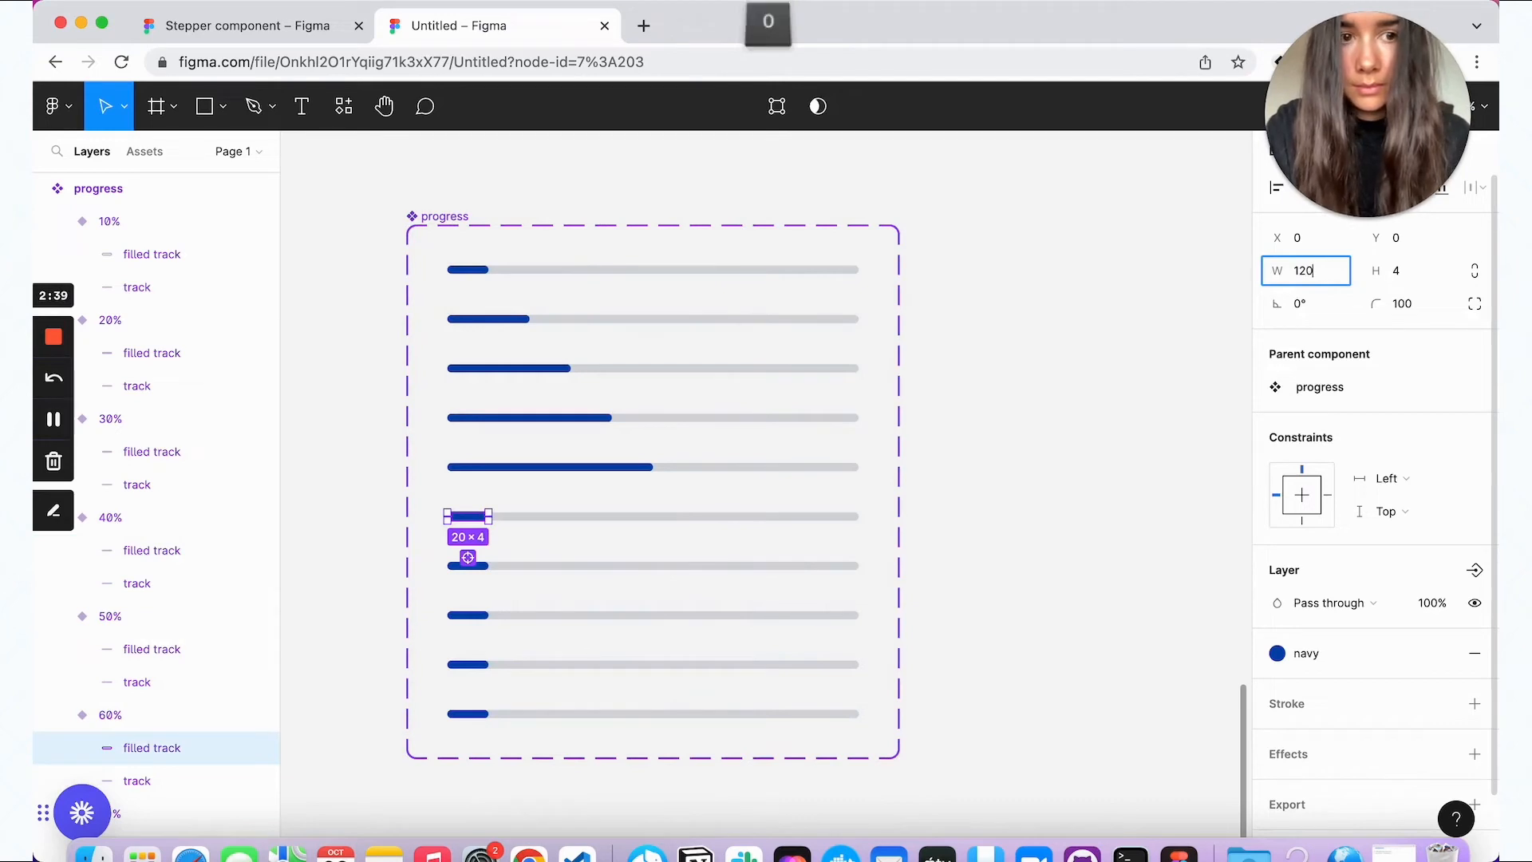
pyautogui.press('Return')
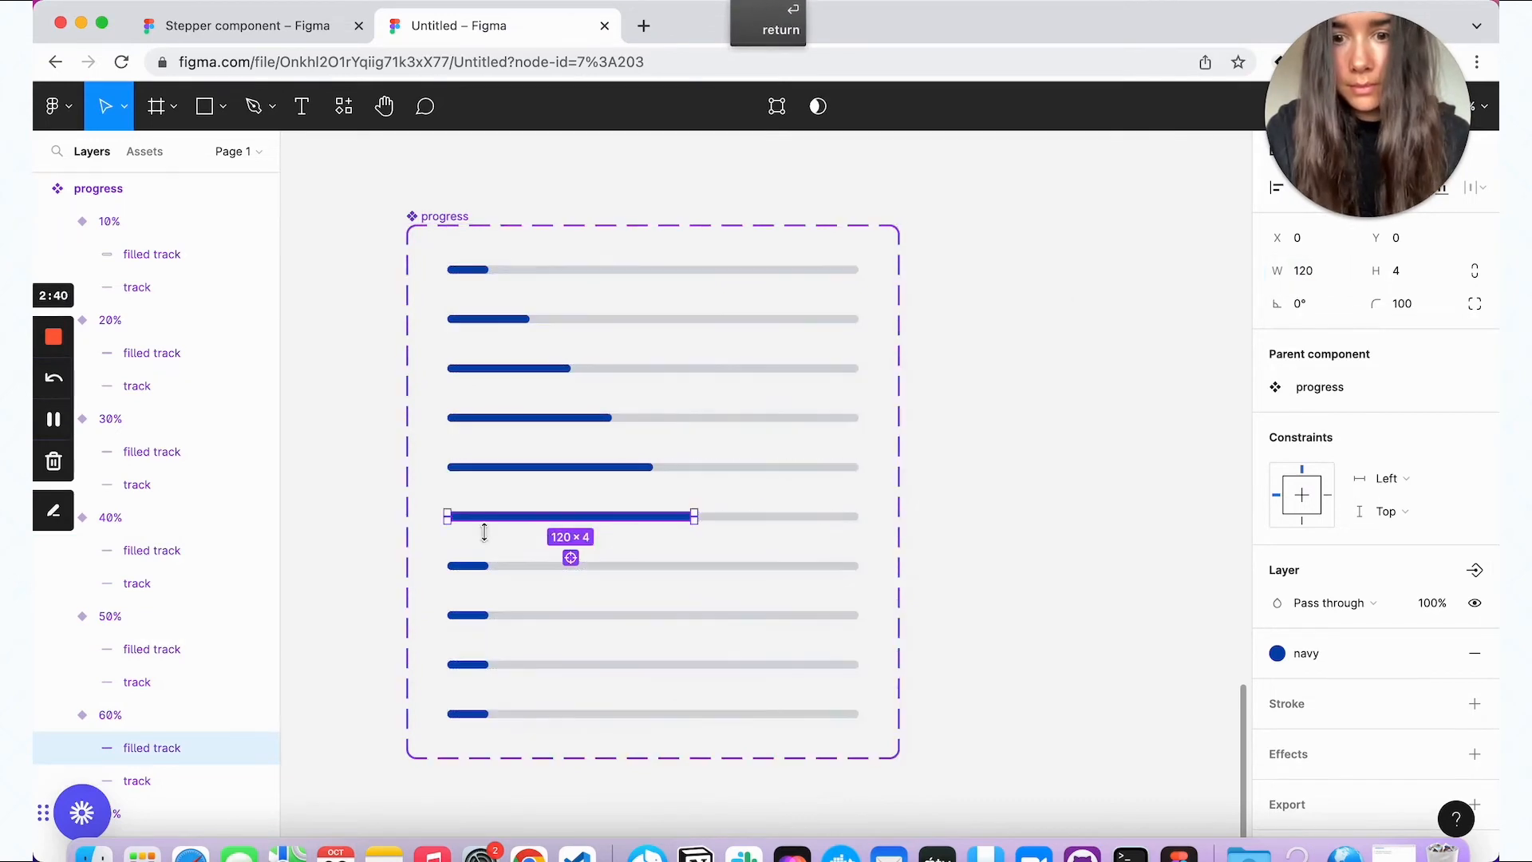
pyautogui.doubleClick(469, 566)
pyautogui.click(1303, 271)
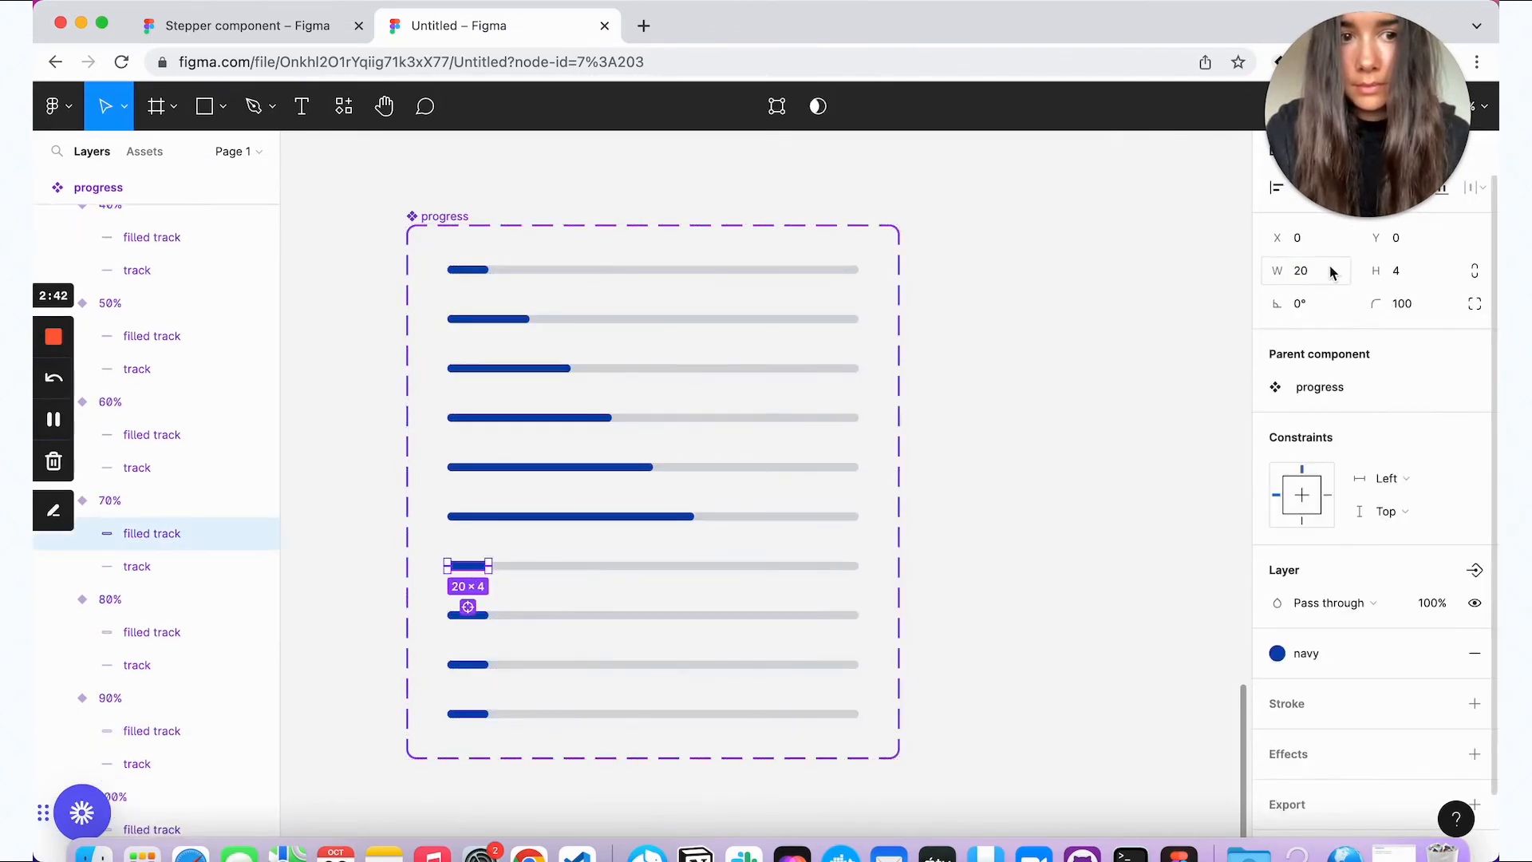
pyautogui.write('140')
pyautogui.press('Return')
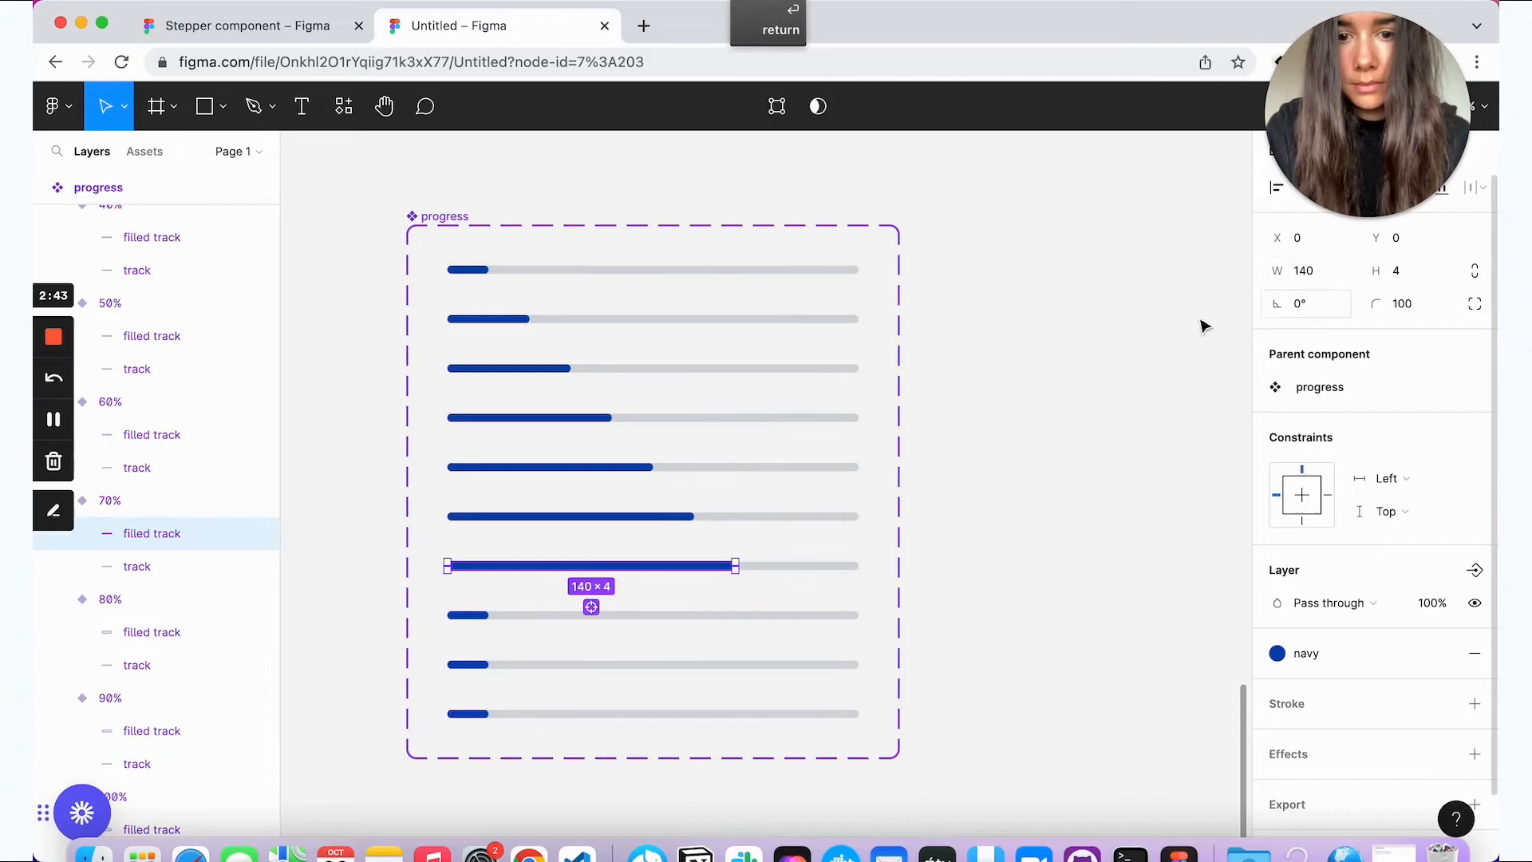
# Step: Set the filled track width to 160 in the 80% variant and to 180 in the 90% variant
pyautogui.doubleClick(467, 615)
pyautogui.click(1323, 271)
pyautogui.write('160')
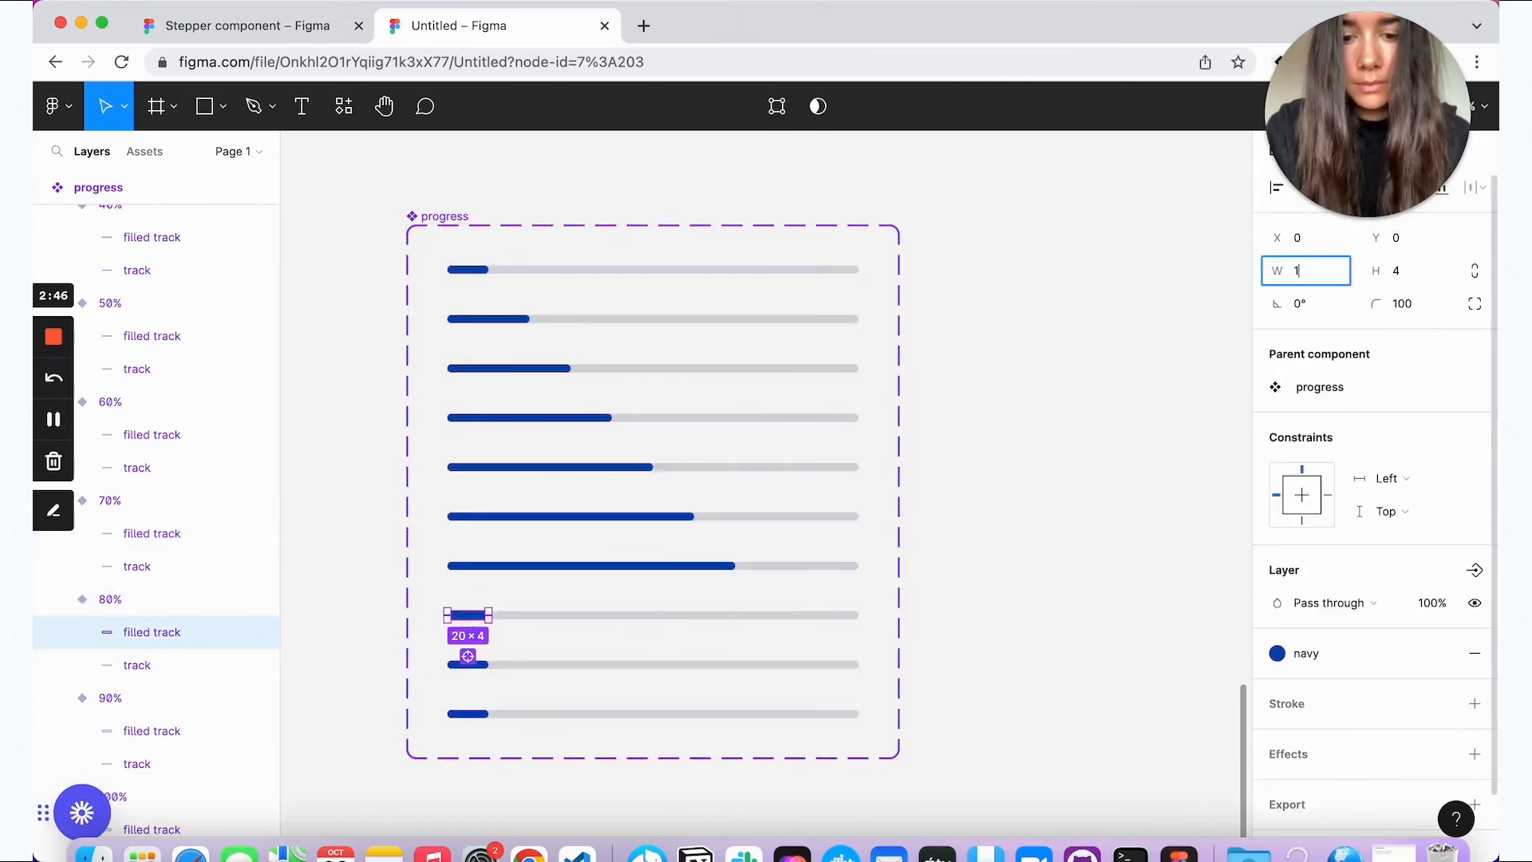
pyautogui.press('Return')
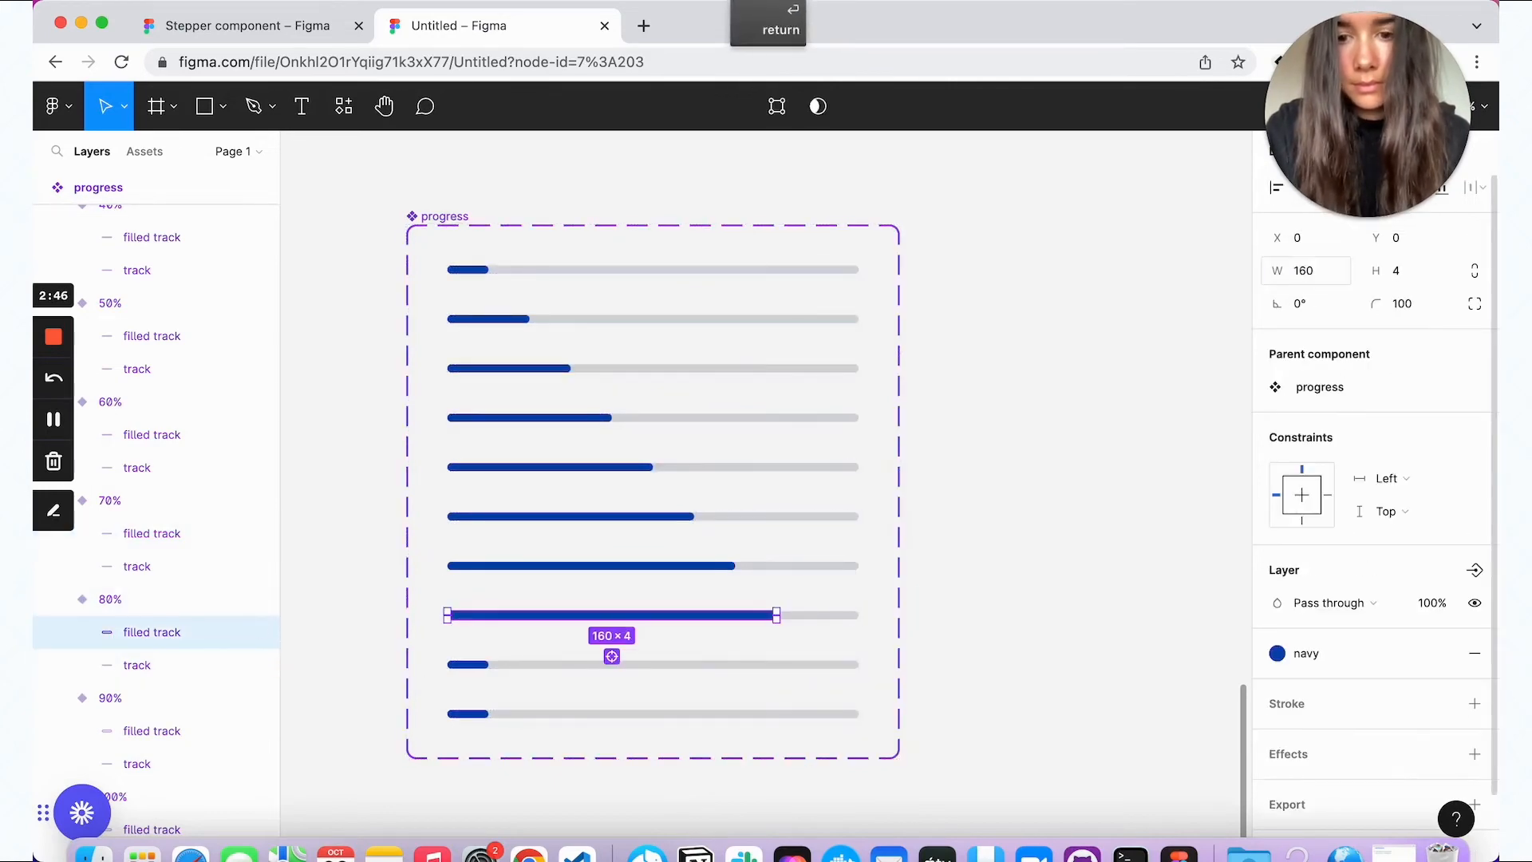
pyautogui.doubleClick(482, 669)
pyautogui.click(1304, 279)
pyautogui.write('180')
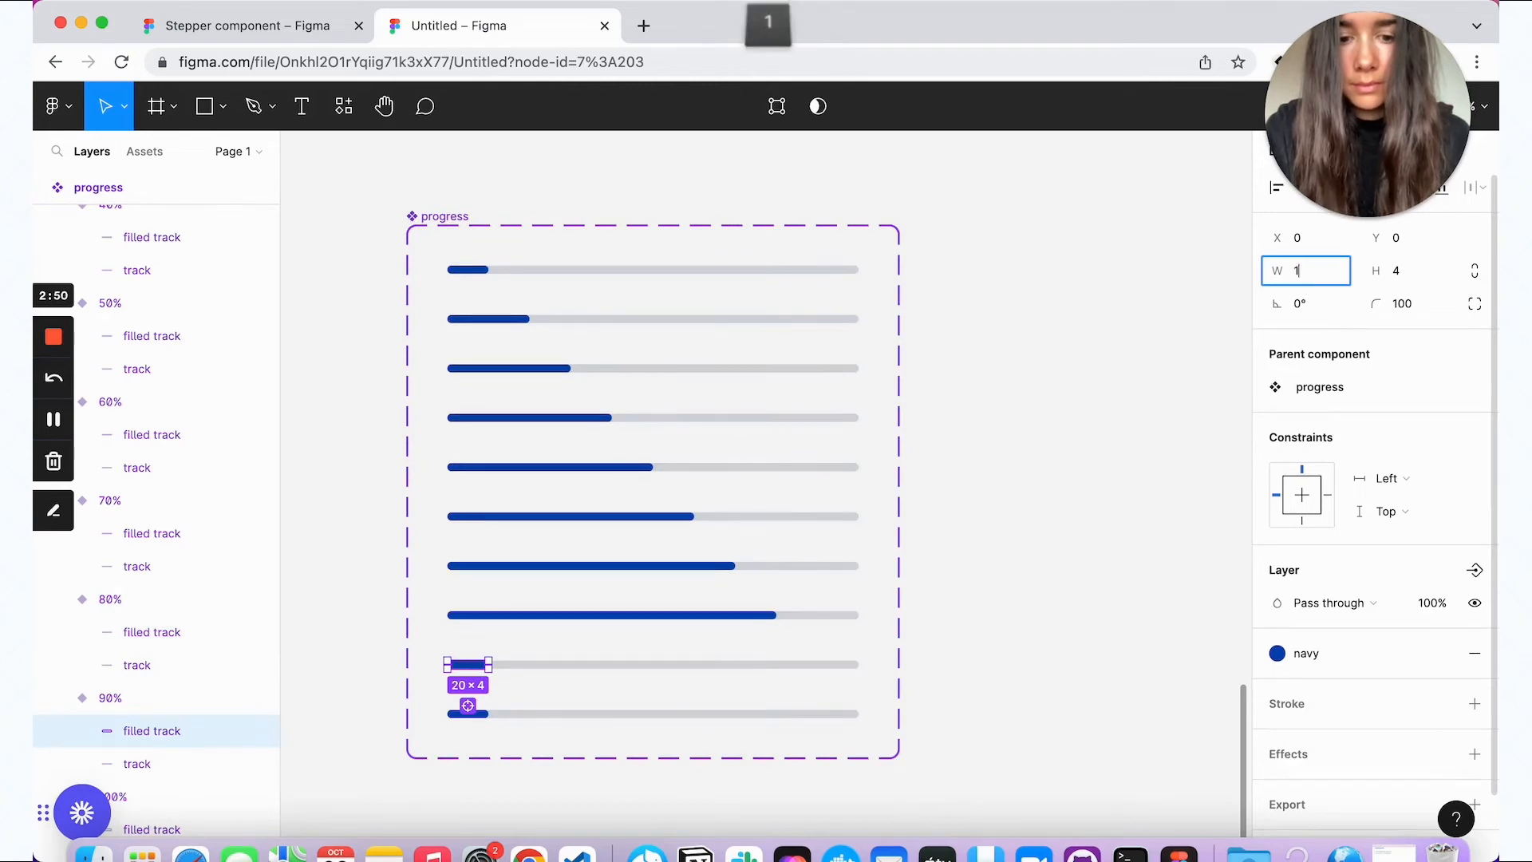
pyautogui.press('Return')
# Step: Set the filled track width to 200 in the 100% variant
pyautogui.doubleClick(472, 718)
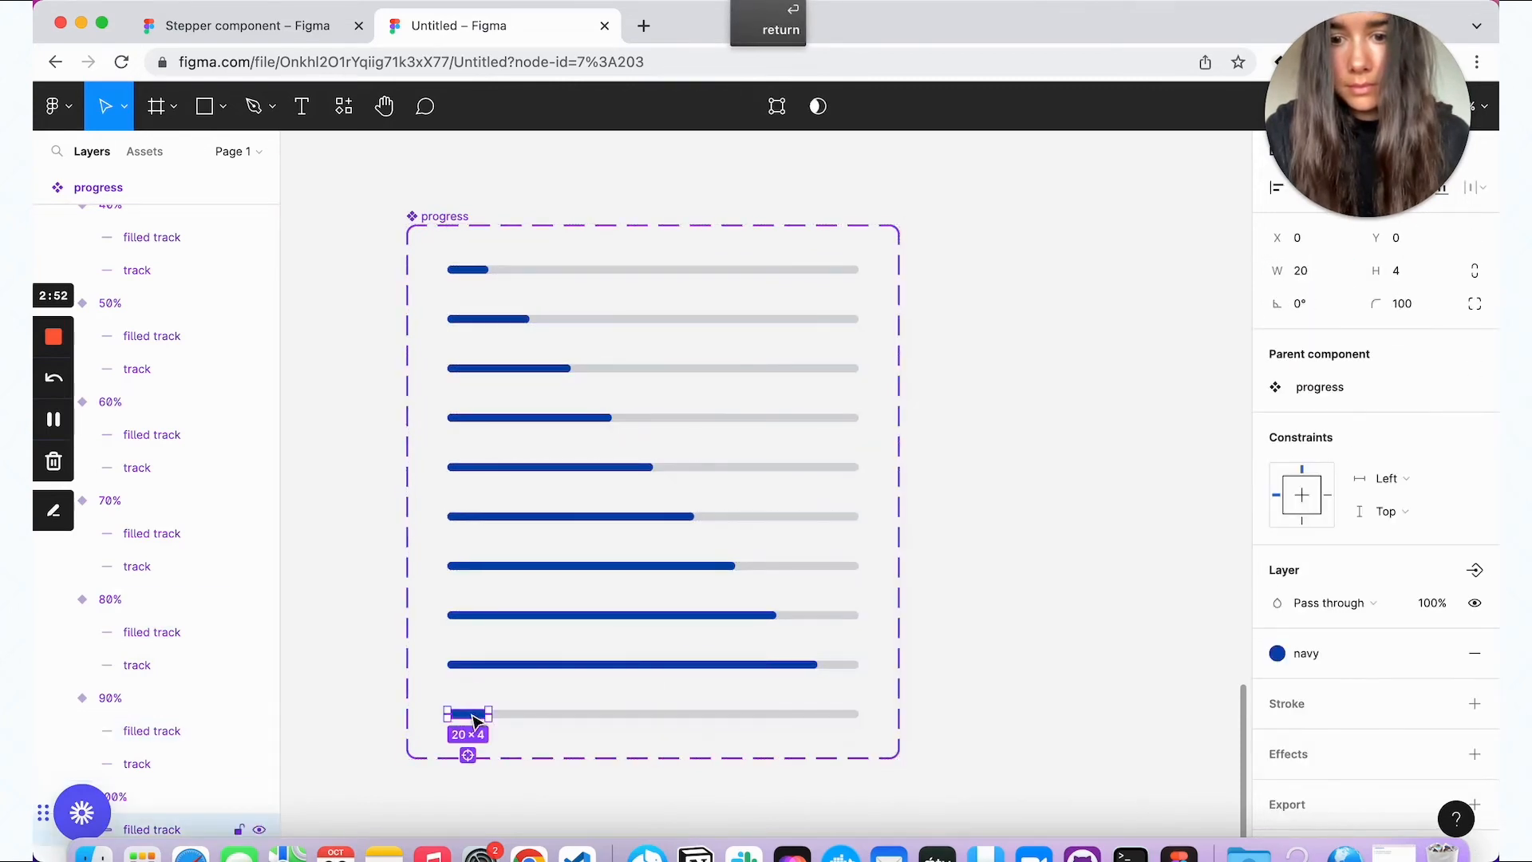
pyautogui.click(1304, 280)
pyautogui.write('200')
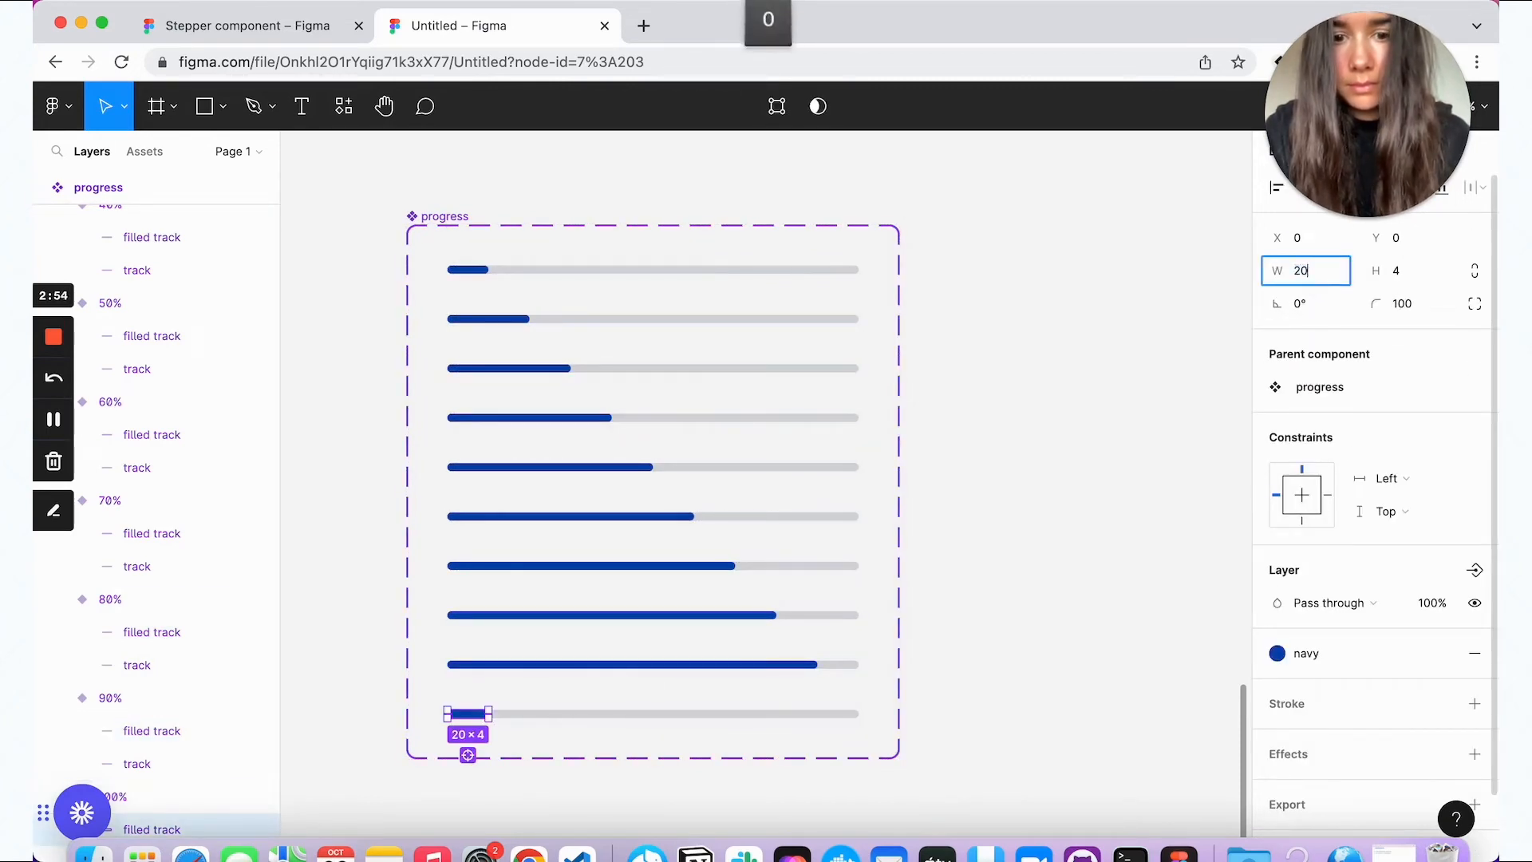
pyautogui.press('Return')
# Step: Delete the gray track layer from the 100% variant, keeping only its filled track
pyautogui.scroll(-5, 134, 702)
pyautogui.scroll(-5, 134, 702)
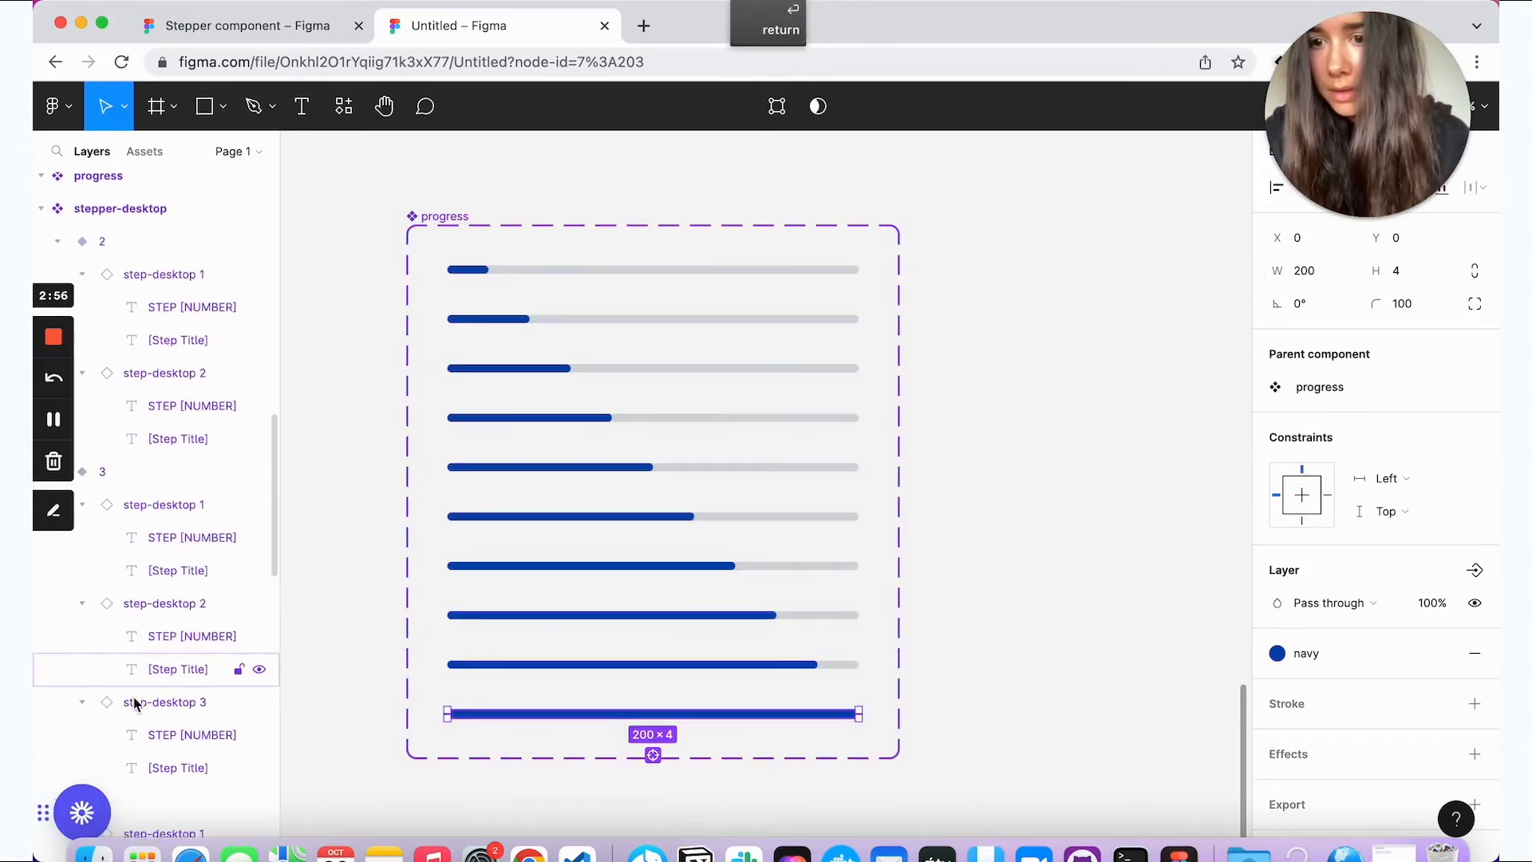
pyautogui.scroll(5, 134, 702)
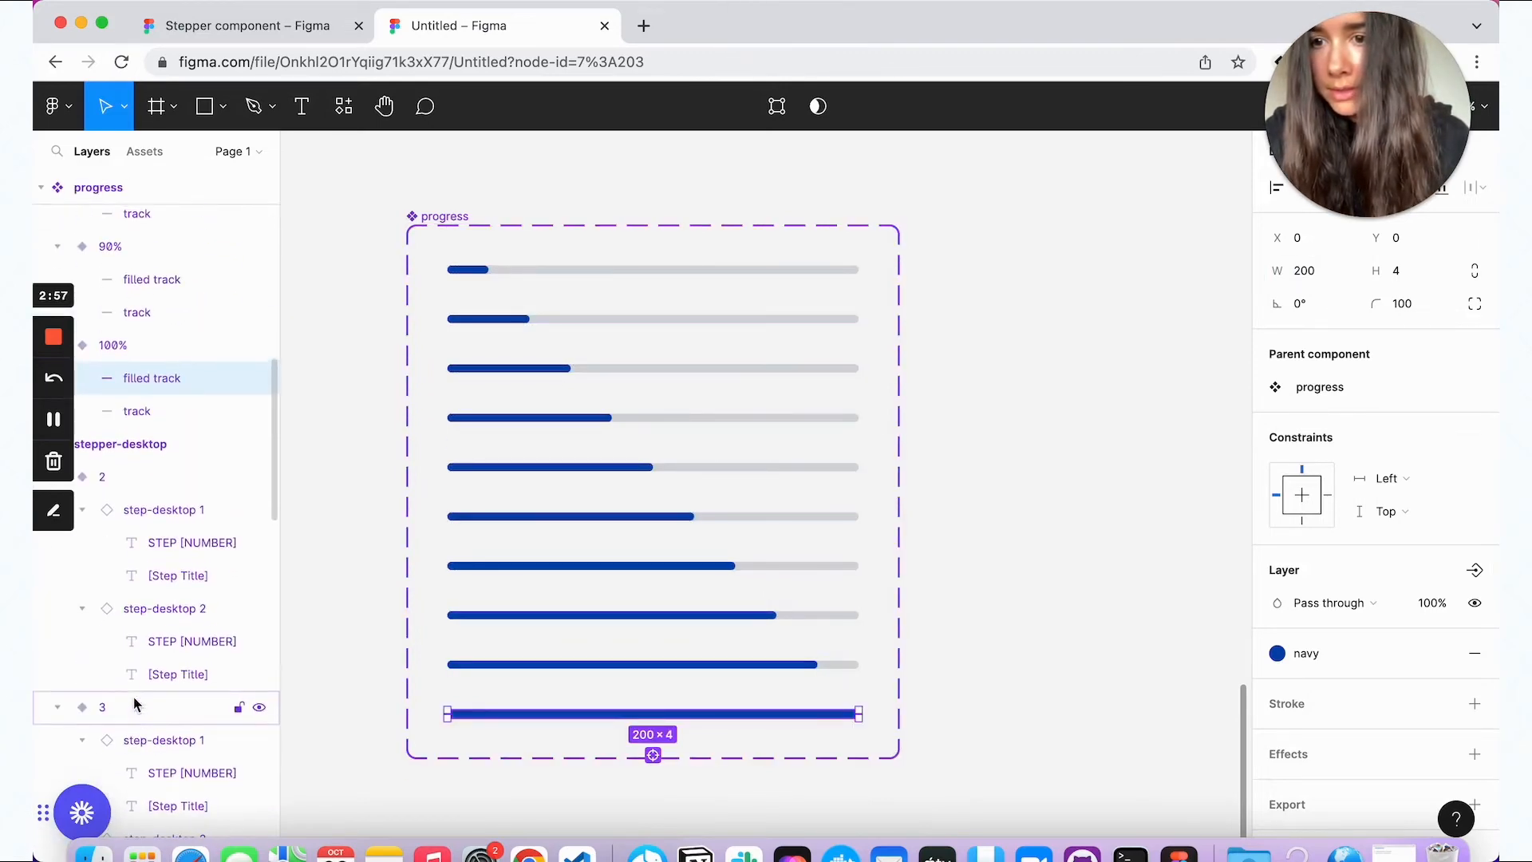
pyautogui.click(147, 414)
pyautogui.press('BackSpace')
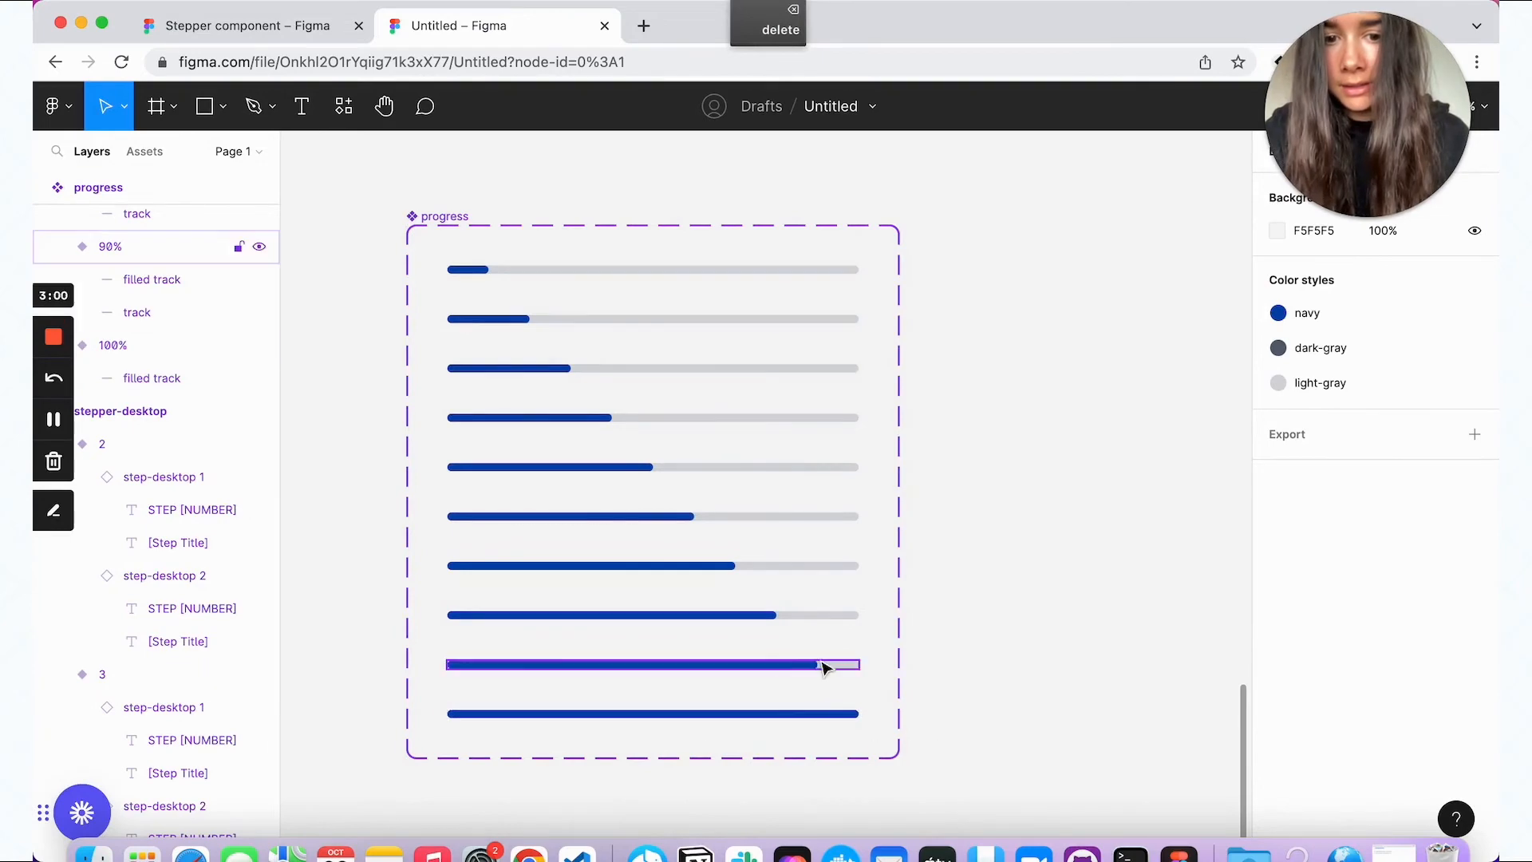
# Step: Duplicate the 10% variant inside the progress component set
pyautogui.click(615, 278)
pyautogui.press('super+c')
pyautogui.press('super+v')
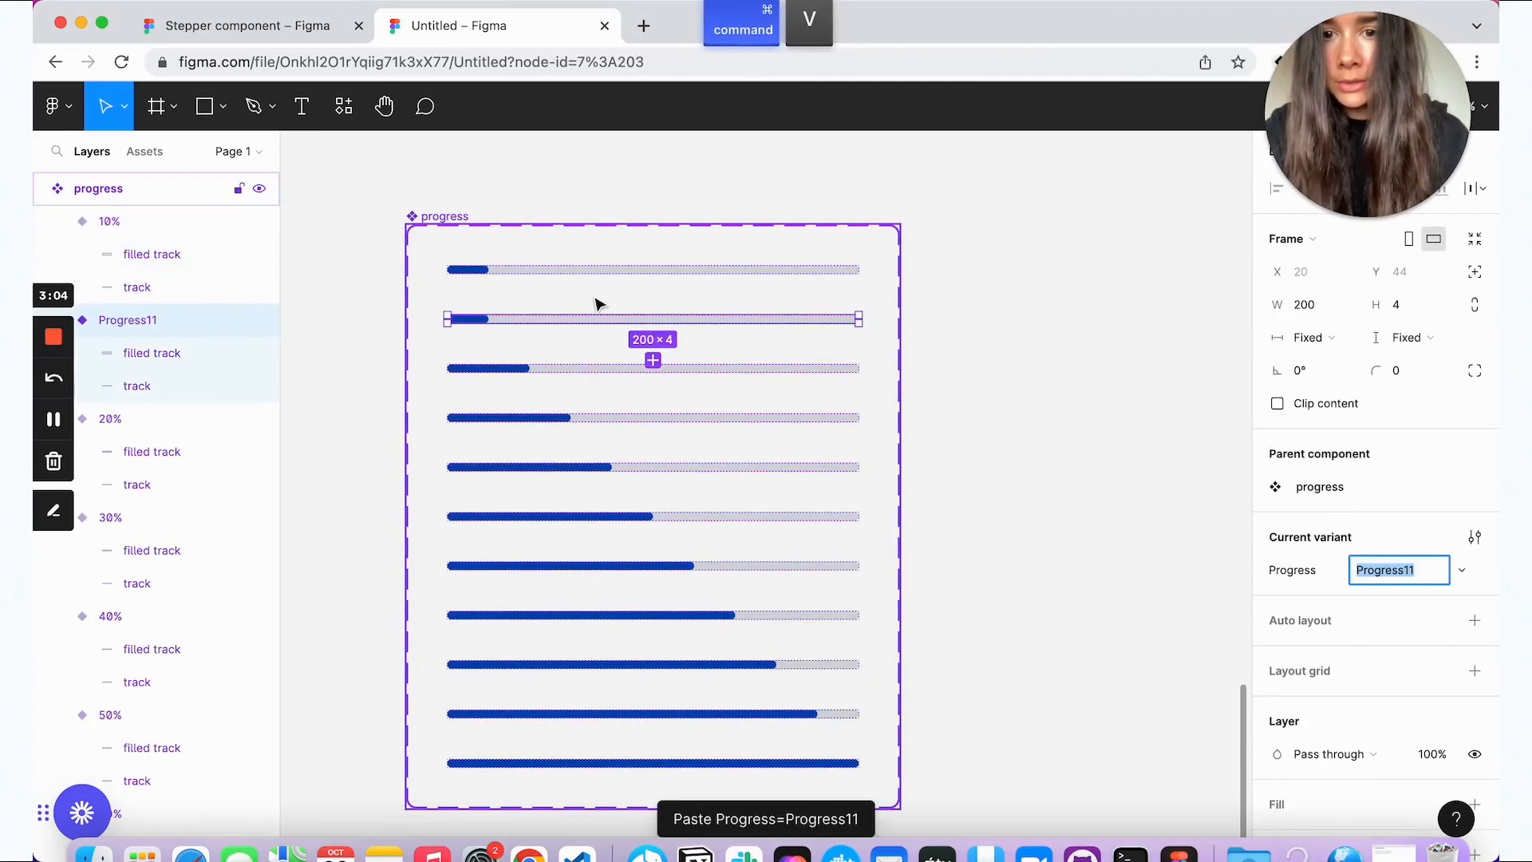
# Step: Delete the filled track from the first progress variant and change its Progress value to 0%
pyautogui.click(514, 274)
pyautogui.click(481, 275)
pyautogui.press('BackSpace')
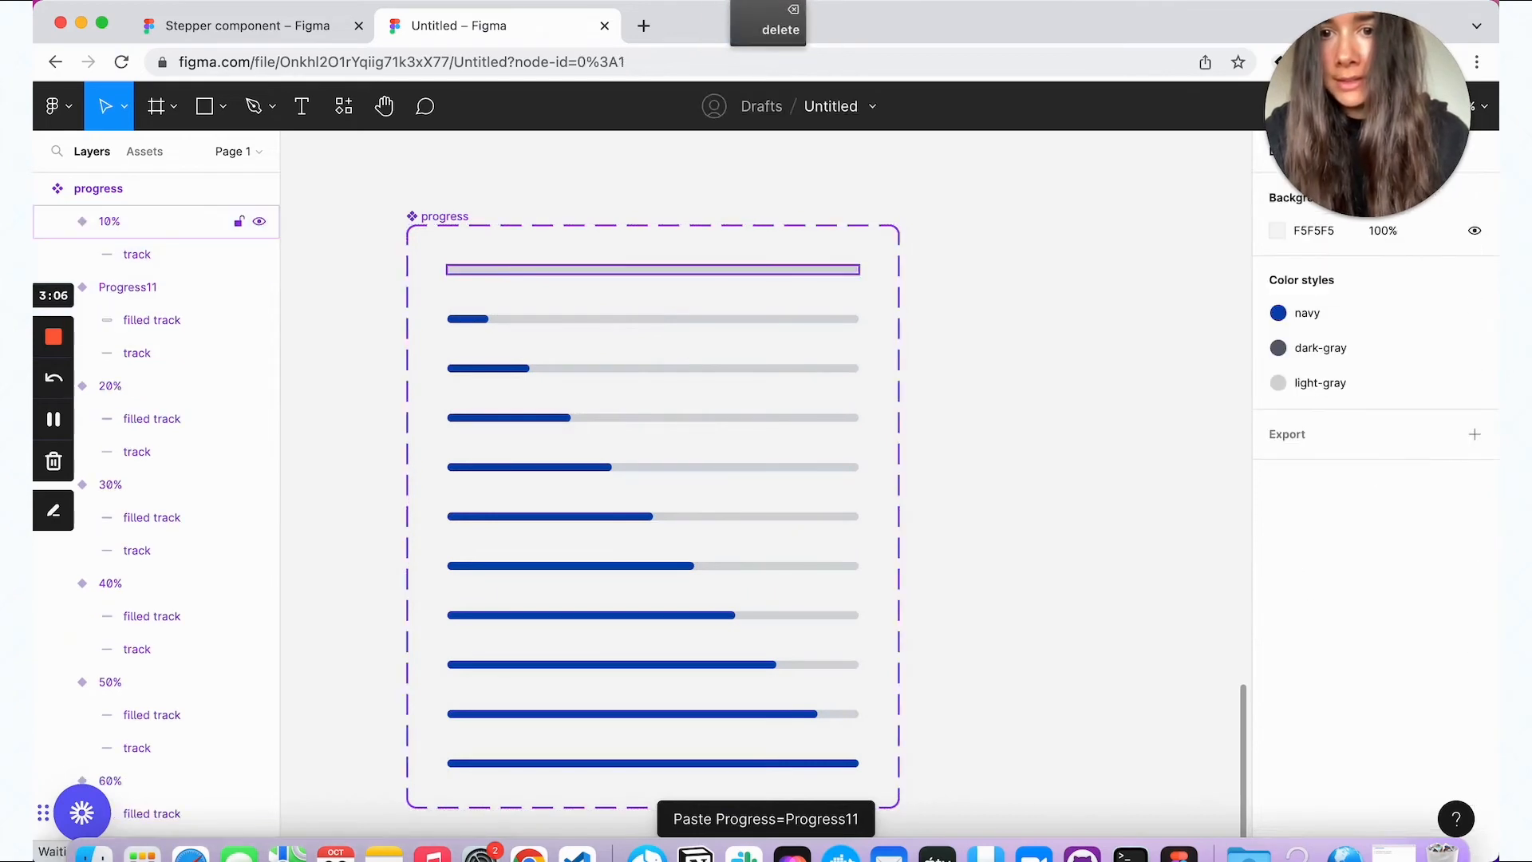
pyautogui.click(482, 275)
pyautogui.click(1374, 570)
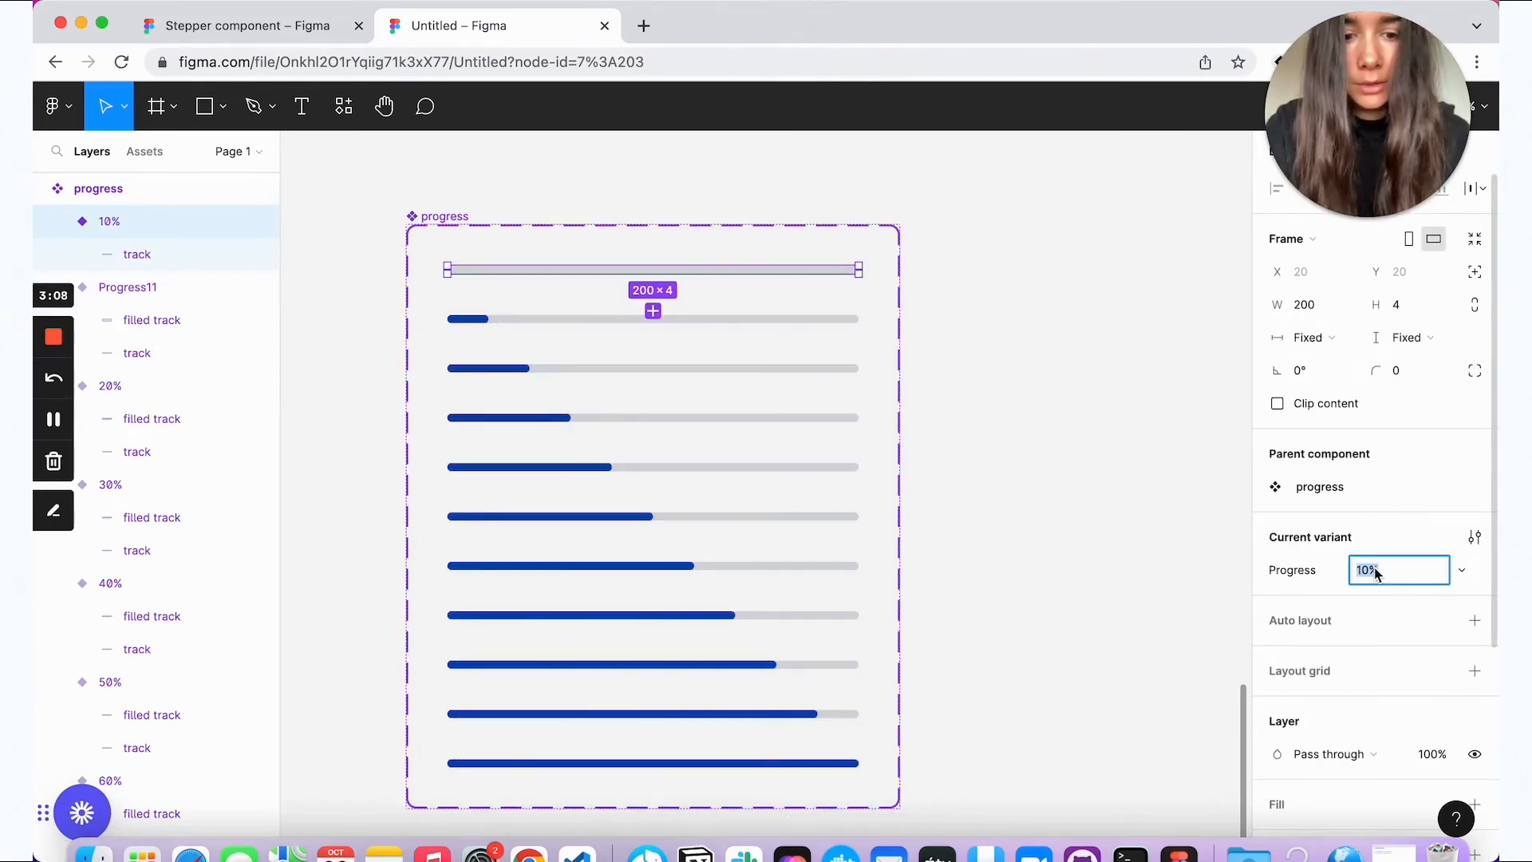
pyautogui.write('0%')
pyautogui.press('Return')
pyautogui.click(1144, 500)
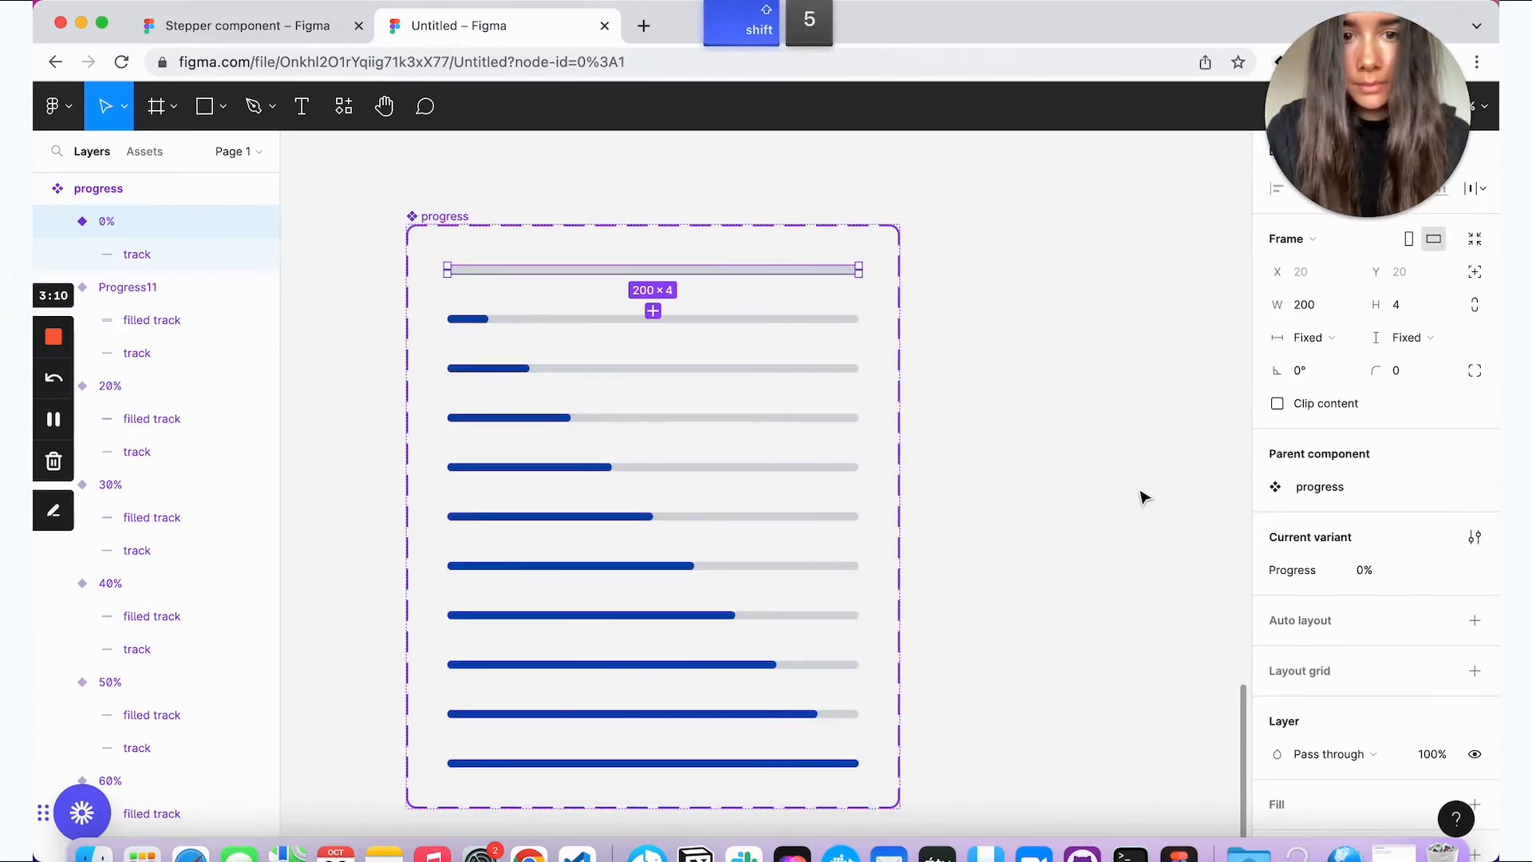
# Step: Open the Progress variant property of the progress component set and move the 100% value below 80%
pyautogui.scroll(-4, 159, 479)
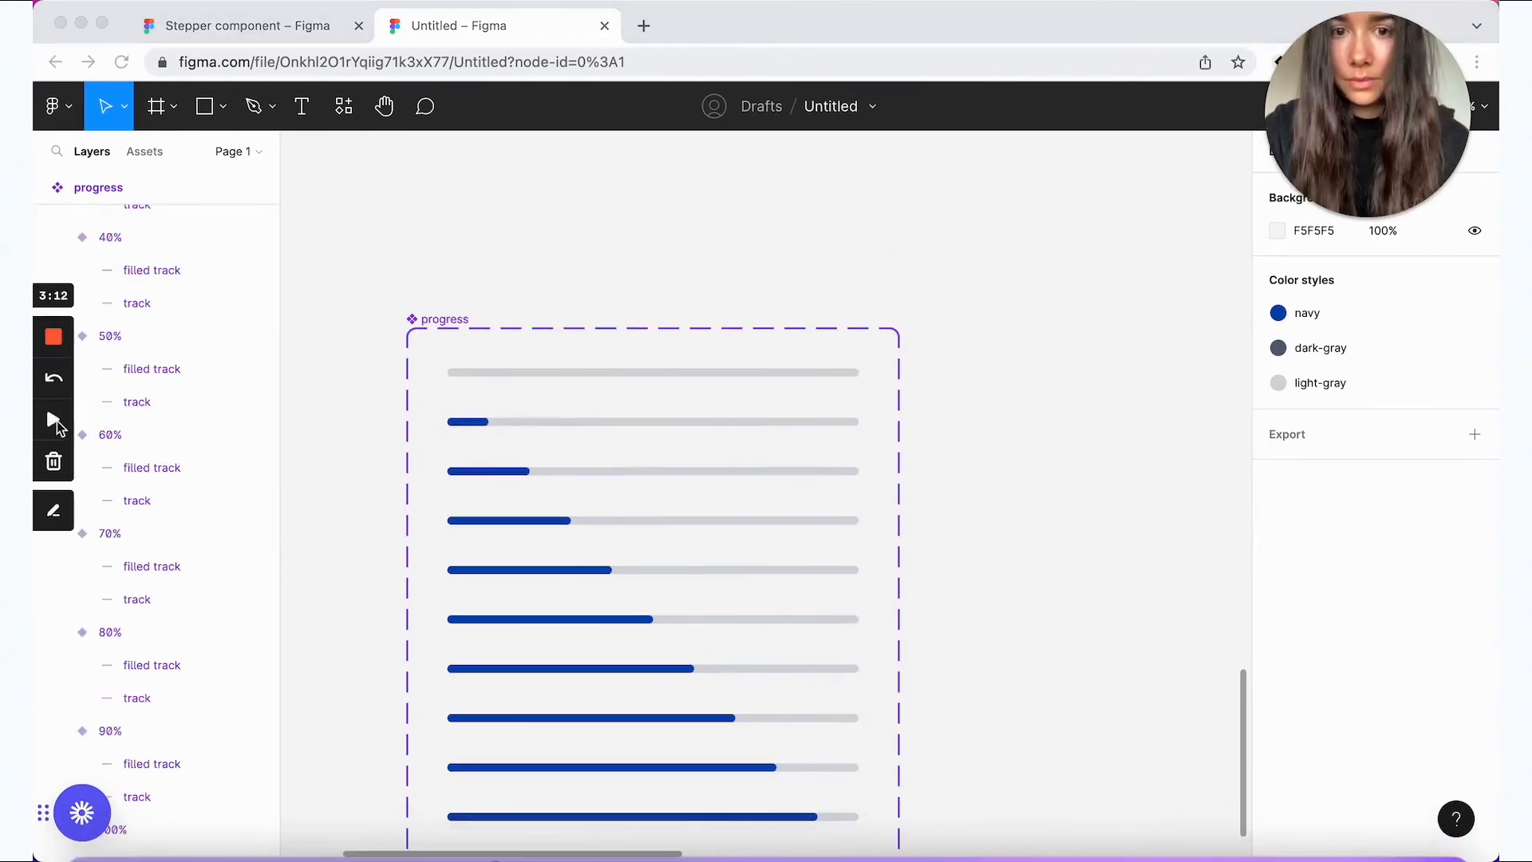
pyautogui.scroll(2, 806, 228)
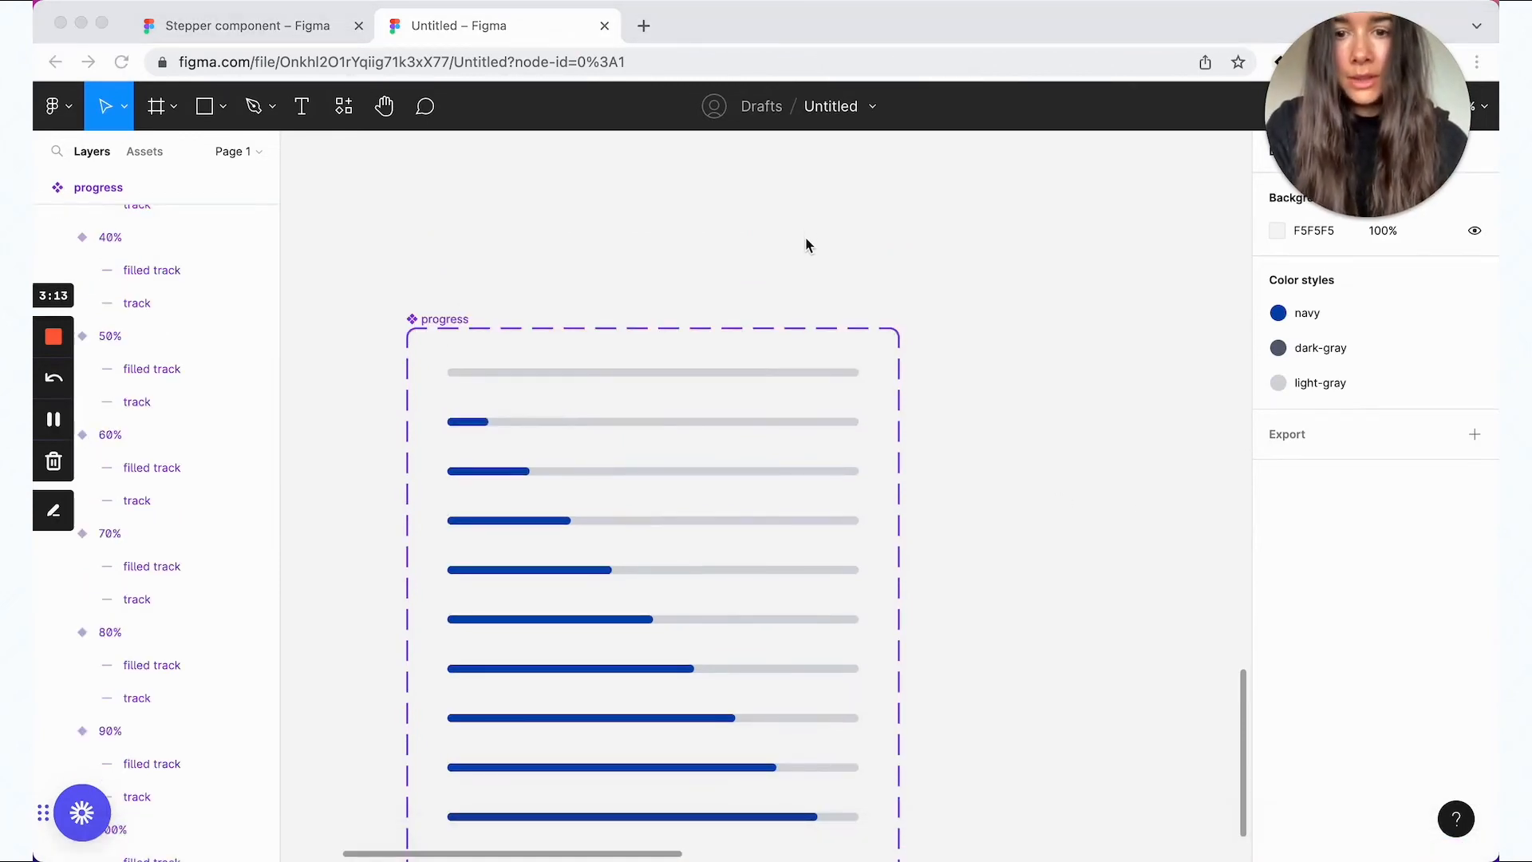
pyautogui.scroll(-2, 806, 245)
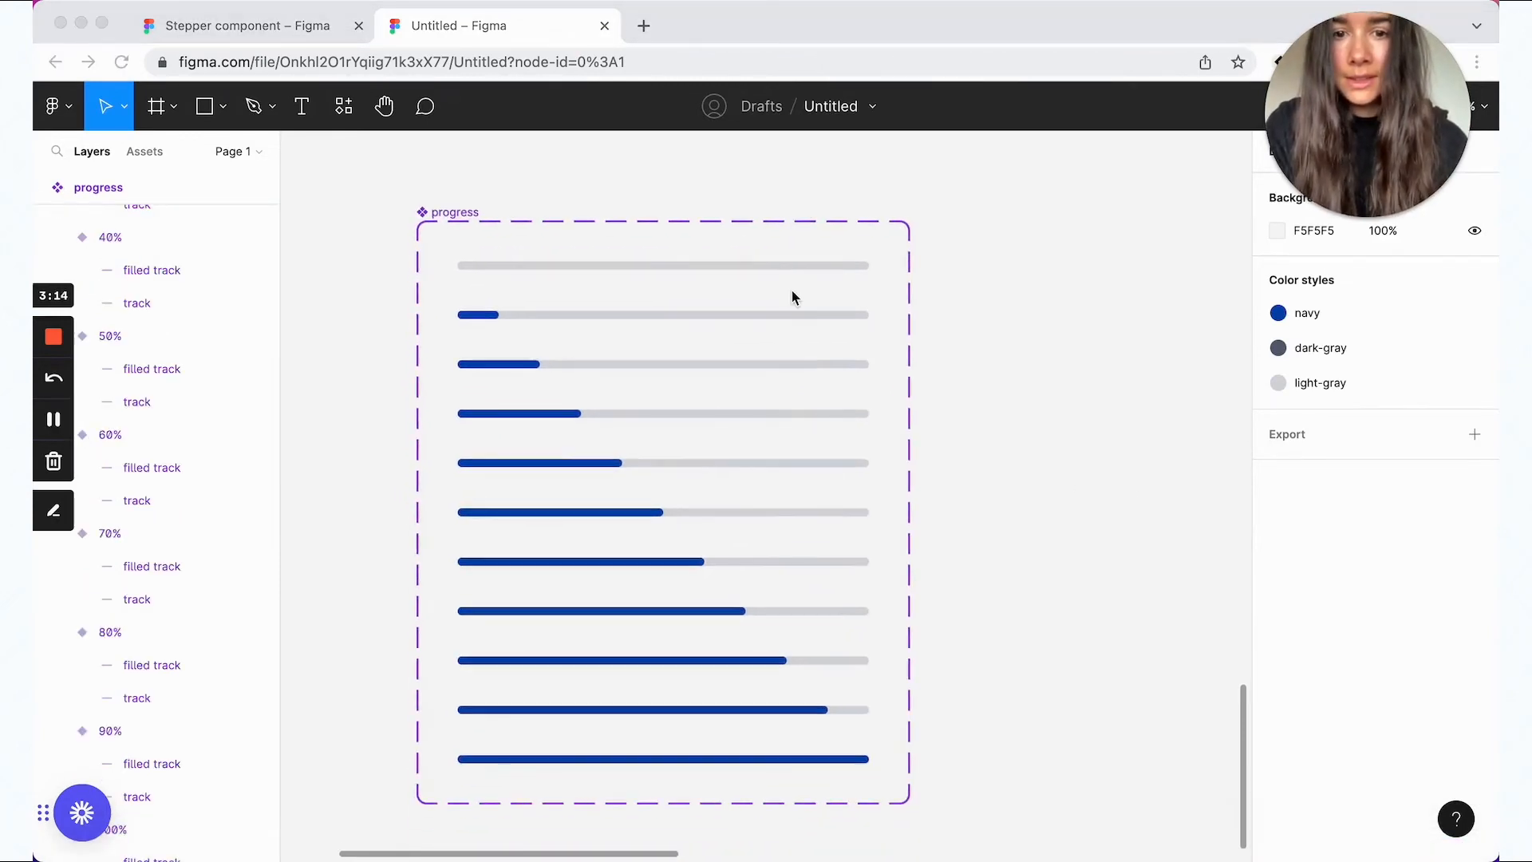
pyautogui.click(445, 218)
pyautogui.press('Escape')
pyautogui.click(445, 218)
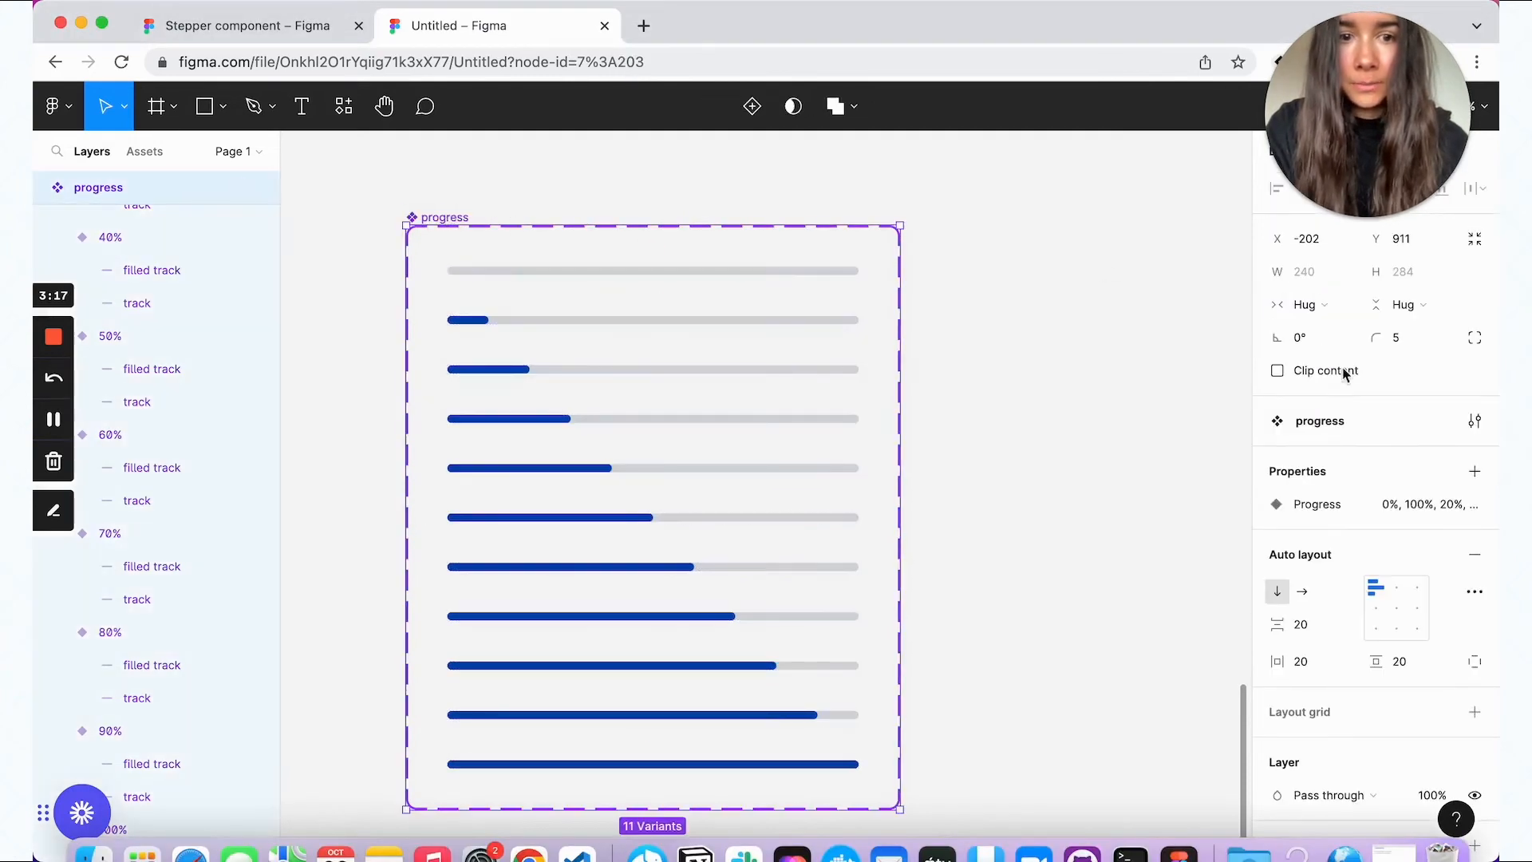
pyautogui.click(1442, 504)
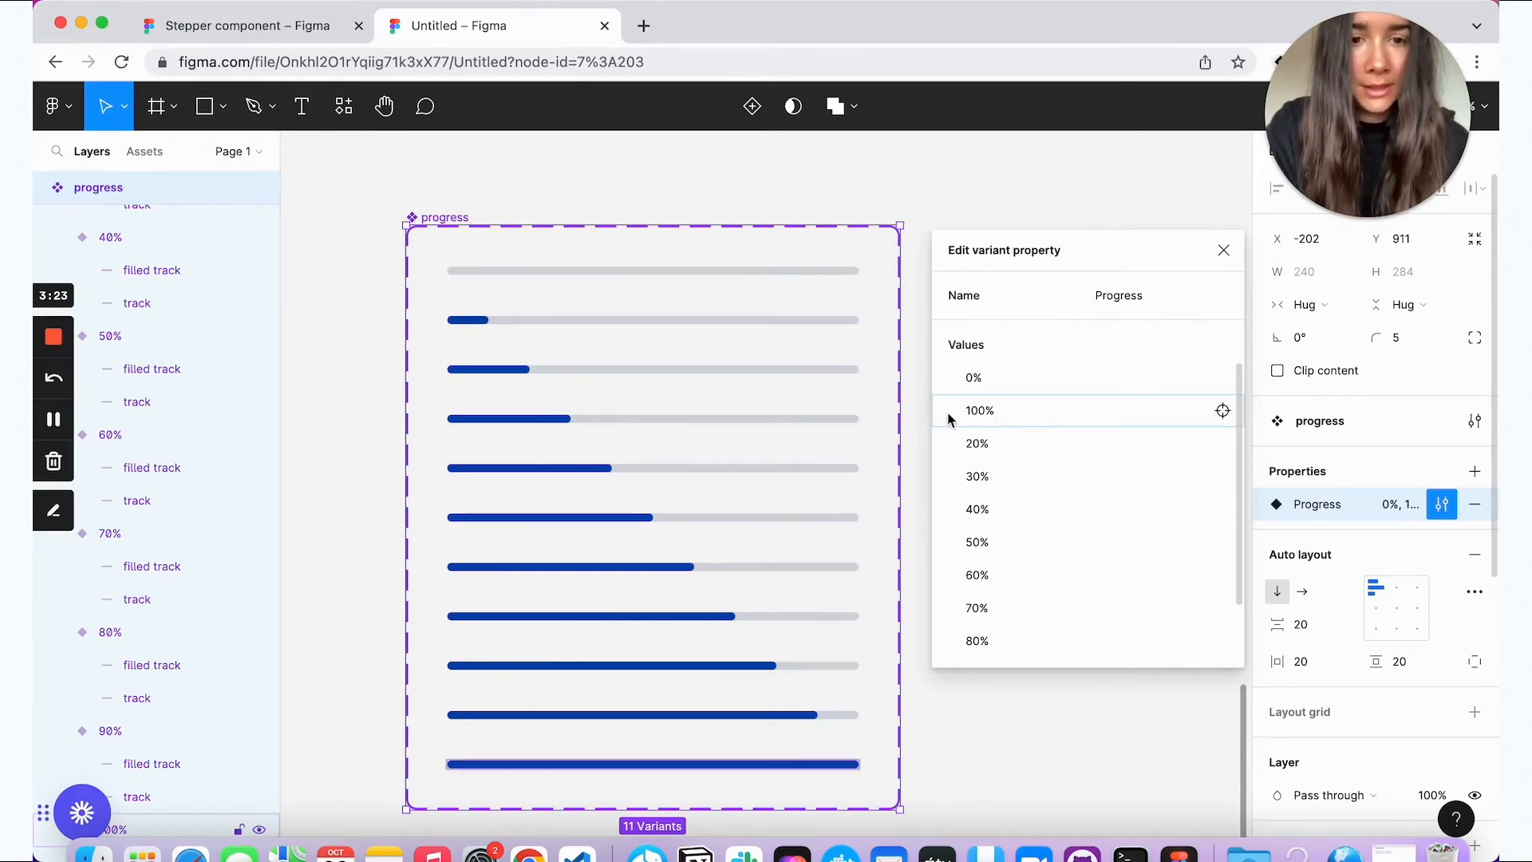
pyautogui.moveTo(950, 419); pyautogui.dragTo(974, 643)
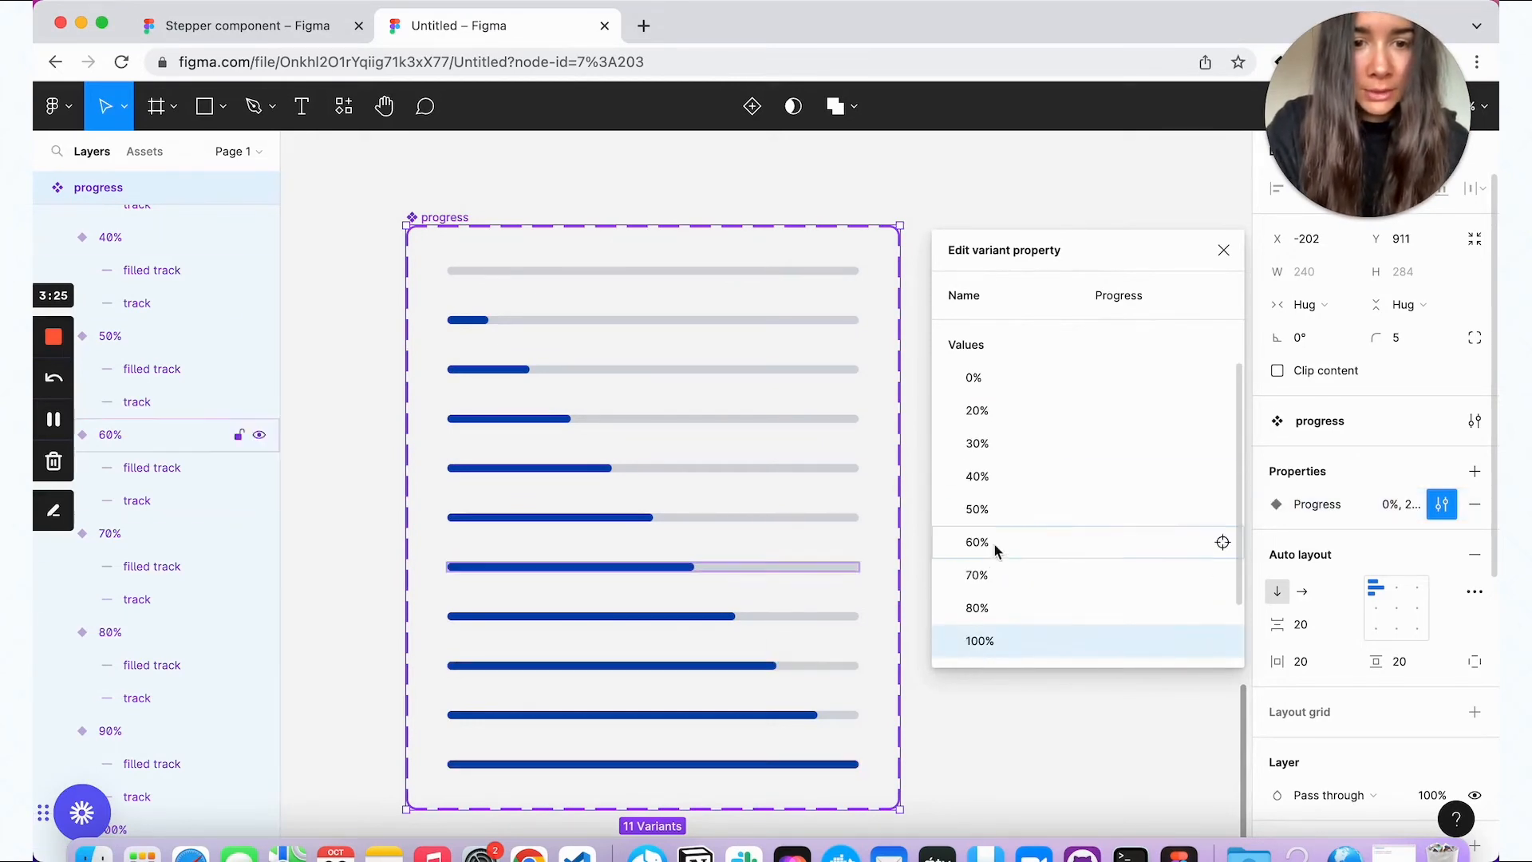
# Step: Reorder the Progress values so 10% directly follows 0% and 100% comes last, and close the property editor
pyautogui.scroll(-2, 1029, 527)
pyautogui.moveTo(940, 581); pyautogui.dragTo(951, 402)
pyautogui.scroll(-2, 1099, 546)
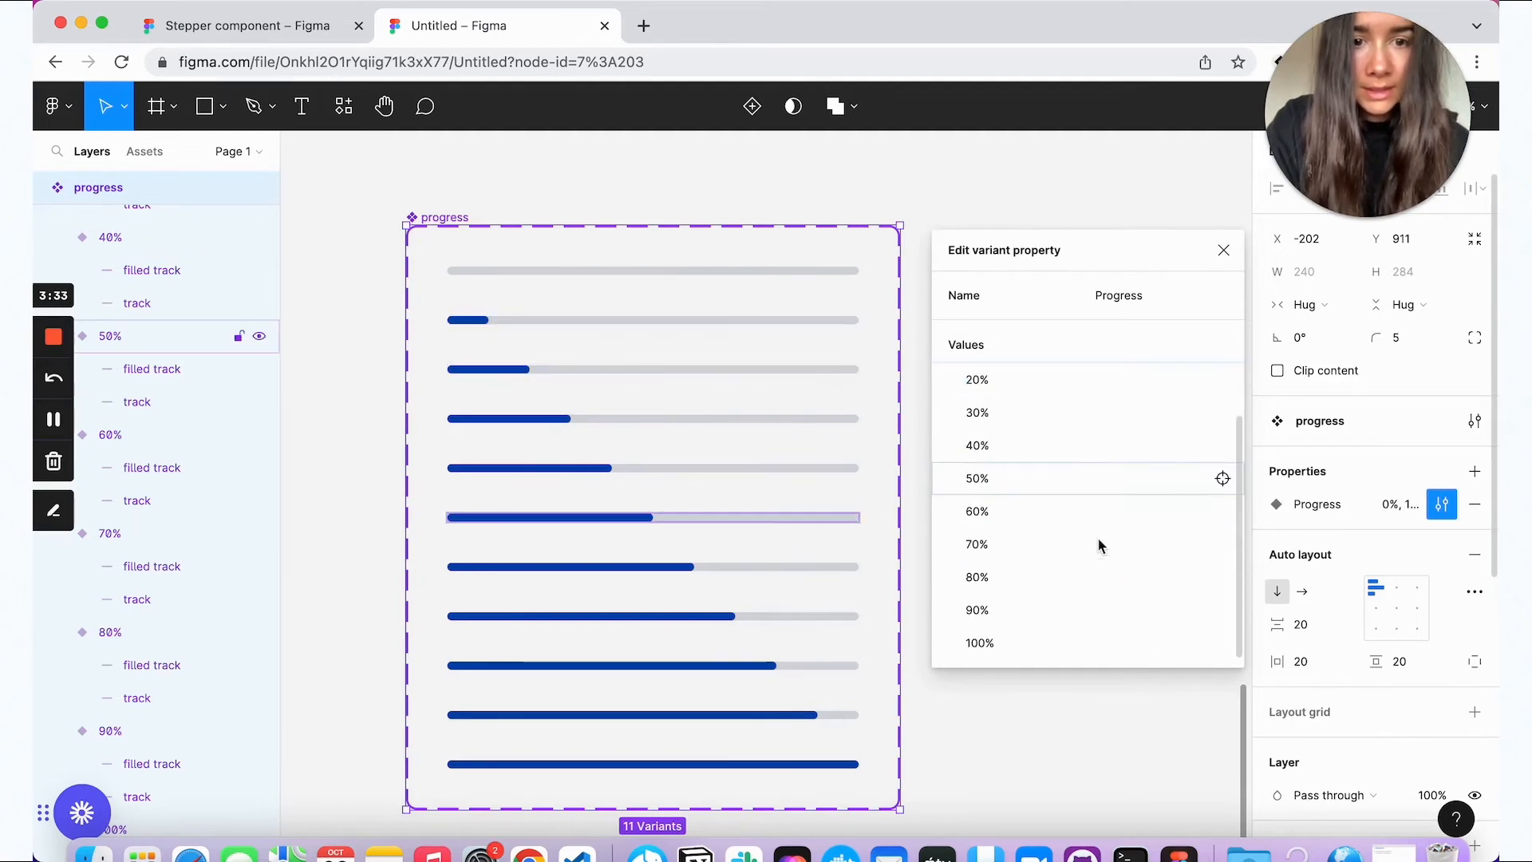
pyautogui.scroll(2, 1099, 542)
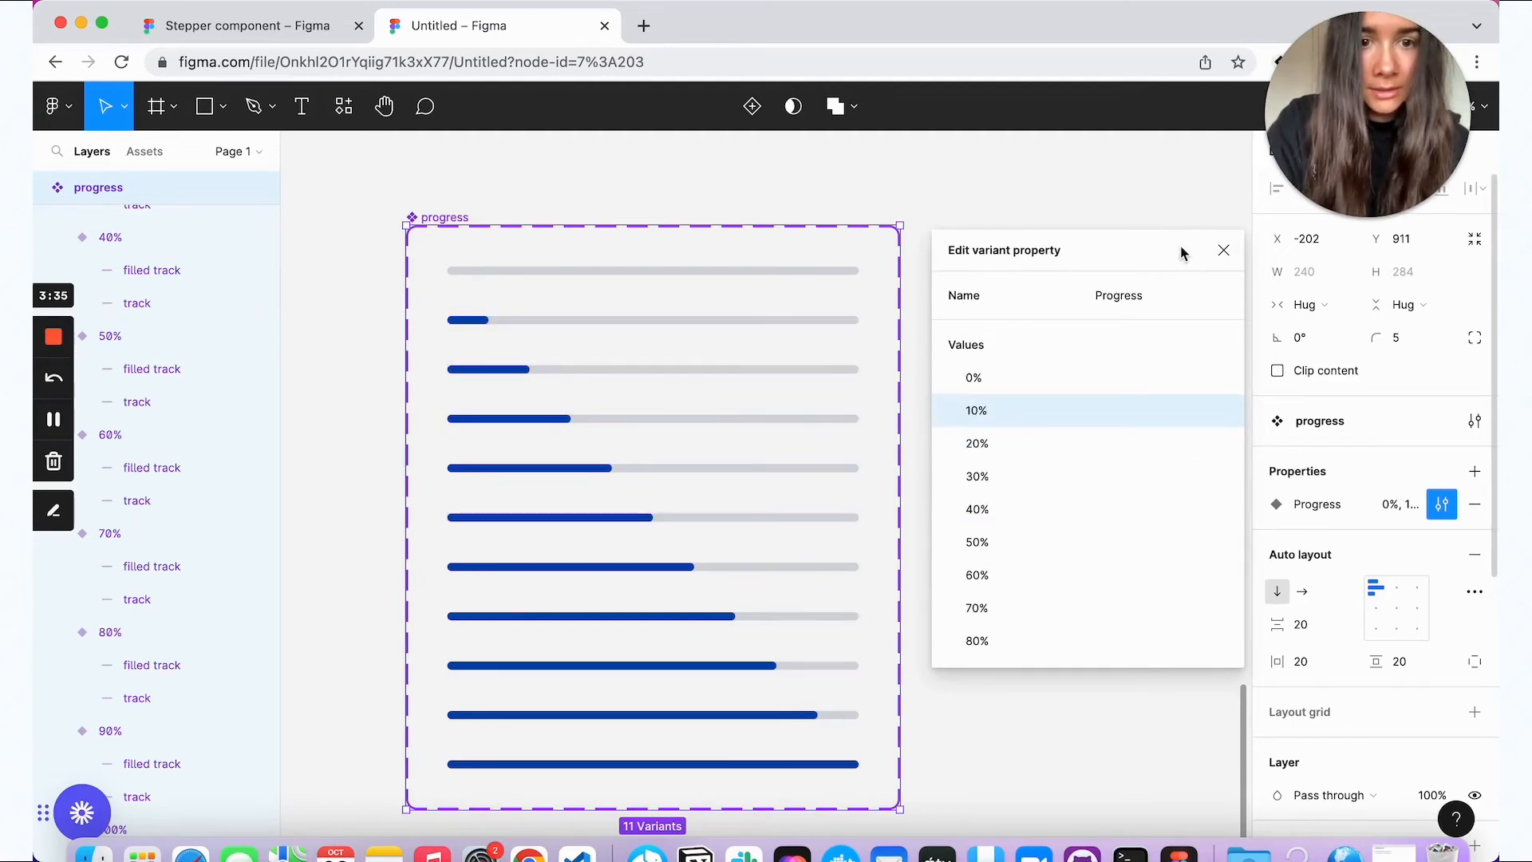
pyautogui.moveTo(1181, 253); pyautogui.dragTo(1182, 233)
pyautogui.click(1229, 234)
pyautogui.click(1121, 236)
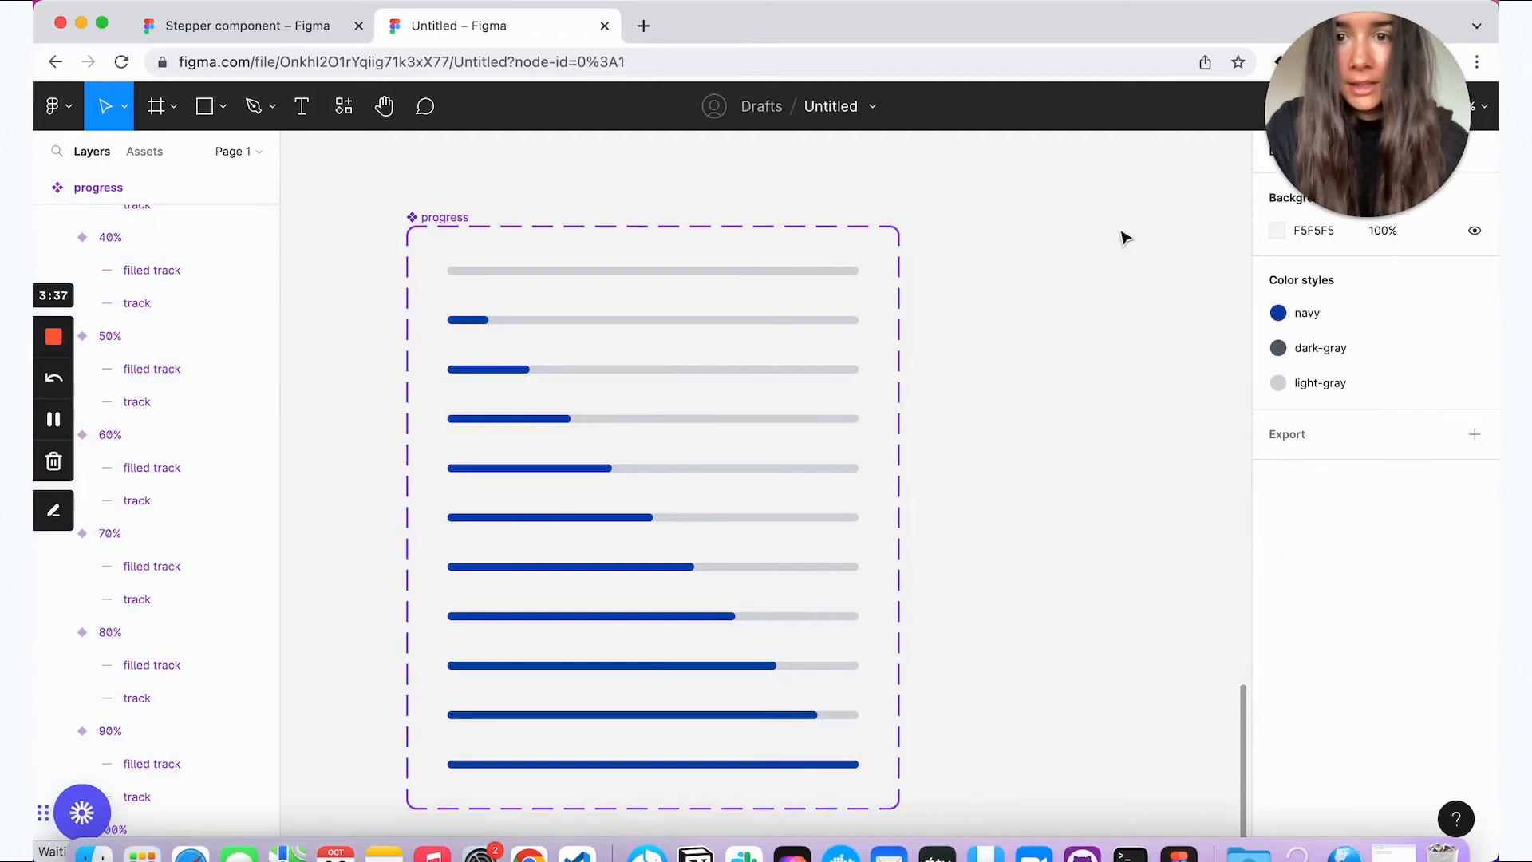
# Step: Search the components for "progress" and view the matches as a grid to examine the component's thumbnail
pyautogui.scroll(3, 1122, 233)
pyautogui.scroll(2, 1122, 232)
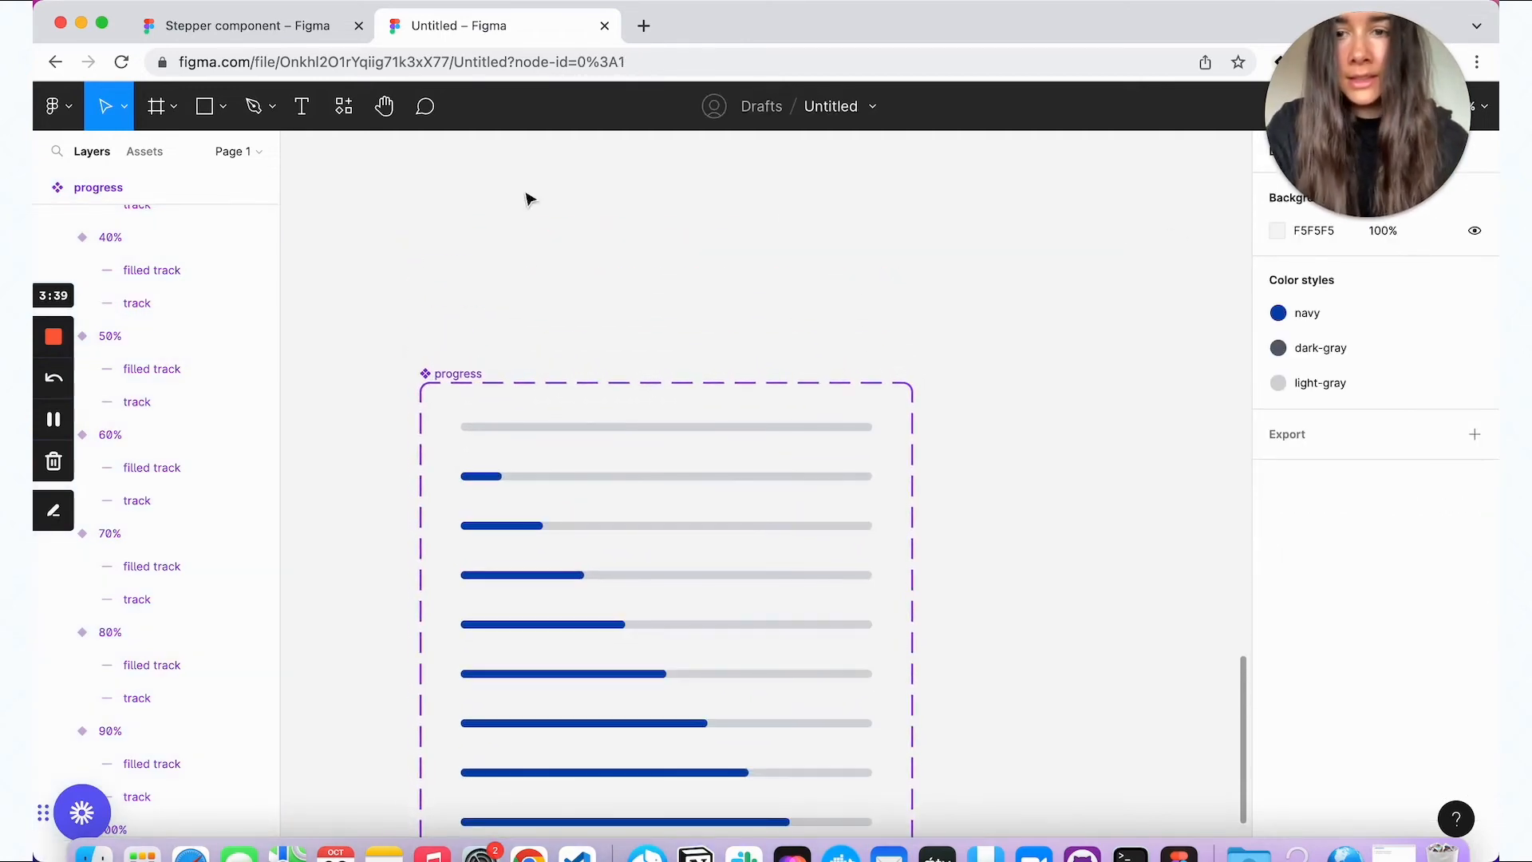
pyautogui.click(327, 105)
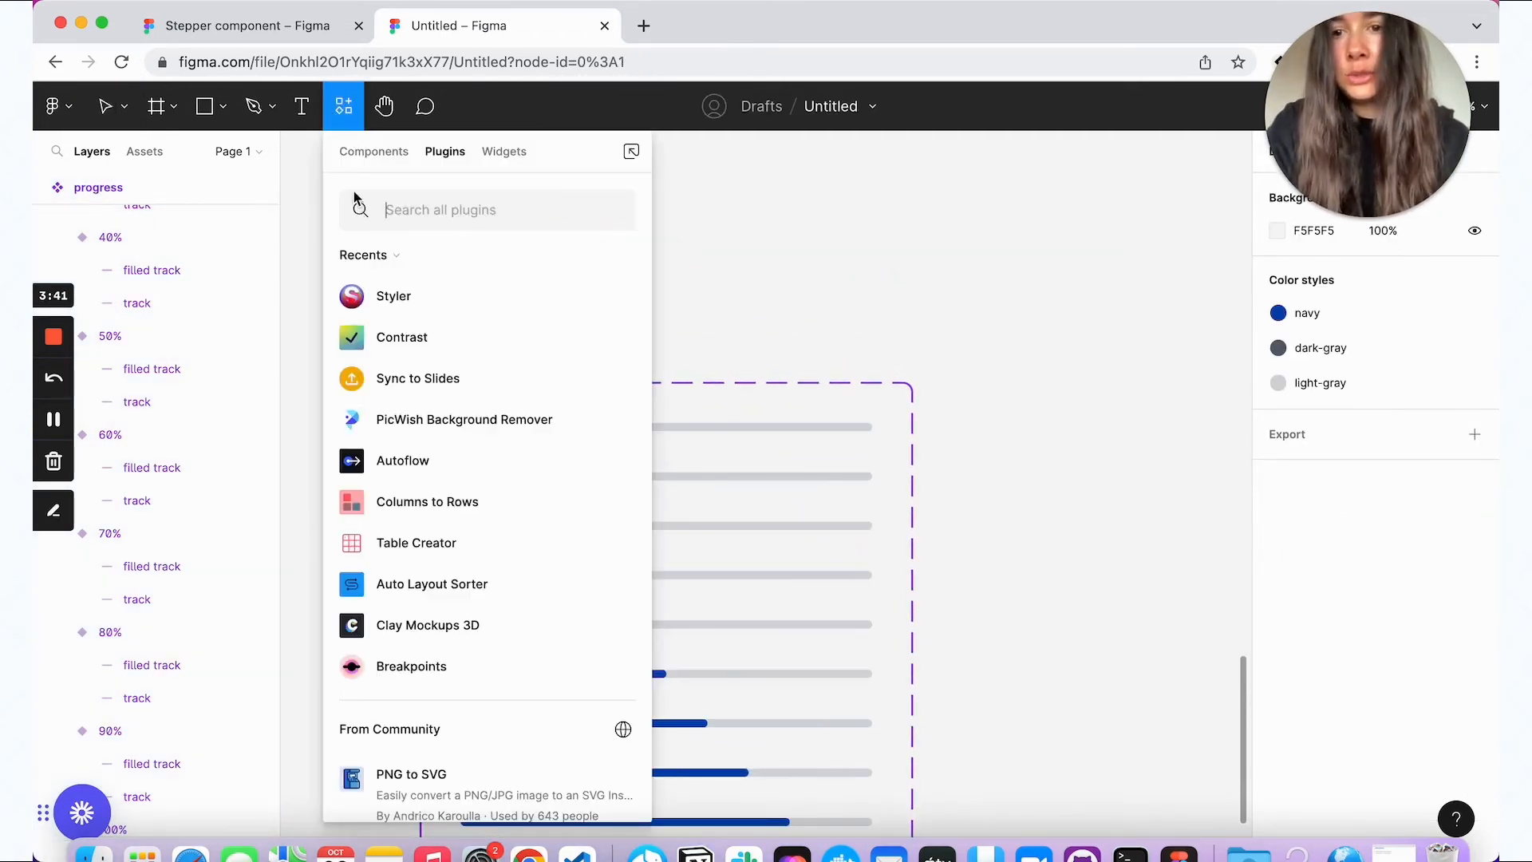
pyautogui.click(348, 160)
pyautogui.write('progress')
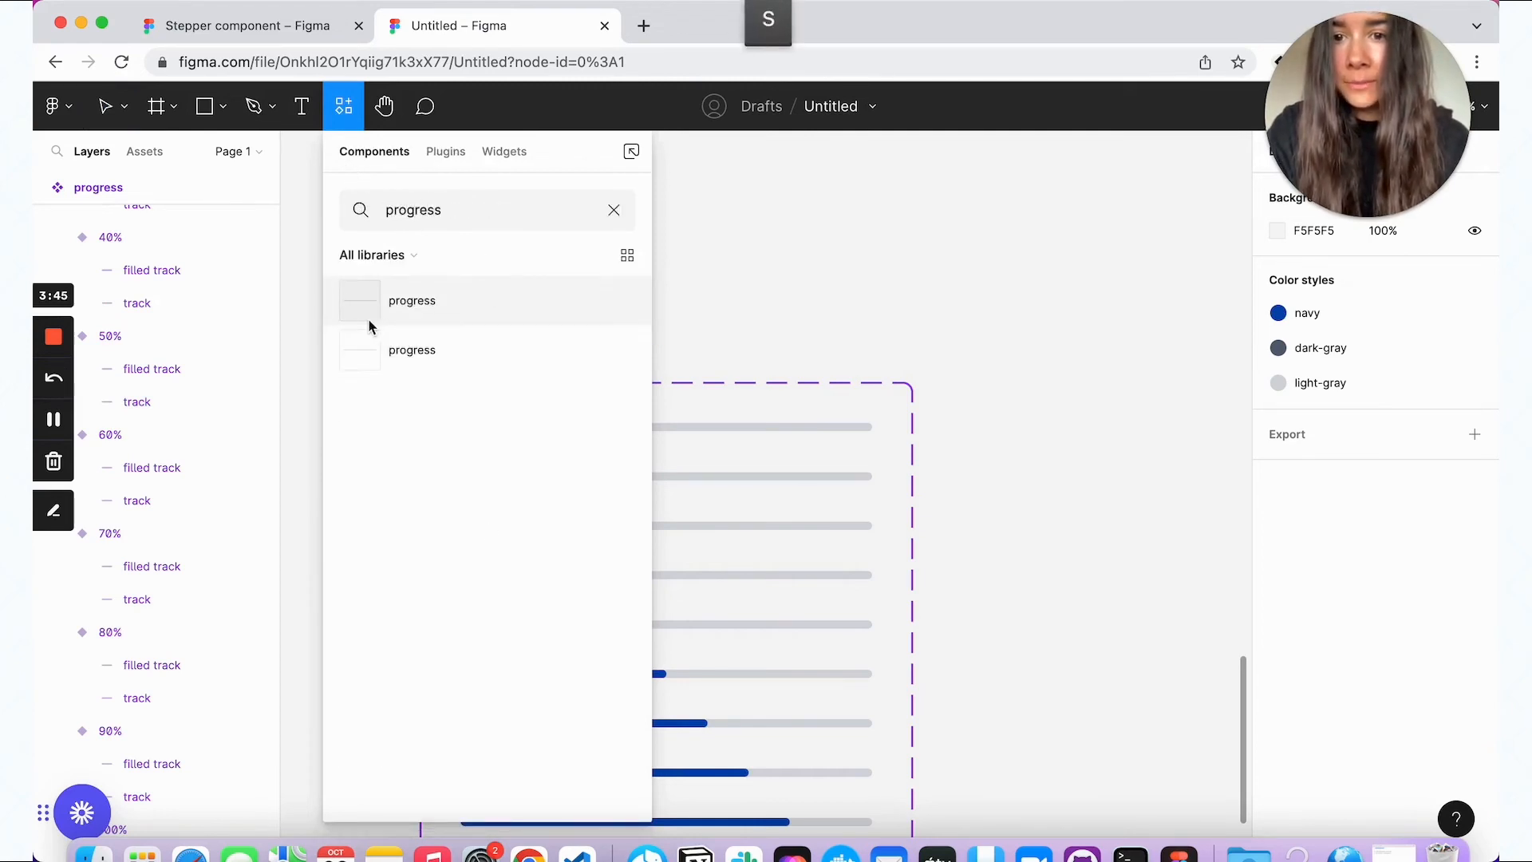
pyautogui.click(627, 255)
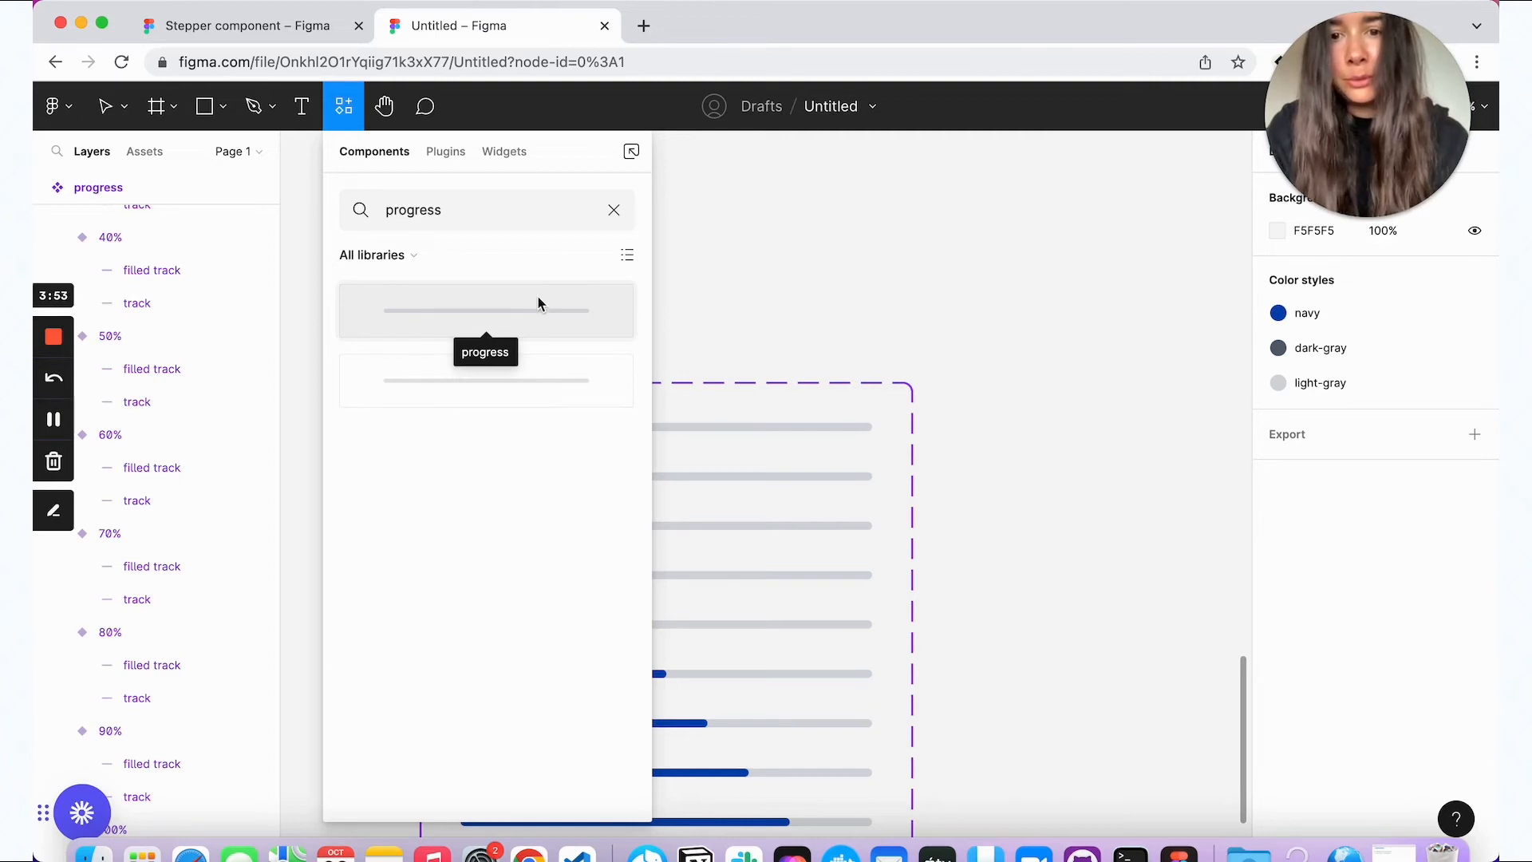
pyautogui.click(741, 272)
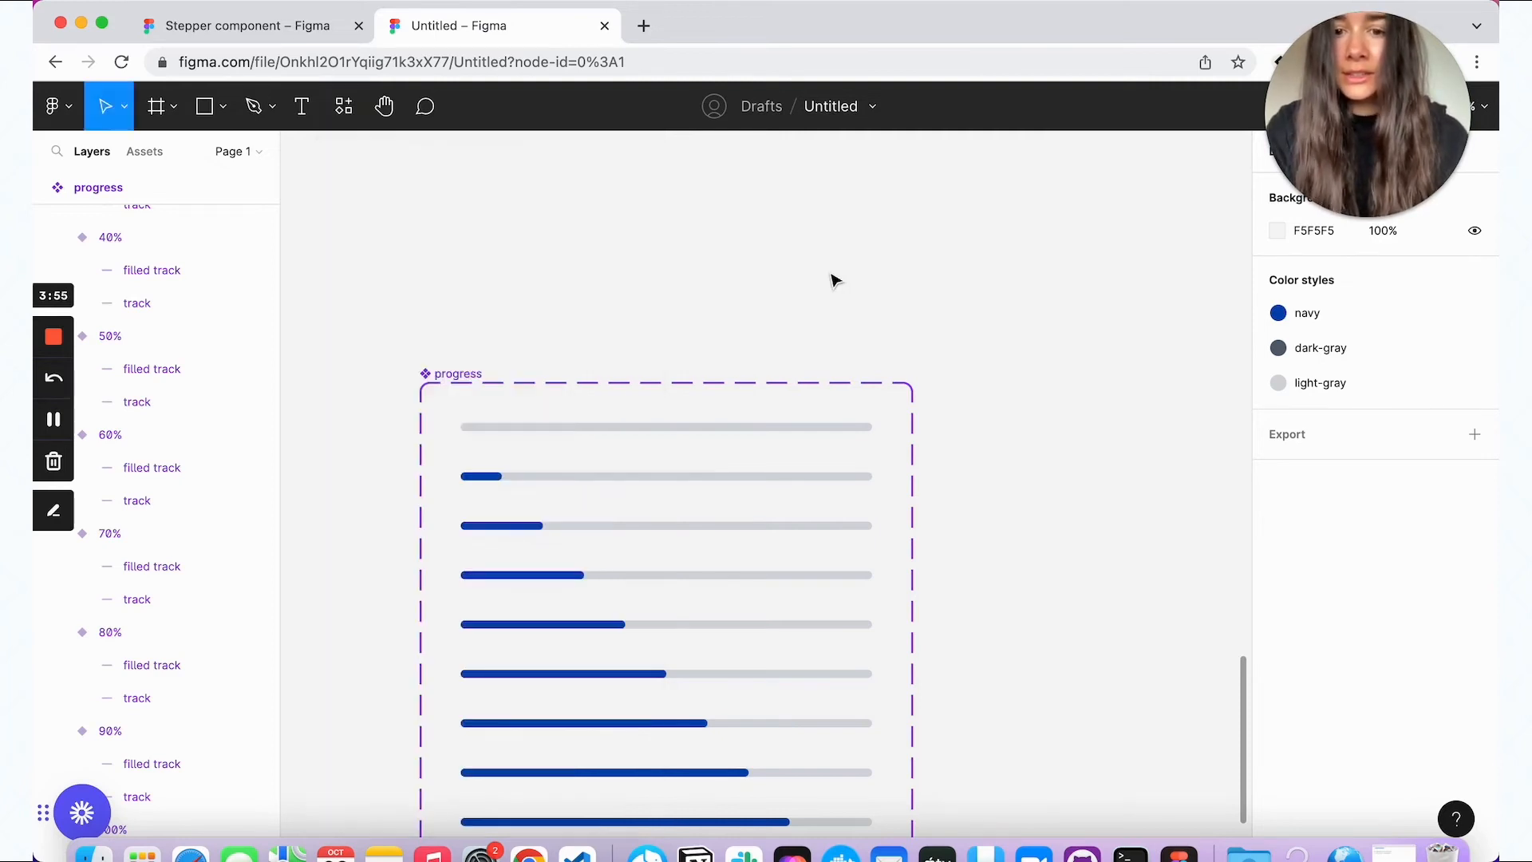
# Step: Move the 40% variant to the first position in the progress set and check the component's thumbnail among the components
pyautogui.scroll(-3, 831, 280)
pyautogui.click(608, 531)
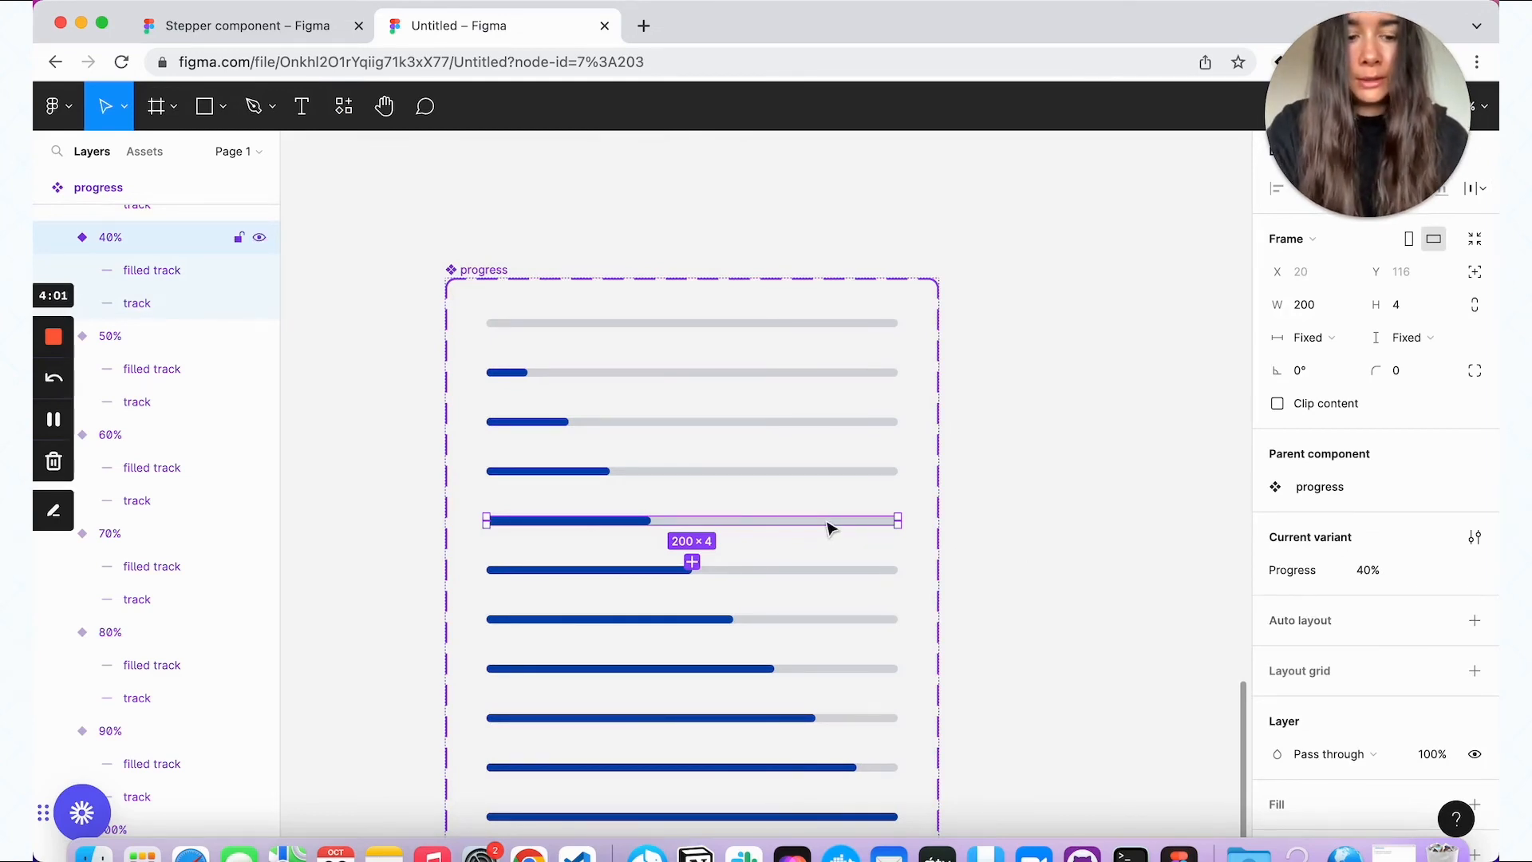
pyautogui.press('Up')
pyautogui.press('Up')
pyautogui.press('Up')
pyautogui.press('Up')
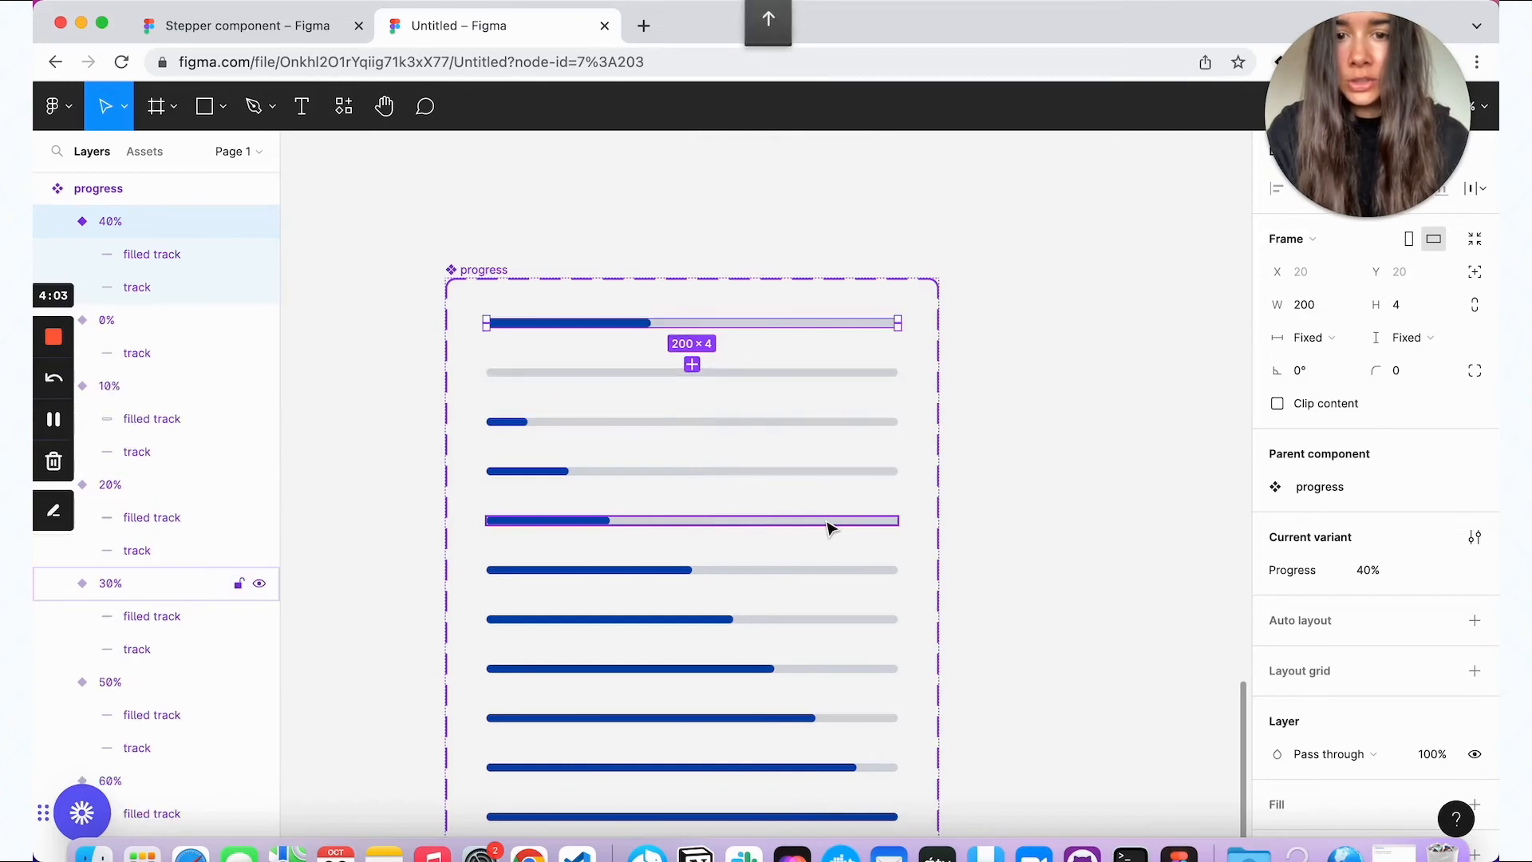
pyautogui.click(653, 241)
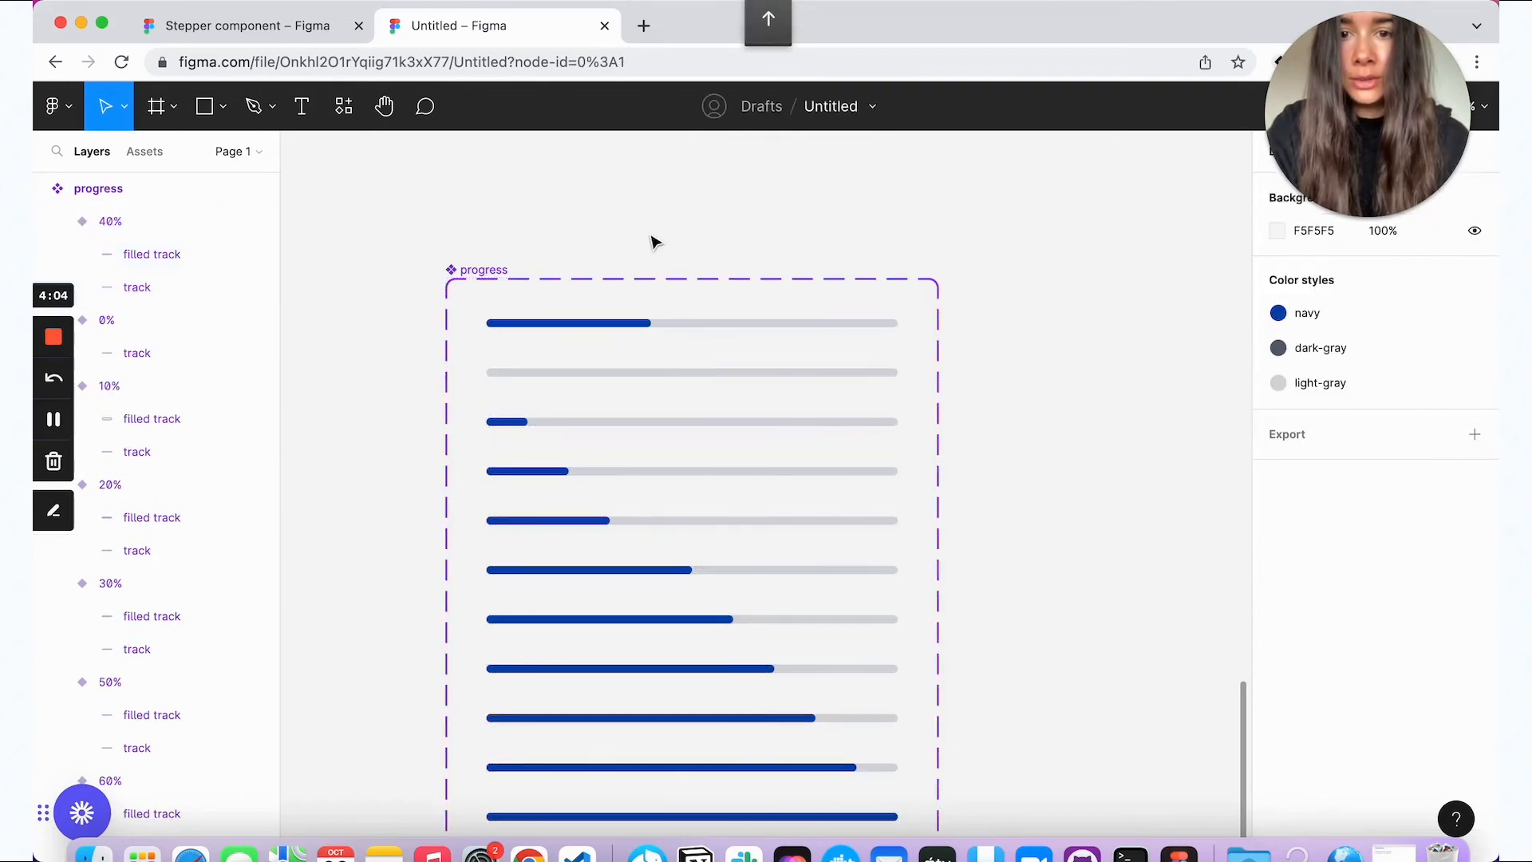
pyautogui.click(332, 109)
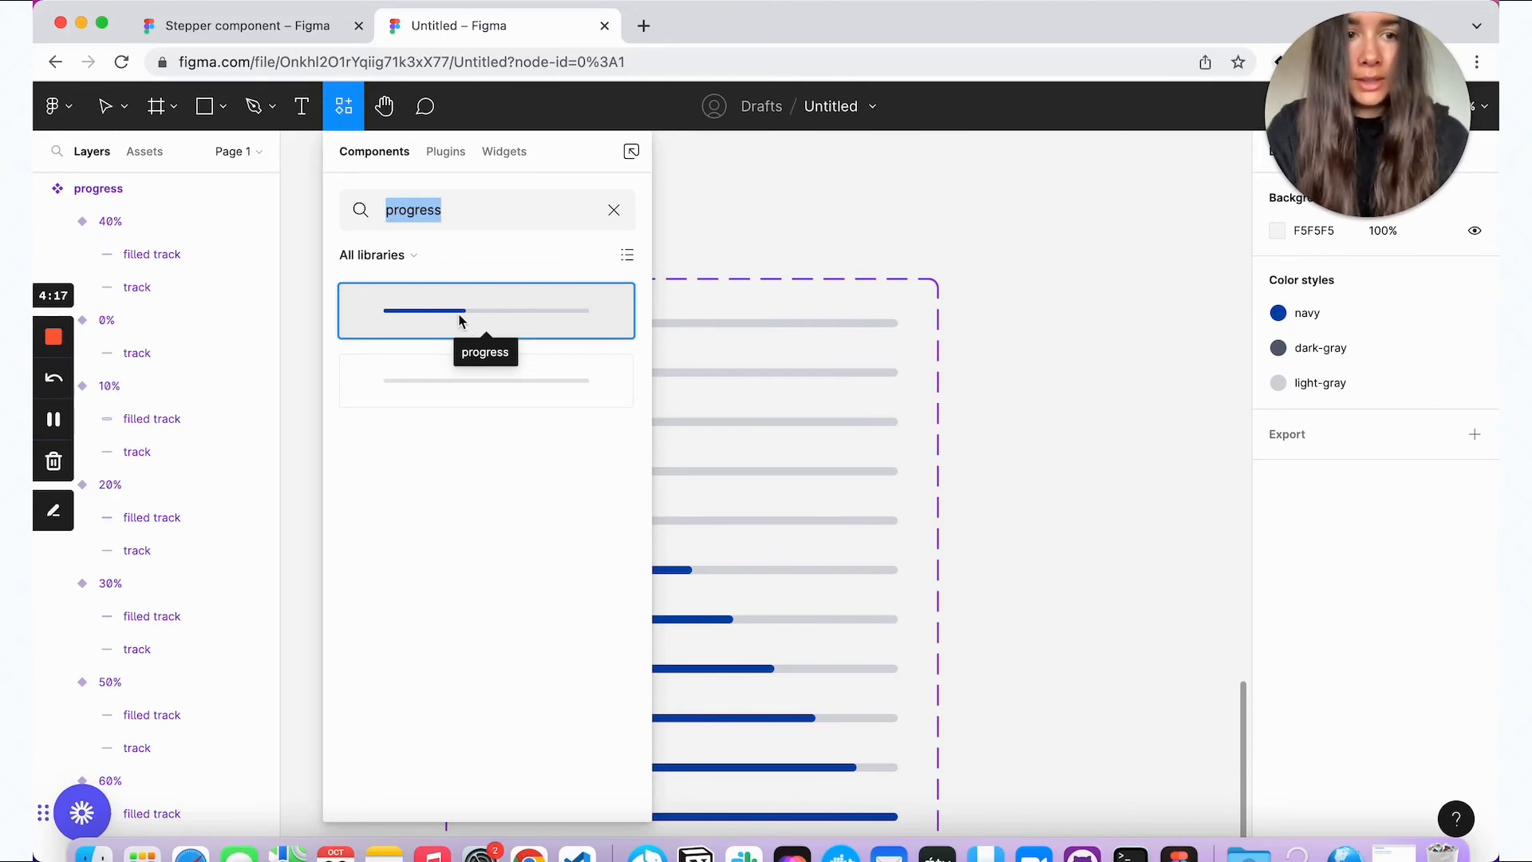
# Step: Place an instance of the 40% progress variant above the component set and stretch it to 326 wide to test its resizing
pyautogui.click(795, 251)
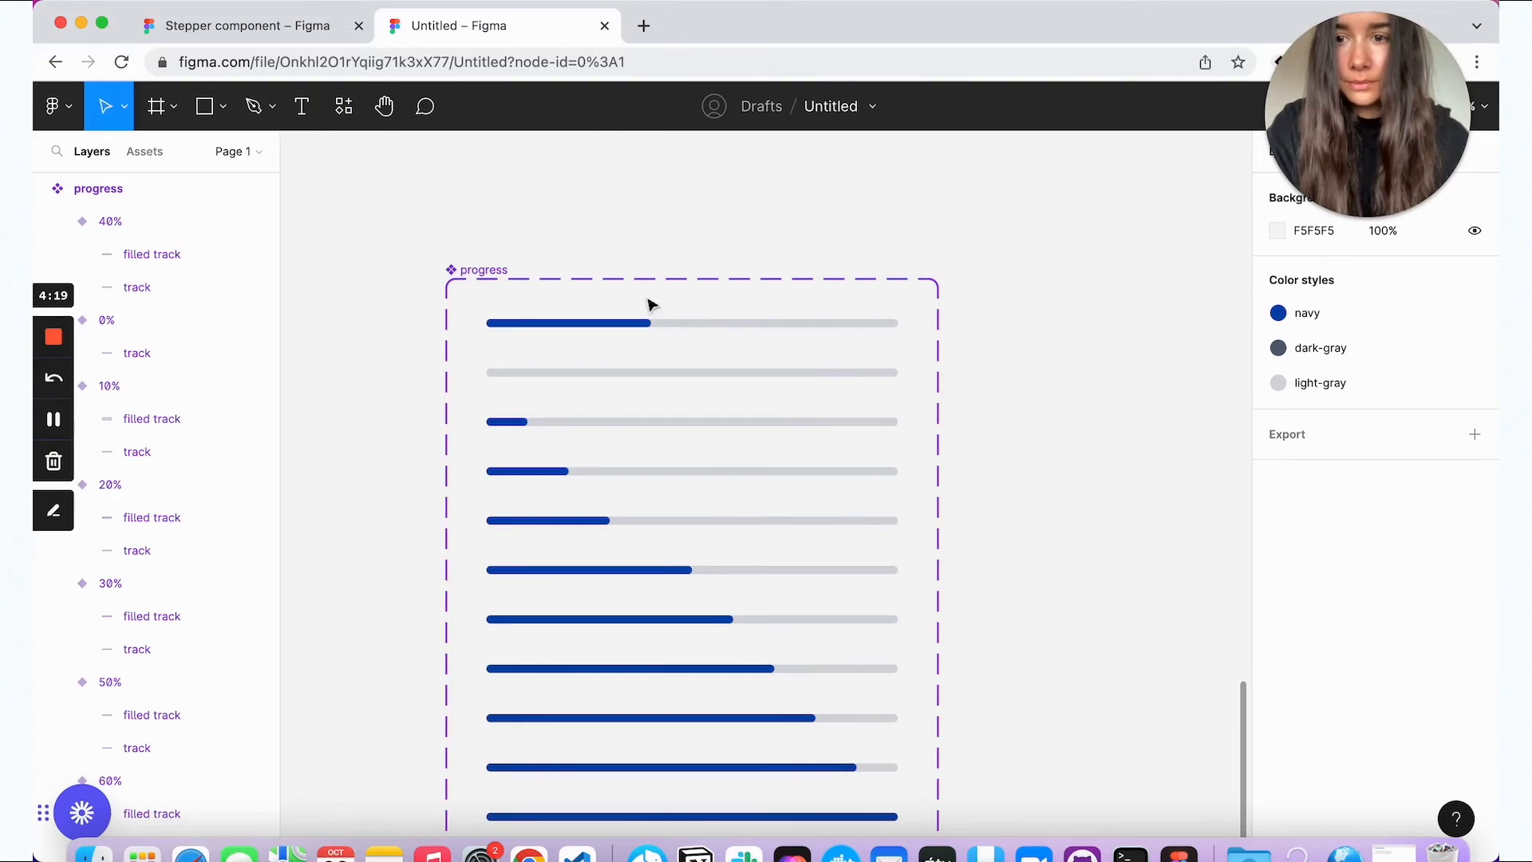
pyautogui.click(61, 414)
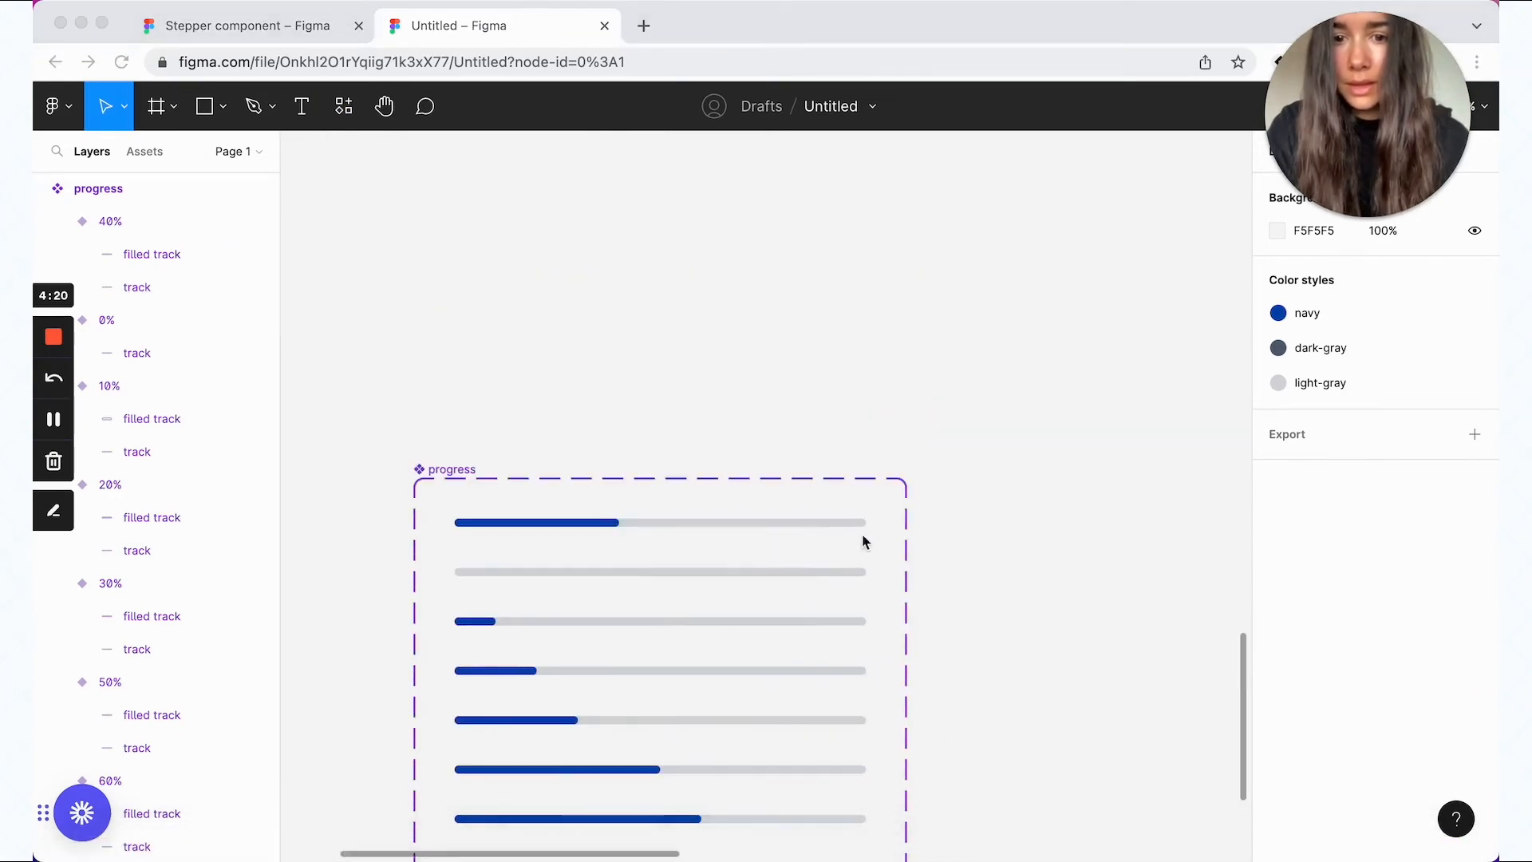
pyautogui.click(763, 529)
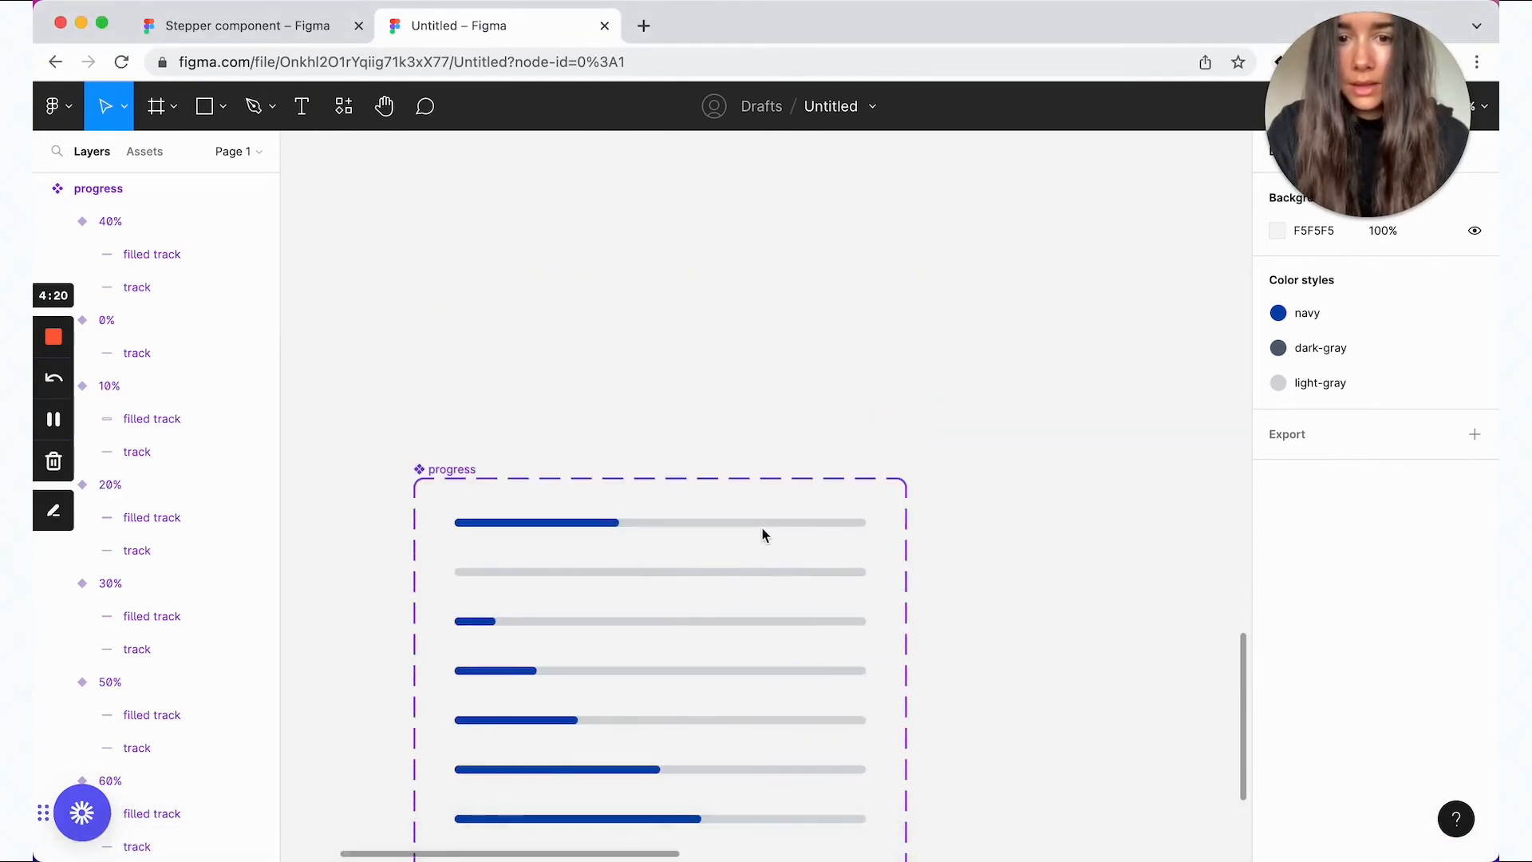
pyautogui.click(764, 533)
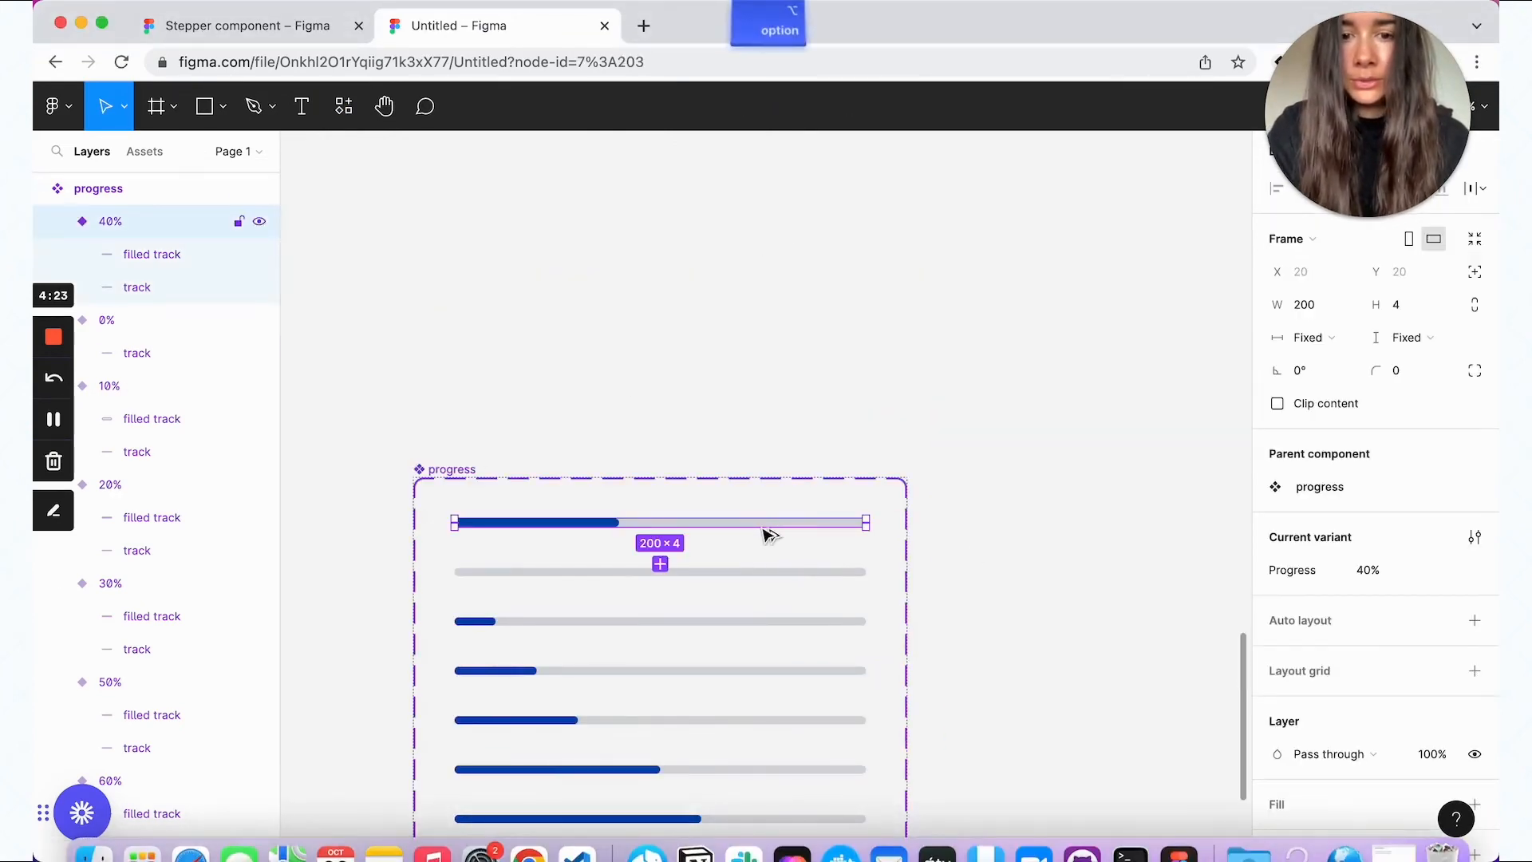
pyautogui.moveTo(766, 530); pyautogui.dragTo(1138, 325)
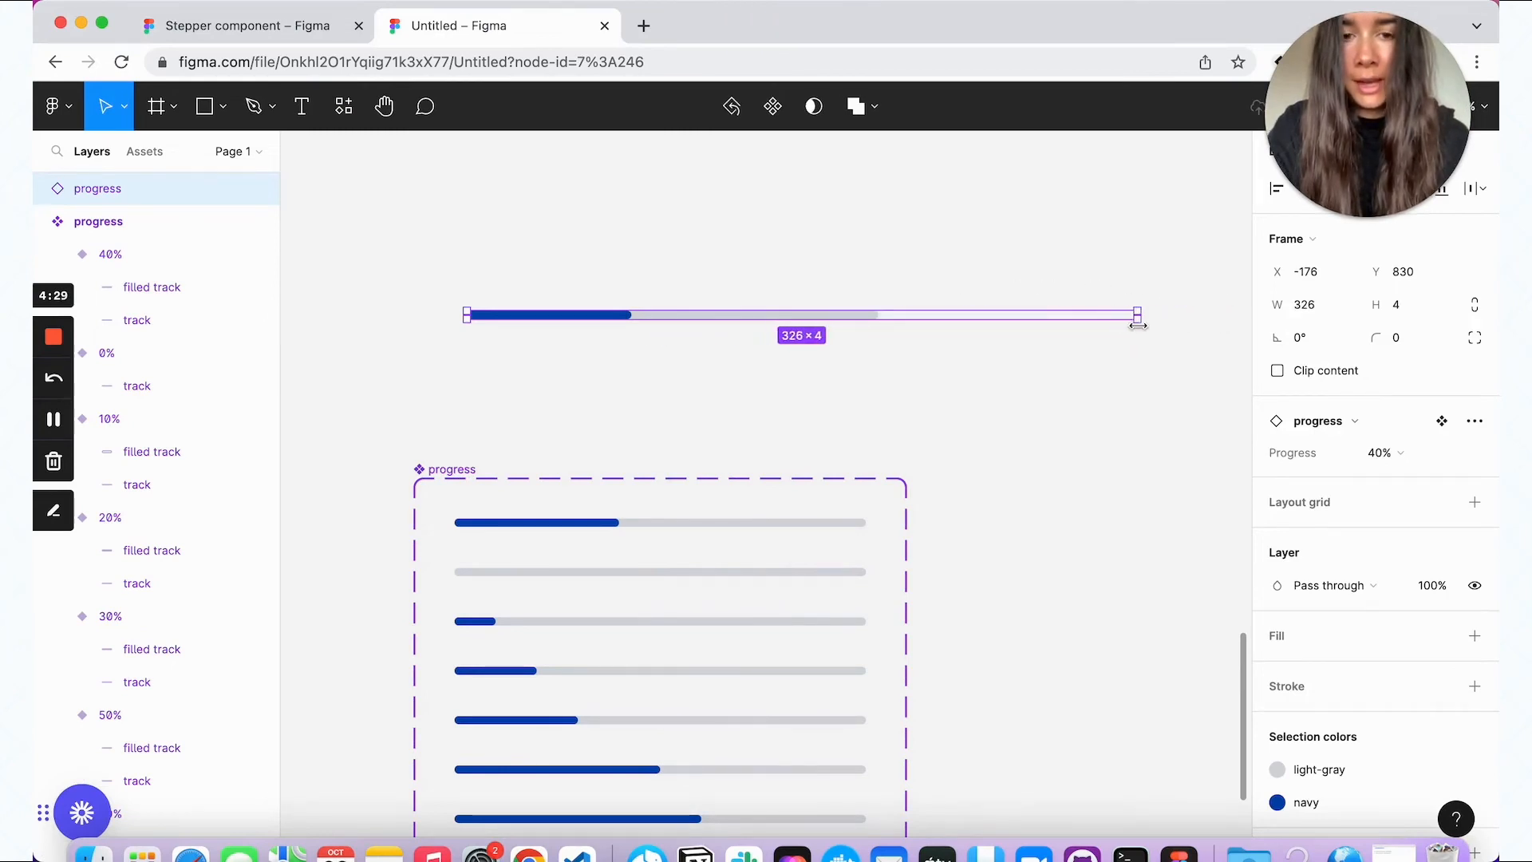
pyautogui.click(1073, 462)
# Step: Set the horizontal constraint of the track layers in all progress variants to Scale
pyautogui.click(784, 525)
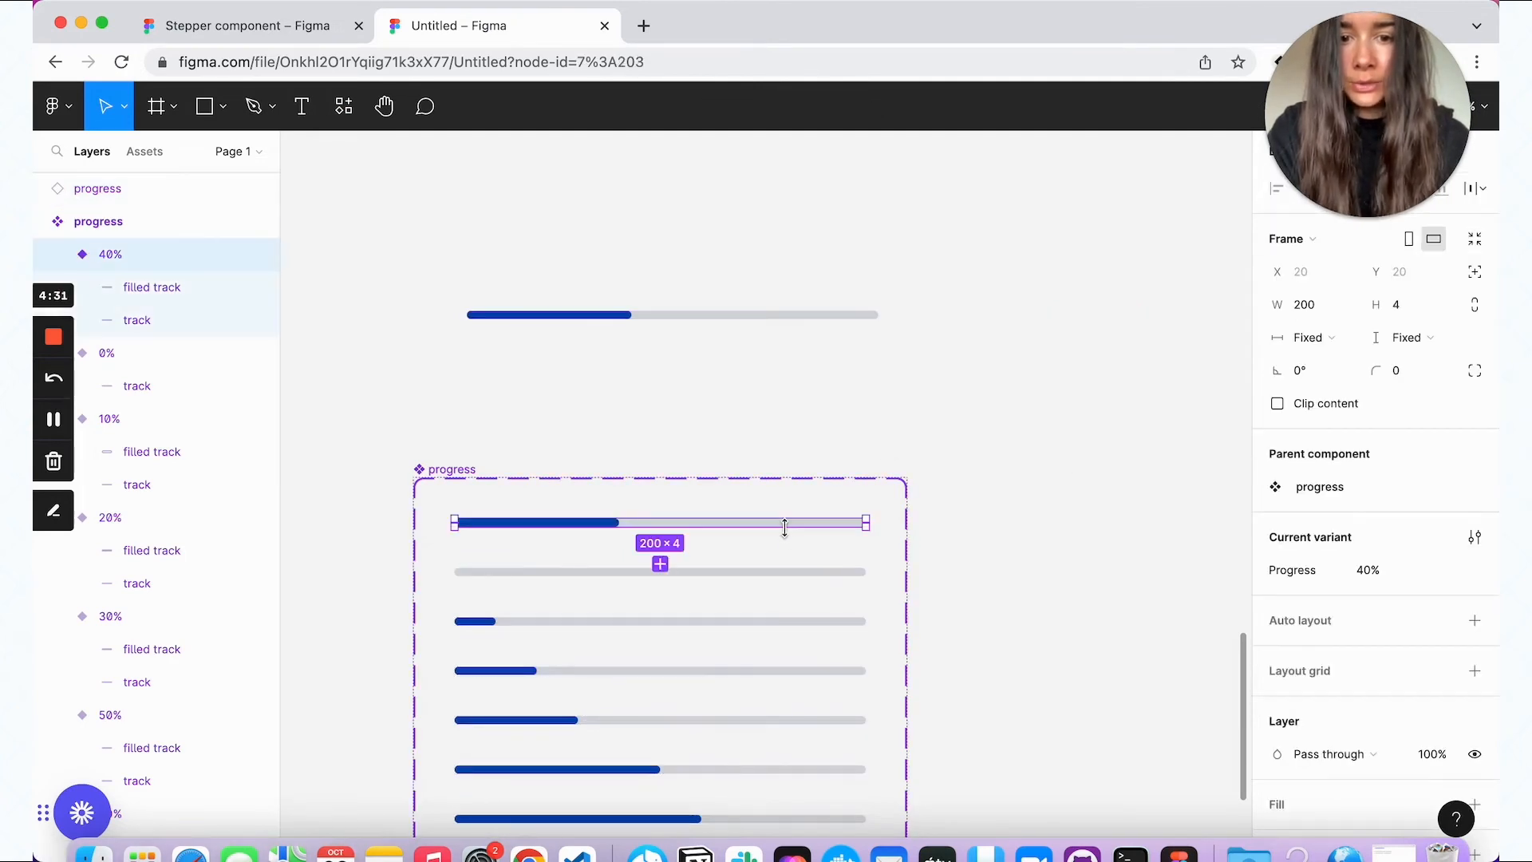
pyautogui.doubleClick(704, 524)
pyautogui.click(661, 565)
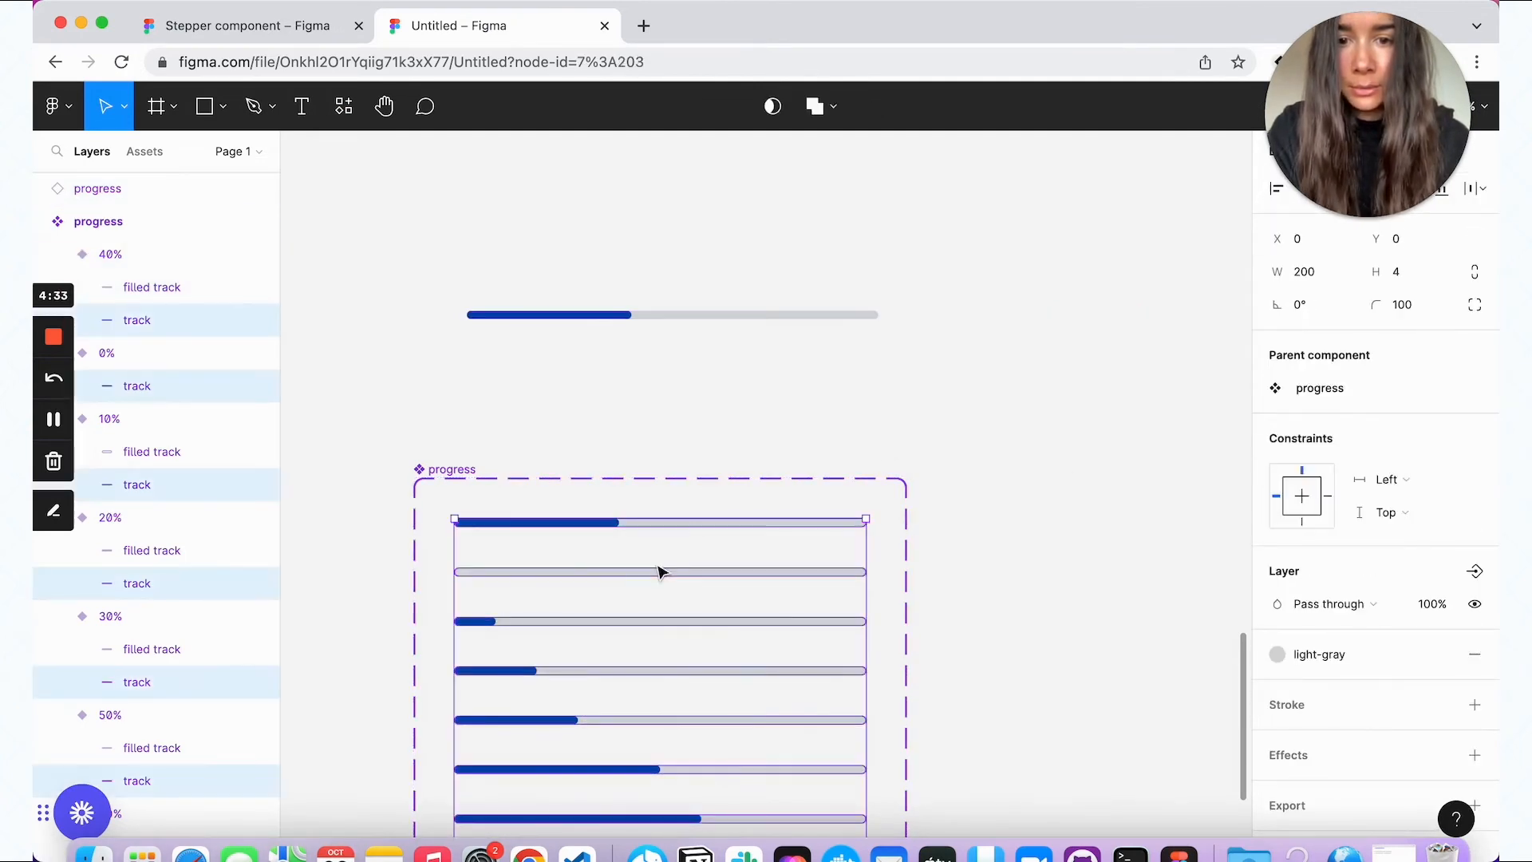
pyautogui.scroll(-2, 725, 418)
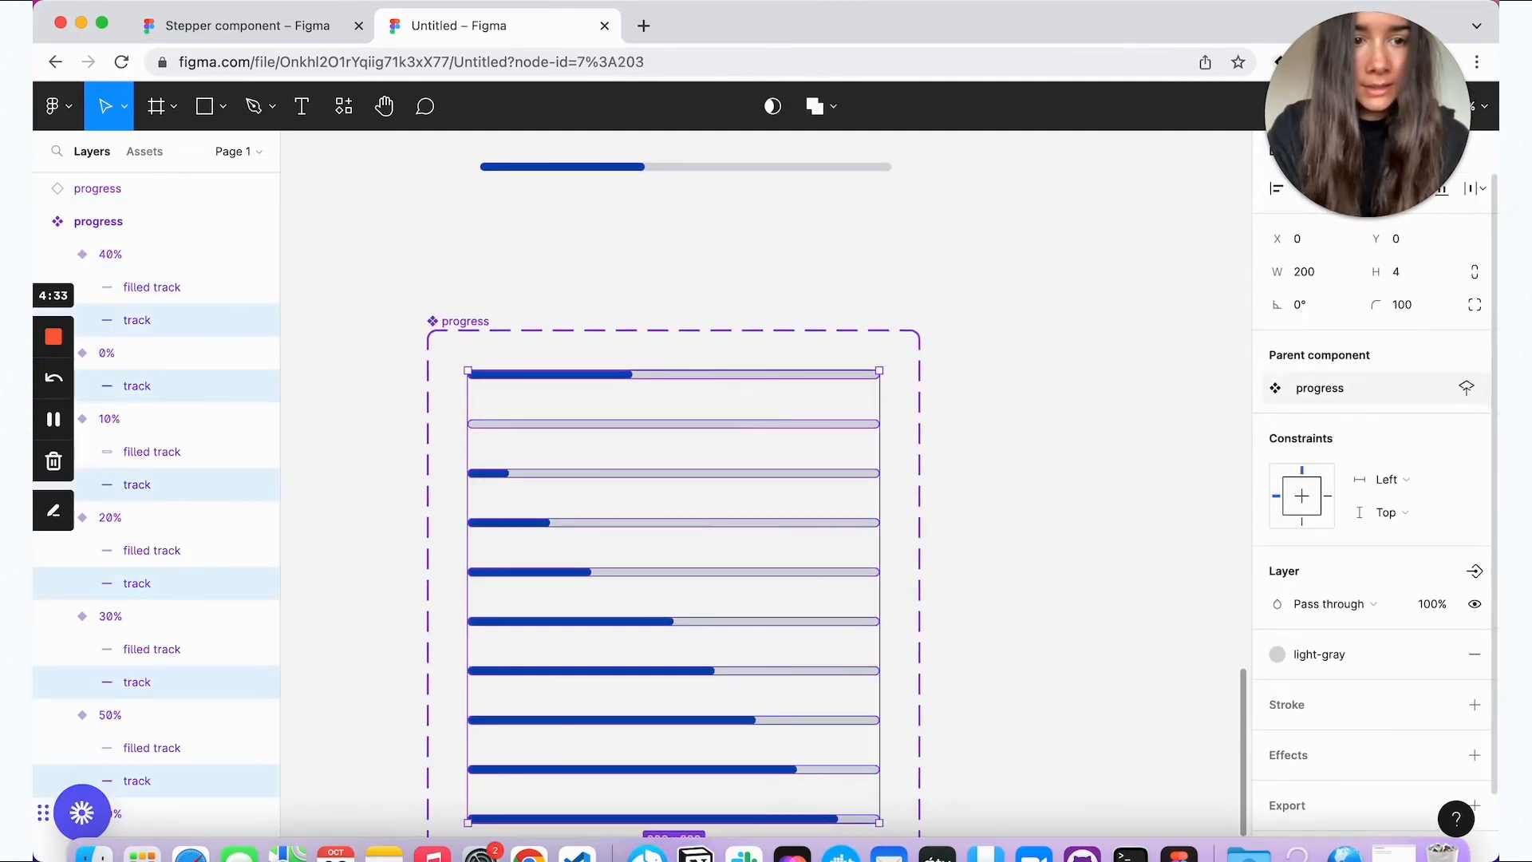
pyautogui.click(1408, 495)
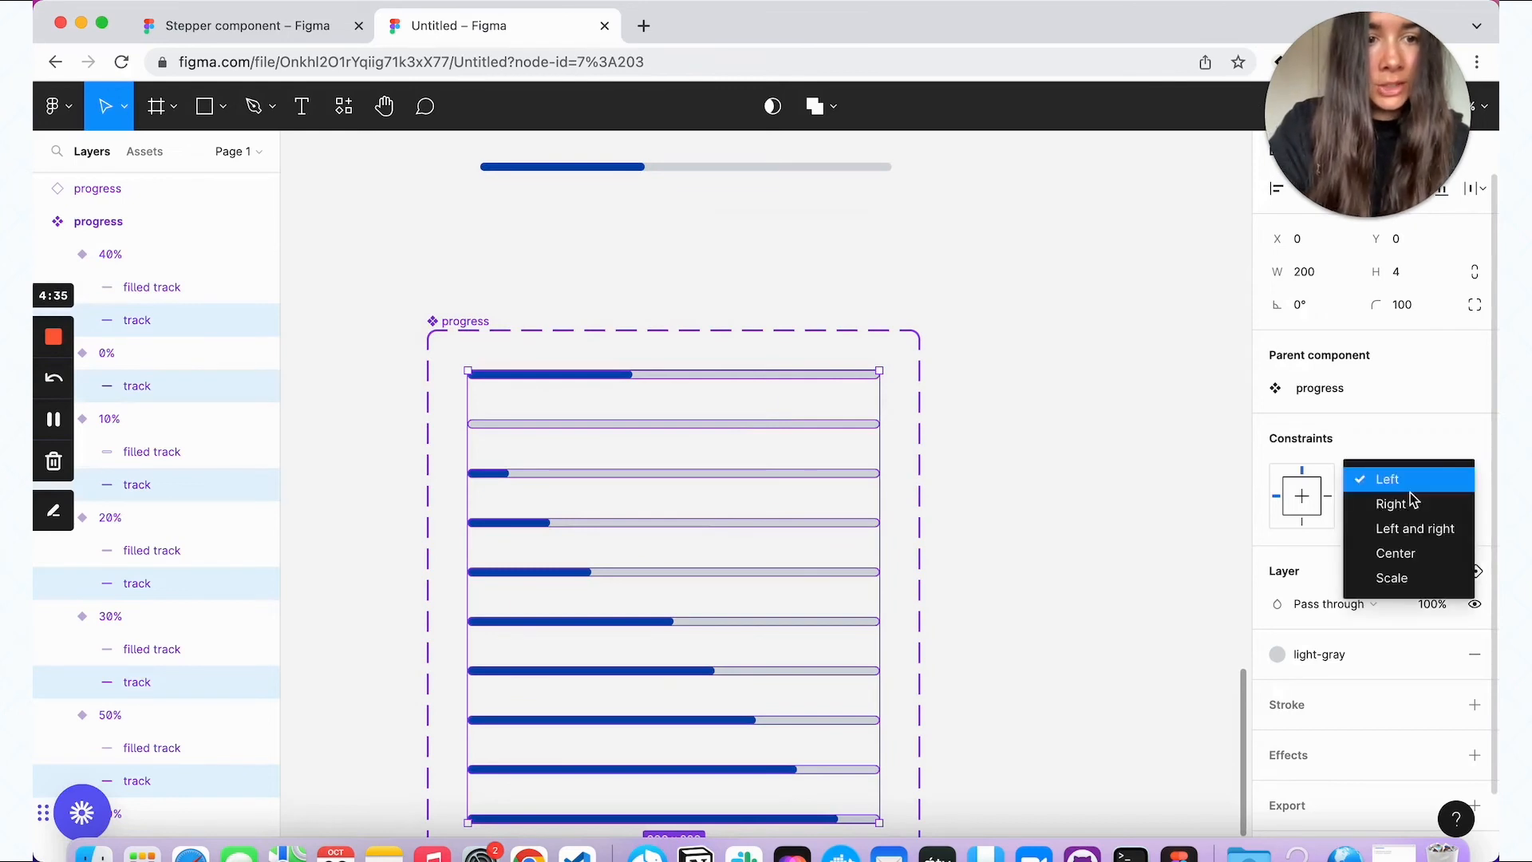
pyautogui.click(1424, 576)
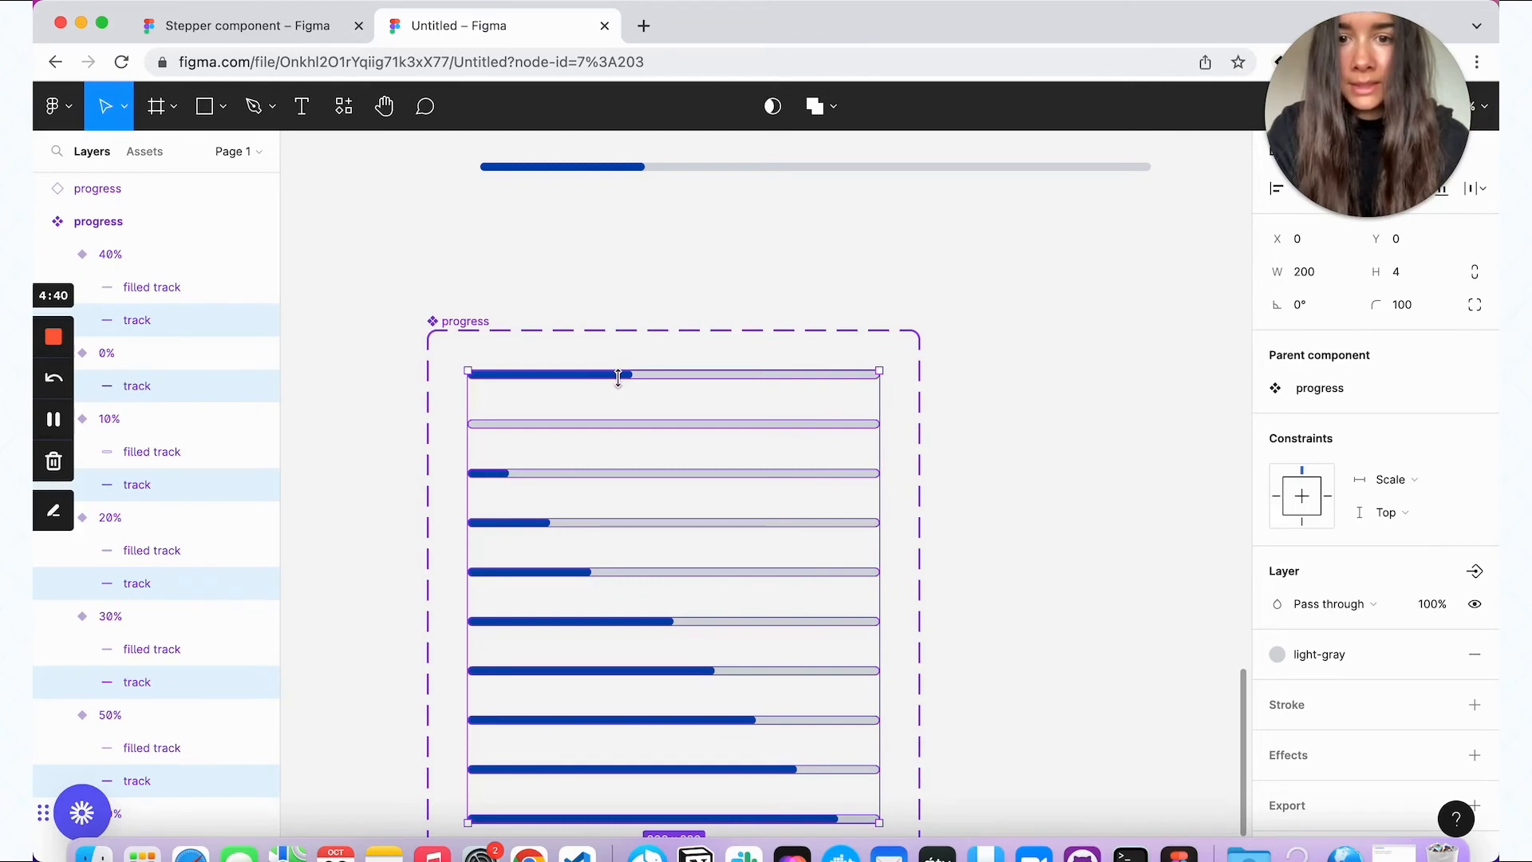
# Step: Set the horizontal constraint of the filled track layers in all progress variants to Scale
pyautogui.click(621, 410)
pyautogui.doubleClick(608, 384)
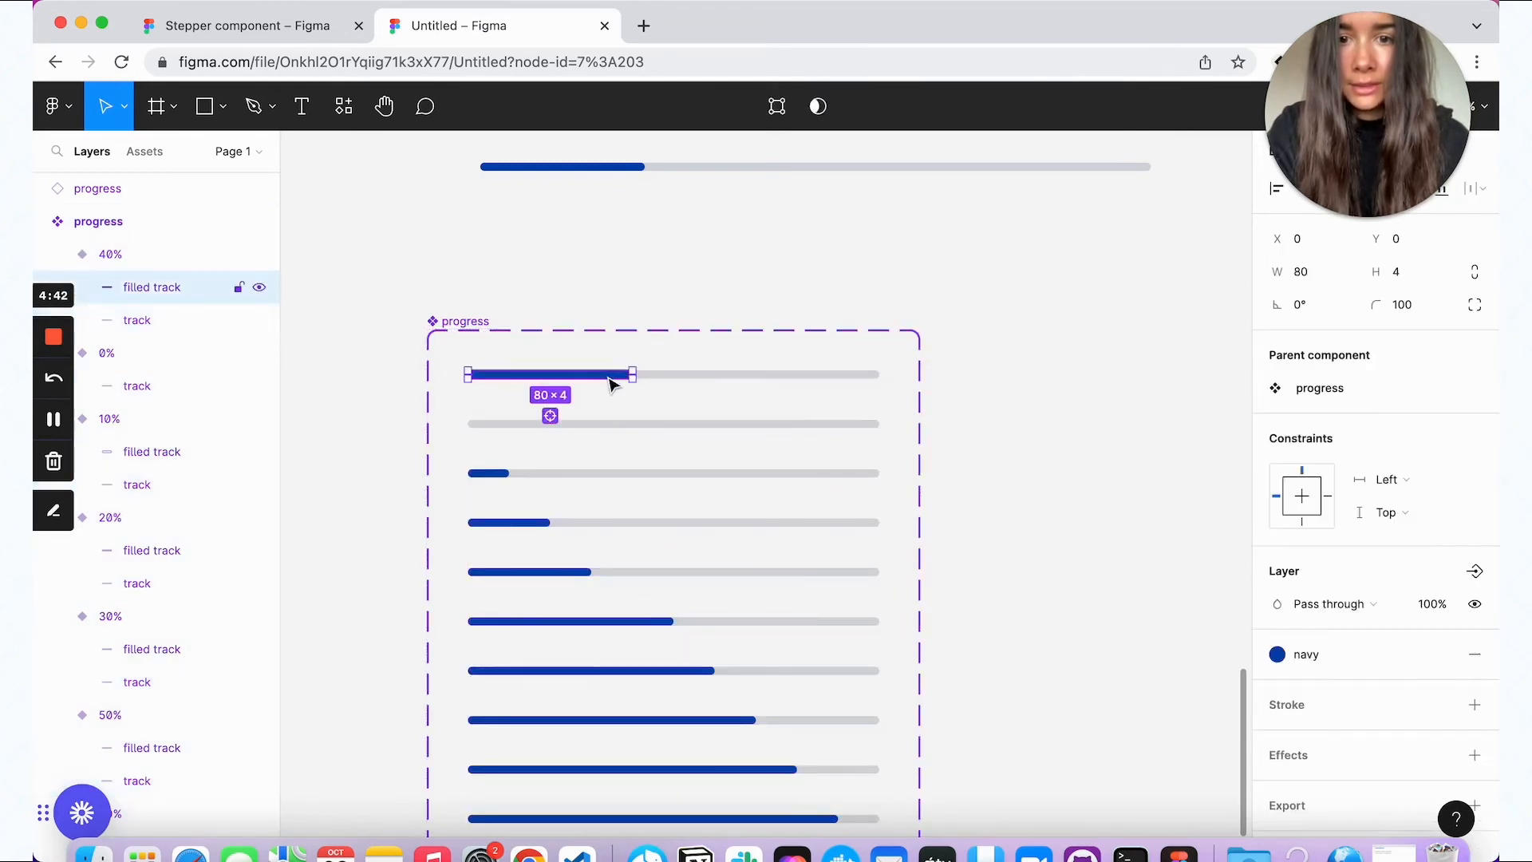
pyautogui.press('alt+super+a')
pyautogui.click(1441, 482)
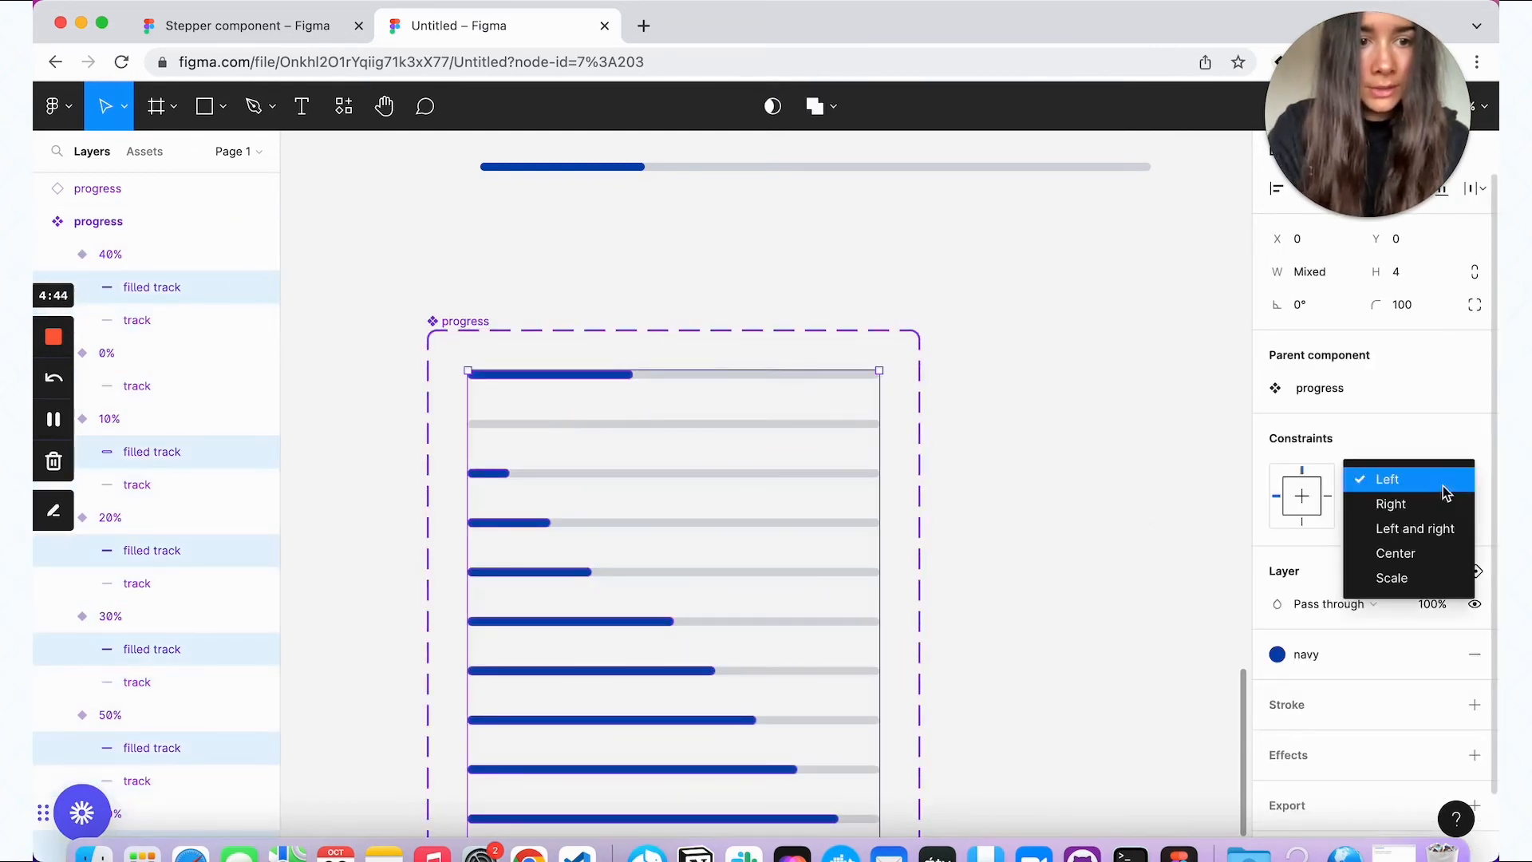
pyautogui.click(1437, 578)
# Step: Test the scaling of the progress instance above the set by resizing it to a width of 306
pyautogui.click(966, 171)
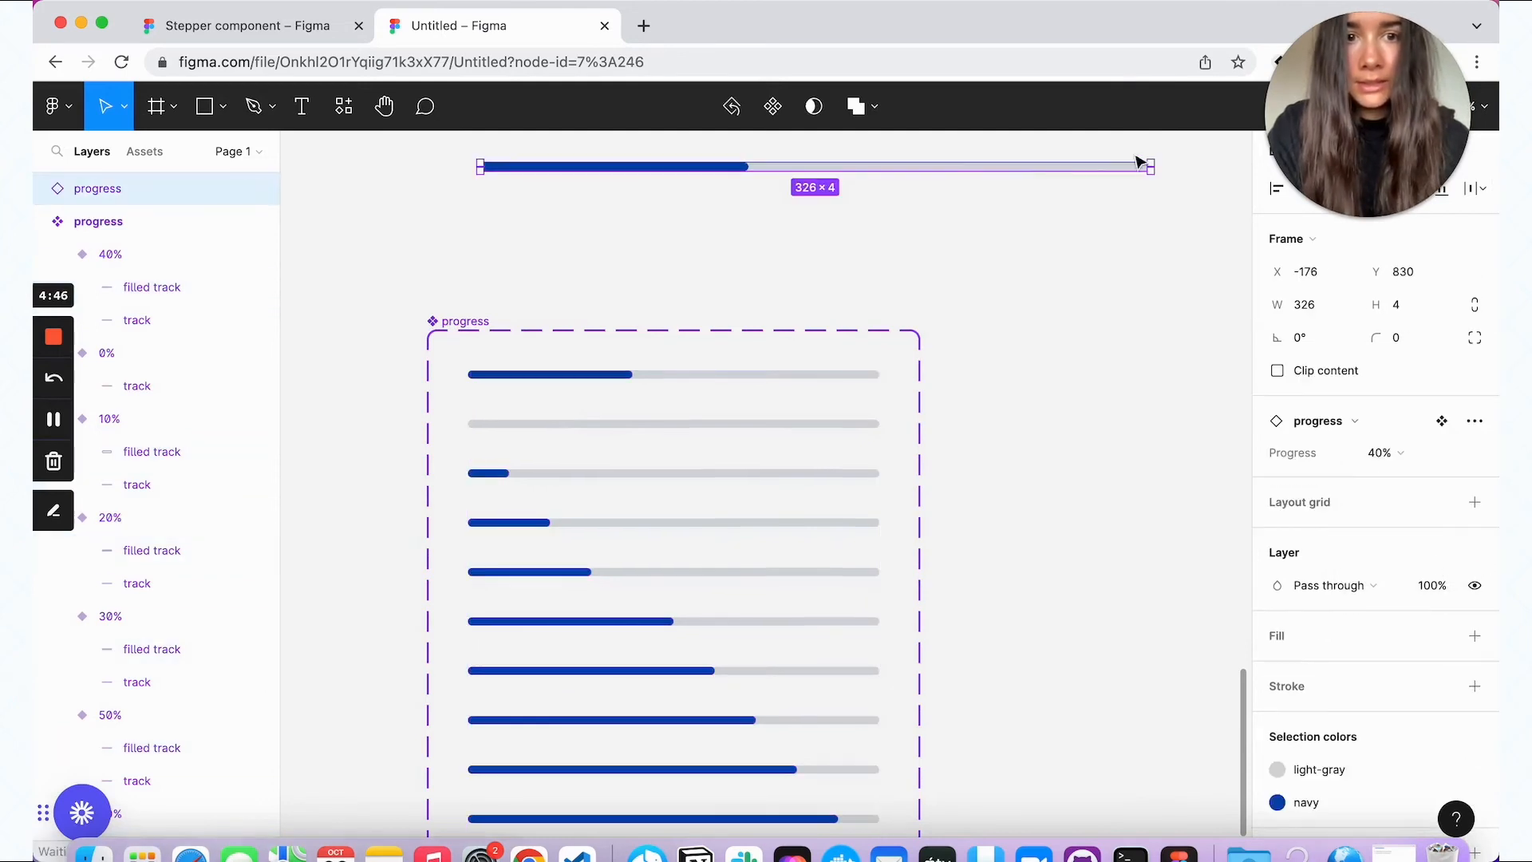
pyautogui.moveTo(1153, 170); pyautogui.dragTo(992, 266)
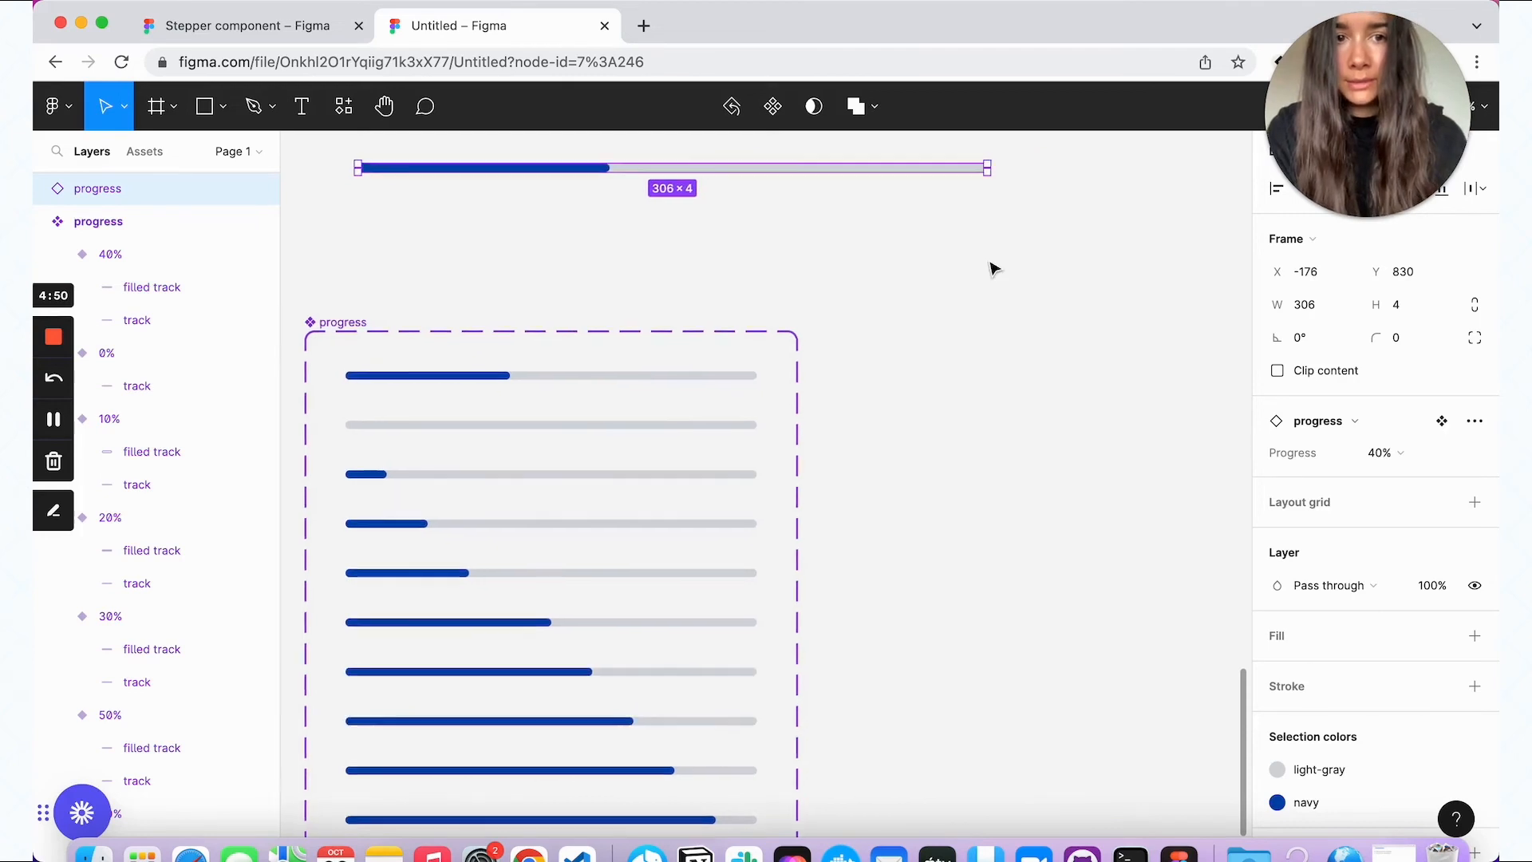
pyautogui.hscroll(-2, 992, 266)
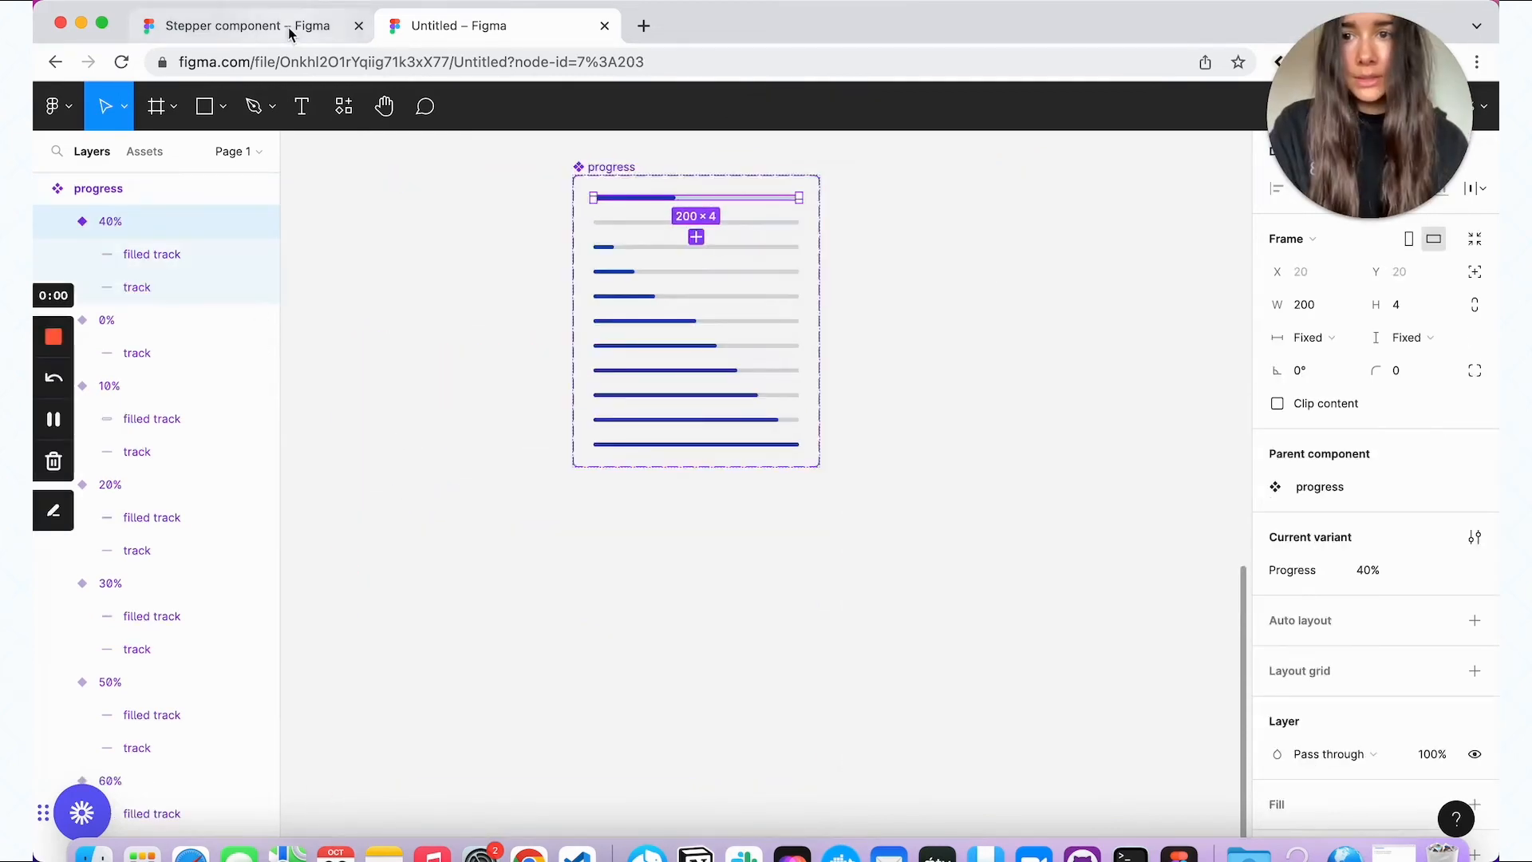
# Step: Check stepper-mobile in the Stepper component file, and place an instance of the 40% variant below the progress set in the Untitled file
pyautogui.click(288, 27)
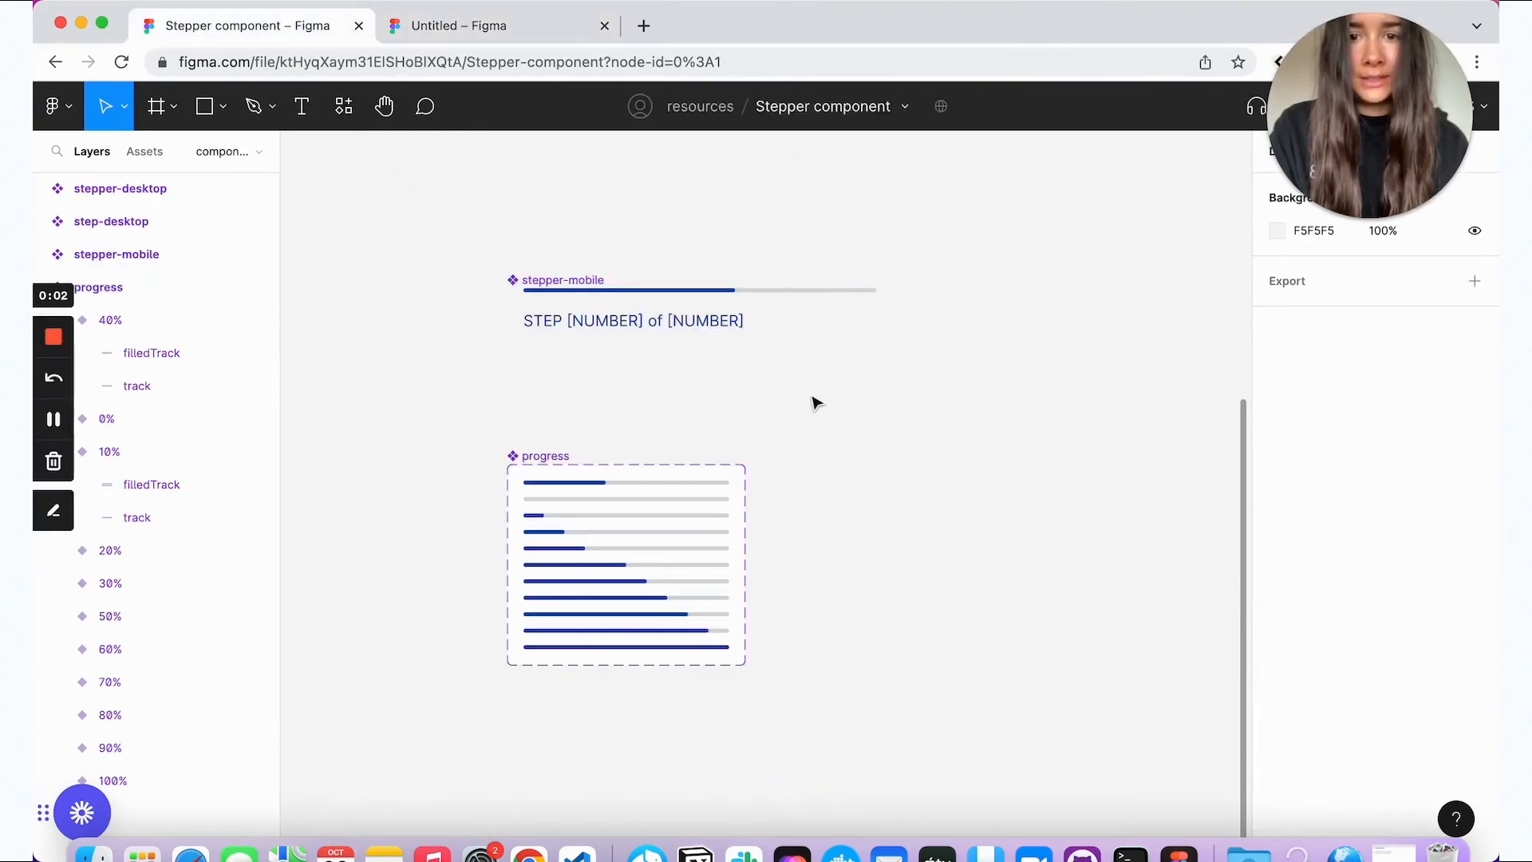
pyautogui.click(537, 28)
pyautogui.click(932, 208)
pyautogui.moveTo(770, 206); pyautogui.dragTo(763, 585)
pyautogui.scroll(-2, 762, 587)
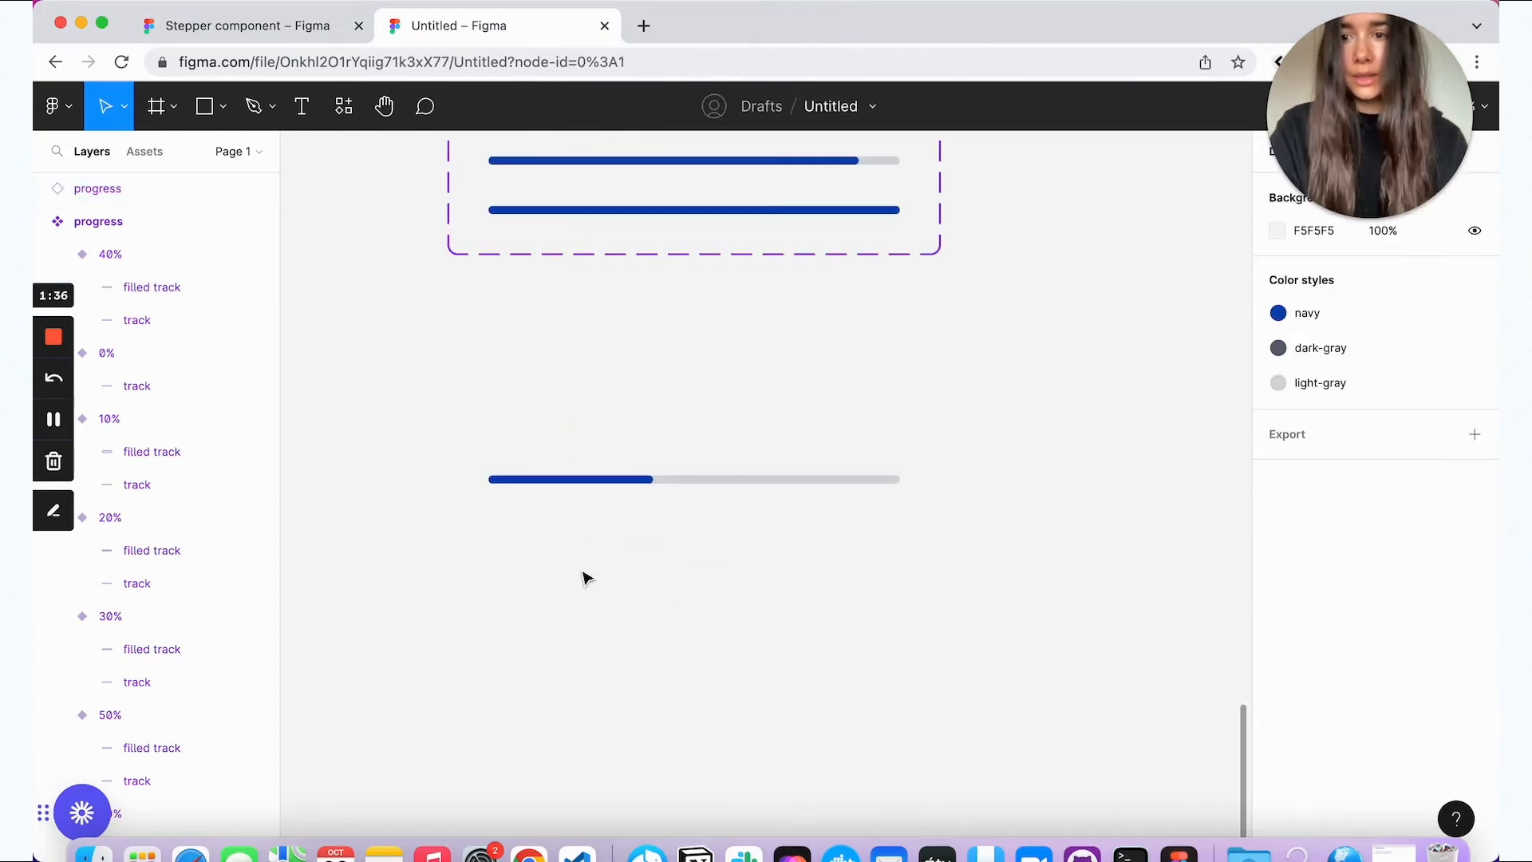
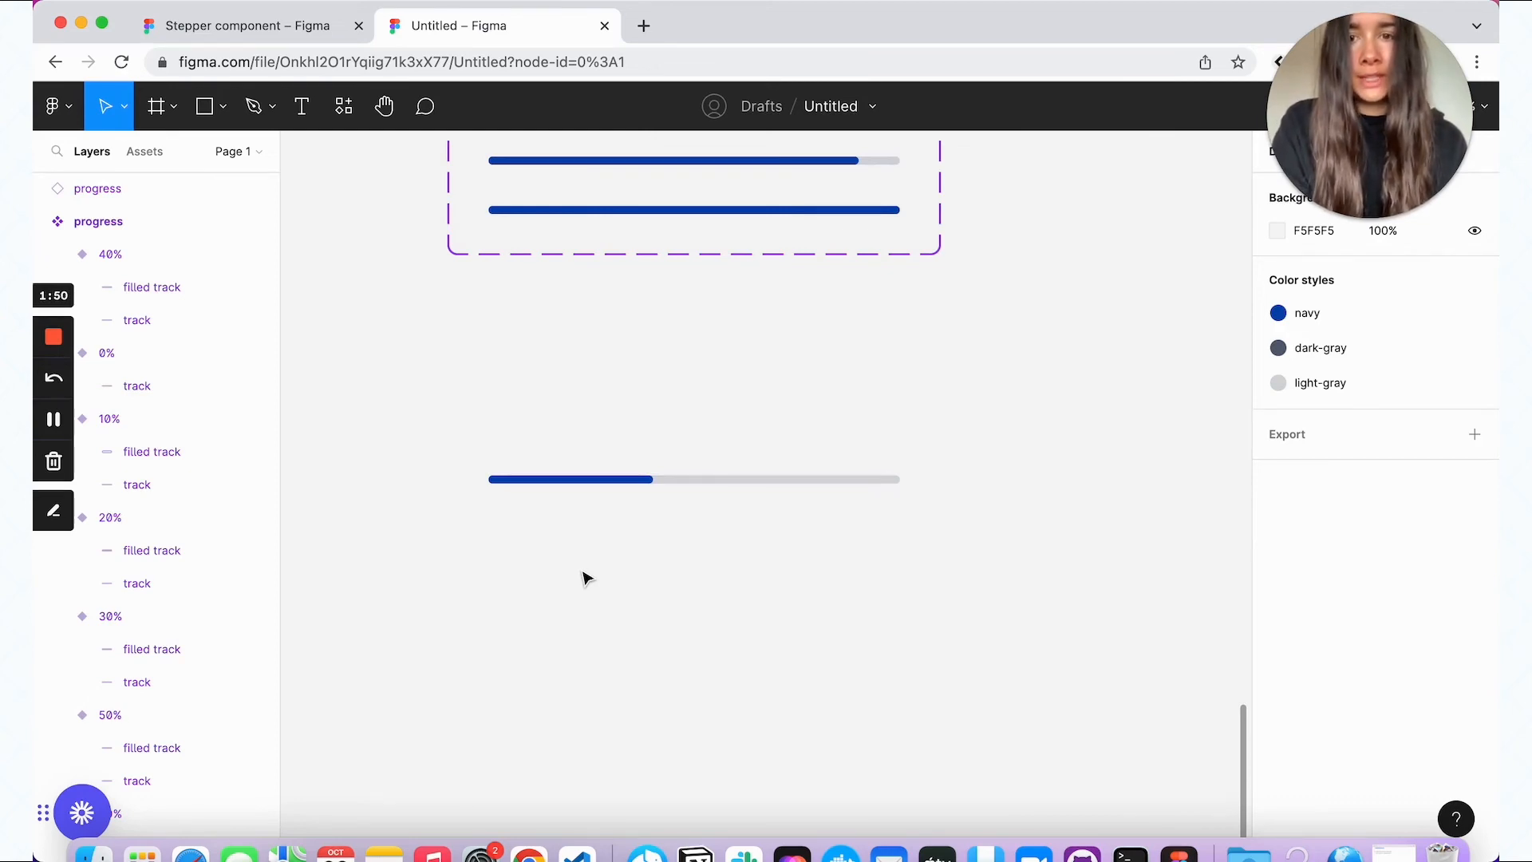
# Step: Add the text "STEP [NUMBER] of [NUMBER]" below the progress instance
pyautogui.click(302, 108)
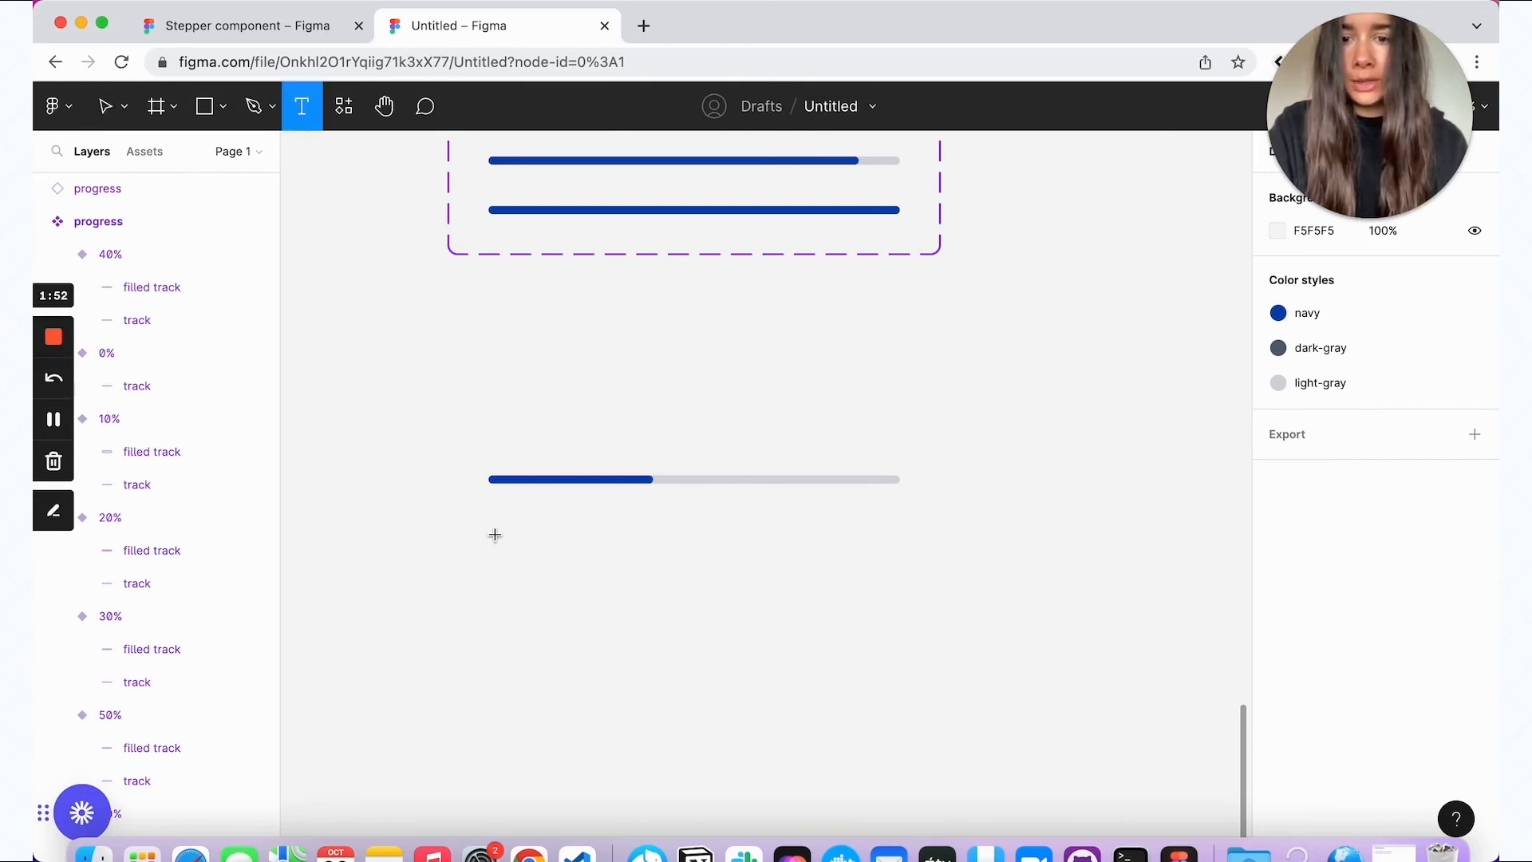
pyautogui.click(531, 550)
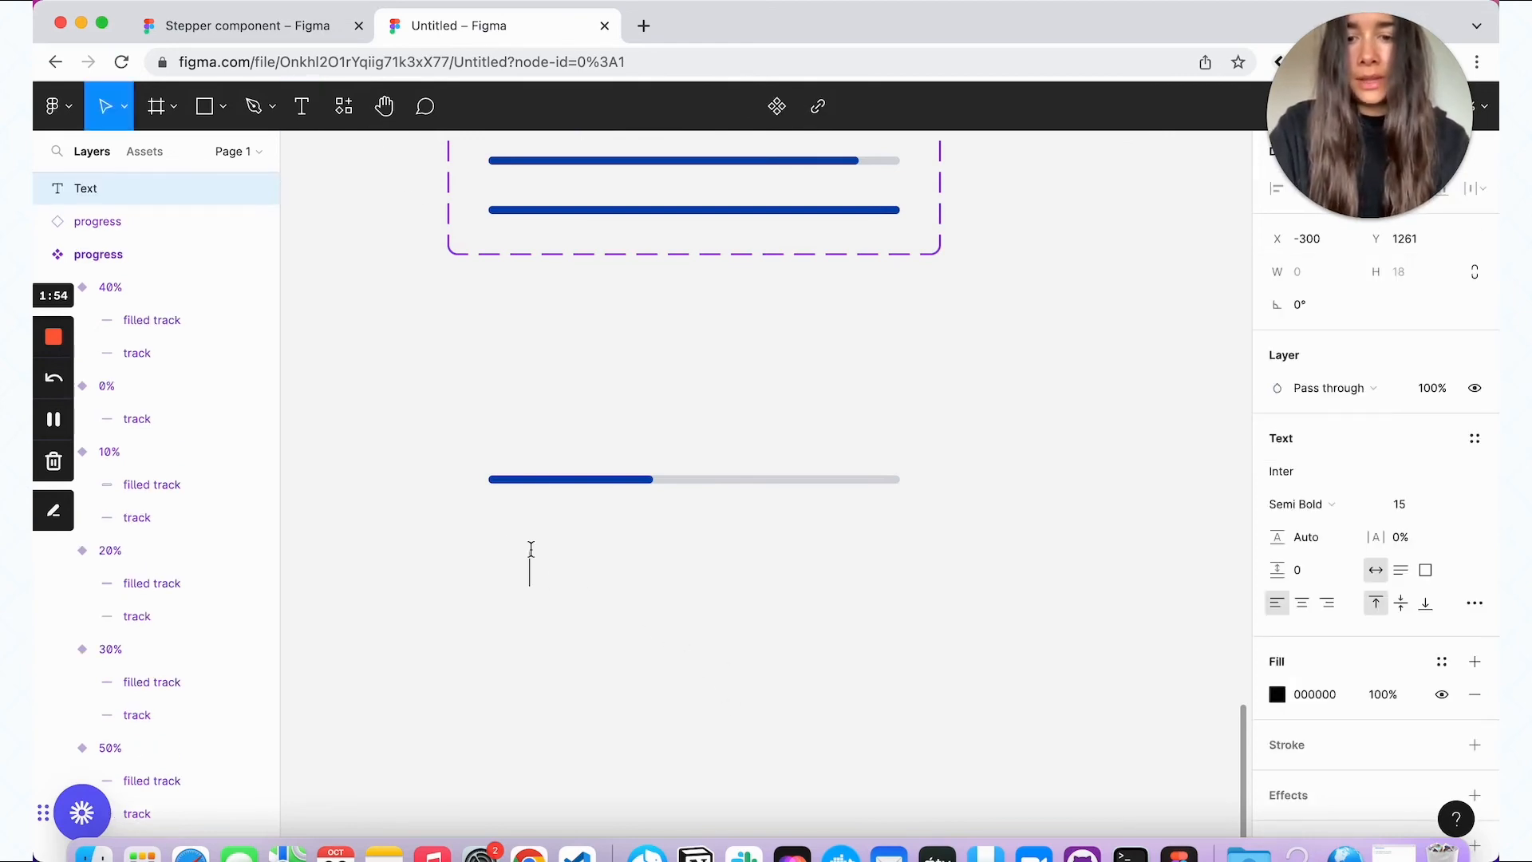
pyautogui.write('STE{')
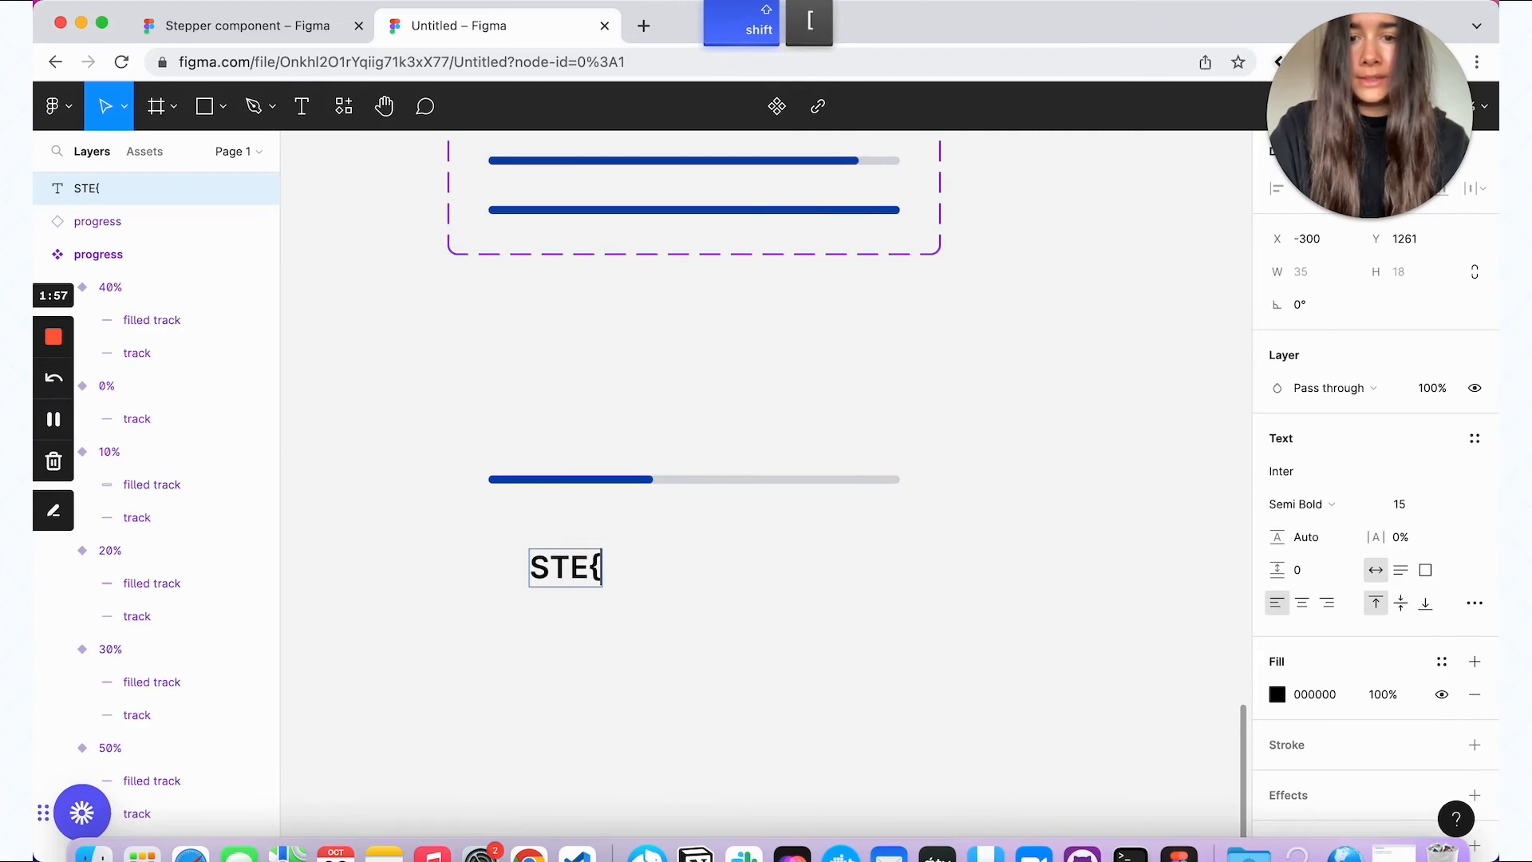
pyautogui.press('BackSpace')
pyautogui.write('p')
pyautogui.press('BackSpace')
pyautogui.write('P ')
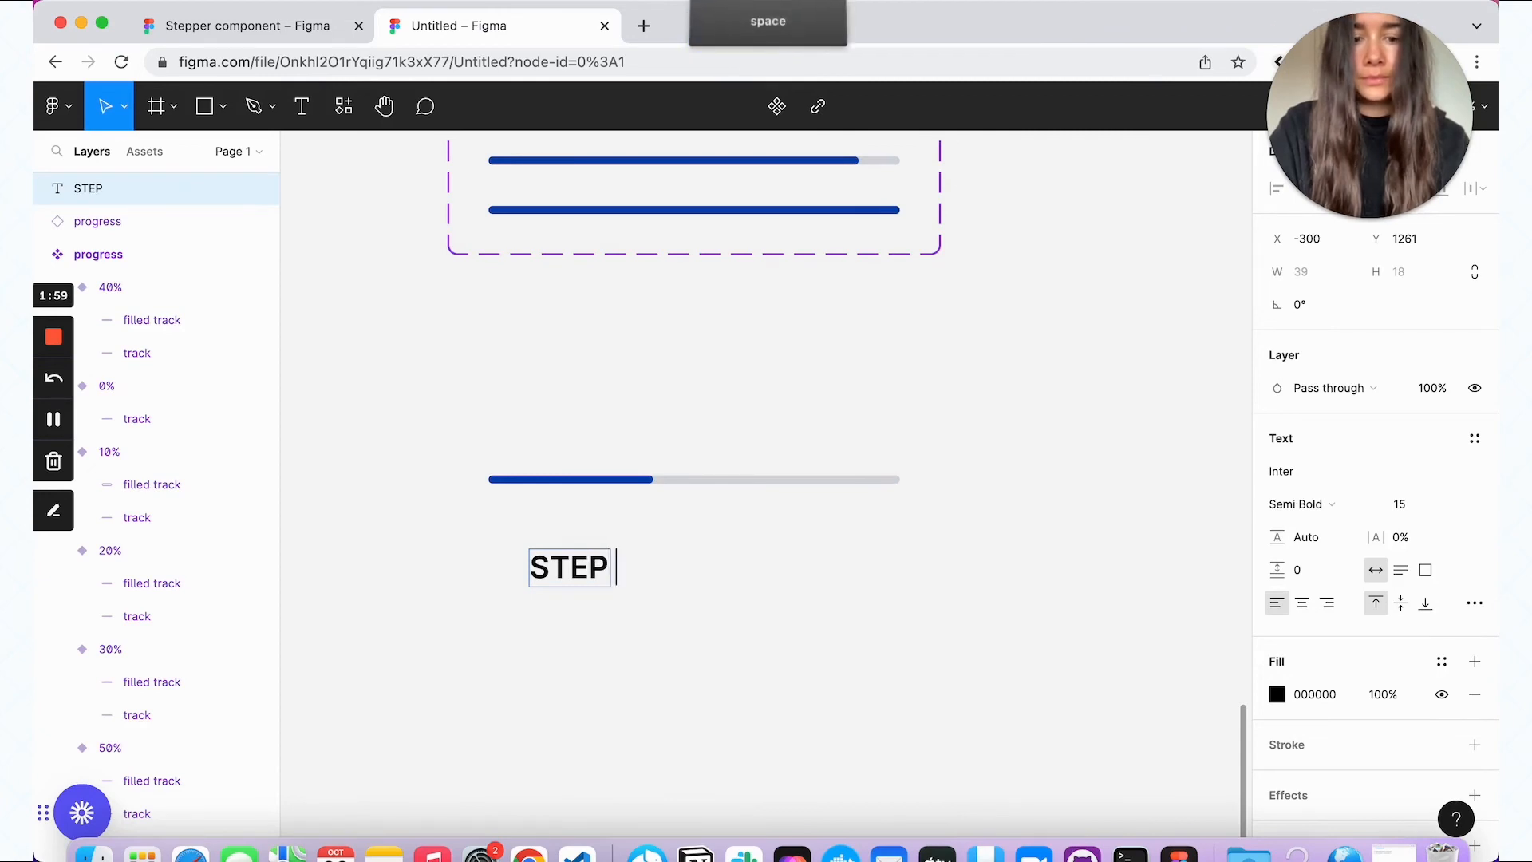
pyautogui.write('[N')
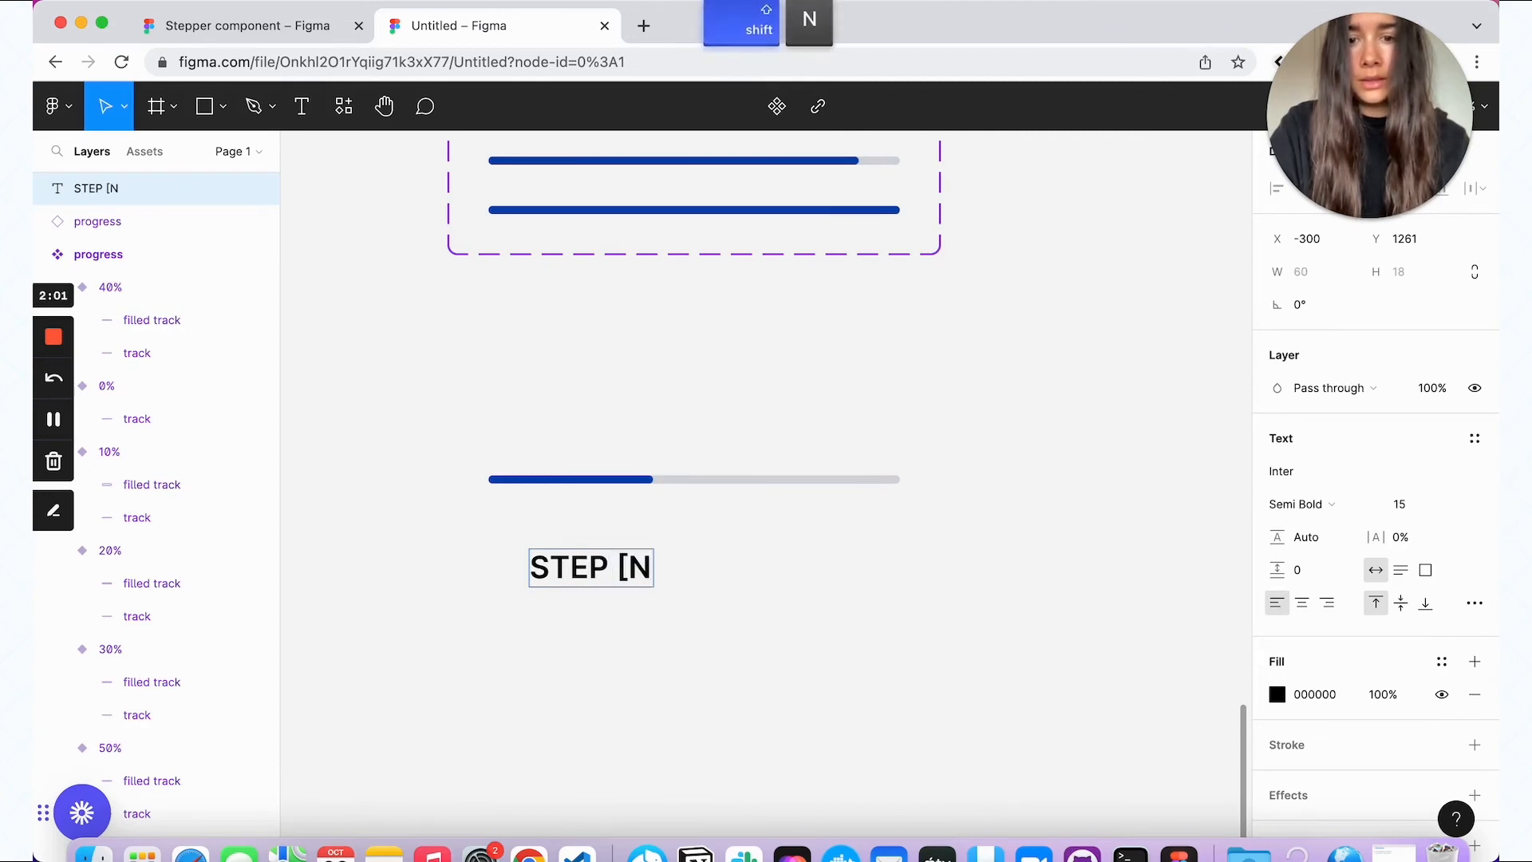
pyautogui.write('UMBER] ')
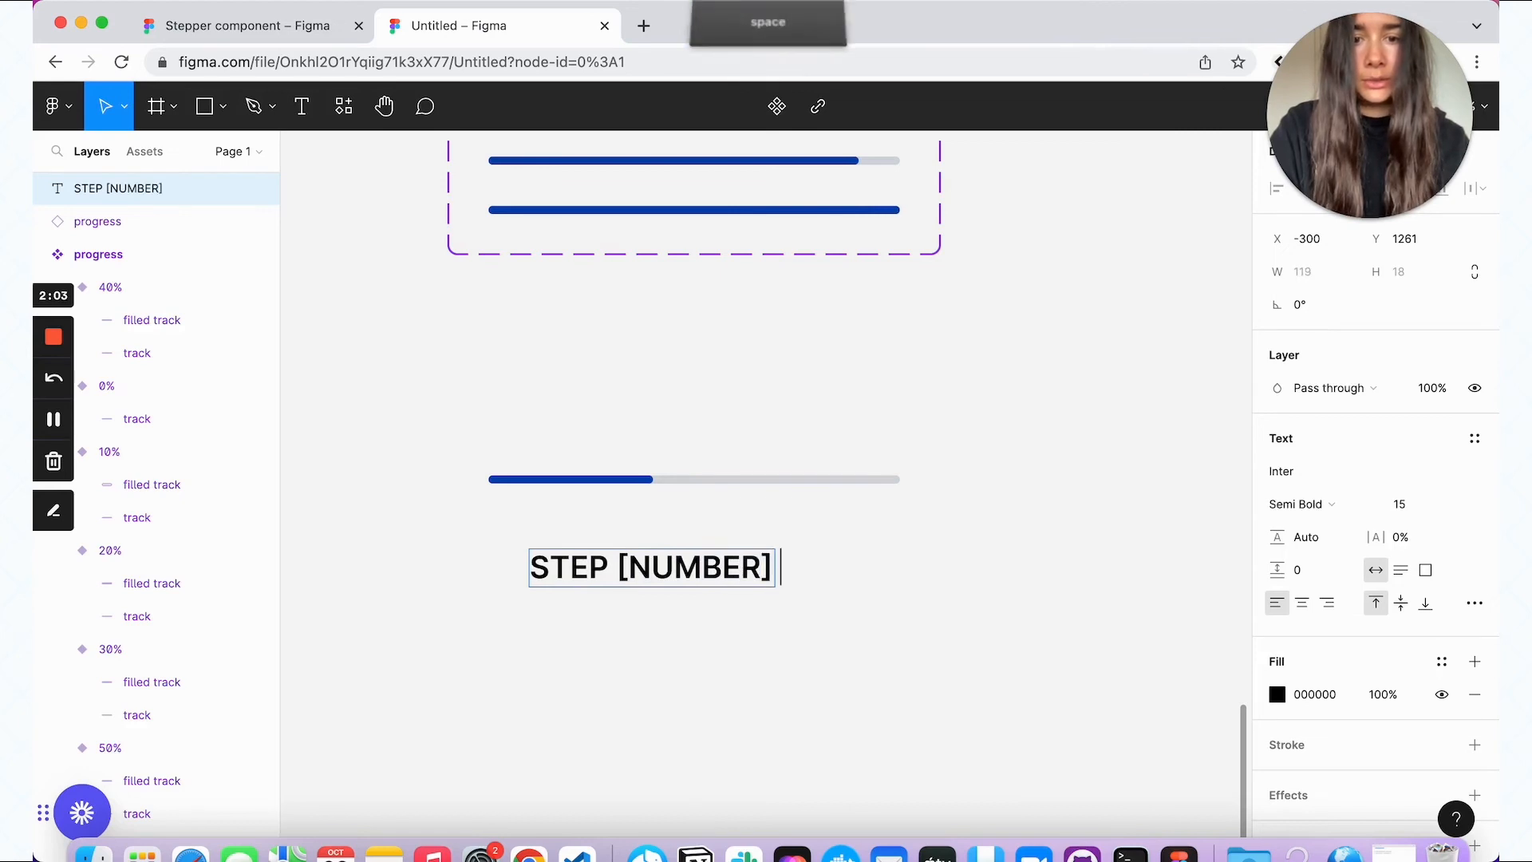
pyautogui.write('of [')
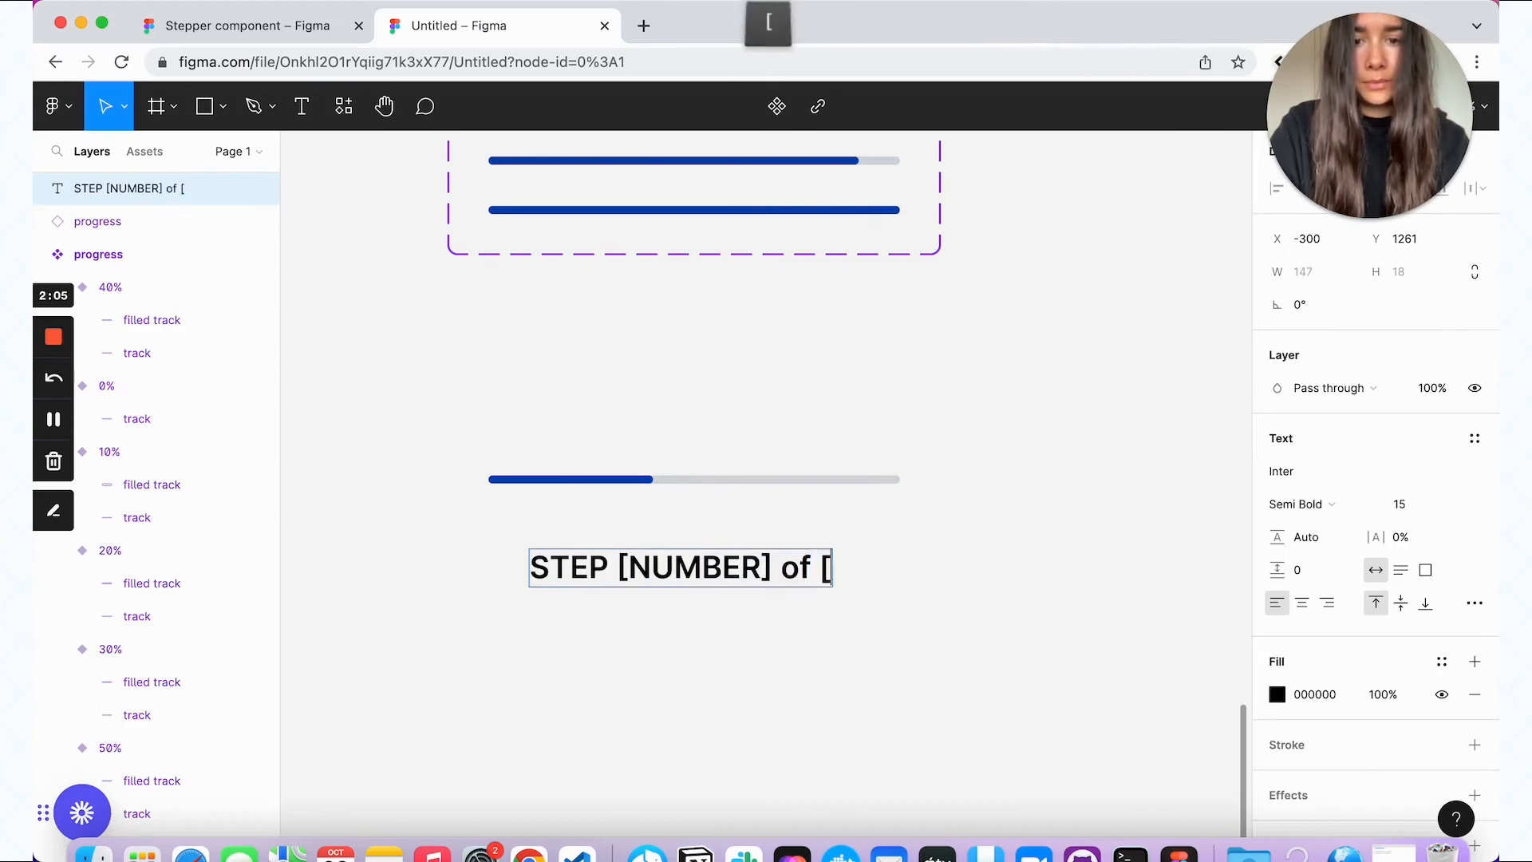
pyautogui.write('NUMBER]')
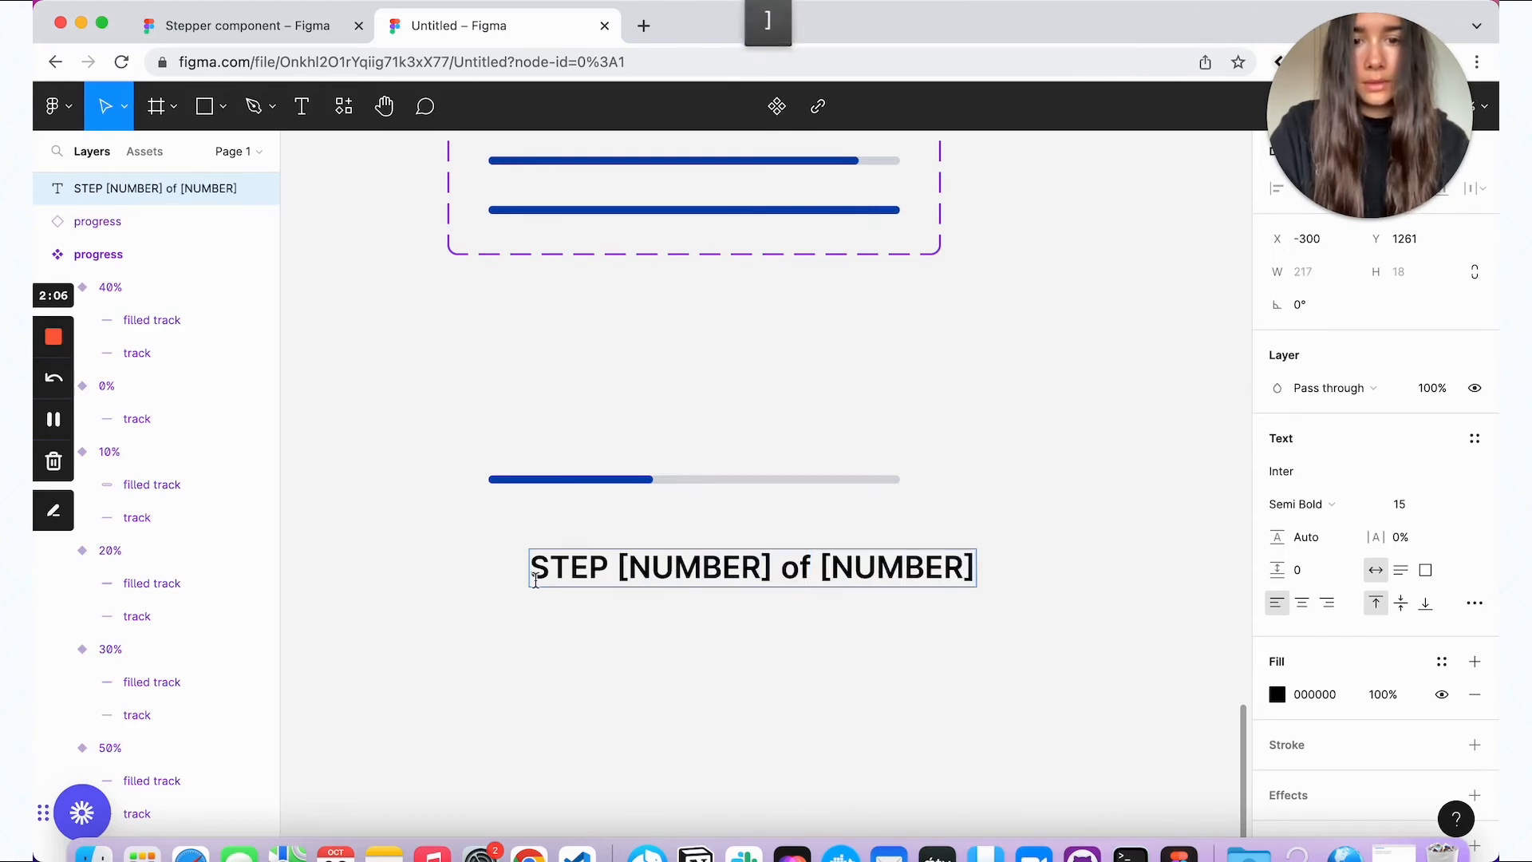
pyautogui.press('Escape')
# Step: Style the step text with Regular weight and the dark-gray color style, and left-align it just under the progress bar
pyautogui.click(1300, 504)
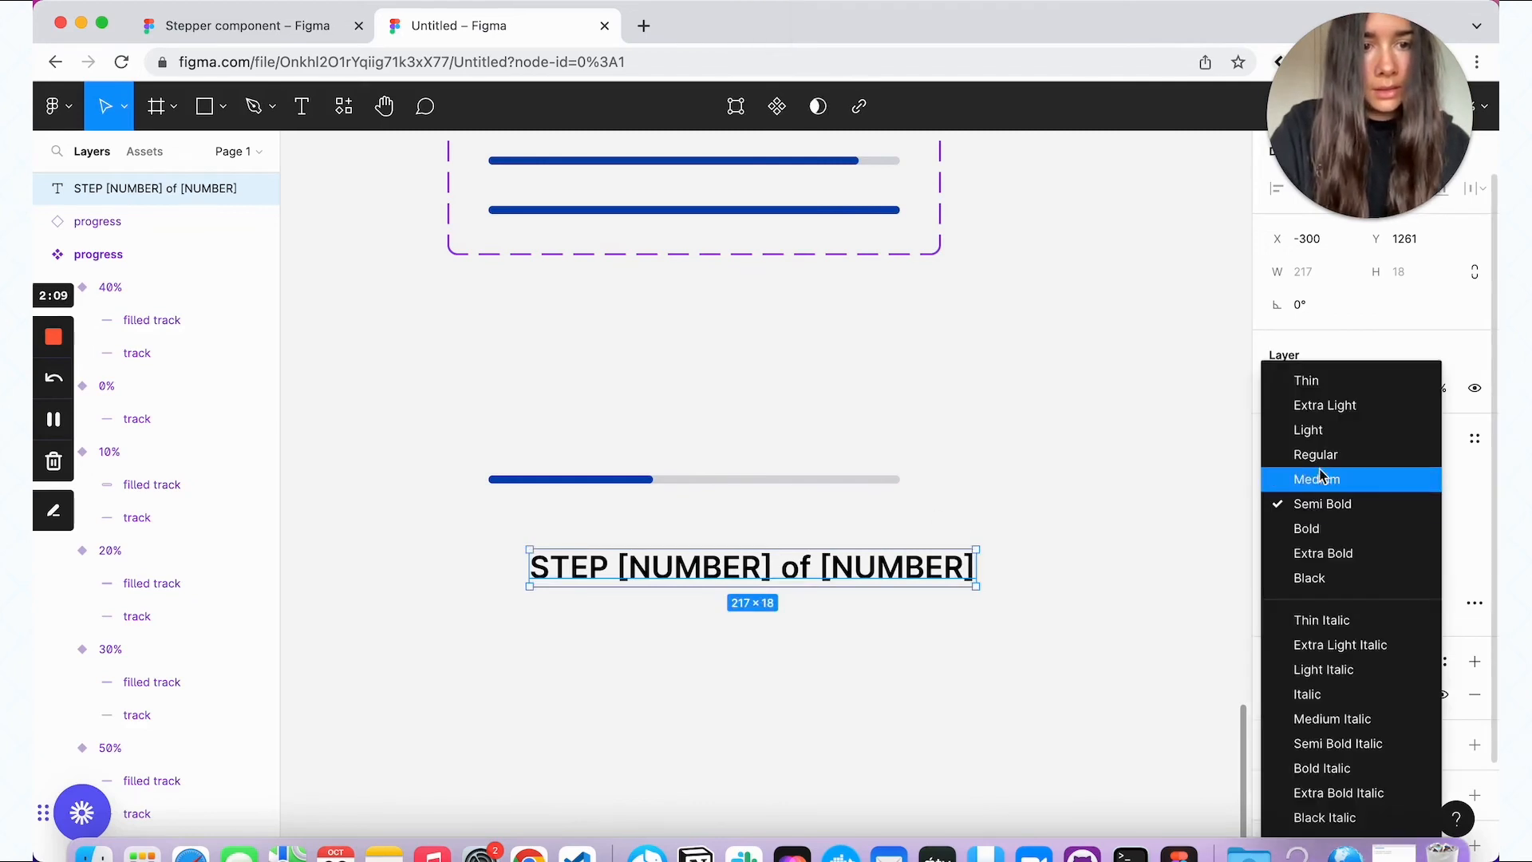
pyautogui.click(1314, 452)
pyautogui.moveTo(868, 559); pyautogui.dragTo(829, 531)
pyautogui.click(1441, 662)
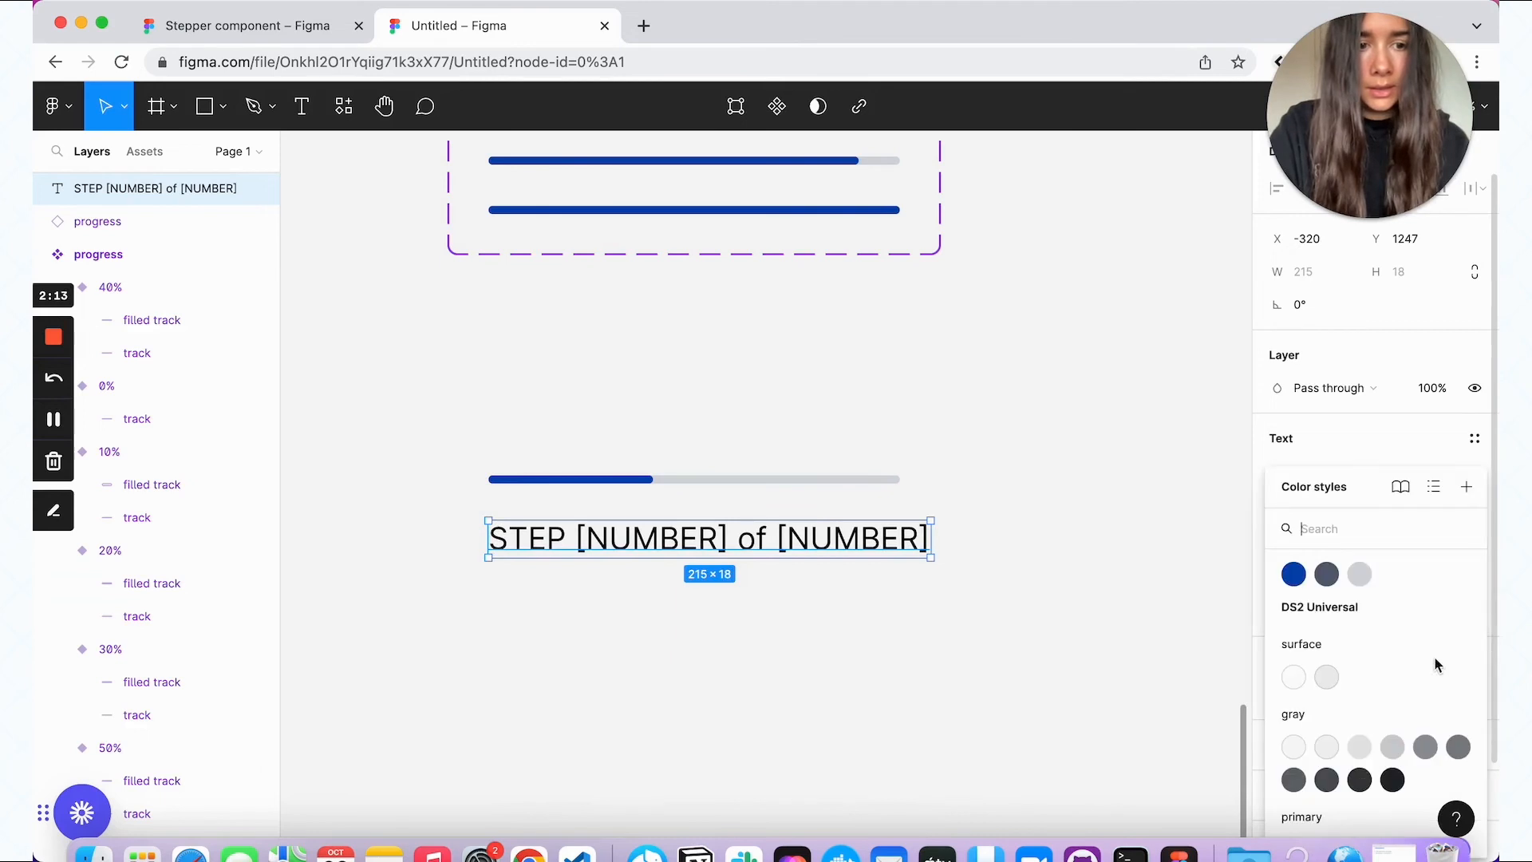
pyautogui.click(1324, 575)
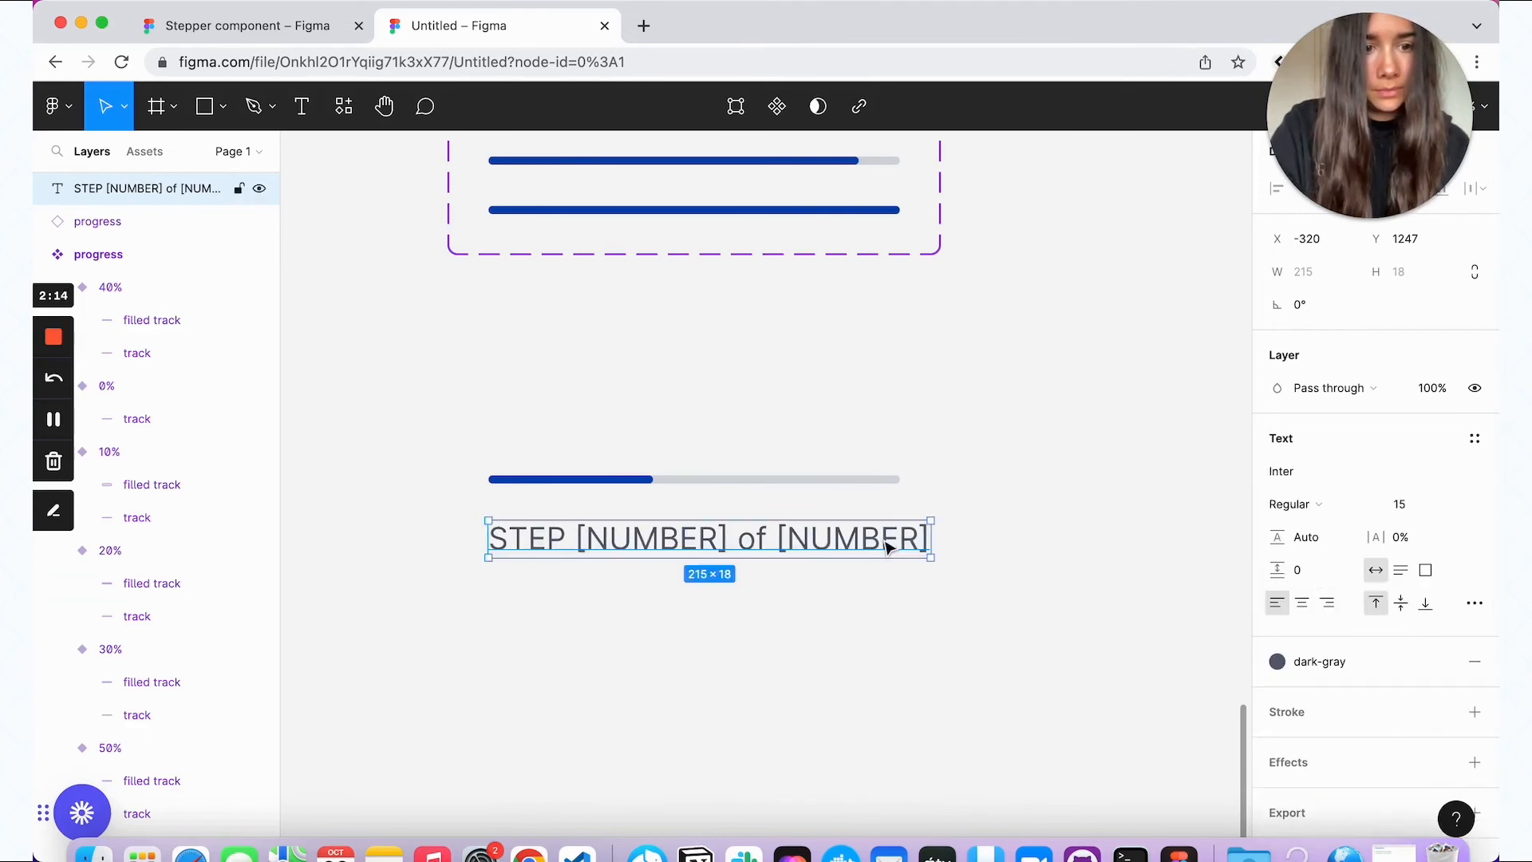
# Step: Combine the step text and the progress instance in a vertical auto layout with a spacing of 16
pyautogui.keyDown('shift'); pyautogui.click(782, 479); pyautogui.keyUp('shift')
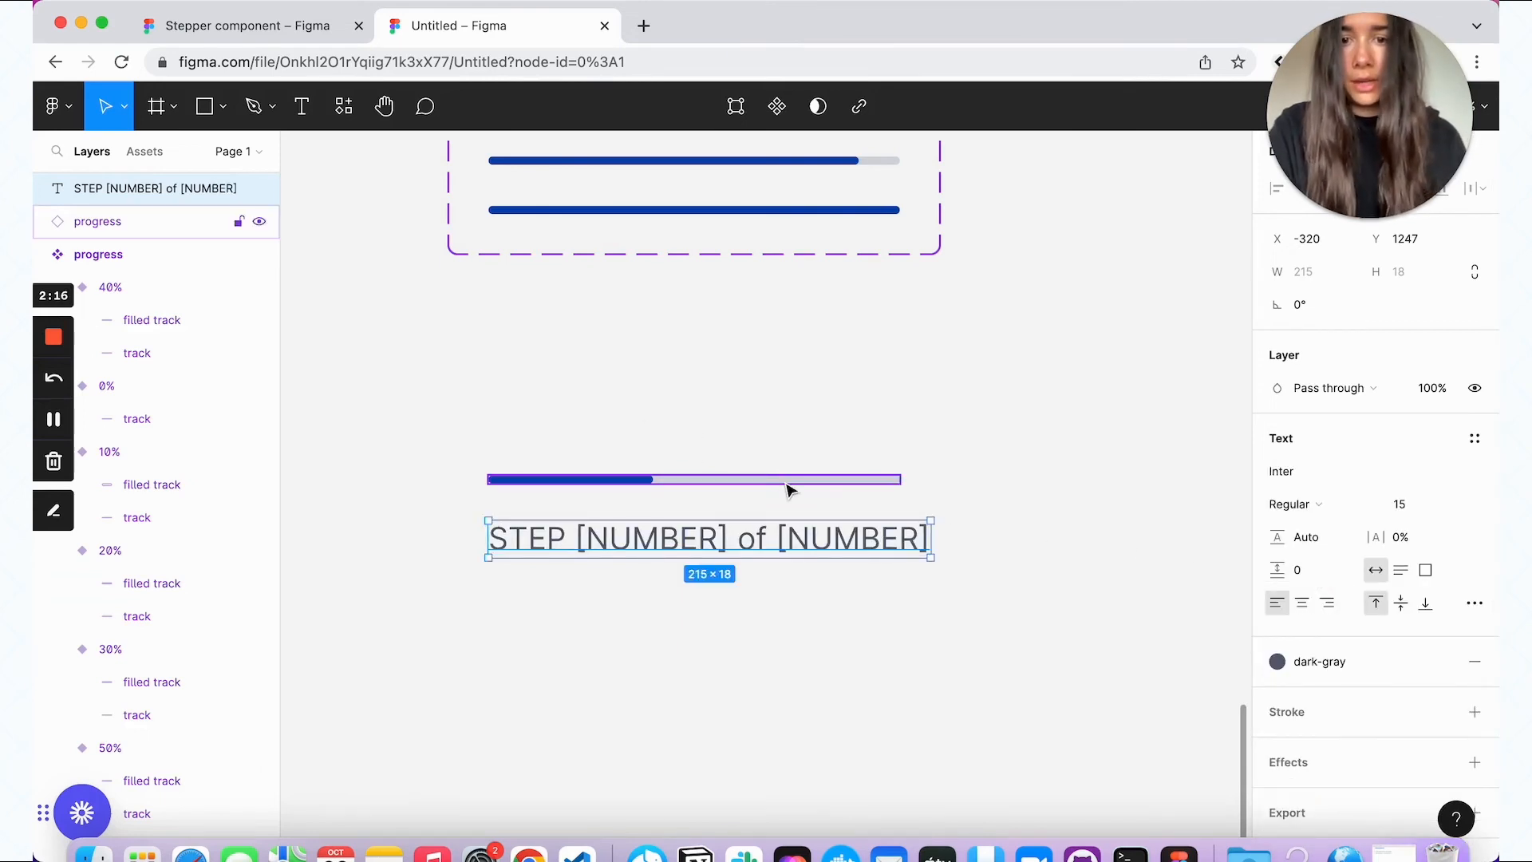
pyautogui.hotkey('shift', 'a')
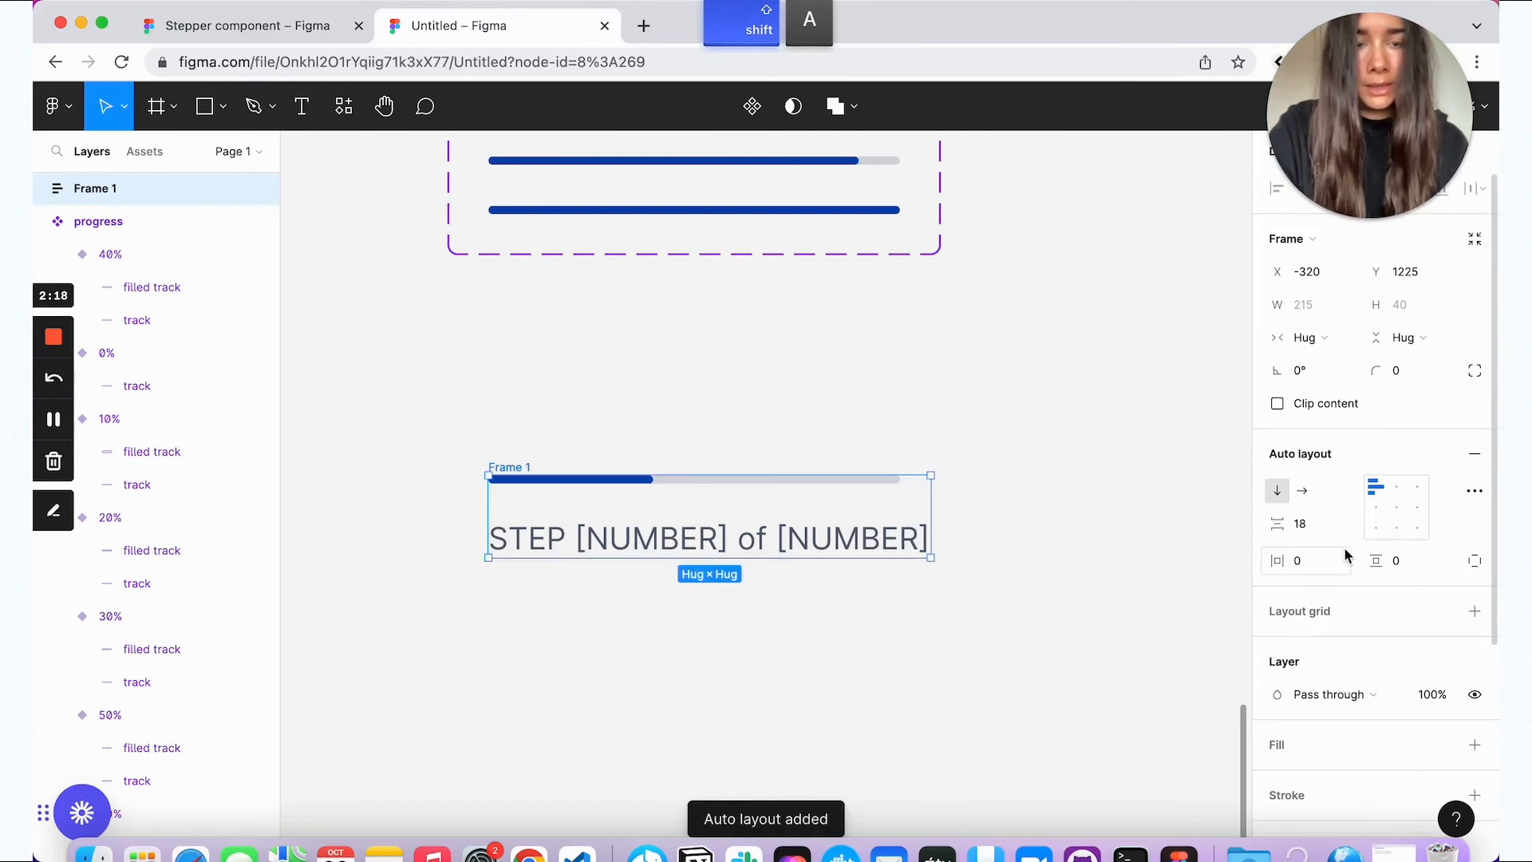
pyautogui.click(1309, 523)
pyautogui.write('1')
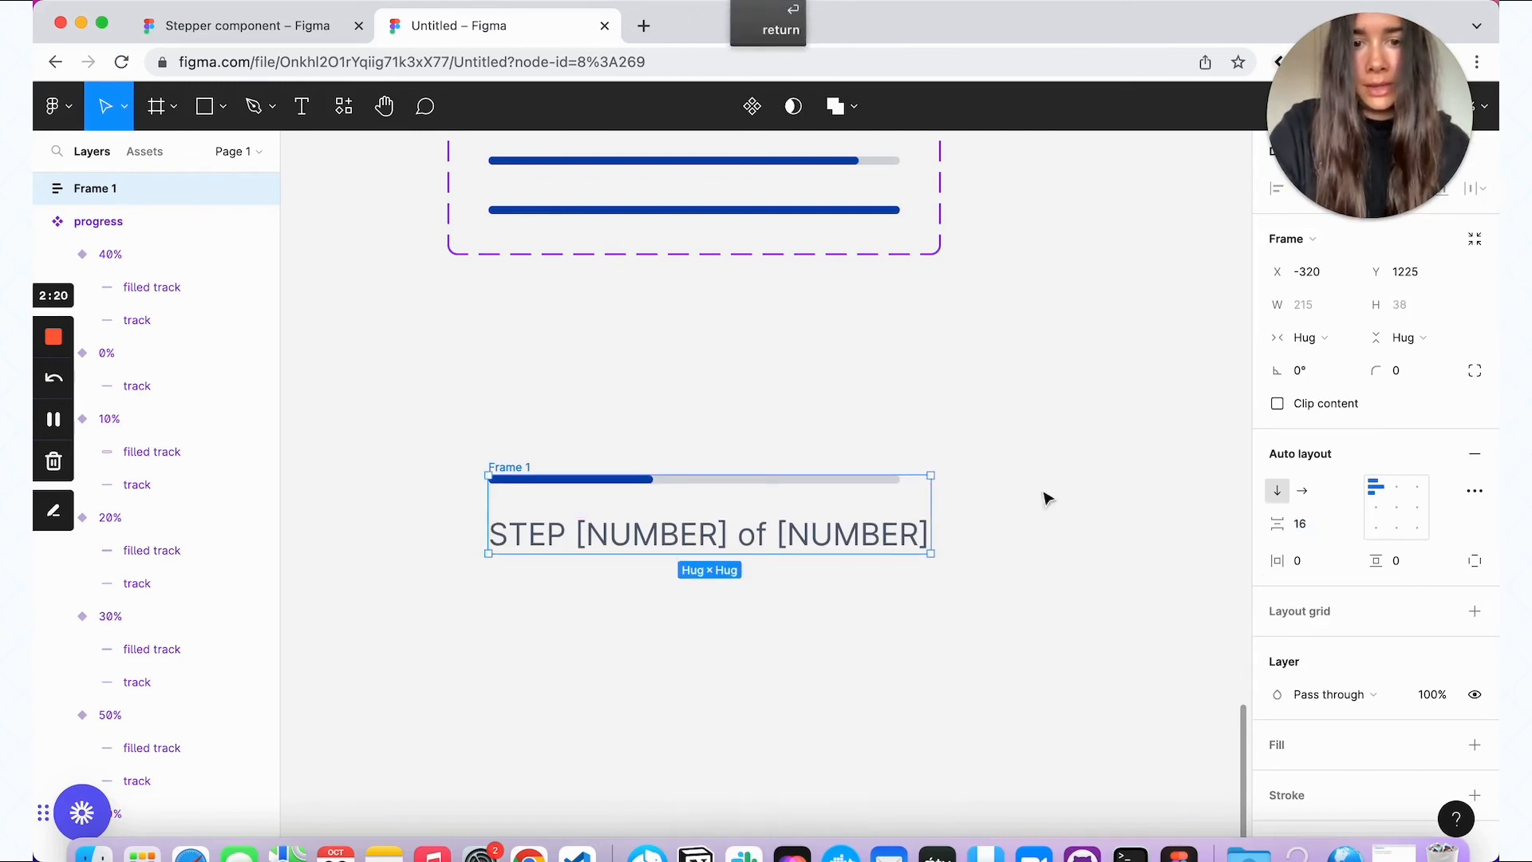
# Step: Give the auto layout frame around the progress bar and step text a fixed width of 375
pyautogui.click(879, 486)
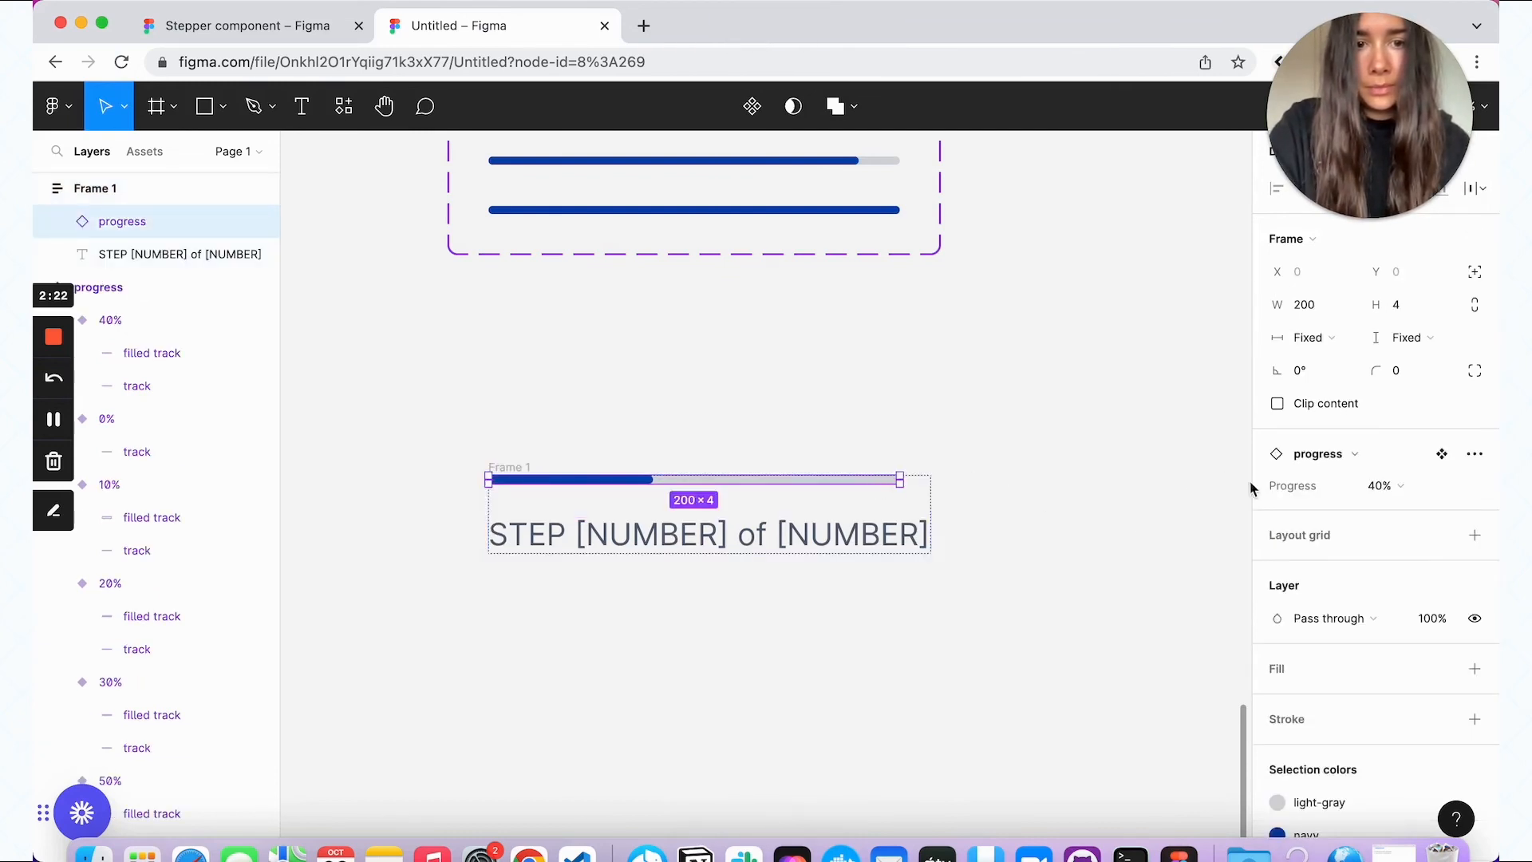
pyautogui.click(924, 498)
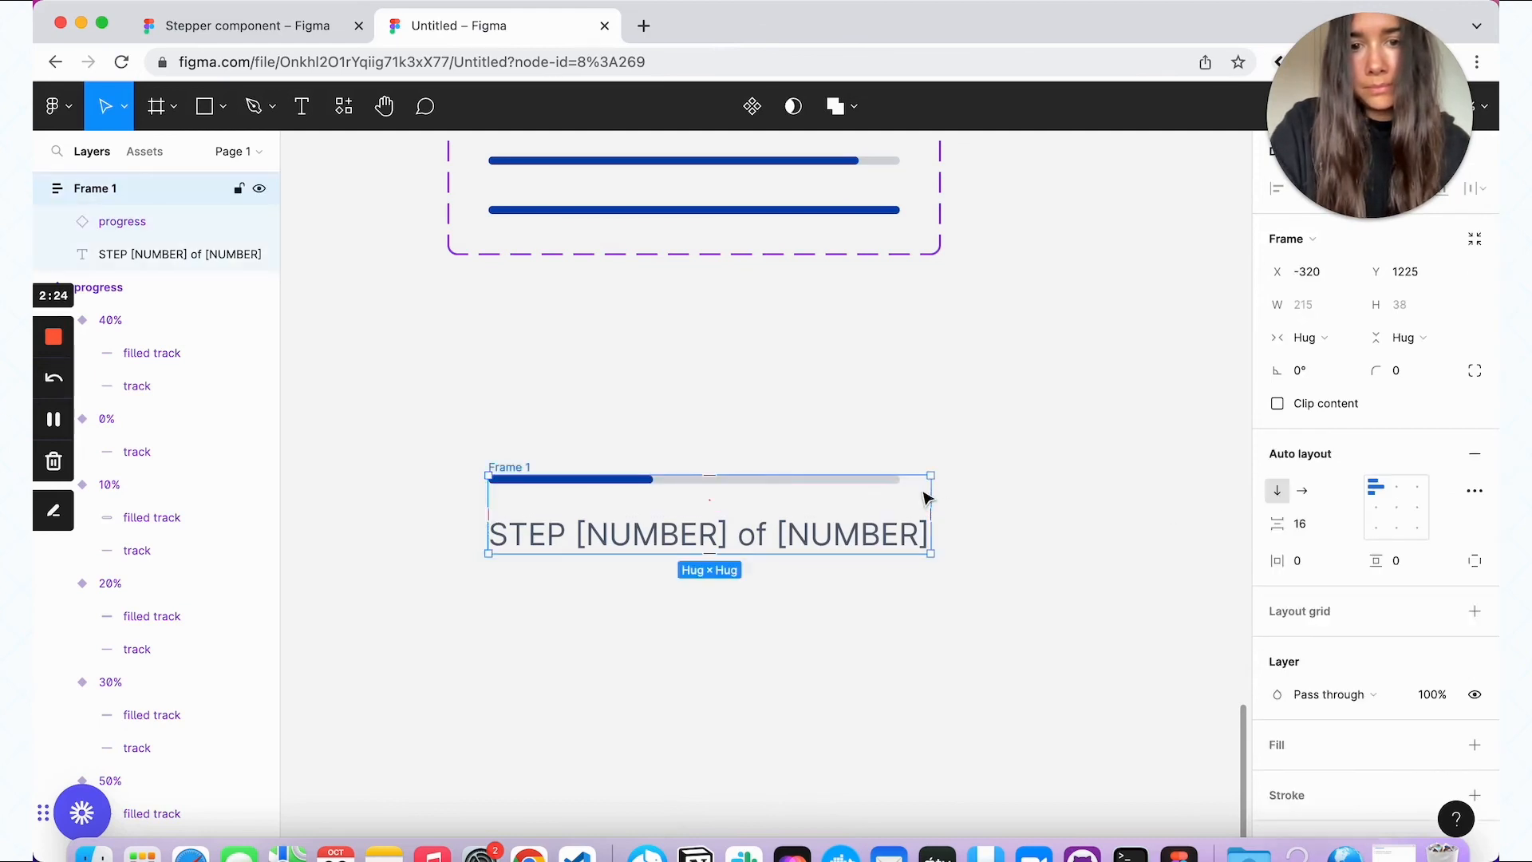
pyautogui.click(1320, 340)
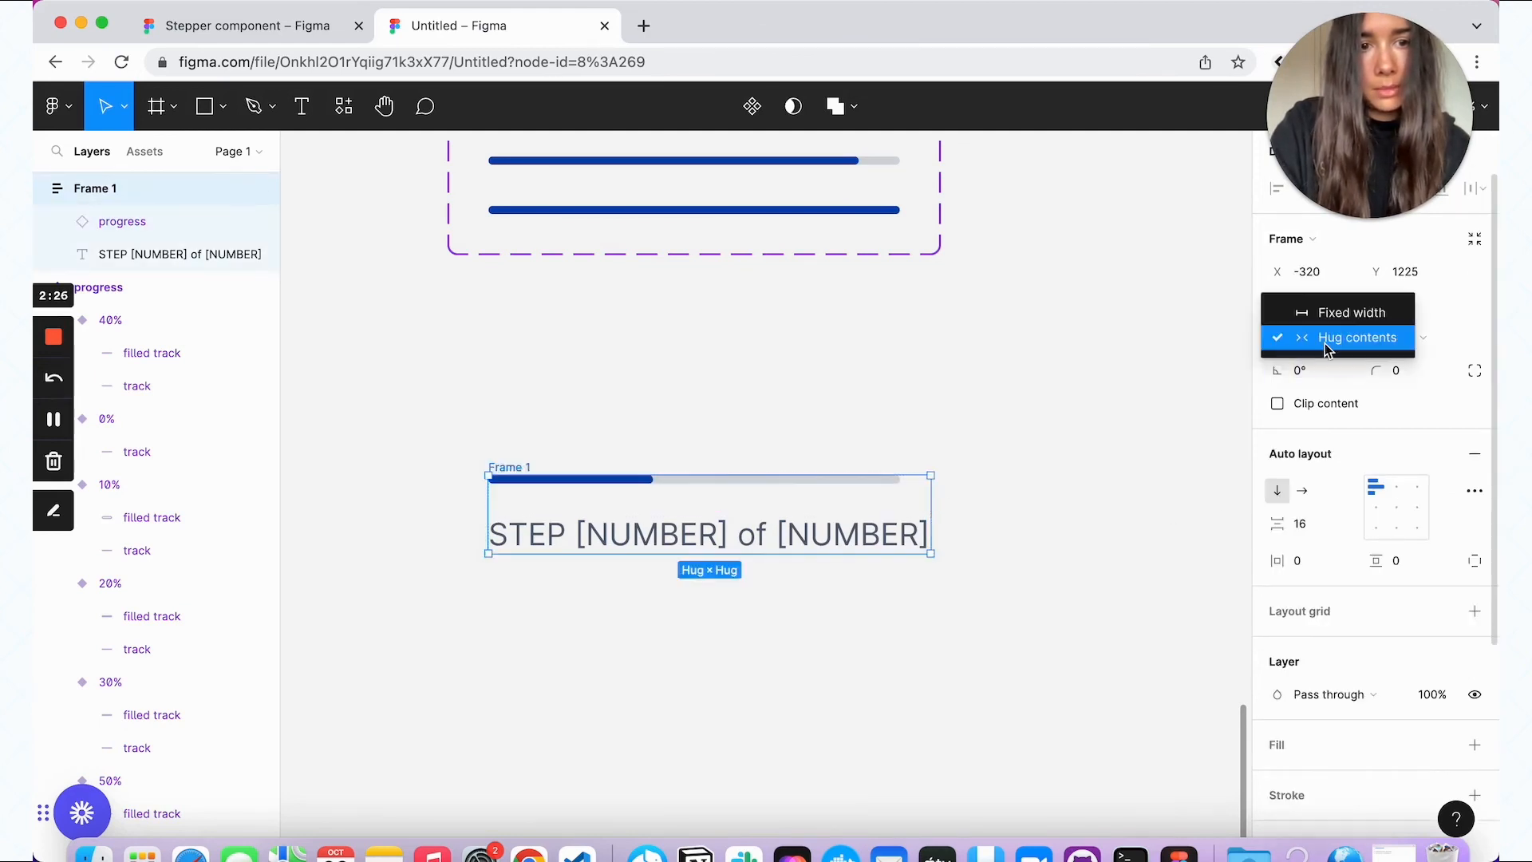
pyautogui.click(1316, 313)
pyautogui.click(1309, 306)
pyautogui.write('375')
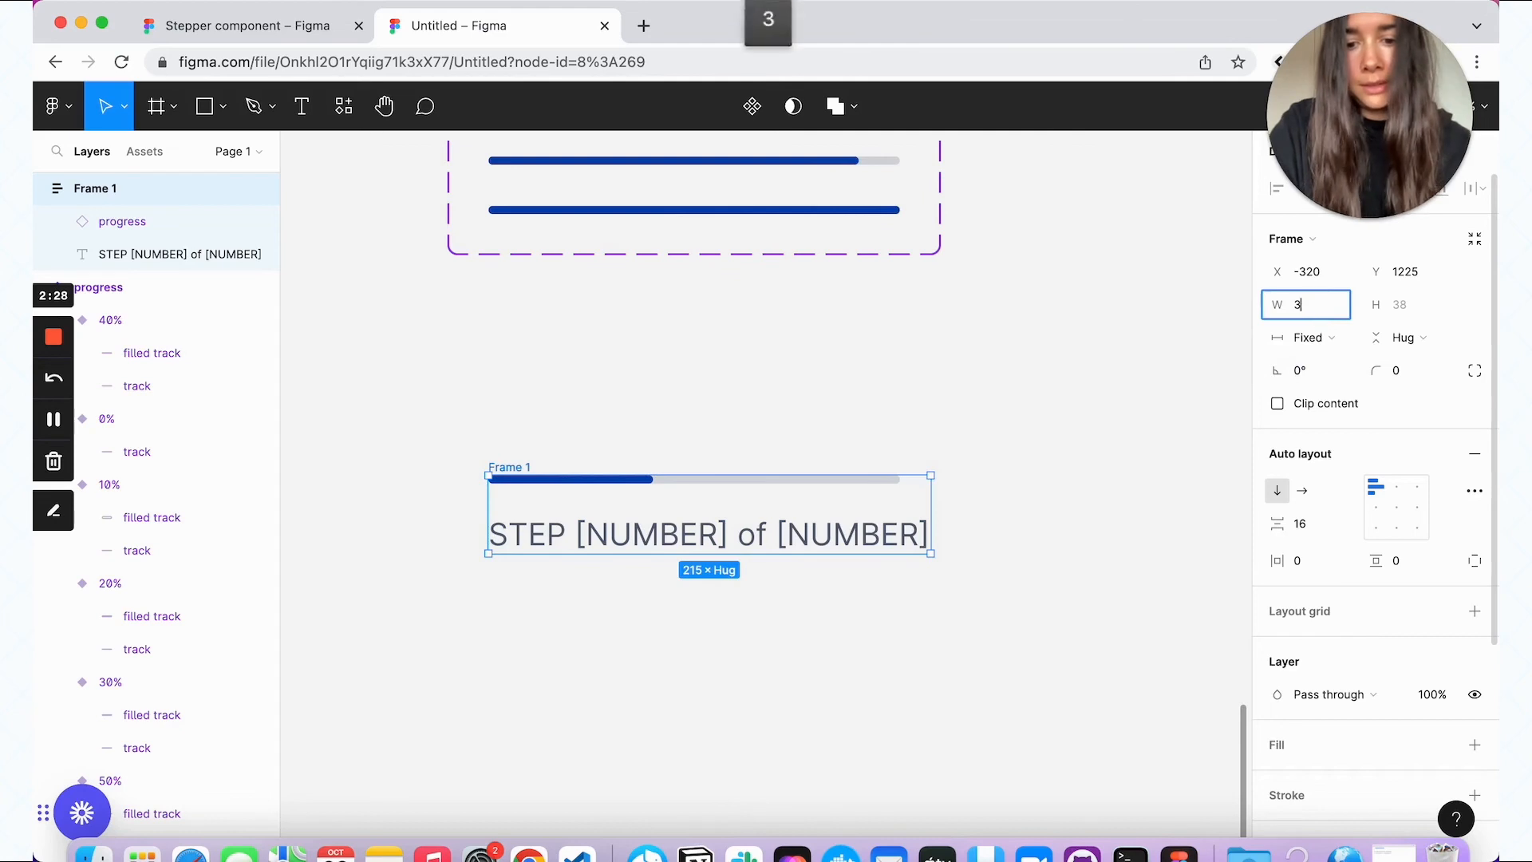
pyautogui.press('Return')
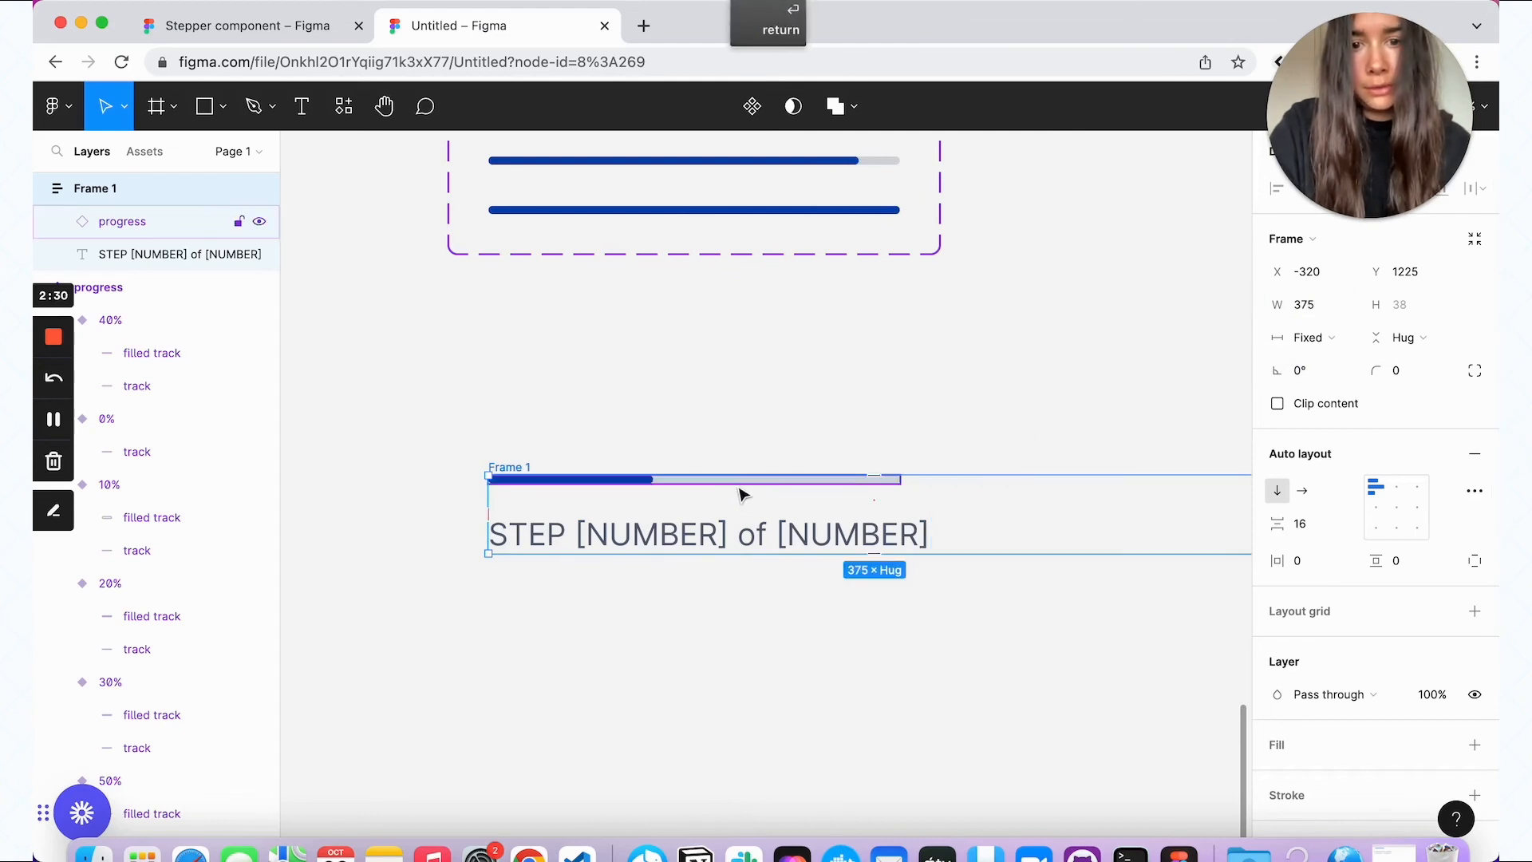
# Step: Set the progress instance inside the frame to fill the container's width
pyautogui.click(742, 481)
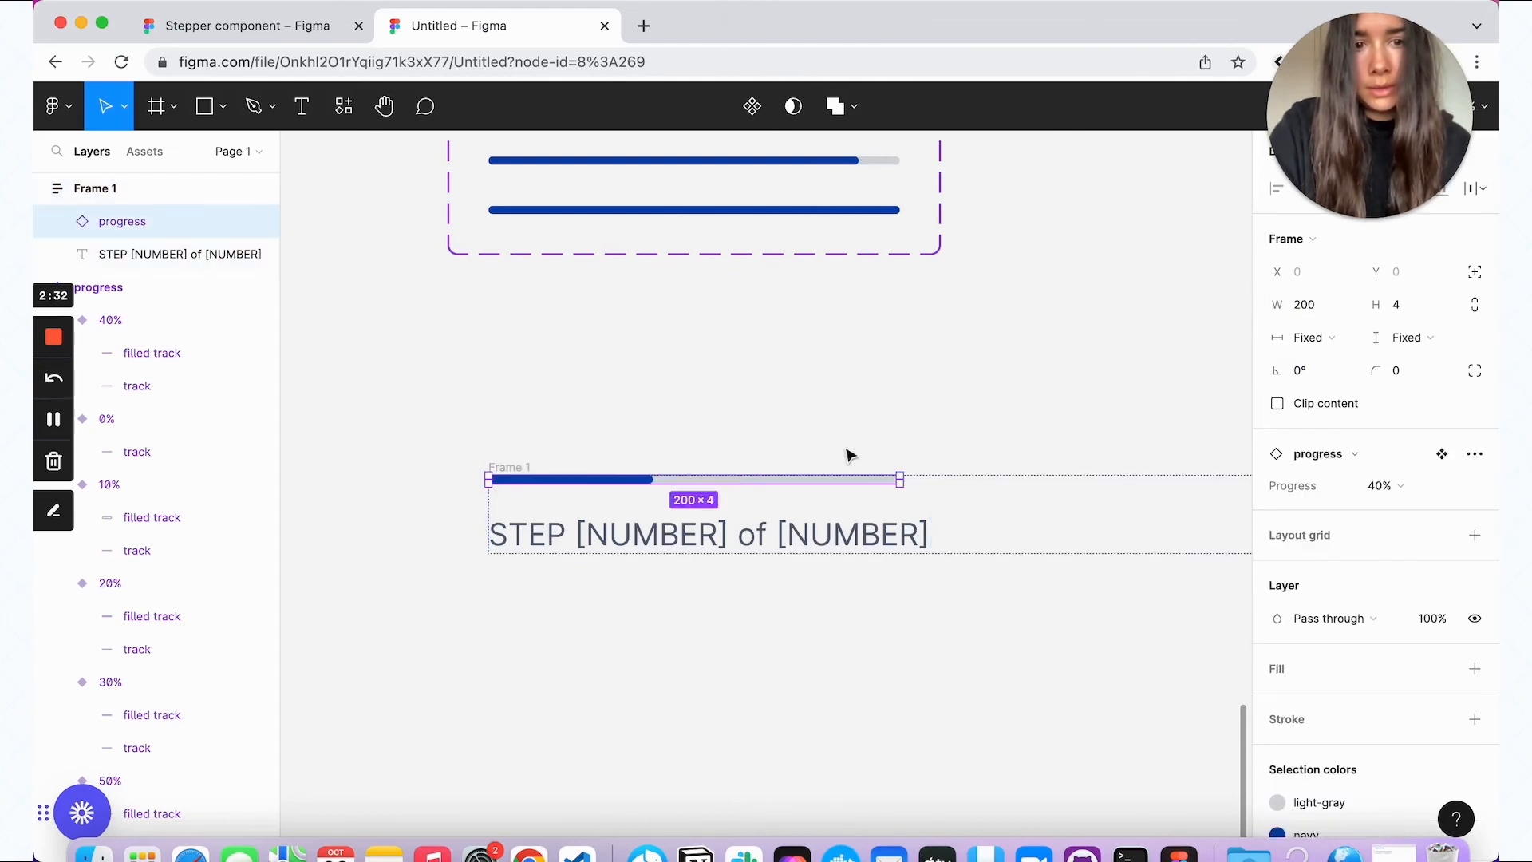
pyautogui.click(1311, 337)
pyautogui.click(1355, 362)
pyautogui.hscroll(5, 1206, 379)
pyautogui.hscroll(-4, 1059, 383)
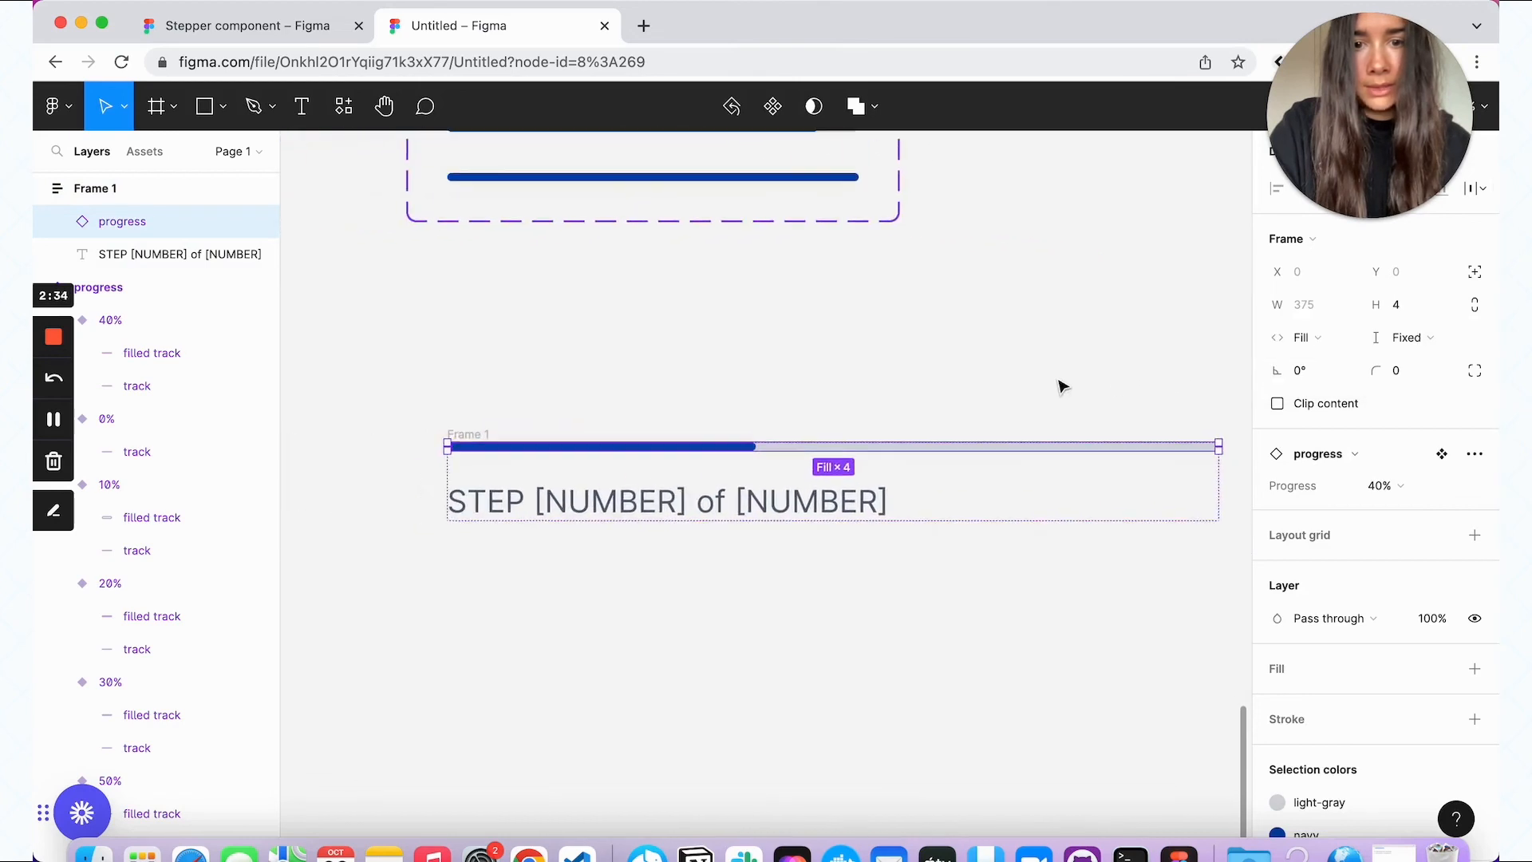
# Step: Set the auto layout frame's horizontal padding to 16
pyautogui.press('Escape')
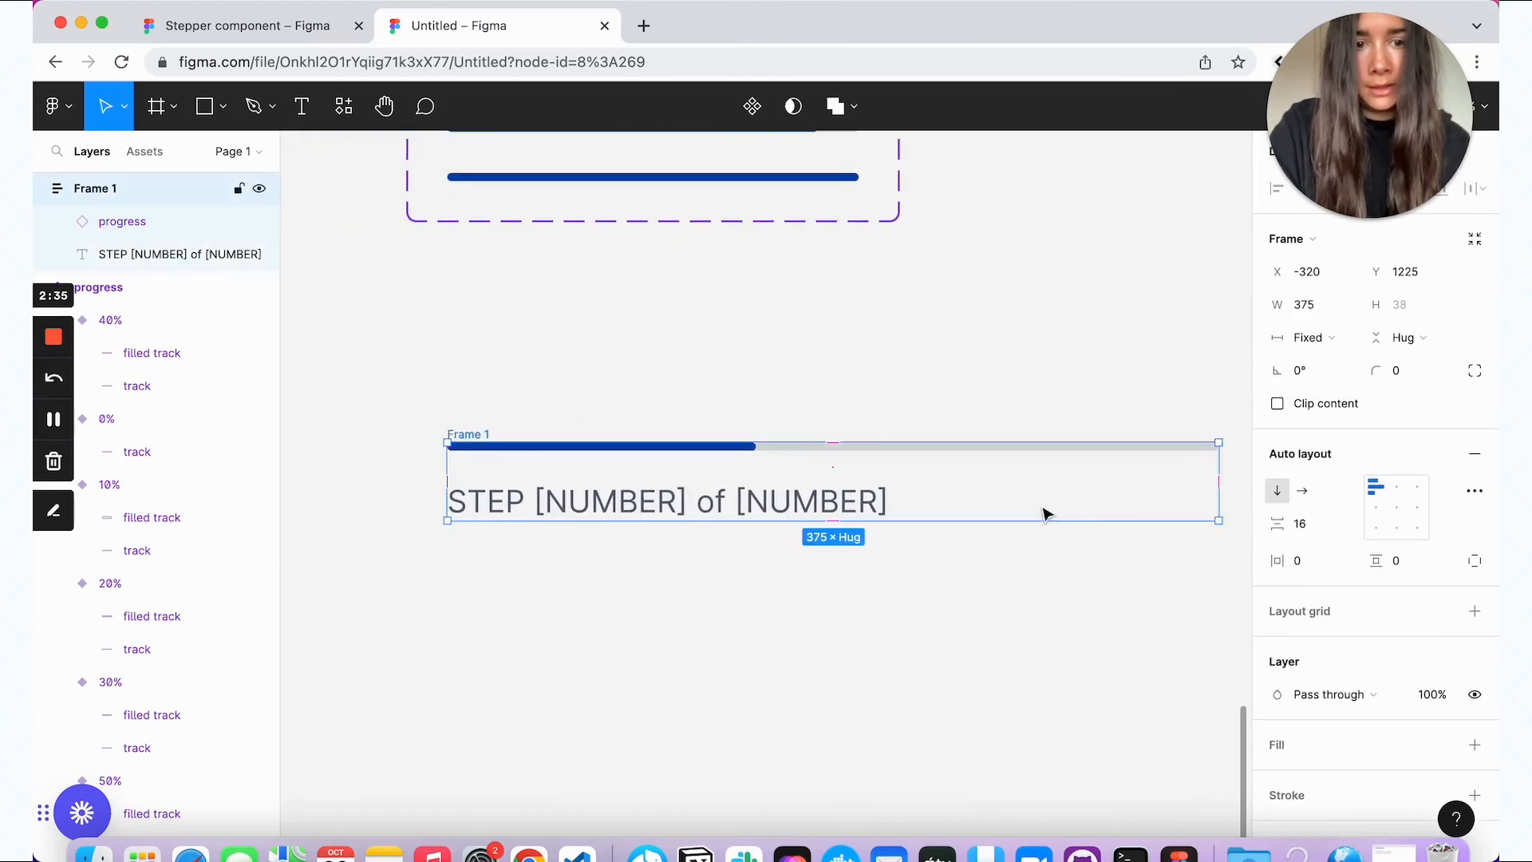
pyautogui.click(1300, 564)
pyautogui.write('16')
pyautogui.press('Return')
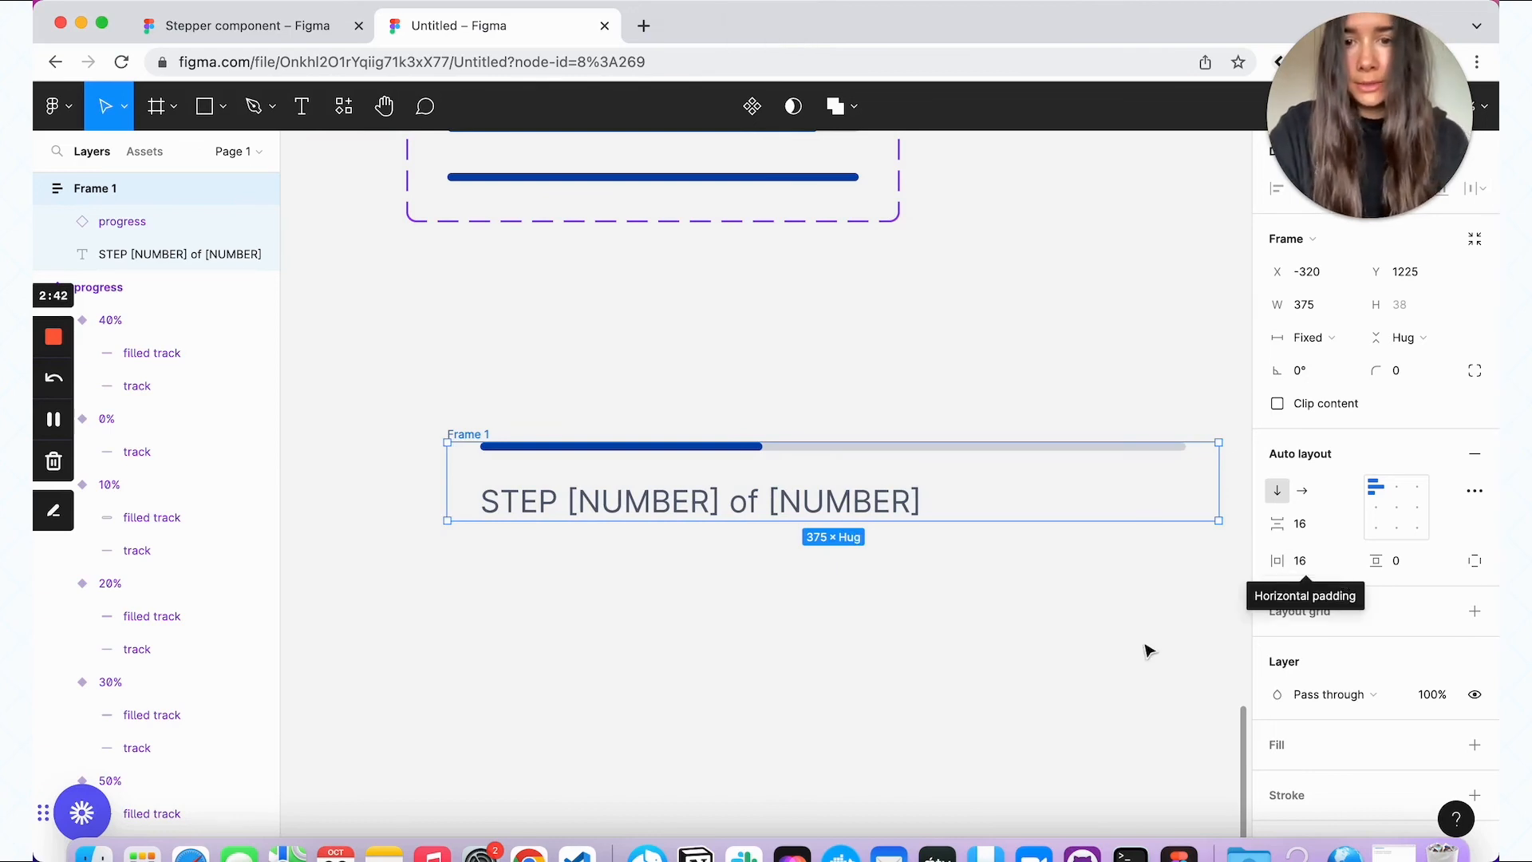
pyautogui.click(1111, 634)
# Step: Rename the frame as stepper-mobile and turn it into a component
pyautogui.doubleClick(487, 434)
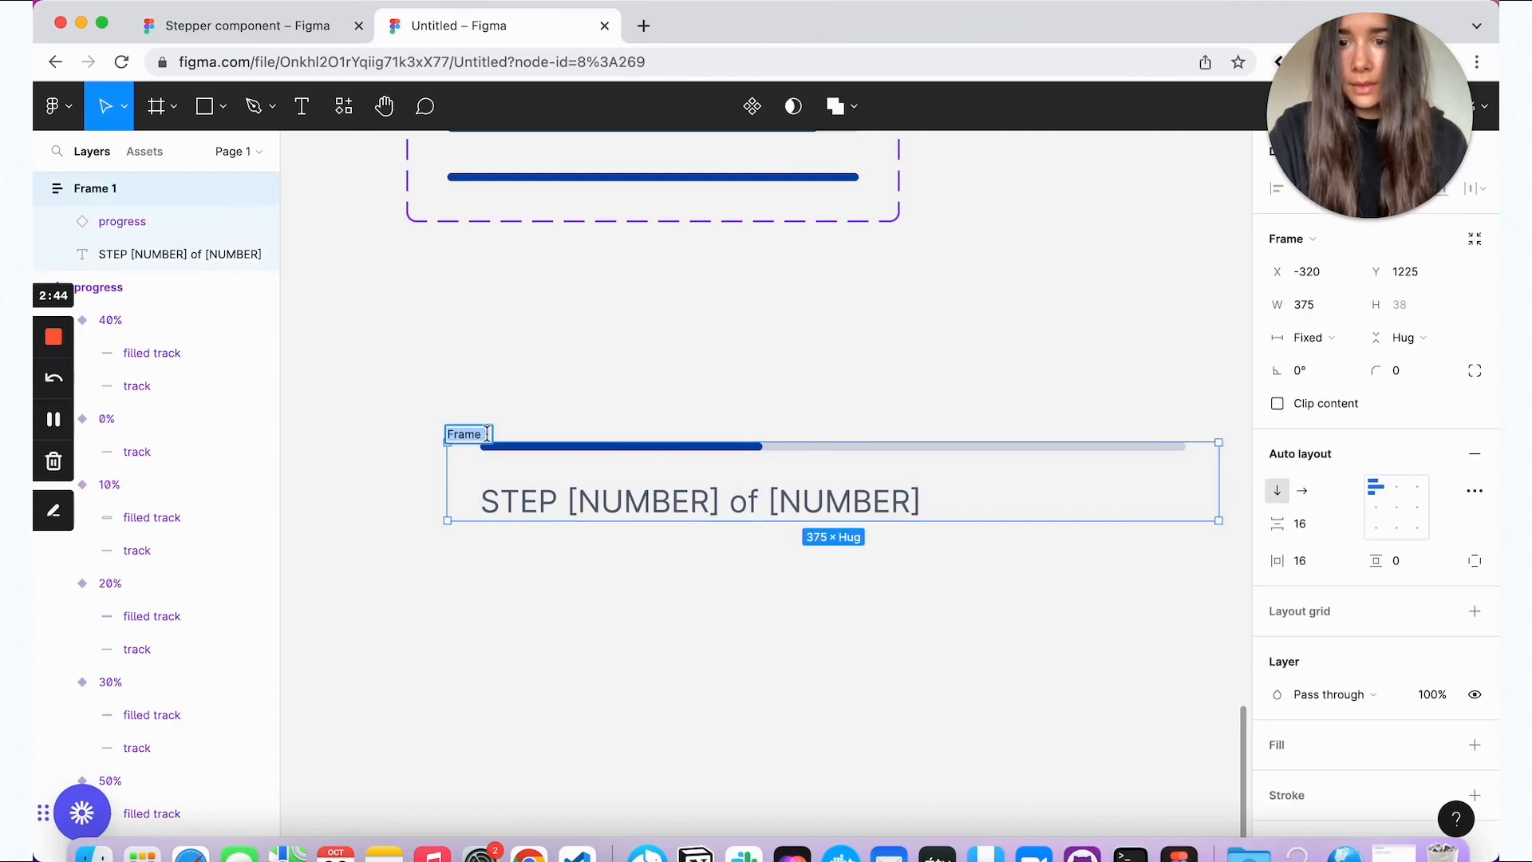
pyautogui.write('stepper-')
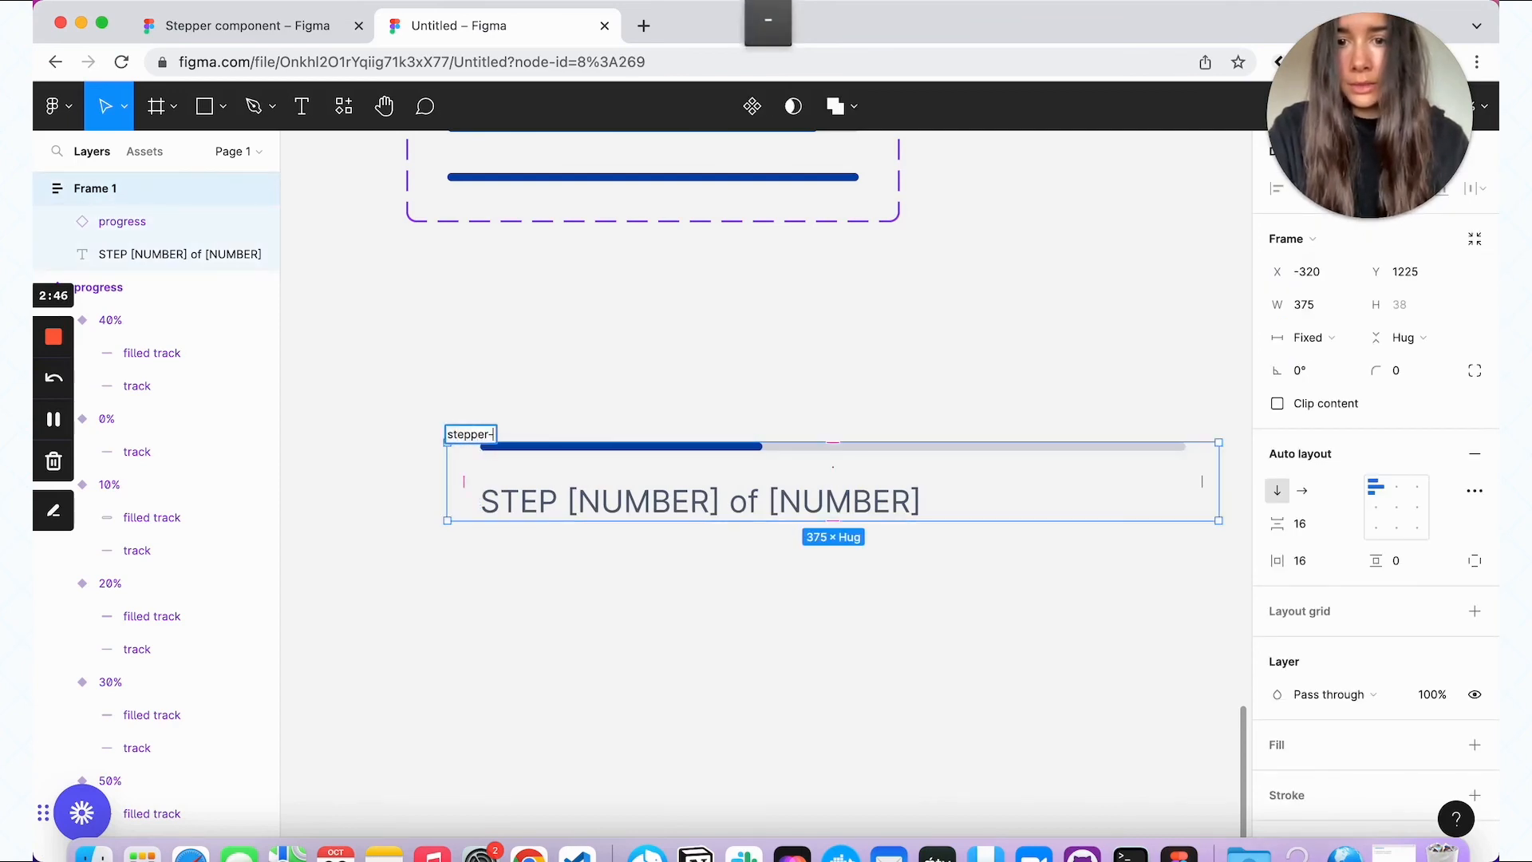
pyautogui.write('mobile')
pyautogui.click(466, 410)
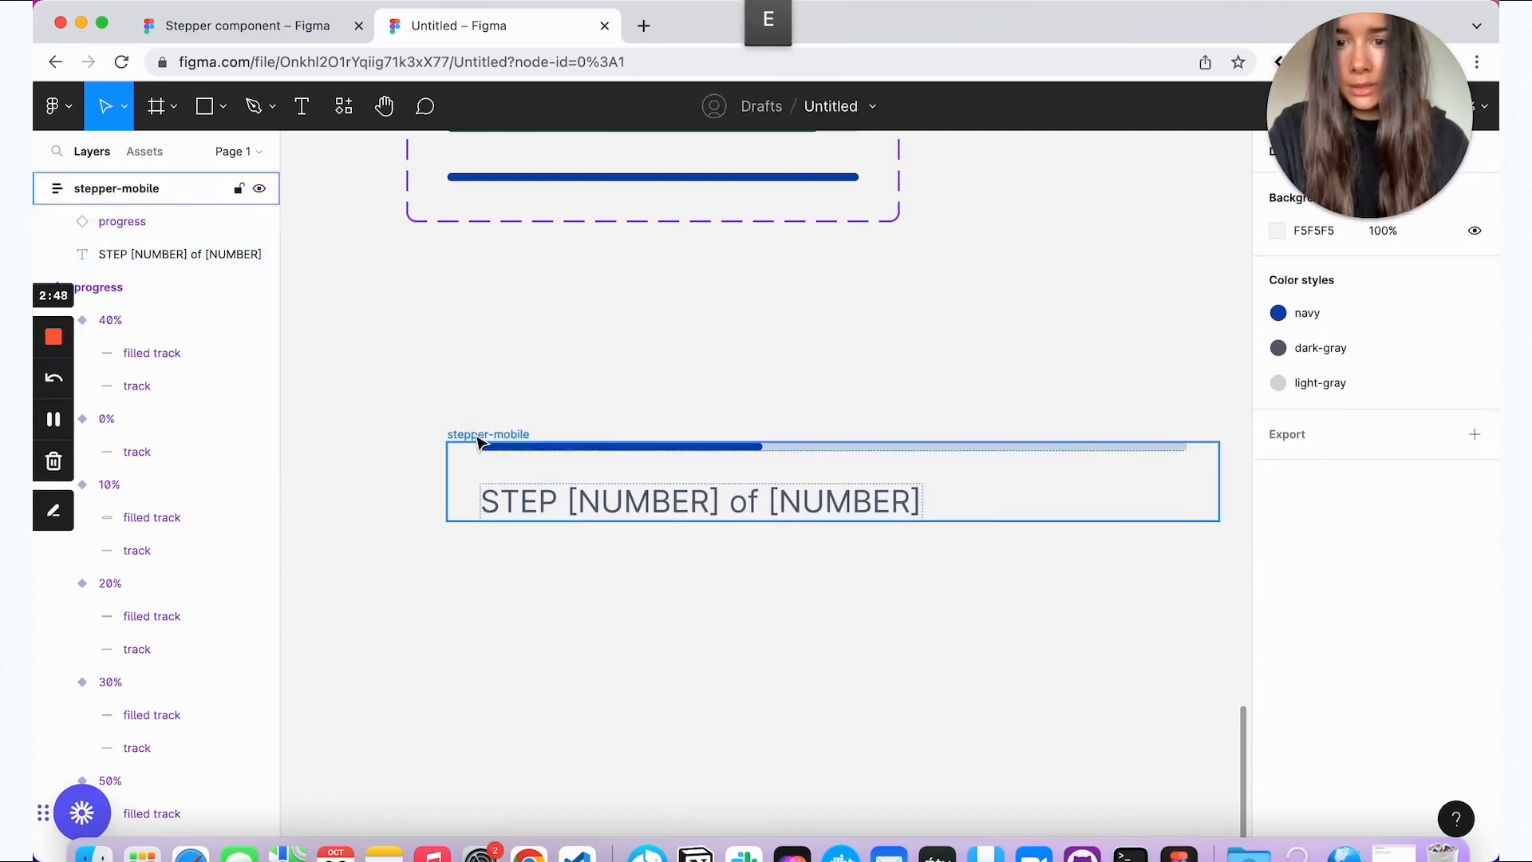
pyautogui.click(482, 438)
pyautogui.click(753, 106)
pyautogui.click(650, 384)
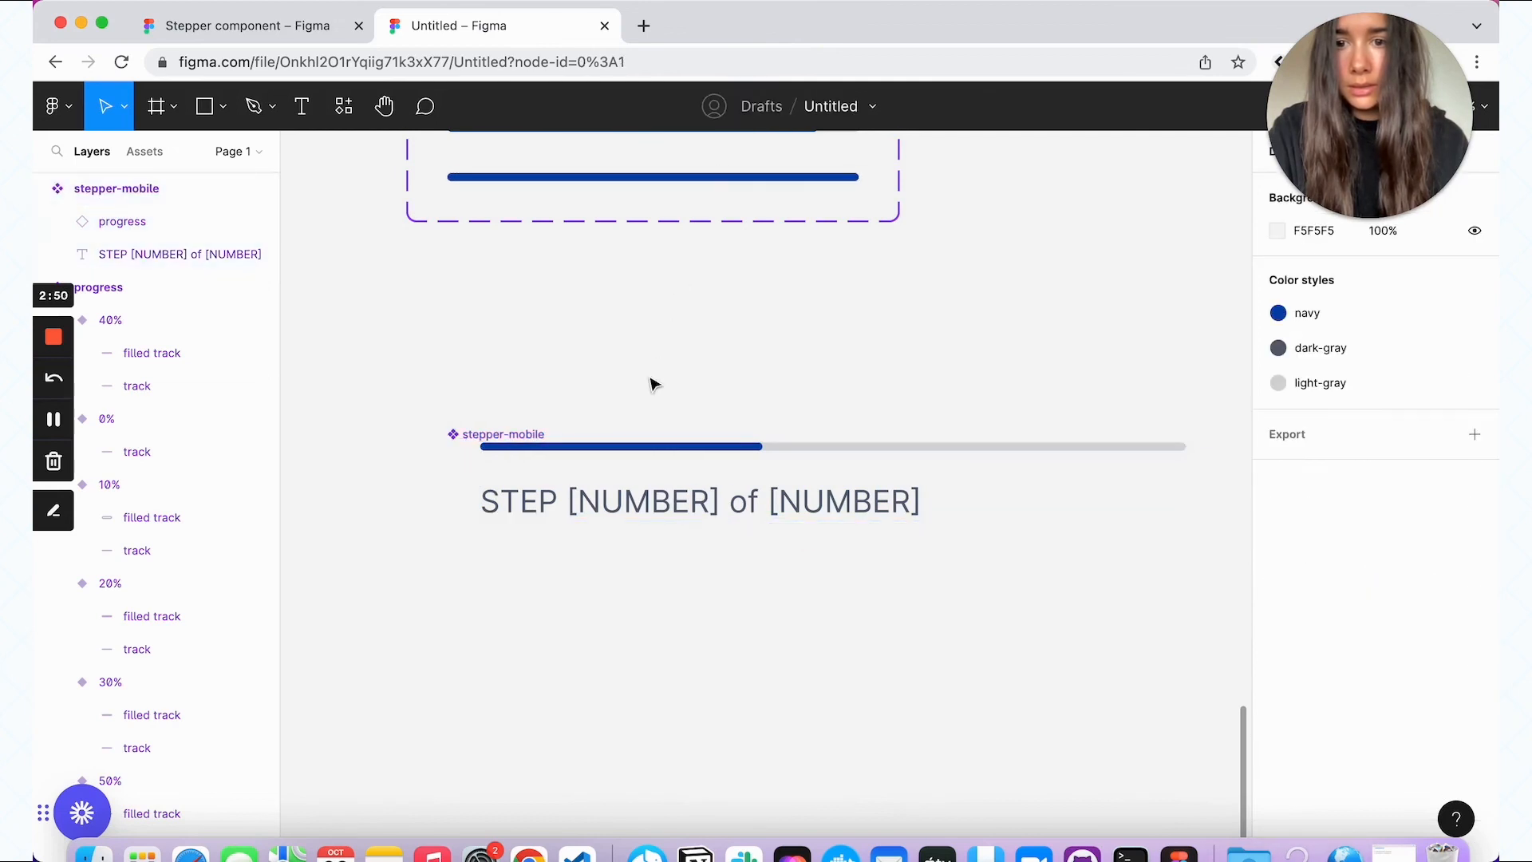
# Step: Replace the dark-gray color style of the step text in stepper-mobile with the navy style
pyautogui.scroll(-1, 652, 385)
pyautogui.scroll(-1, 650, 384)
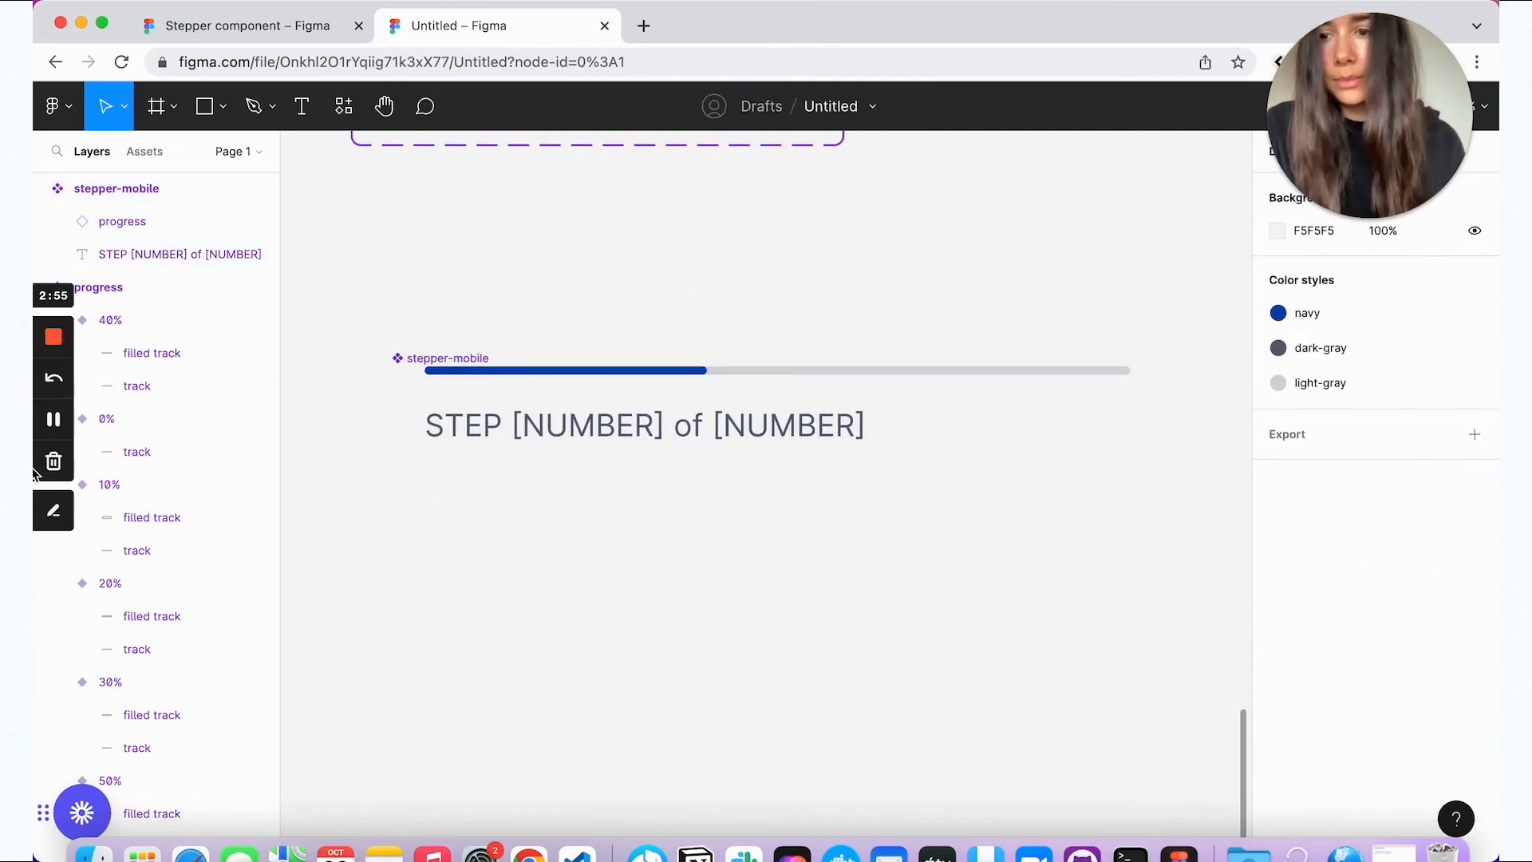
pyautogui.click(825, 438)
pyautogui.scroll(-5, 1436, 758)
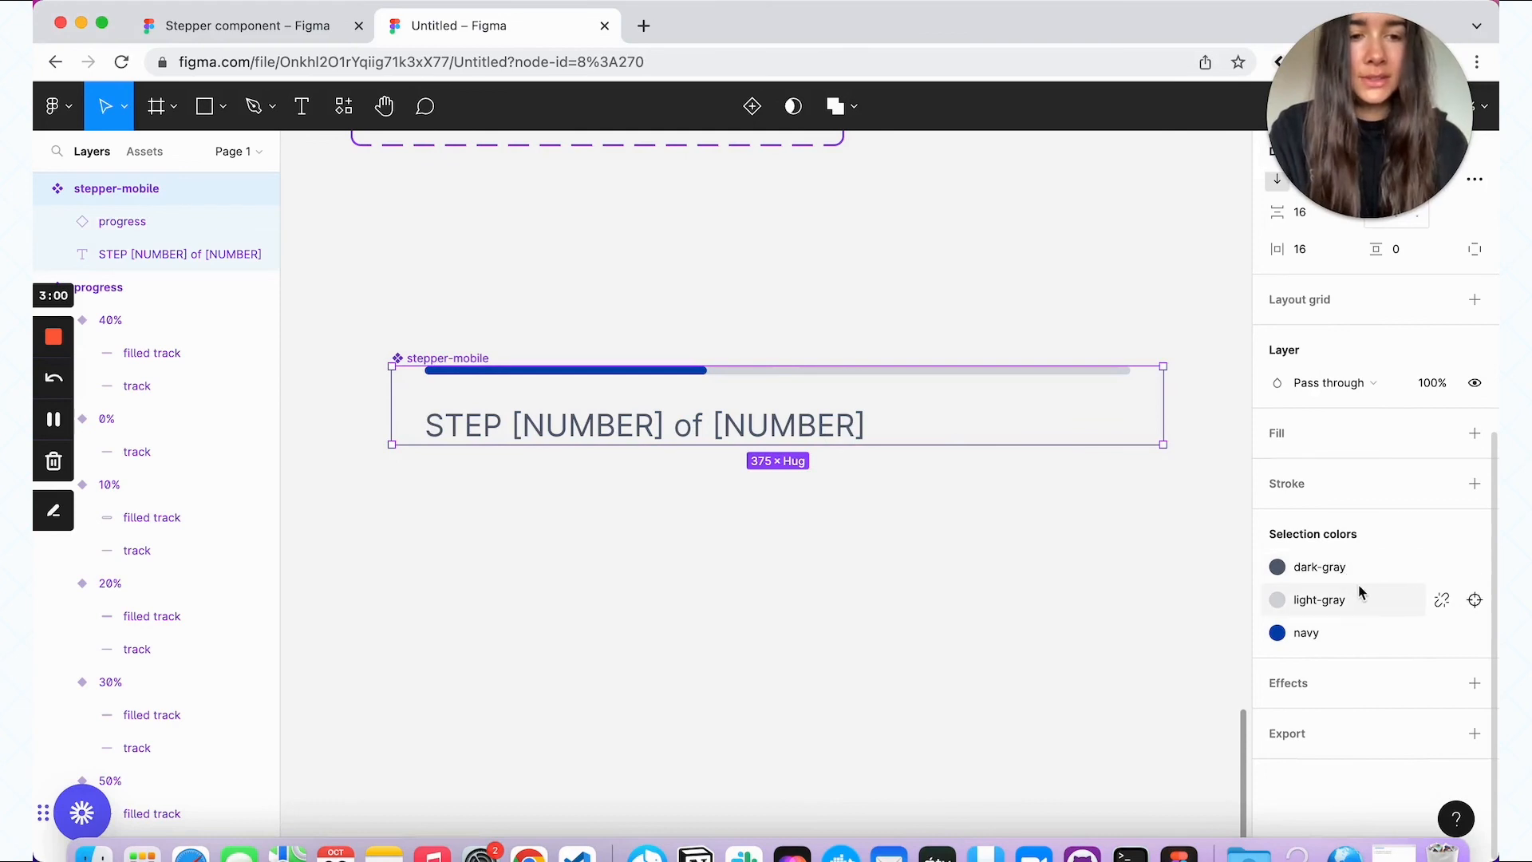
pyautogui.click(1343, 568)
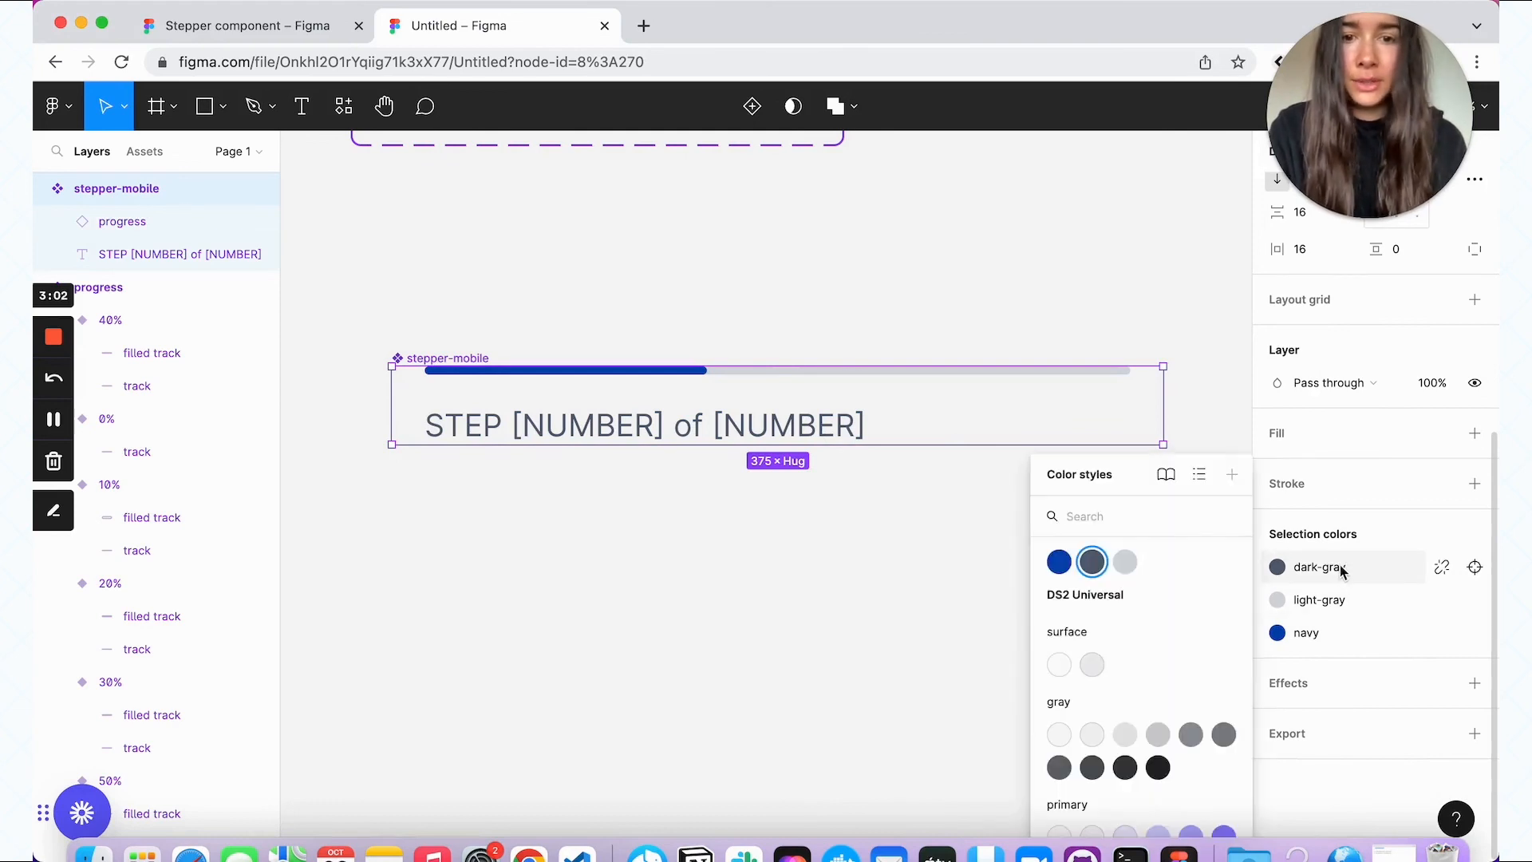
pyautogui.click(1065, 565)
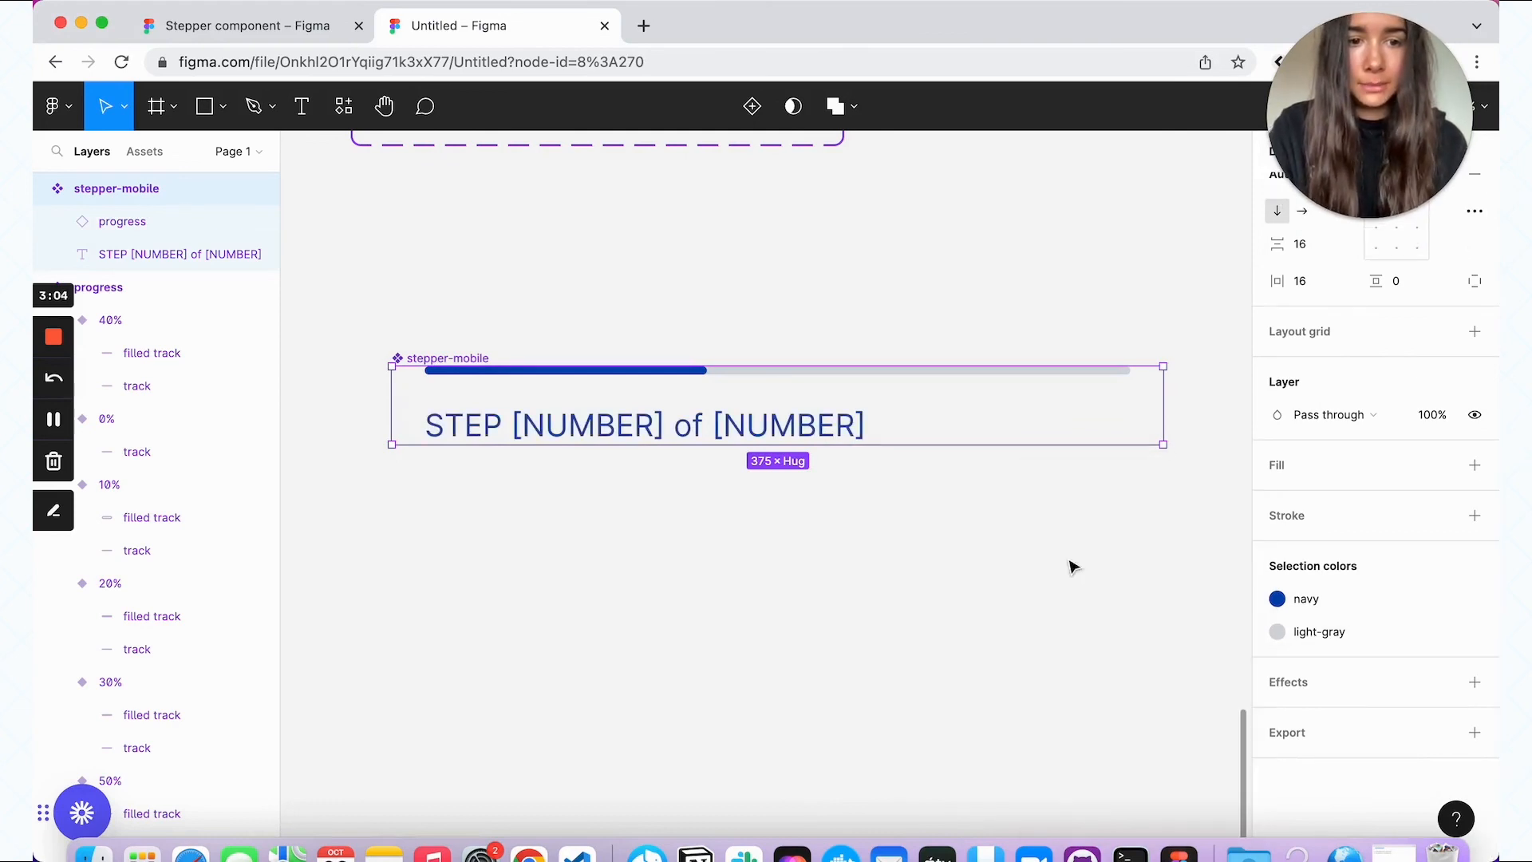
pyautogui.click(1072, 589)
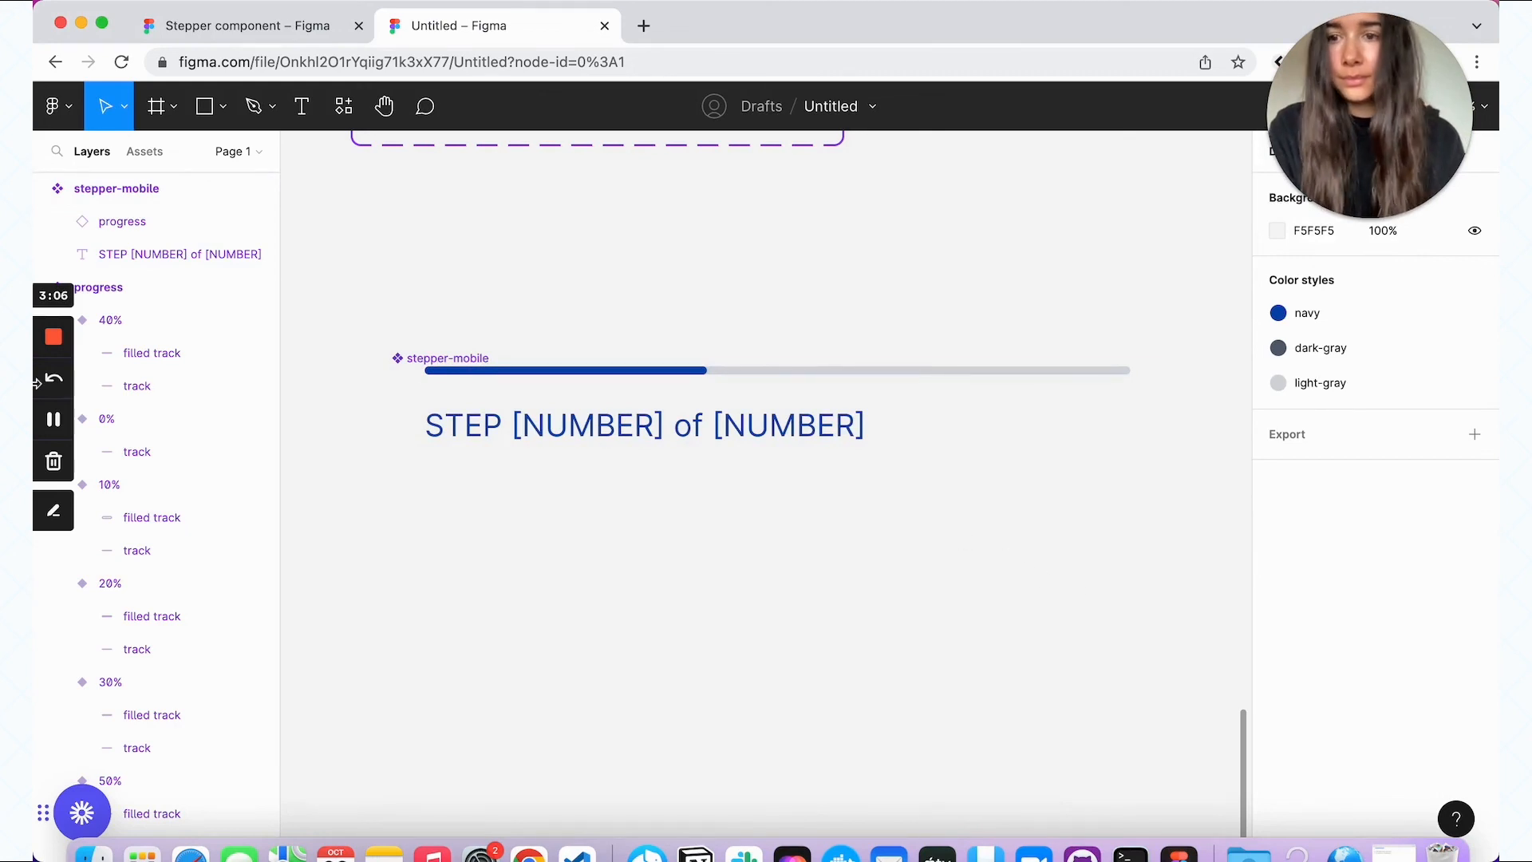
# Step: Place a stepper-mobile instance below the main component, and expose the nested progress instance's properties on the main component
pyautogui.moveTo(872, 397); pyautogui.dragTo(852, 594)
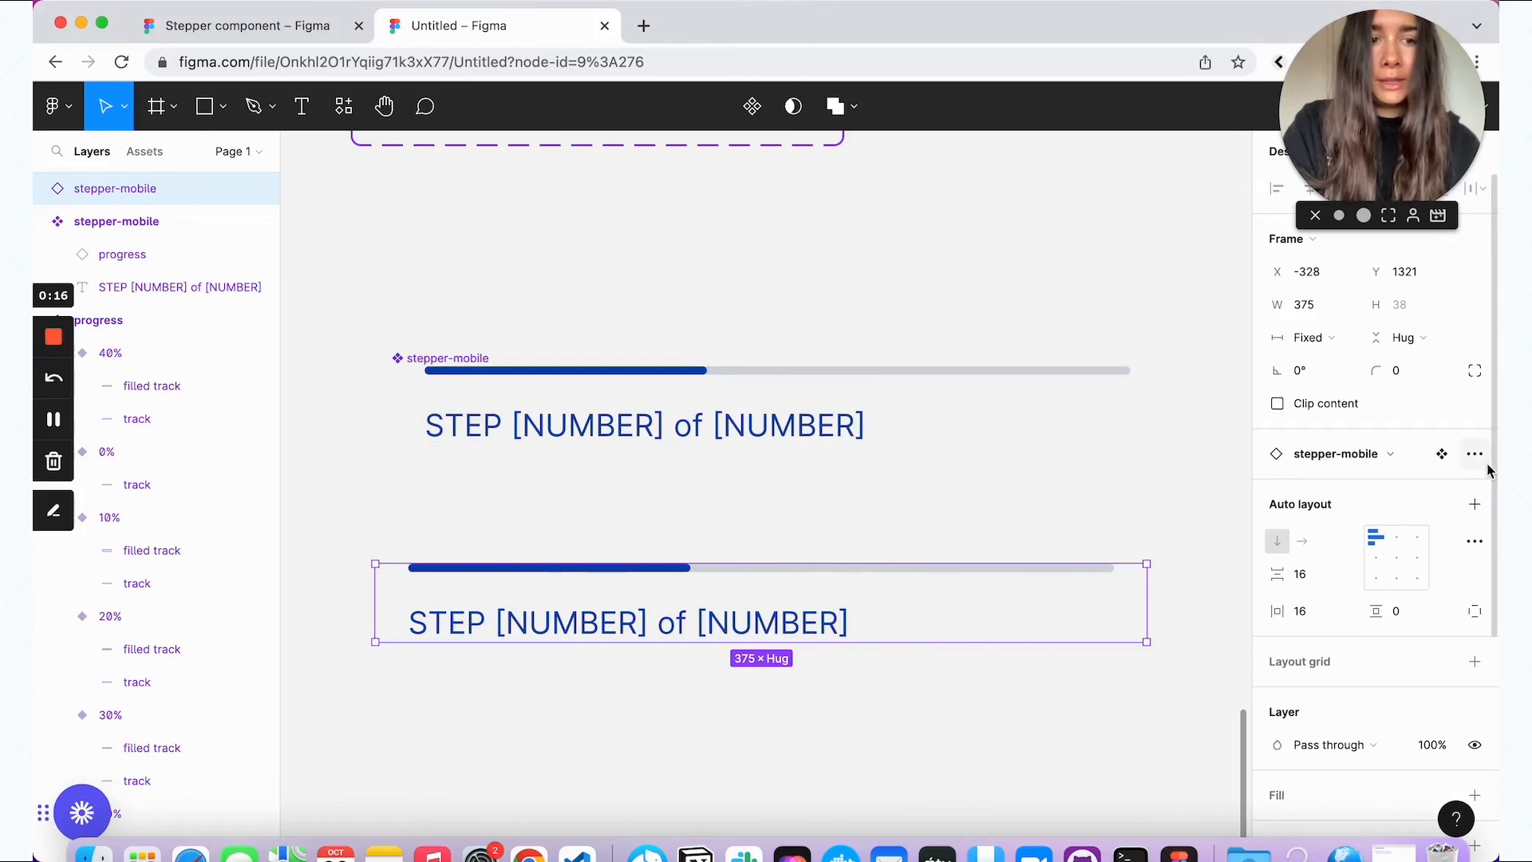
pyautogui.click(1084, 579)
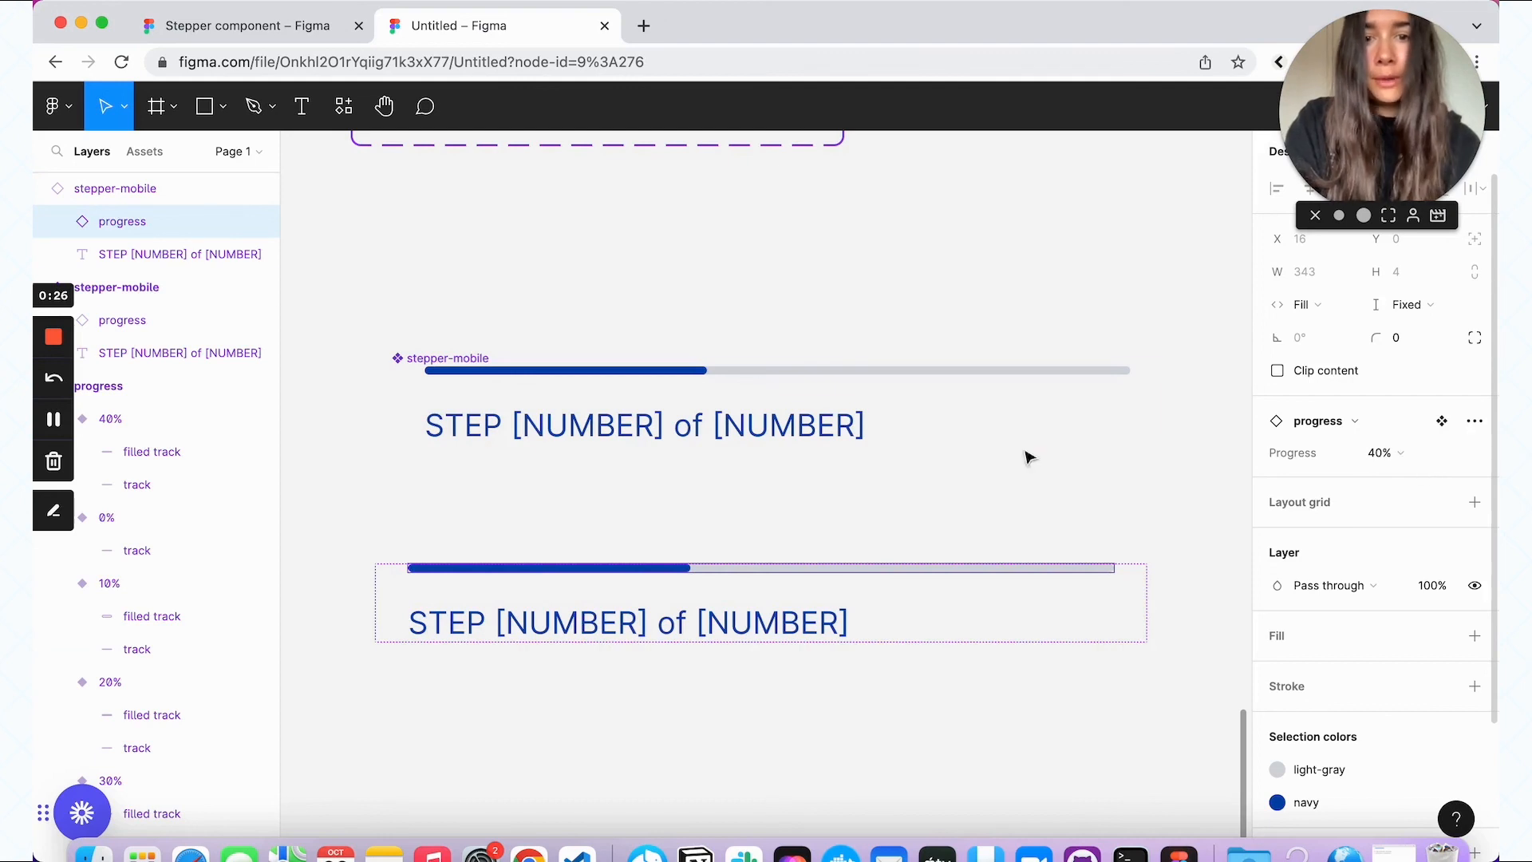
pyautogui.click(948, 433)
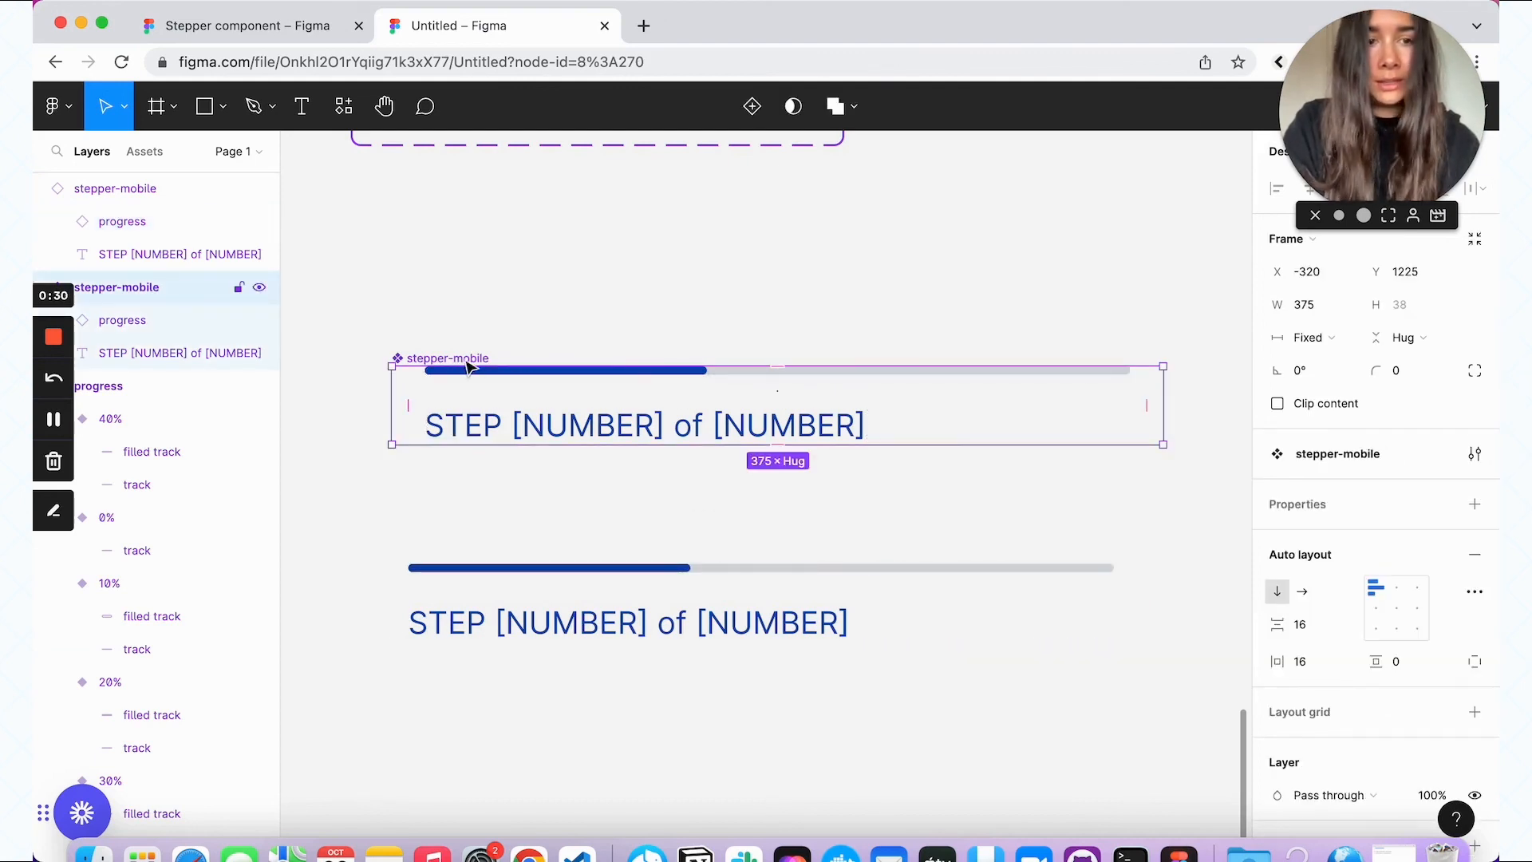
pyautogui.click(1475, 506)
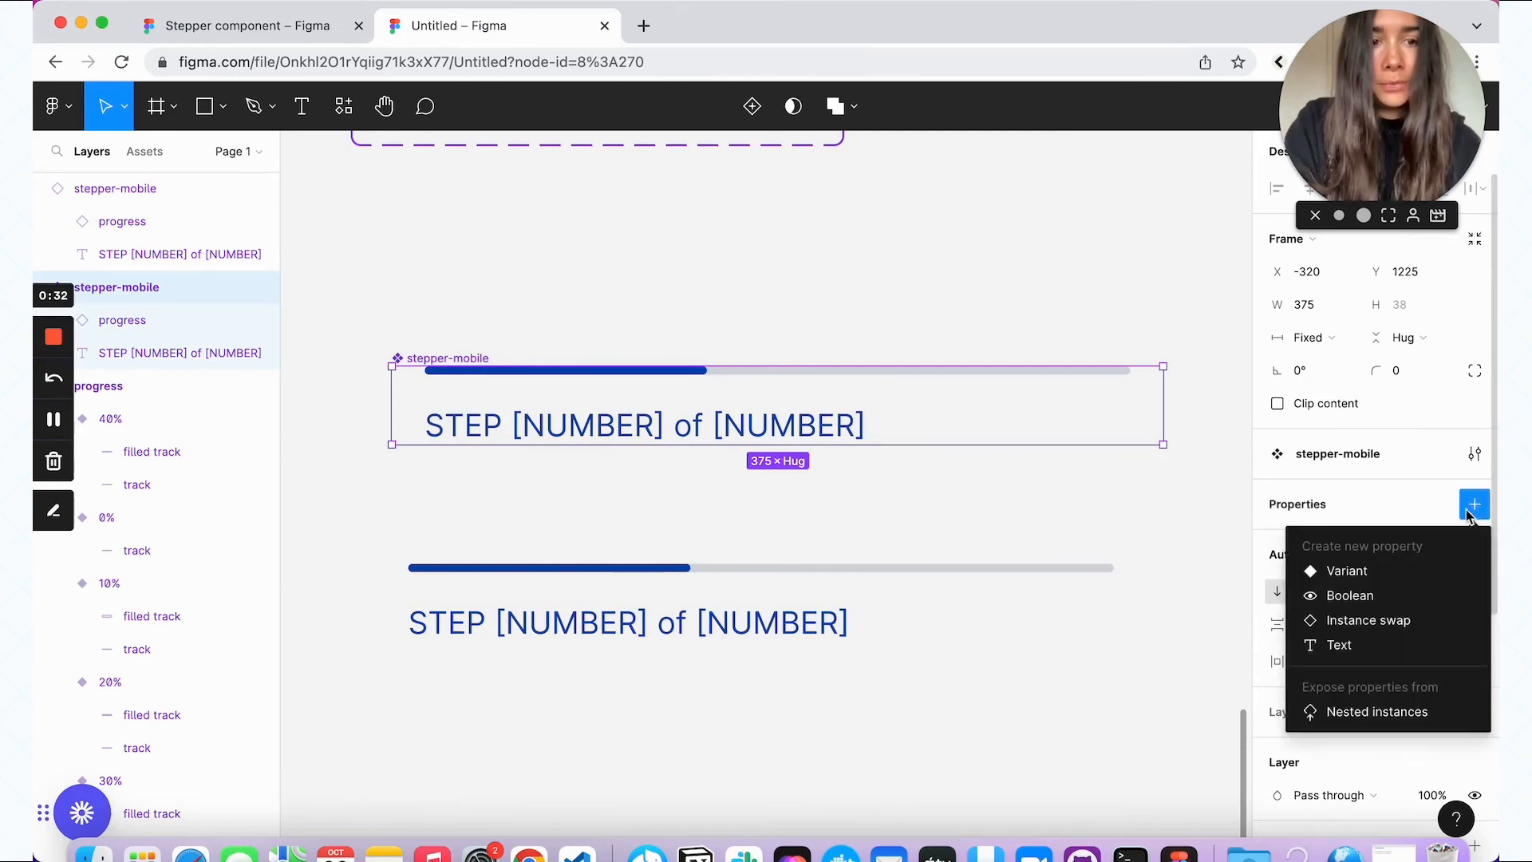
pyautogui.click(1363, 712)
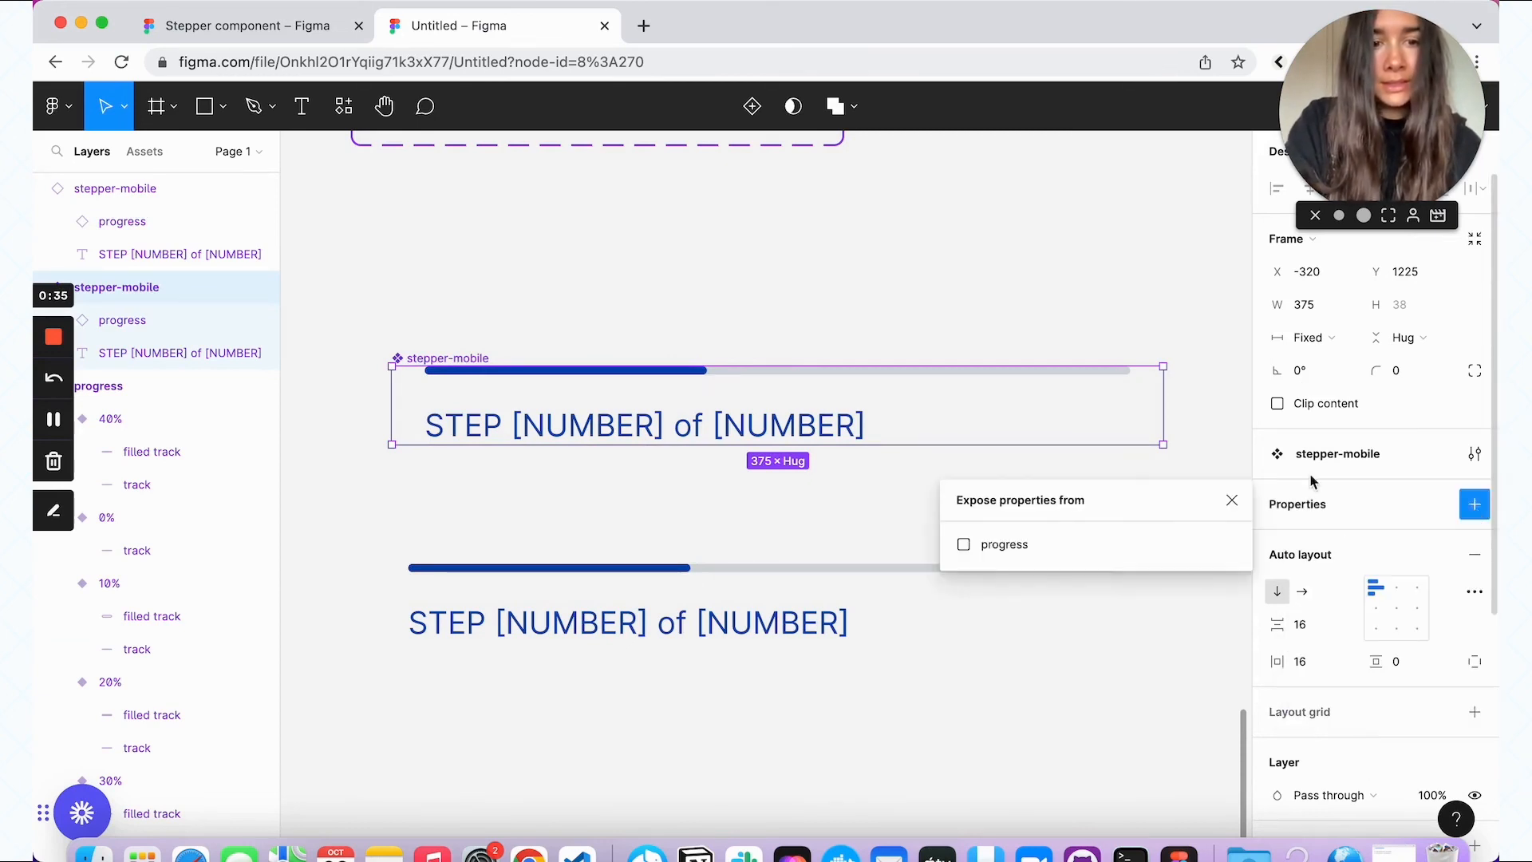
pyautogui.click(964, 546)
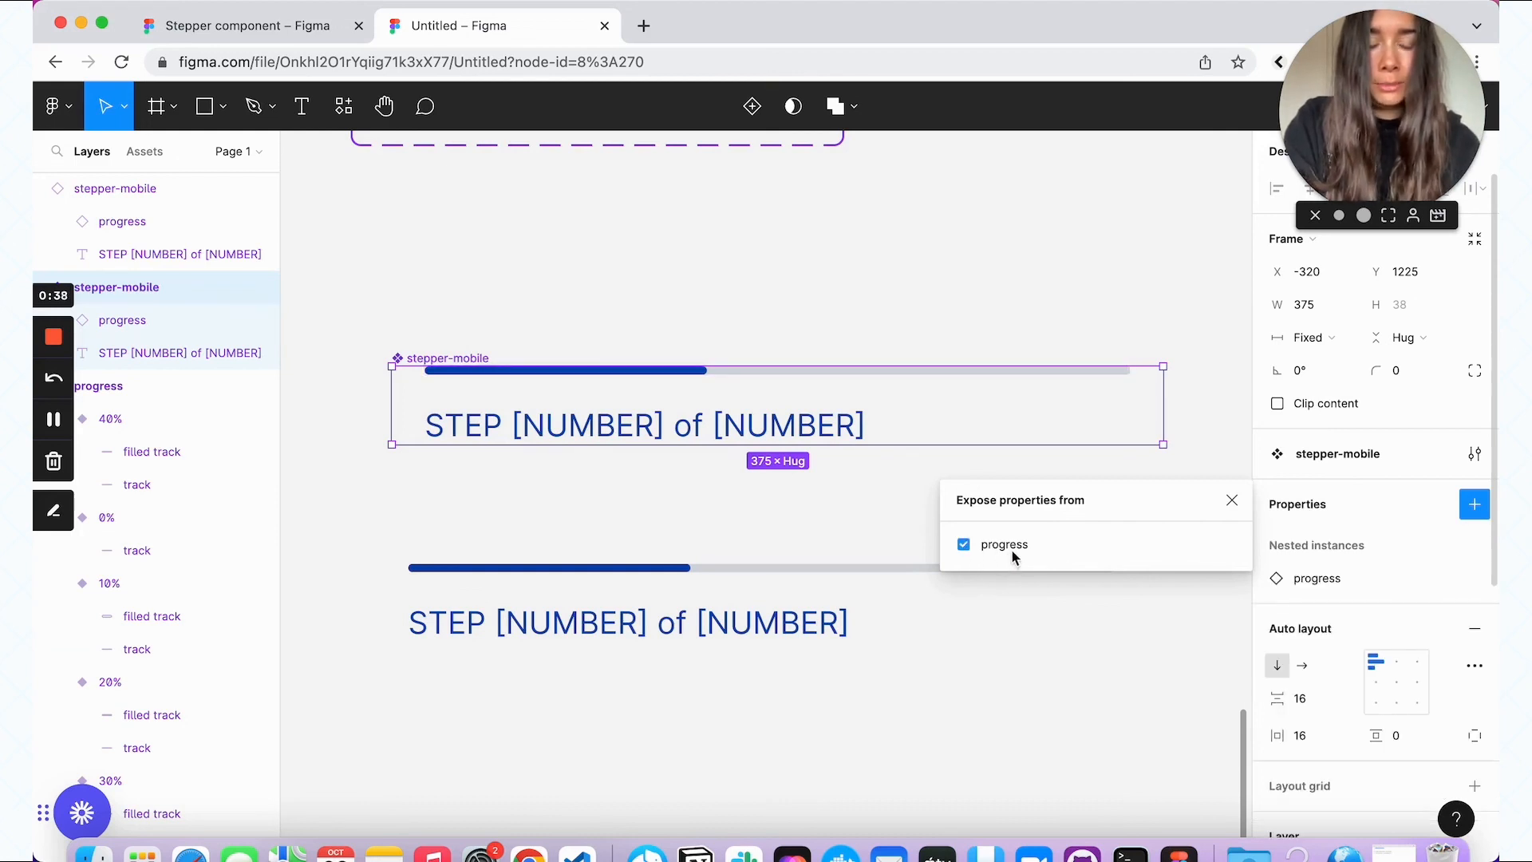
# Step: Test the exposed Progress property on the stepper-mobile instance with 70% and finally 10%
pyautogui.click(1019, 614)
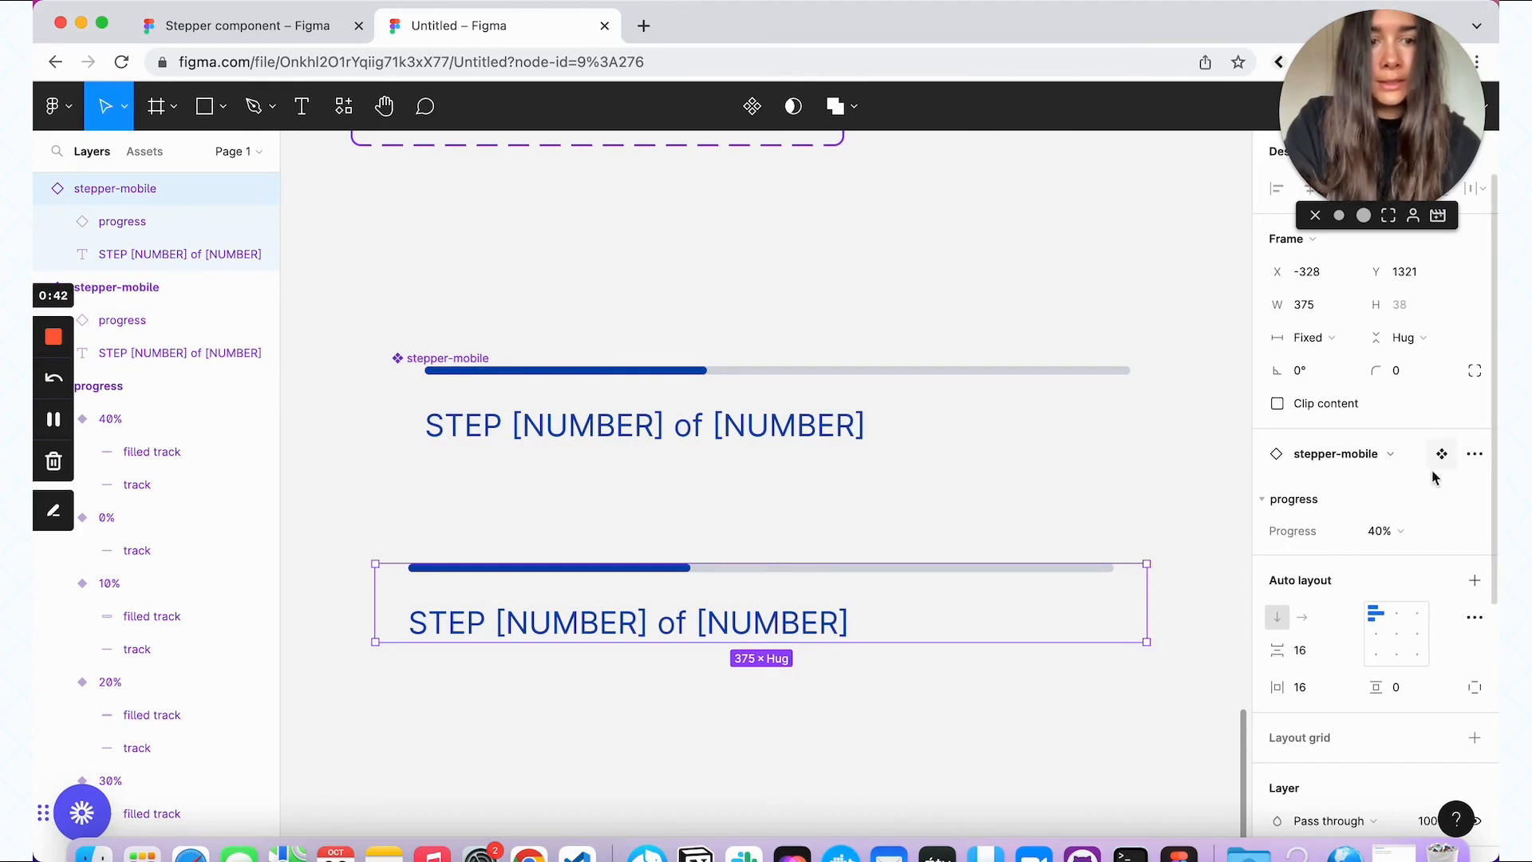
pyautogui.click(1420, 533)
pyautogui.click(1404, 605)
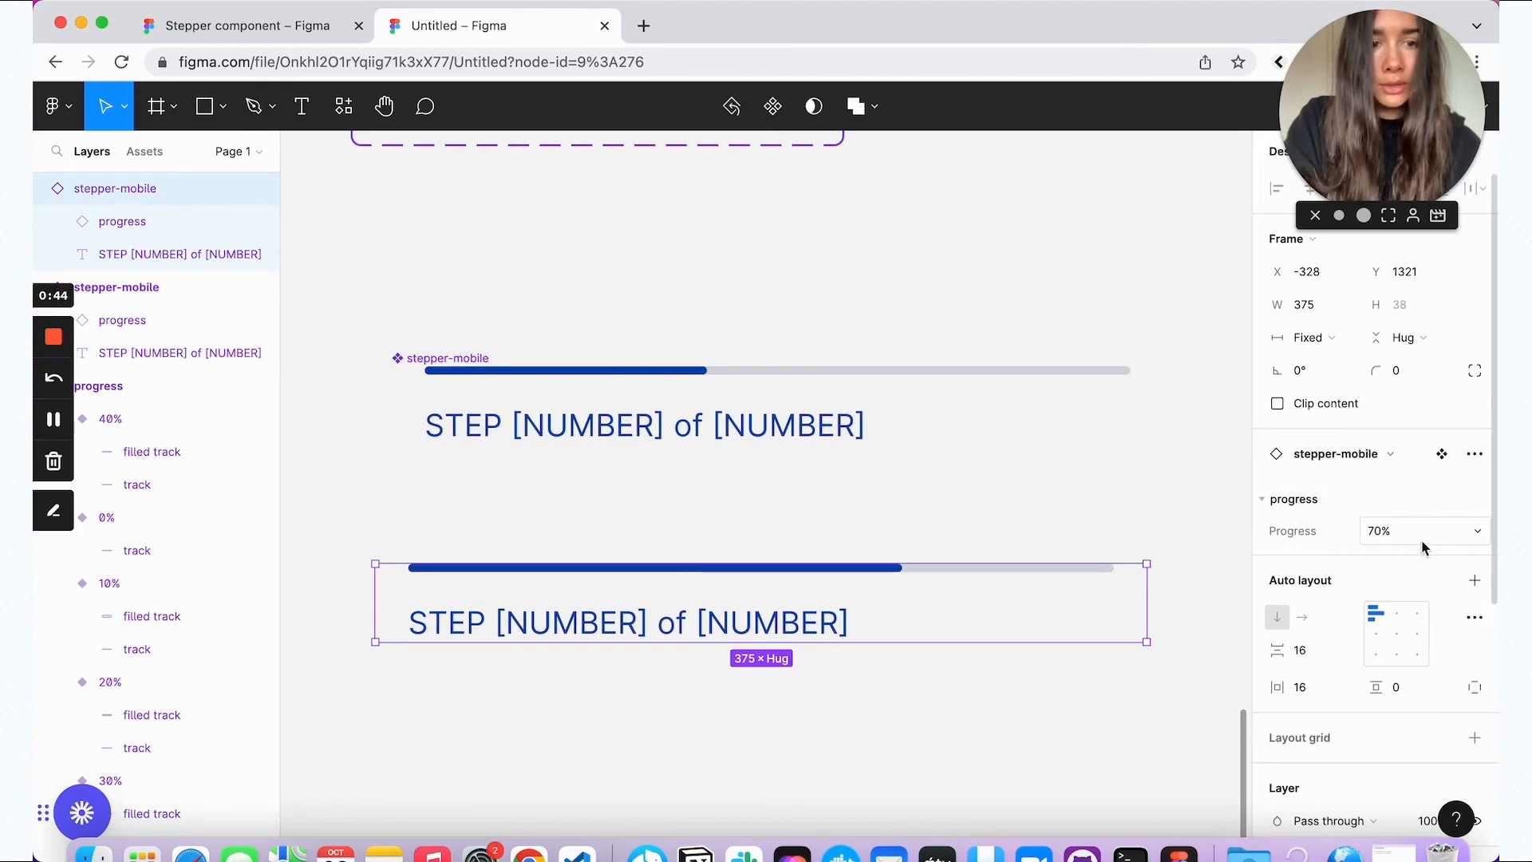
pyautogui.click(1378, 530)
pyautogui.click(1411, 390)
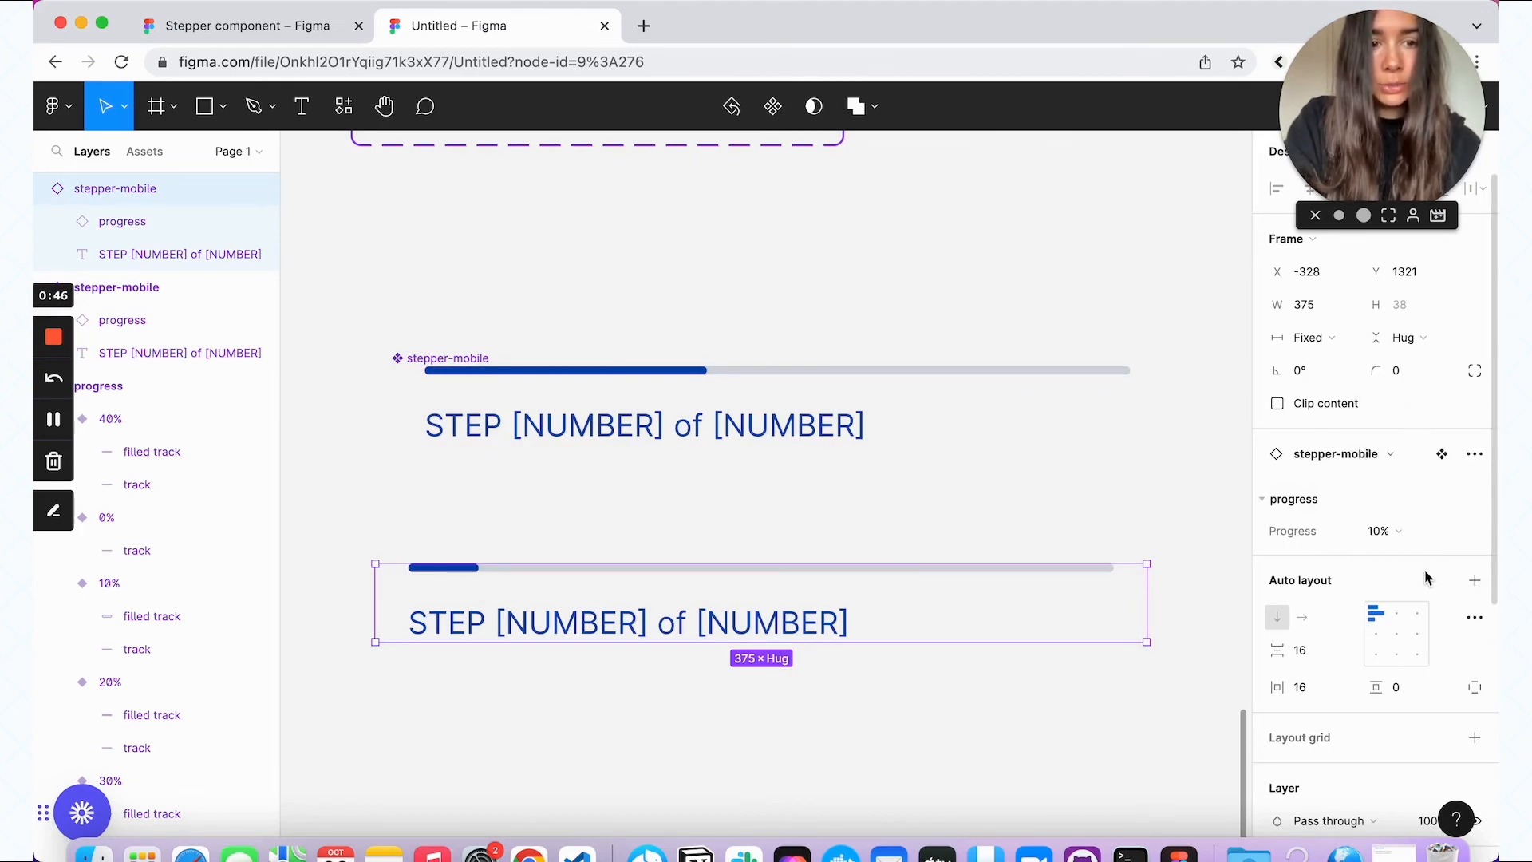